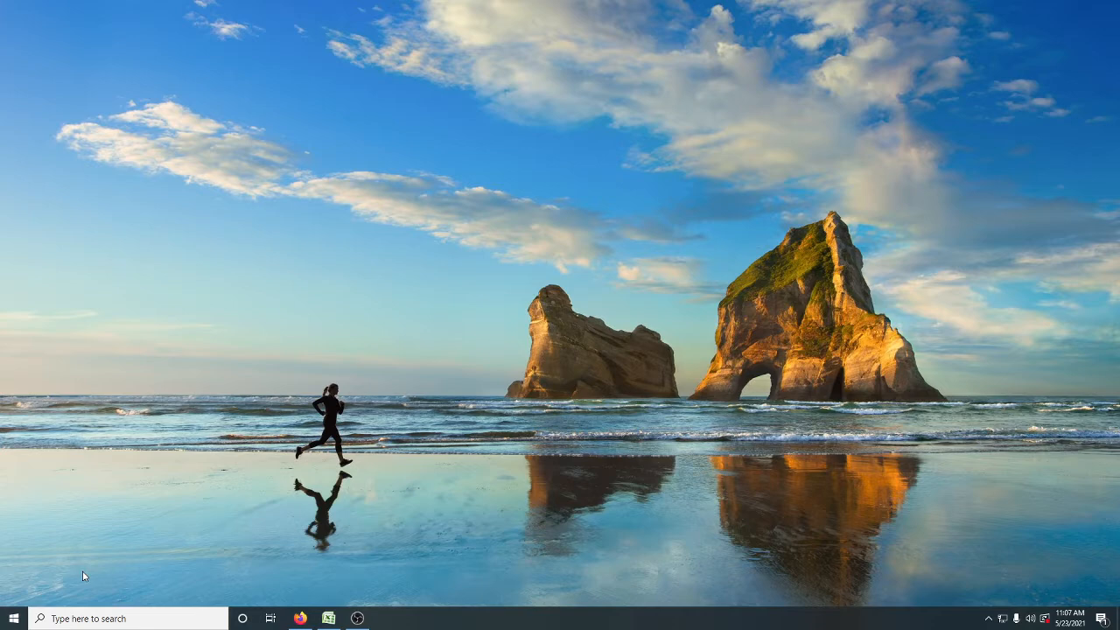
# Step: Launch Microsoft Office Excel 2007 from the Microsoft Office program group and maximize its window
pyautogui.click(14, 619)
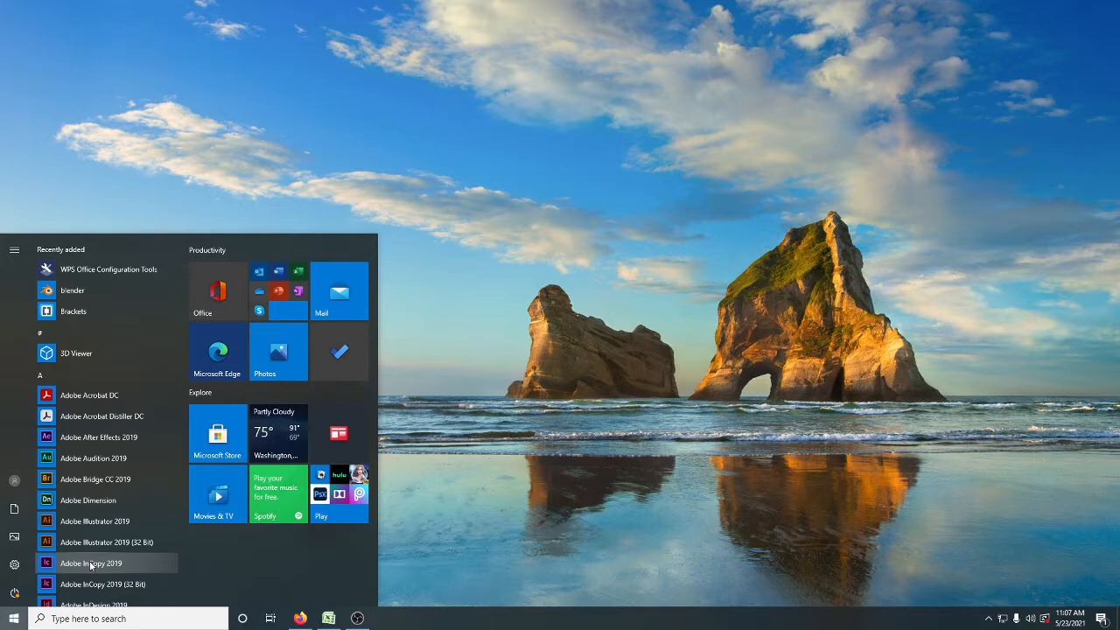
pyautogui.scroll(-4, 89, 561)
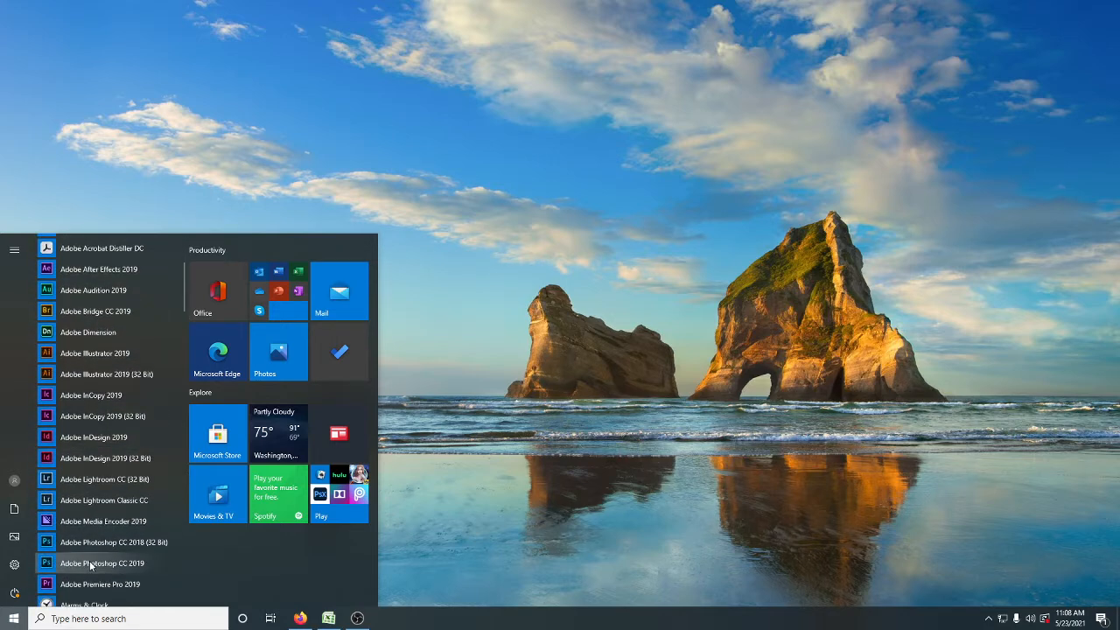
pyautogui.scroll(-1, 90, 561)
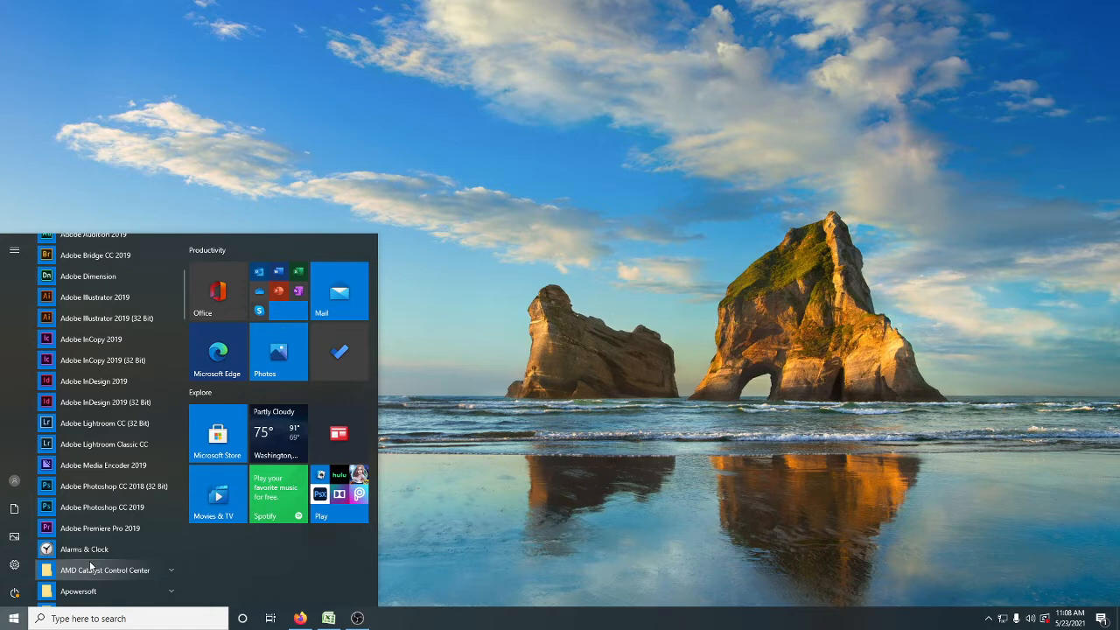
pyautogui.scroll(-3, 89, 566)
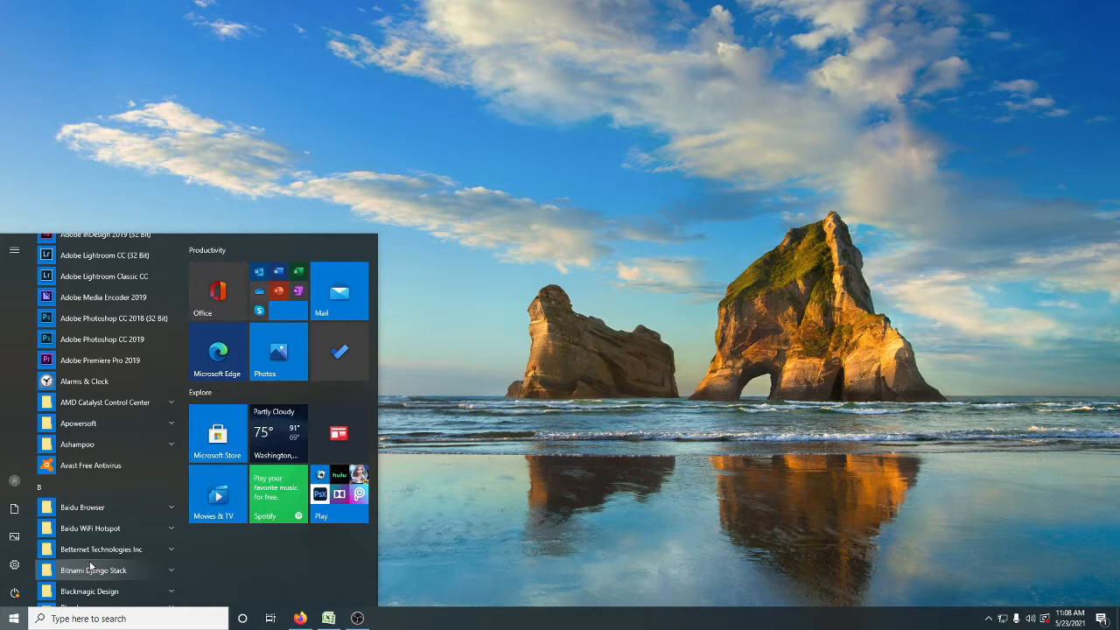
pyautogui.scroll(-10, 89, 567)
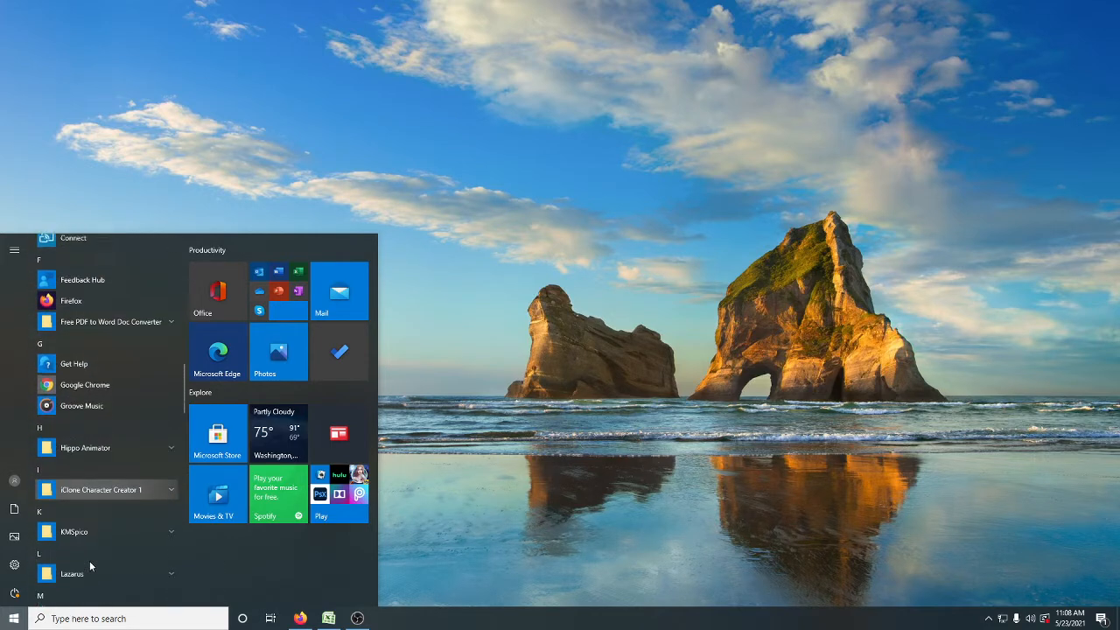
pyautogui.scroll(-4, 89, 564)
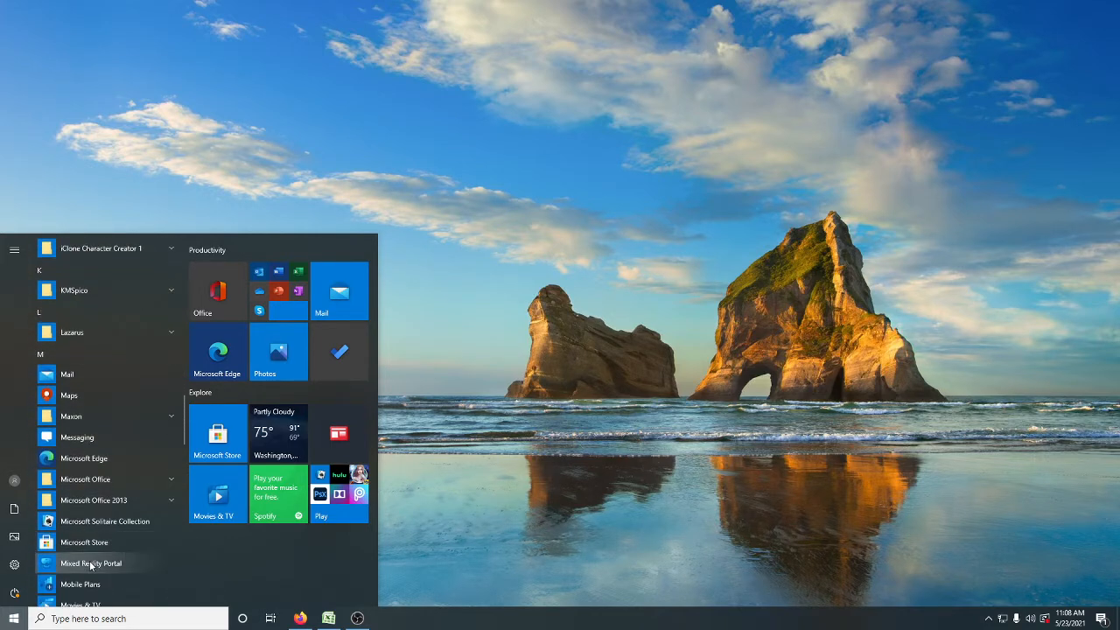
pyautogui.click(106, 479)
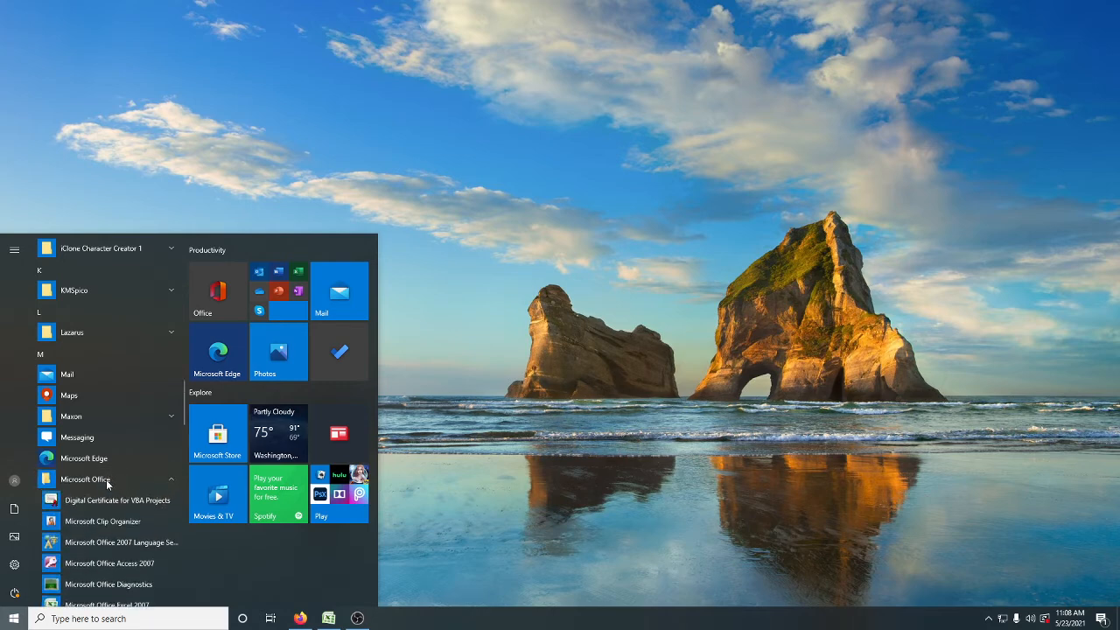
pyautogui.scroll(-3, 101, 483)
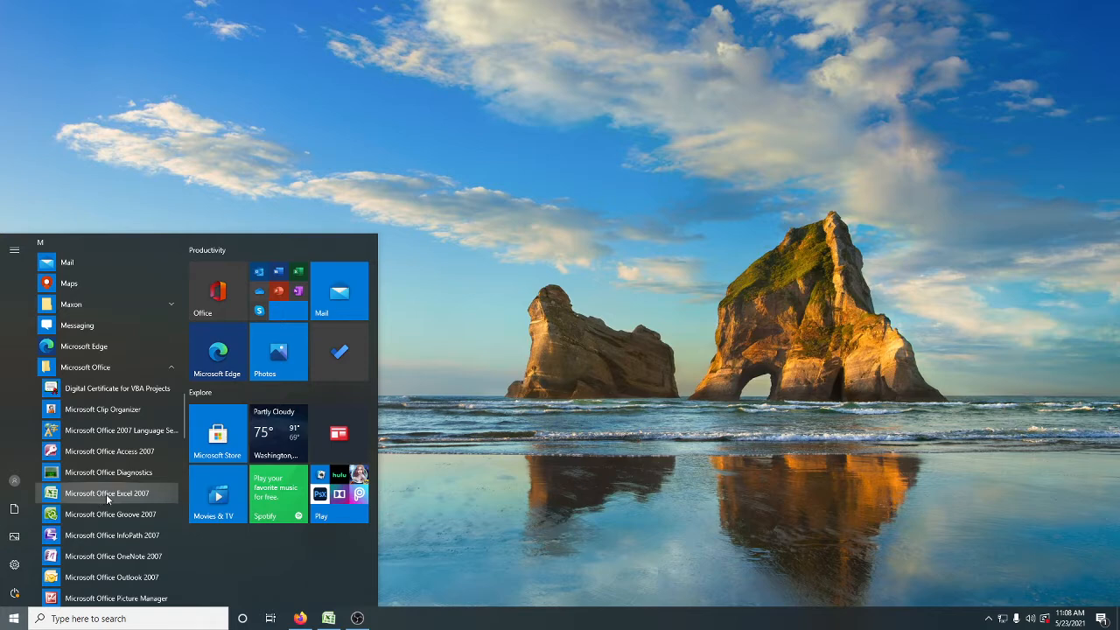
pyautogui.click(106, 494)
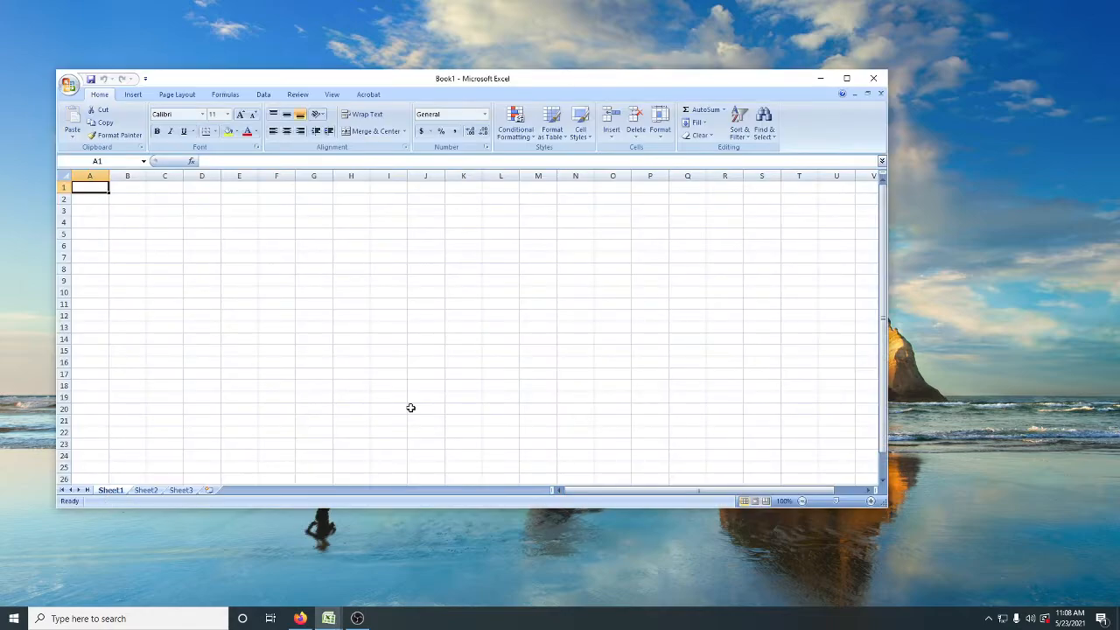
pyautogui.click(848, 79)
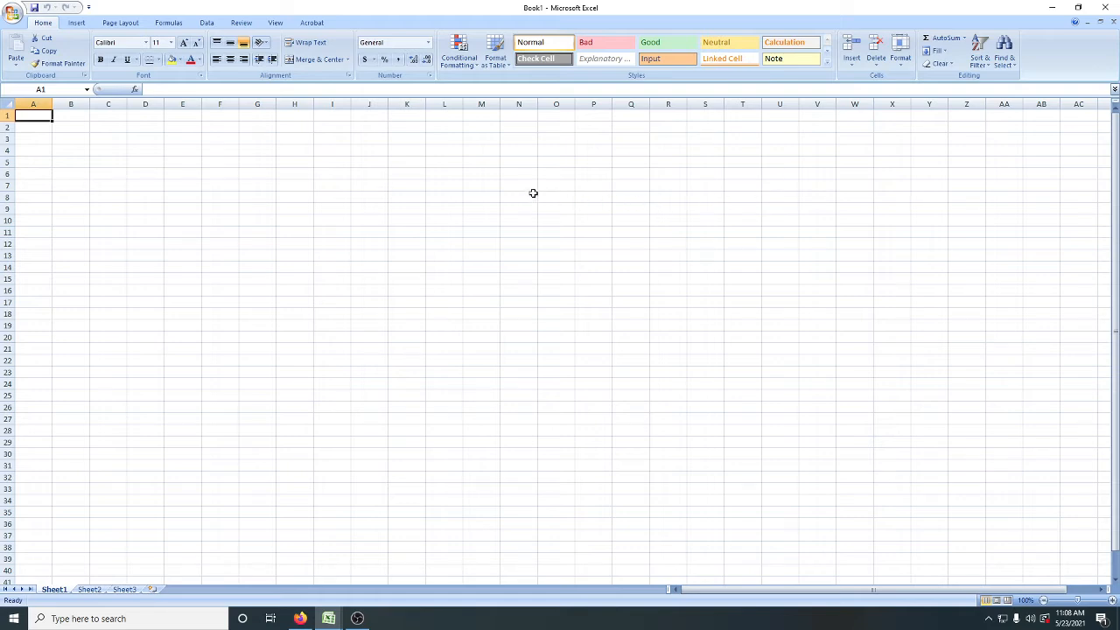
# Step: Look through the Insert, Page Layout and Formulas command sets, and return to the Home commands
pyautogui.keyDown('ctrl'); pyautogui.scroll(3, 538, 226); pyautogui.keyUp('ctrl')
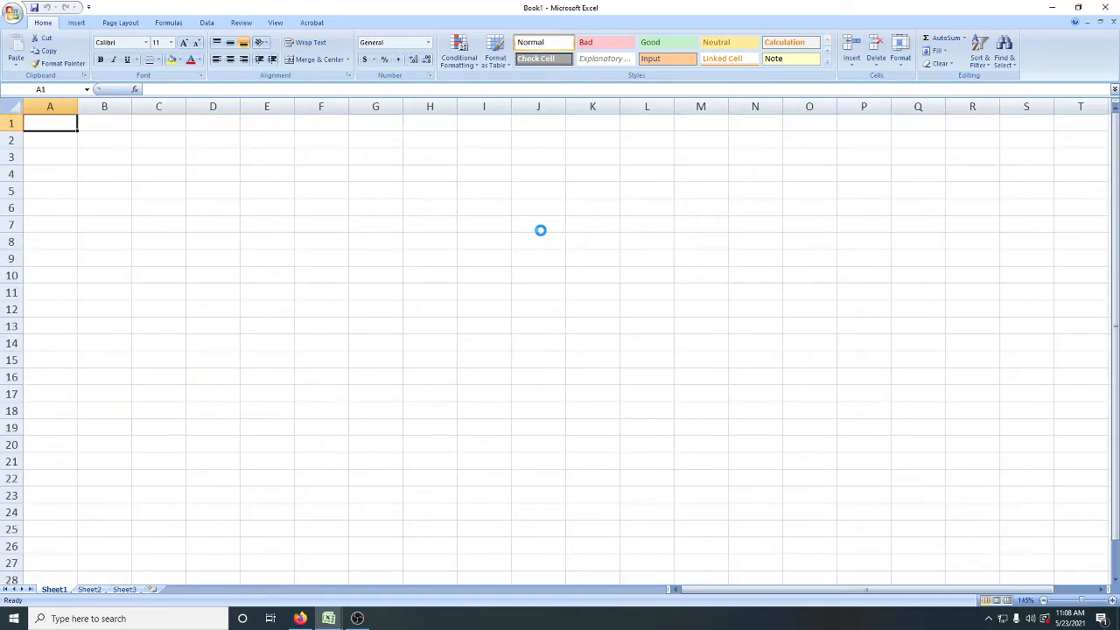
pyautogui.keyDown('ctrl'); pyautogui.scroll(3, 541, 230); pyautogui.keyUp('ctrl')
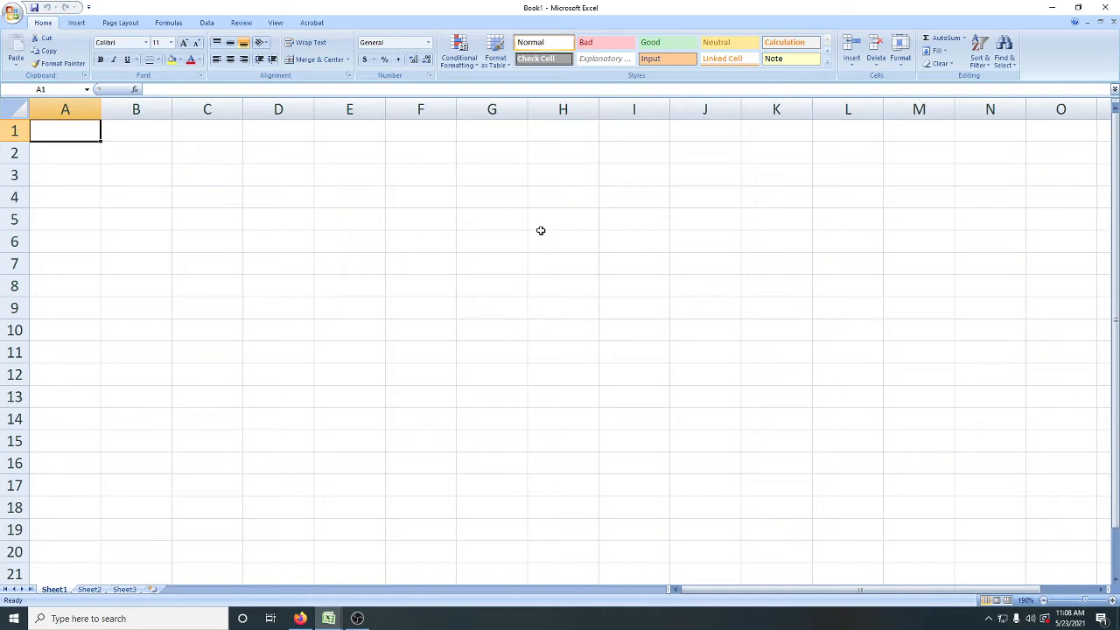
pyautogui.keyDown('ctrl'); pyautogui.scroll(-1, 541, 230); pyautogui.keyUp('ctrl')
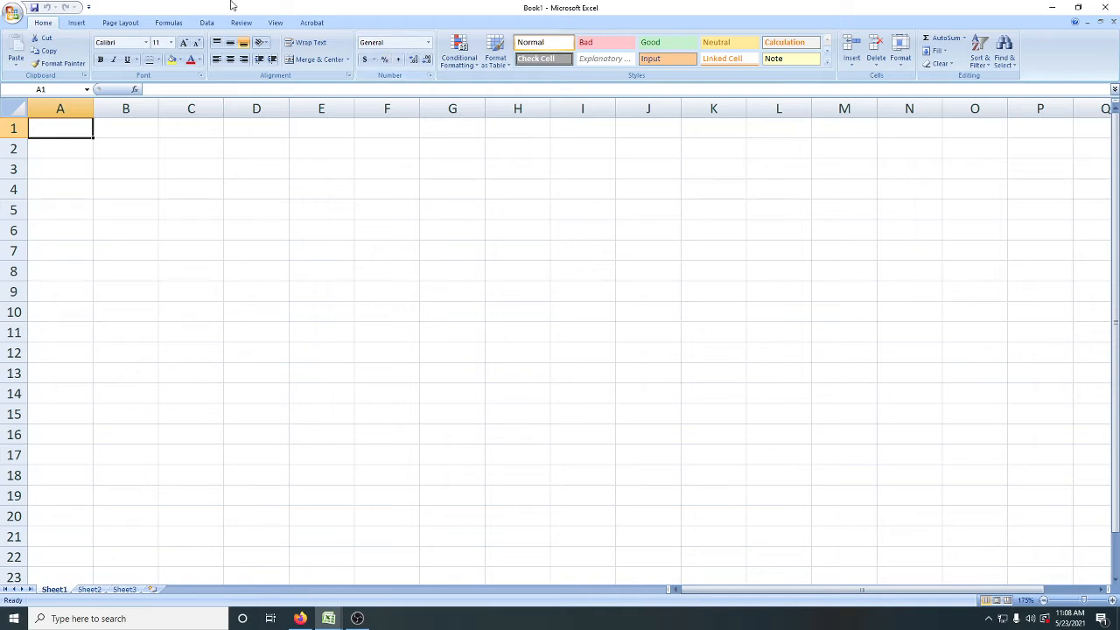
pyautogui.click(77, 23)
pyautogui.click(119, 23)
pyautogui.click(167, 23)
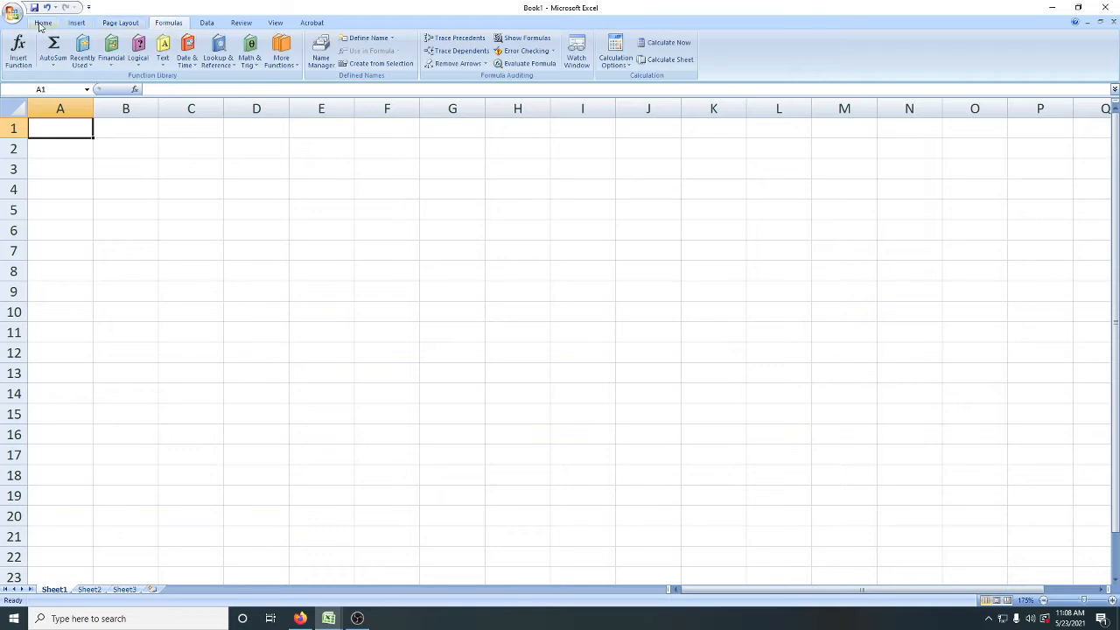
pyautogui.click(43, 24)
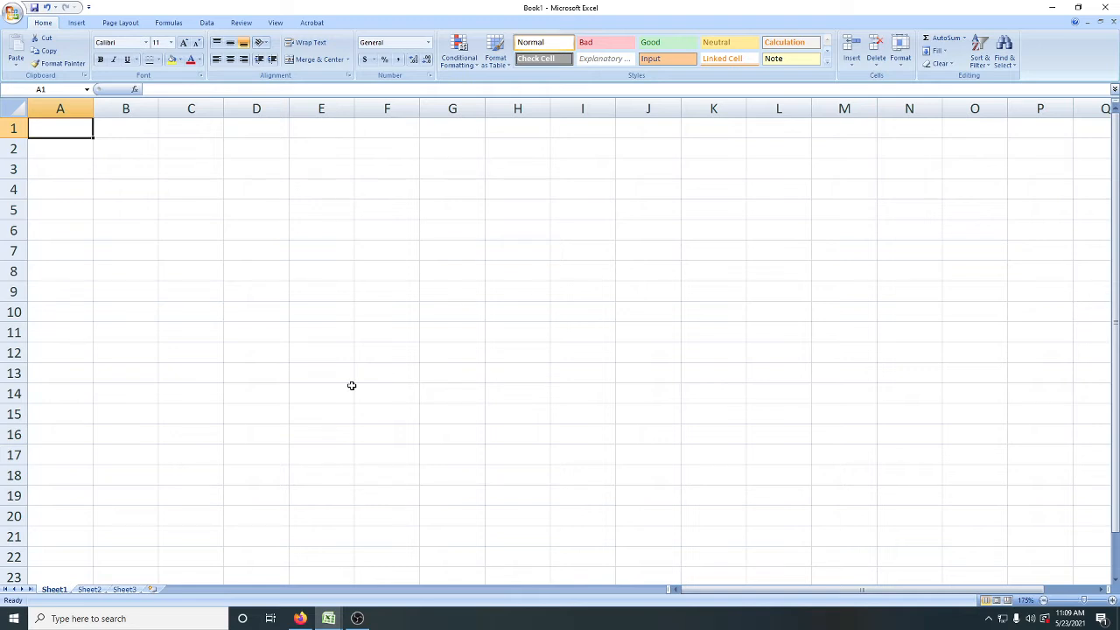
# Step: Set the zoom of Sheet1 to 190%
pyautogui.scroll(-4, 351, 385)
pyautogui.scroll(6, 351, 385)
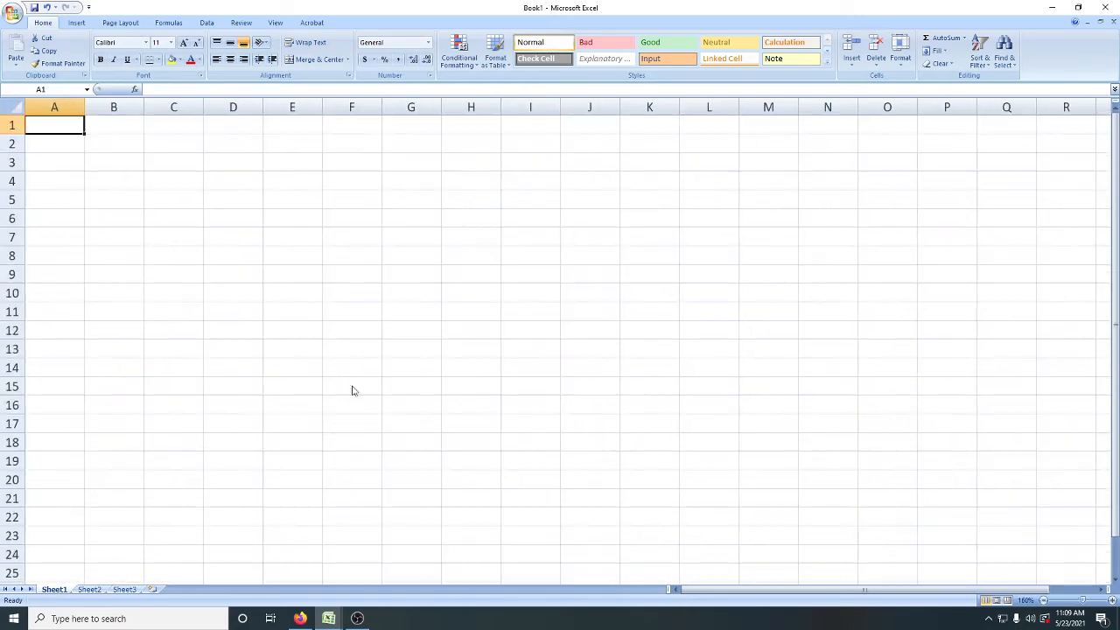
pyautogui.scroll(-3, 354, 390)
pyautogui.scroll(3, 353, 387)
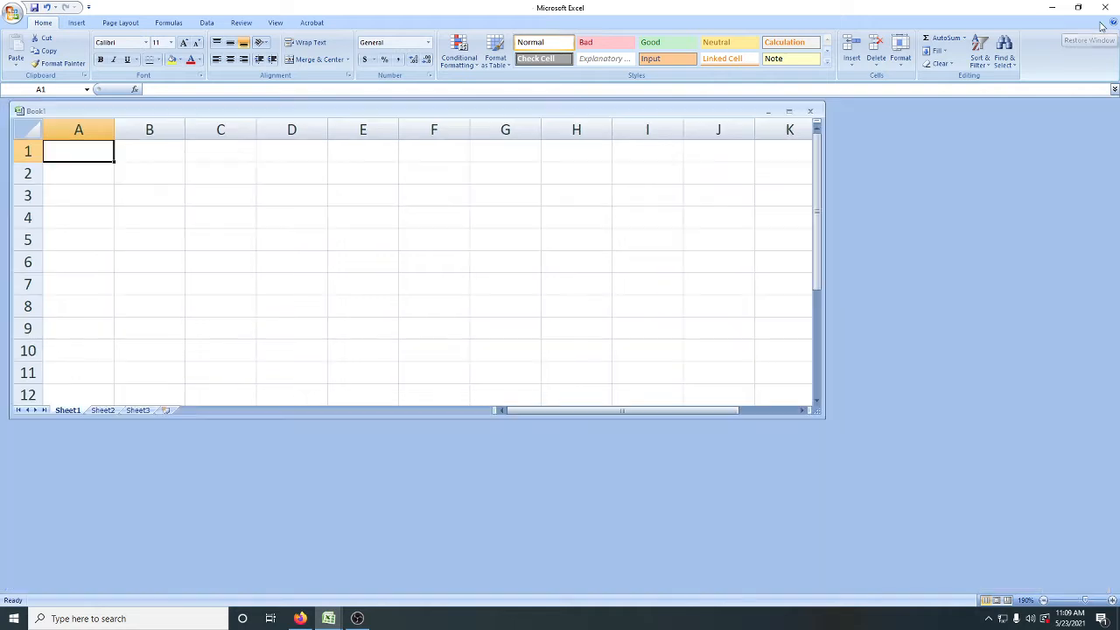
# Step: Float the Book1 window inside the application, view Sheet2 and Sheet3, and return to Sheet1 with the workbook maximized
pyautogui.click(1101, 23)
pyautogui.moveTo(687, 112); pyautogui.dragTo(758, 182)
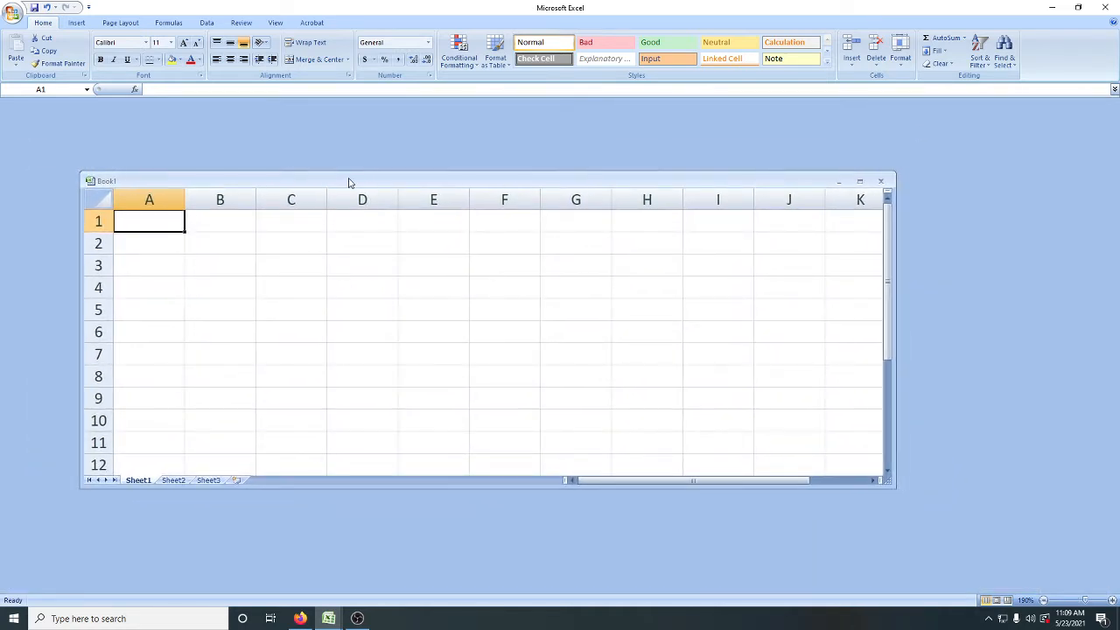
pyautogui.click(174, 480)
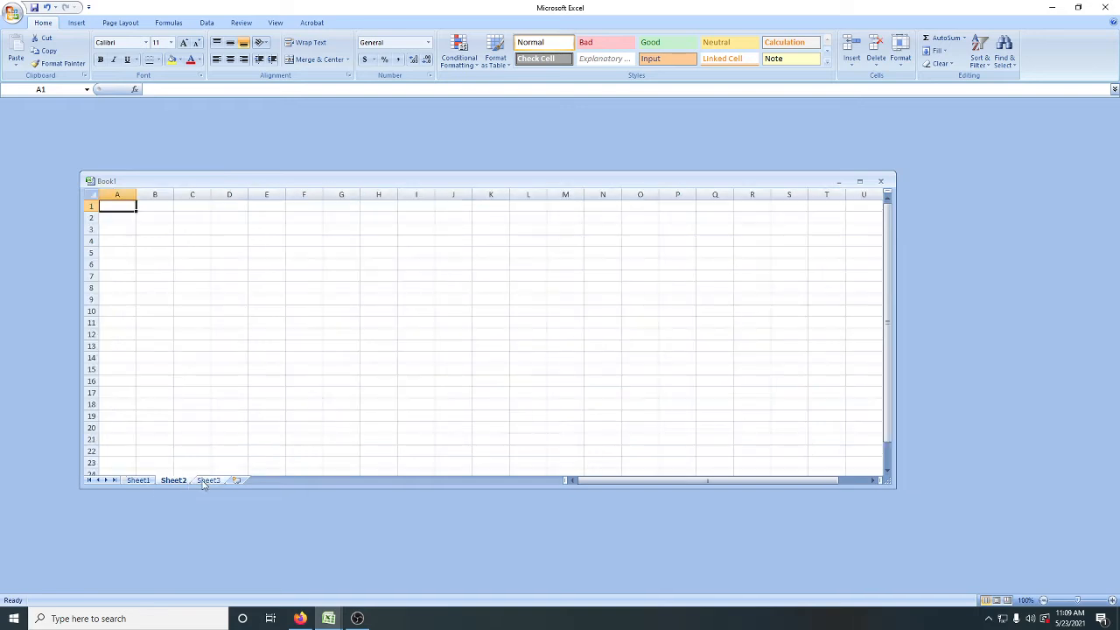
pyautogui.click(208, 481)
pyautogui.click(135, 481)
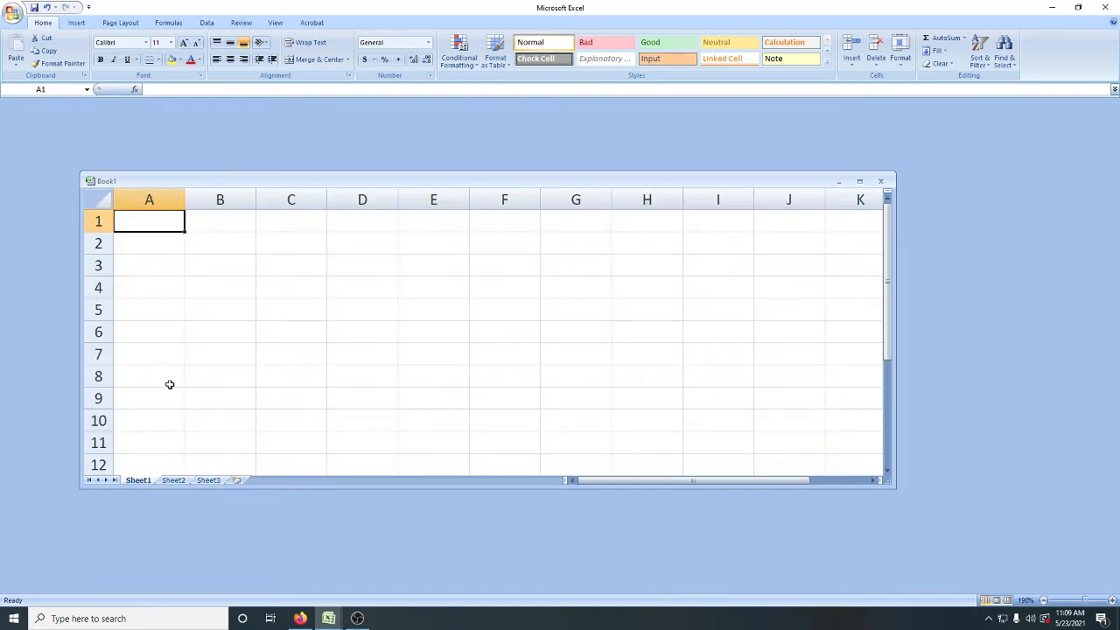
pyautogui.click(860, 182)
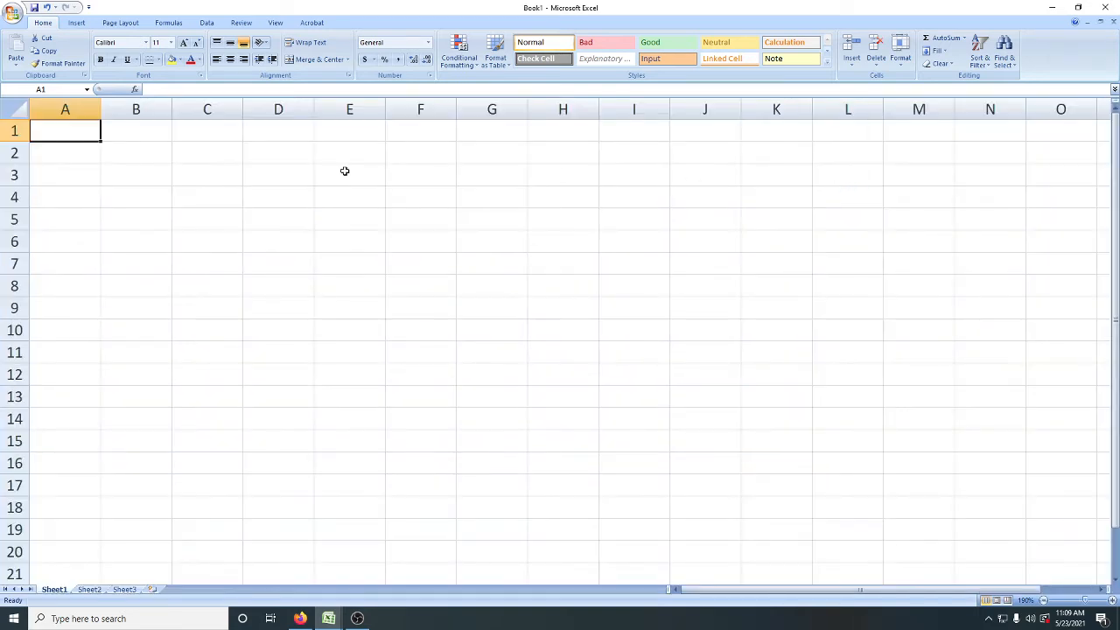
# Step: Select columns A, B, C and D one after another to show how columns are lettered
pyautogui.click(82, 108)
pyautogui.click(128, 108)
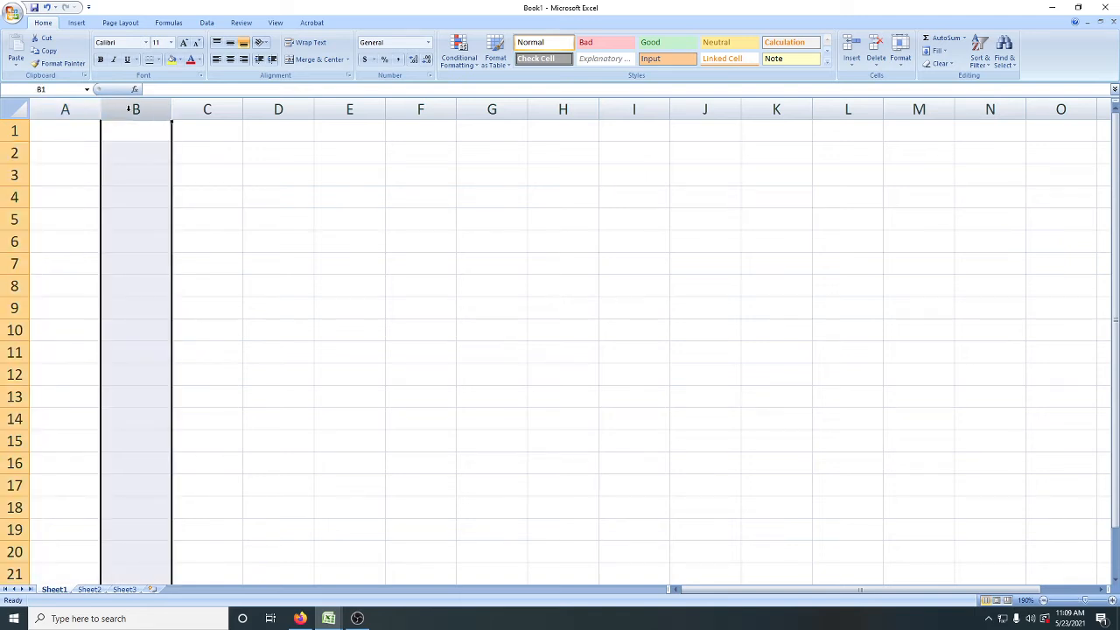
pyautogui.click(207, 106)
pyautogui.click(278, 109)
# Step: Select rows 2, 3 and 5 individually, followed by single cells in row 7, ending on C7
pyautogui.click(14, 153)
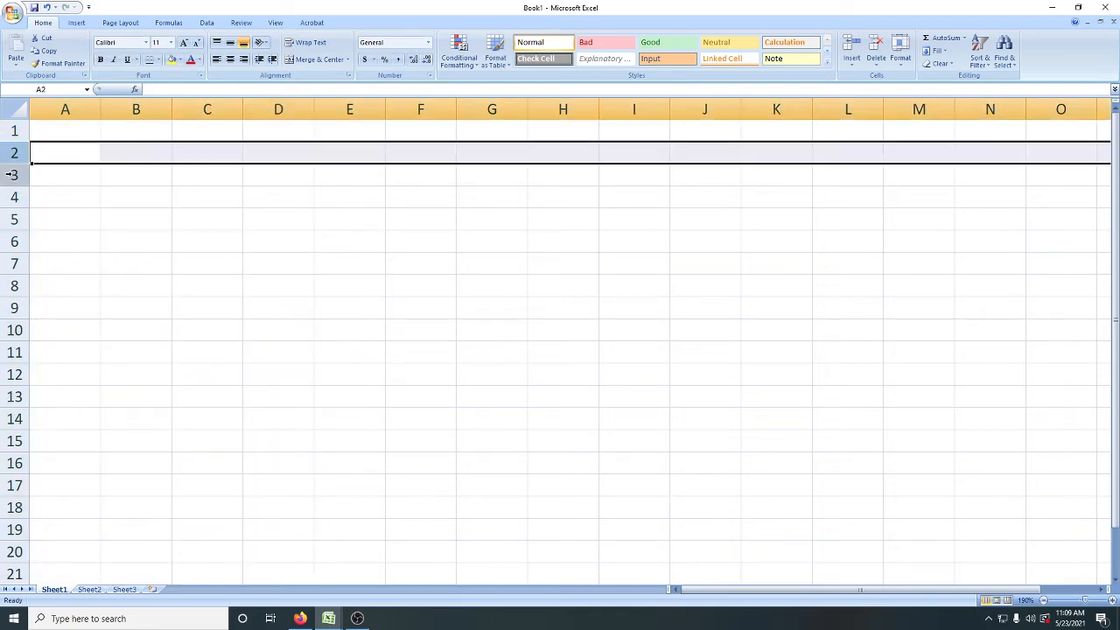
pyautogui.click(14, 175)
pyautogui.click(14, 219)
pyautogui.click(48, 259)
pyautogui.click(219, 271)
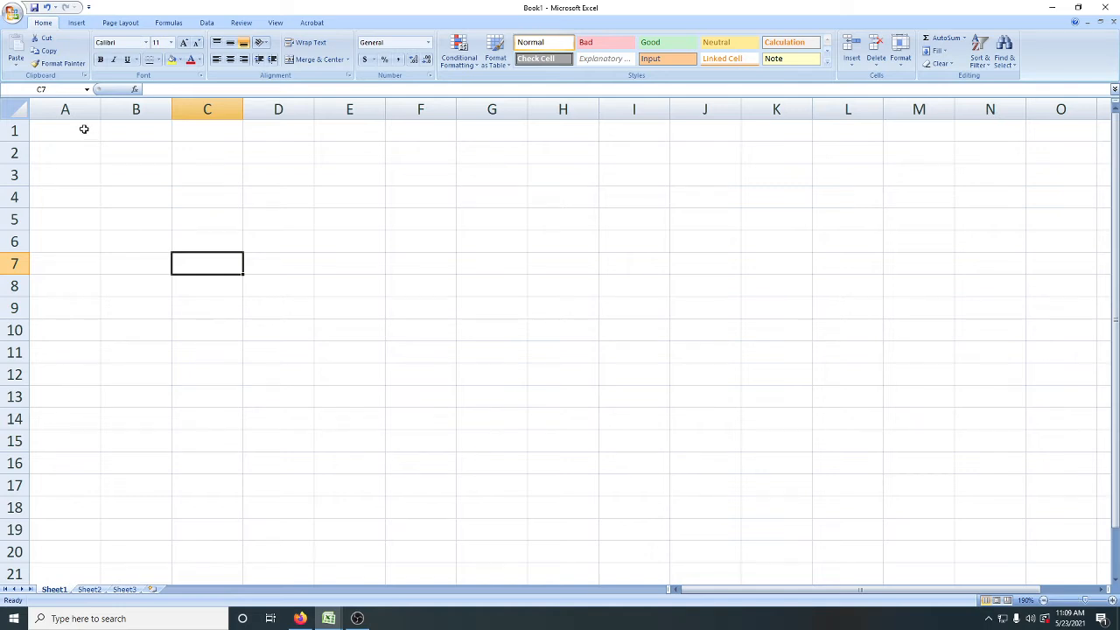
# Step: Demonstrate cell addressing by selecting column B, row 3 and their intersecting cell B3, and repeat the sequence
pyautogui.click(136, 108)
pyautogui.click(15, 175)
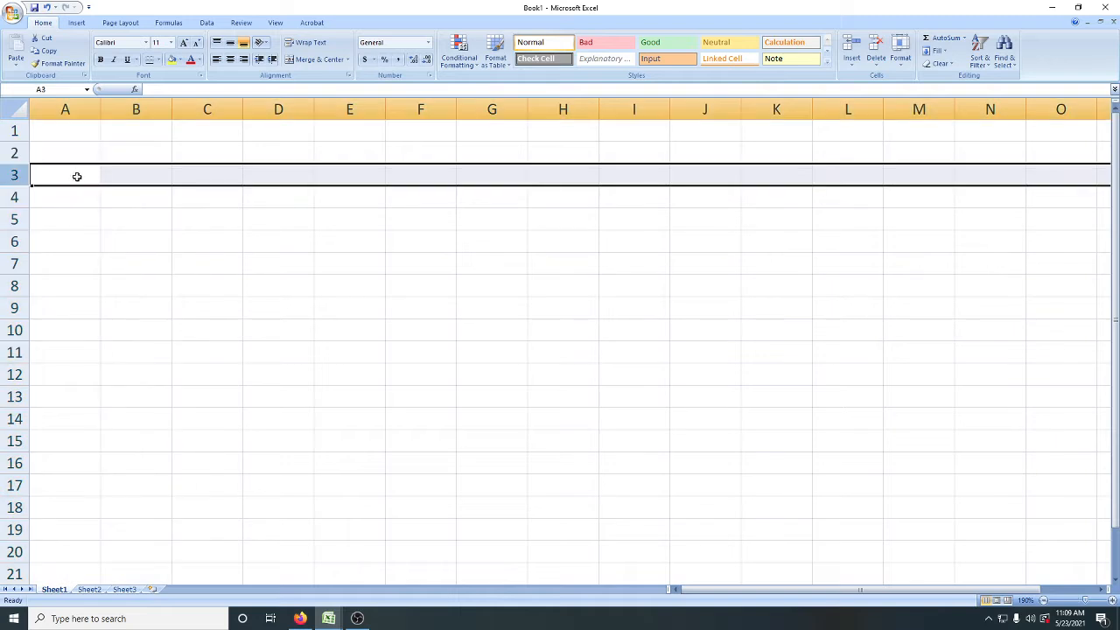
pyautogui.click(121, 174)
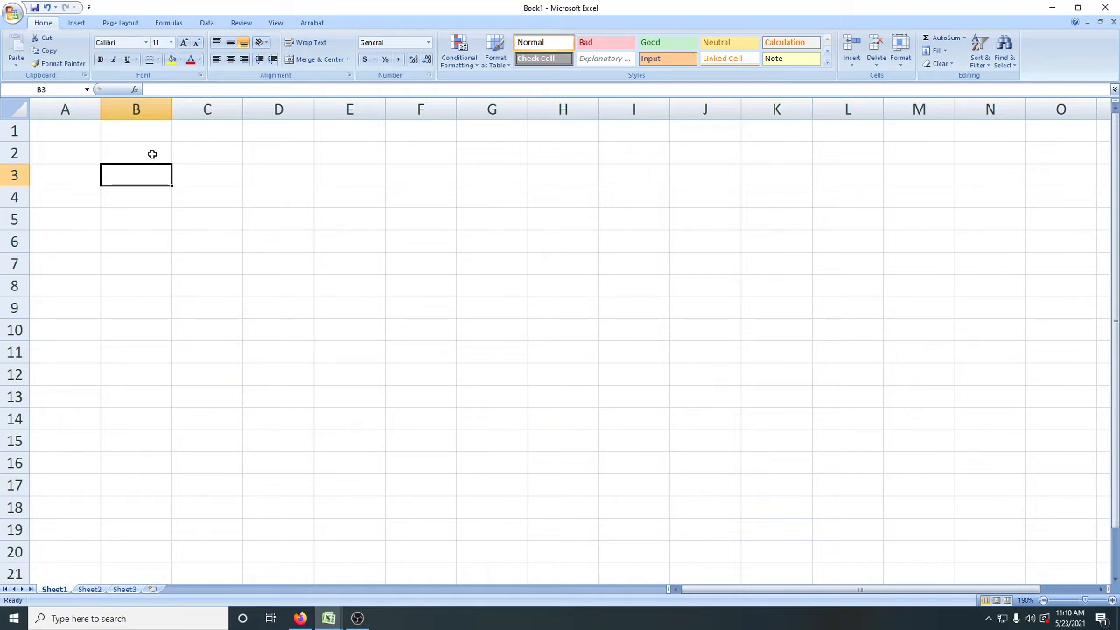
pyautogui.click(145, 105)
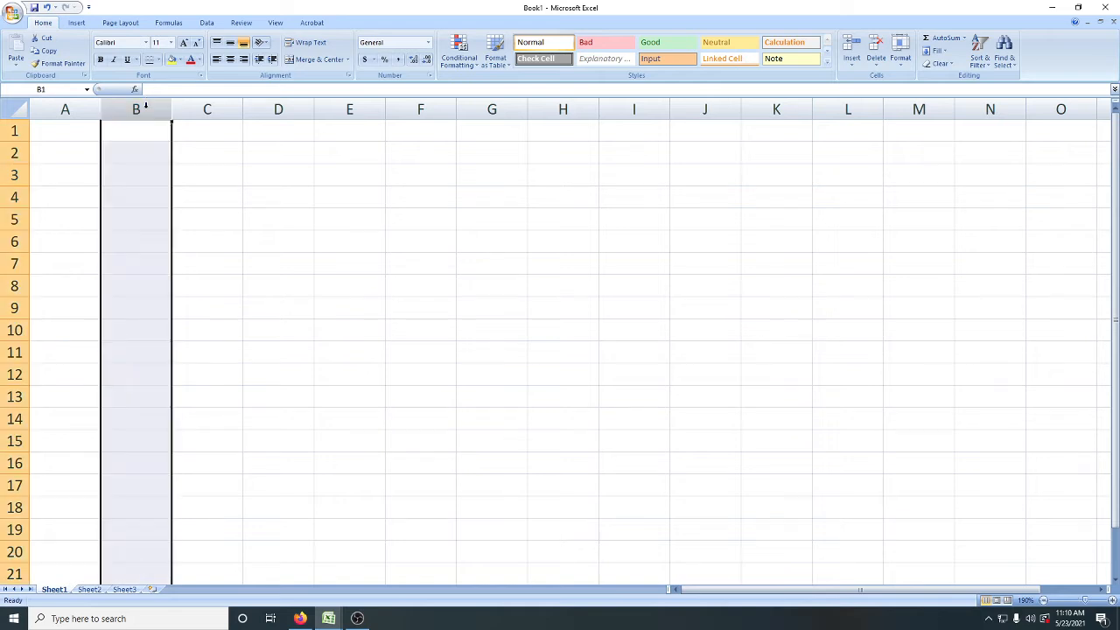
pyautogui.click(7, 175)
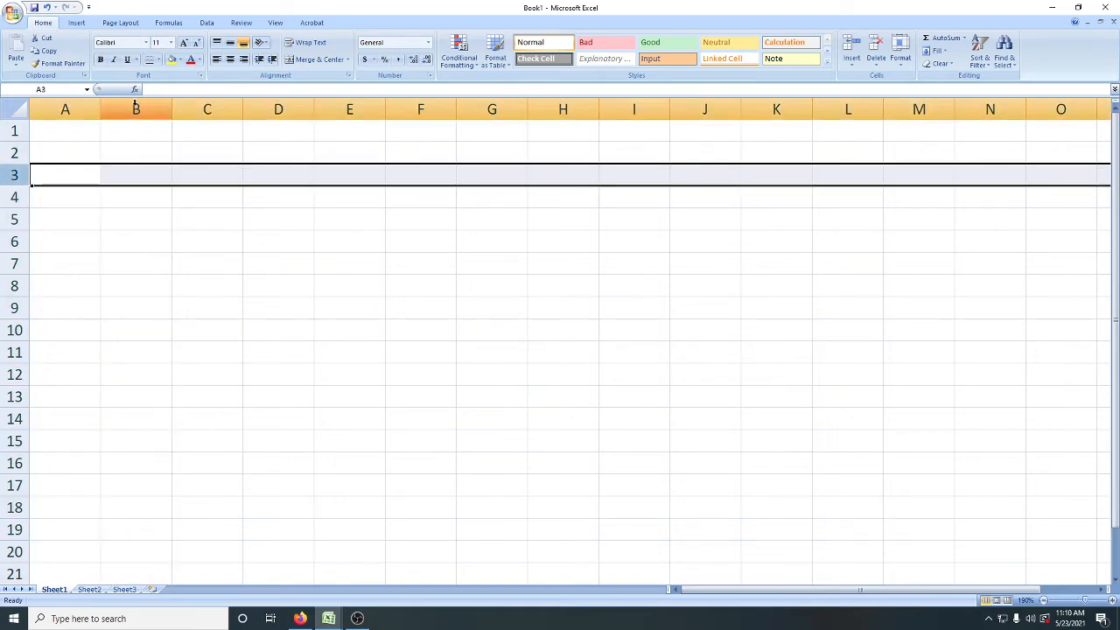
pyautogui.click(132, 167)
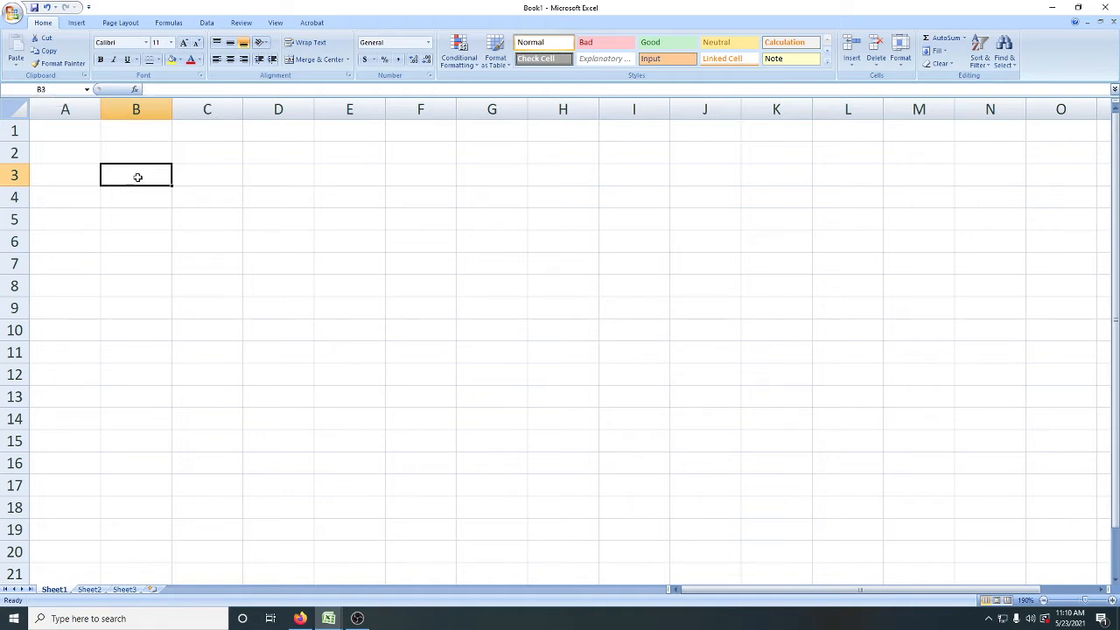
# Step: Enter dddd in cell B3 and highlight the text in the formula bar
pyautogui.write('dd')
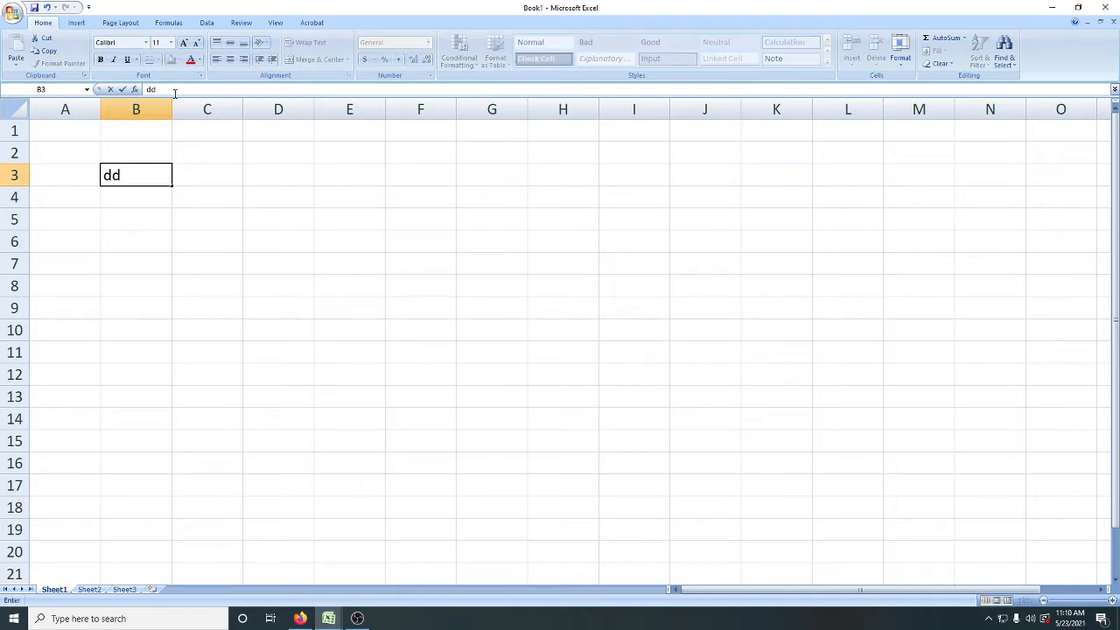
pyautogui.write('dd')
pyautogui.doubleClick(162, 89)
pyautogui.moveTo(166, 90); pyautogui.dragTo(154, 89)
pyautogui.click(152, 200)
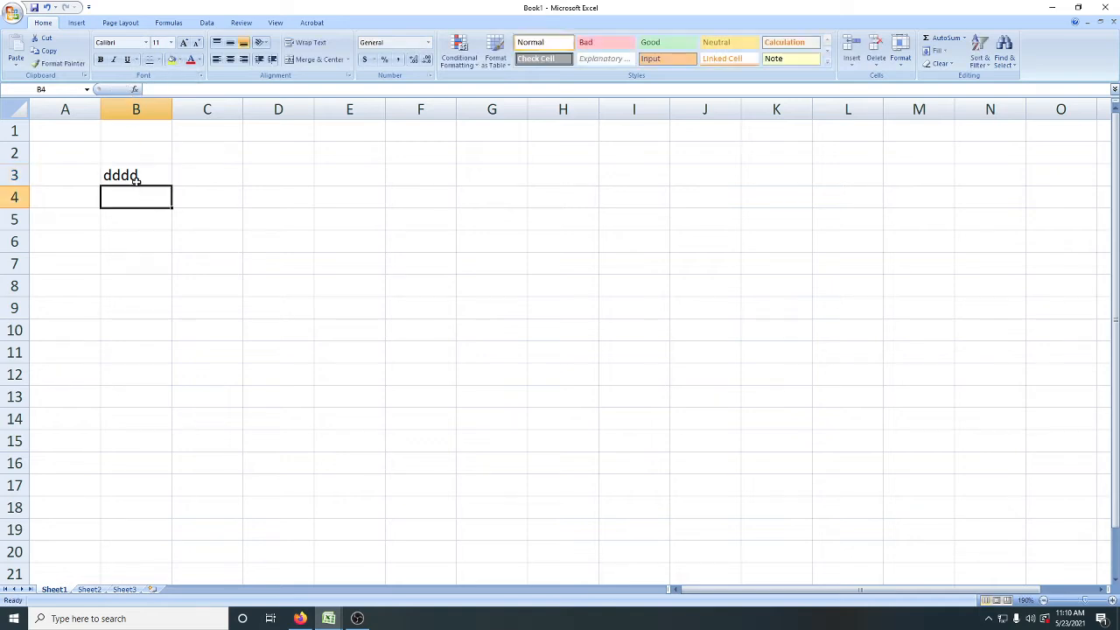
# Step: Clear the text of cell B3 through the formula bar
pyautogui.click(138, 182)
pyautogui.moveTo(170, 89); pyautogui.dragTo(146, 91)
pyautogui.press('Delete')
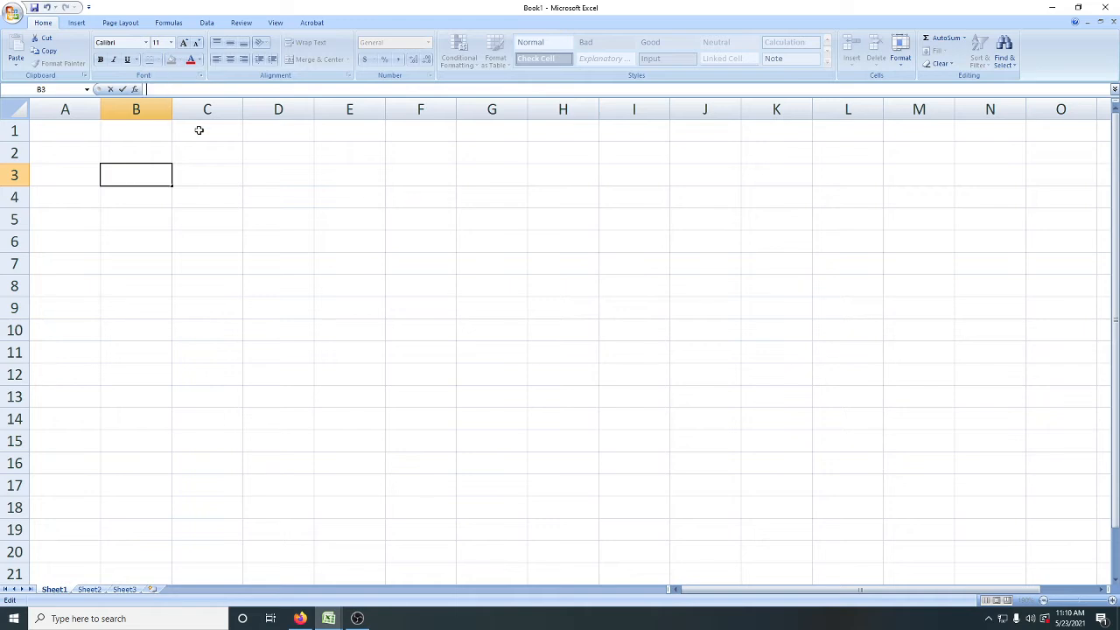
pyautogui.click(128, 241)
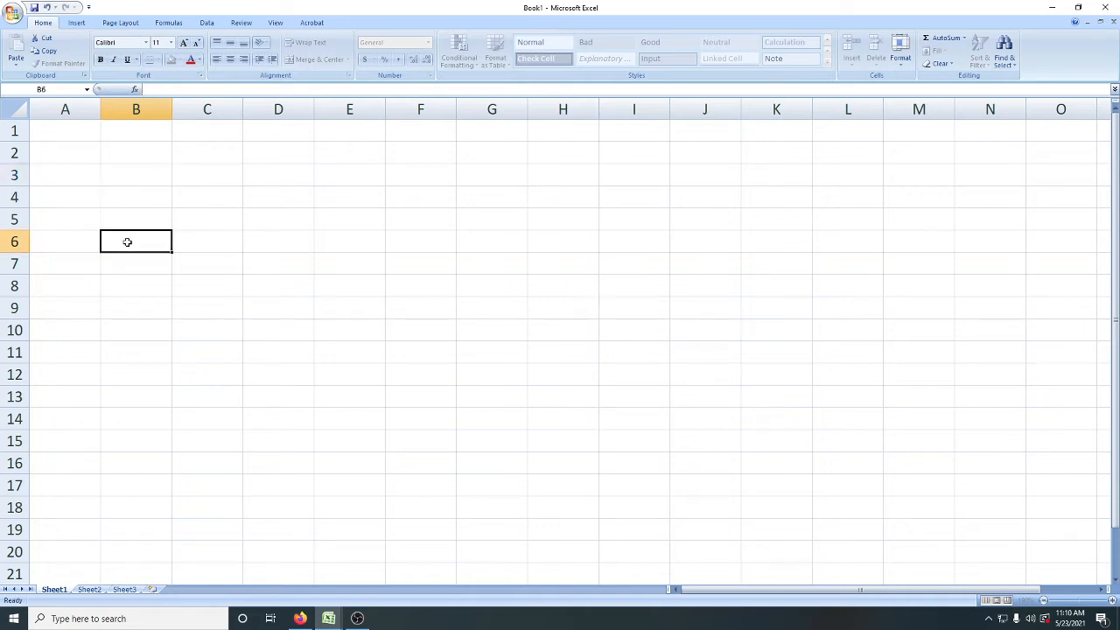
# Step: Enter the heading NAME in cell A1
pyautogui.click(67, 130)
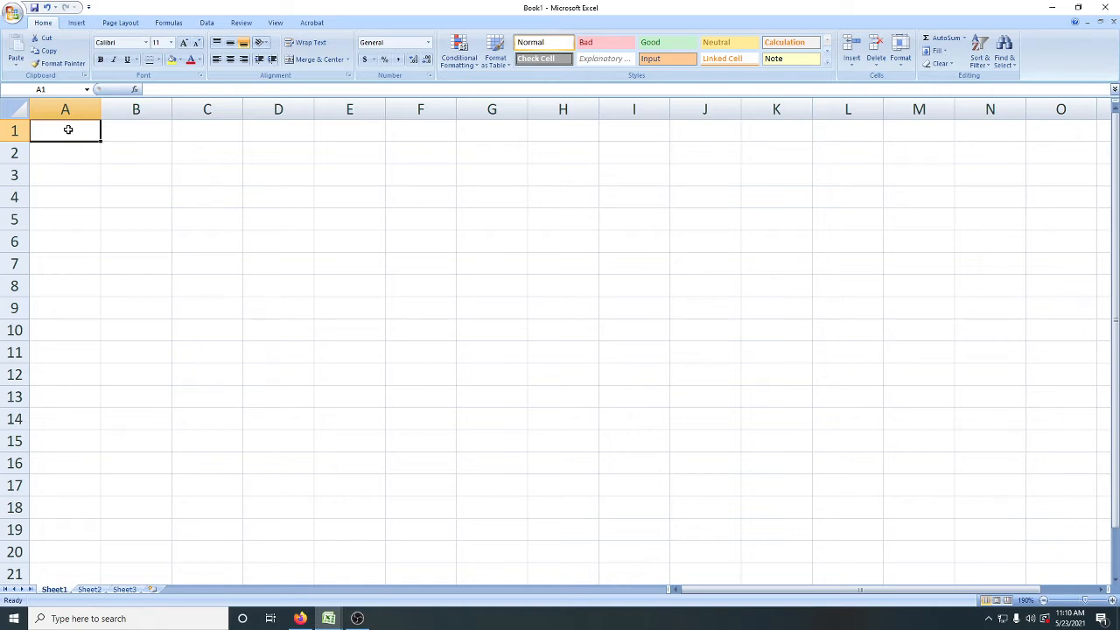
pyautogui.write('nam')
pyautogui.press('BackSpace')
pyautogui.press('BackSpace')
pyautogui.press('BackSpace')
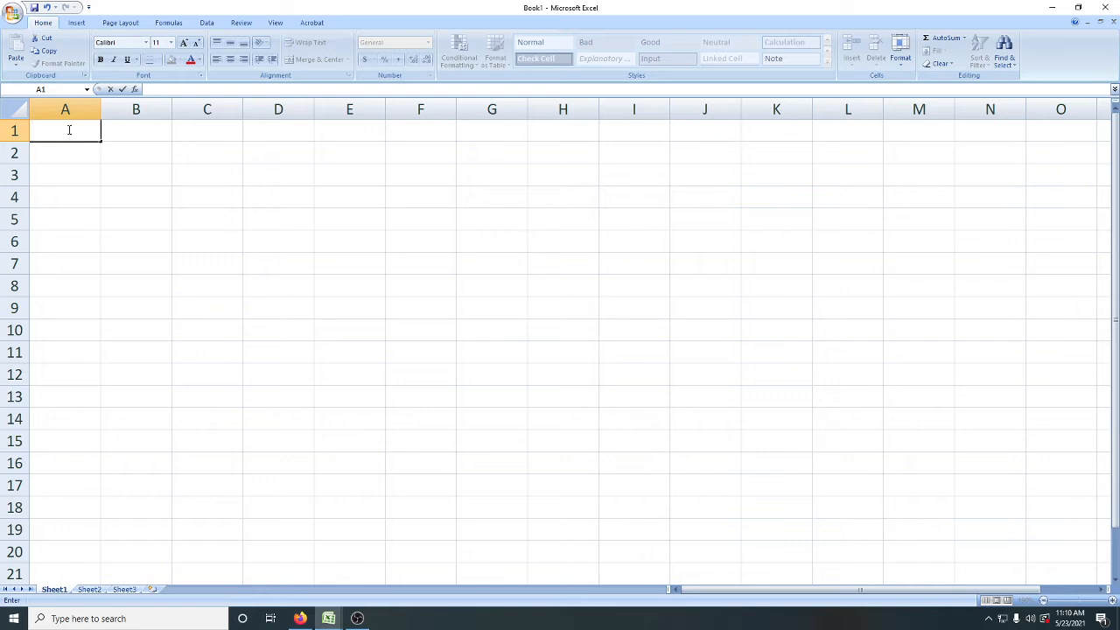
pyautogui.write('NAME')
pyautogui.press('Tab')
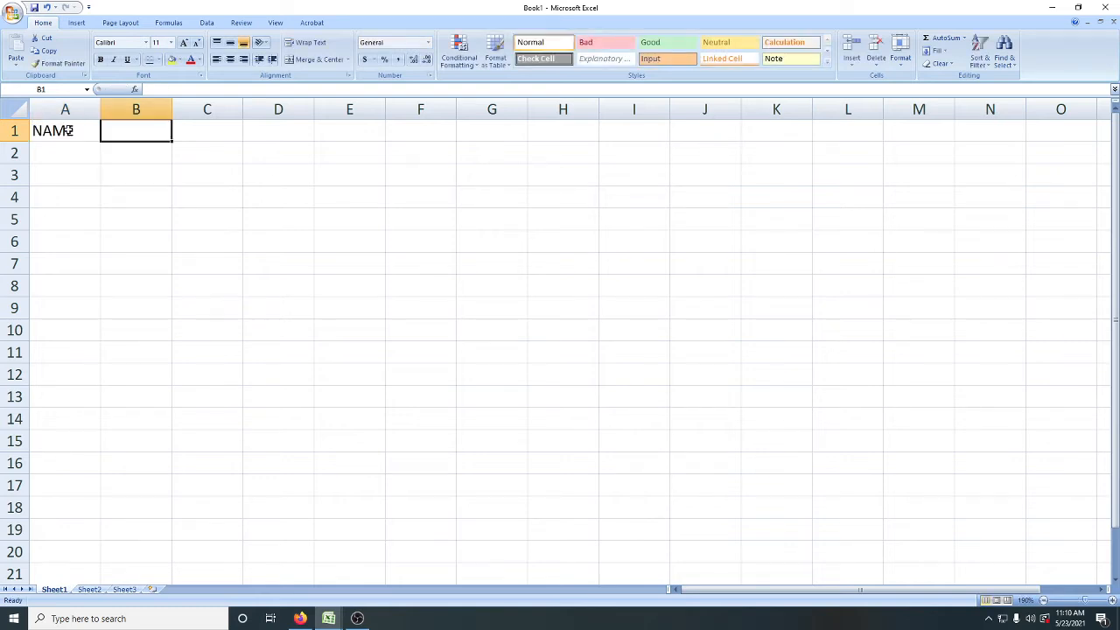
# Step: Enter the heading SUBJECTS in cell B1
pyautogui.write('ST')
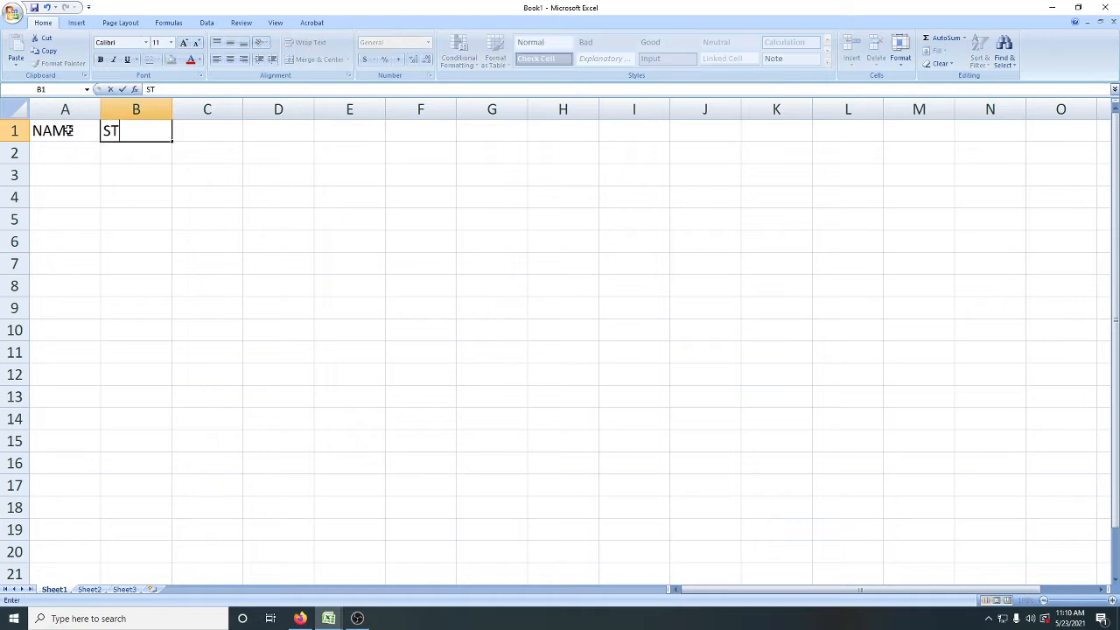
pyautogui.press('BackSpace')
pyautogui.write('UBJES')
pyautogui.press('BackSpace')
pyautogui.press('BackSpace')
pyautogui.write('ECTS')
pyautogui.click(126, 156)
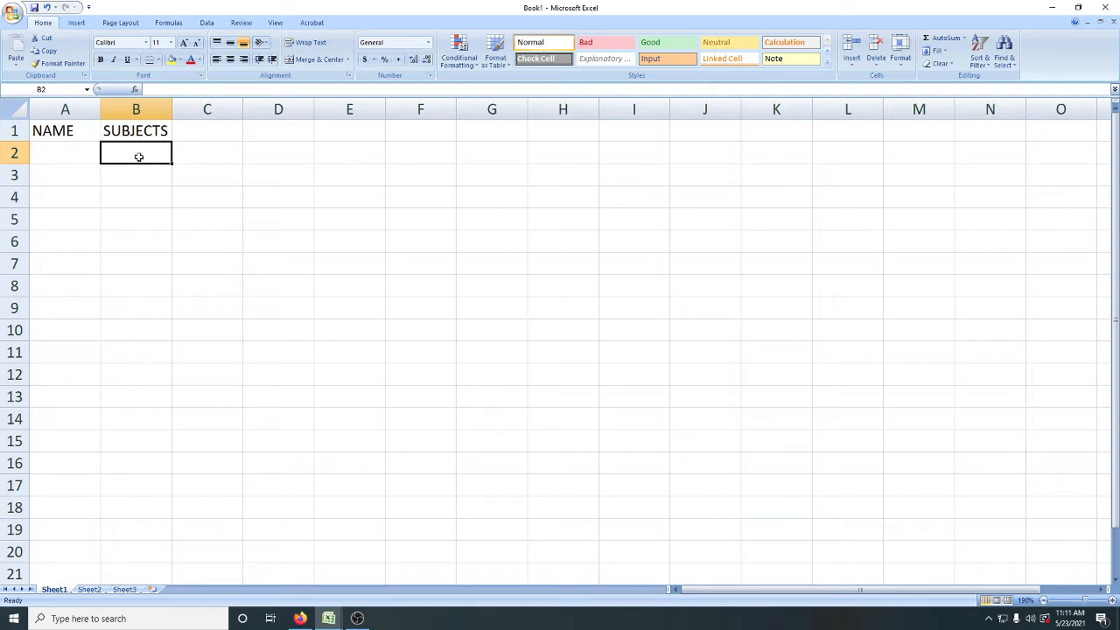
# Step: Enter the subject headings SST, SCI, ENG and MATH in cells B2 through E2
pyautogui.click(56, 136)
pyautogui.click(128, 148)
pyautogui.write('SST')
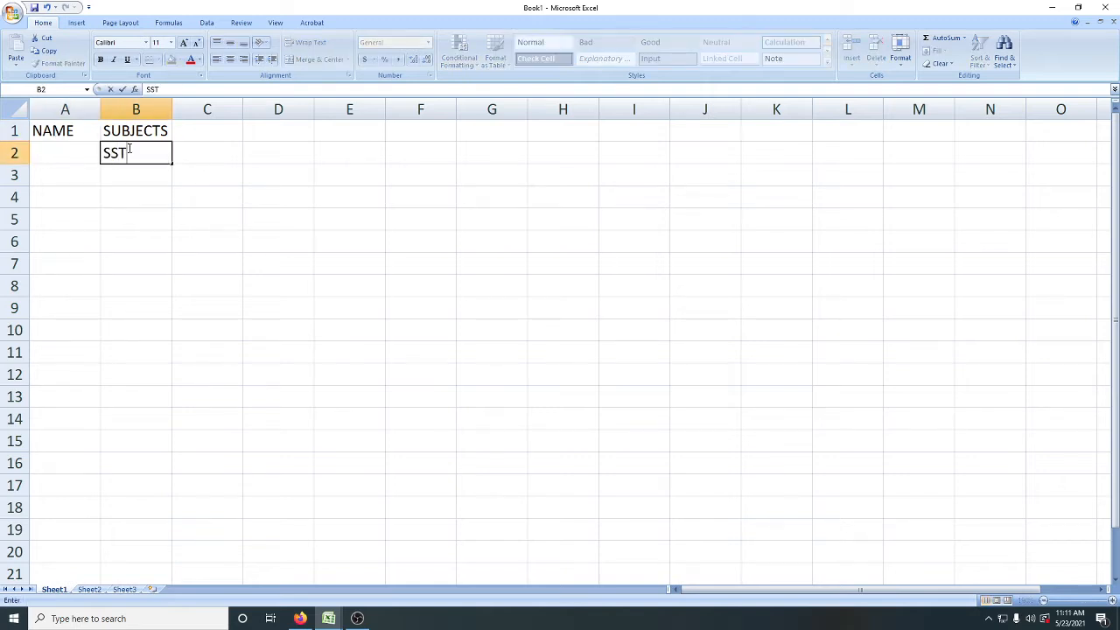
pyautogui.press('Tab')
pyautogui.write('SC')
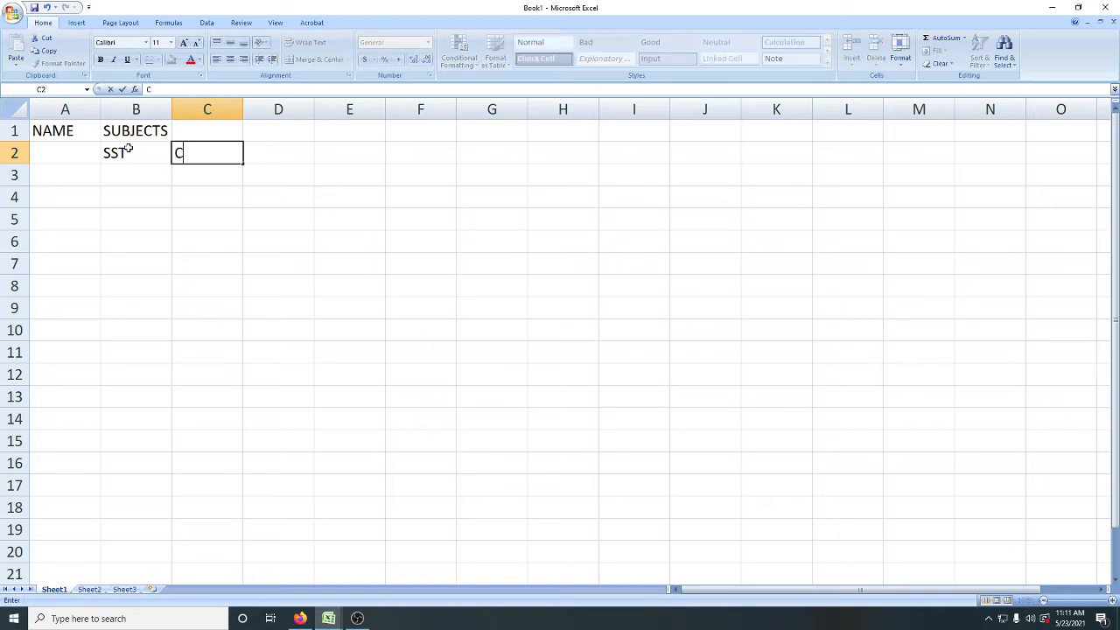
pyautogui.write('I')
pyautogui.press('Tab')
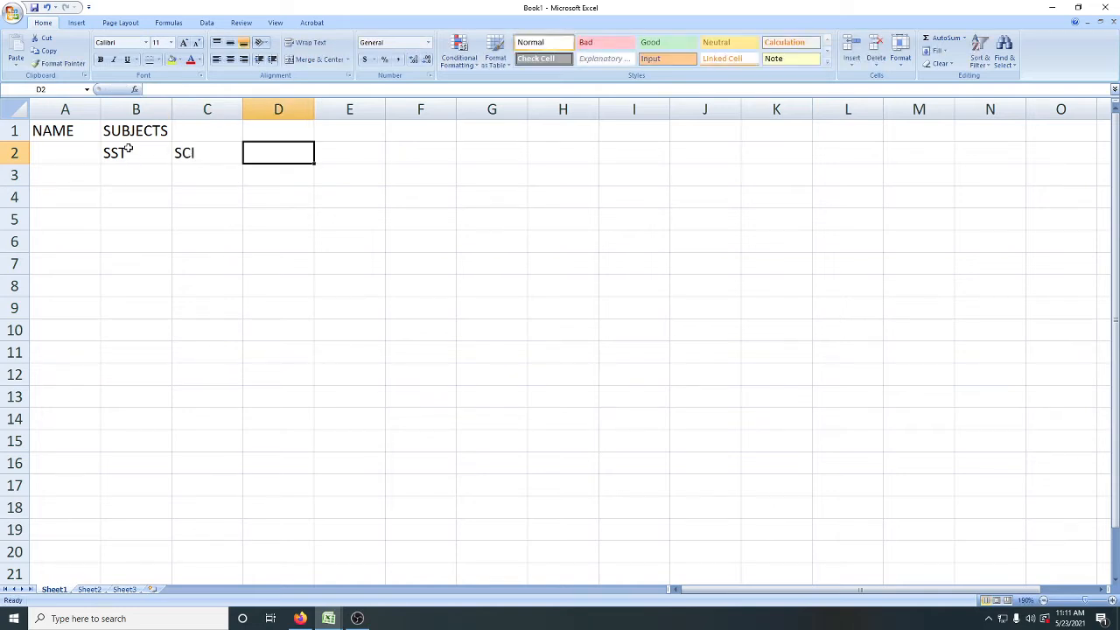
pyautogui.write('ENG')
pyautogui.press('Tab')
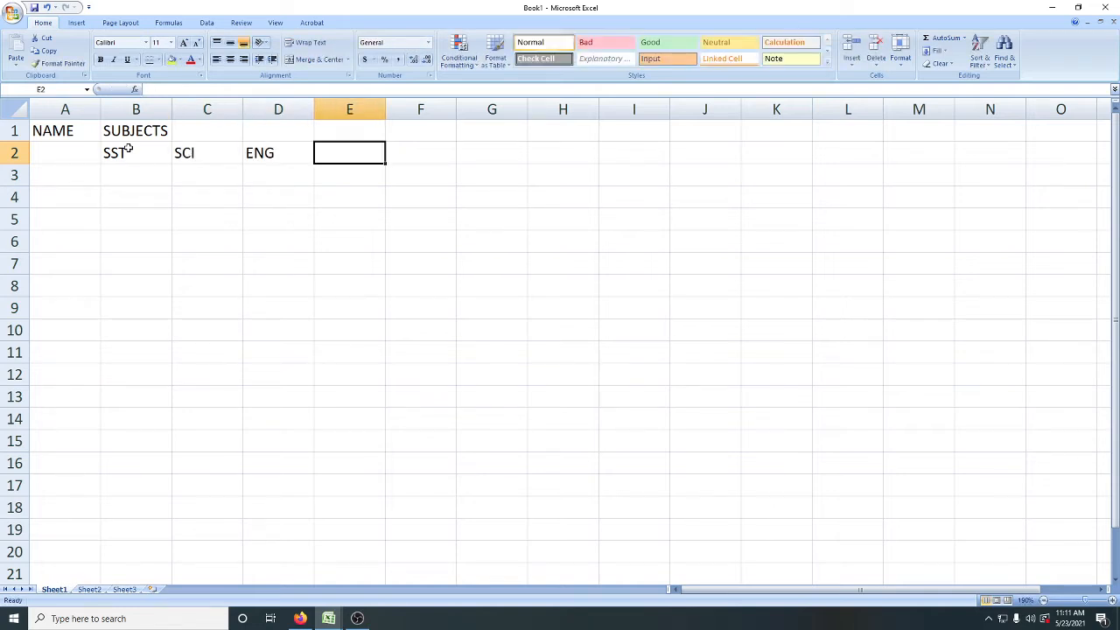
pyautogui.write('MATH')
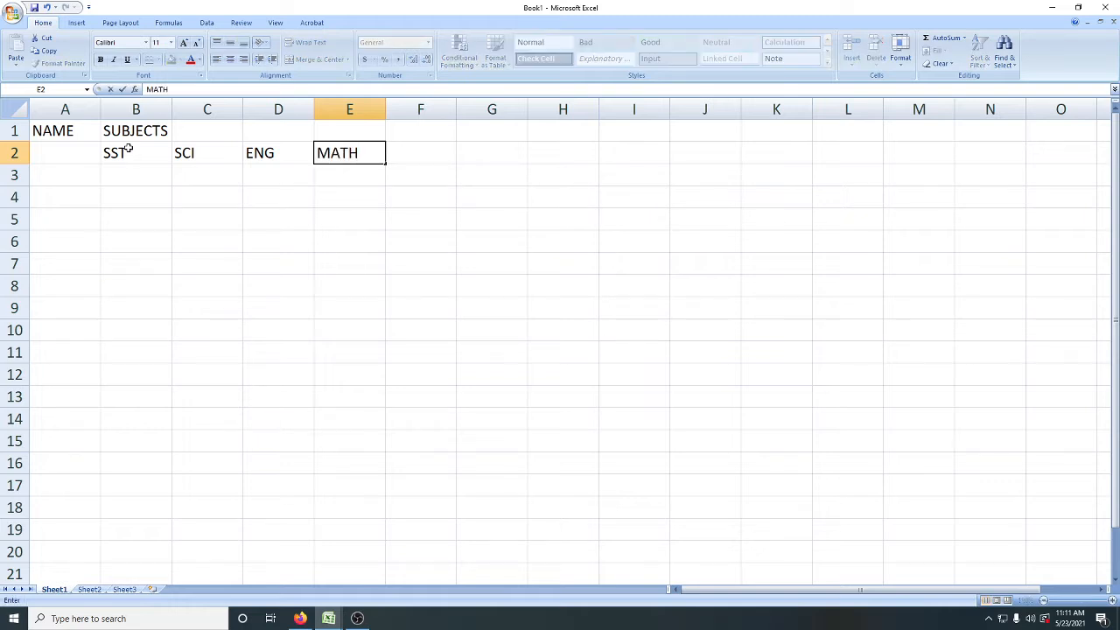
pyautogui.press('Tab')
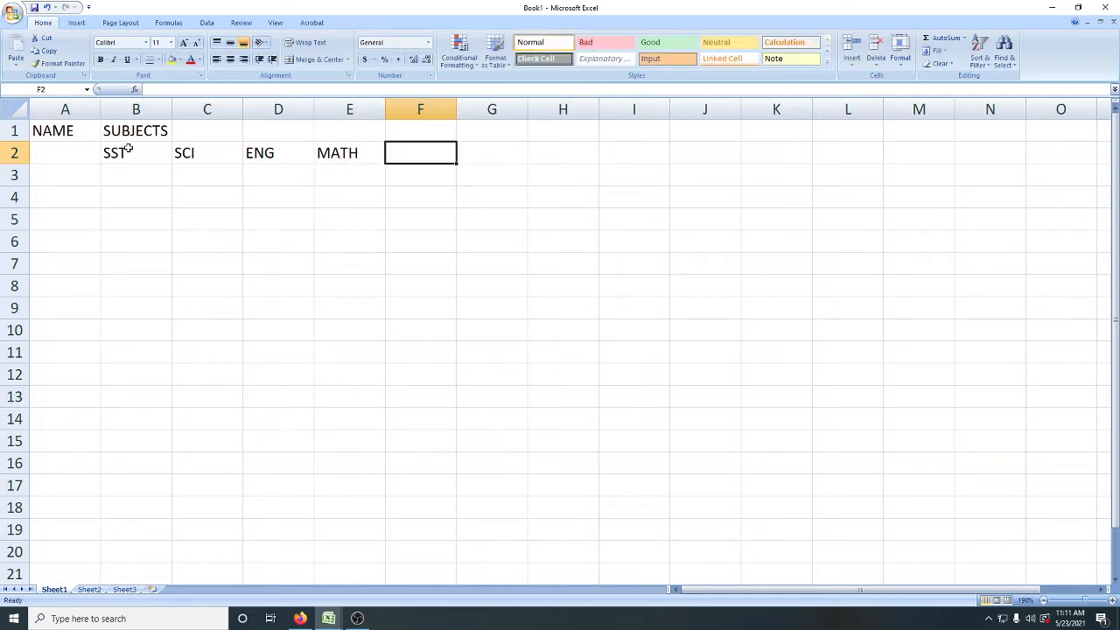
# Step: Enter the headings TOTAL, AVERAGE and GRADE in cells F2 through H2
pyautogui.write('TOTAL')
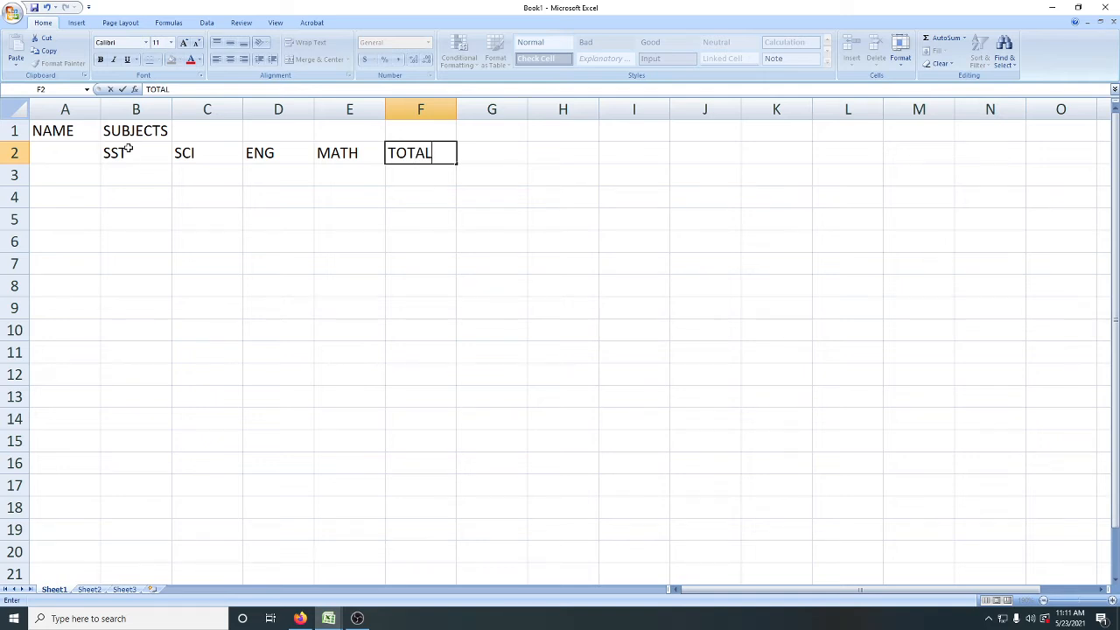
pyautogui.press('Tab')
pyautogui.write('A')
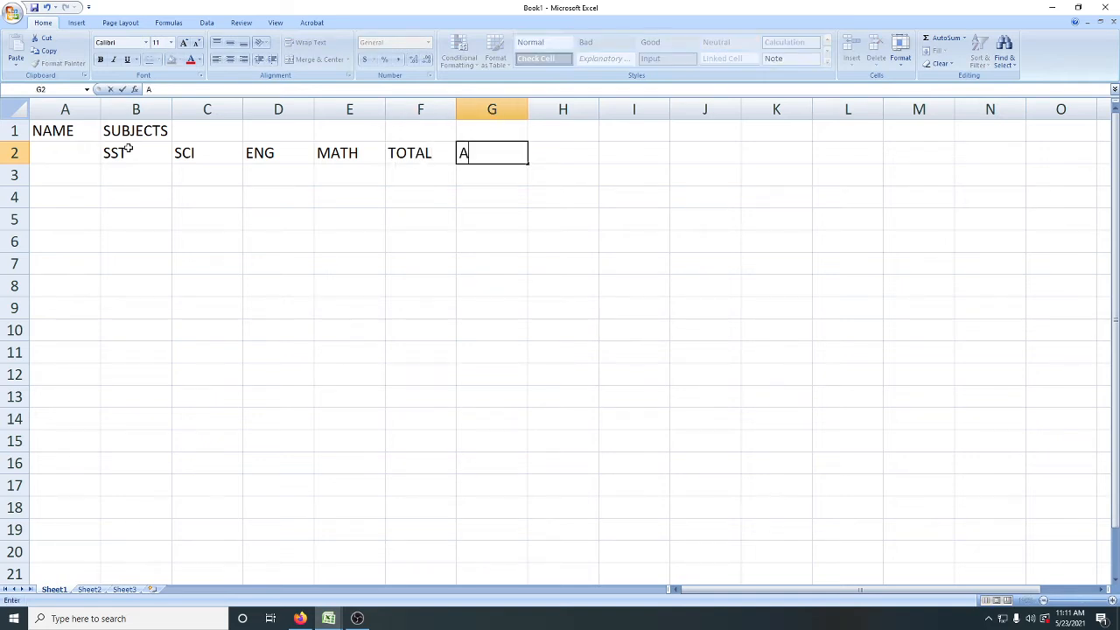
pyautogui.write('VERAGE')
pyautogui.press('Tab')
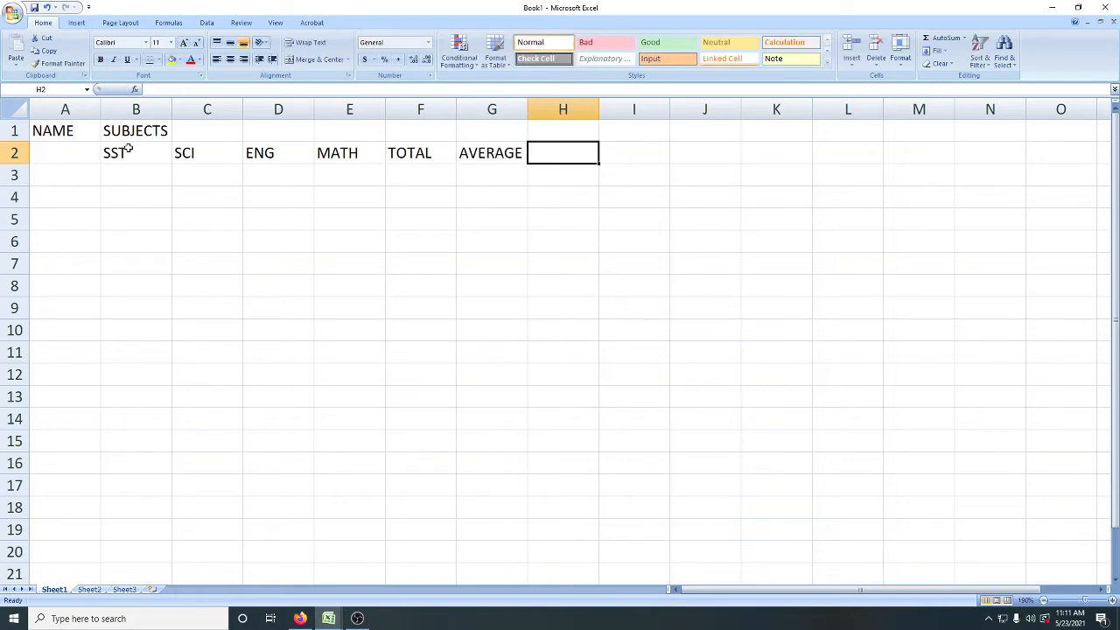
pyautogui.write('GRAN')
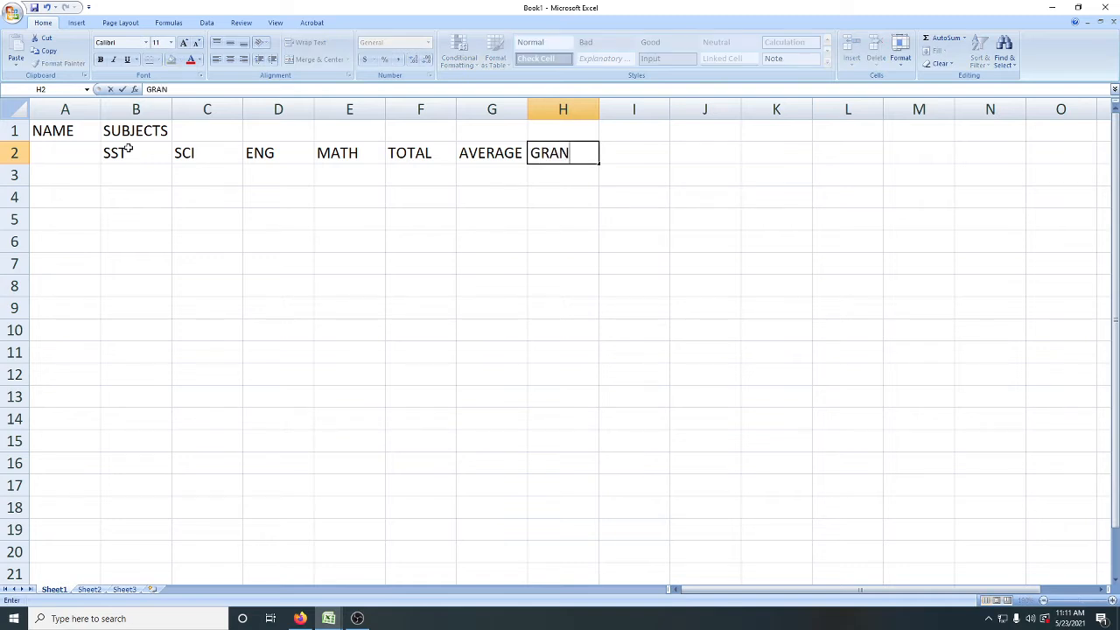
pyautogui.press('BackSpace')
pyautogui.write('DE')
pyautogui.click(75, 153)
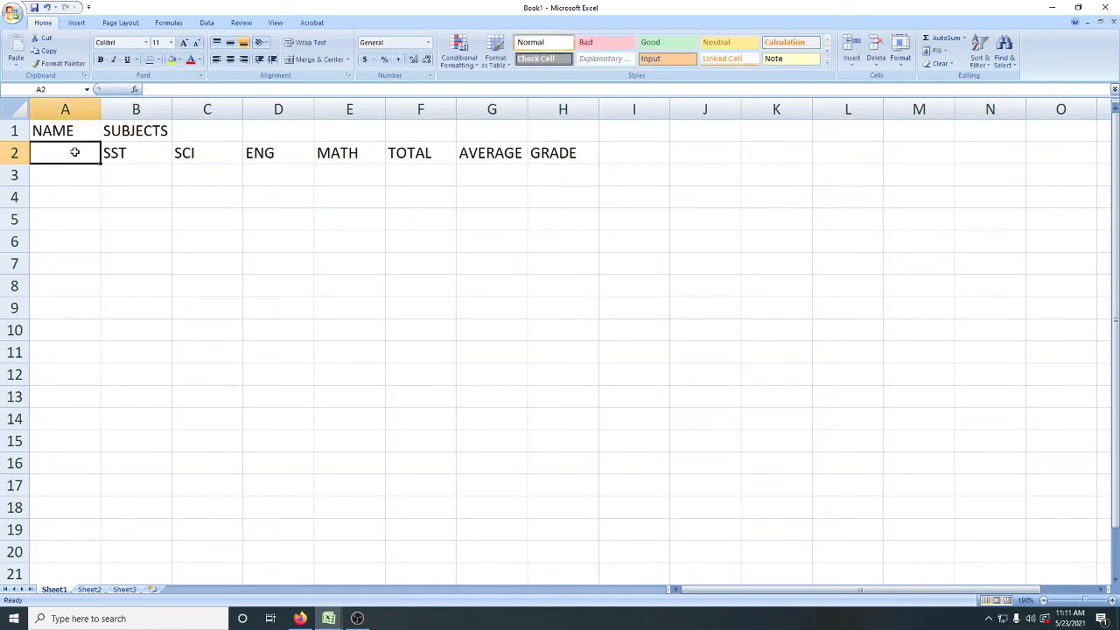
# Step: Move the NAME heading from cell A1 down to A2, in line with the subject headings
pyautogui.click(56, 133)
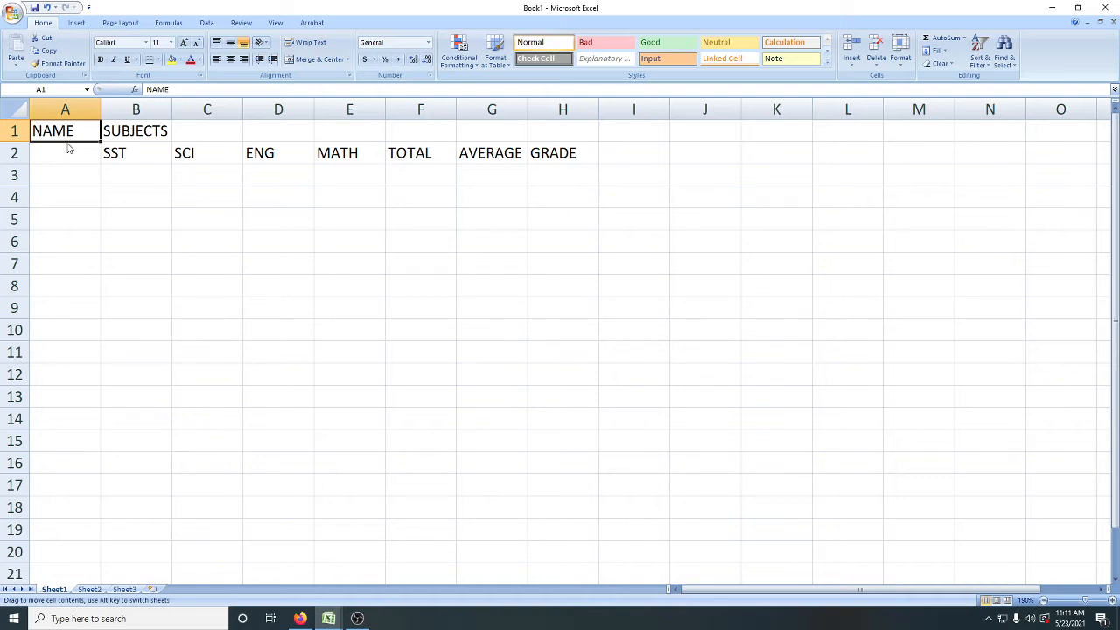
pyautogui.moveTo(68, 149); pyautogui.dragTo(68, 151)
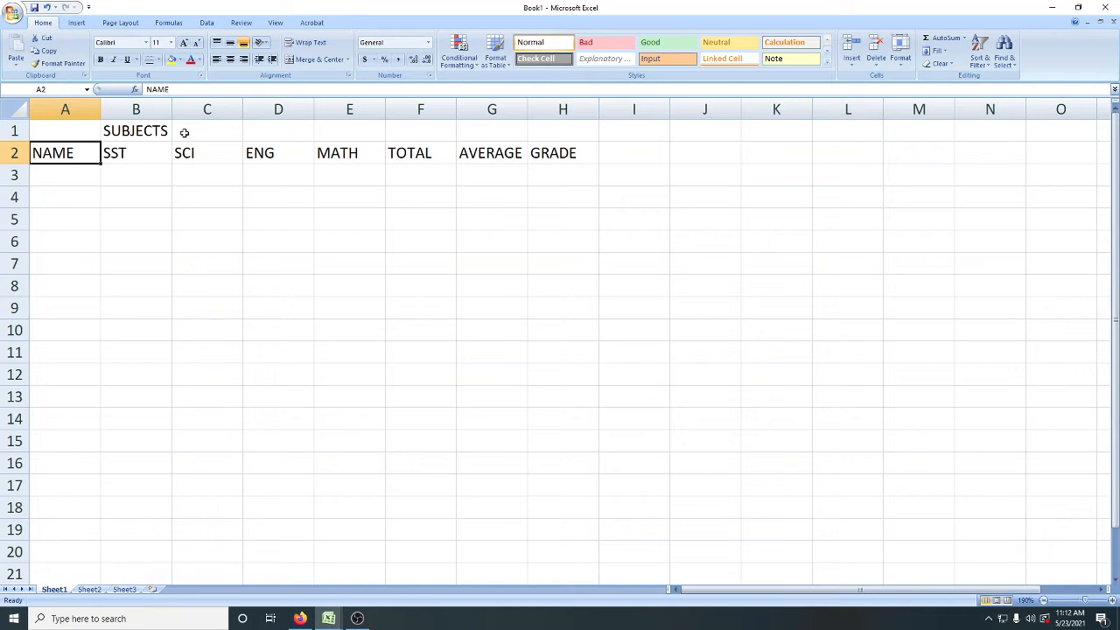
# Step: Select cells B1 through E1 so the range covers the SUBJECTS heading above the four subjects
pyautogui.click(154, 130)
pyautogui.click(191, 132)
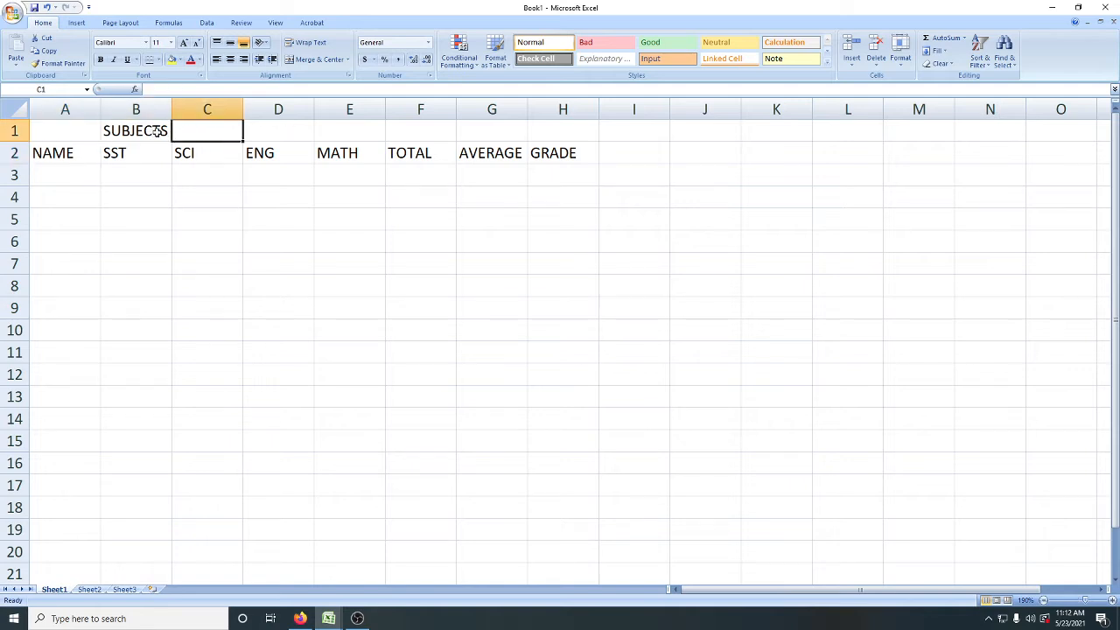
pyautogui.click(158, 130)
pyautogui.click(193, 132)
pyautogui.click(154, 131)
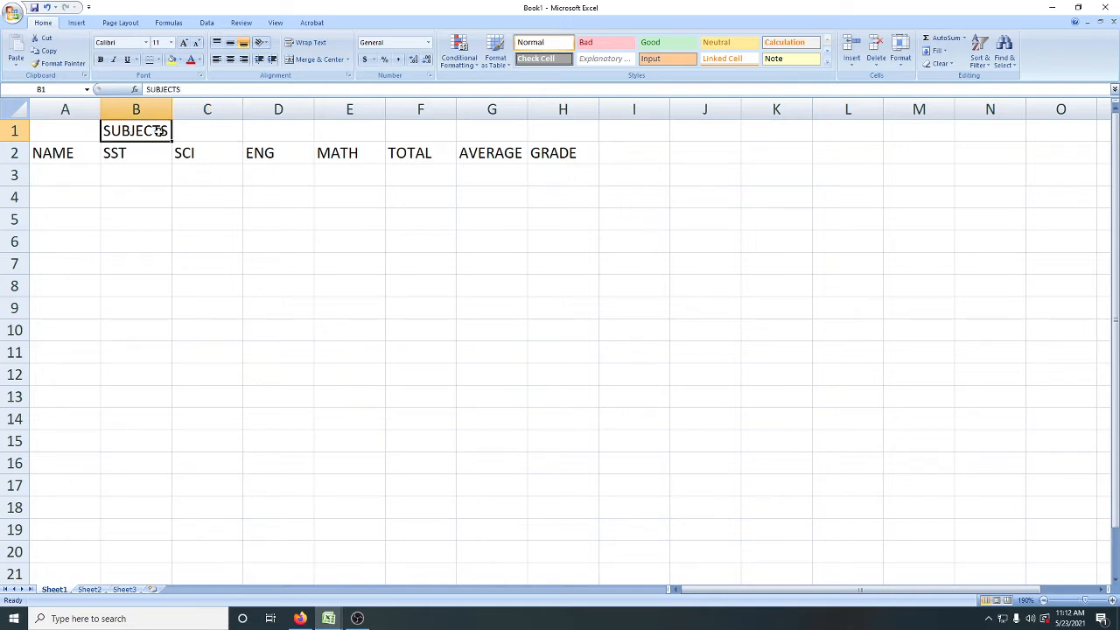
pyautogui.moveTo(159, 130); pyautogui.dragTo(345, 131)
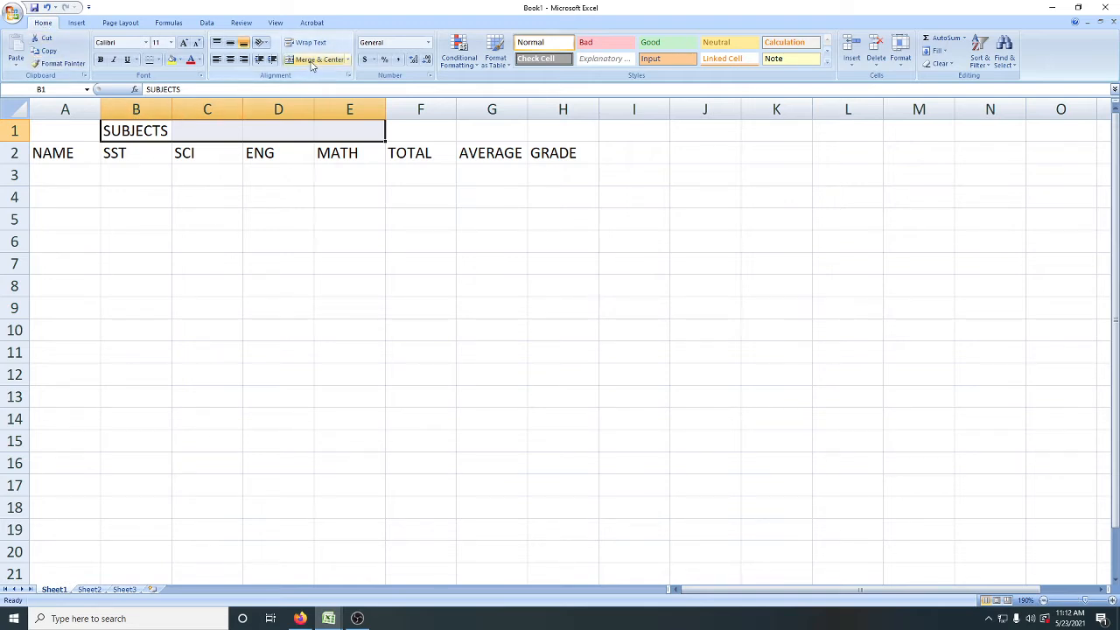
# Step: View the merge options for B1:E1, and examine the text alignment and merge settings in Format Cells
pyautogui.click(346, 60)
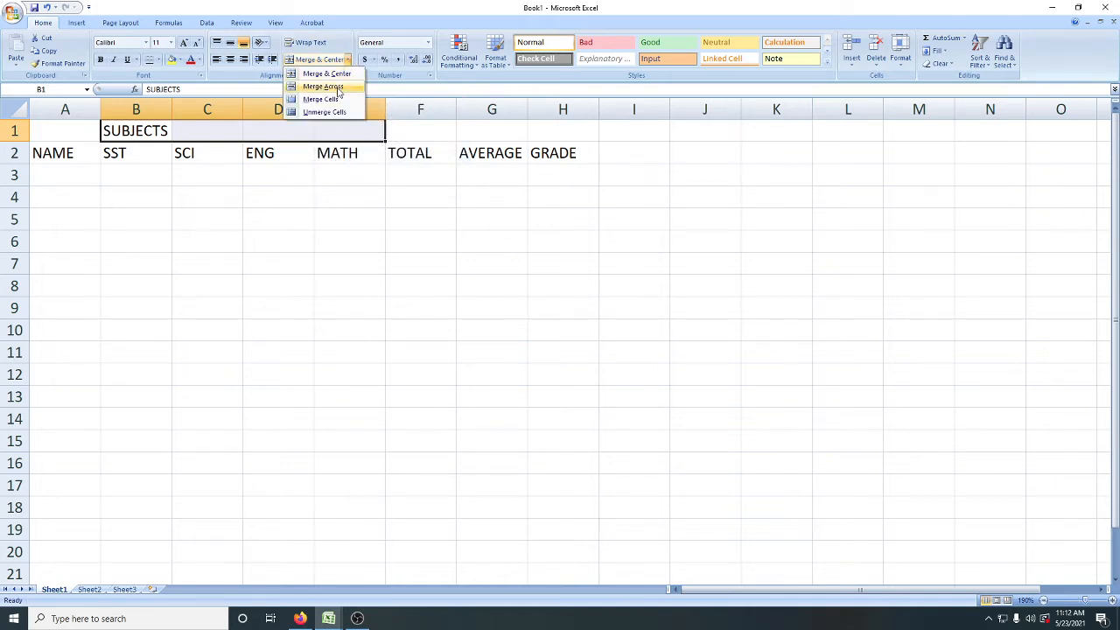
pyautogui.click(358, 5)
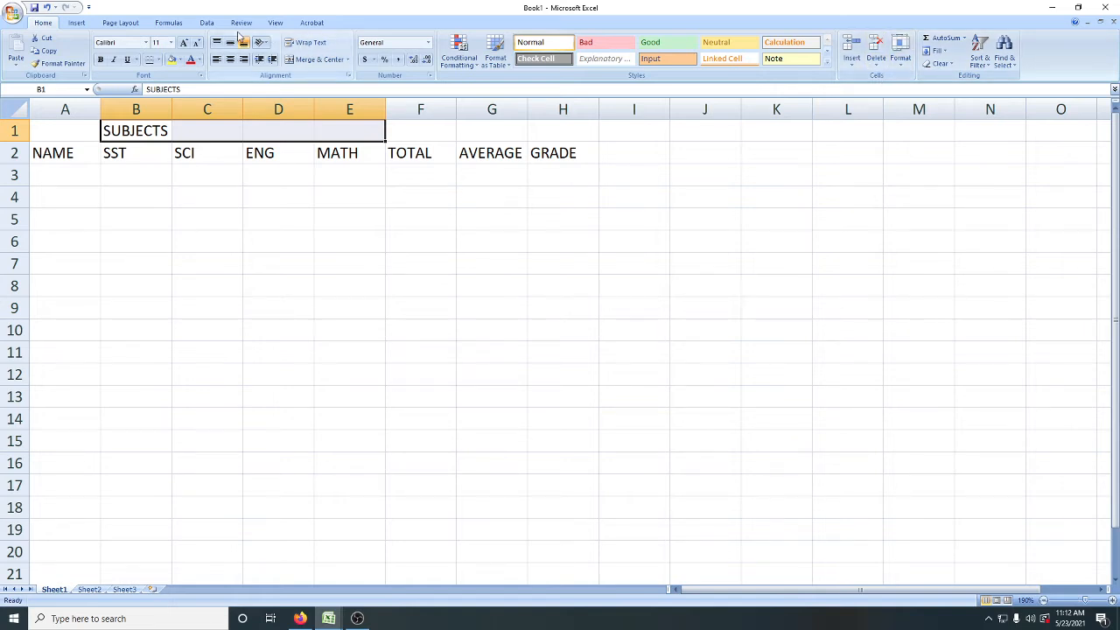
pyautogui.click(903, 70)
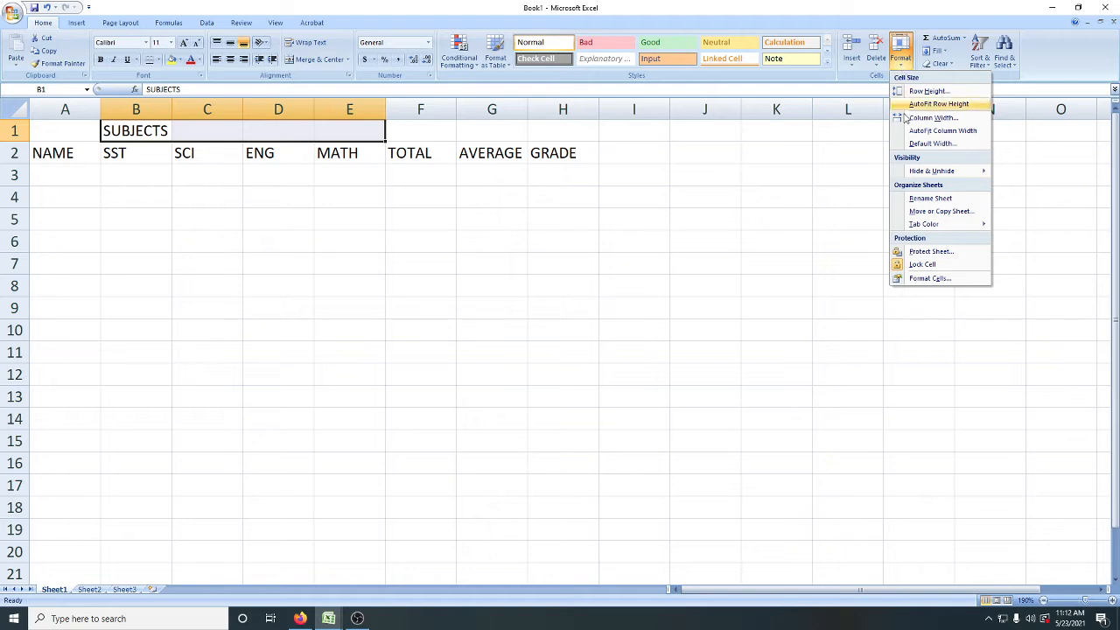
pyautogui.click(931, 278)
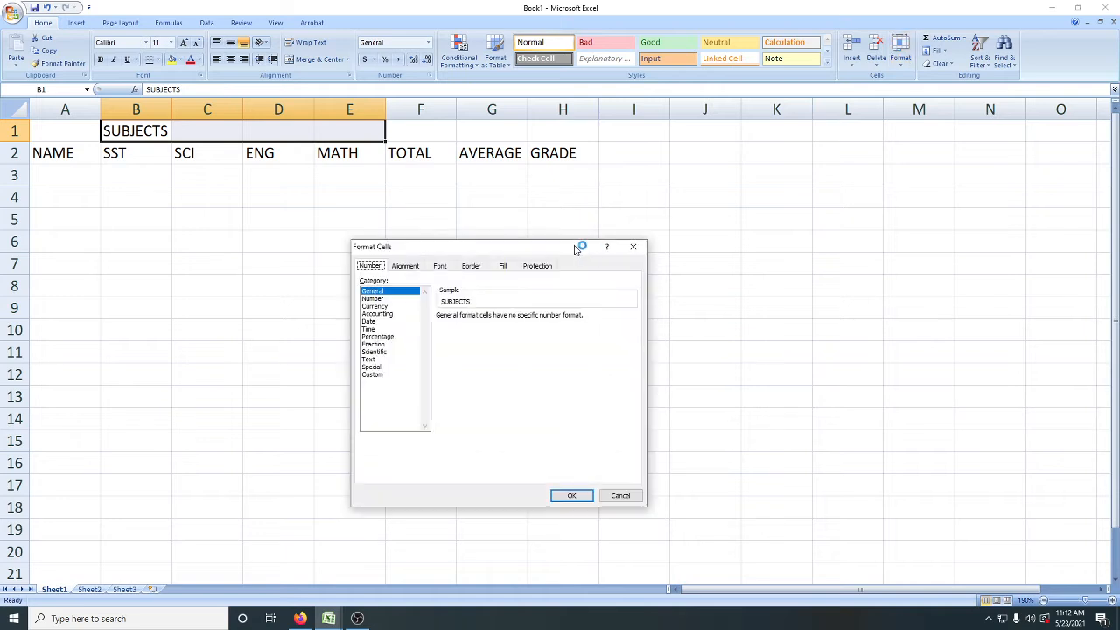
pyautogui.moveTo(517, 251); pyautogui.dragTo(615, 217)
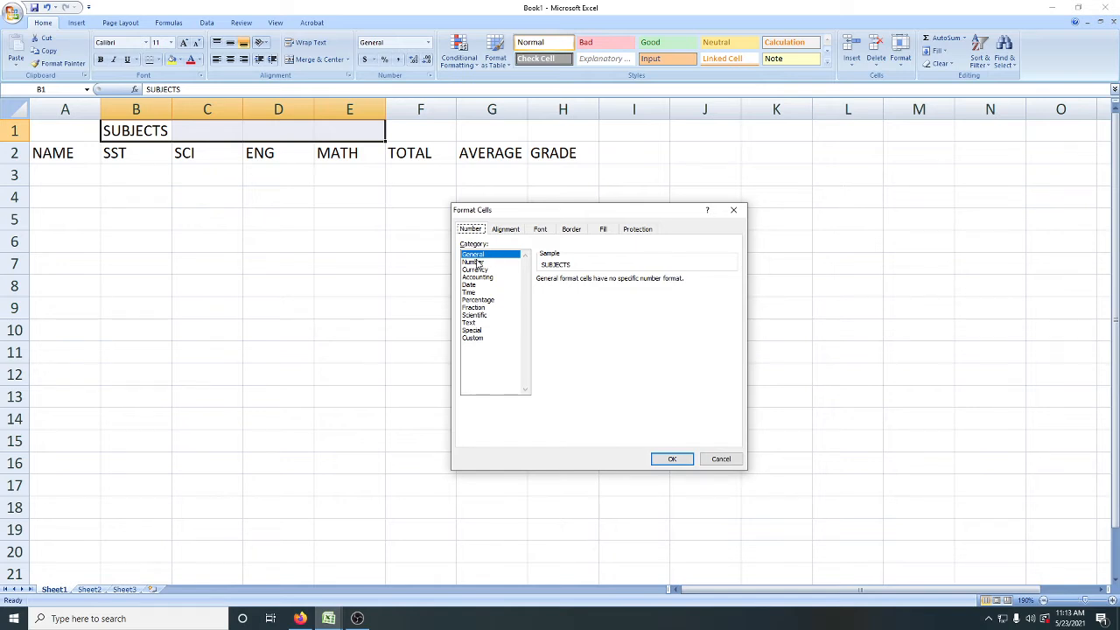
pyautogui.click(501, 233)
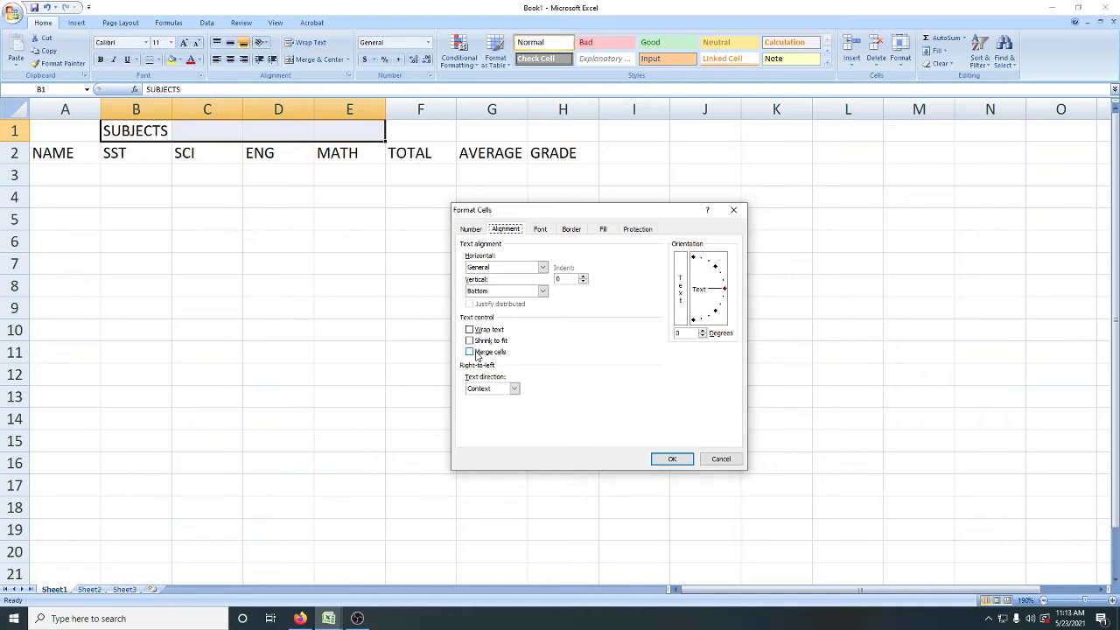
# Step: Examine the number format categories in Format Cells from Number through Custom, and return the category to General
pyautogui.click(470, 231)
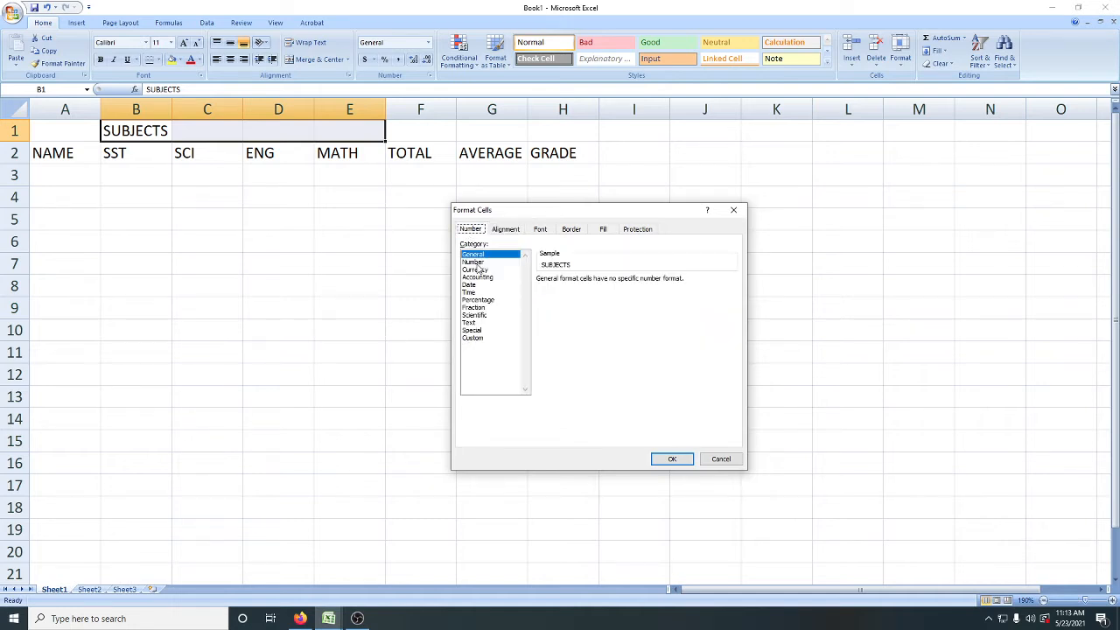
pyautogui.click(474, 262)
pyautogui.click(478, 270)
pyautogui.click(475, 284)
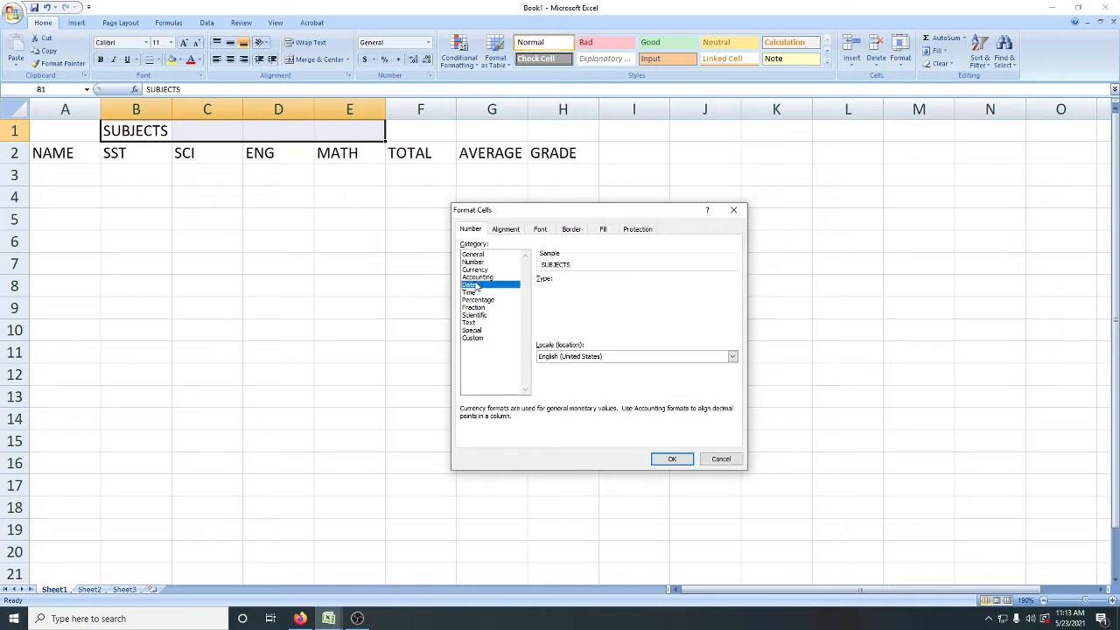
pyautogui.click(476, 292)
pyautogui.click(475, 308)
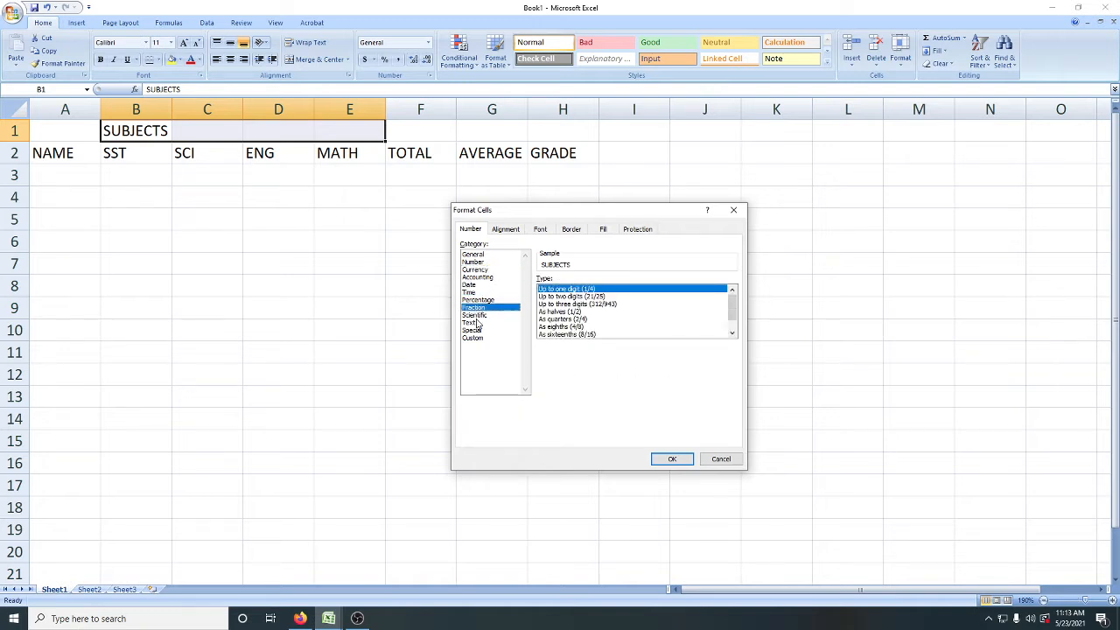
pyautogui.click(474, 322)
pyautogui.click(474, 330)
pyautogui.click(474, 337)
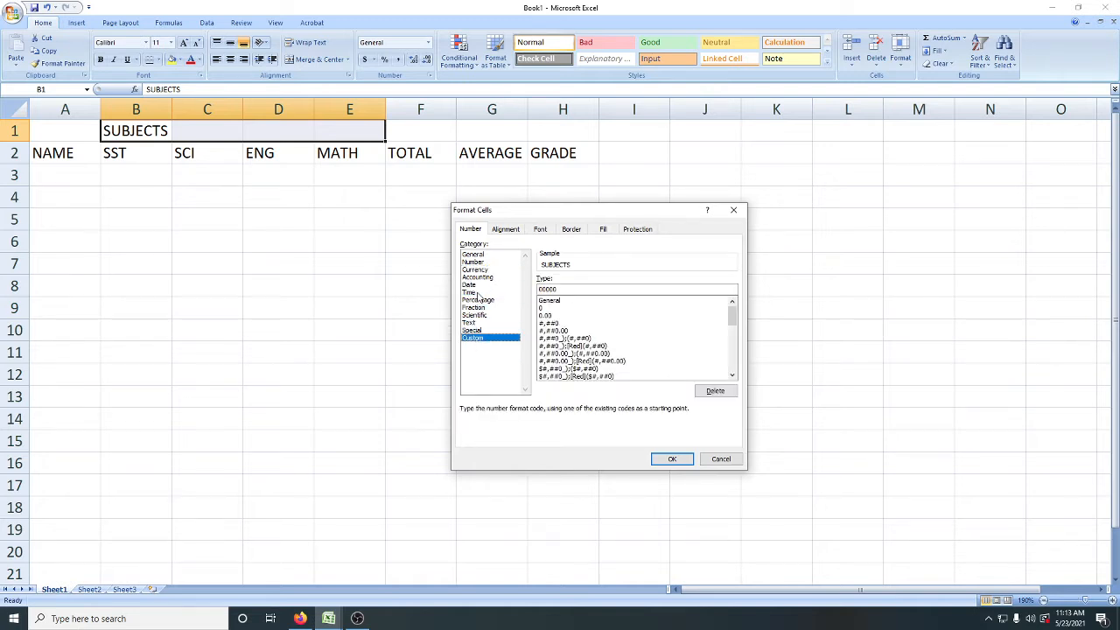
pyautogui.click(478, 255)
# Step: Examine the font, border and fill settings in Format Cells for the selected range
pyautogui.click(543, 230)
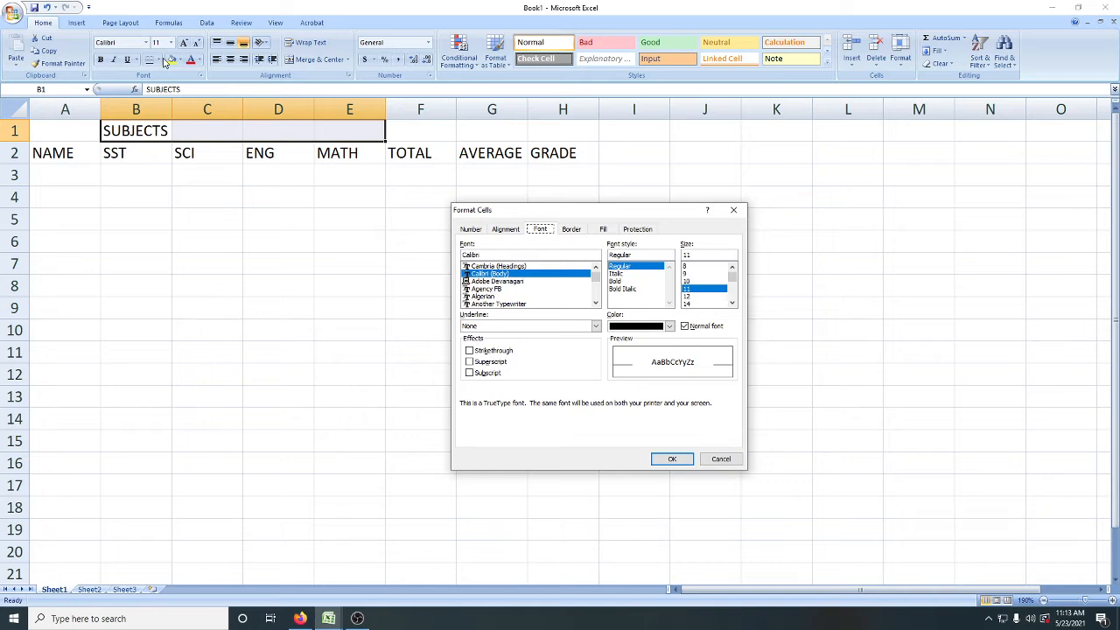
pyautogui.click(571, 230)
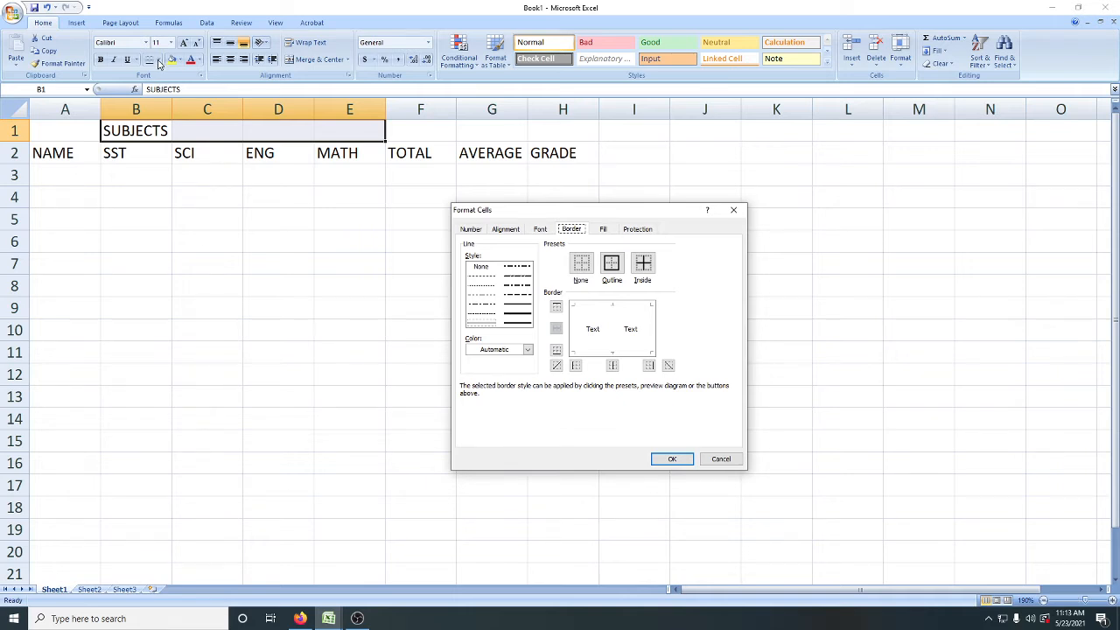
pyautogui.click(604, 232)
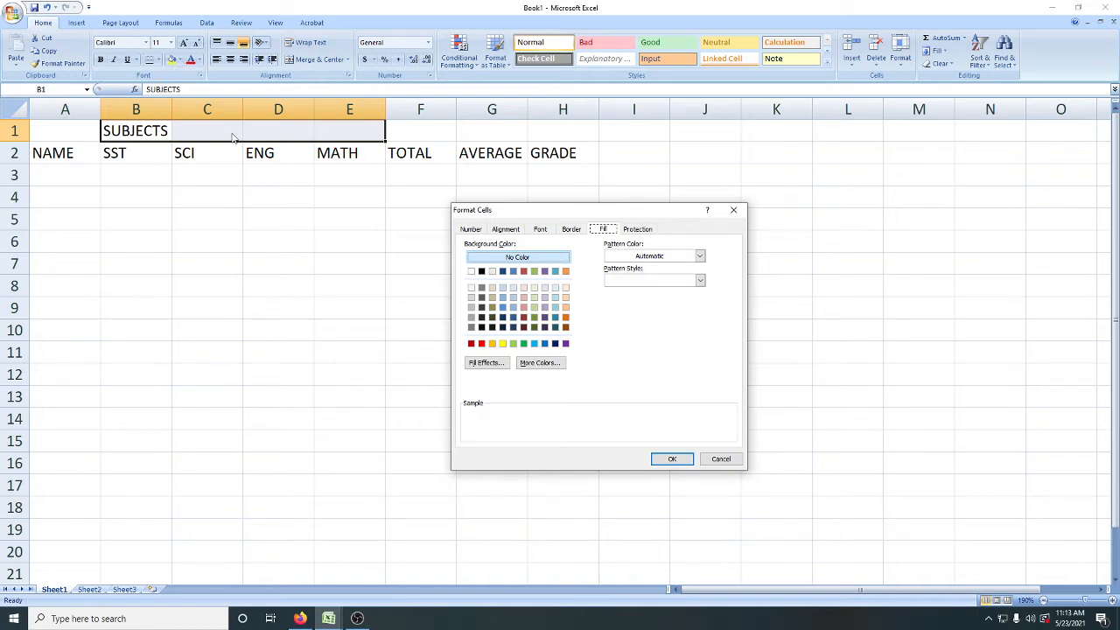
# Step: Merge and center the SUBJECTS heading across cells B1 to E1
pyautogui.click(505, 234)
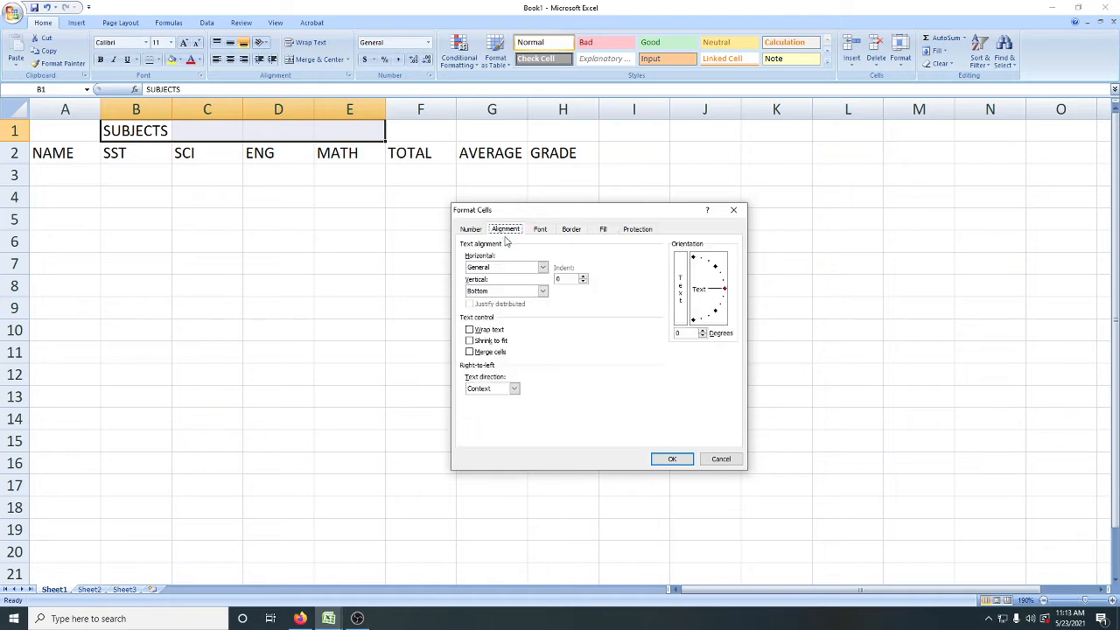
pyautogui.click(471, 352)
pyautogui.click(674, 458)
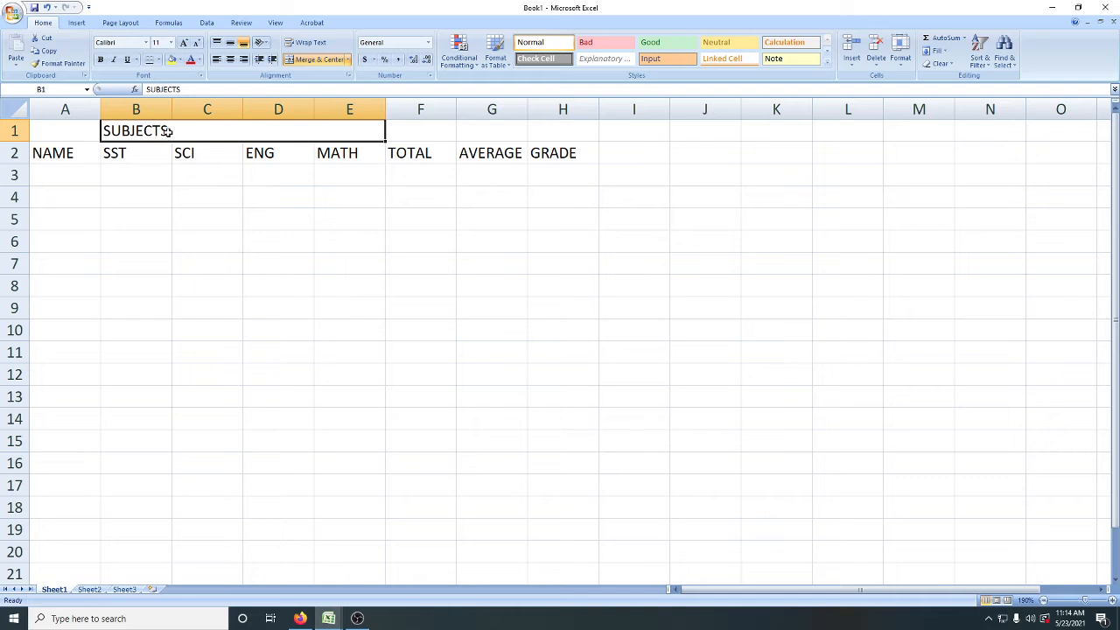
pyautogui.click(313, 60)
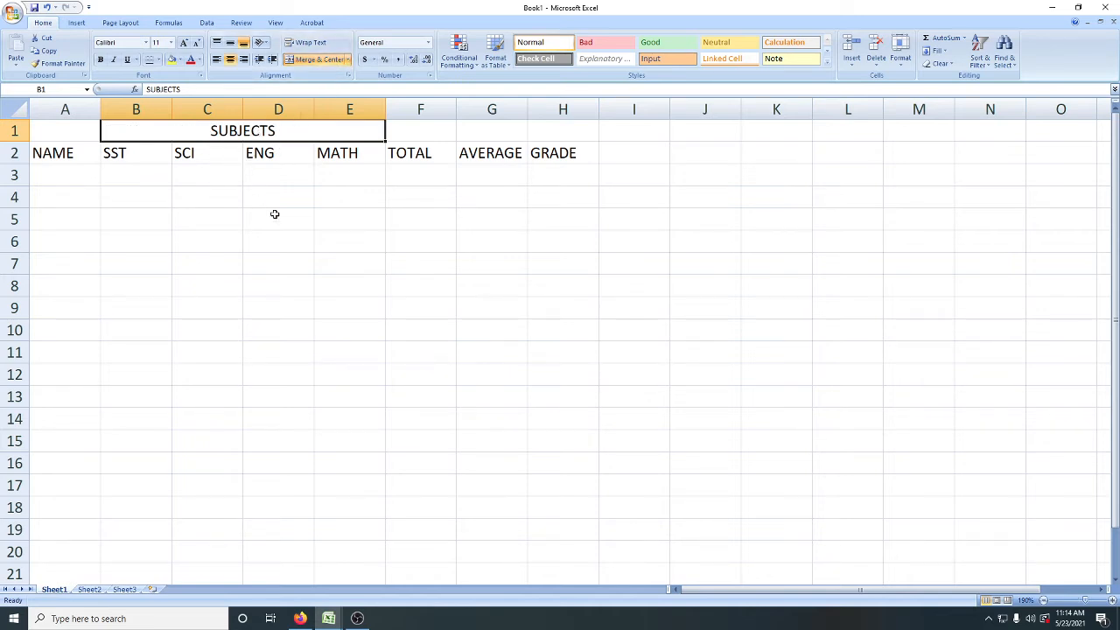
pyautogui.click(241, 197)
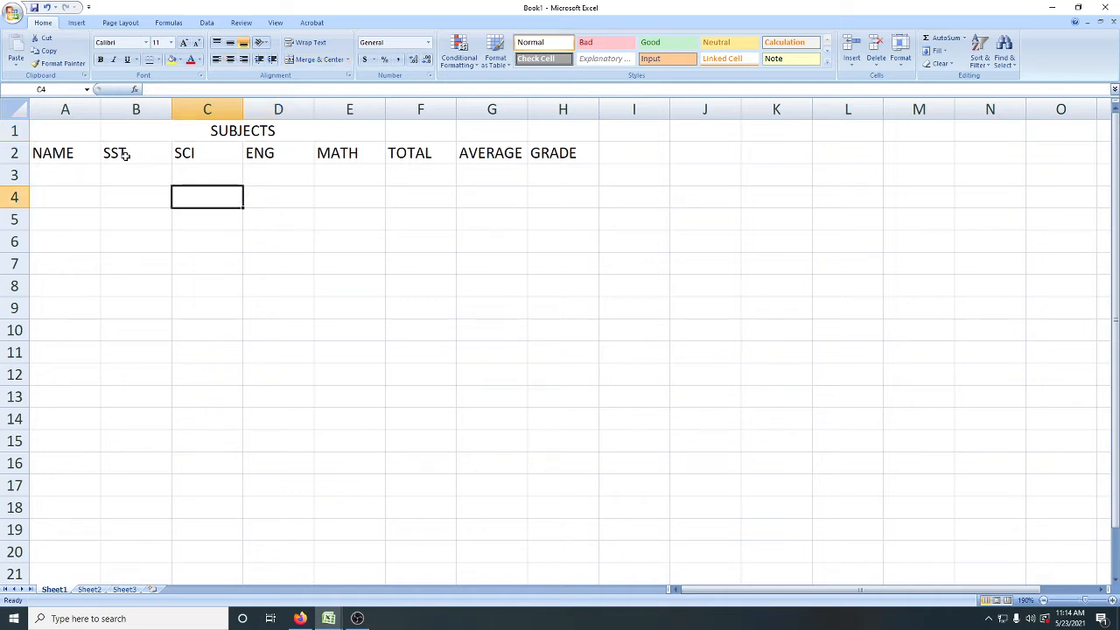
# Step: Give the top heading row, cells A1 to H1, a dark blue fill and white text
pyautogui.click(68, 132)
pyautogui.moveTo(68, 132); pyautogui.dragTo(564, 140)
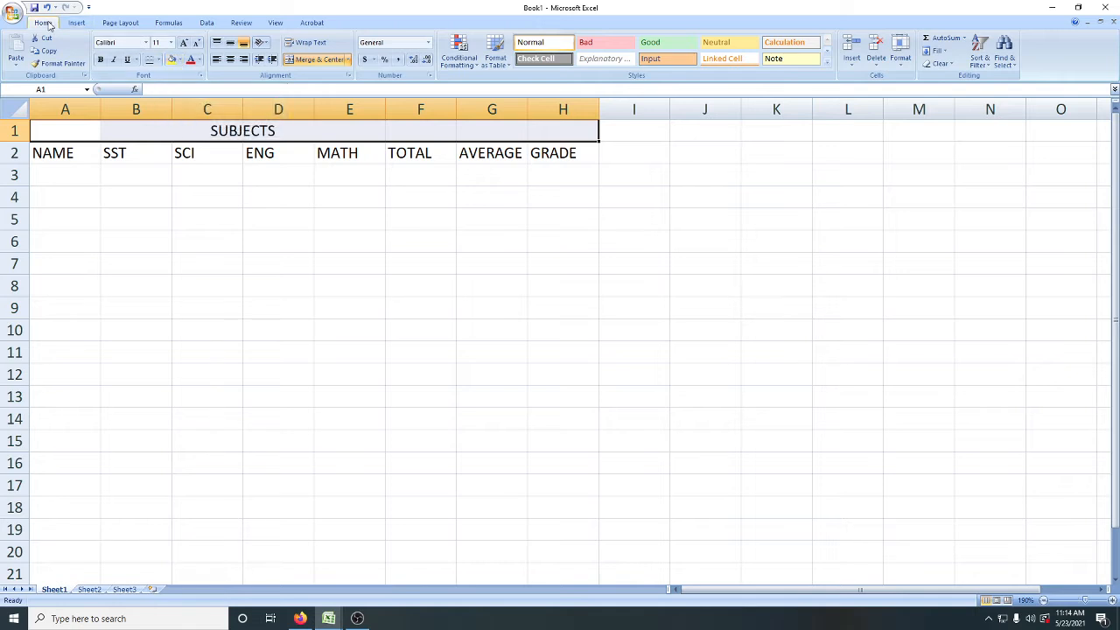
pyautogui.click(182, 59)
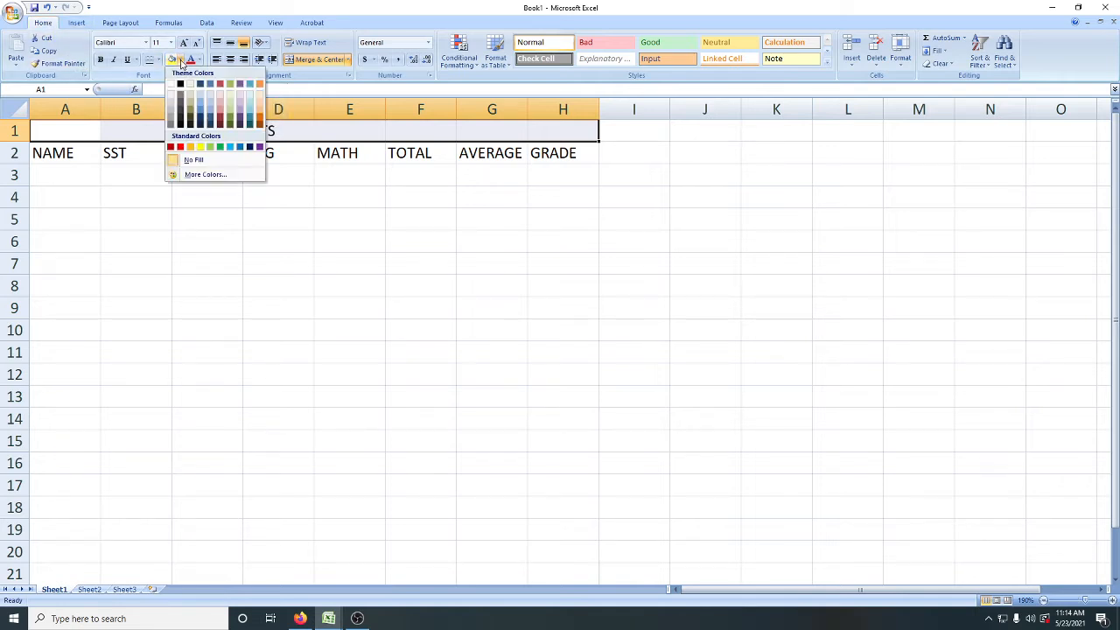
pyautogui.click(211, 120)
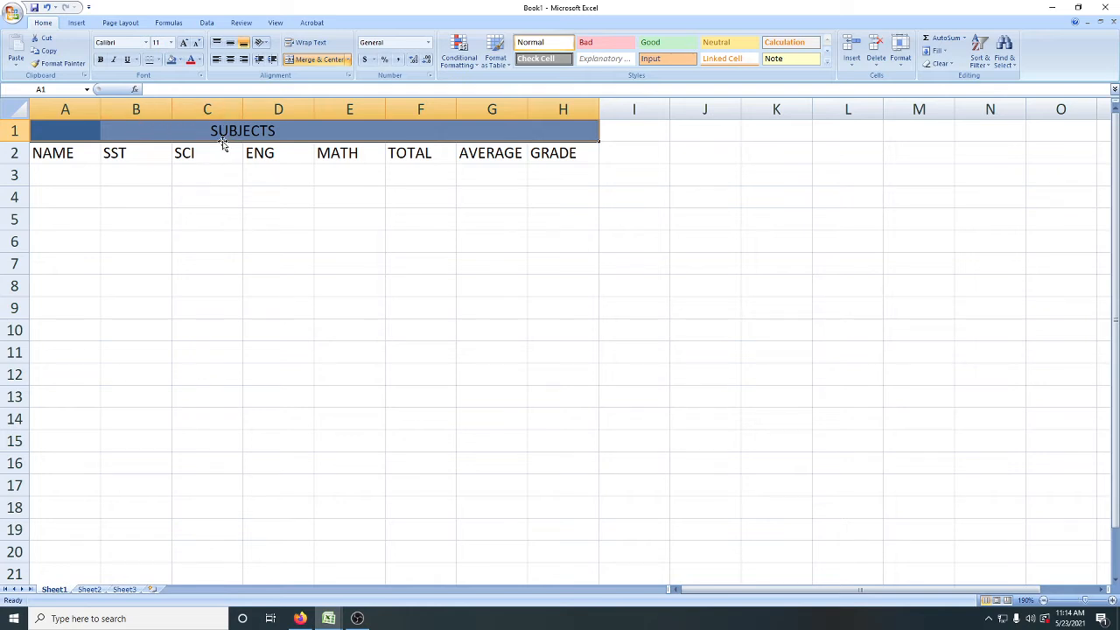
pyautogui.click(199, 60)
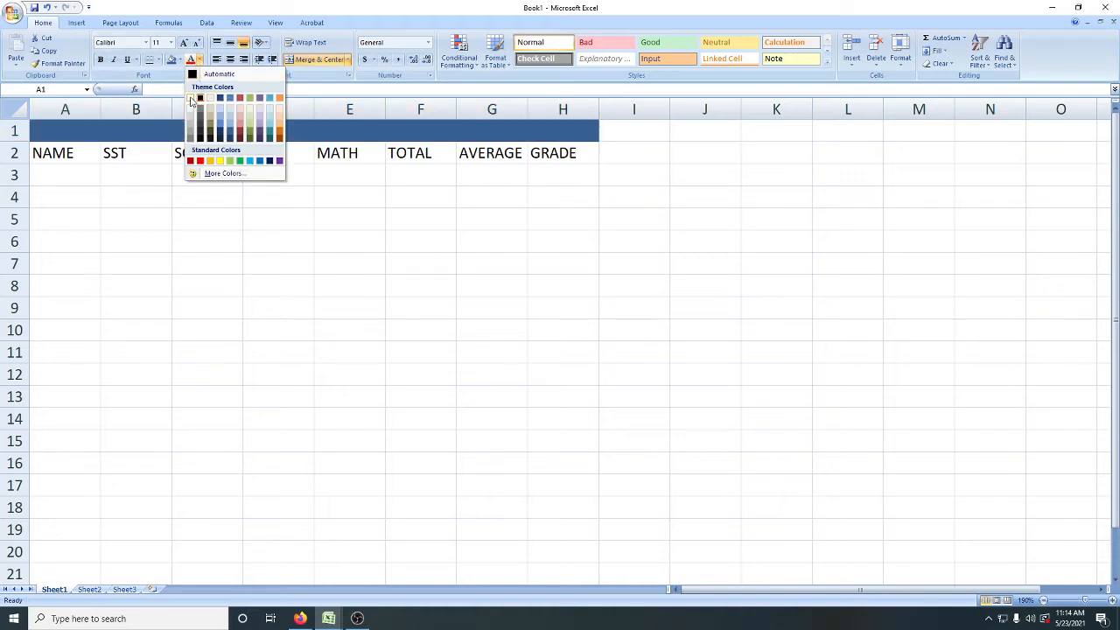
pyautogui.click(191, 101)
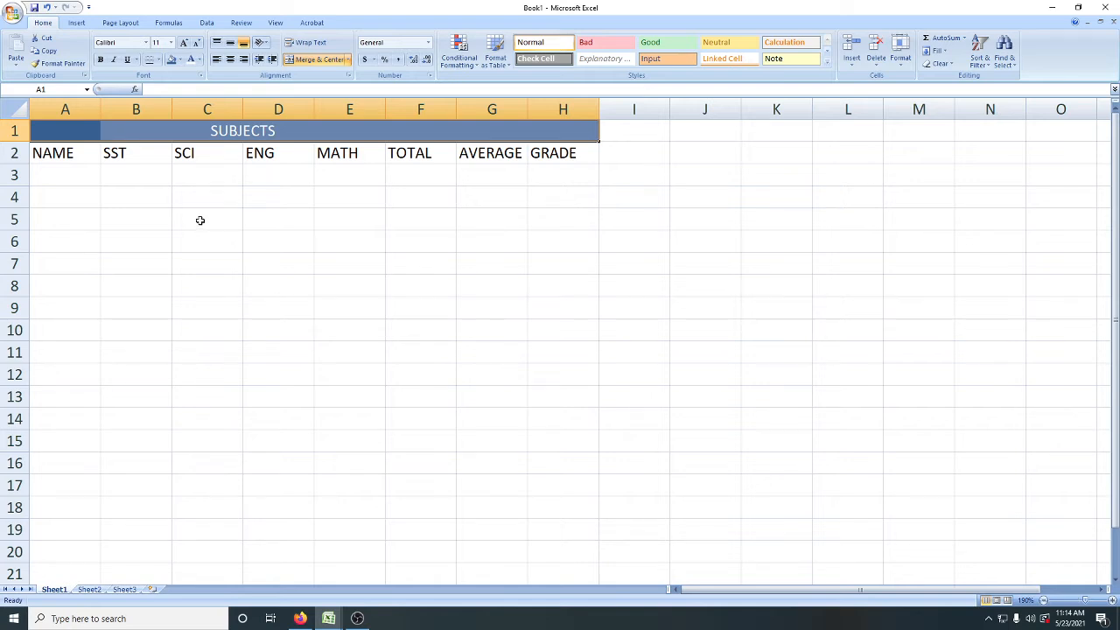
# Step: Give the four subject headings in B2 to E2 a medium blue fill and white text
pyautogui.click(72, 157)
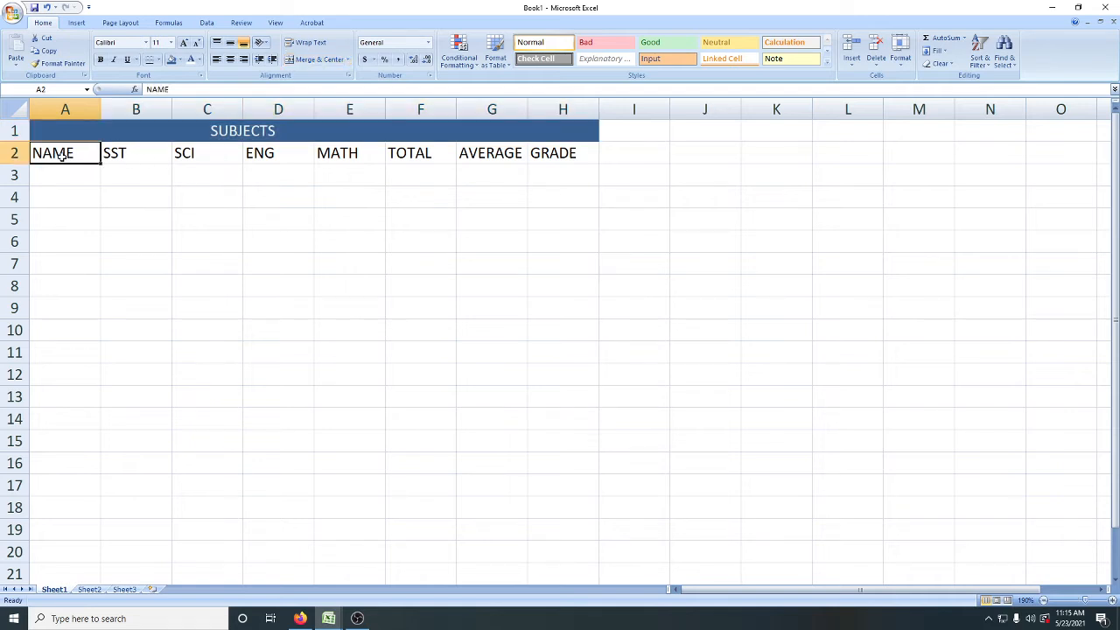
pyautogui.moveTo(62, 157); pyautogui.dragTo(577, 152)
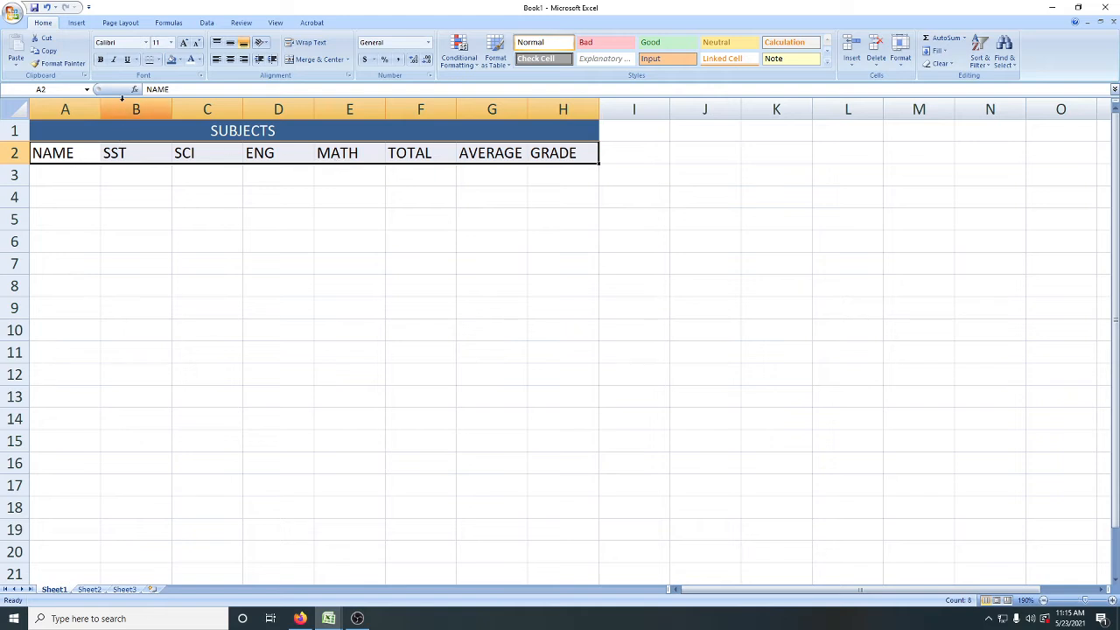
pyautogui.moveTo(114, 158); pyautogui.dragTo(348, 155)
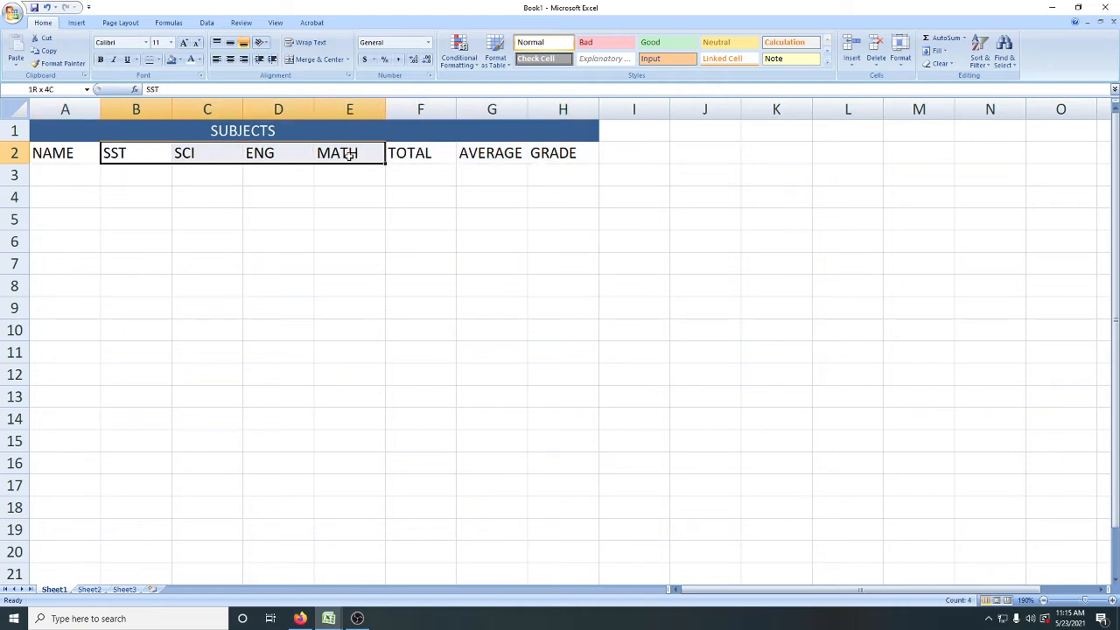
pyautogui.click(180, 60)
pyautogui.click(200, 108)
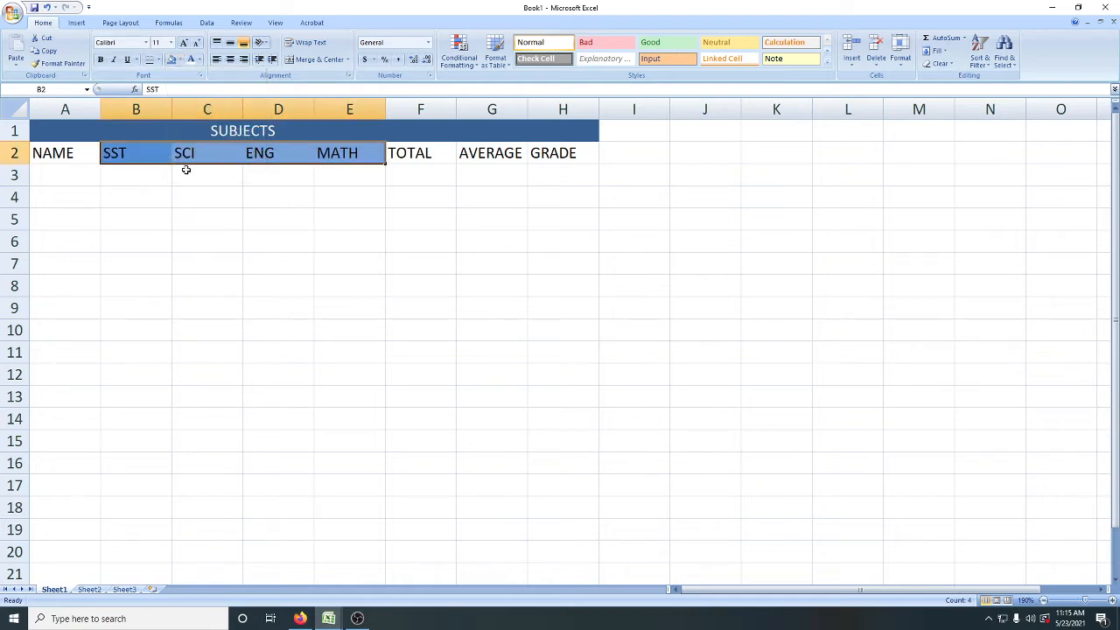
pyautogui.click(192, 59)
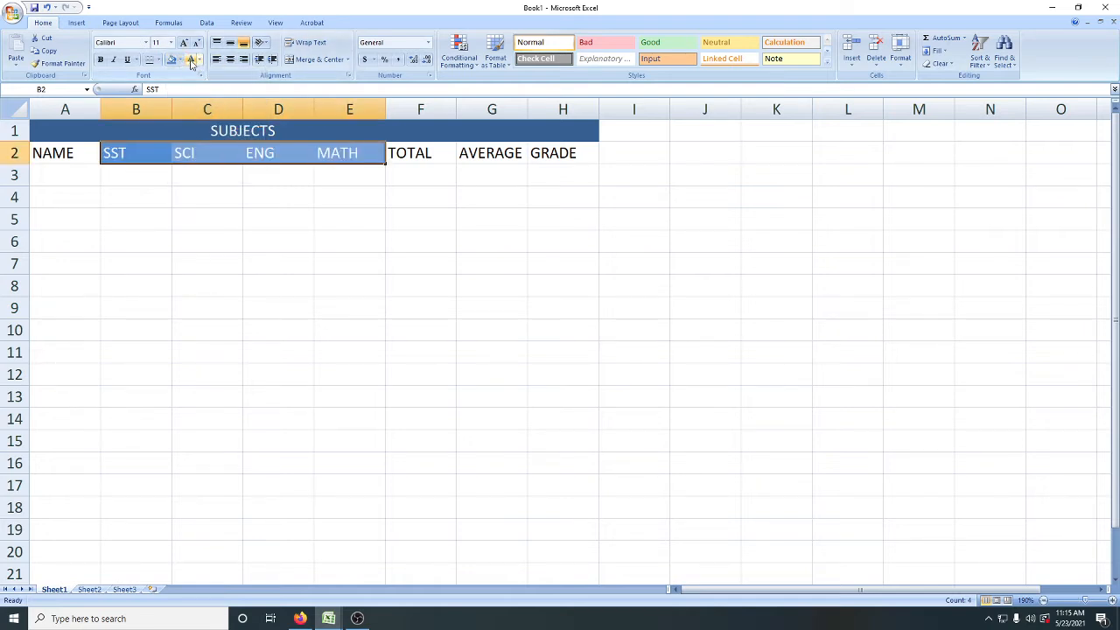
# Step: Give the NAME heading in A2 the same dark blue fill as row 1, with white text
pyautogui.click(77, 171)
pyautogui.moveTo(53, 153); pyautogui.dragTo(85, 149)
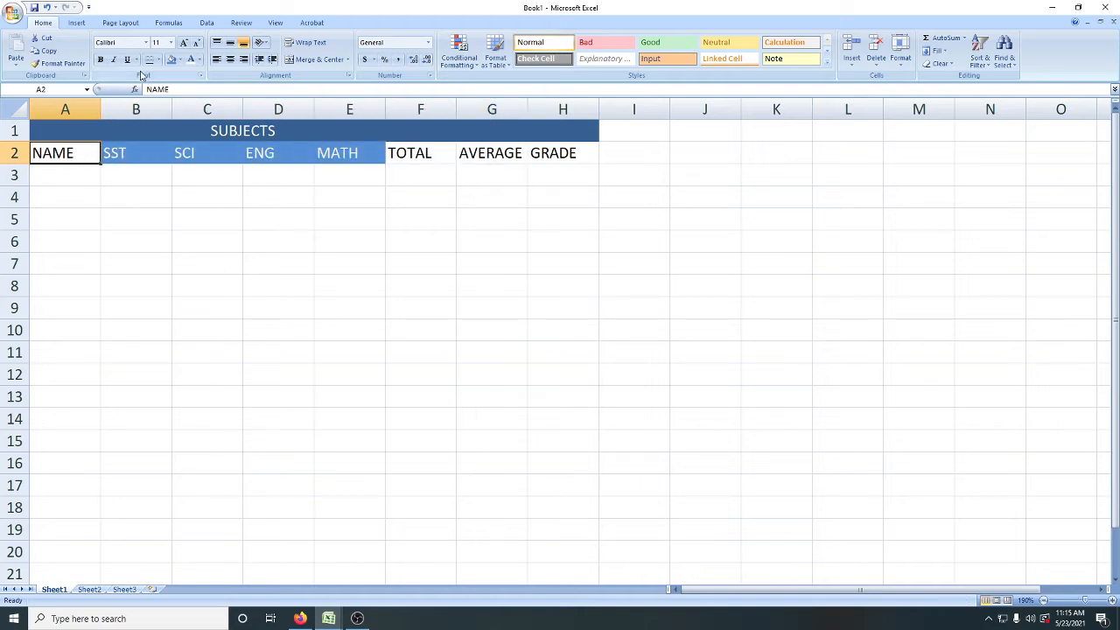
pyautogui.click(179, 60)
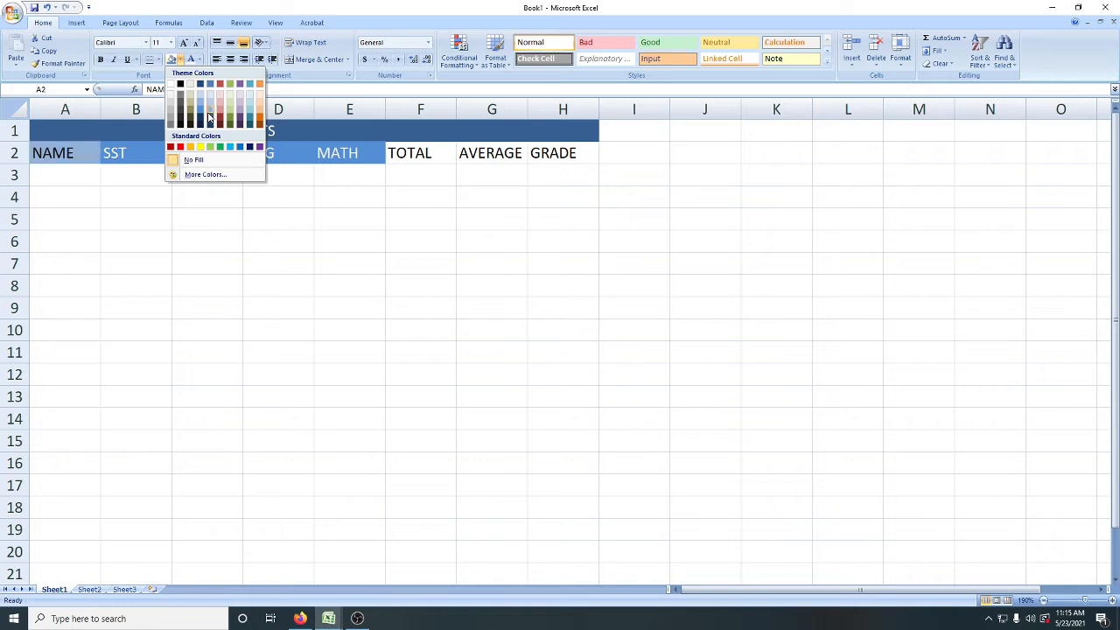
pyautogui.click(208, 120)
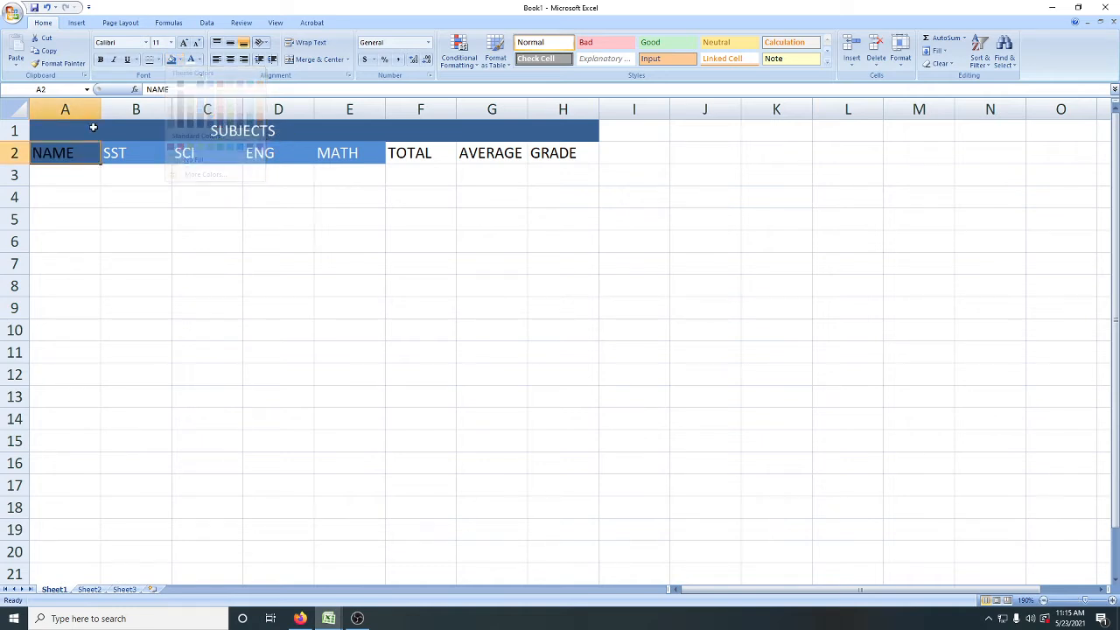
pyautogui.click(416, 155)
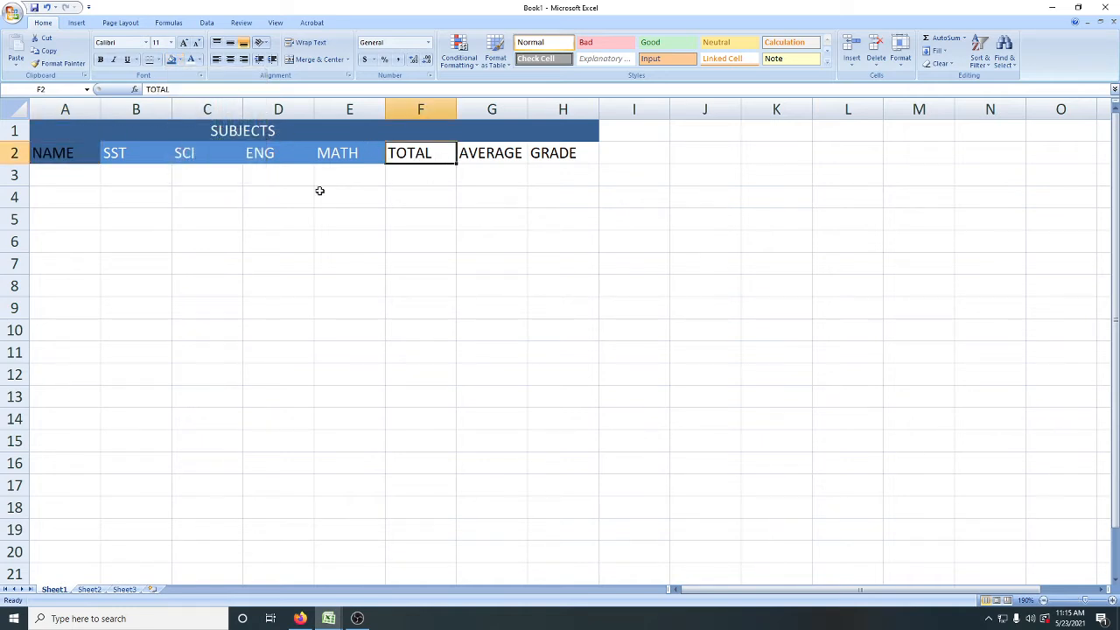
pyautogui.click(49, 155)
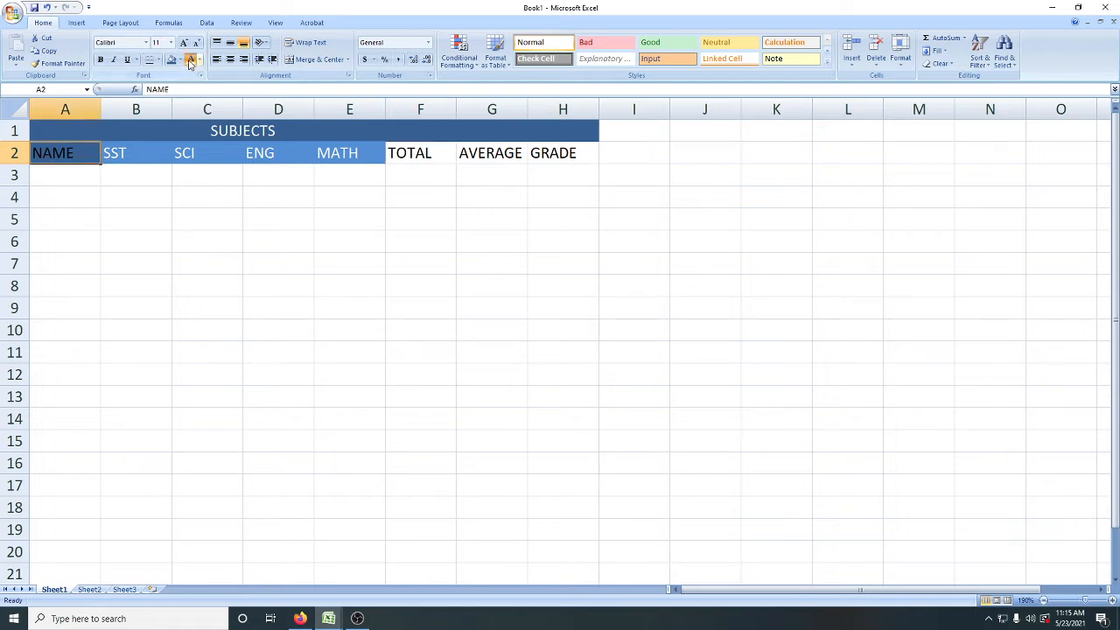
pyautogui.click(181, 194)
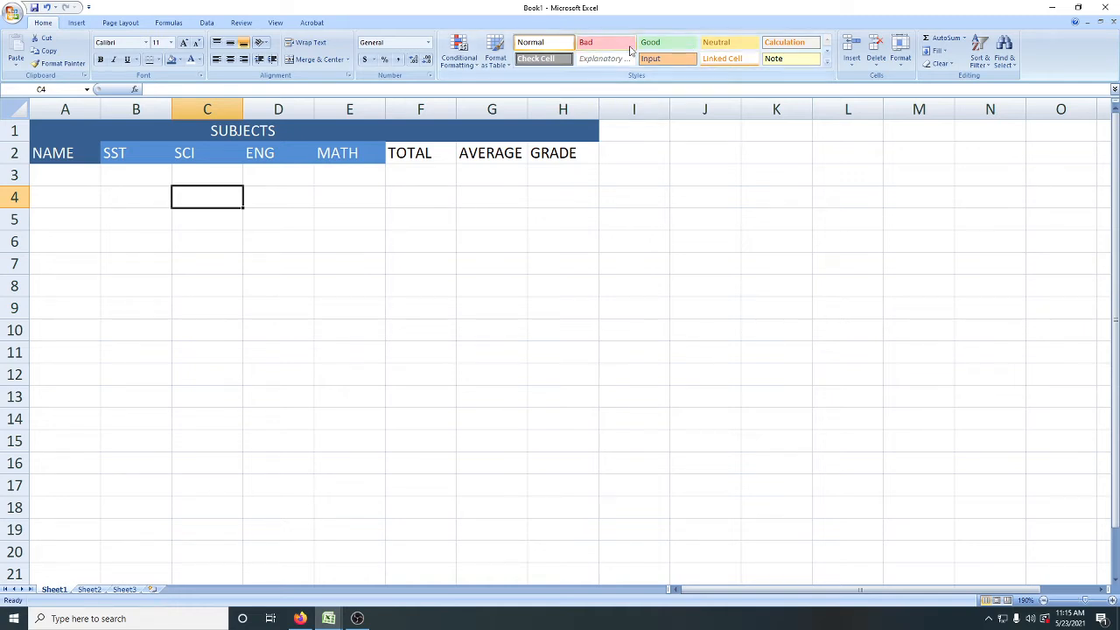
pyautogui.click(827, 63)
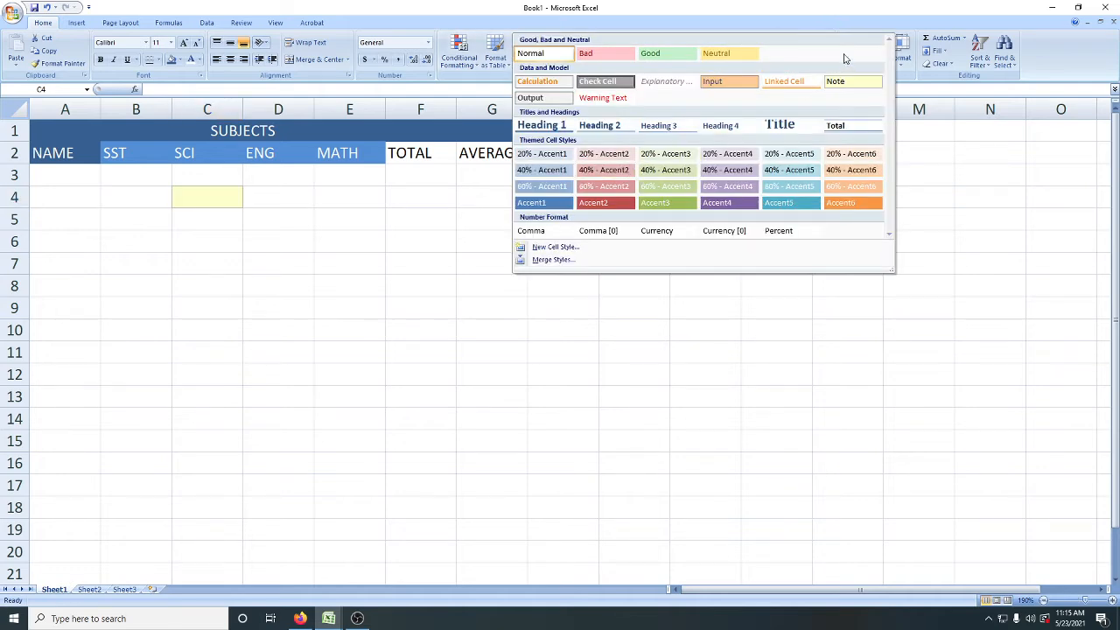
pyautogui.click(831, 9)
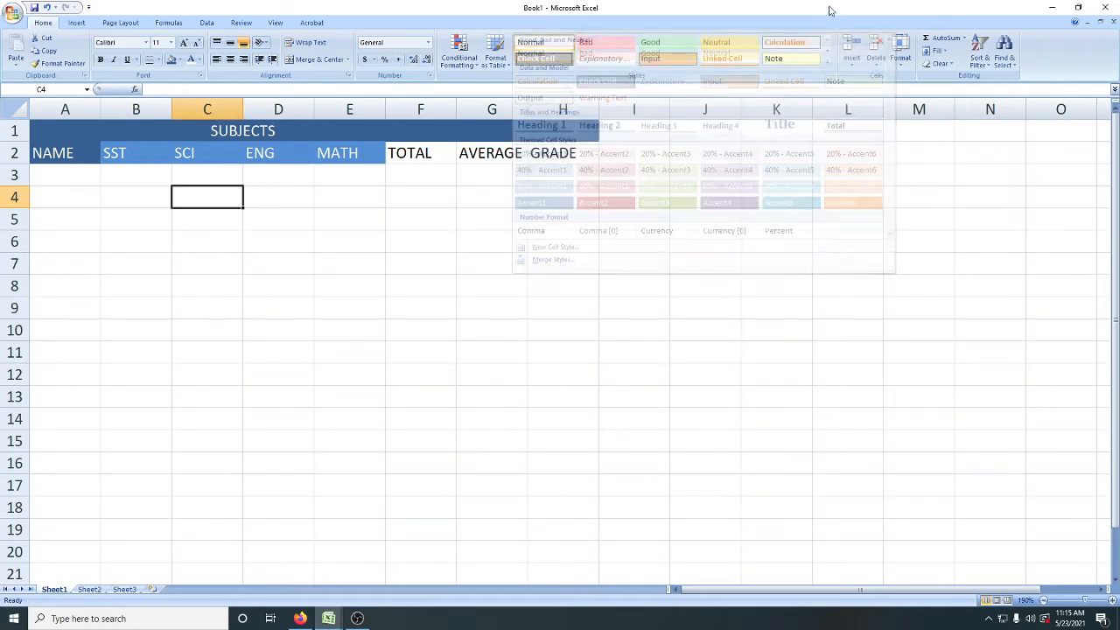
pyautogui.click(74, 188)
pyautogui.click(71, 176)
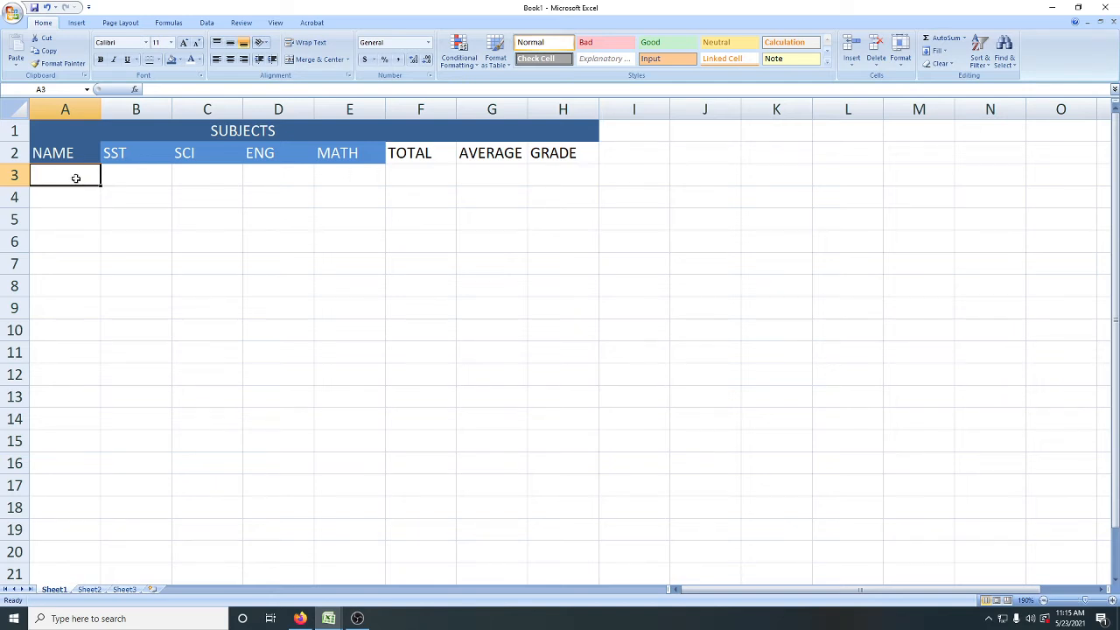
pyautogui.click(72, 193)
pyautogui.click(72, 211)
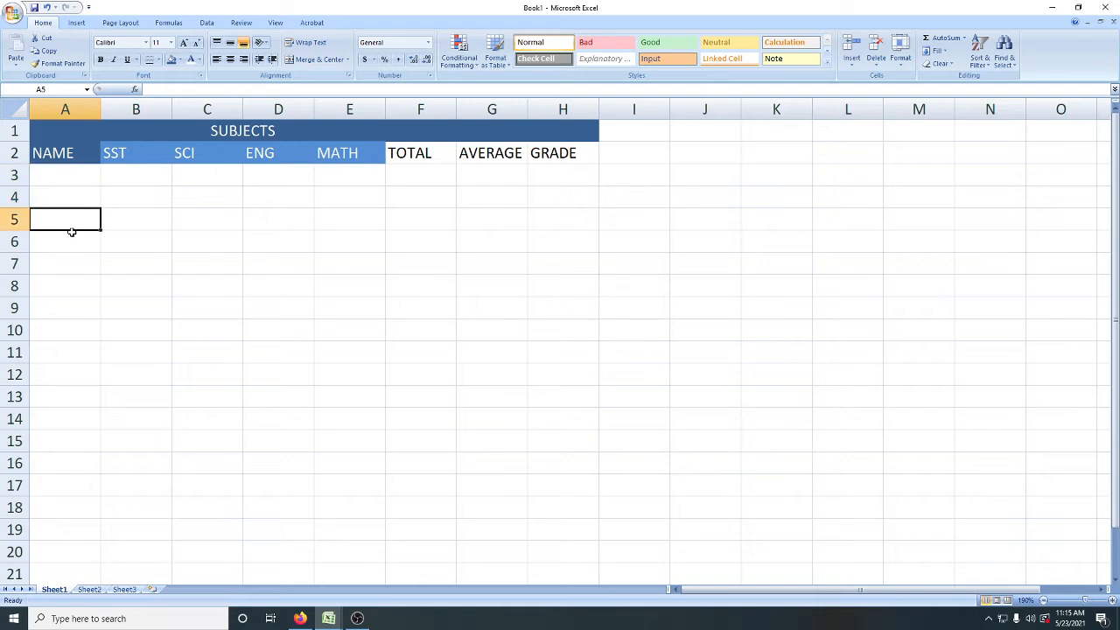
pyautogui.click(72, 233)
pyautogui.click(70, 176)
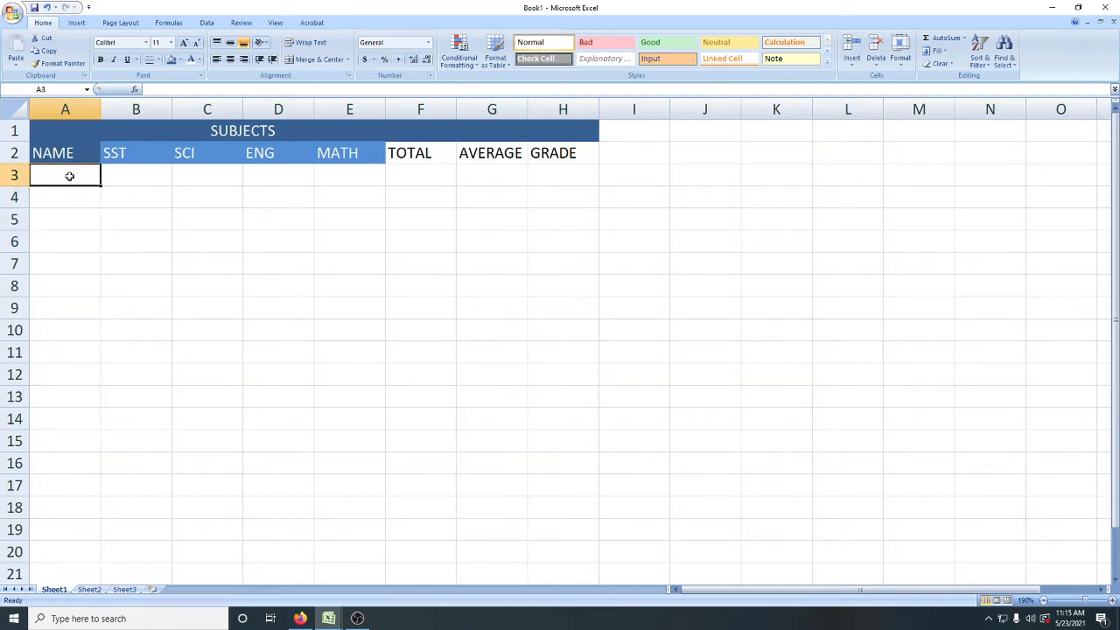
pyautogui.click(68, 194)
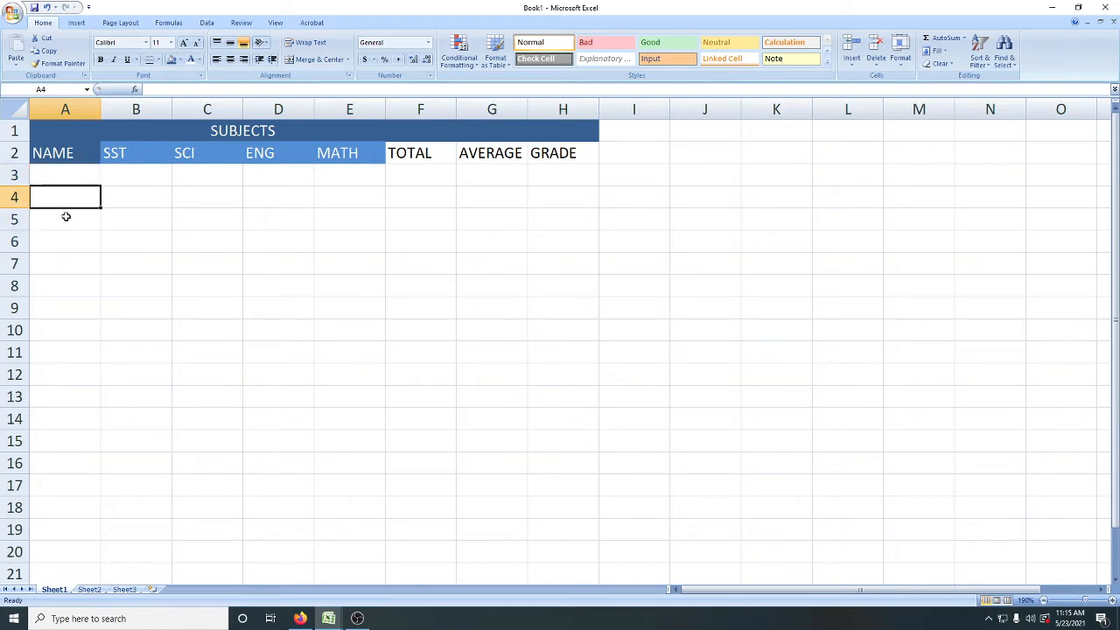
pyautogui.click(66, 217)
pyautogui.click(63, 238)
pyautogui.click(62, 262)
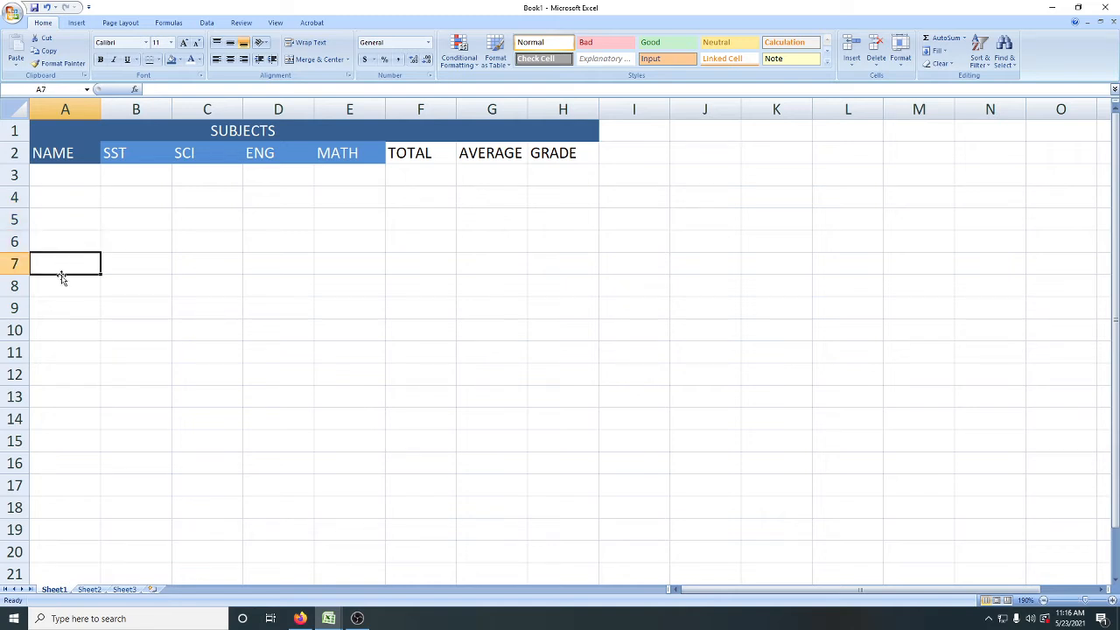
pyautogui.click(60, 280)
# Step: Enter the first two students' names in A3 and A4 under the NAME heading
pyautogui.click(64, 179)
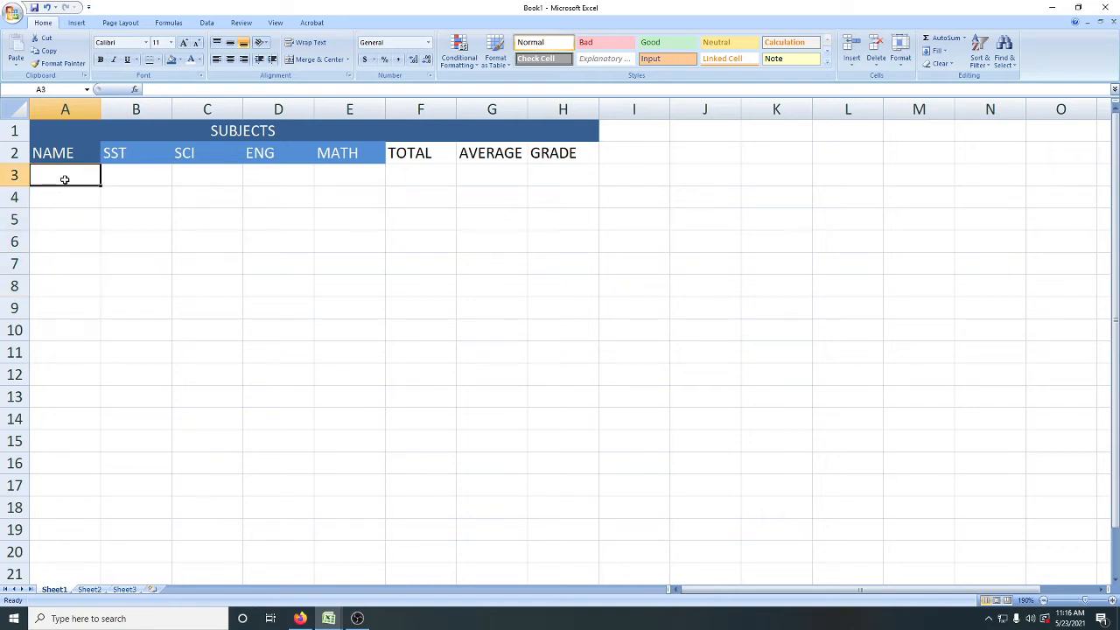
pyautogui.write('TOM')
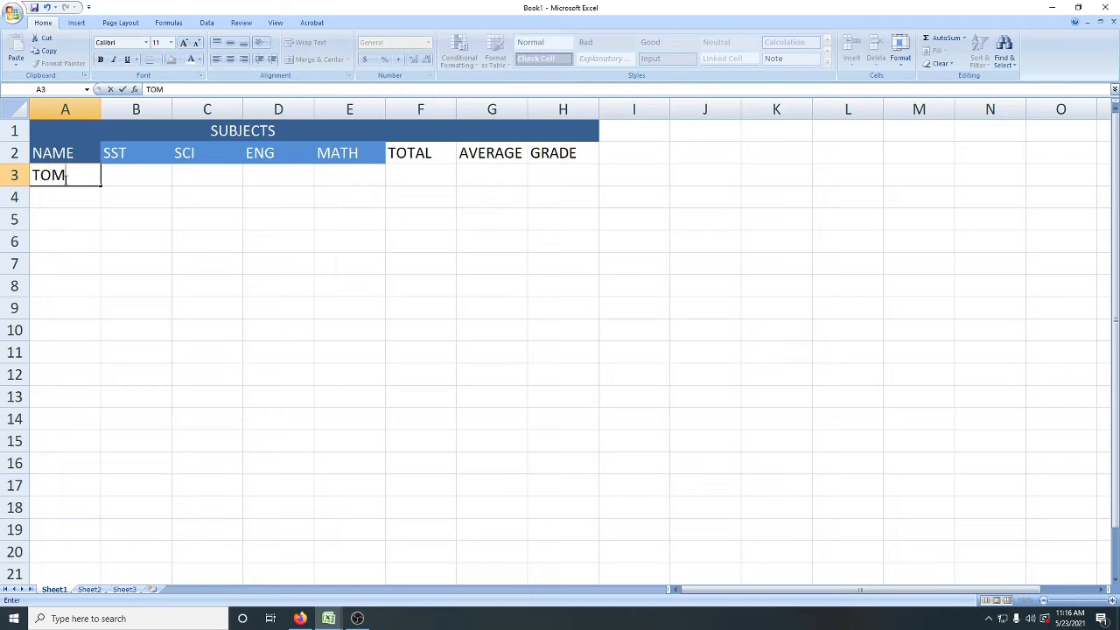
pyautogui.press('Return')
pyautogui.write('MARY')
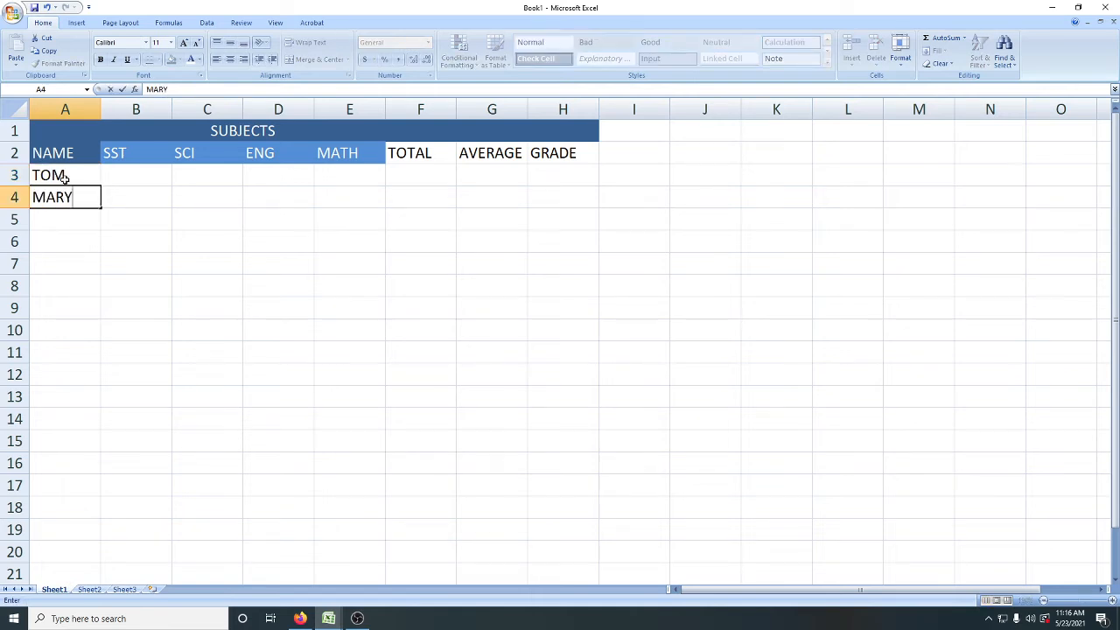
pyautogui.press('Return')
# Step: Enter the third student's name in A5, correcting the misspelled letters
pyautogui.write('JA')
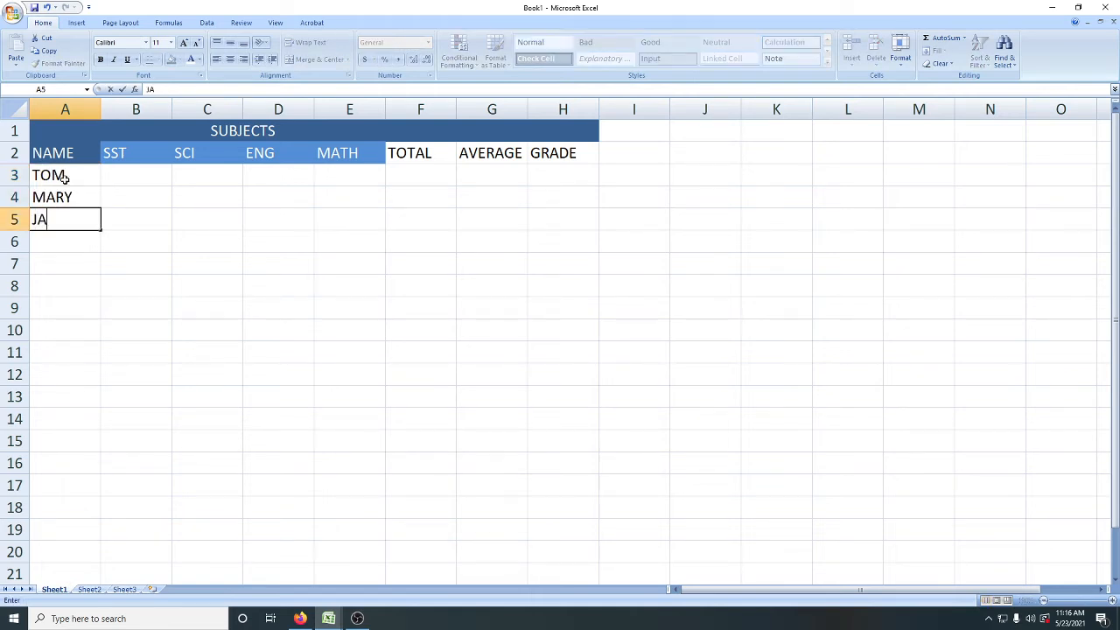
pyautogui.press('BackSpace')
pyautogui.write('H')
pyautogui.press('BackSpace')
pyautogui.write('OHA')
pyautogui.press('BackSpace')
pyautogui.press('BackSpace')
pyautogui.write('HN')
pyautogui.press('Return')
# Step: Enter the fourth and fifth students' names in A6 and A7
pyautogui.write('JOAN')
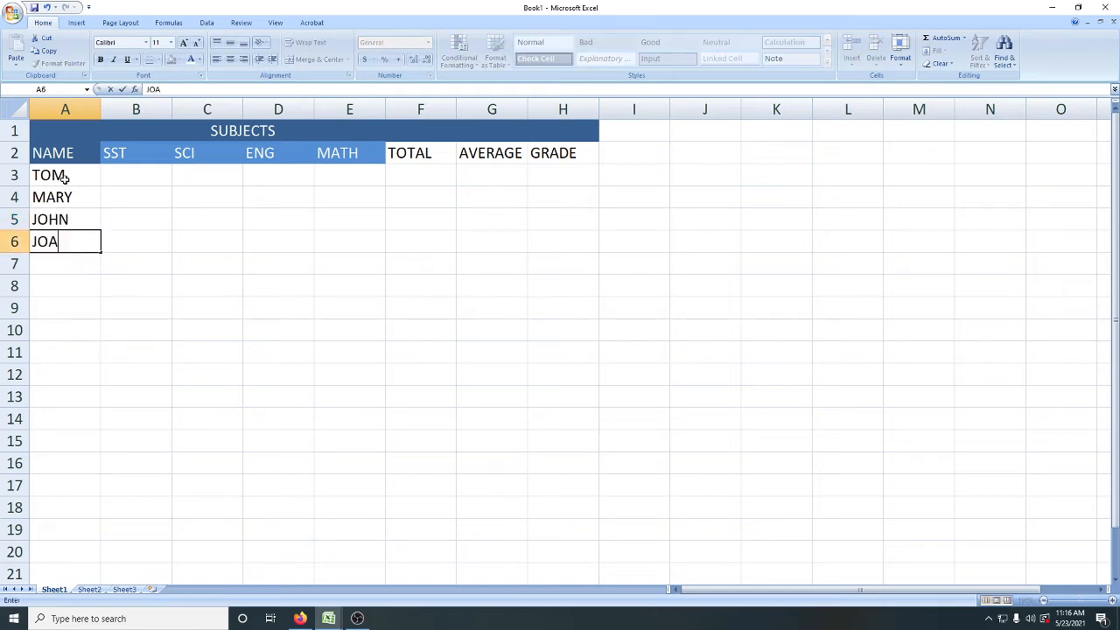
pyautogui.press('Return')
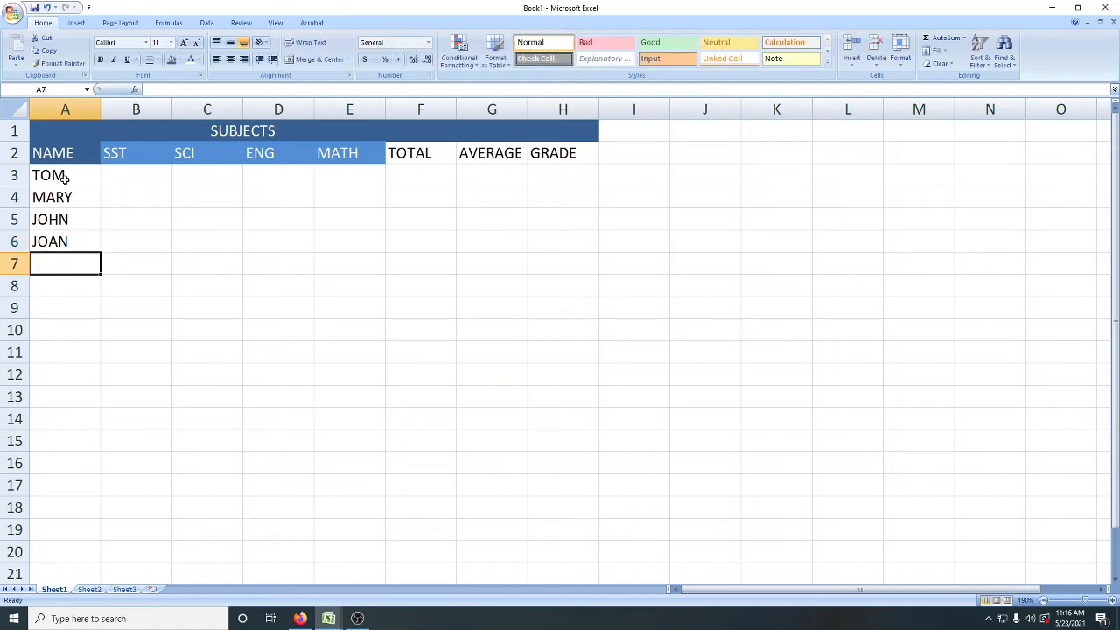
pyautogui.write('JUMA')
pyautogui.press('Return')
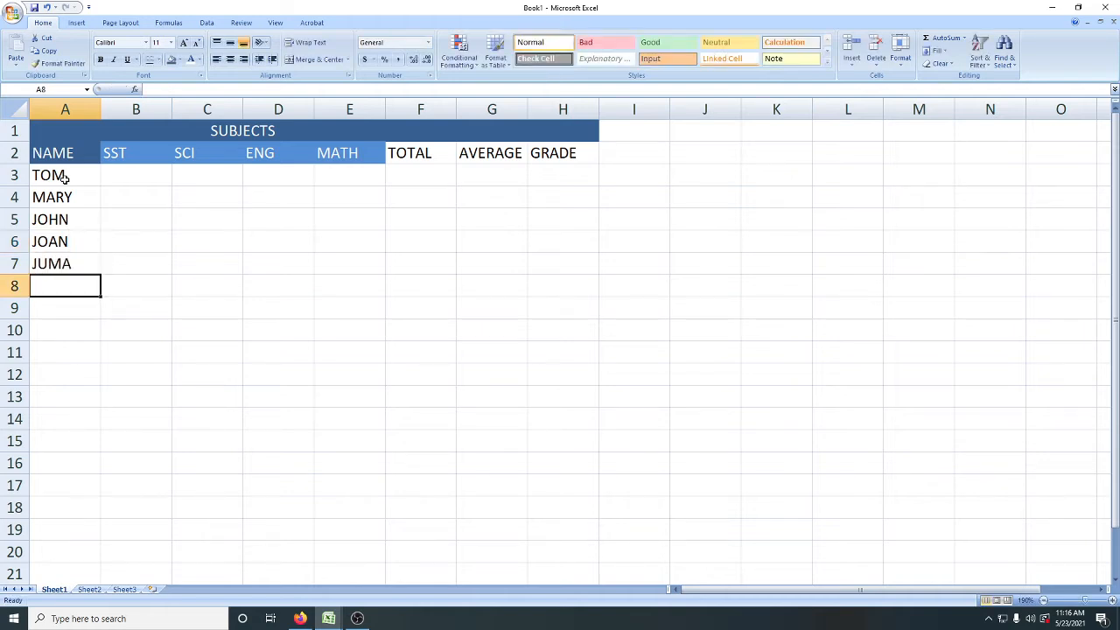
# Step: Enter the sixth student's name in A8, replacing the mistyped letters
pyautogui.write('NAMM')
pyautogui.press('BackSpace')
pyautogui.press('BackSpace')
pyautogui.press('BackSpace')
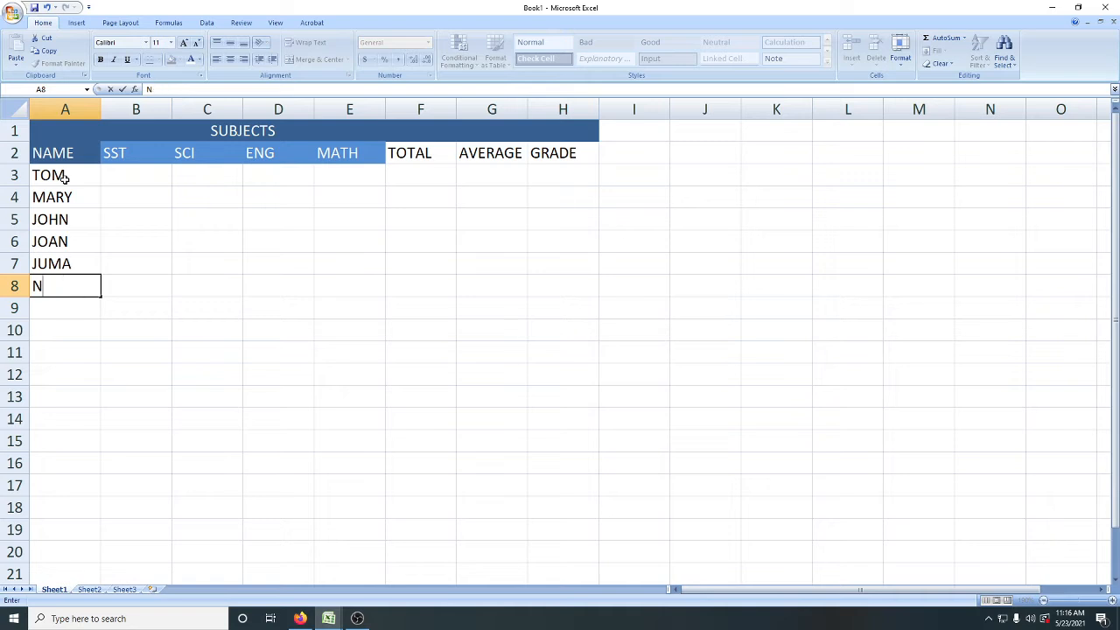
pyautogui.write('D')
pyautogui.press('BackSpace')
pyautogui.press('BackSpace')
pyautogui.write('DAN')
pyautogui.press('Return')
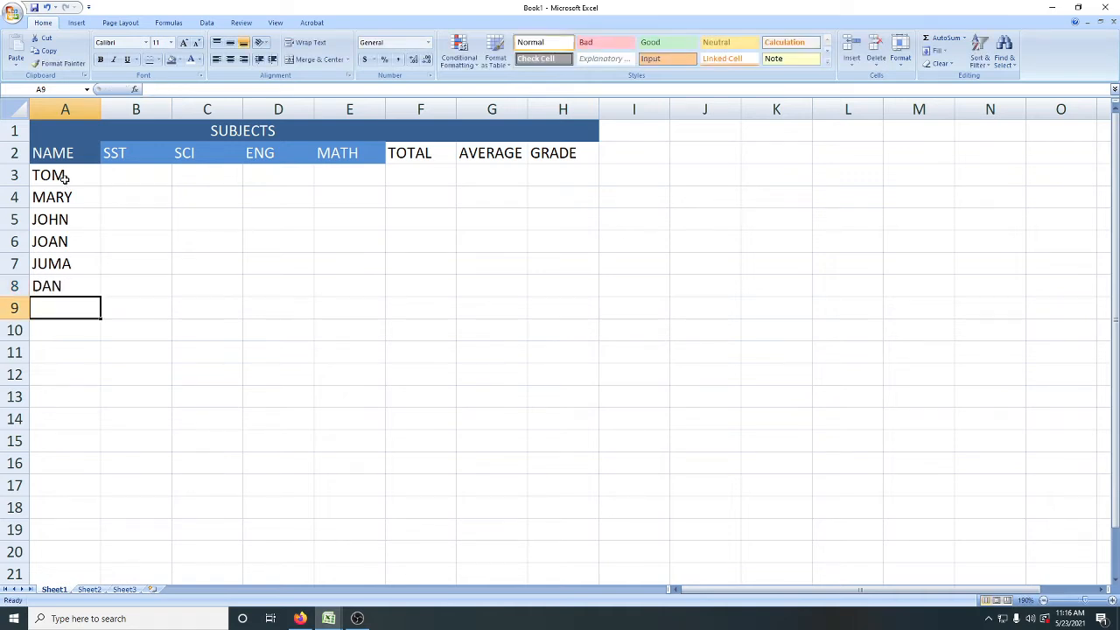
# Step: Enter the seventh student's name in A9, clearing the wrong first letter
pyautogui.write('N')
pyautogui.press('BackSpace')
pyautogui.press('BackSpace')
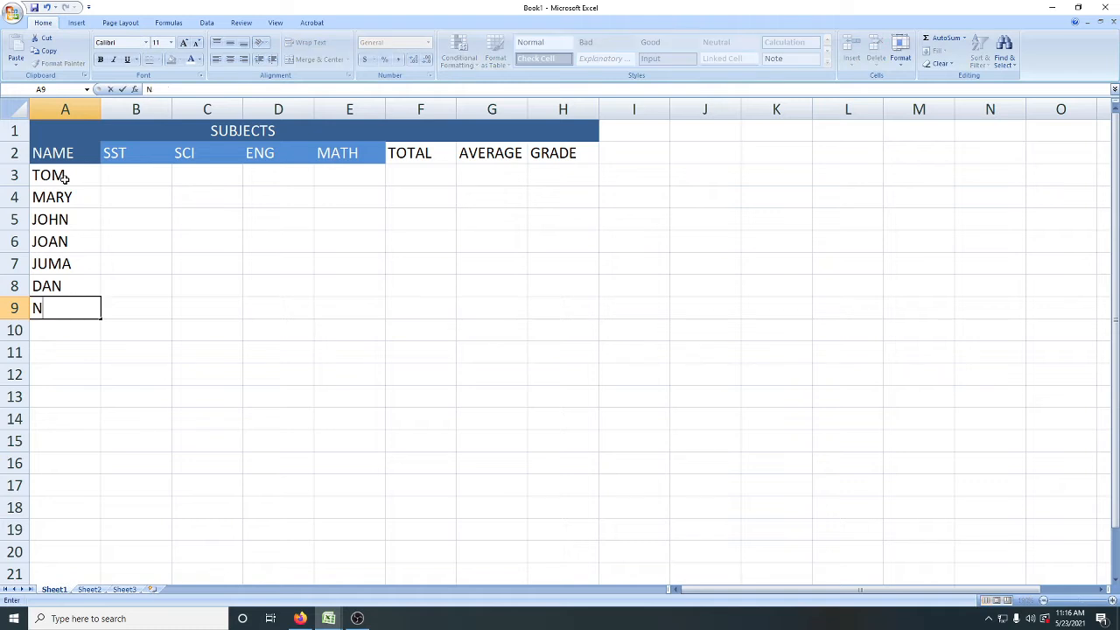
pyautogui.write('DANIEL')
pyautogui.press('Return')
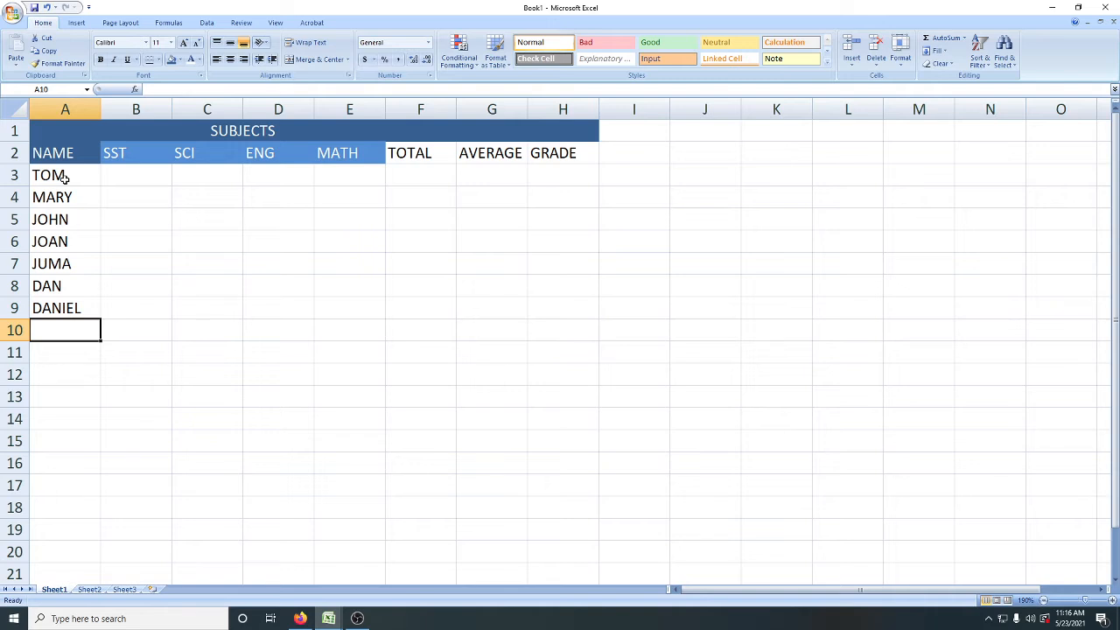
# Step: Enter the eighth and ninth students' names in A10 and A11
pyautogui.write('AMON')
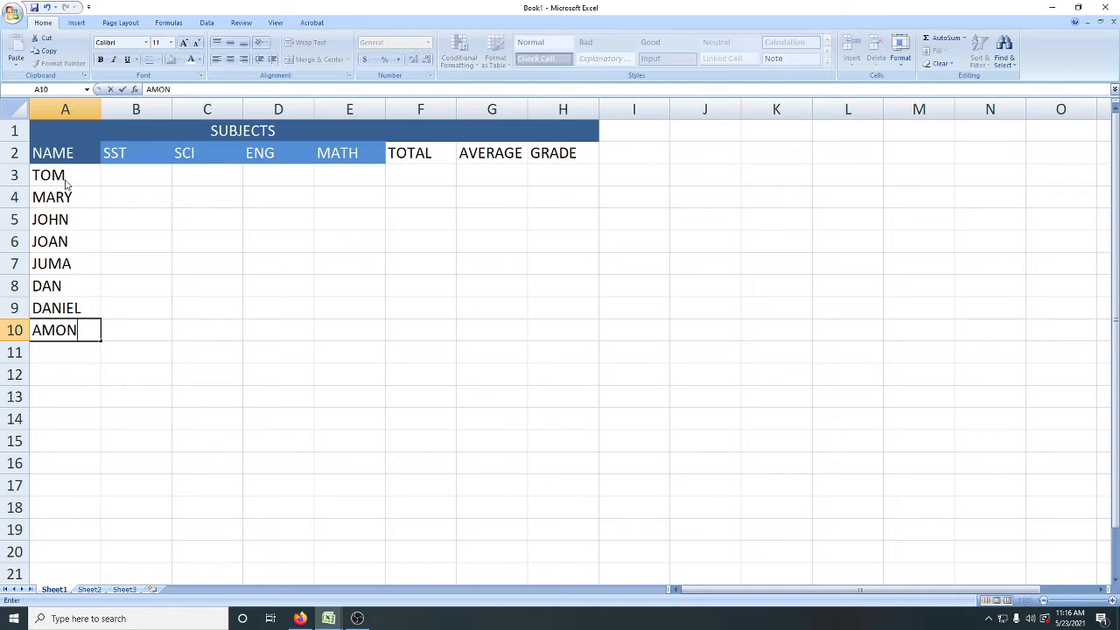
pyautogui.press('Return')
pyautogui.write('AO')
pyautogui.press('BackSpace')
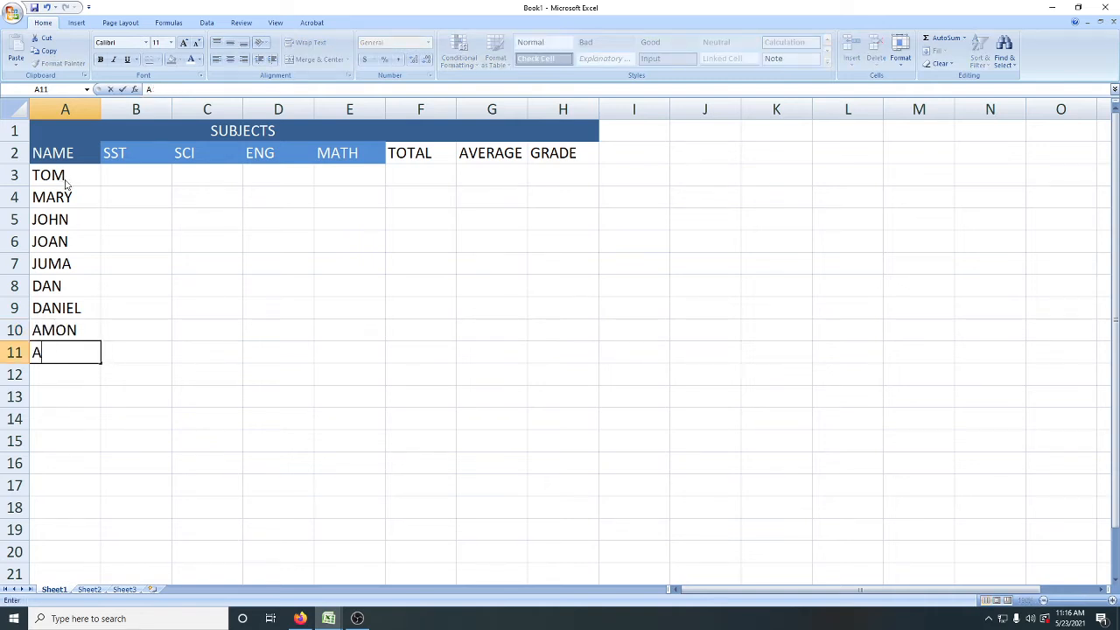
pyautogui.write('MOS')
pyautogui.press('Return')
# Step: Enter the tenth, eleventh and twelfth students' names in A12 to A14
pyautogui.write('M')
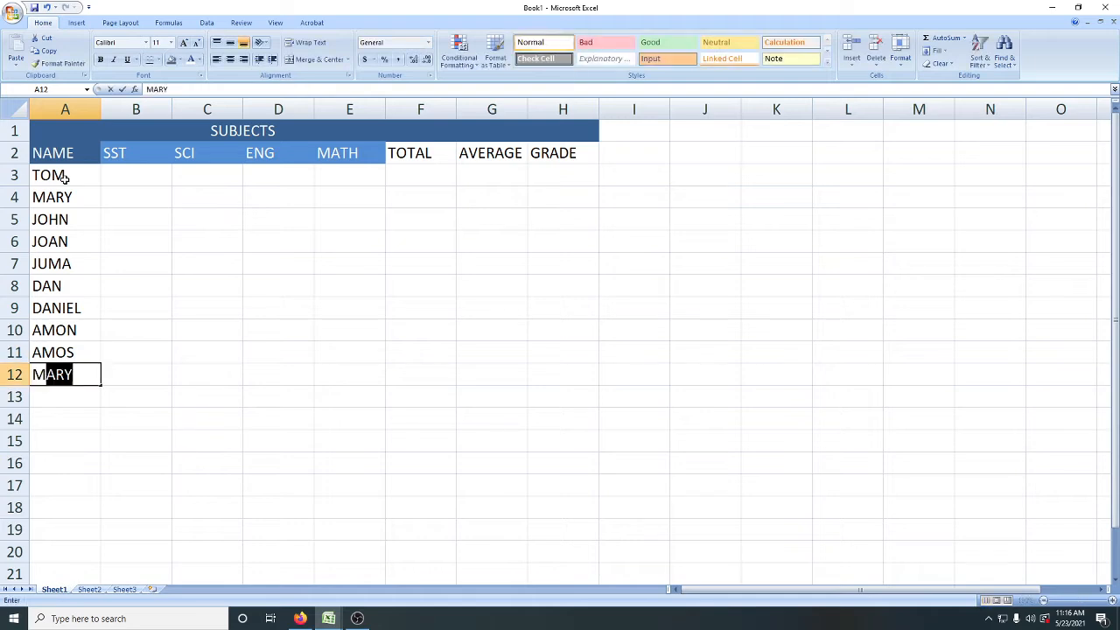
pyautogui.write('OSESE')
pyautogui.press('Return')
pyautogui.write('DAMIAN')
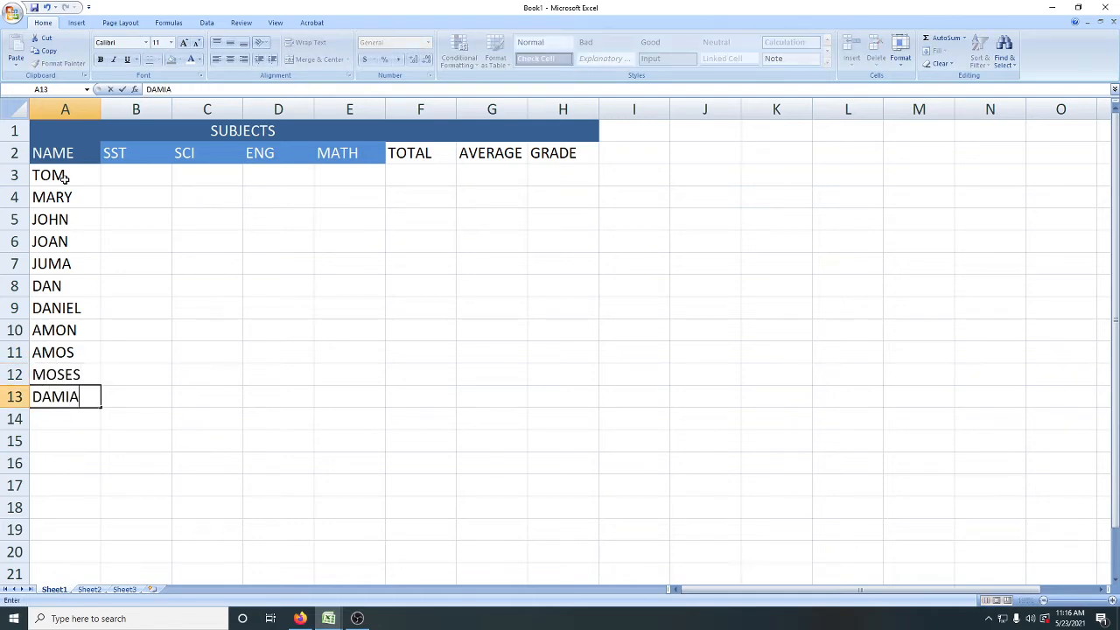
pyautogui.press('Return')
pyautogui.write('LUKA')
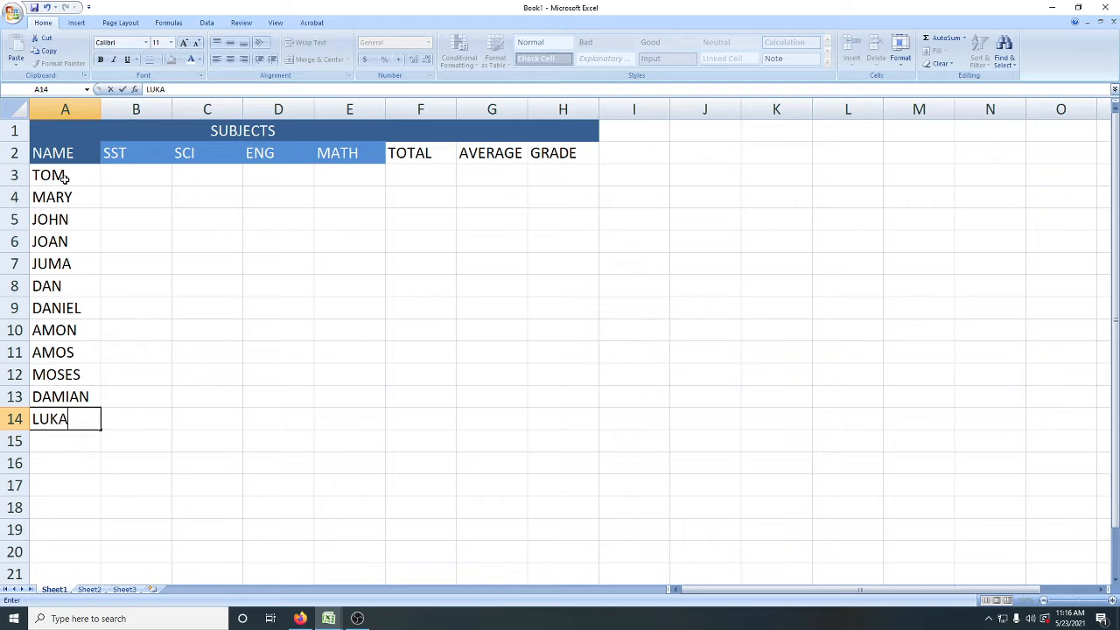
pyautogui.press('Return')
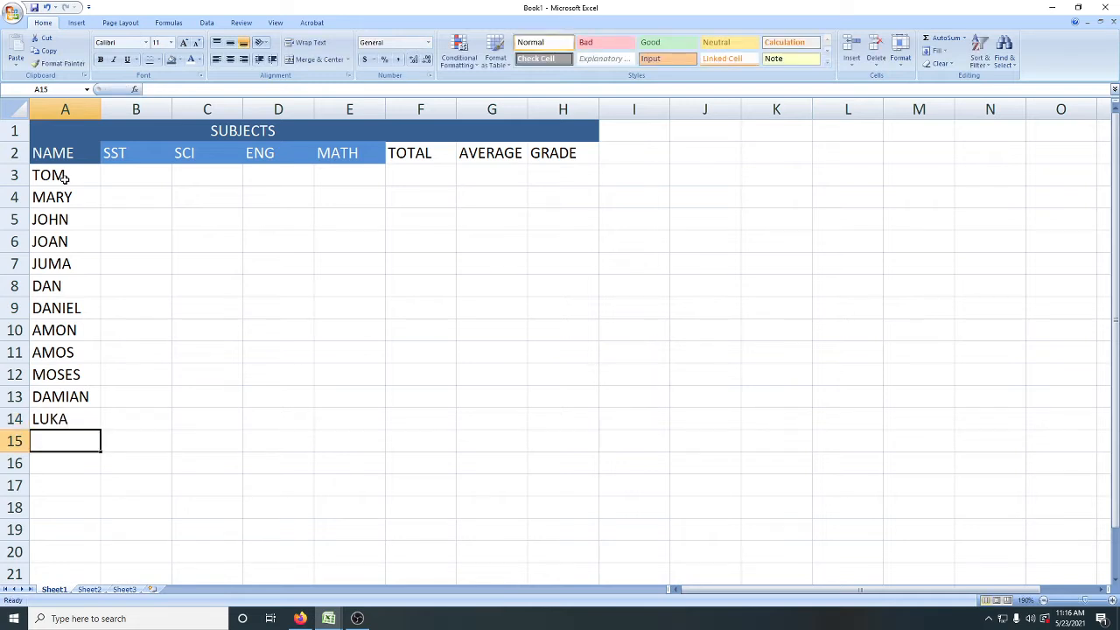
# Step: Change the last letter of the twelfth student's name in A14 to E
pyautogui.doubleClick(77, 418)
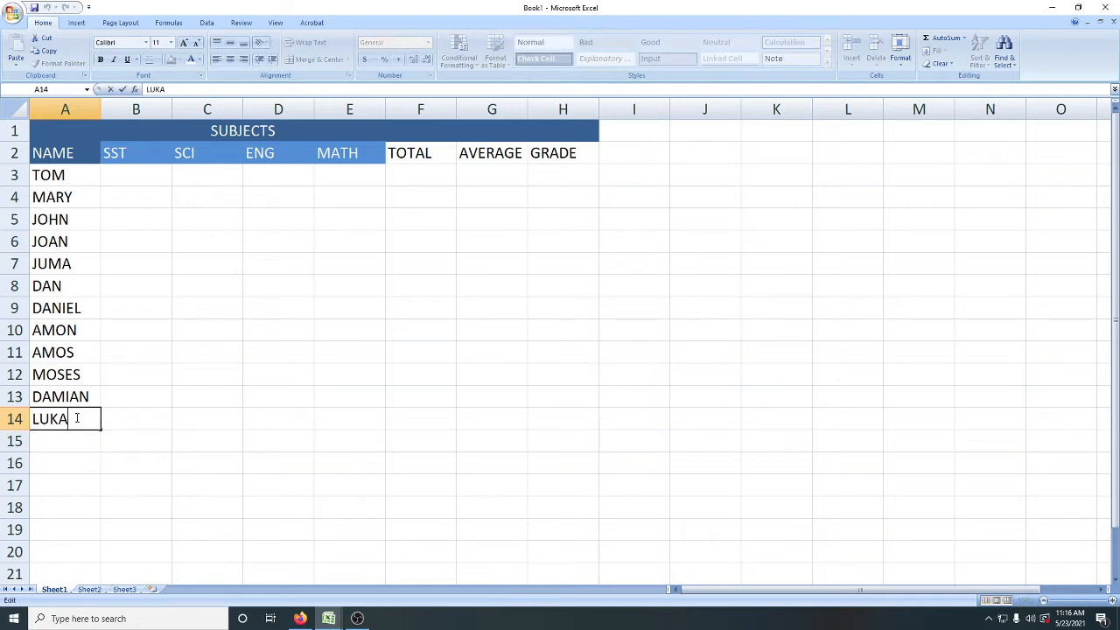
pyautogui.press('BackSpace')
pyautogui.write('E')
pyautogui.click(75, 443)
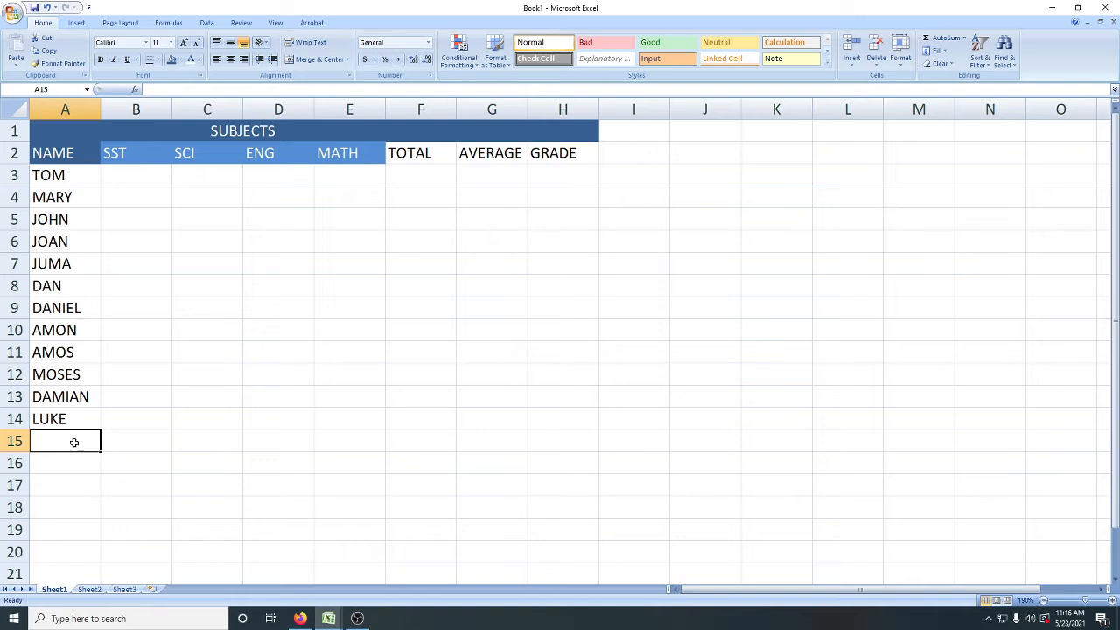
# Step: Enter the thirteenth and fourteenth students' names in A15 and A16
pyautogui.write('MARK')
pyautogui.press('Return')
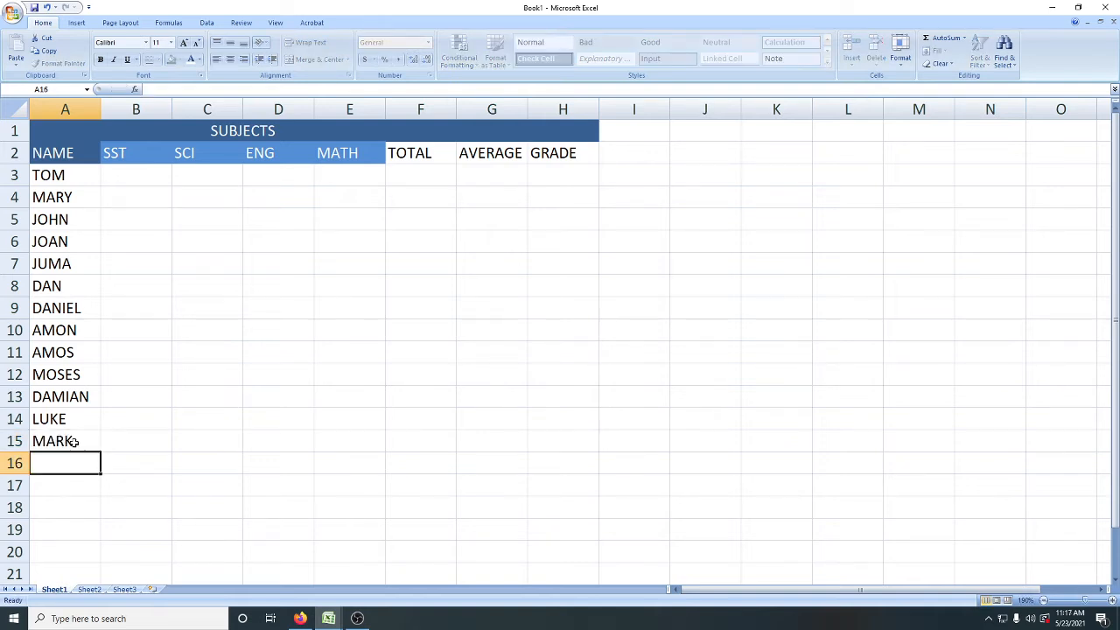
pyautogui.write('PE')
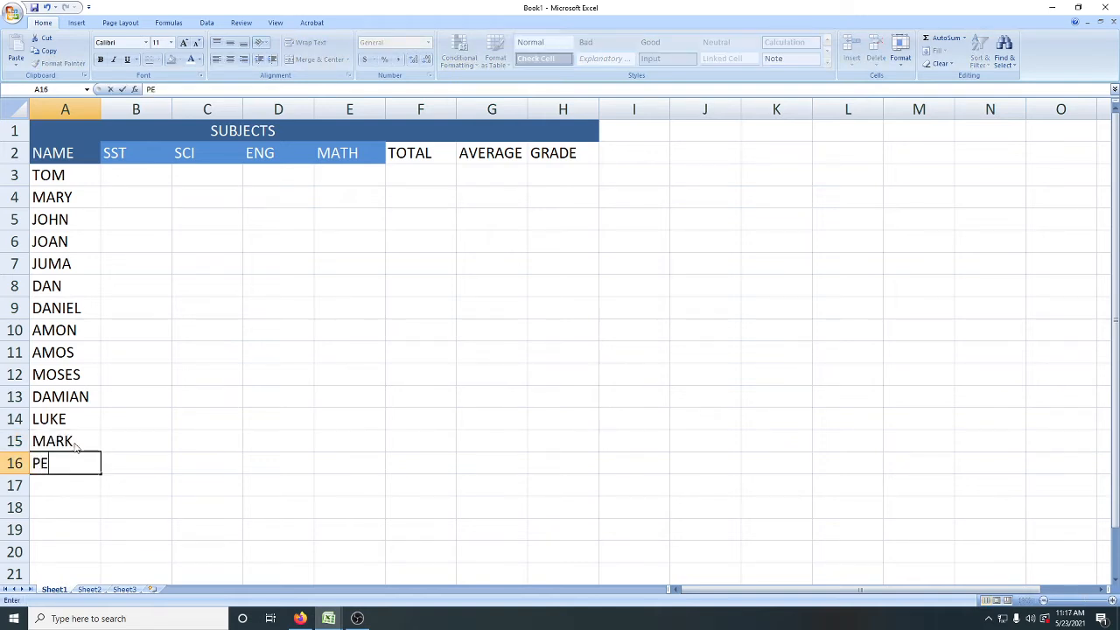
pyautogui.write('TER')
pyautogui.press('Return')
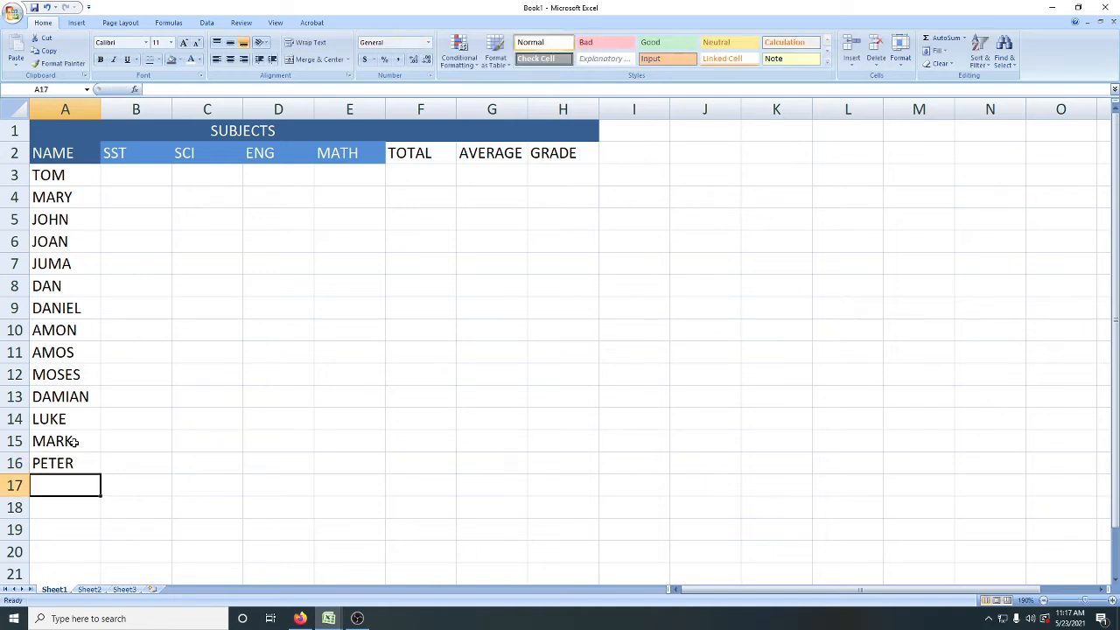
# Step: Complete the name list with the last four students' names in A17 to A20
pyautogui.write('SIMON')
pyautogui.press('Return')
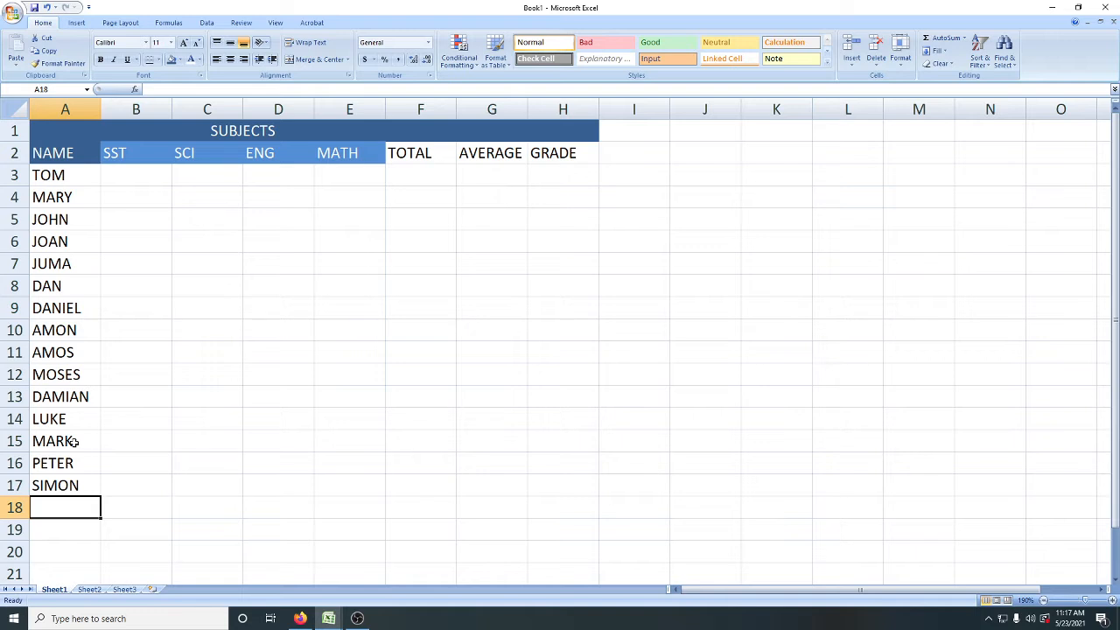
pyautogui.write('BEN')
pyautogui.press('Return')
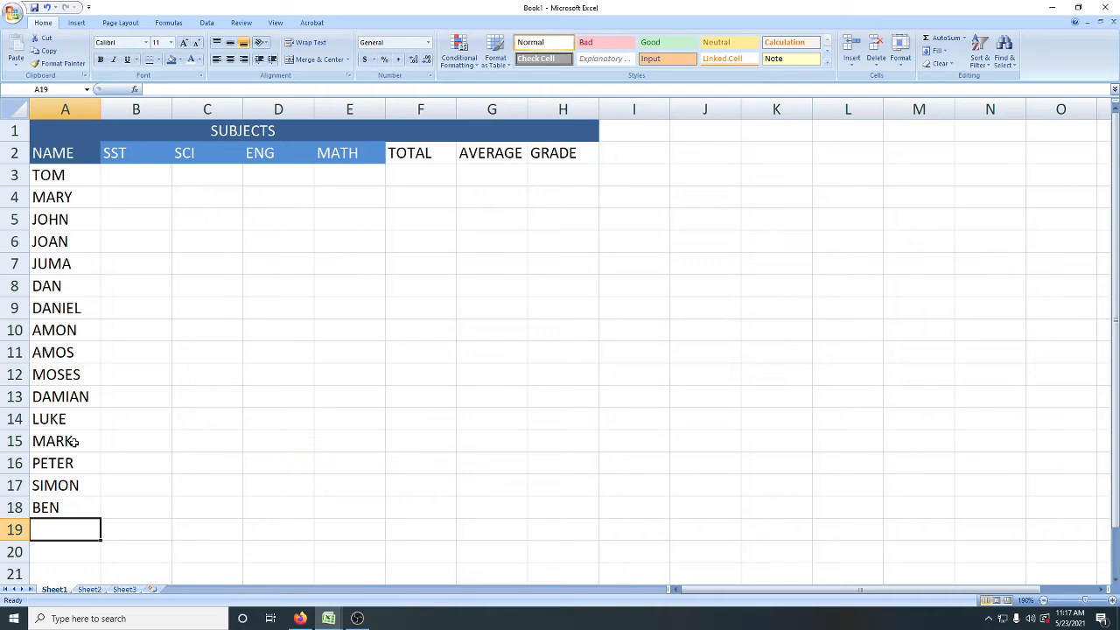
pyautogui.write('SAM')
pyautogui.press('Return')
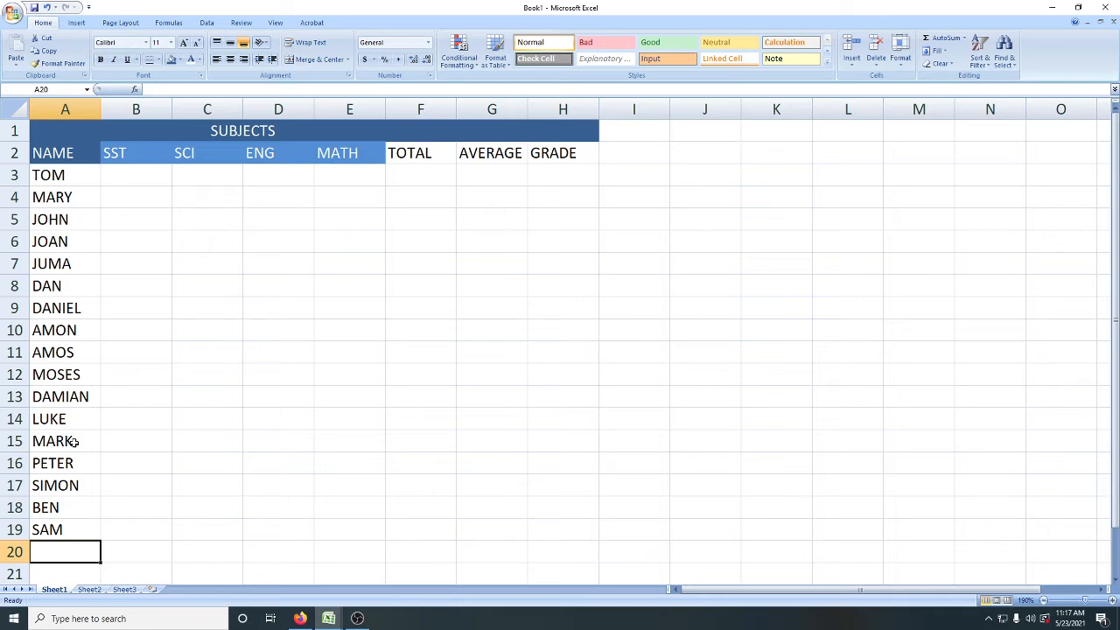
pyautogui.write('IAN')
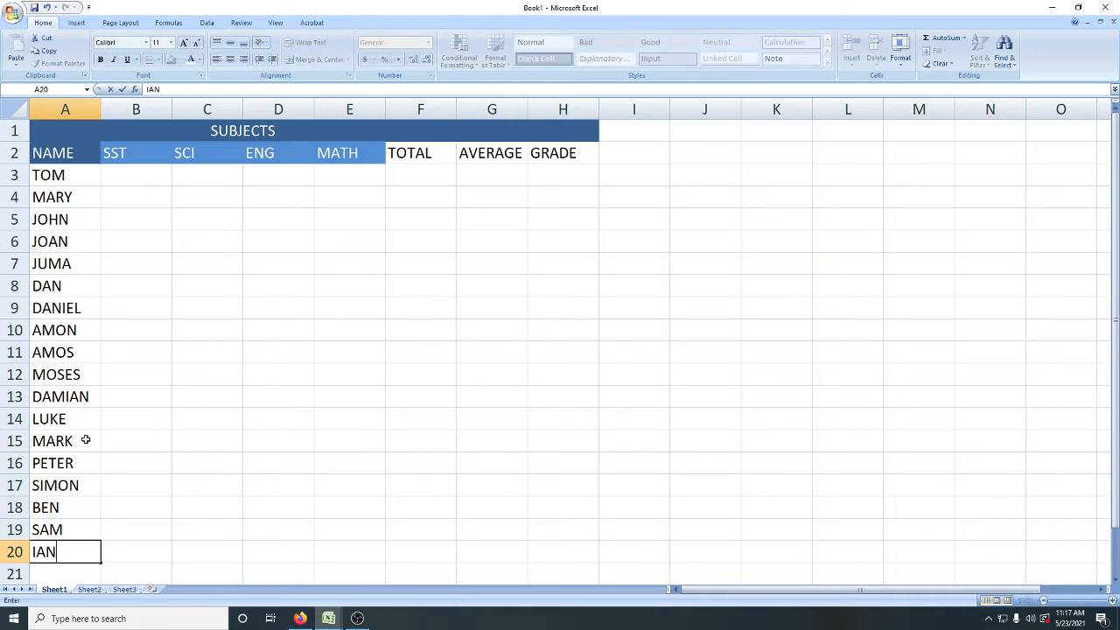
# Step: Enter the first student's marks in B3:E3: SST 84, SCI 54, ENG 61 and MATH 78
pyautogui.click(135, 180)
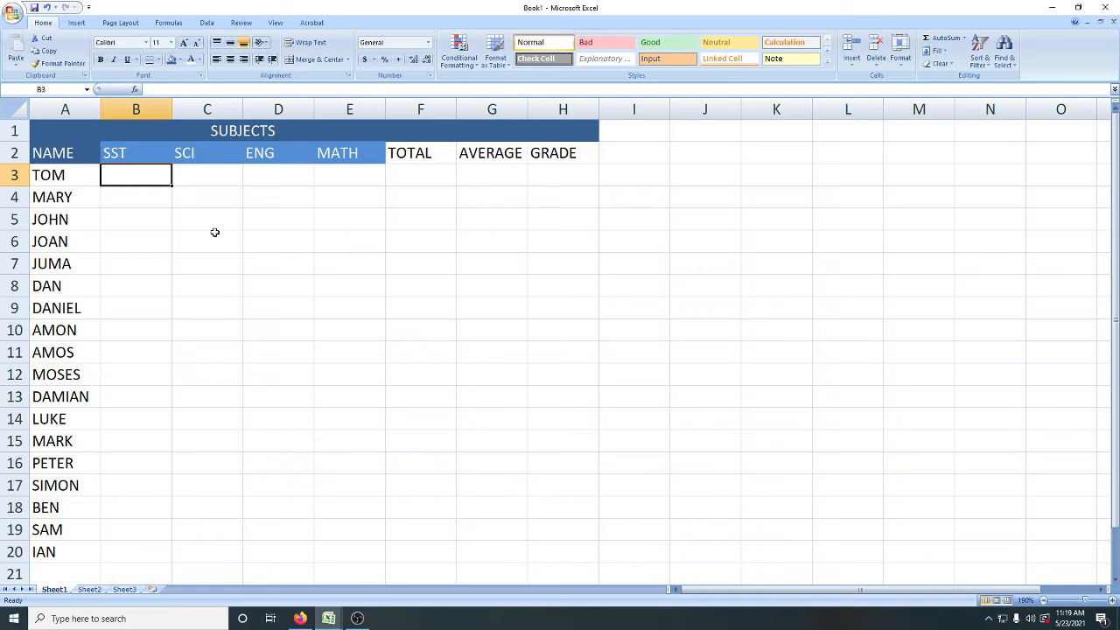
pyautogui.write('84')
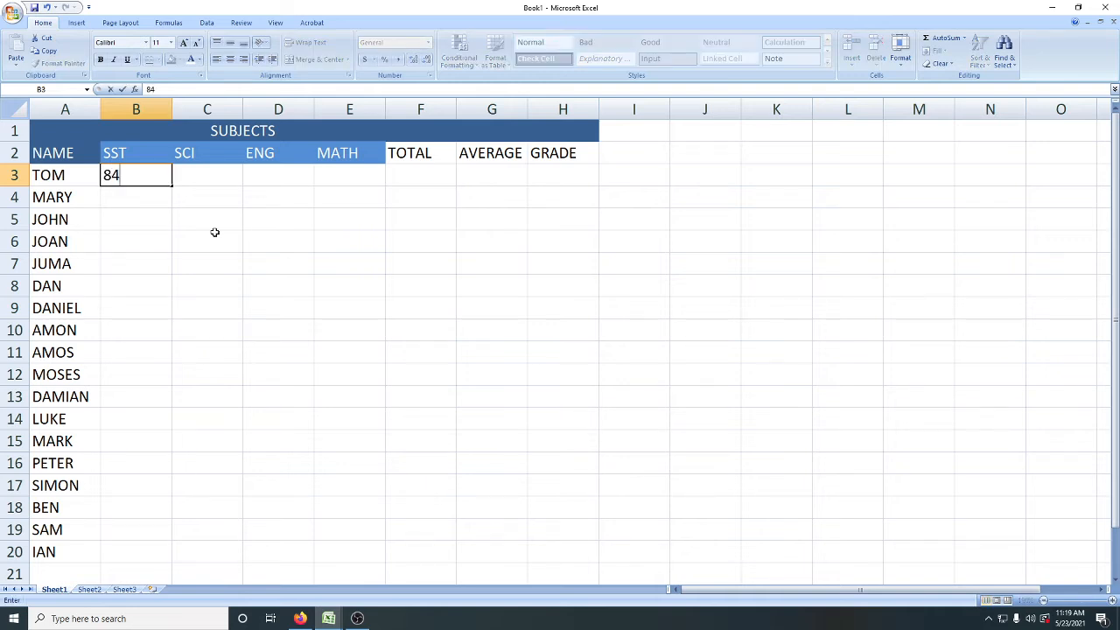
pyautogui.press('Tab')
pyautogui.write('54')
pyautogui.press('Tab')
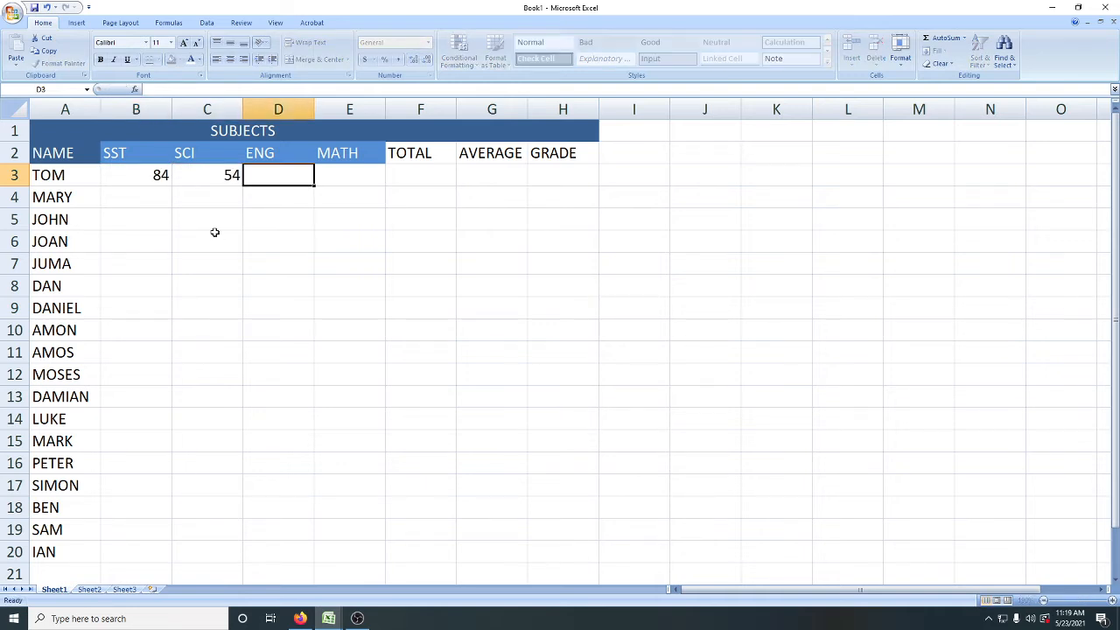
pyautogui.write('61')
pyautogui.press('Tab')
pyautogui.write('78')
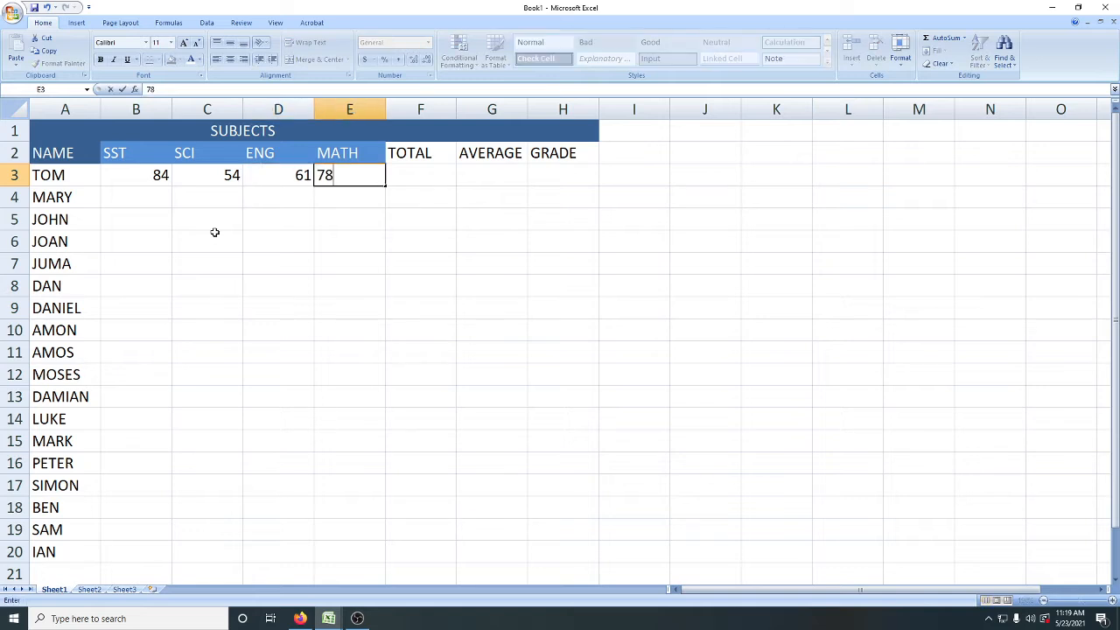
pyautogui.press('Tab')
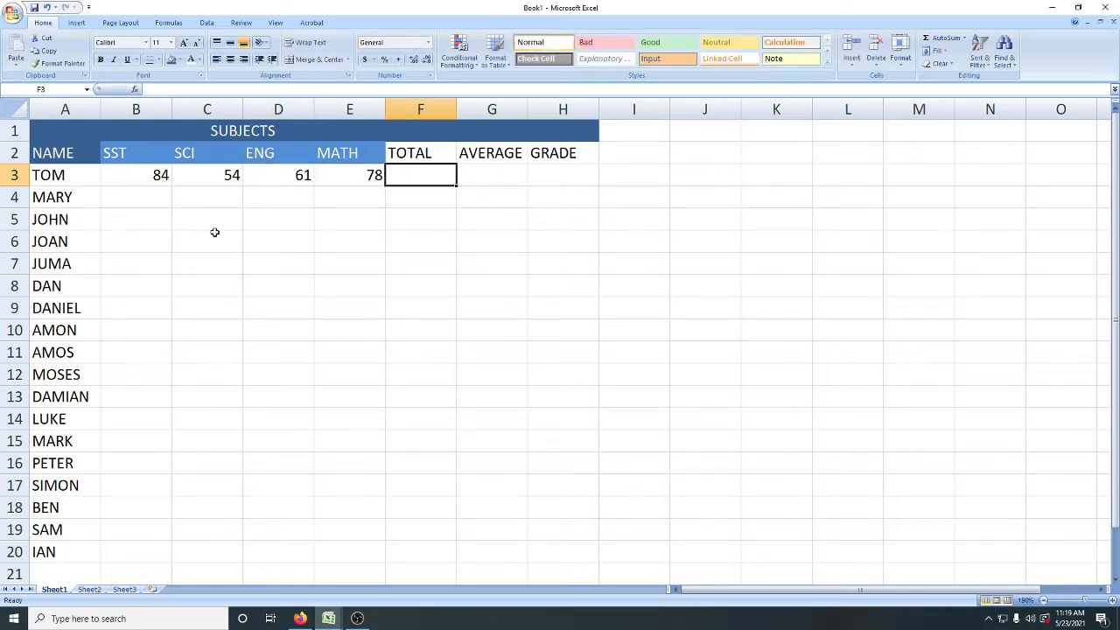
pyautogui.press('Return')
# Step: Enter the second student's marks in B4:E4: SST 15, SCI 96, ENG 48 and MATH 62
pyautogui.write('15')
pyautogui.press('Tab')
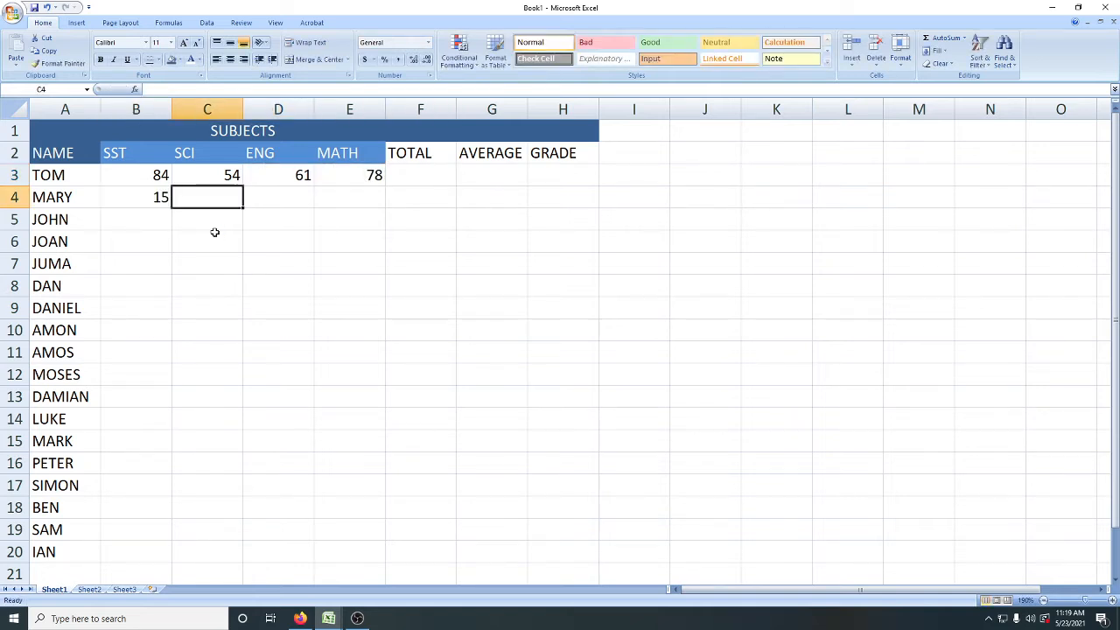
pyautogui.write('96')
pyautogui.press('Tab')
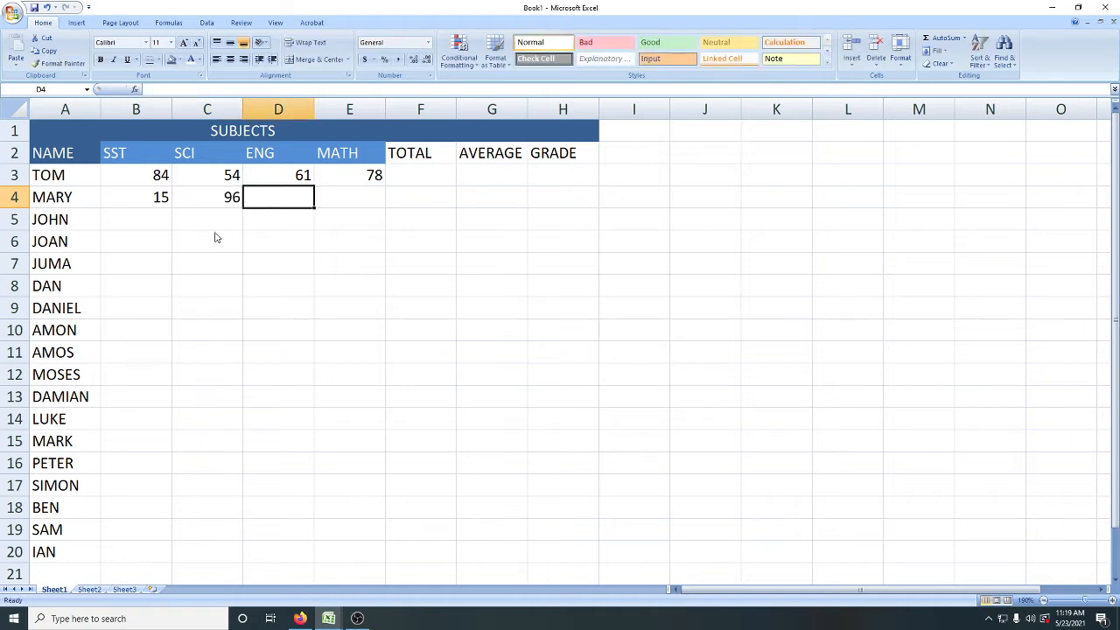
pyautogui.write('48')
pyautogui.press('Tab')
pyautogui.write('62')
pyautogui.press('Tab')
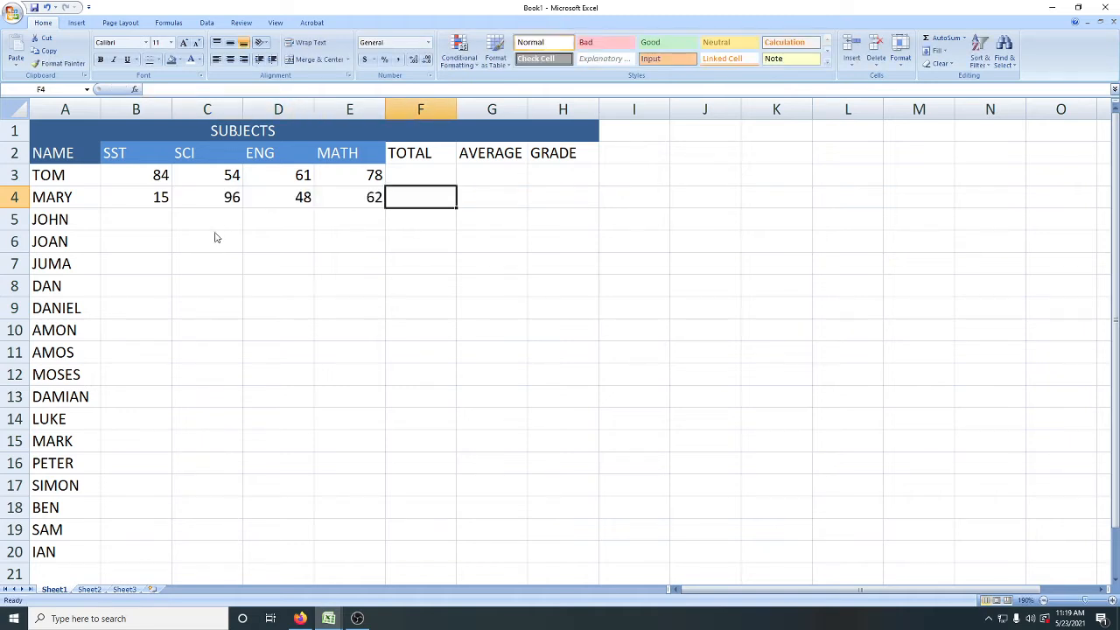
pyautogui.press('Return')
# Step: Enter the third student's marks in B5:E5: SST 48, SCI 26, ENG 48 and MATH 15
pyautogui.write('48')
pyautogui.press('Tab')
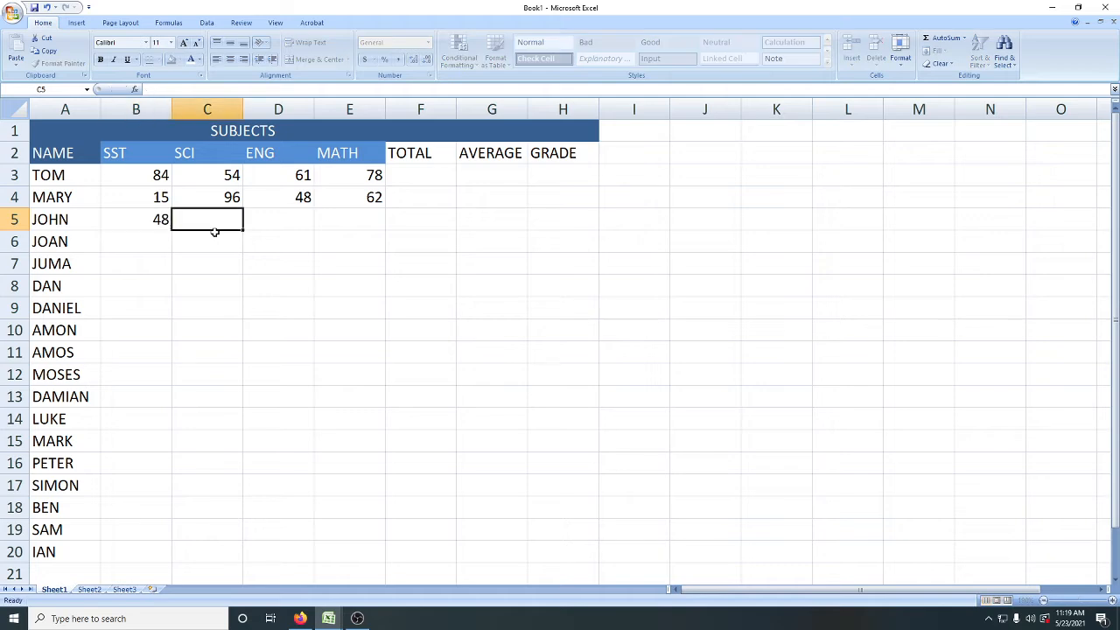
pyautogui.write('26')
pyautogui.press('Tab')
pyautogui.write('48')
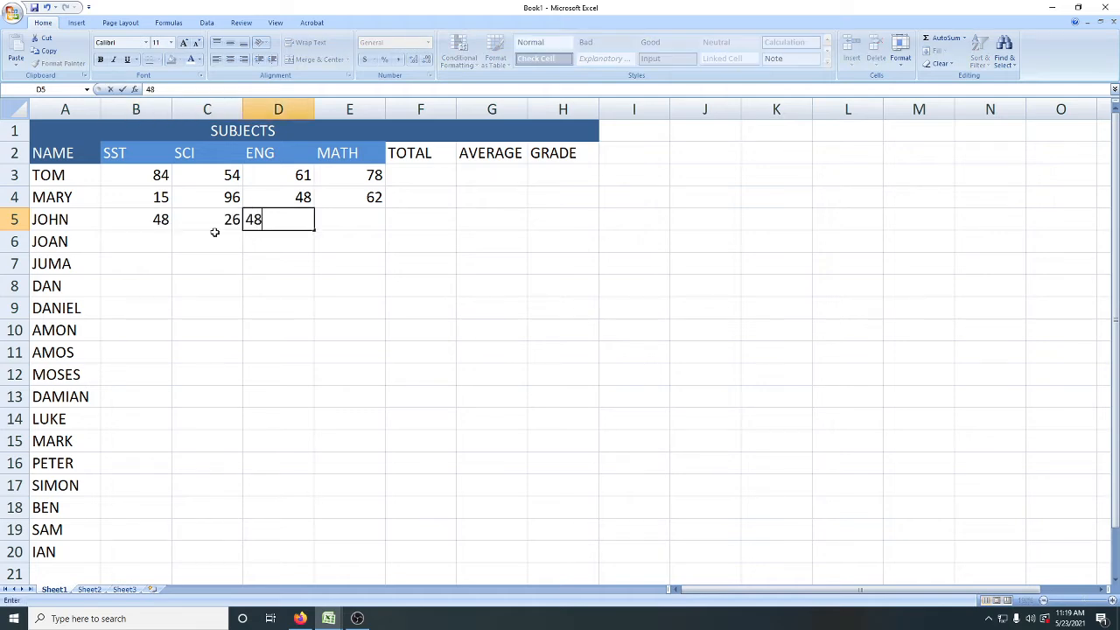
pyautogui.press('Tab')
pyautogui.write('15')
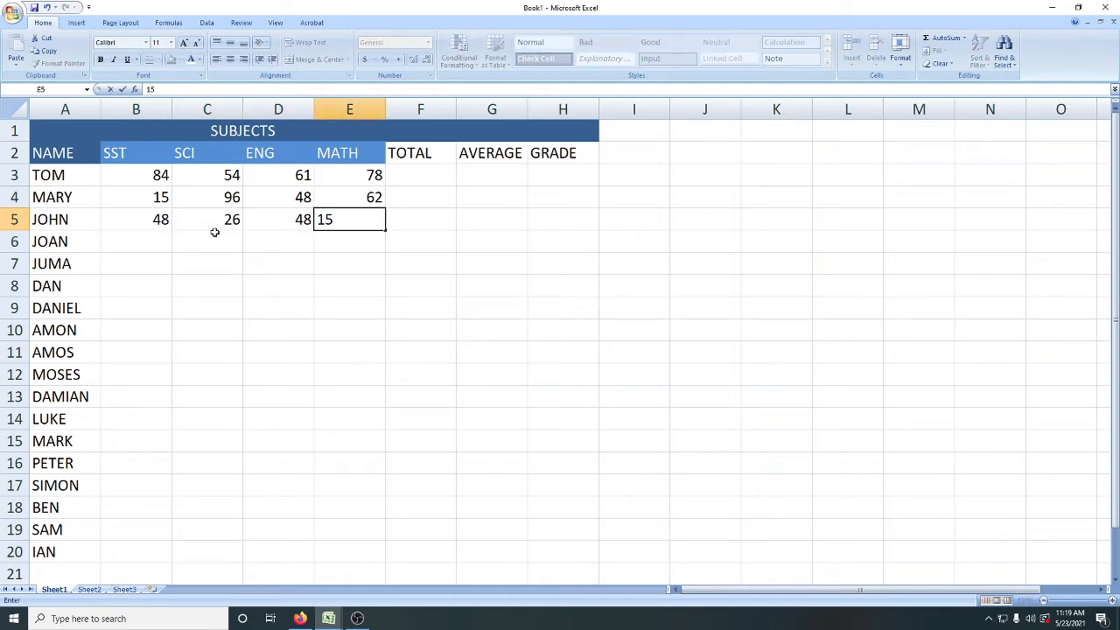
pyautogui.press('Return')
# Step: Enter the fourth student's marks in B6:E6: SST 25, SCI 87, ENG 65 and MATH 71
pyautogui.write('25')
pyautogui.press('Tab')
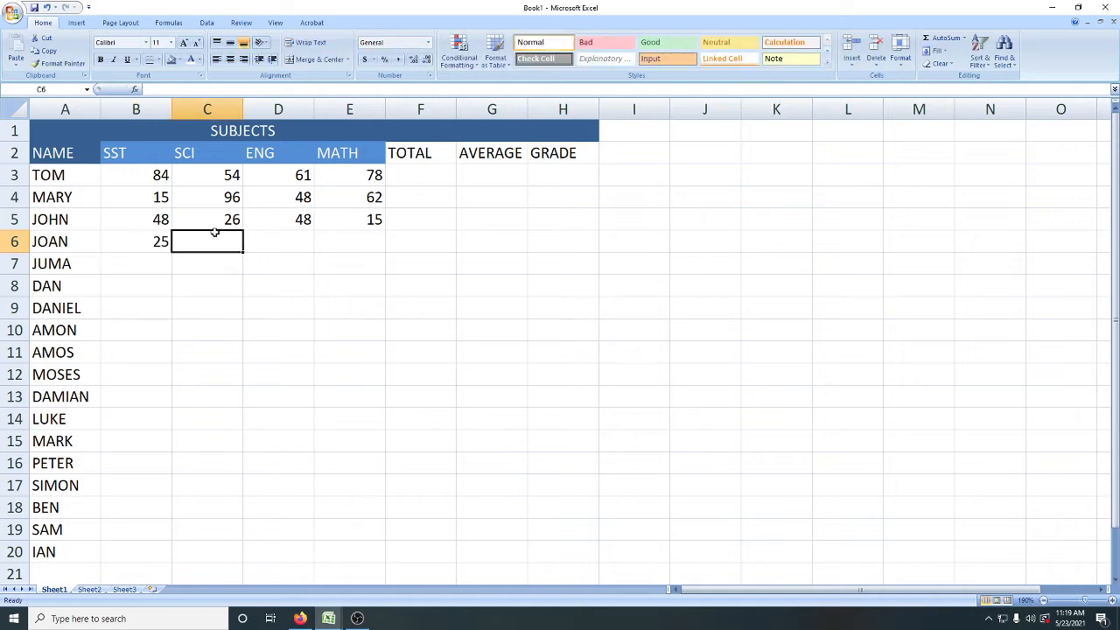
pyautogui.write('87')
pyautogui.press('Tab')
pyautogui.write('65')
pyautogui.press('Tab')
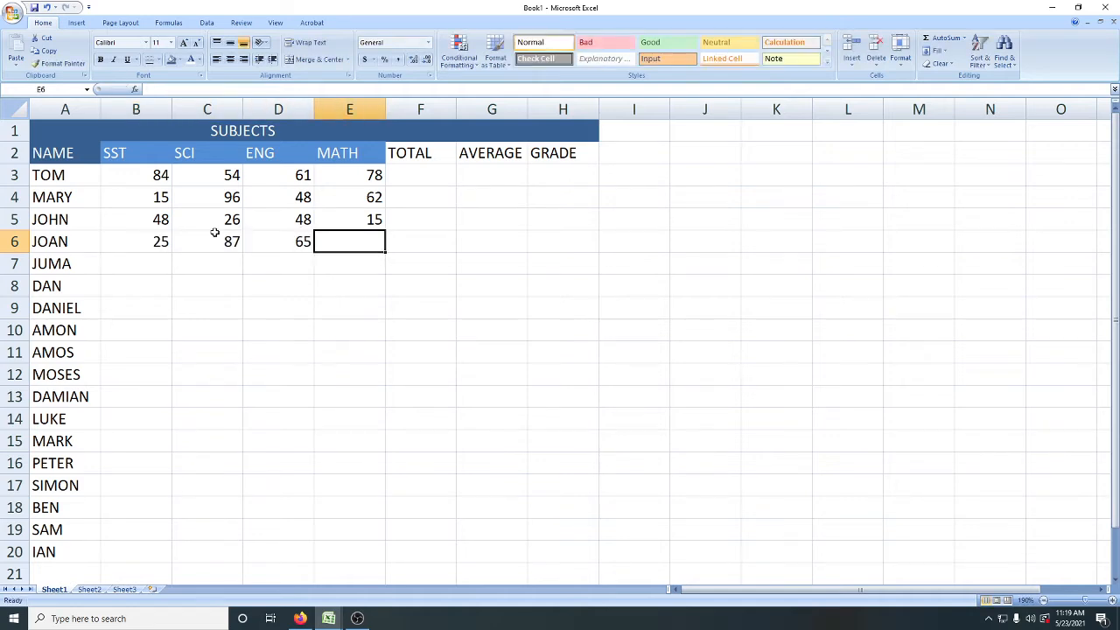
pyautogui.write('71')
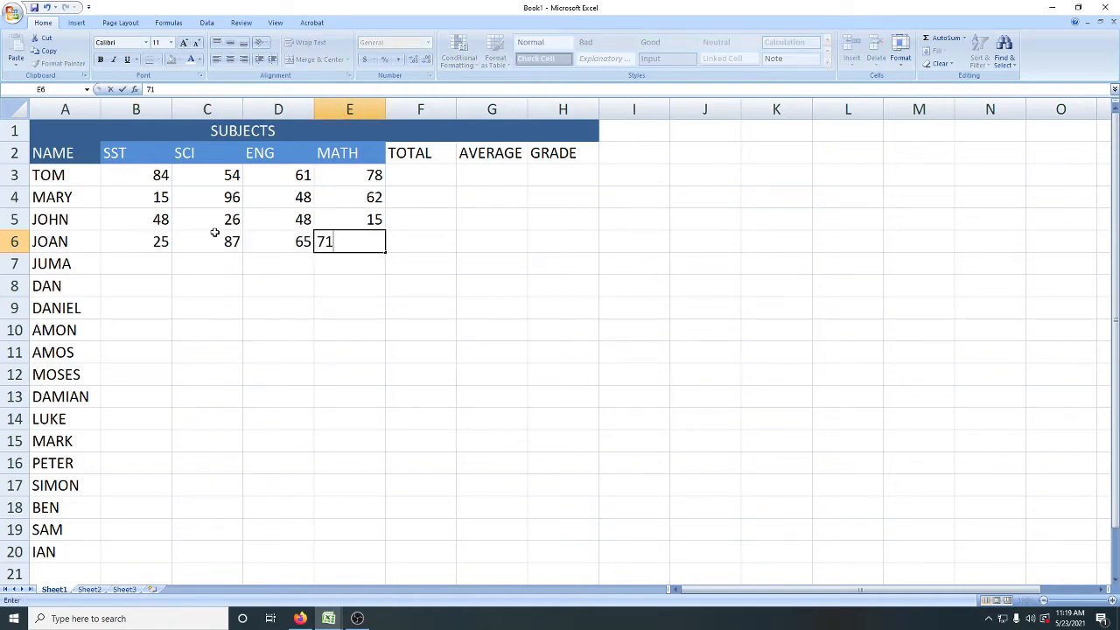
pyautogui.press('Return')
# Step: Enter the fifth student's marks in B7:E7: SST 85, SCI 49, ENG 59 and MATH 87
pyautogui.write('85')
pyautogui.press('Tab')
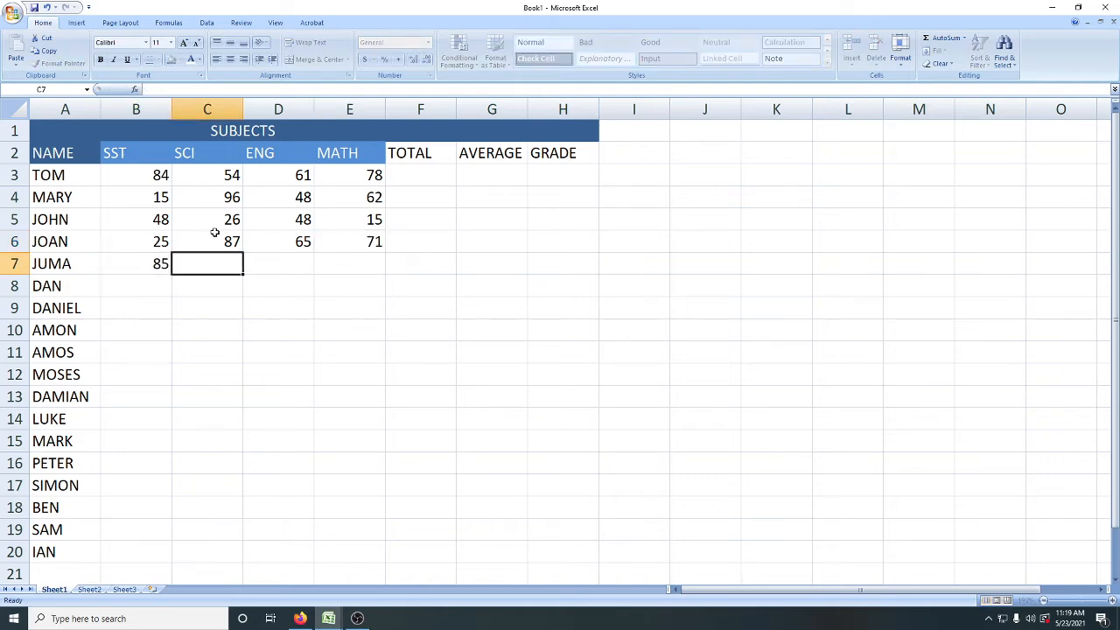
pyautogui.write('49')
pyautogui.press('Tab')
pyautogui.write('59')
pyautogui.press('Tab')
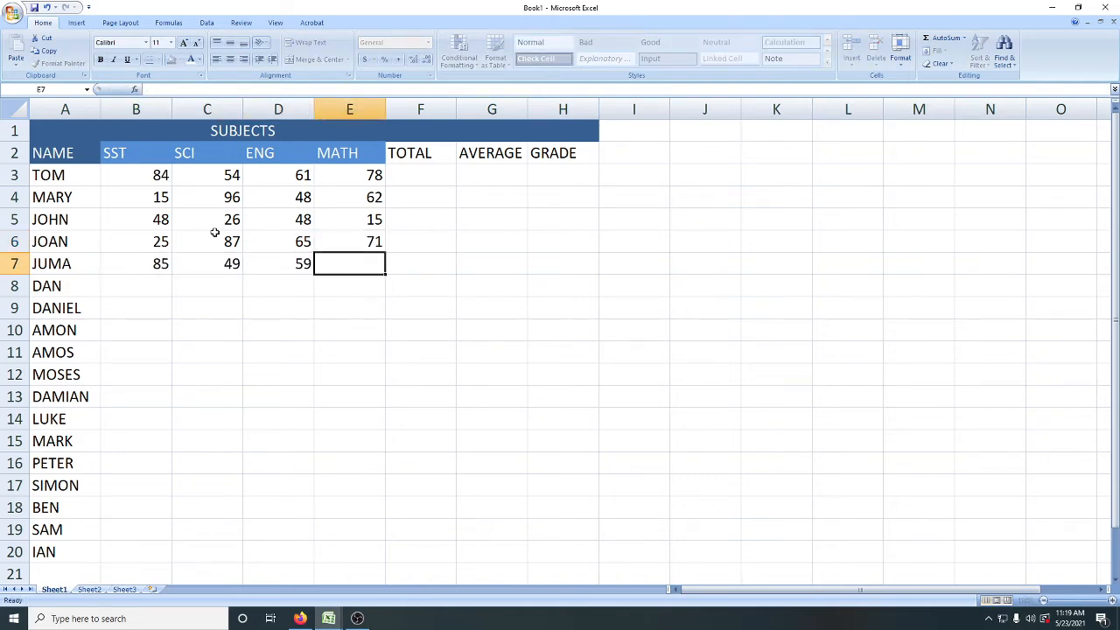
pyautogui.write('87')
pyautogui.press('Return')
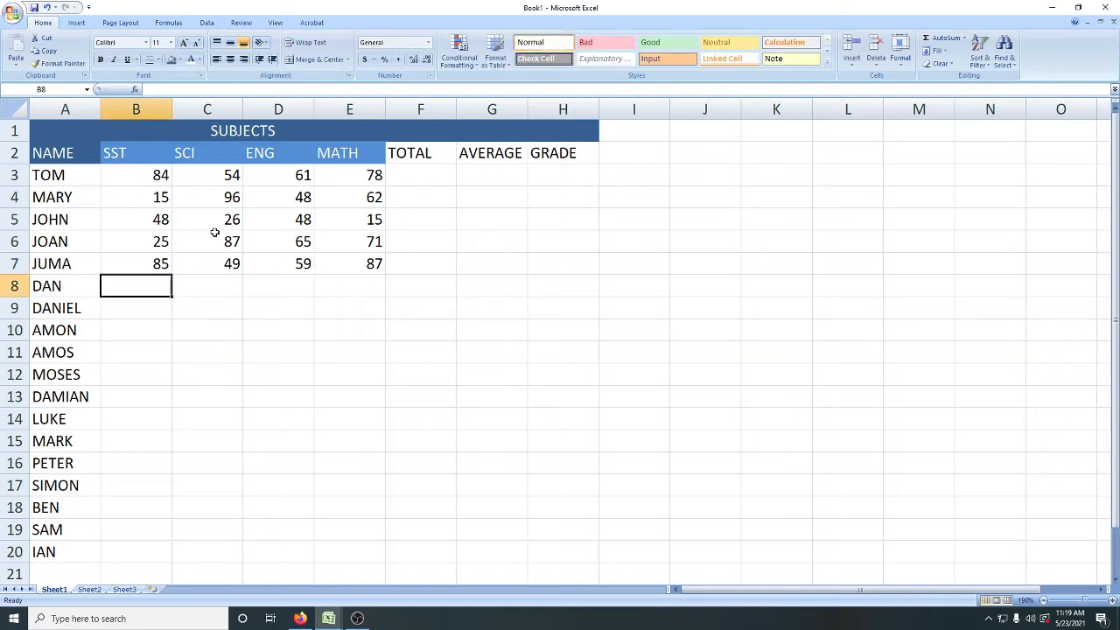
# Step: Enter the sixth student's marks in B8:E8: SST 15, SCI 84, ENG 89 and MATH 85
pyautogui.write('15')
pyautogui.press('Tab')
pyautogui.write('84')
pyautogui.press('Tab')
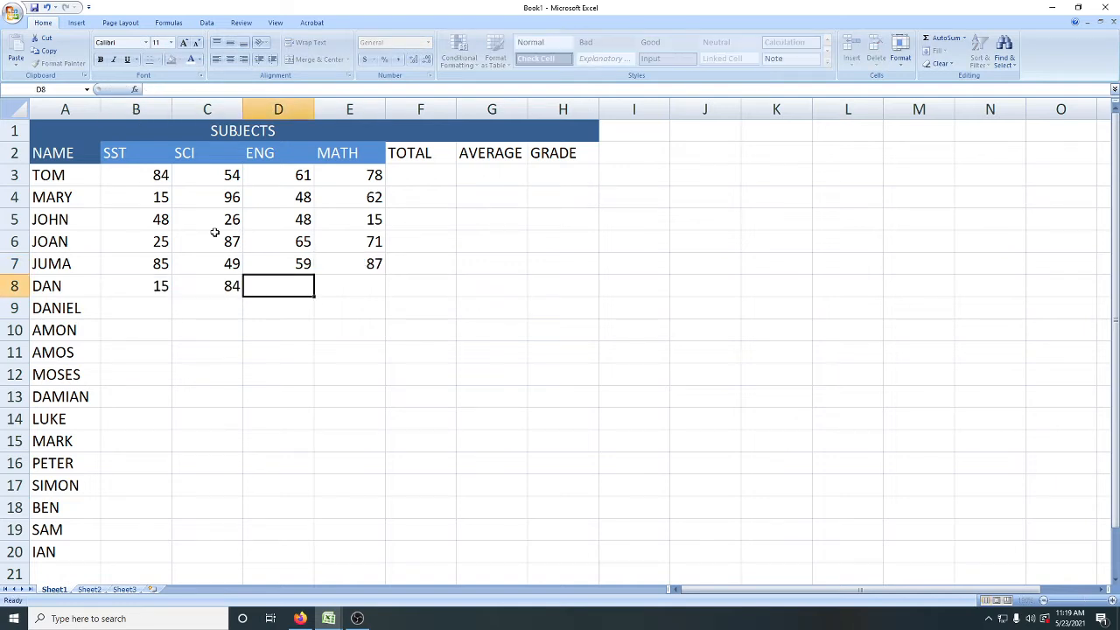
pyautogui.write('899')
pyautogui.press('BackSpace')
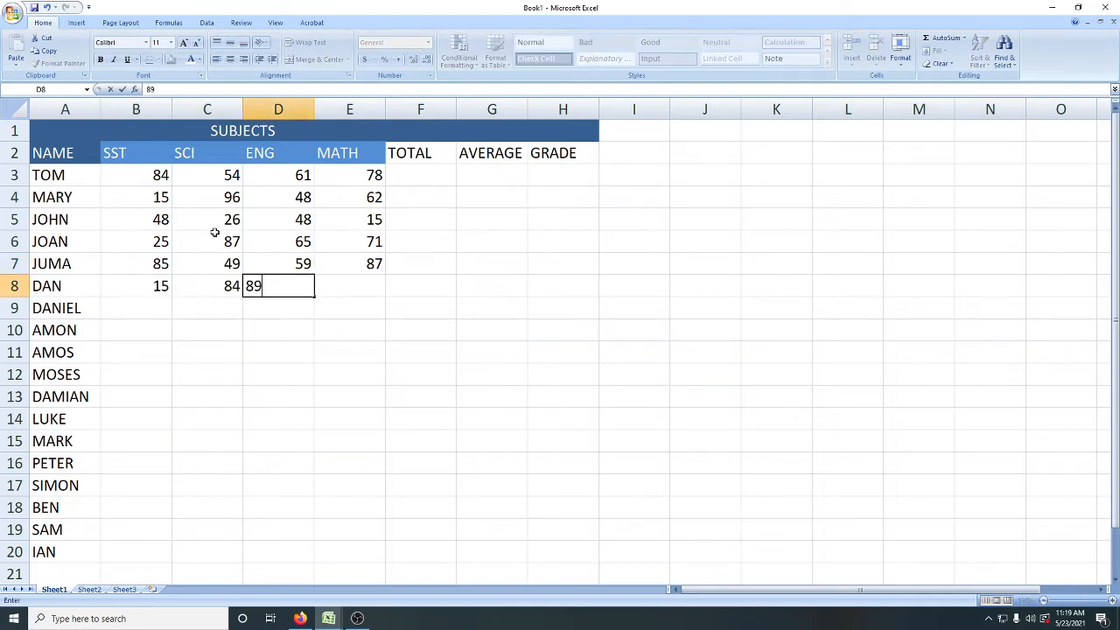
pyautogui.press('Tab')
pyautogui.write('85')
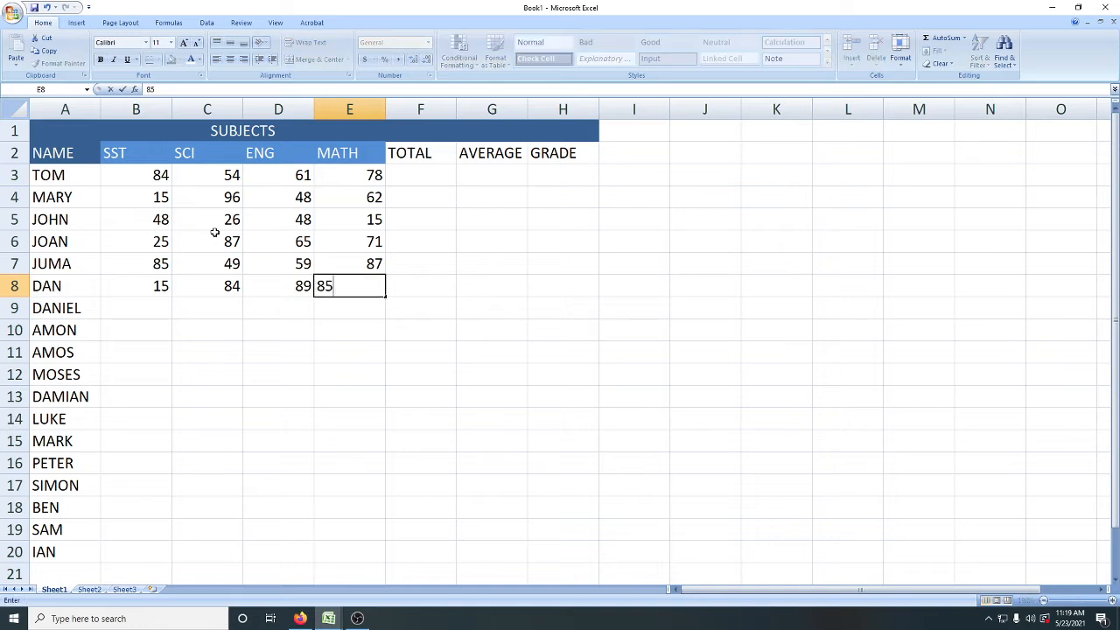
pyautogui.press('Return')
# Step: Enter the seventh student's marks in B9:E9: SST 15, SCI 78, ENG 95 and MATH 45
pyautogui.write('15')
pyautogui.press('Tab')
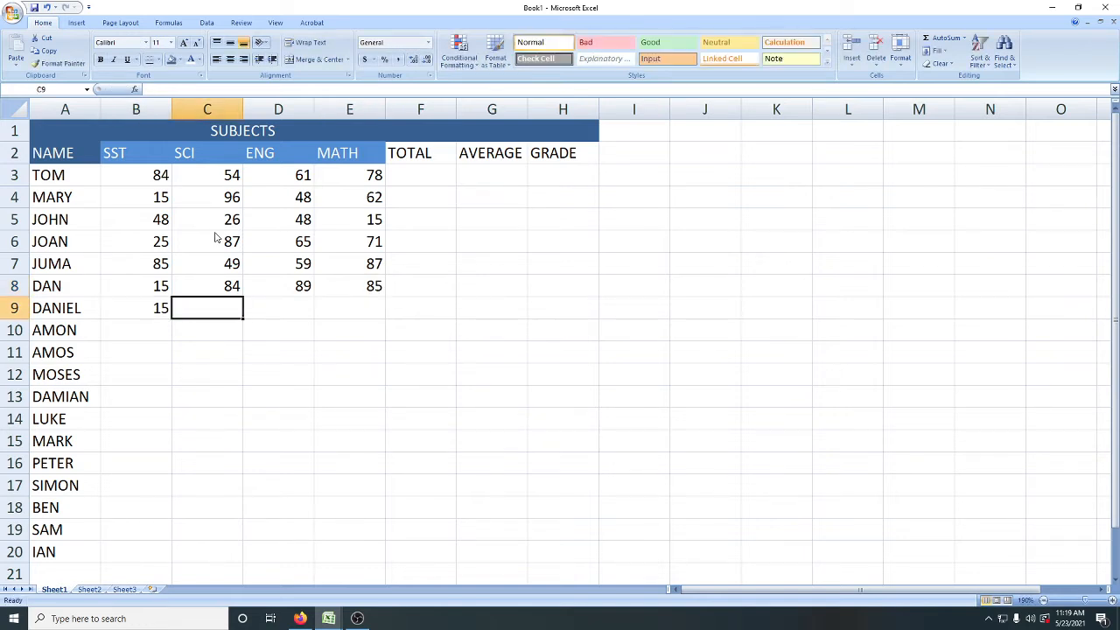
pyautogui.write('78')
pyautogui.press('Tab')
pyautogui.write('95')
pyautogui.press('Tab')
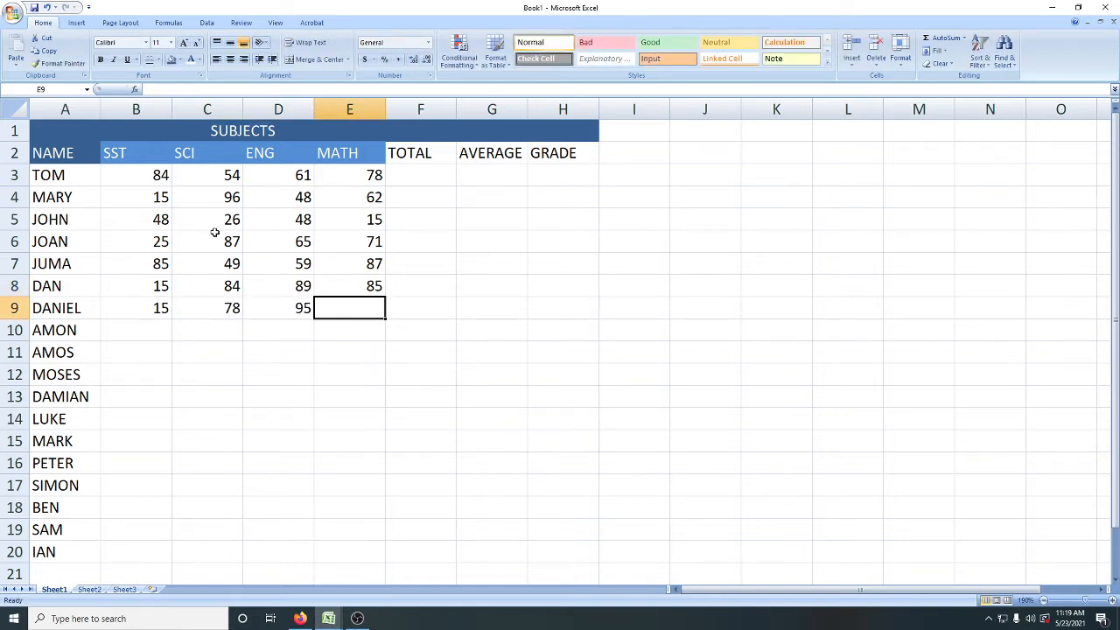
pyautogui.write('45')
pyautogui.press('Tab')
pyautogui.press('Return')
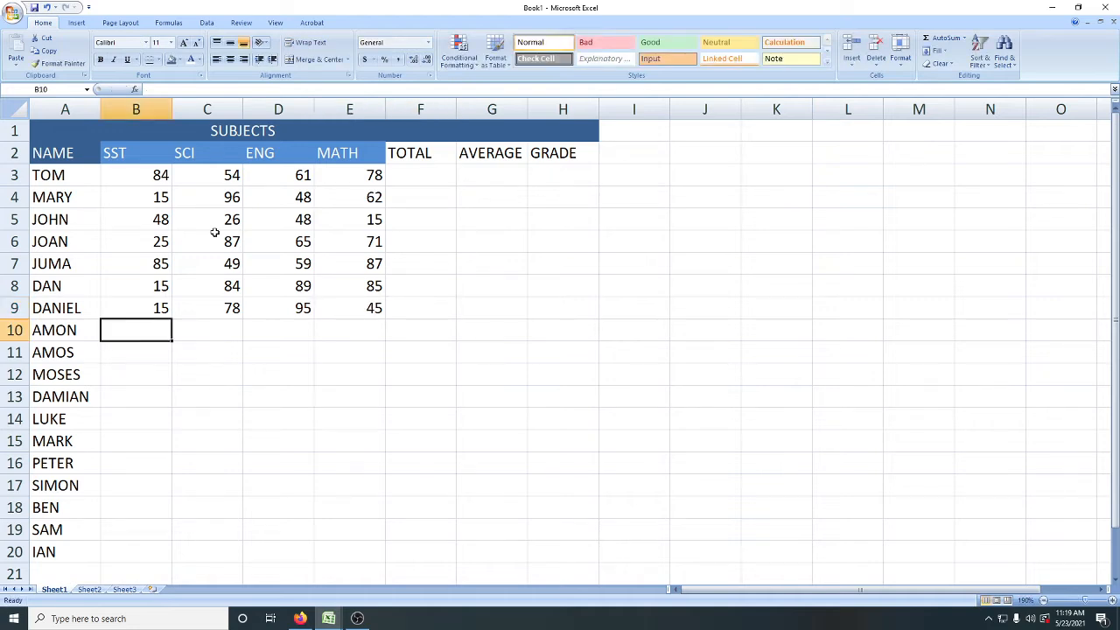
# Step: Enter the eighth student's marks in B10:E10: SST 48, SCI 82, ENG 95 and MATH 15
pyautogui.write('48')
pyautogui.press('Tab')
pyautogui.write('82')
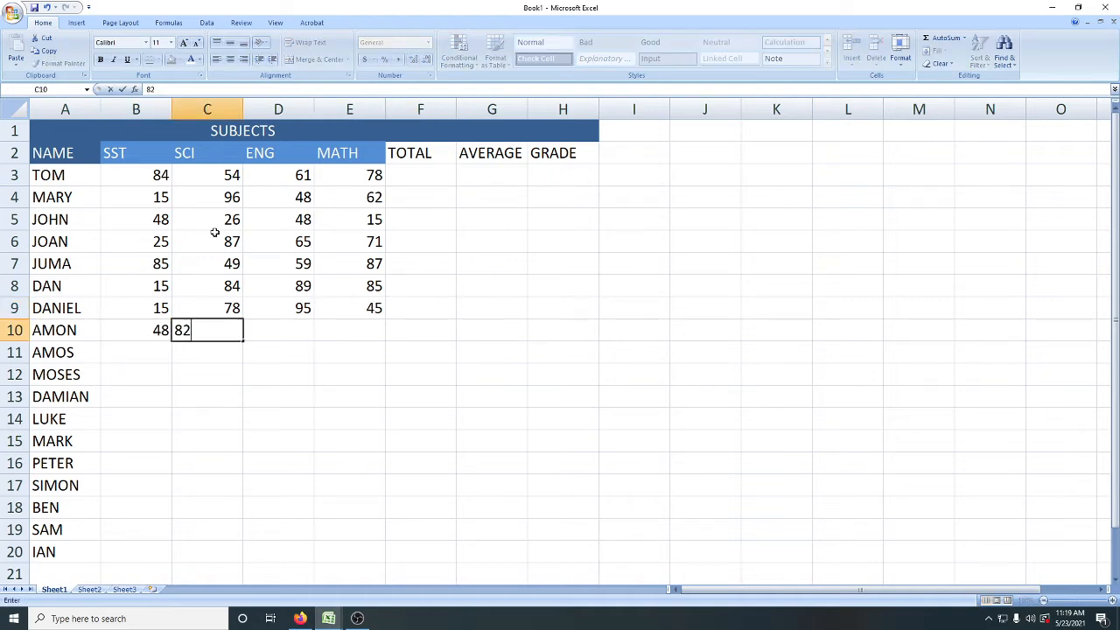
pyautogui.press('Tab')
pyautogui.write('95')
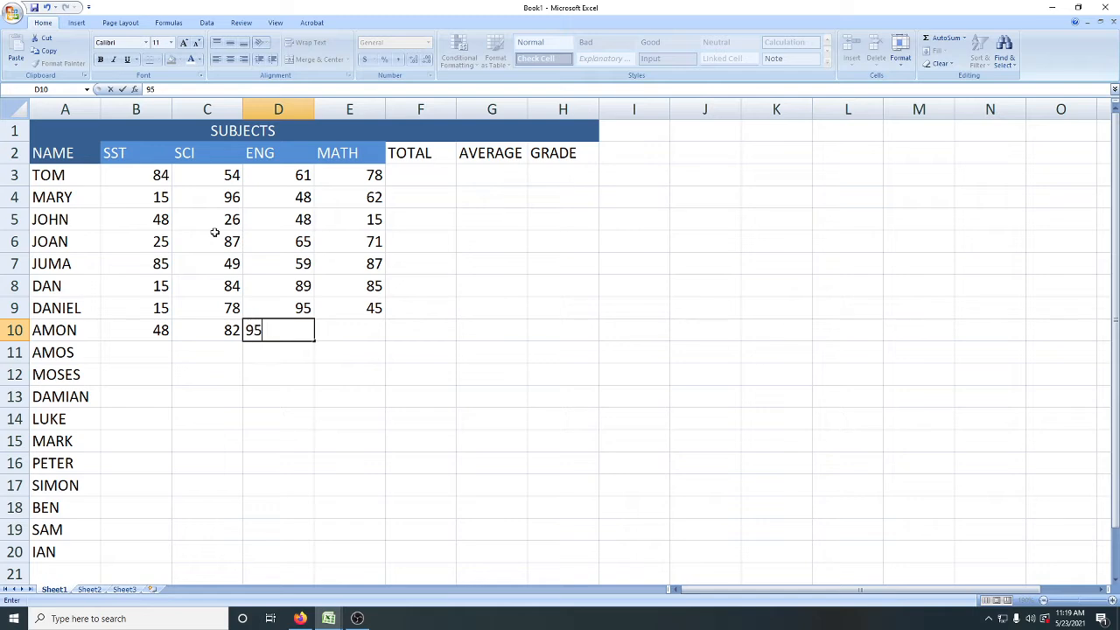
pyautogui.press('Tab')
pyautogui.write('15')
pyautogui.press('Tab')
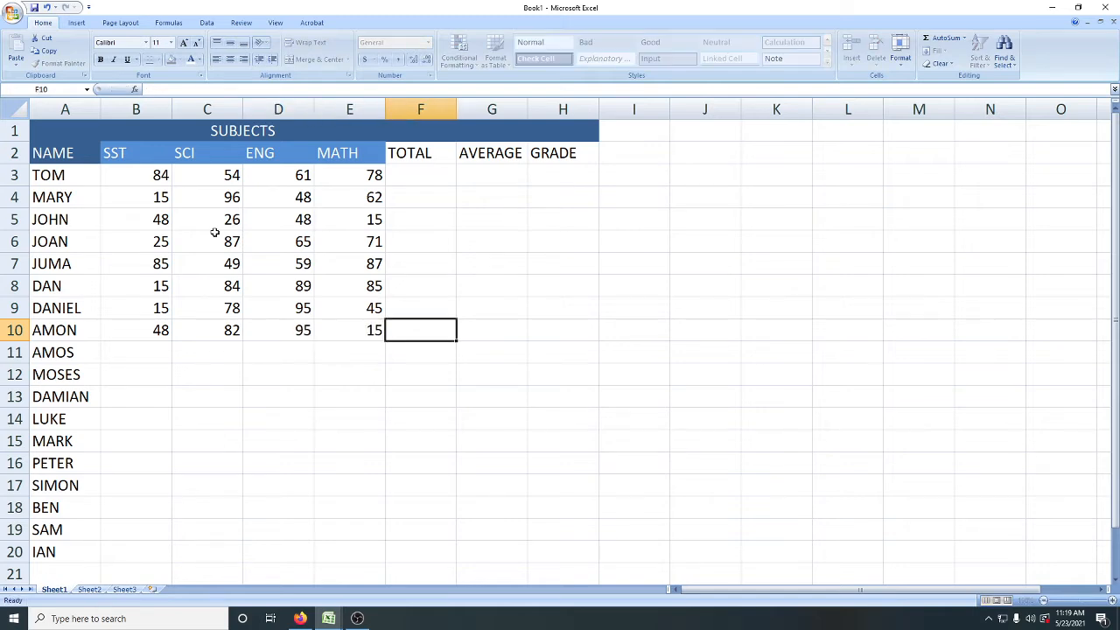
pyautogui.press('Return')
# Step: Enter the ninth student's marks in B11:E11: SST 8, SCI 5, ENG 18 and MATH 65
pyautogui.write('8')
pyautogui.press('Tab')
pyautogui.write('5')
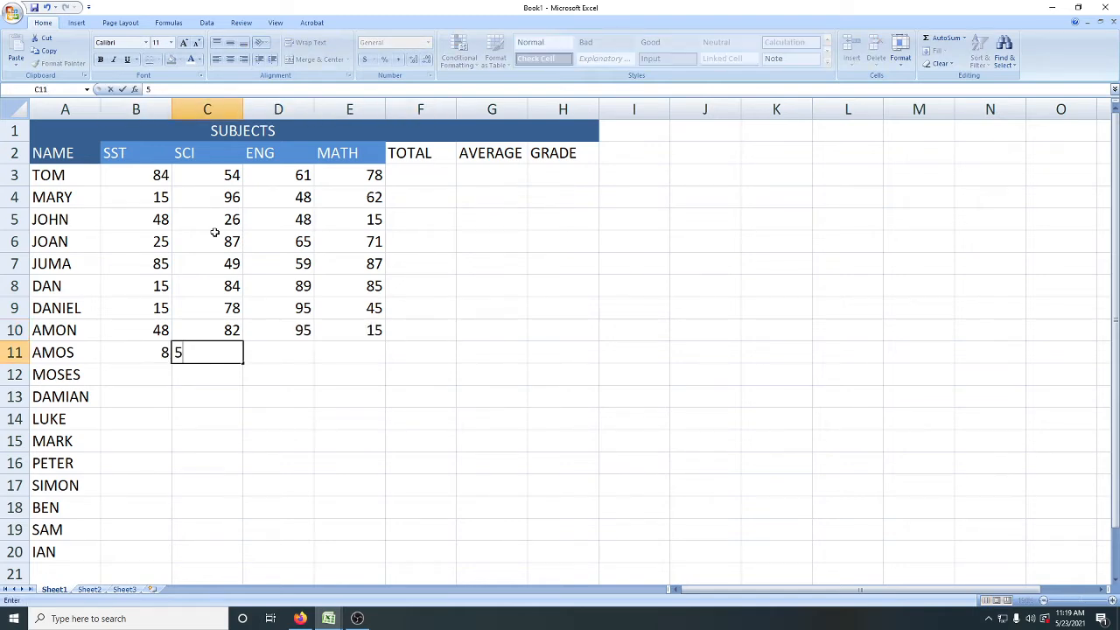
pyautogui.press('Tab')
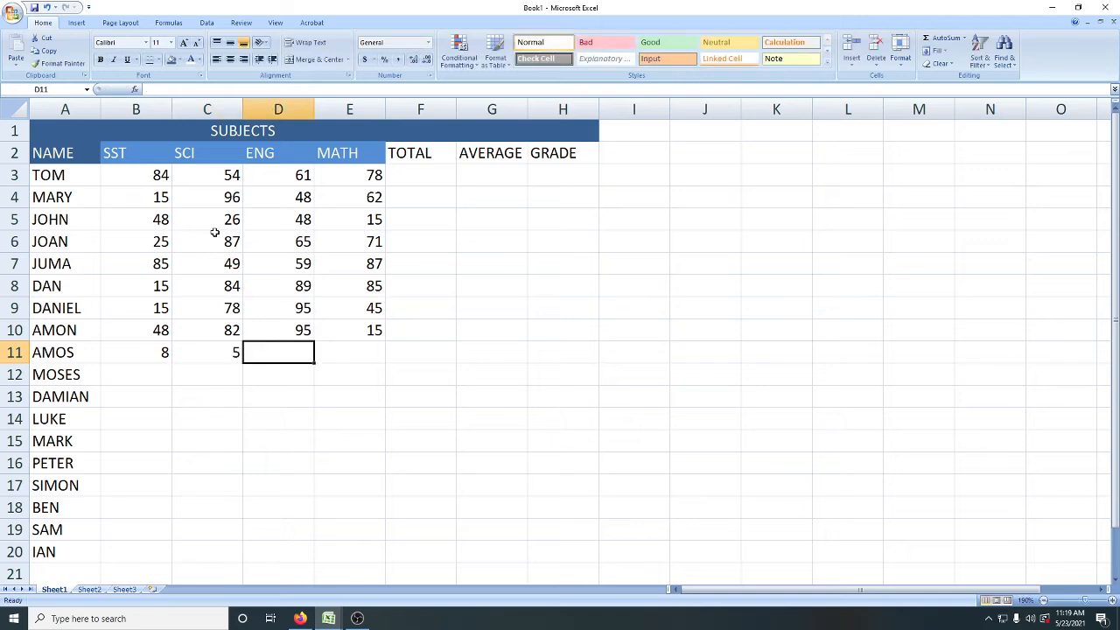
pyautogui.write('18')
pyautogui.press('Tab')
pyautogui.write('65')
pyautogui.press('Tab')
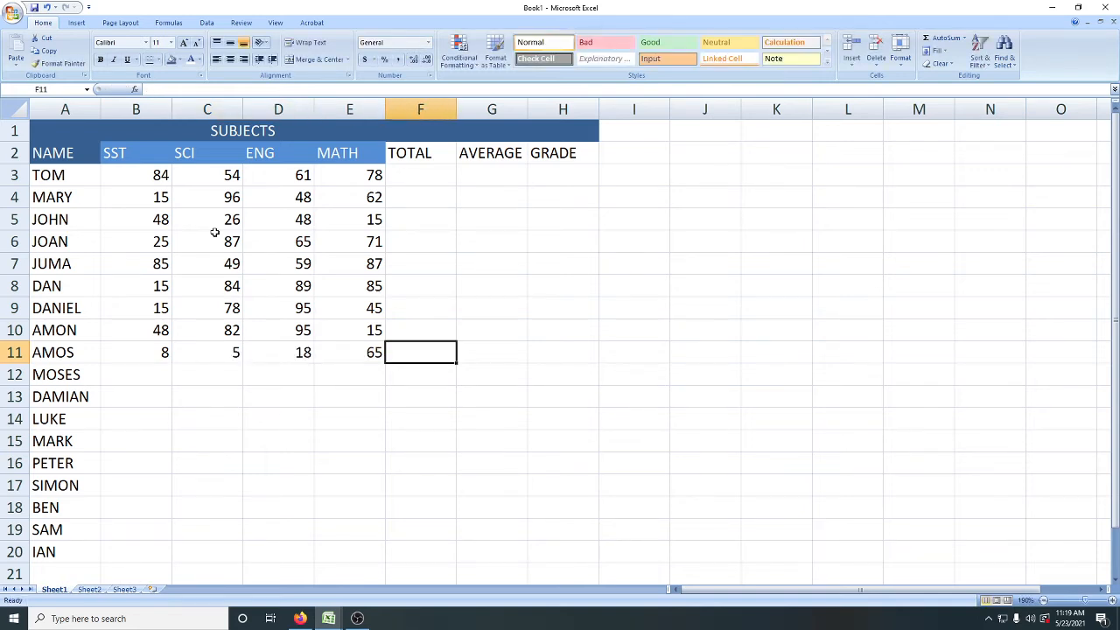
pyautogui.write('1')
pyautogui.press('BackSpace')
pyautogui.press('Return')
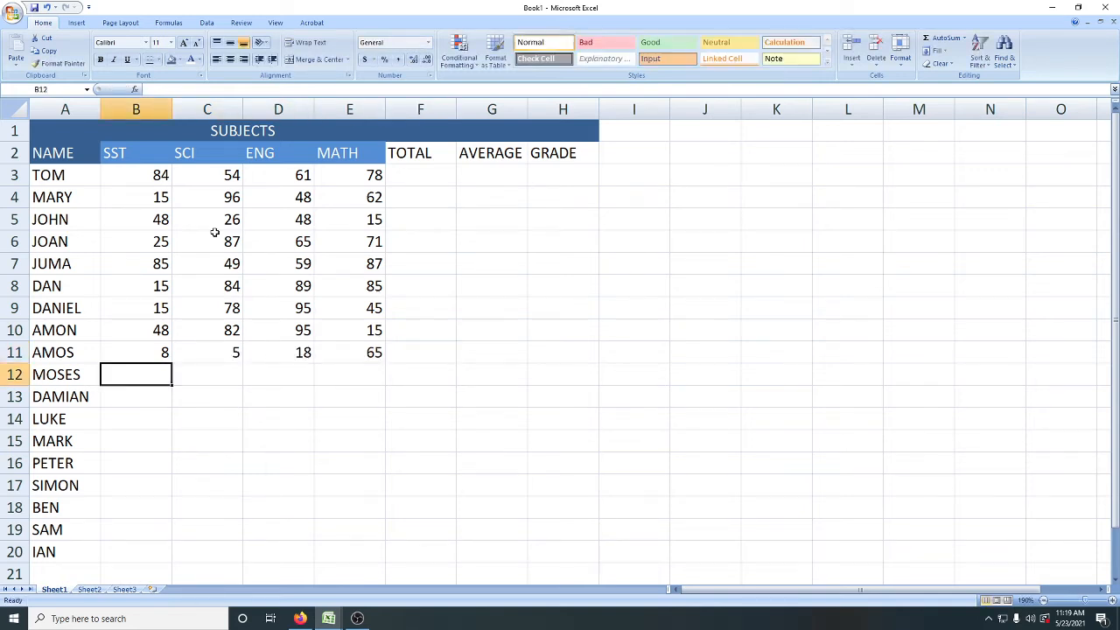
# Step: Enter the tenth student's marks in B12:E12: SST 15, SCI 45, ENG 82 and MATH 62
pyautogui.write('15')
pyautogui.press('Tab')
pyautogui.write('45')
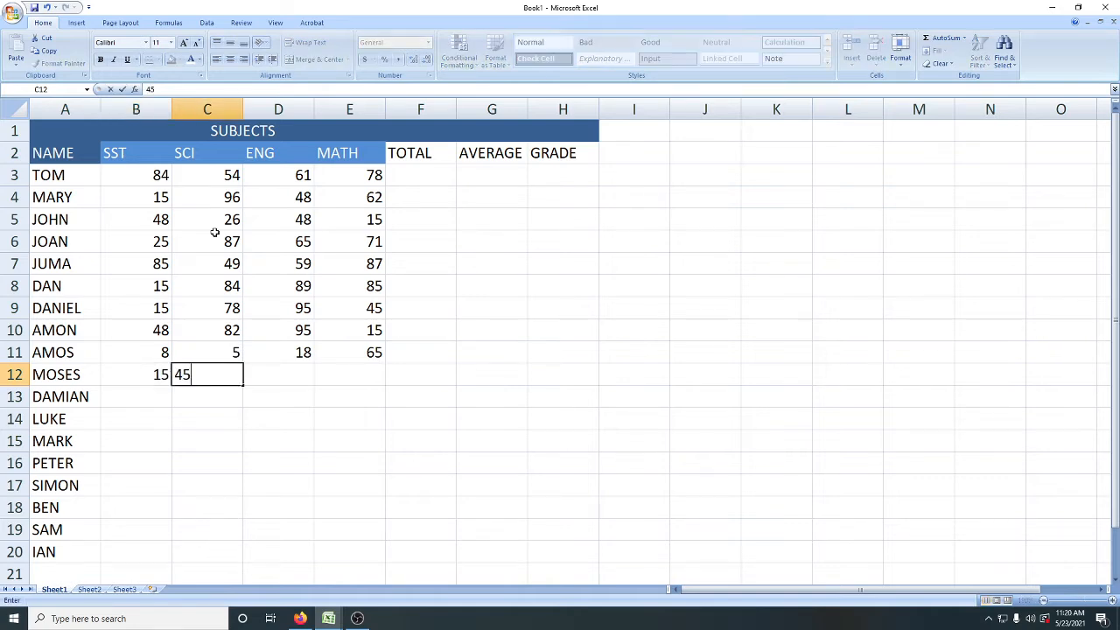
pyautogui.press('Tab')
pyautogui.write('82')
pyautogui.press('Tab')
pyautogui.write('62')
pyautogui.press('Tab')
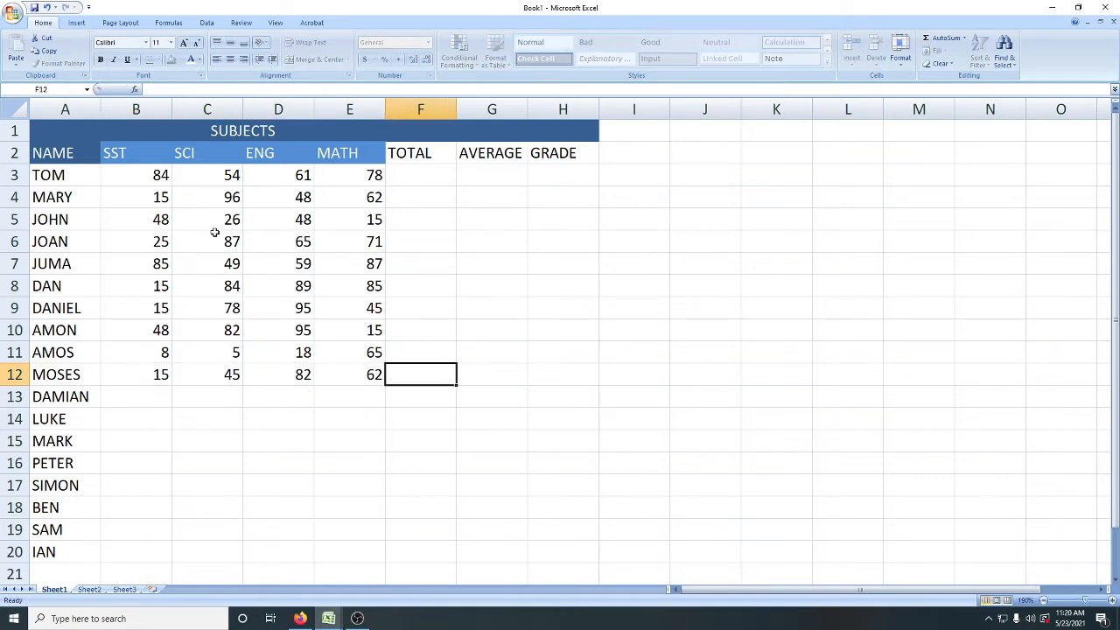
pyautogui.press('Return')
pyautogui.press('Tab')
pyautogui.write('15')
pyautogui.press('Tab')
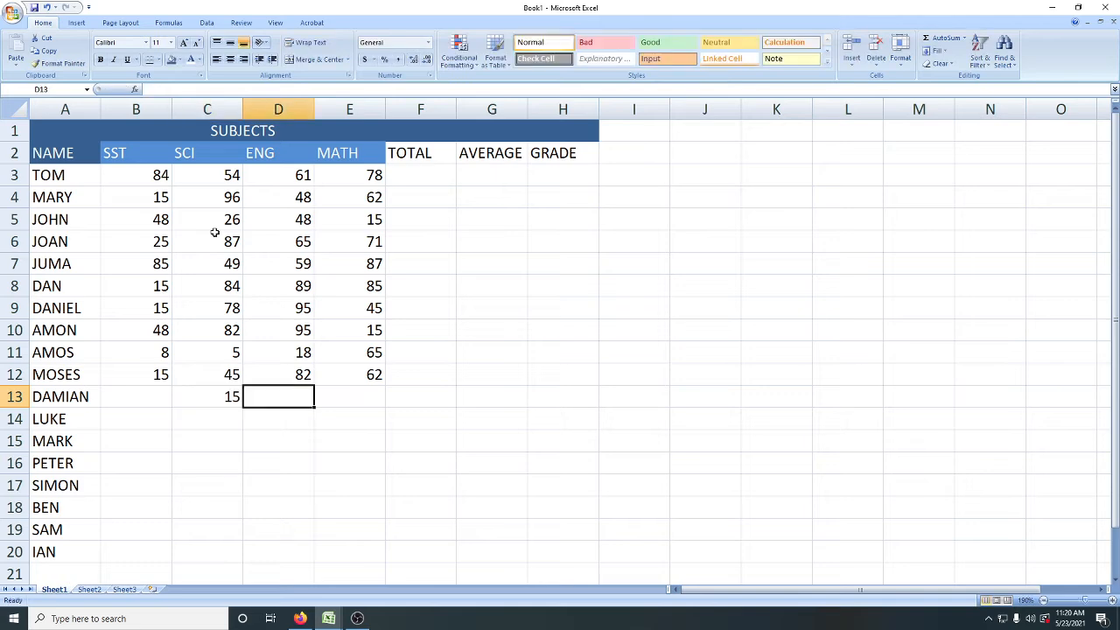
pyautogui.press('Left')
pyautogui.press('Left')
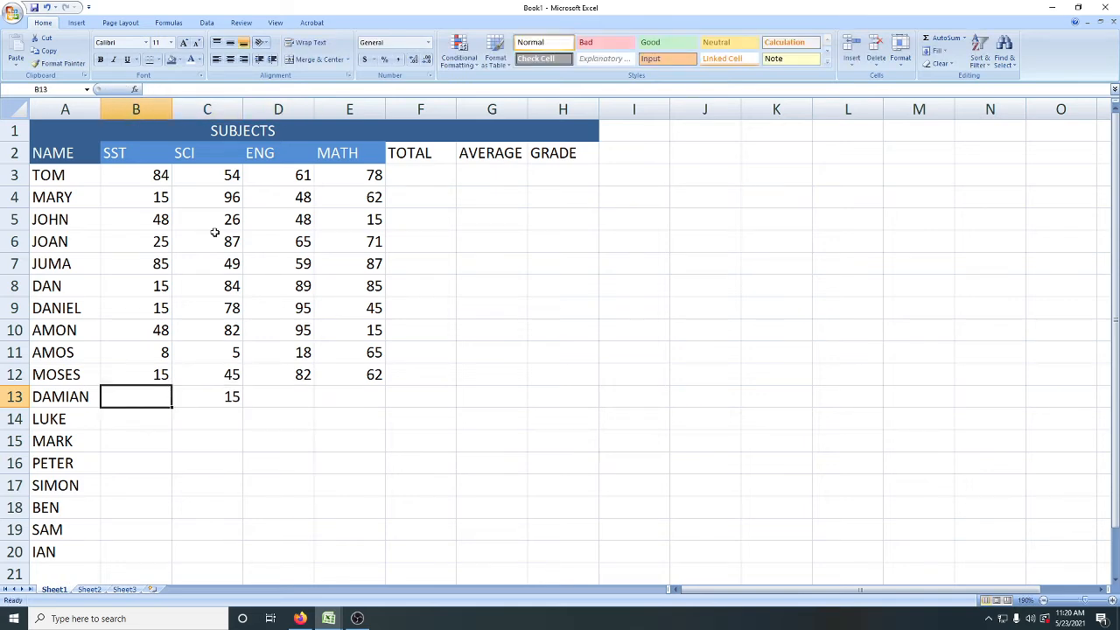
# Step: Enter the eleventh student's marks in B13:E13: SST 84, SCI 26, ENG 46 and MATH 45
pyautogui.write('84')
pyautogui.press('Tab')
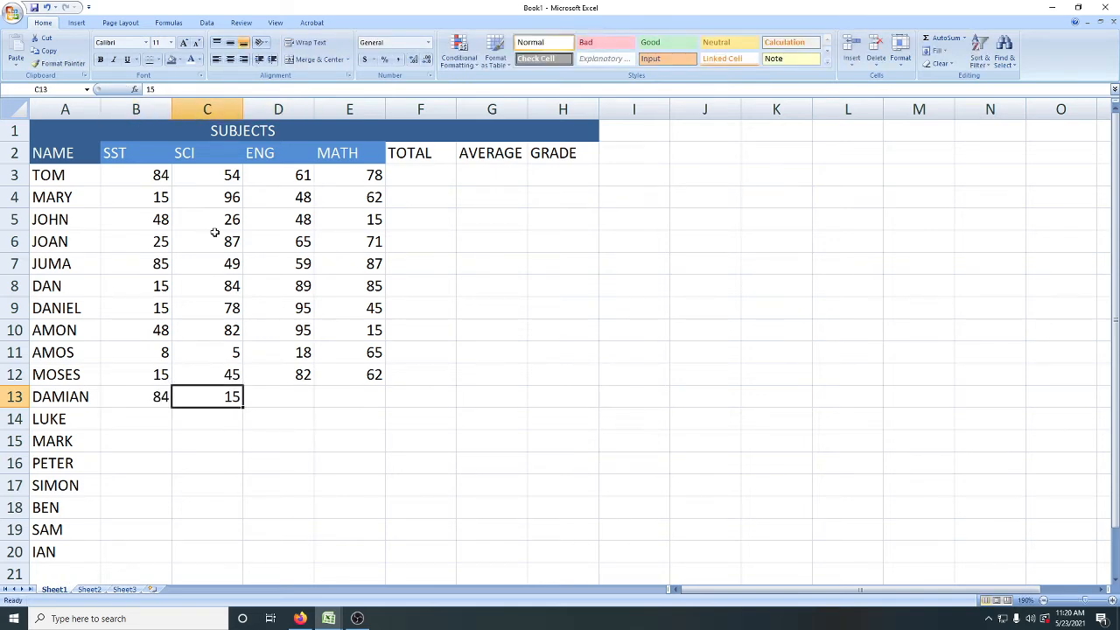
pyautogui.write('26')
pyautogui.press('Tab')
pyautogui.write('46')
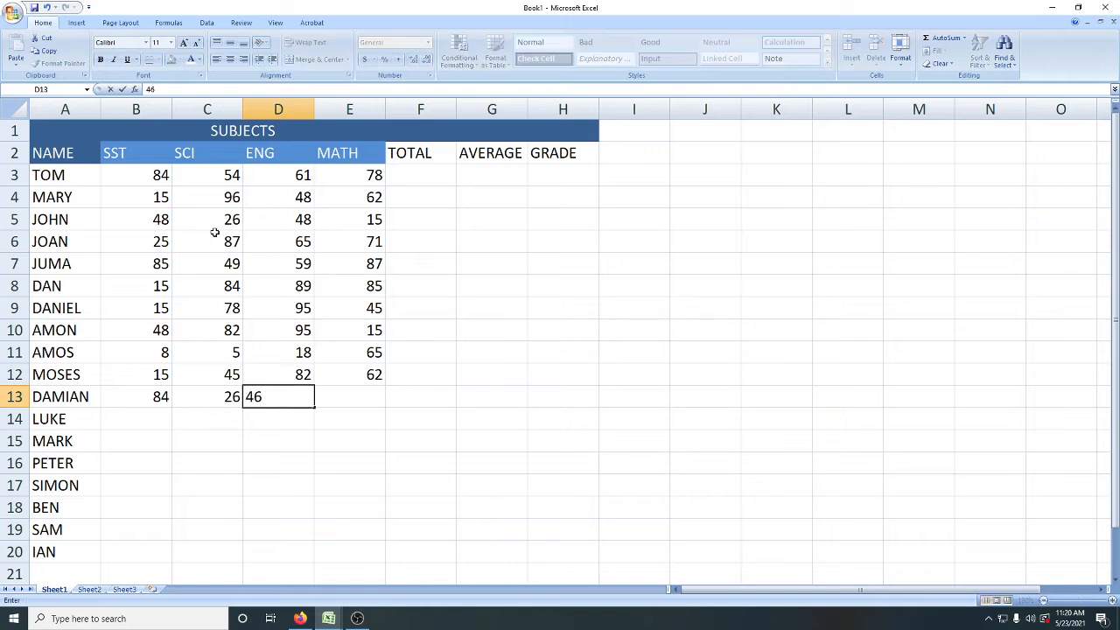
pyautogui.press('Tab')
pyautogui.write('45')
pyautogui.press('Tab')
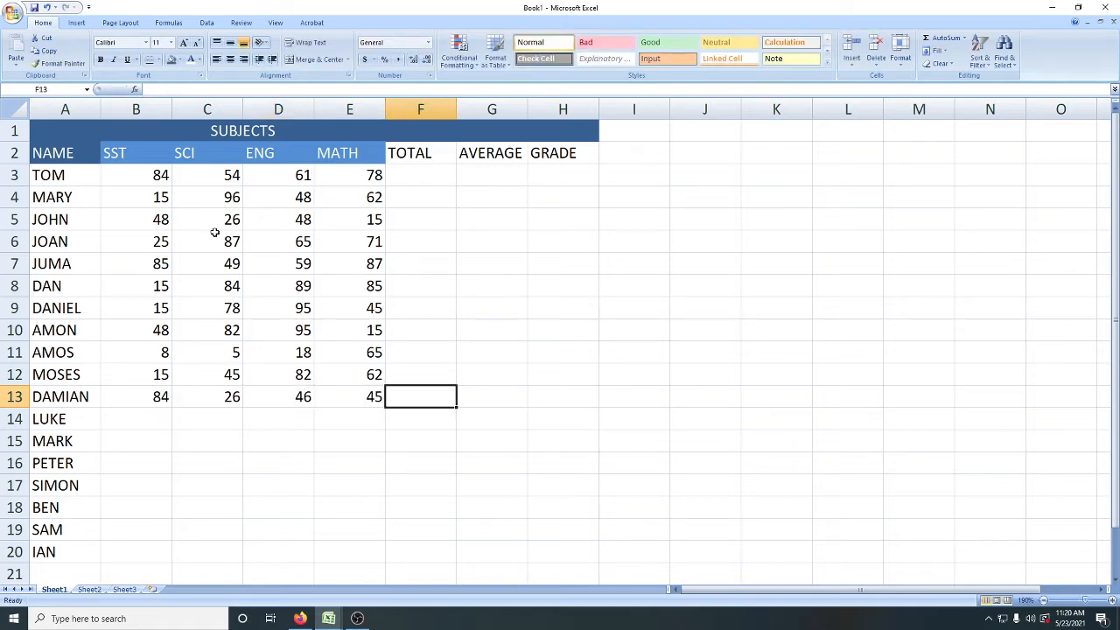
pyautogui.press('Return')
# Step: Enter the twelfth student's marks in B14:E14: SST 15, SCI 26, ENG 84 and MATH 15
pyautogui.write('15')
pyautogui.press('Tab')
pyautogui.write('26')
pyautogui.press('Tab')
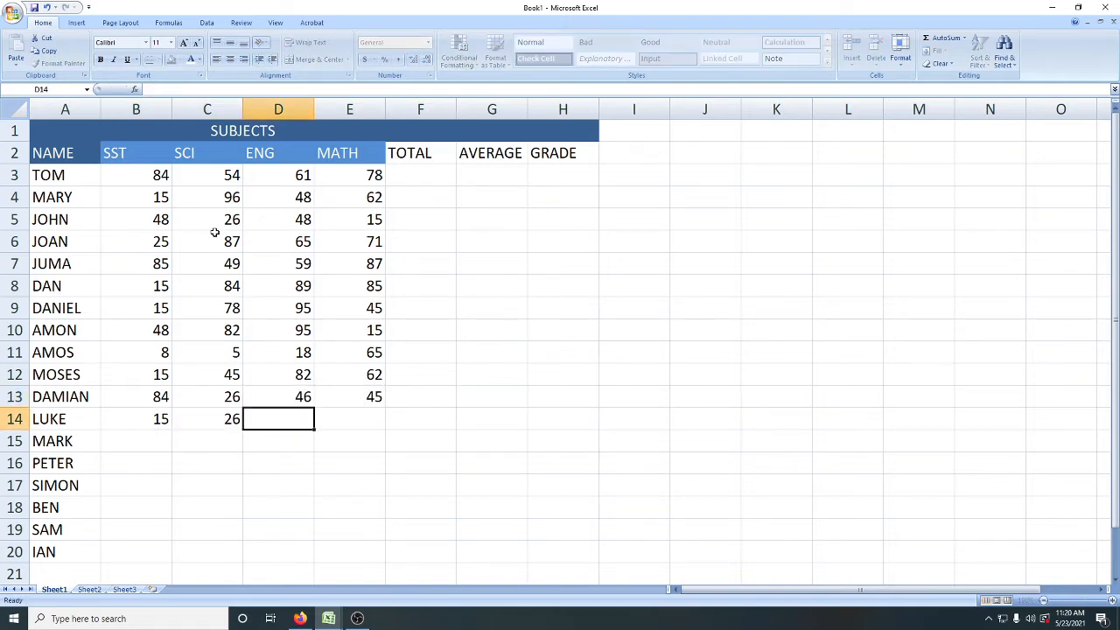
pyautogui.write('84')
pyautogui.press('Tab')
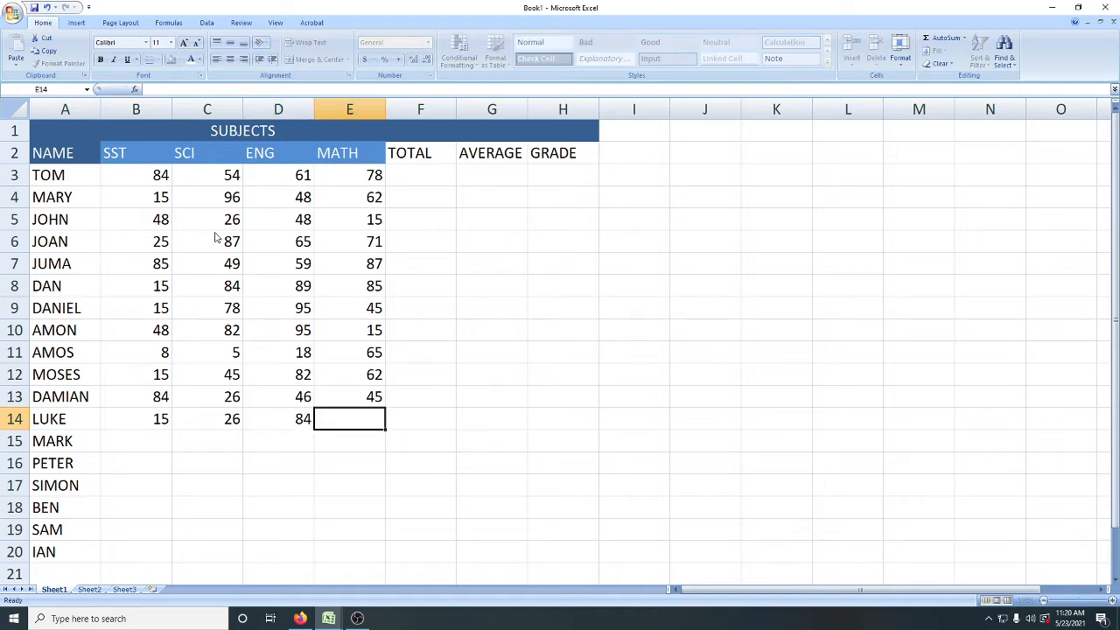
pyautogui.write('15')
pyautogui.press('Tab')
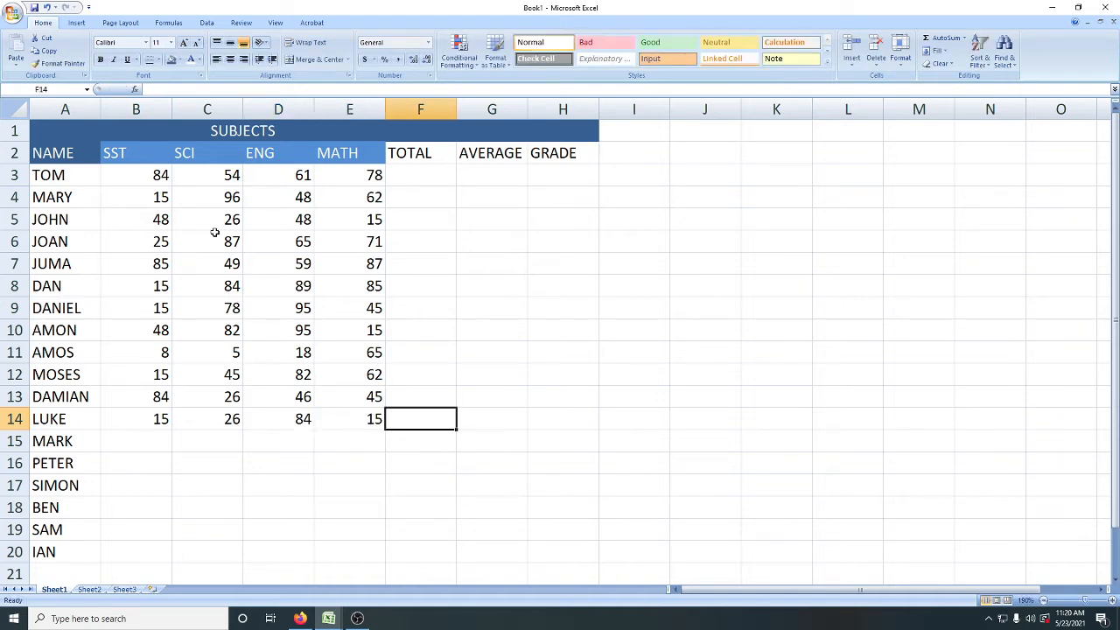
pyautogui.press('Return')
# Step: Enter the thirteenth student's marks in B15:E15: SST 14, SCI 25, ENG 45 and MATH 65
pyautogui.write('14')
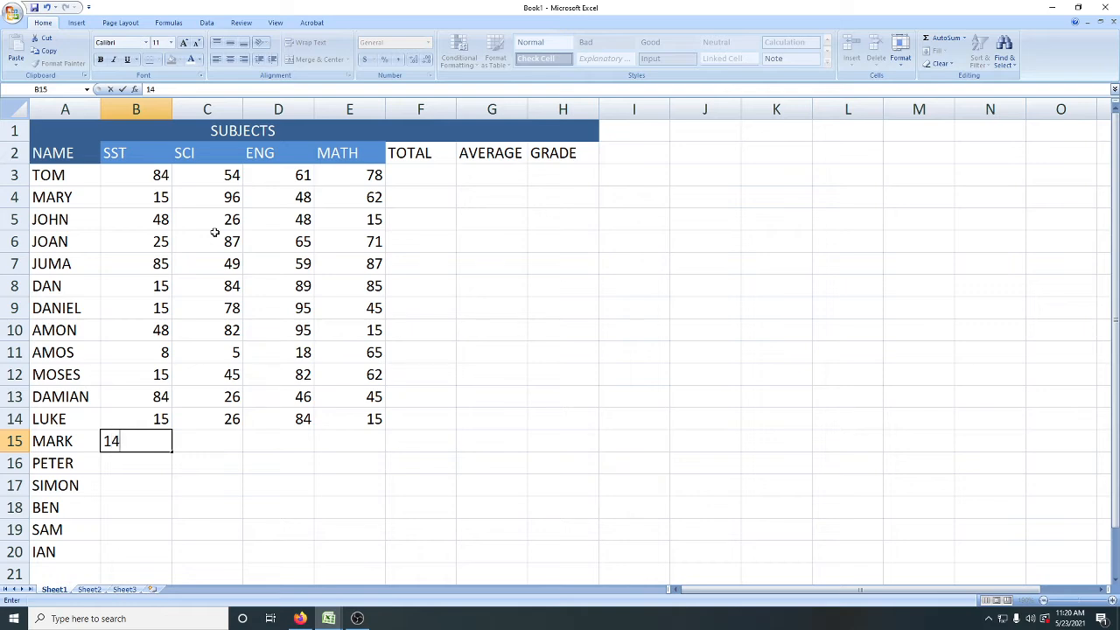
pyautogui.press('Tab')
pyautogui.write('25')
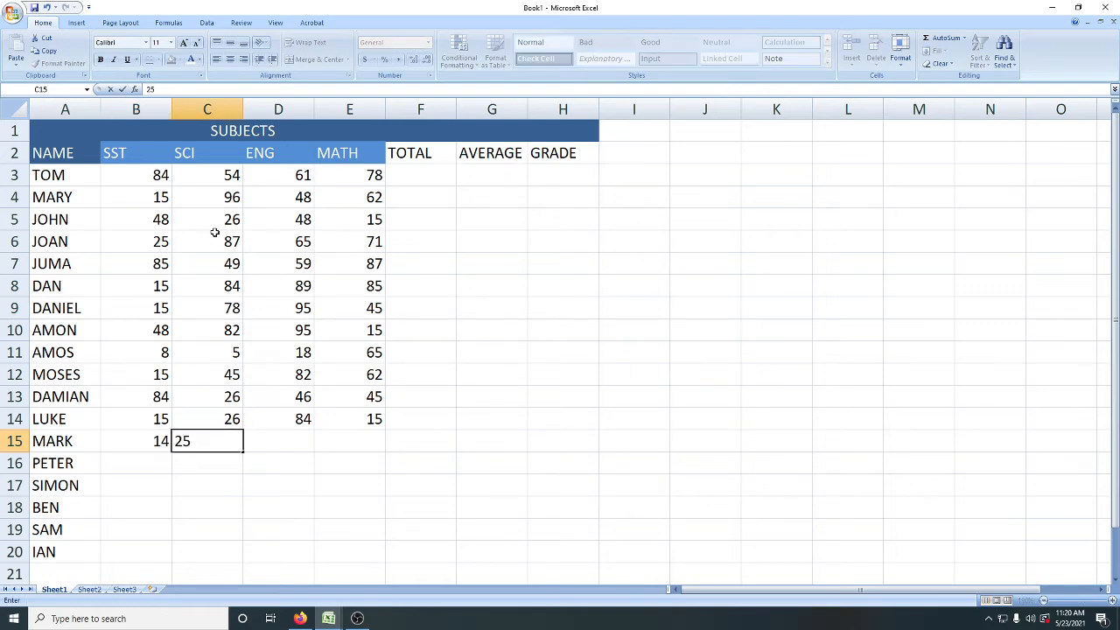
pyautogui.press('Tab')
pyautogui.write('45')
pyautogui.press('Tab')
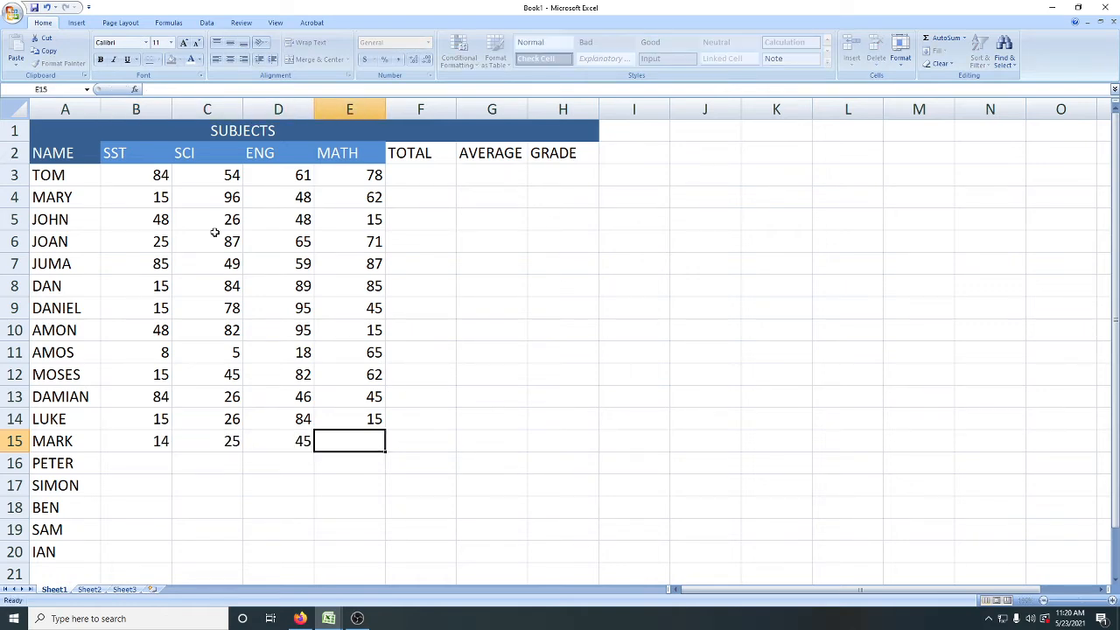
pyautogui.write('65')
pyautogui.press('Tab')
pyautogui.write('15')
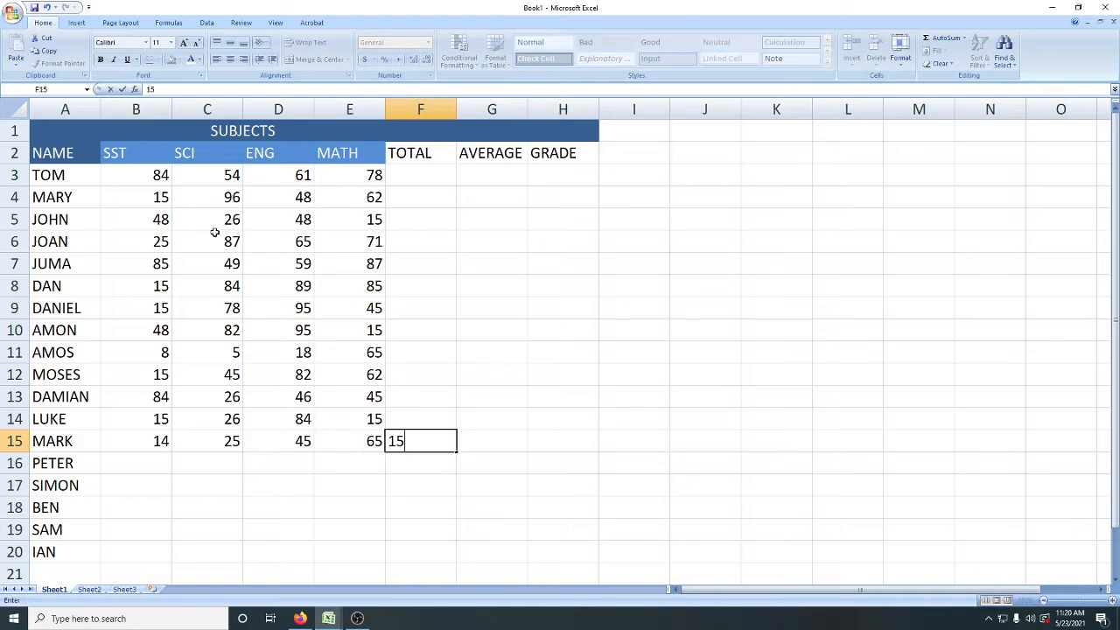
pyautogui.press('BackSpace')
pyautogui.press('BackSpace')
# Step: Enter the fourteenth student's marks in B16:E16: SST 15, SCI 84, ENG 29 and MATH 5
pyautogui.press('Return')
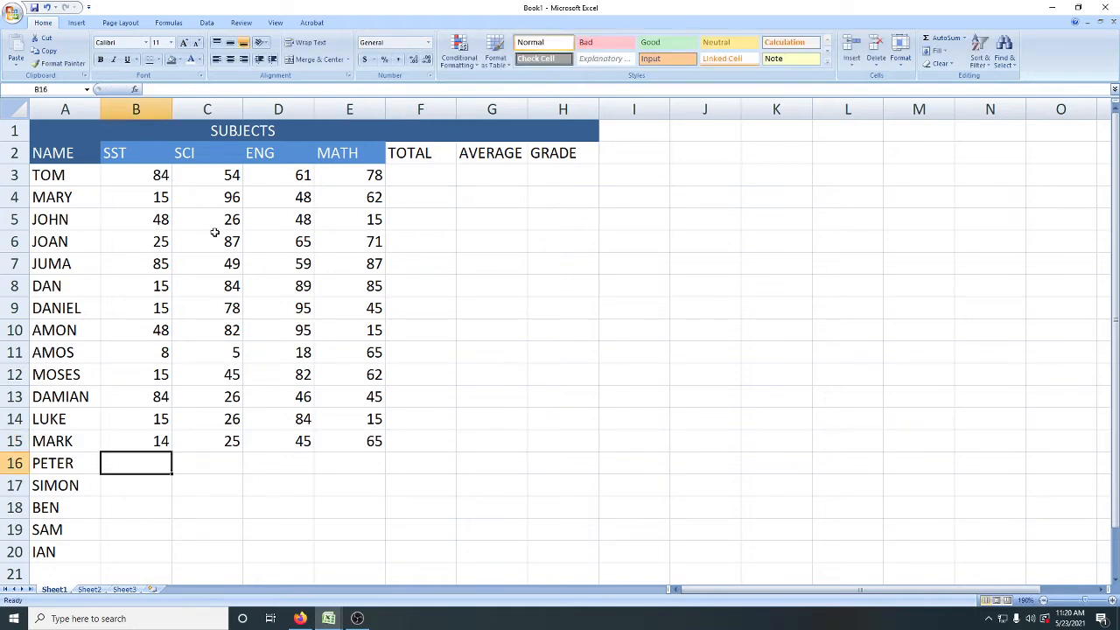
pyautogui.write('15')
pyautogui.press('Tab')
pyautogui.write('84')
pyautogui.press('Tab')
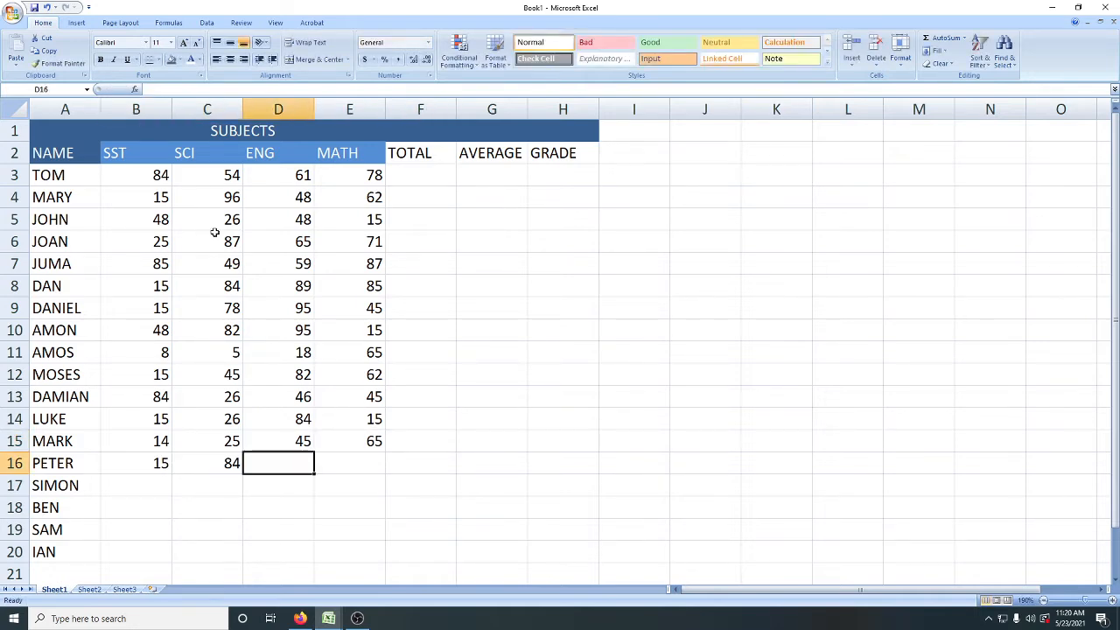
pyautogui.write('29')
pyautogui.press('Tab')
pyautogui.write('5')
pyautogui.press('Tab')
pyautogui.write('48')
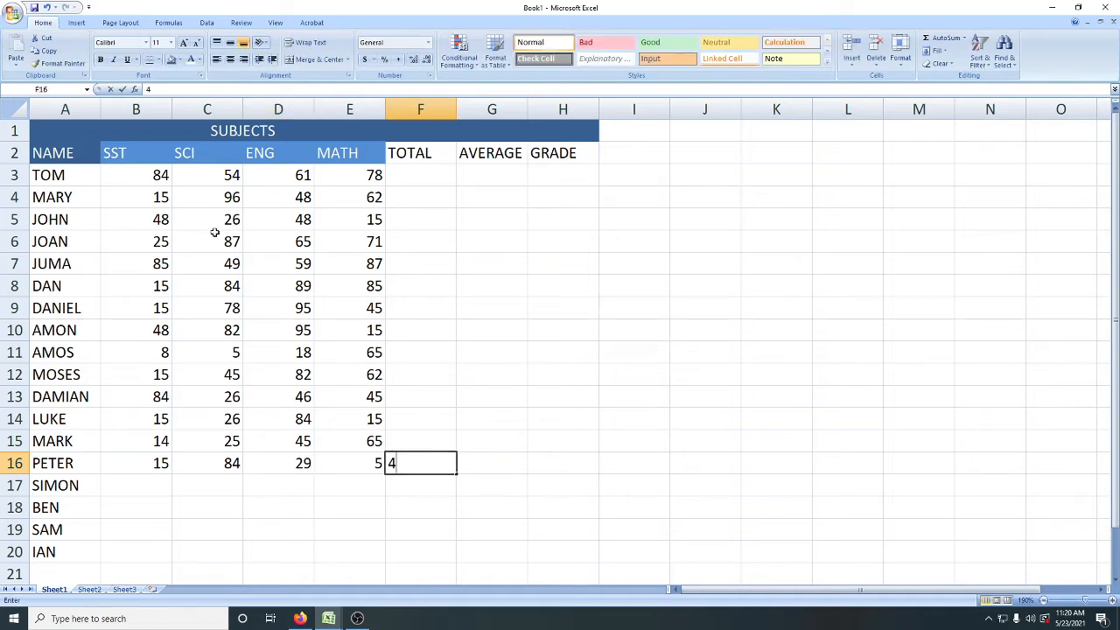
pyautogui.press('Tab')
pyautogui.hotkey('shift', 'Tab')
pyautogui.press('BackSpace')
# Step: Discard the stray entry in F16 and move to the fifteenth student's SST cell, B17
pyautogui.hotkey('shift', 'Tab')
pyautogui.press('Left')
pyautogui.press('Left')
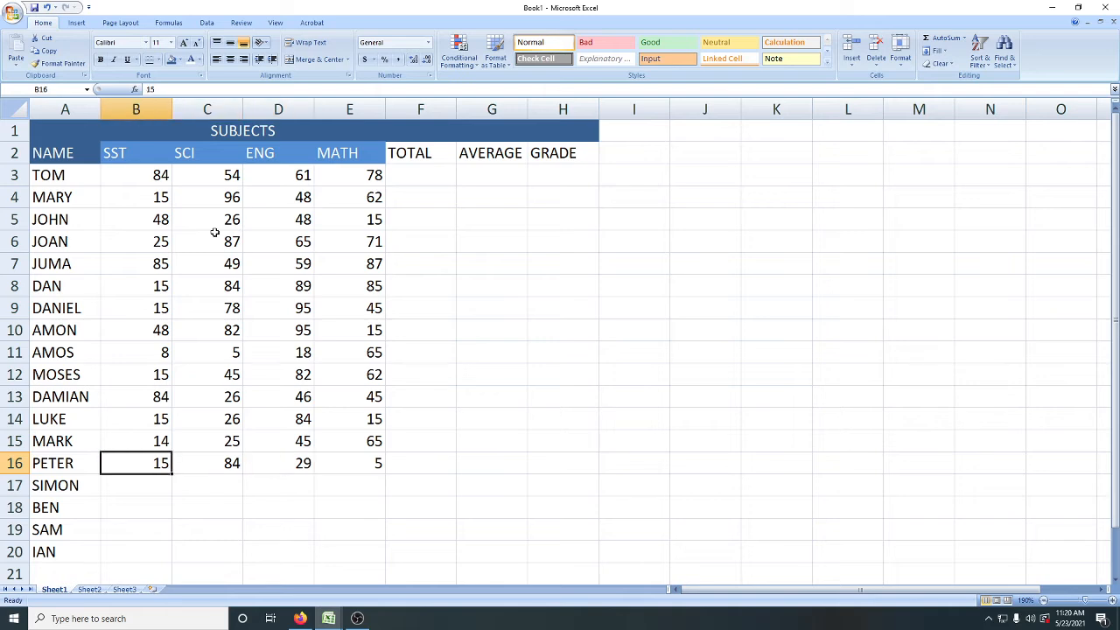
pyautogui.press('Down')
pyautogui.write('158')
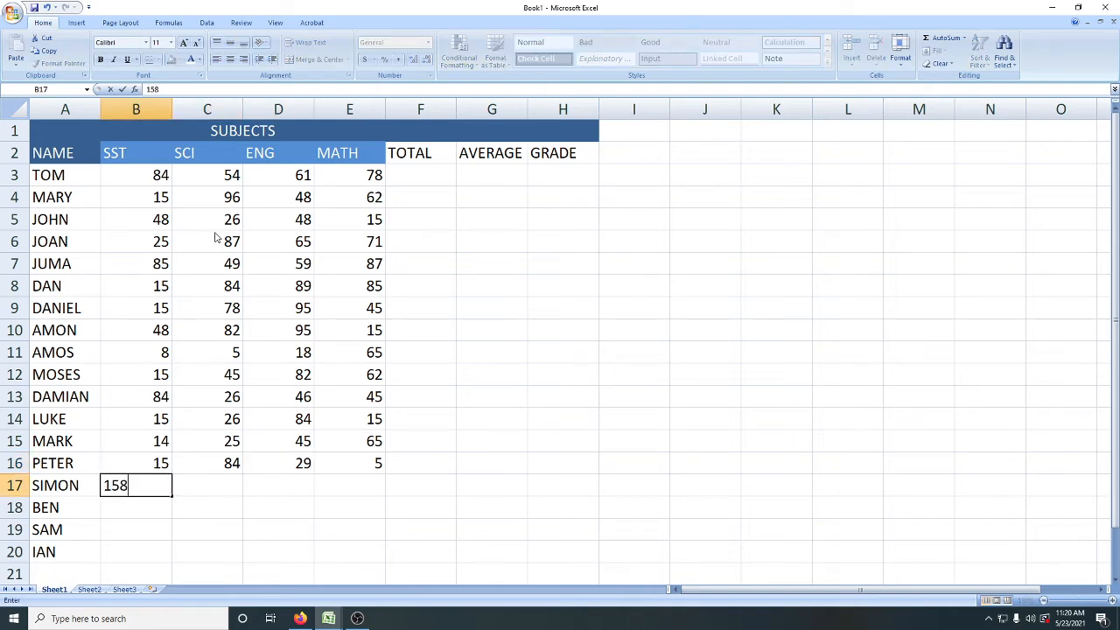
pyautogui.press('Tab')
pyautogui.press('Return')
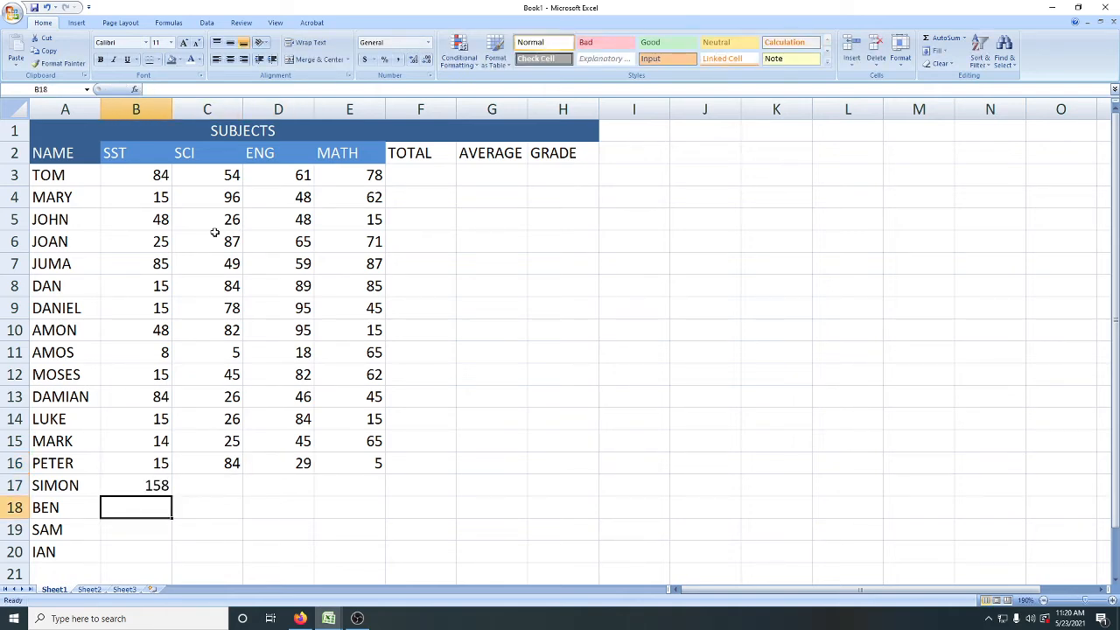
pyautogui.press('Up')
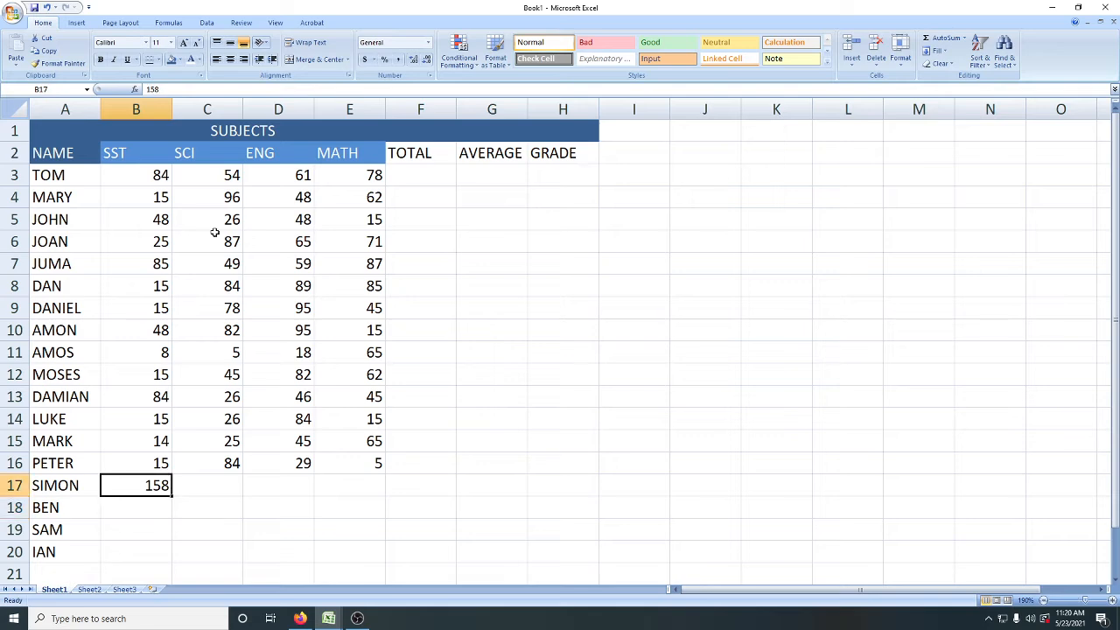
pyautogui.press('Delete')
# Step: Enter the fifteenth student's marks in B17:E17: SST 84, SCI 56, ENG 15 and MATH 18
pyautogui.write('84')
pyautogui.press('Tab')
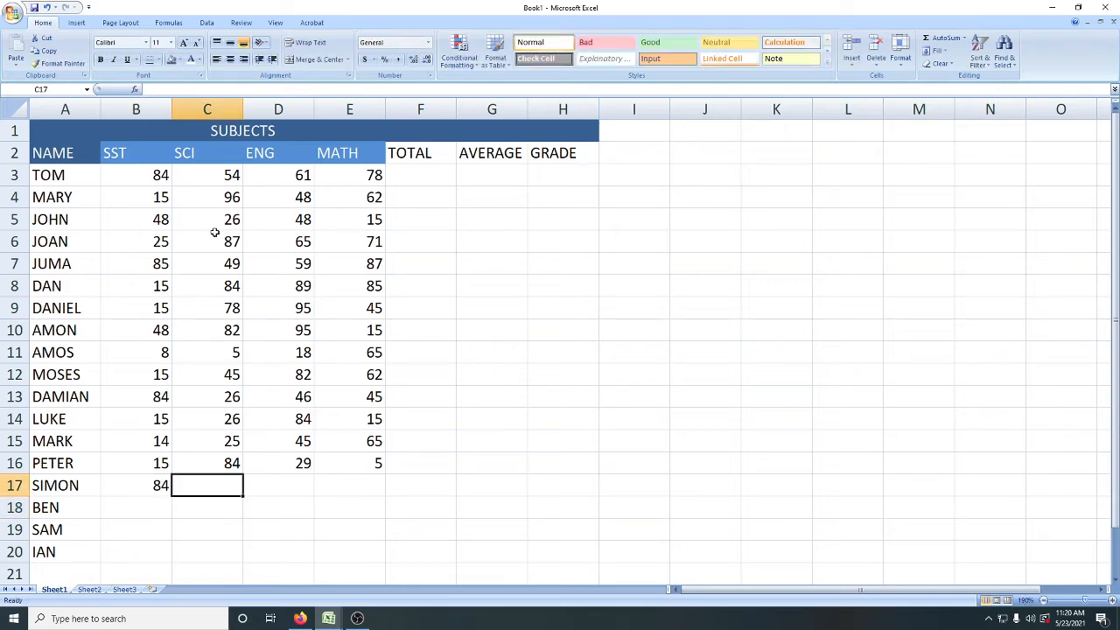
pyautogui.write('56')
pyautogui.press('Tab')
pyautogui.write('15')
pyautogui.press('Tab')
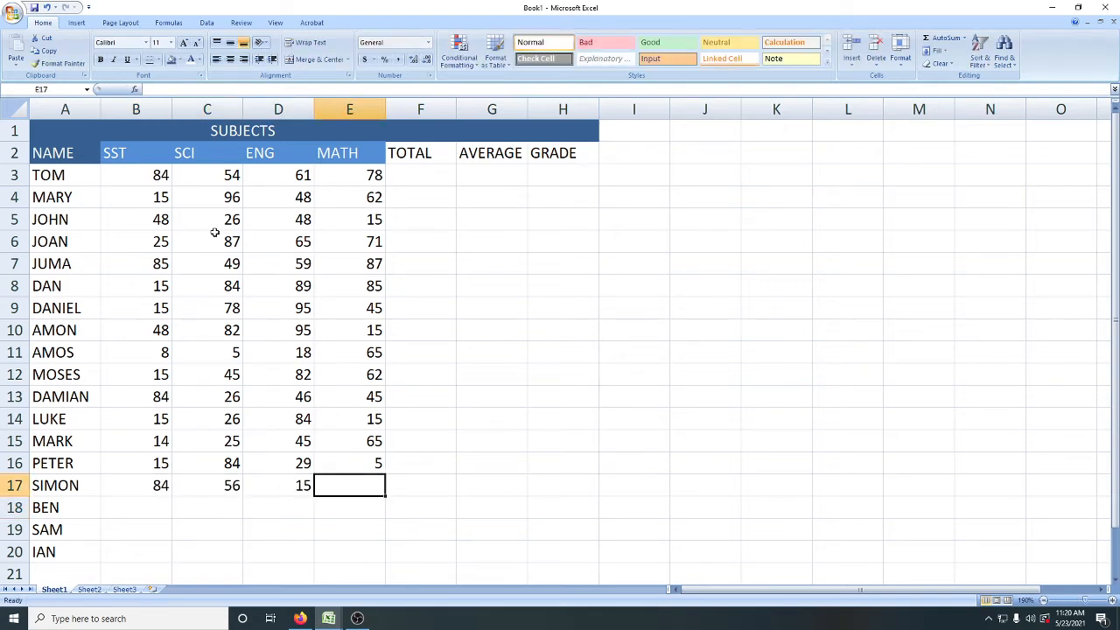
pyautogui.write('18')
pyautogui.press('Tab')
pyautogui.press('Return')
# Step: Enter the sixteenth student's marks in B18:E18: SST 15, SCI 48, ENG 89 and MATH 78
pyautogui.write('15')
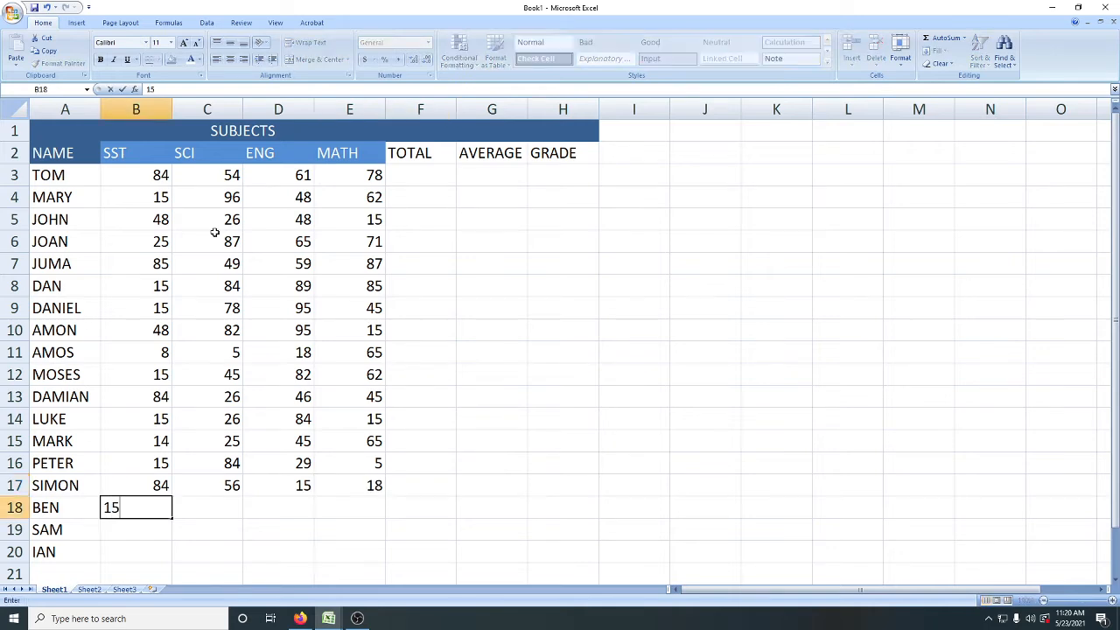
pyautogui.press('Tab')
pyautogui.write('48')
pyautogui.press('Tab')
pyautogui.write('8')
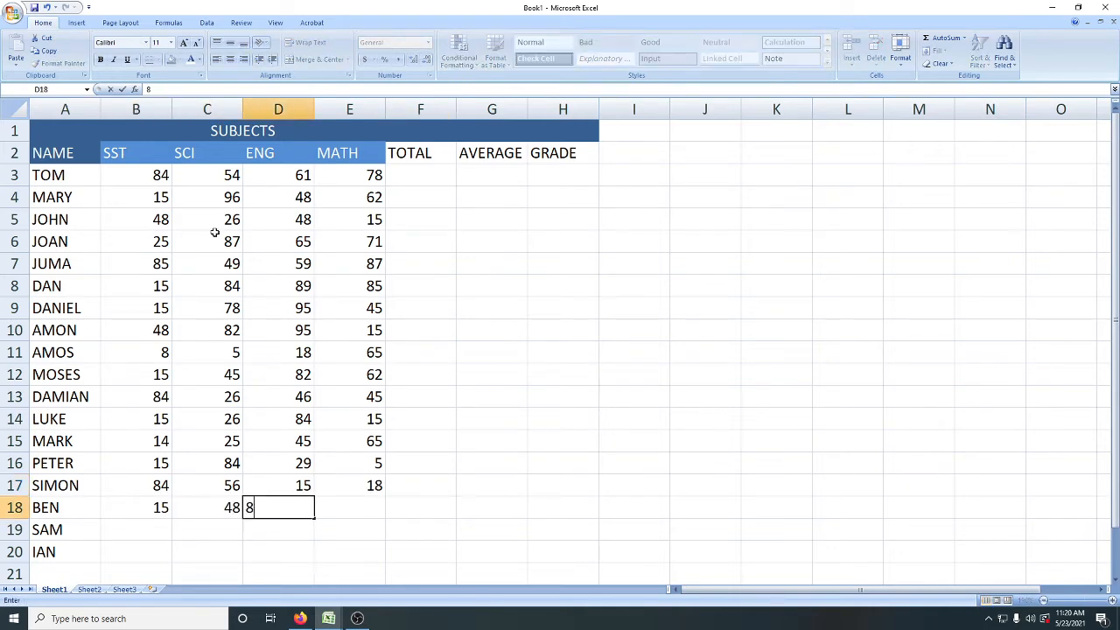
pyautogui.write('9')
pyautogui.press('Tab')
pyautogui.write('78')
pyautogui.press('Tab')
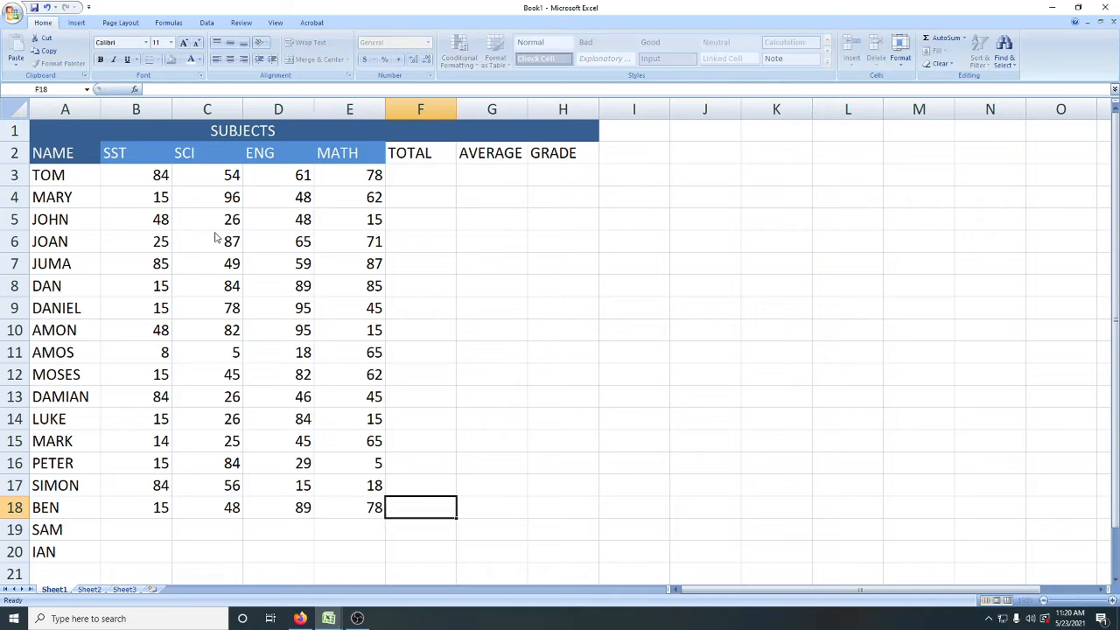
pyautogui.press('Return')
# Step: Enter the seventeenth student's marks in B19:E19: SST 15, SCI 45, ENG 78 and MATH 18
pyautogui.write('15')
pyautogui.press('Tab')
pyautogui.write('45')
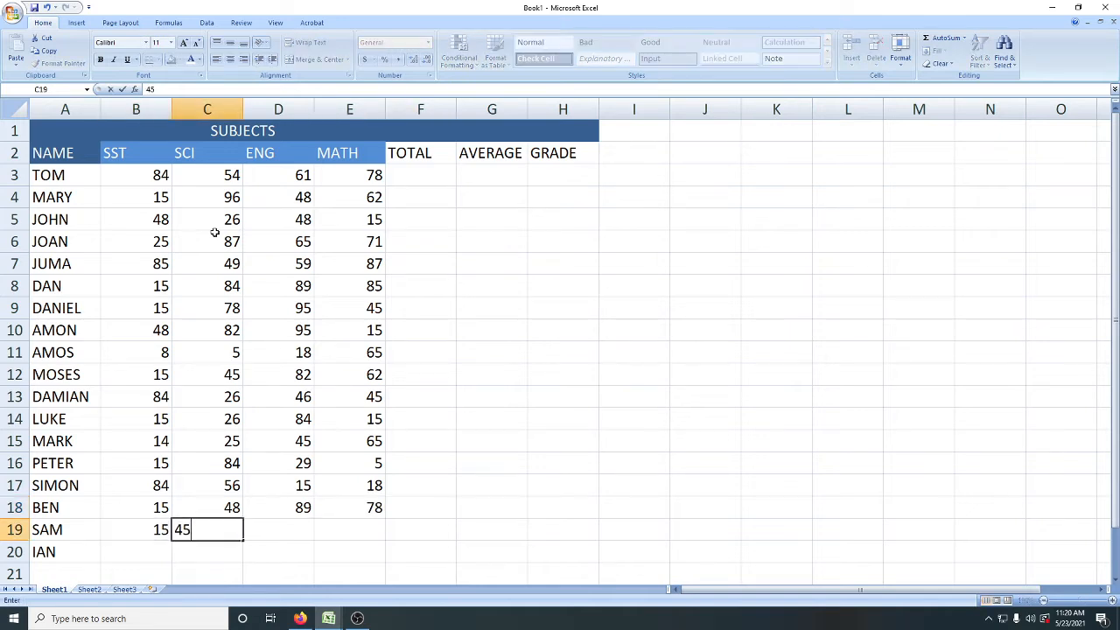
pyautogui.press('Tab')
pyautogui.write('78')
pyautogui.press('Tab')
pyautogui.write('18')
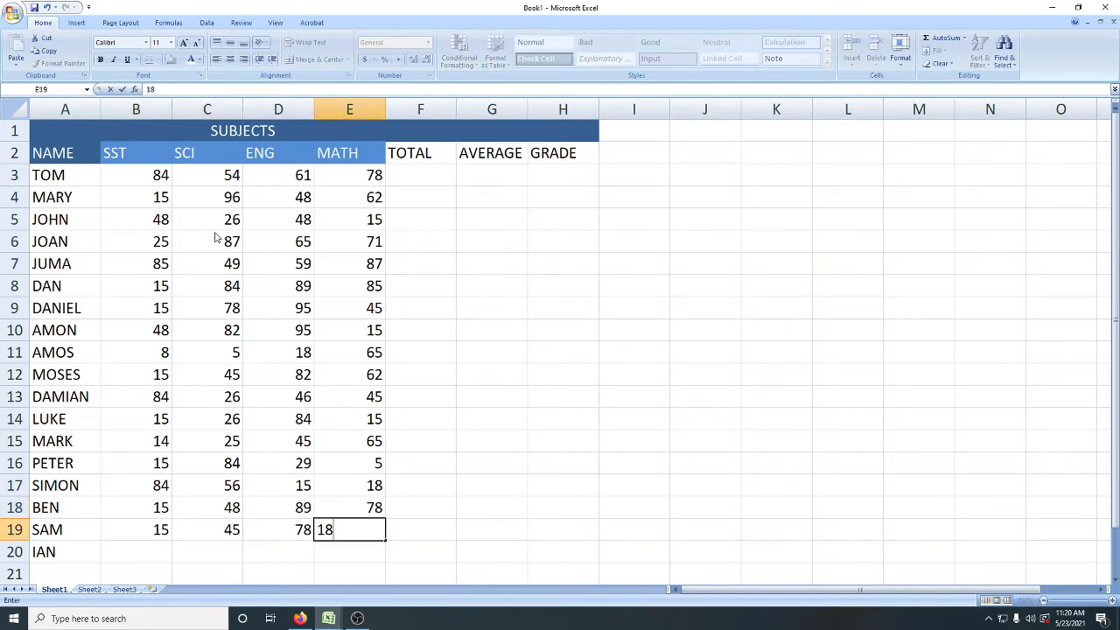
pyautogui.press('Tab')
pyautogui.write('6')
pyautogui.press('BackSpace')
pyautogui.press('Return')
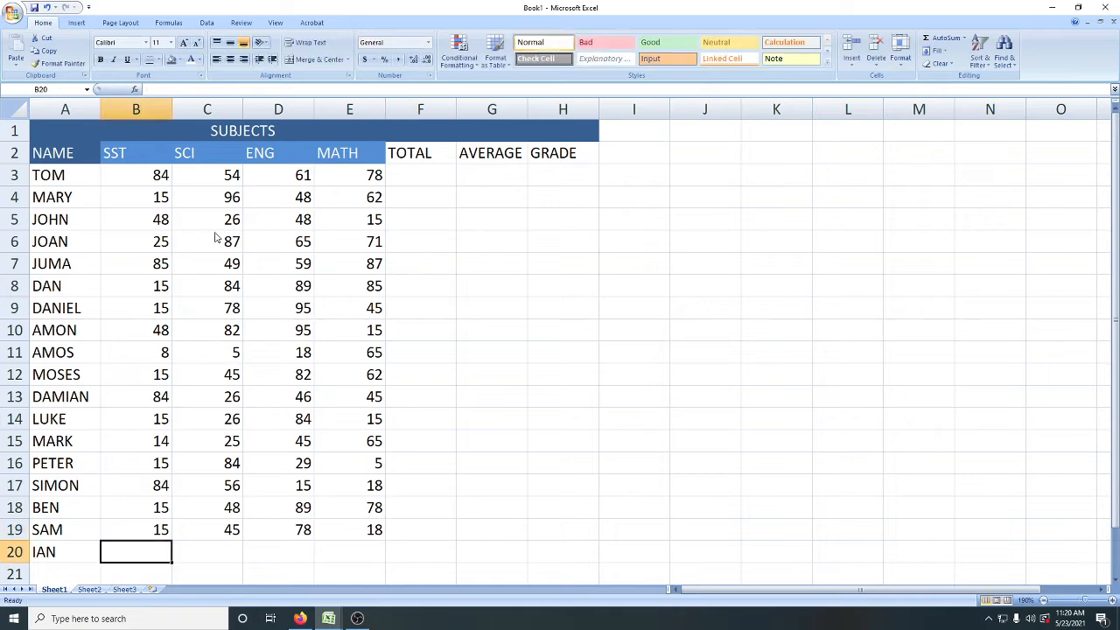
# Step: Enter the eighteenth student's marks in B20:E20: SST 15, SCI 65, ENG 78 and MATH 15
pyautogui.write('15')
pyautogui.press('Tab')
pyautogui.write('65')
pyautogui.press('Tab')
pyautogui.write('78')
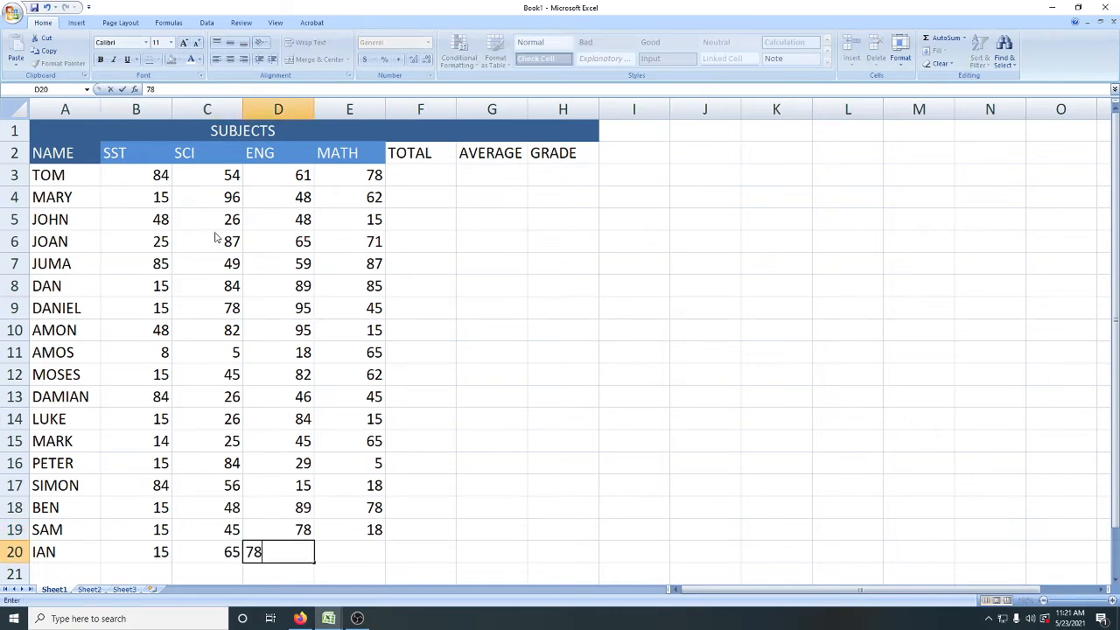
pyautogui.press('Tab')
pyautogui.write('15')
pyautogui.press('Tab')
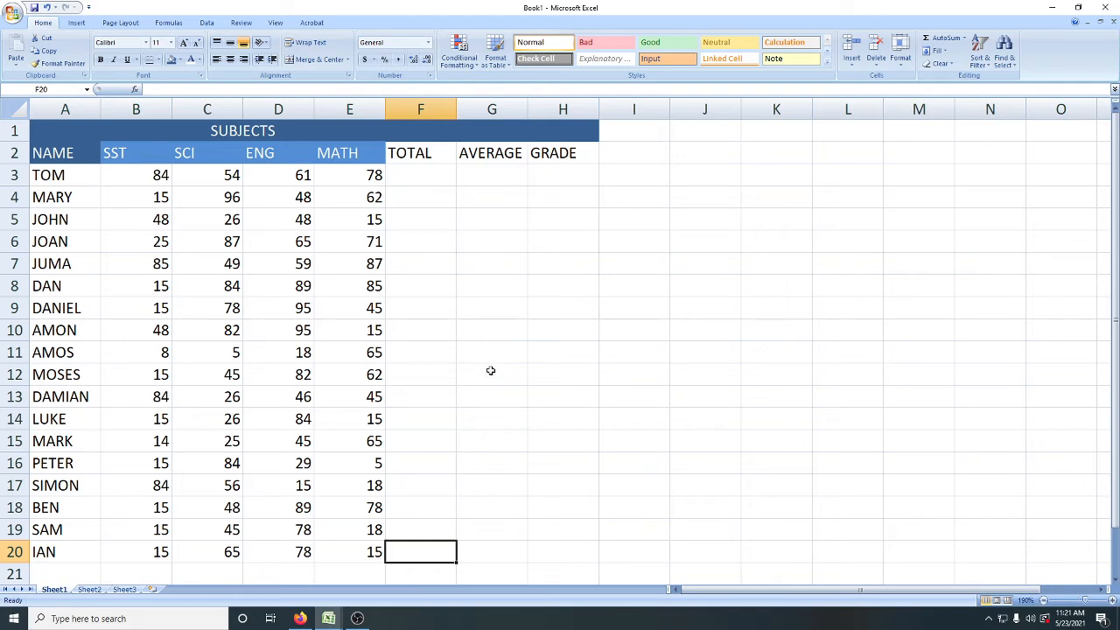
# Step: Start inserting a function in the first student's TOTAL cell, F3, and list functions of the All category
pyautogui.click(406, 173)
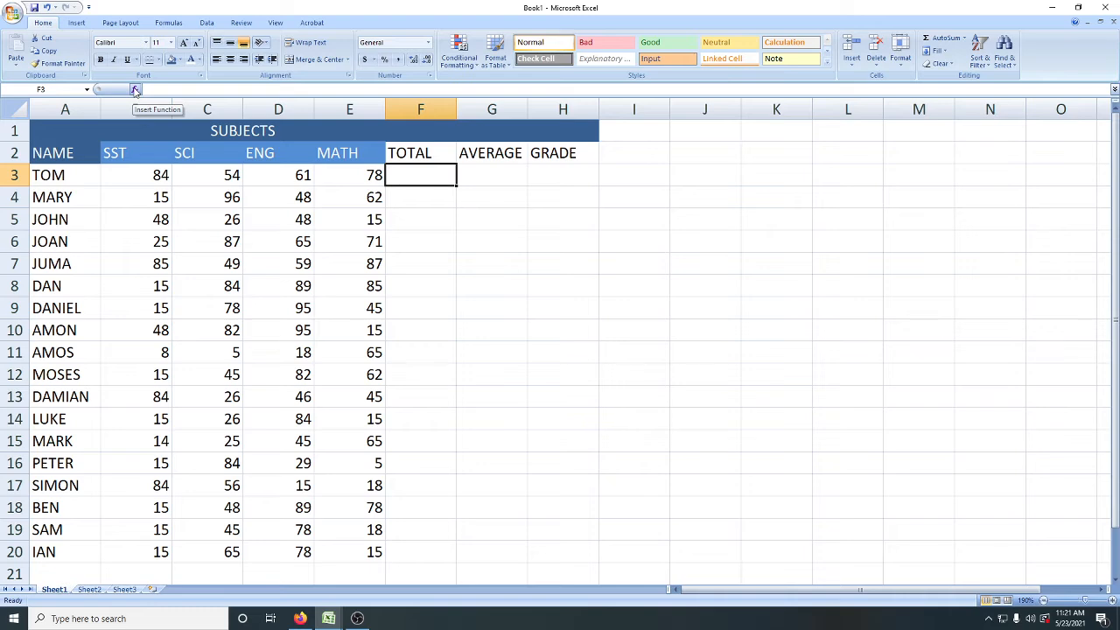
pyautogui.click(169, 22)
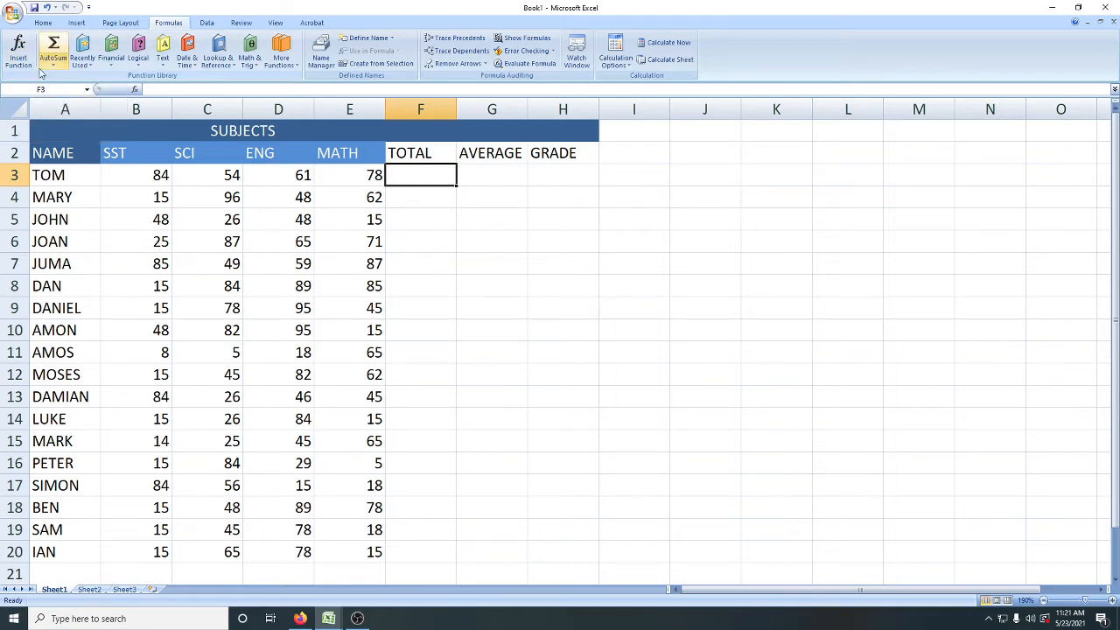
pyautogui.click(43, 23)
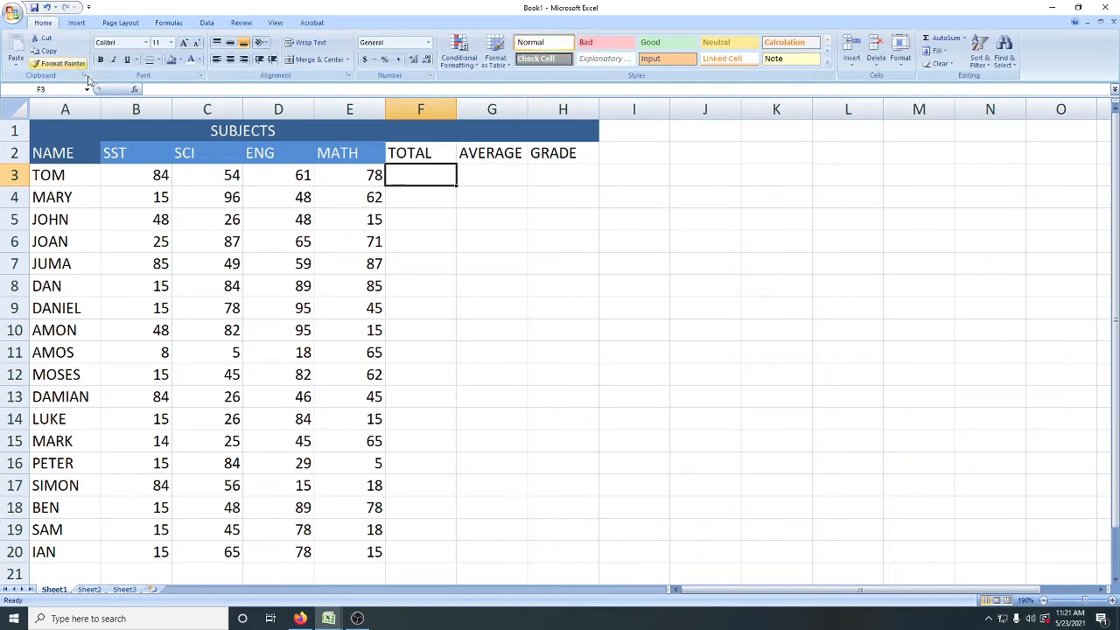
pyautogui.click(135, 90)
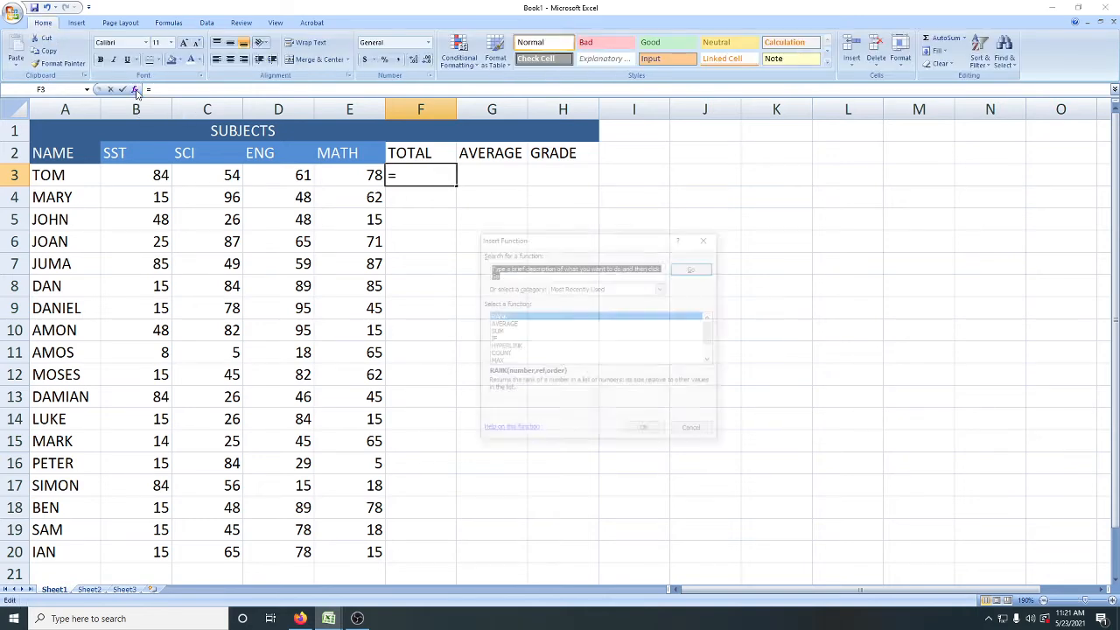
pyautogui.click(496, 332)
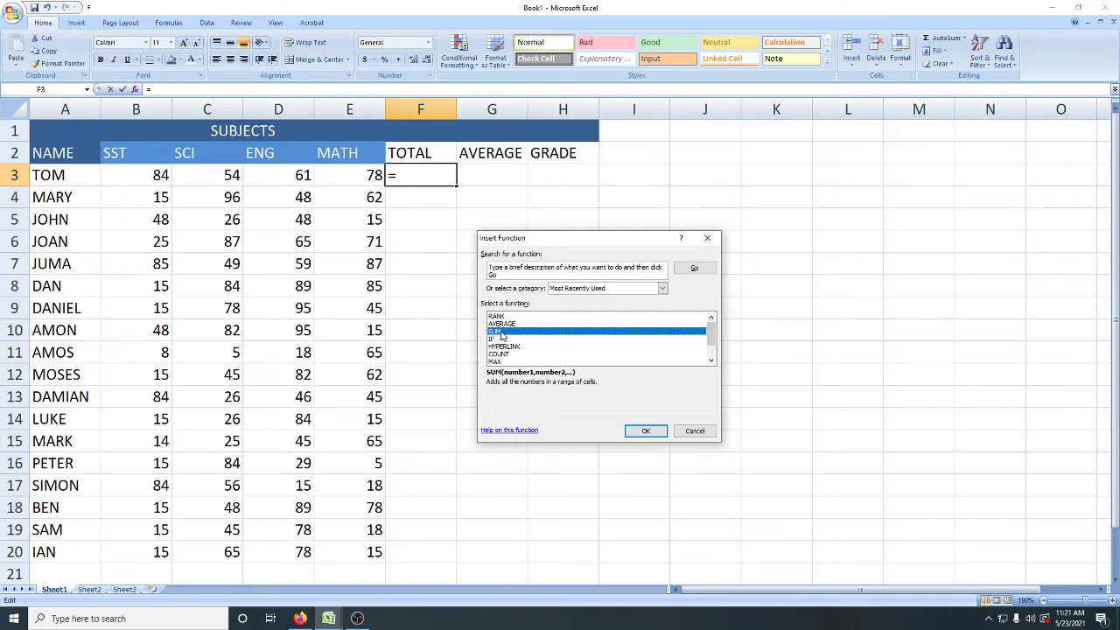
pyautogui.click(663, 290)
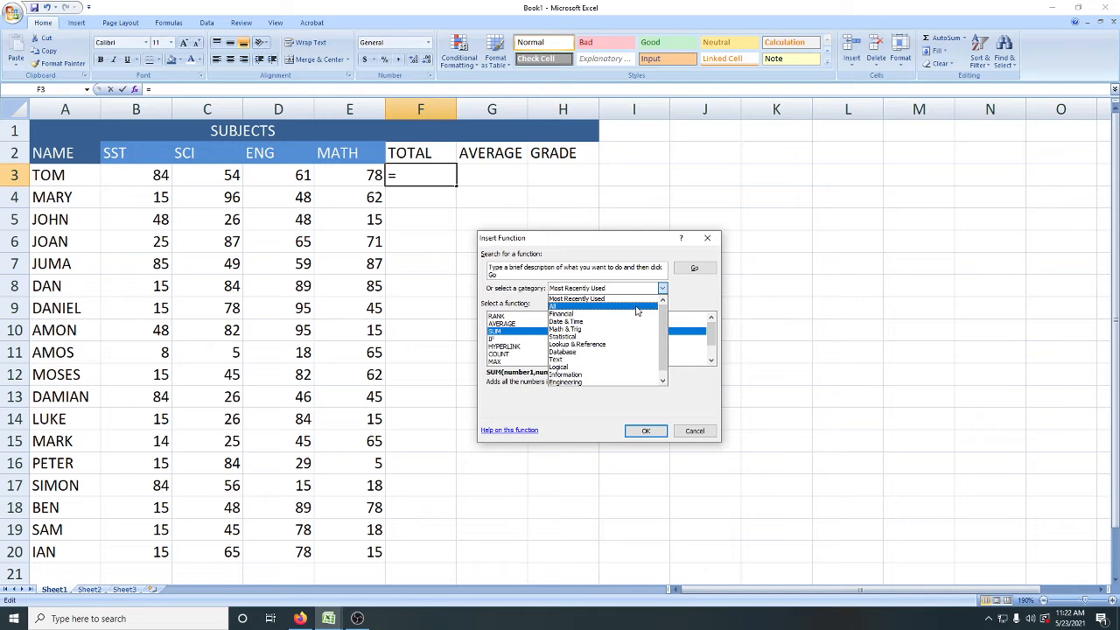
pyautogui.click(637, 310)
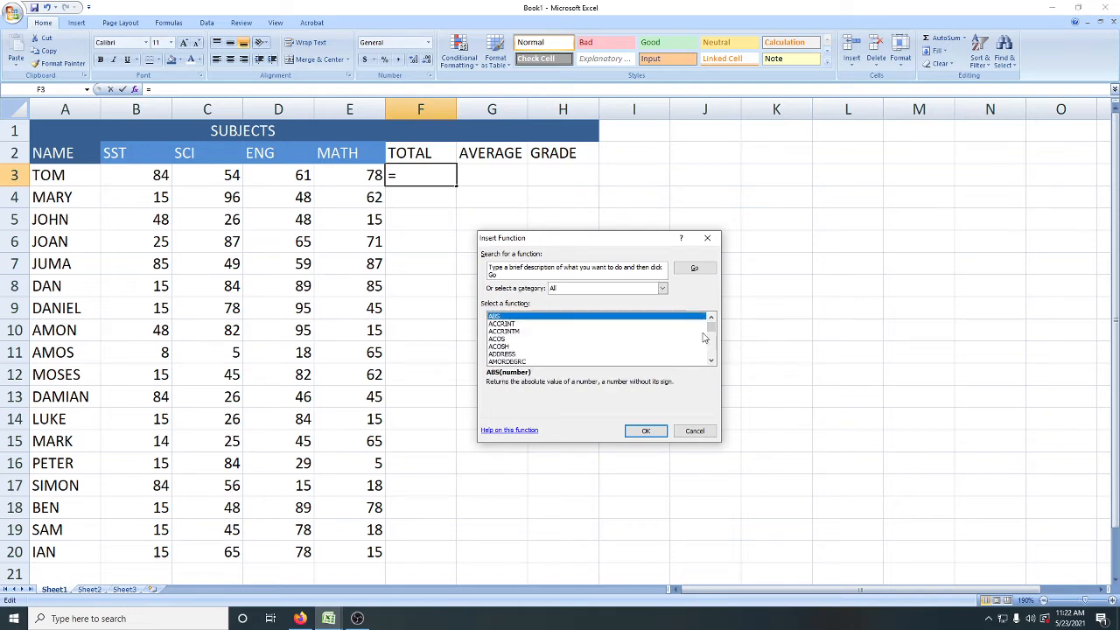
# Step: Find the SUM function in the full function list and insert it into F3
pyautogui.moveTo(712, 332)
pyautogui.mouseDown()
pyautogui.moveTo(712, 361)
pyautogui.moveTo(712, 348)
pyautogui.mouseUp()
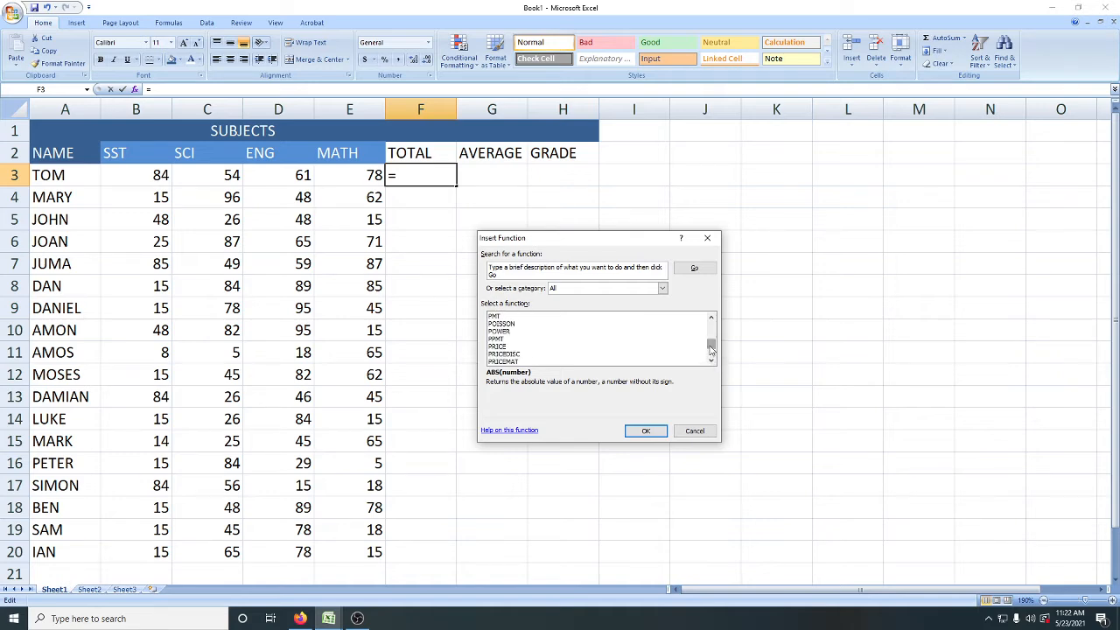
pyautogui.scroll(13, 627, 351)
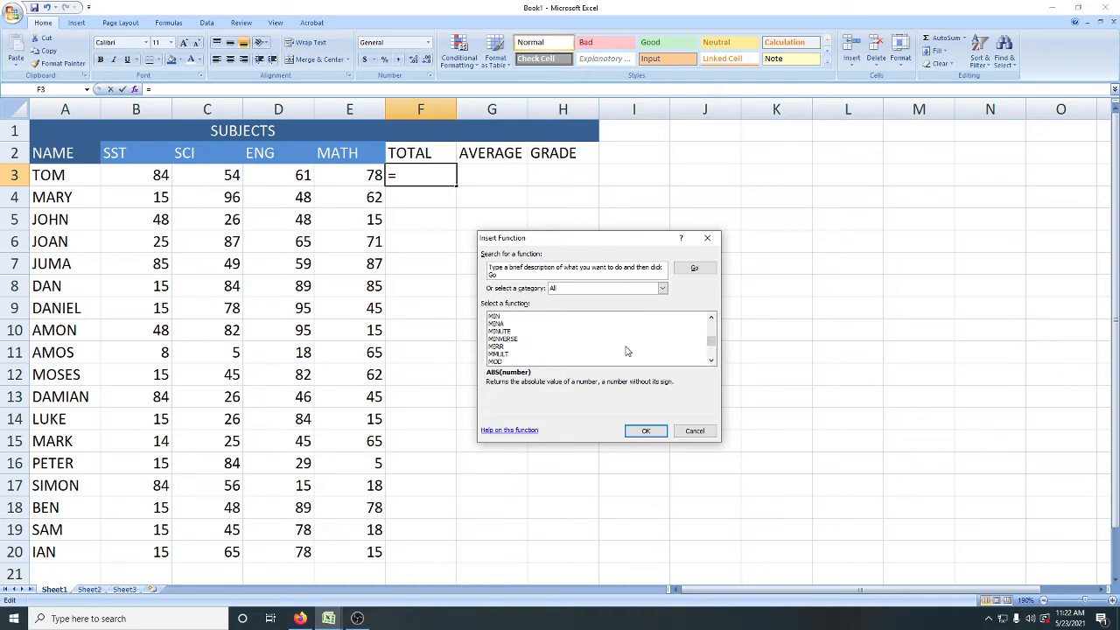
pyautogui.scroll(-17, 627, 350)
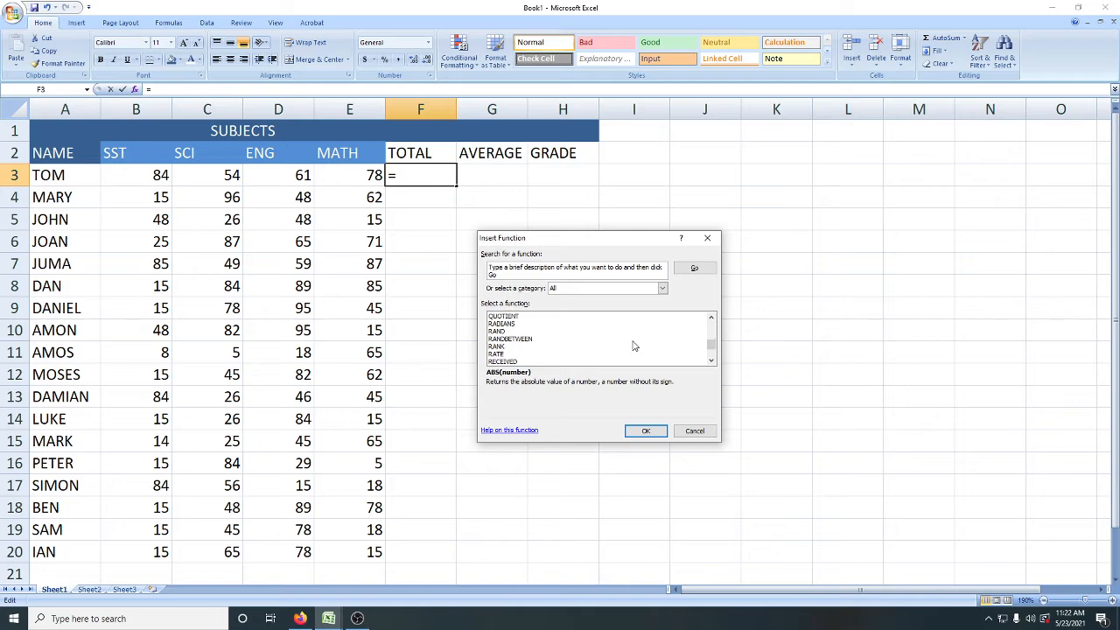
pyautogui.scroll(-5, 634, 347)
pyautogui.click(505, 323)
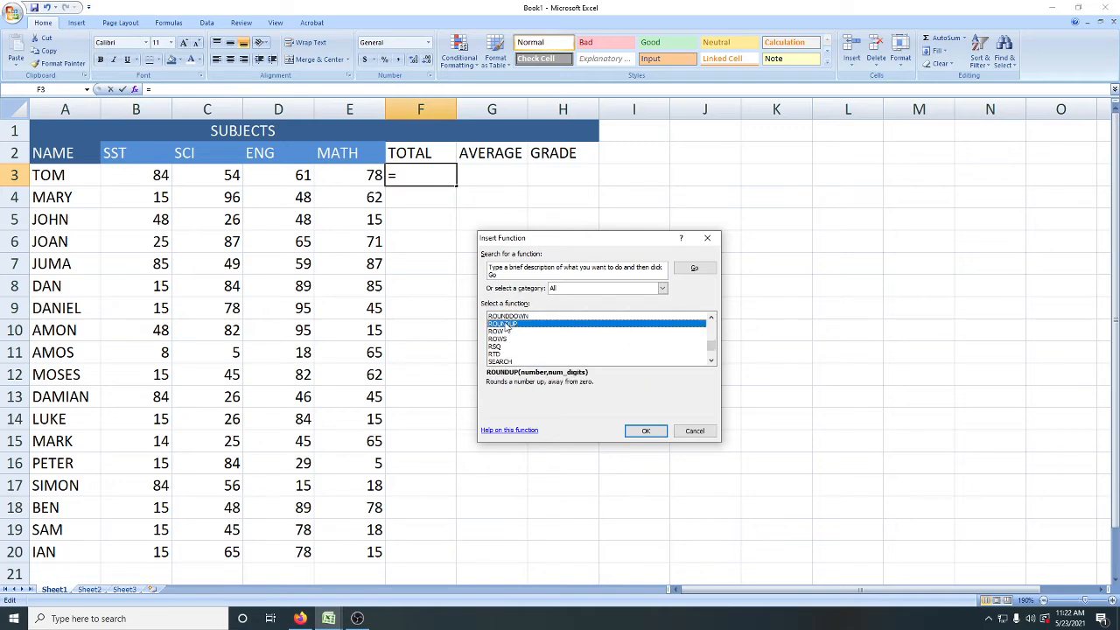
pyautogui.click(635, 359)
pyautogui.press('Down')
pyautogui.press('Down')
pyautogui.press('Down')
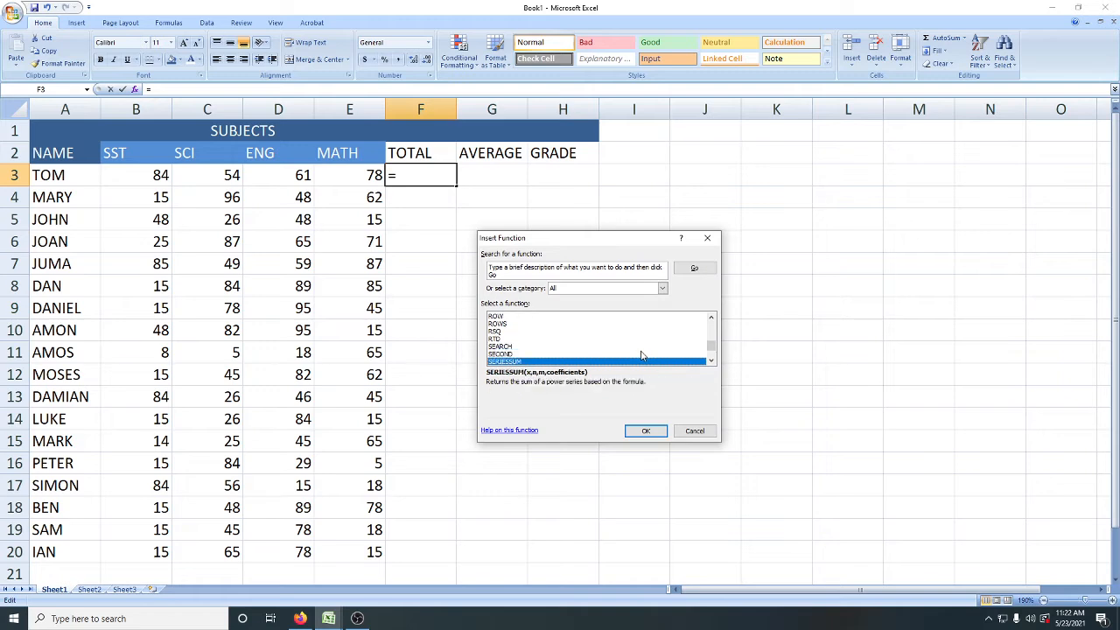
pyautogui.press('Down')
pyautogui.press('Down')
pyautogui.press('Down')
pyautogui.press('Down')
pyautogui.press('Down')
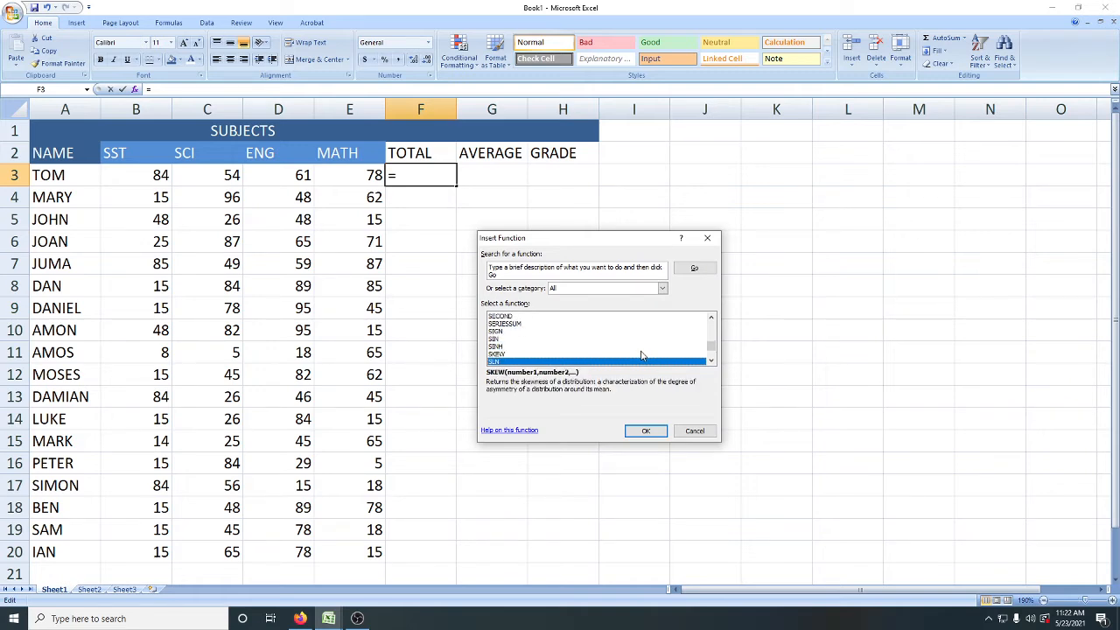
pyautogui.press('Down')
pyautogui.press('Down')
pyautogui.press('Down')
pyautogui.press('Down')
pyautogui.press('Down')
pyautogui.press('Down')
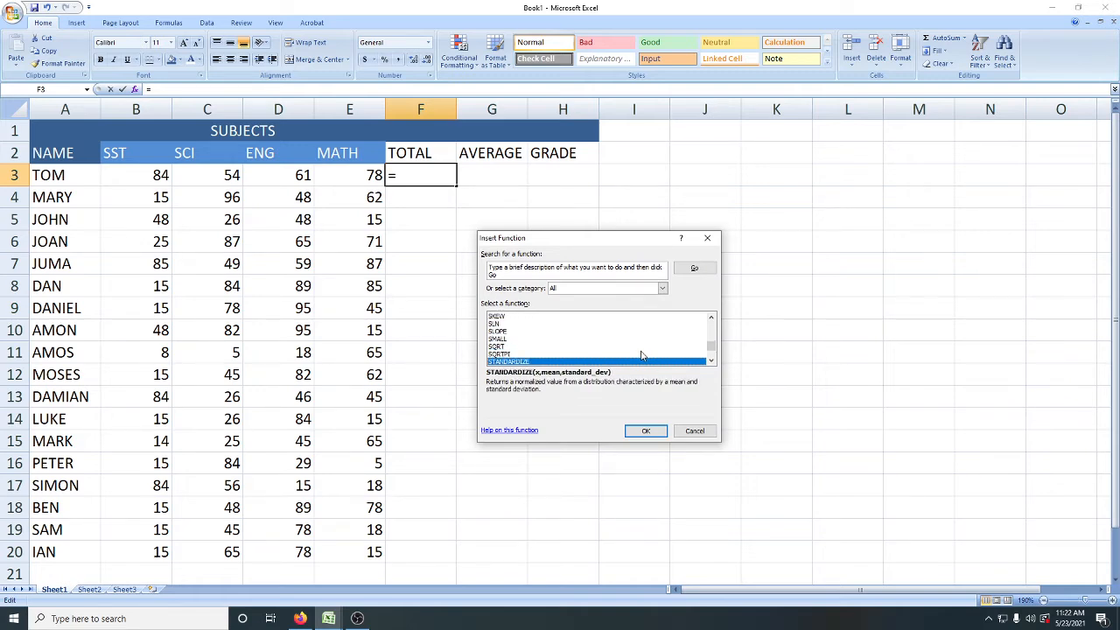
pyautogui.press('Down')
pyautogui.press('Down')
pyautogui.press('Down')
pyautogui.press('Down')
pyautogui.press('Down')
pyautogui.press('Down')
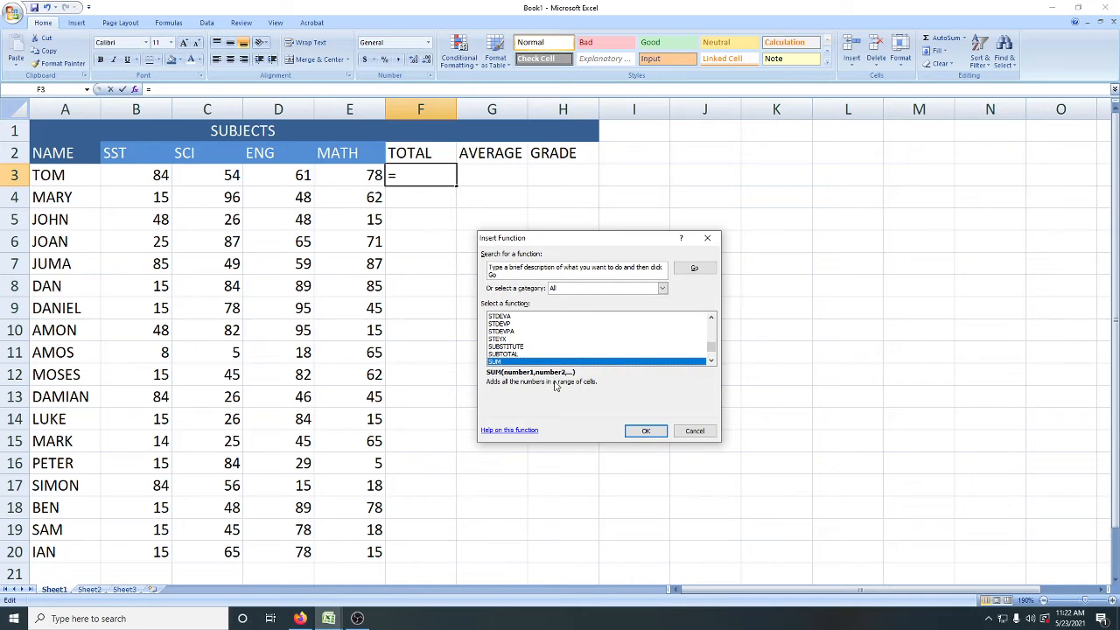
pyautogui.click(646, 431)
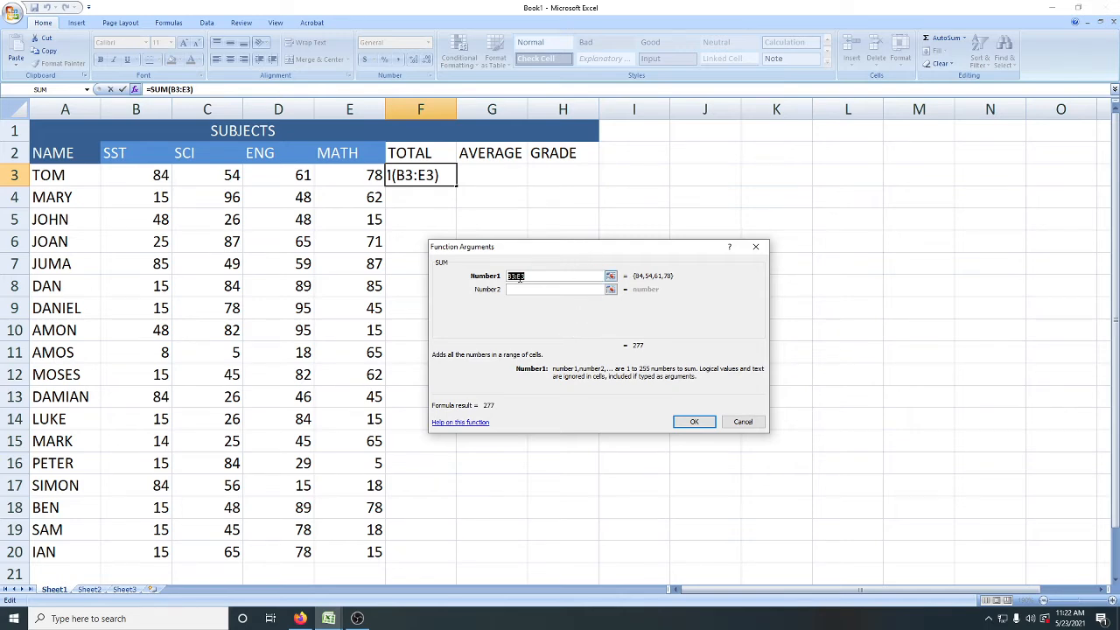
# Step: Set SUM's Number1 argument to the first student's marks, B3:E3, and complete the formula in F3
pyautogui.click(611, 277)
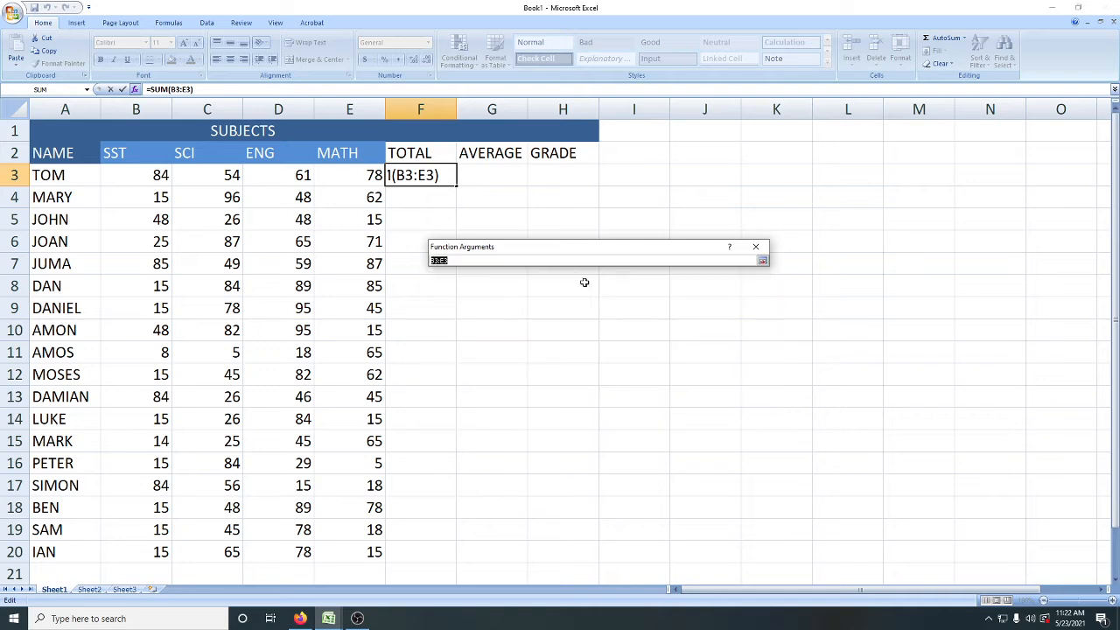
pyautogui.click(135, 176)
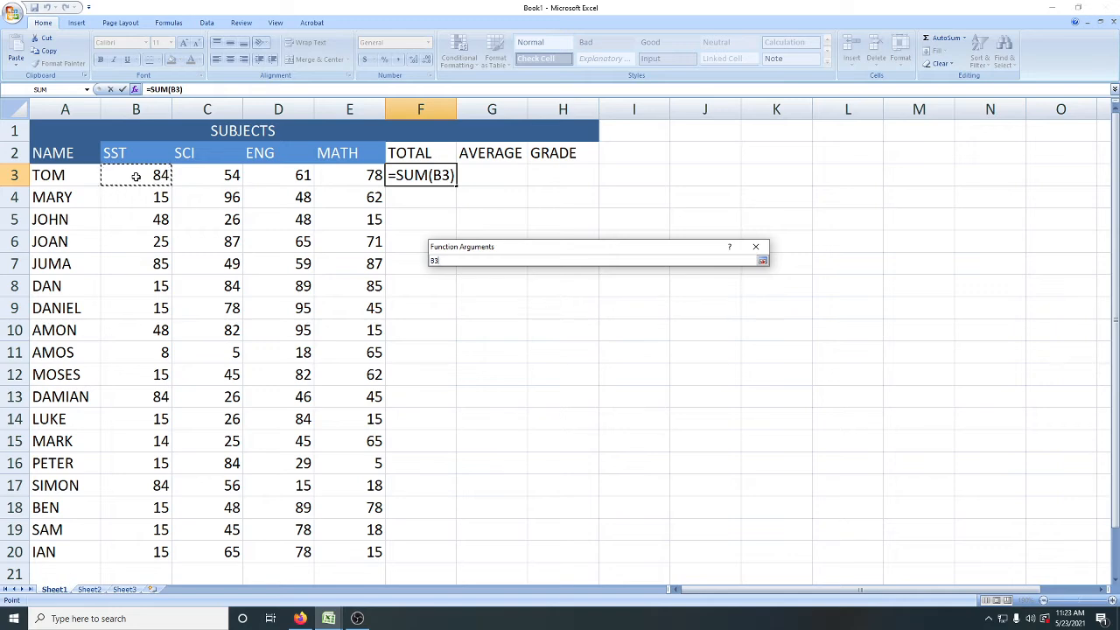
pyautogui.moveTo(150, 175); pyautogui.dragTo(333, 180)
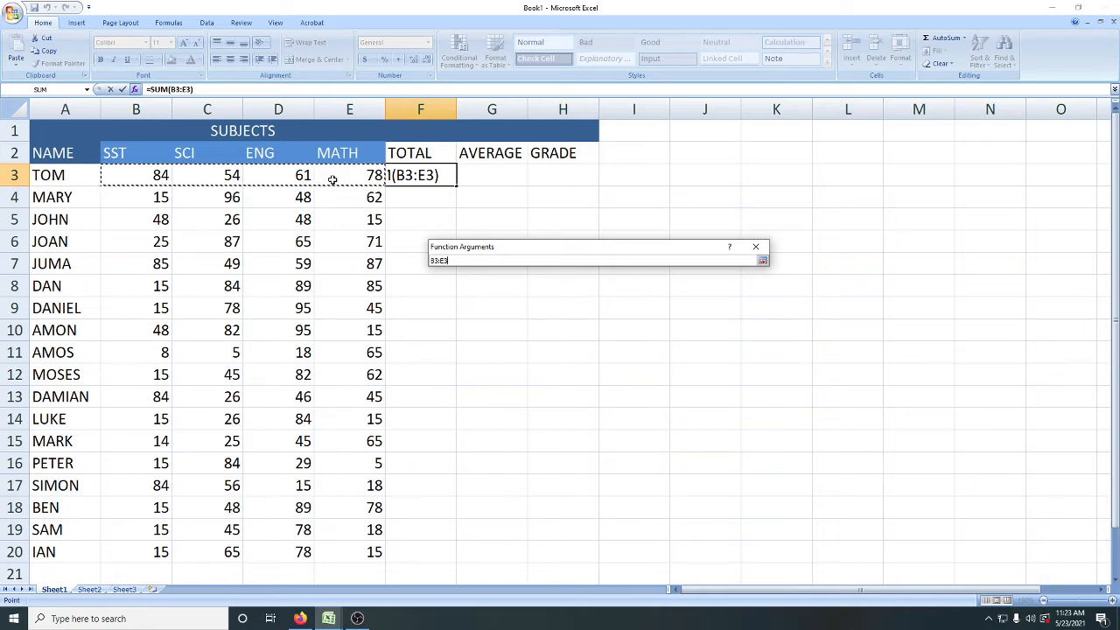
pyautogui.press('Return')
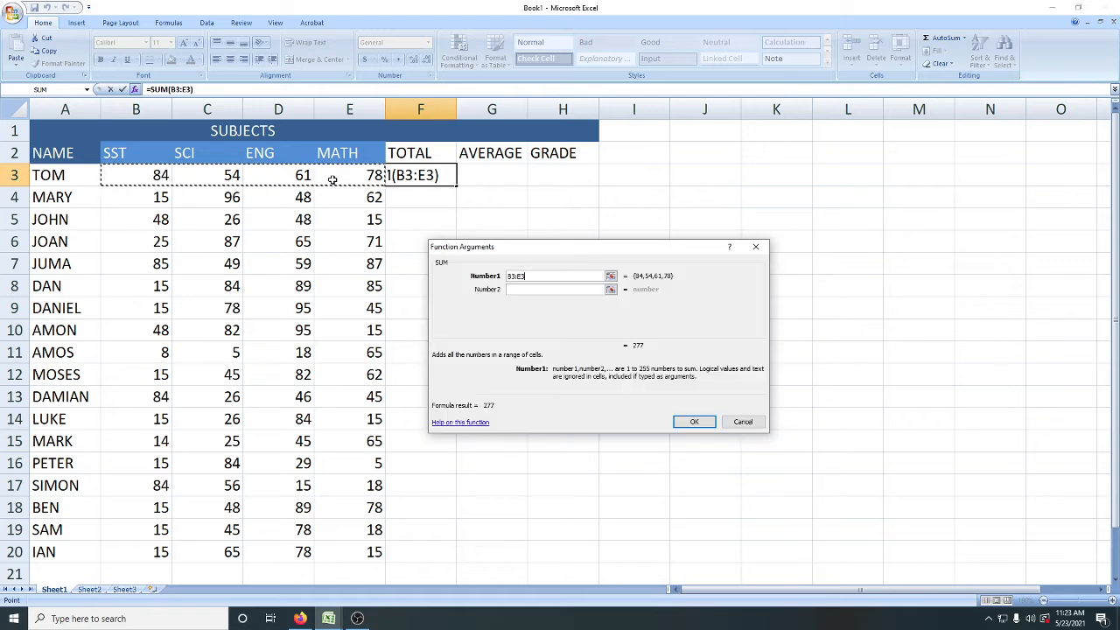
pyautogui.press('Return')
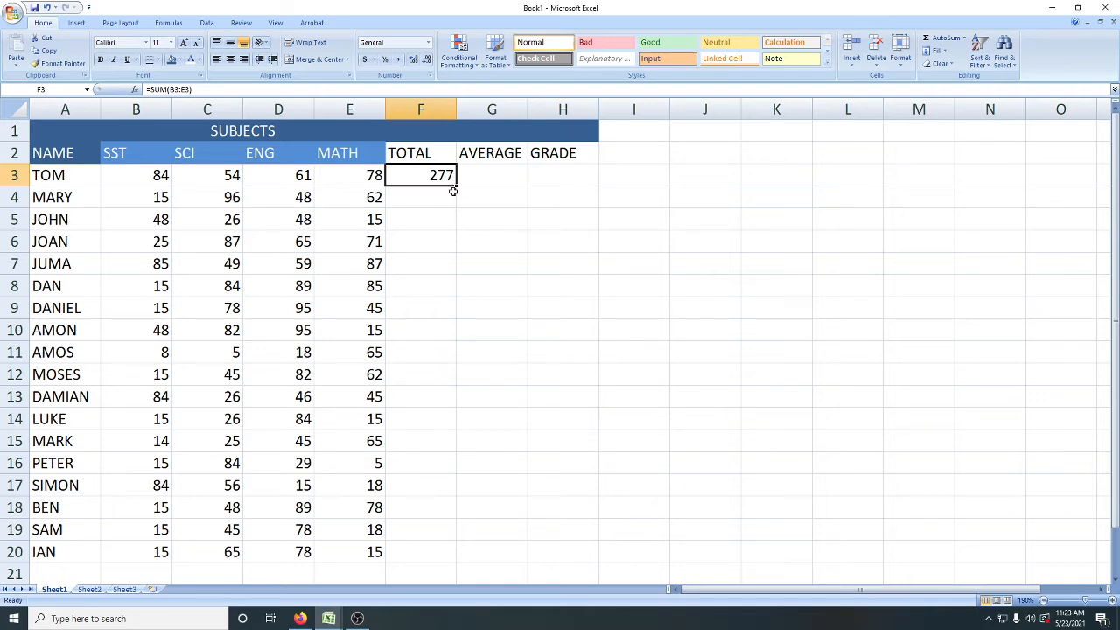
# Step: Copy the SUM formula from F3 down through F20 to total every student's marks
pyautogui.moveTo(455, 186); pyautogui.dragTo(456, 185)
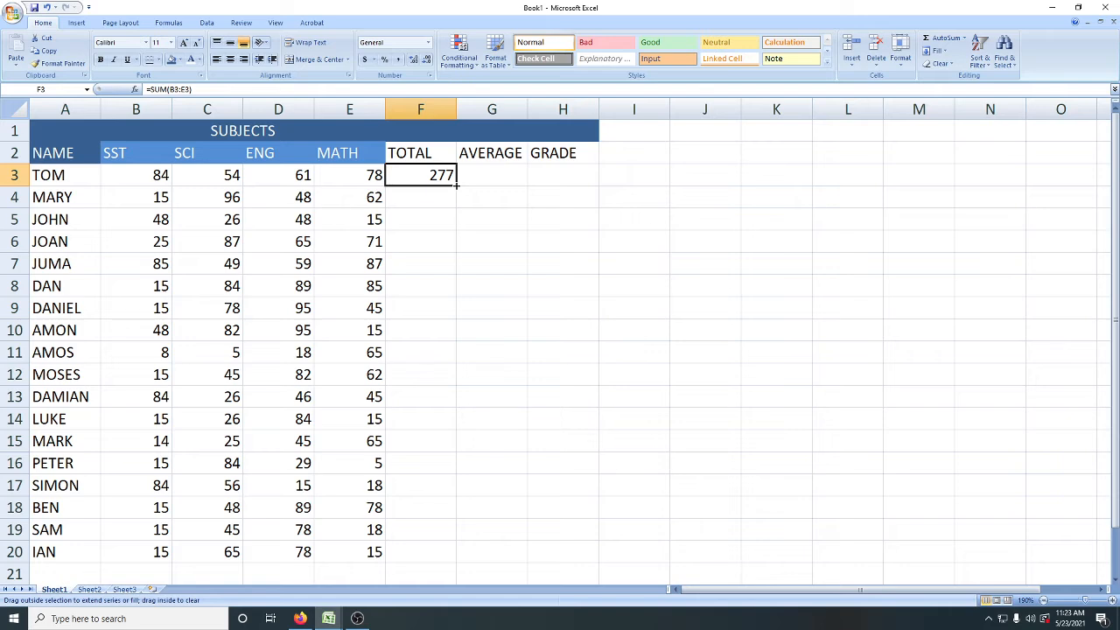
pyautogui.moveTo(455, 186); pyautogui.dragTo(448, 565)
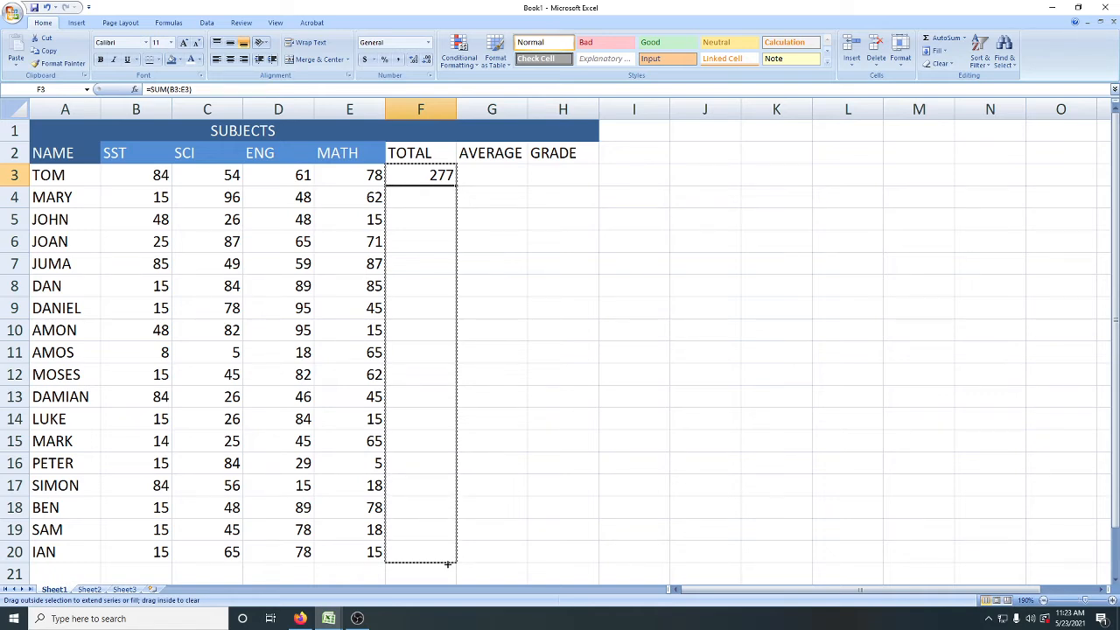
pyautogui.moveTo(448, 564); pyautogui.dragTo(447, 566)
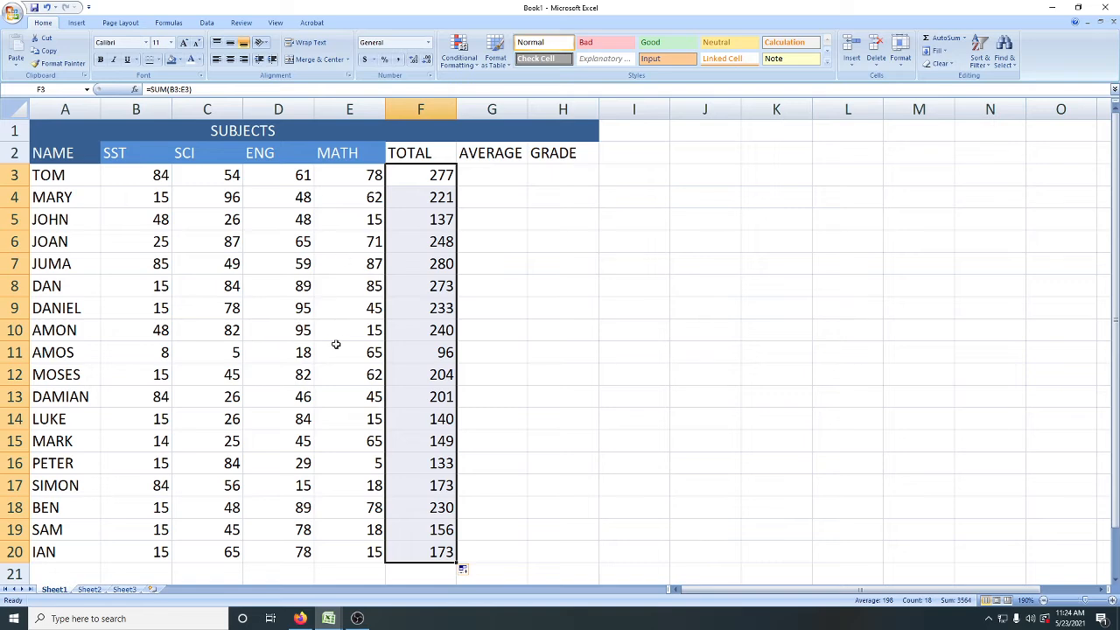
# Step: Examine the SUM formulas in the first three TOTAL cells, F3:F5, and the first student's marks in B3:E3
pyautogui.click(417, 178)
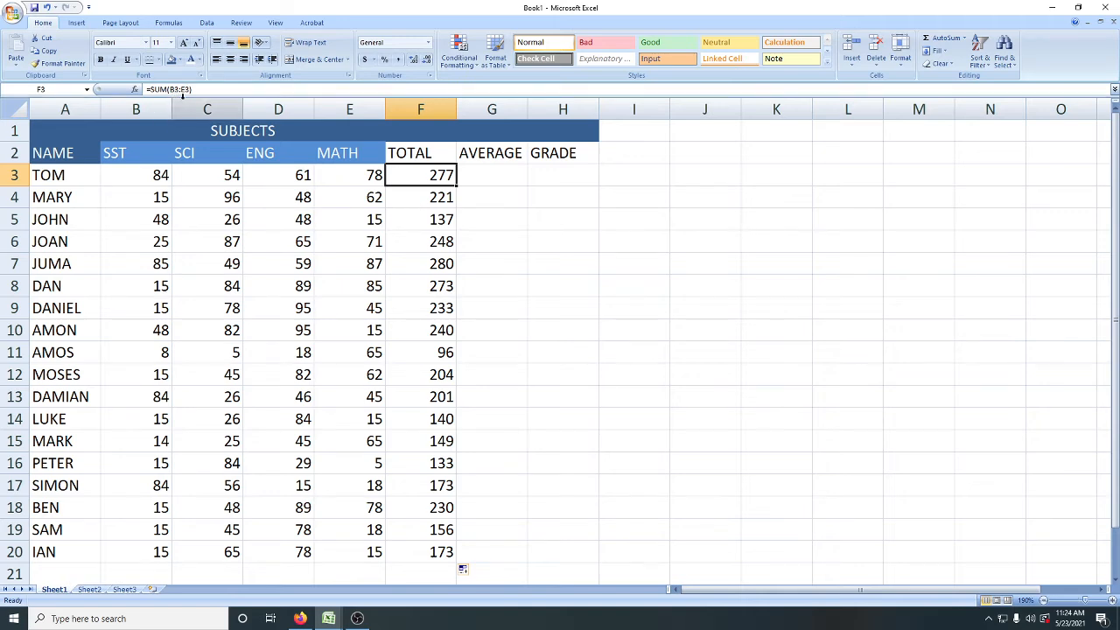
pyautogui.click(415, 202)
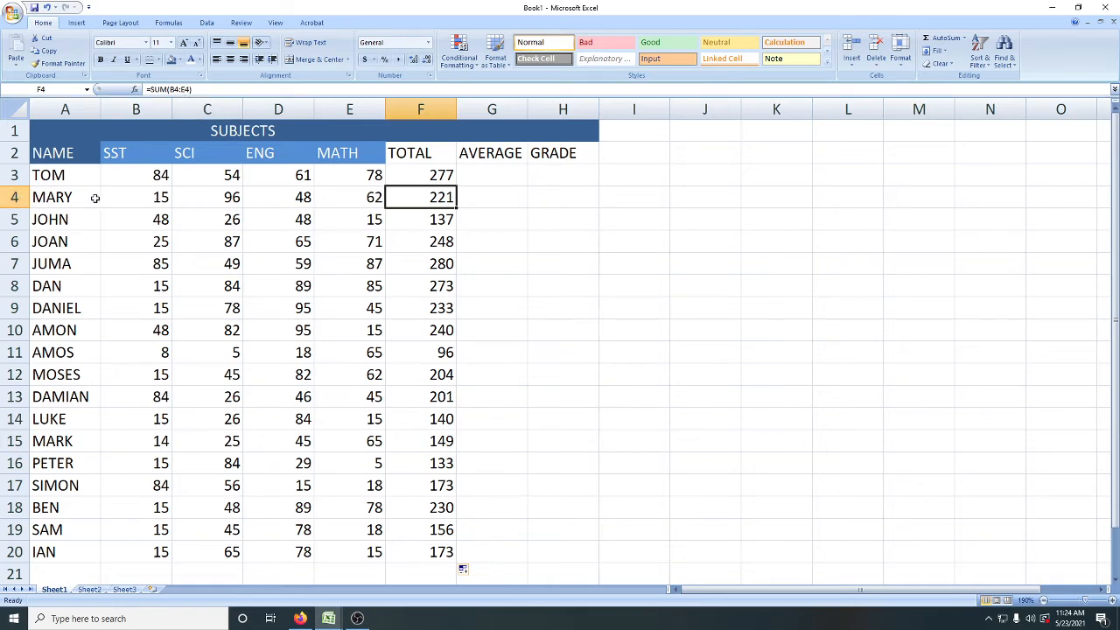
pyautogui.click(415, 217)
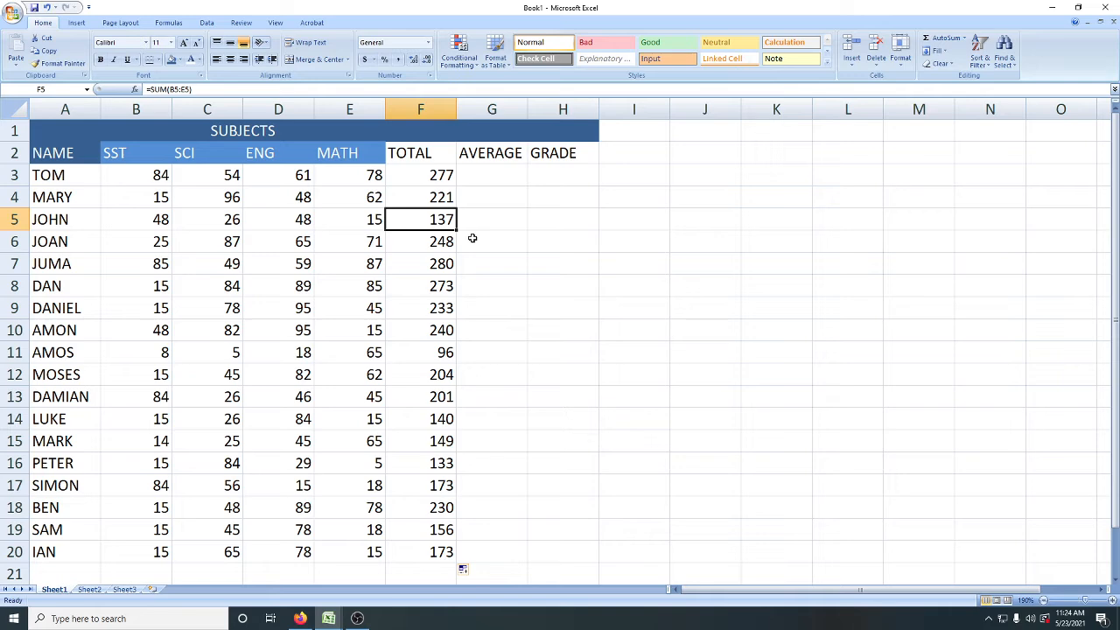
pyautogui.click(473, 182)
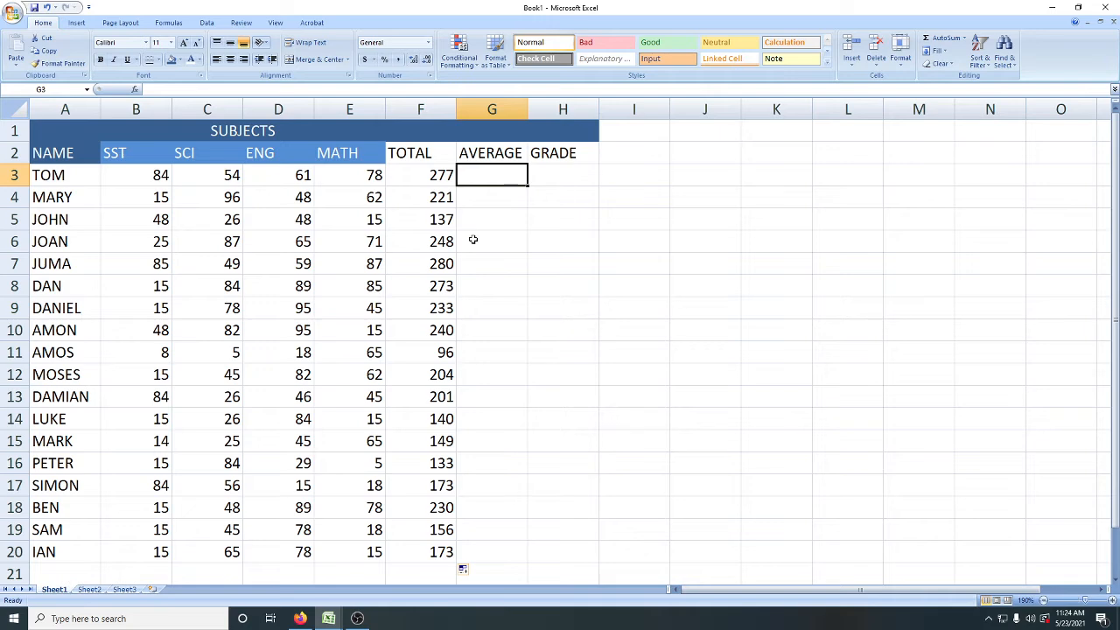
pyautogui.click(138, 176)
pyautogui.click(195, 176)
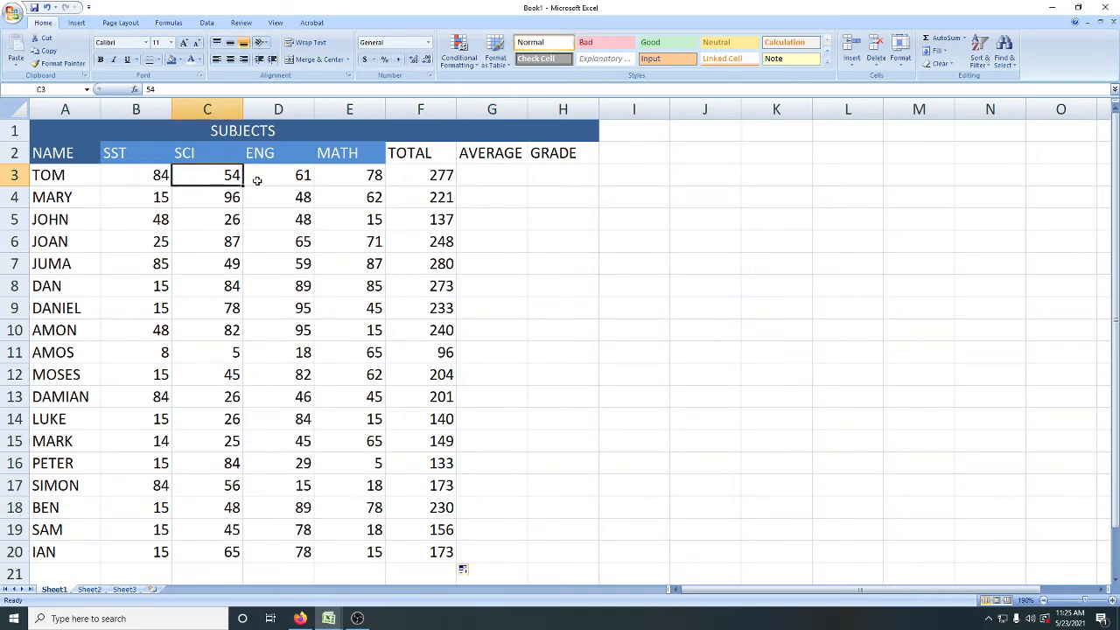
pyautogui.click(273, 182)
pyautogui.click(338, 181)
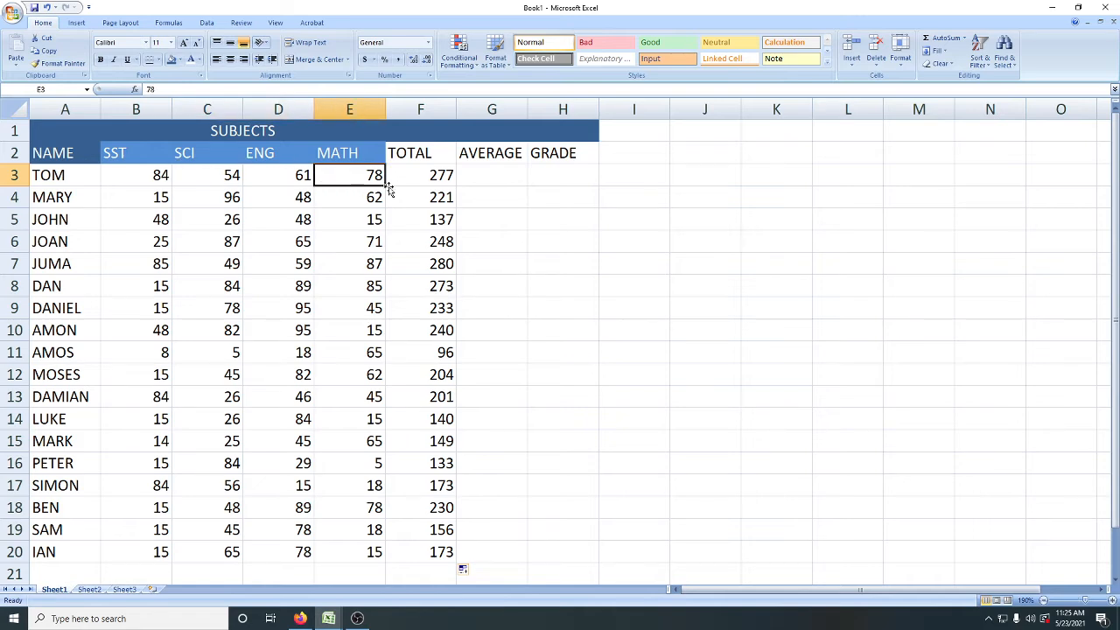
# Step: Build a formula in the first student's AVERAGE cell, G3, that adds the four marks: =B3+C3+D3+E3
pyautogui.click(487, 182)
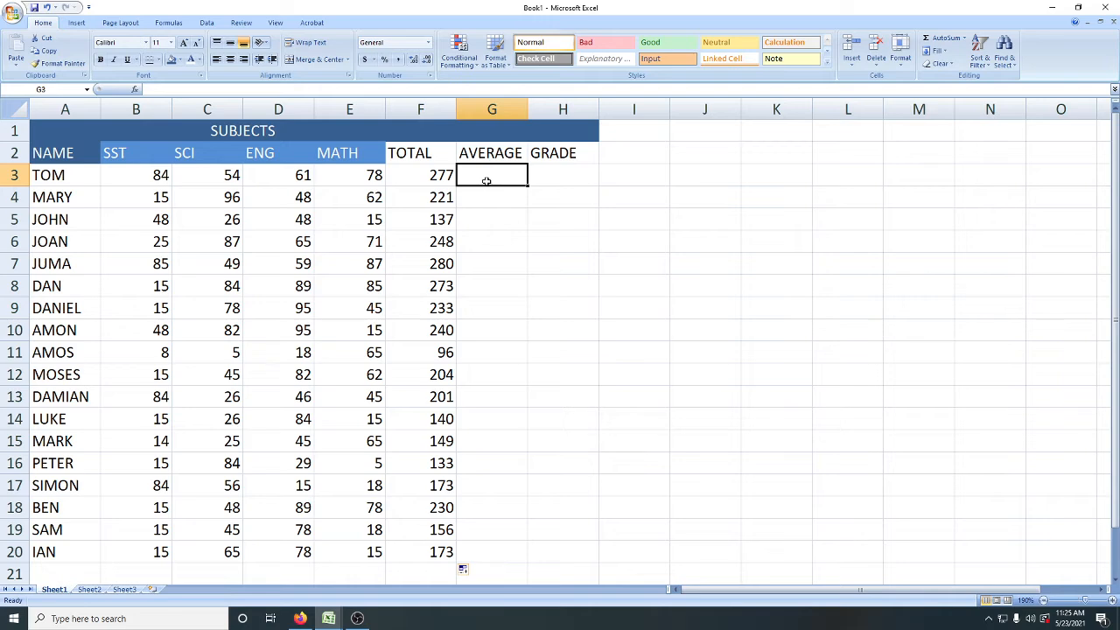
pyautogui.write('=')
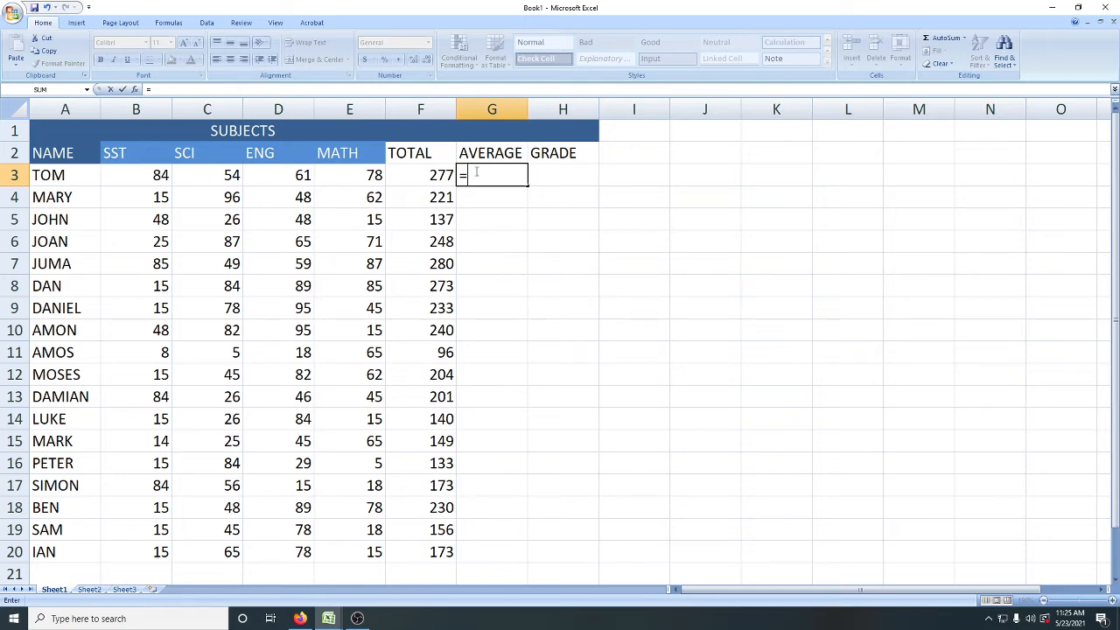
pyautogui.click(133, 177)
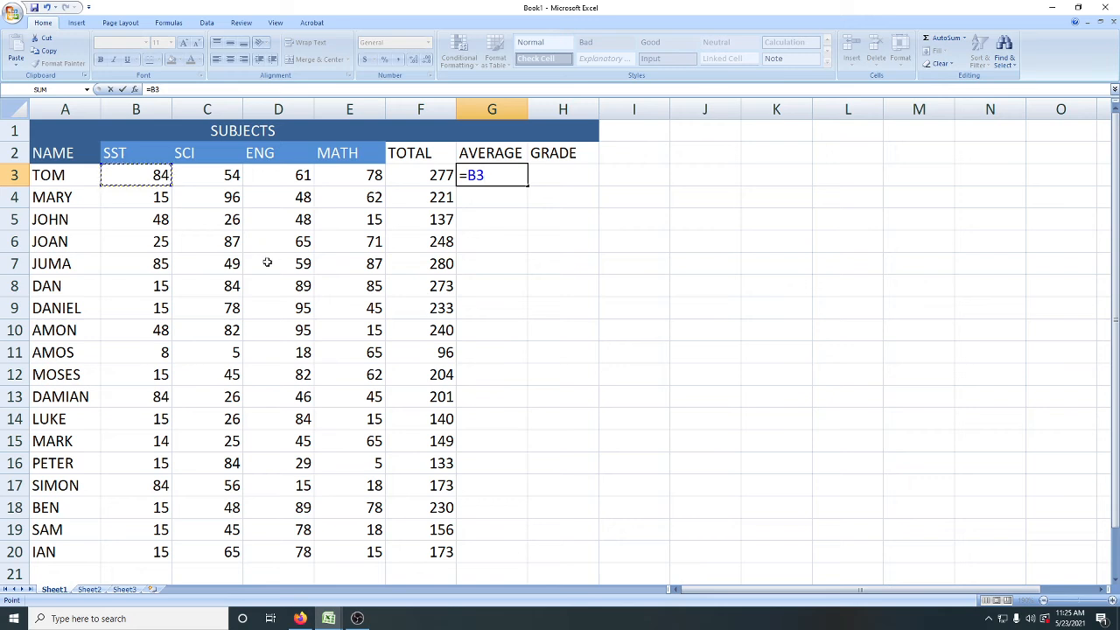
pyautogui.write('+')
pyautogui.click(215, 180)
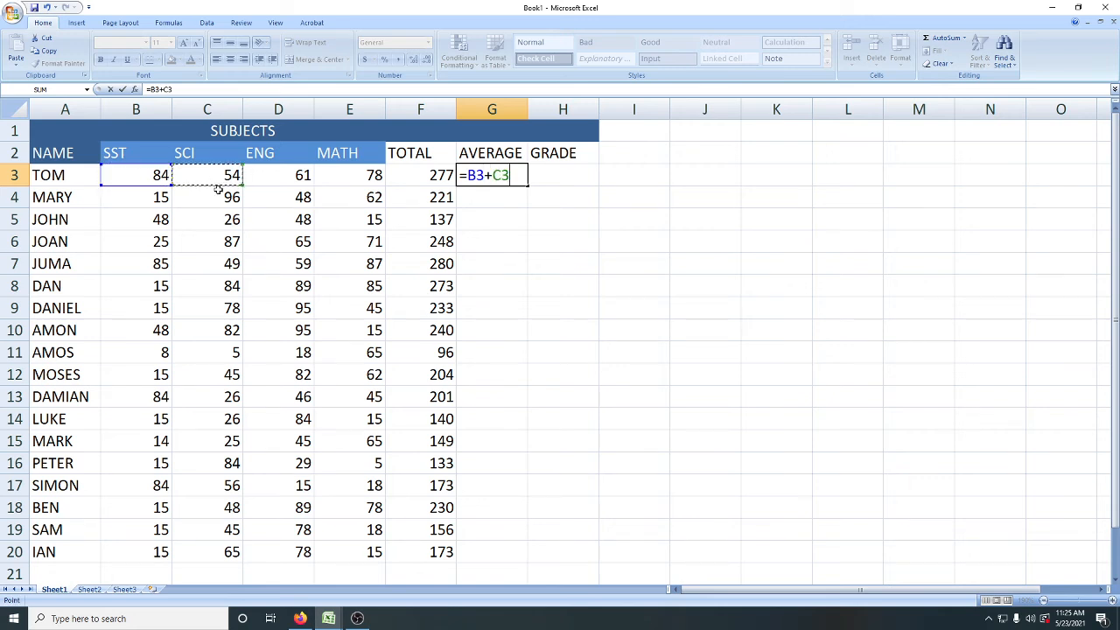
pyautogui.write('+')
pyautogui.click(294, 176)
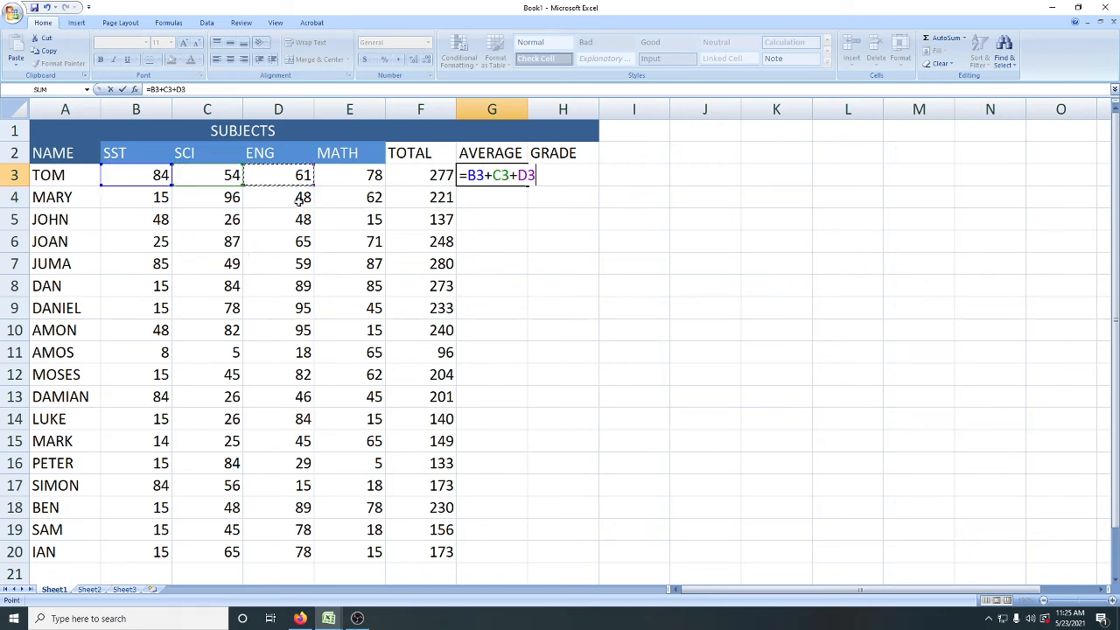
pyautogui.write('+')
pyautogui.click(374, 178)
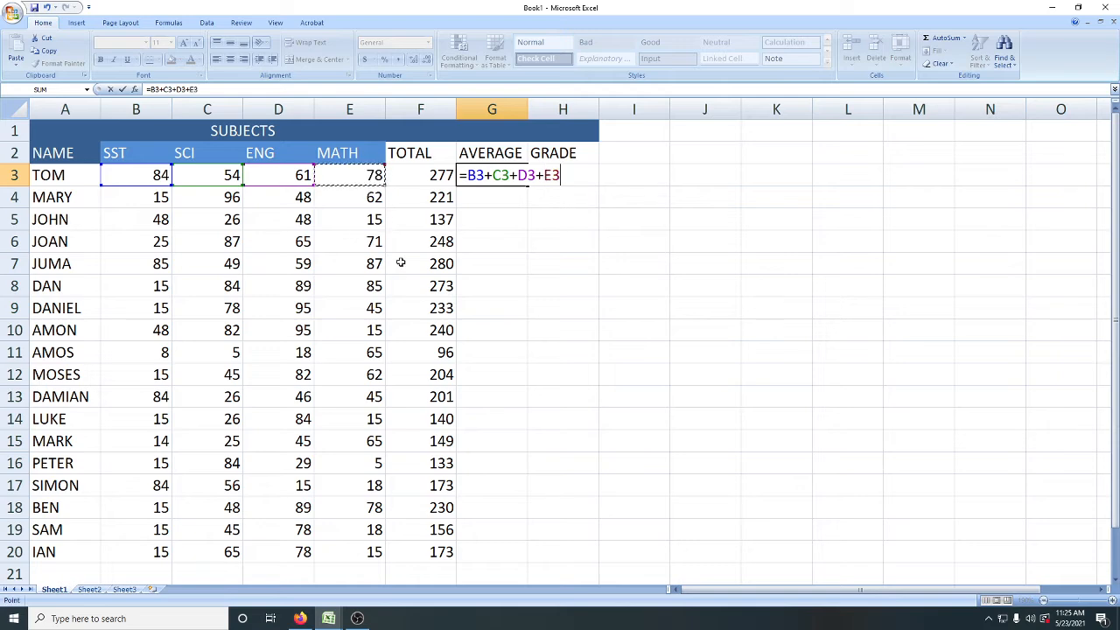
# Step: Enclose the sum in G3 in parentheses and enter the formula as =(B3+C3+D3+E3)
pyautogui.click(470, 176)
pyautogui.write('(')
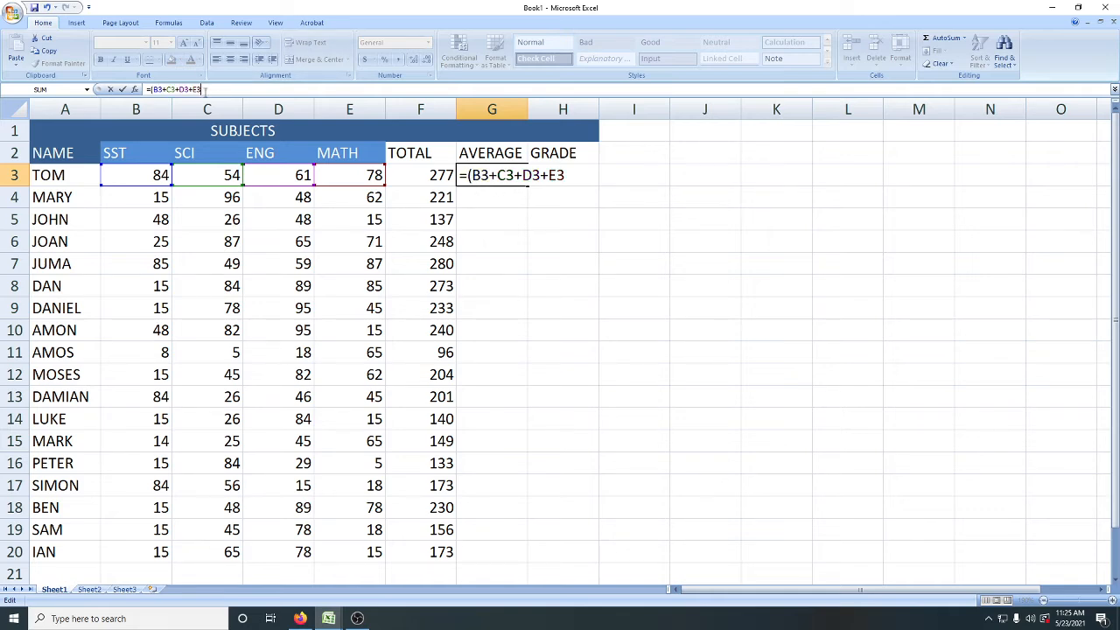
pyautogui.write(')')
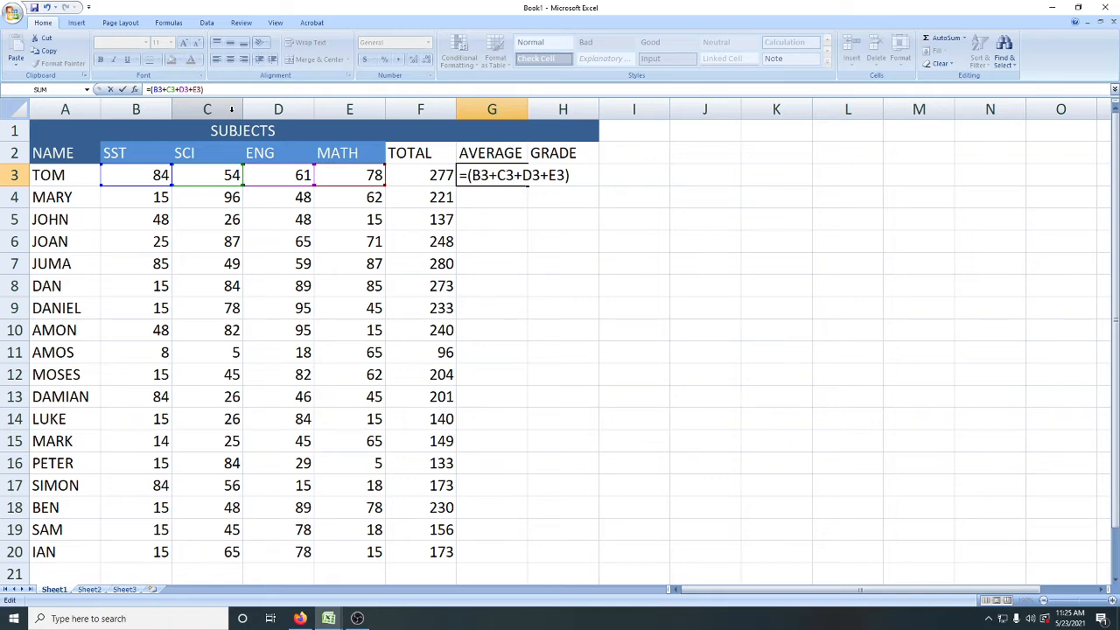
pyautogui.press('Return')
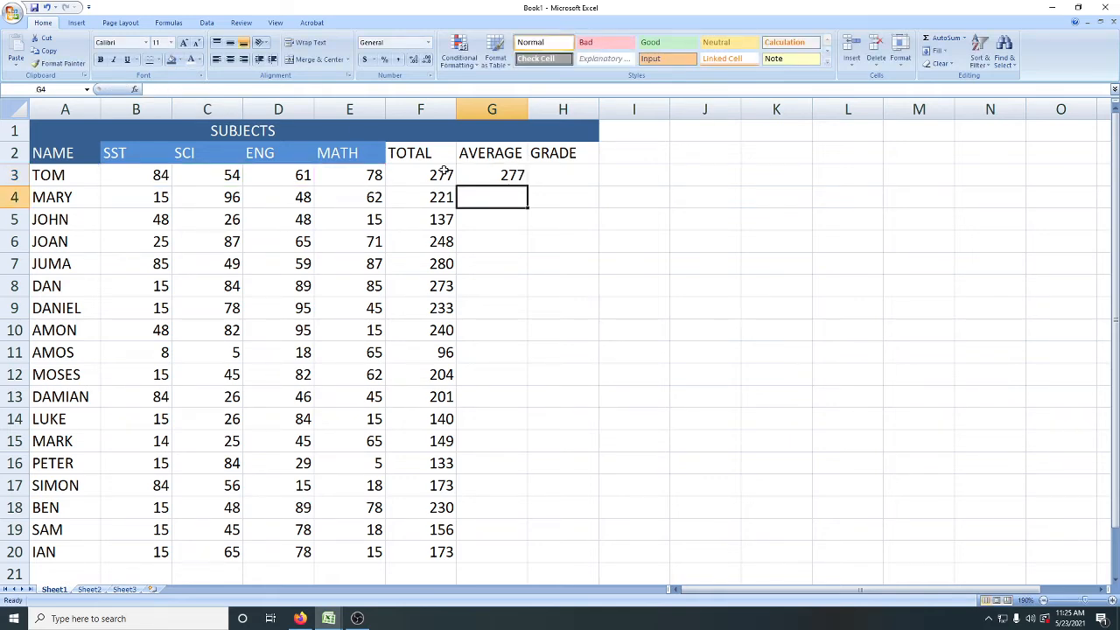
# Step: Divide the parenthesised sum in G3 by 4, making the formula =(B3+C3+D3+E3)/4
pyautogui.click(479, 175)
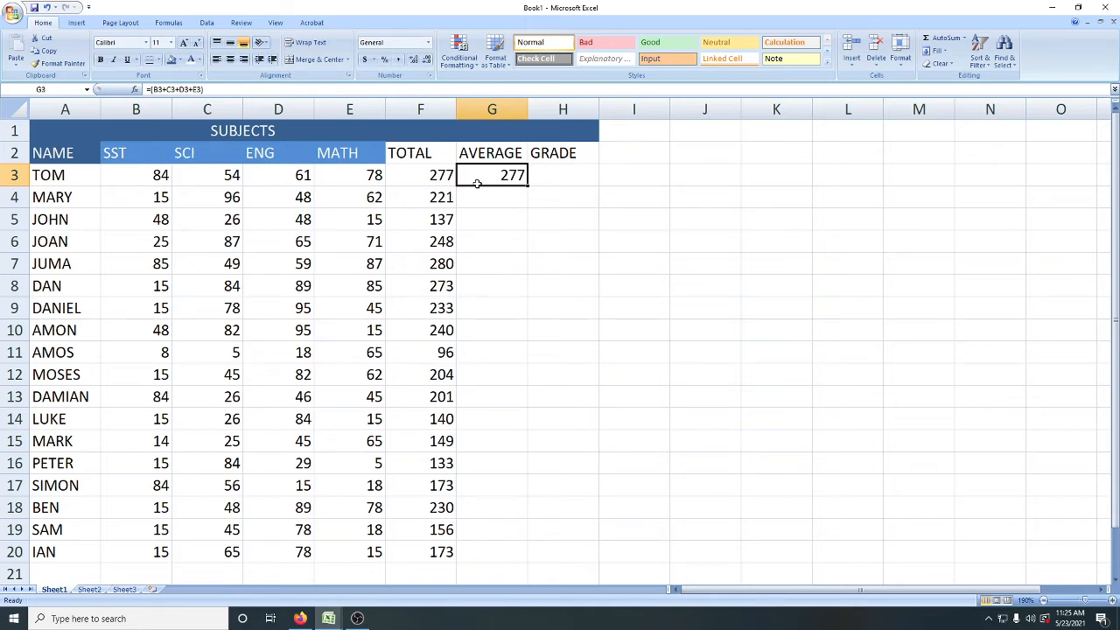
pyautogui.click(210, 89)
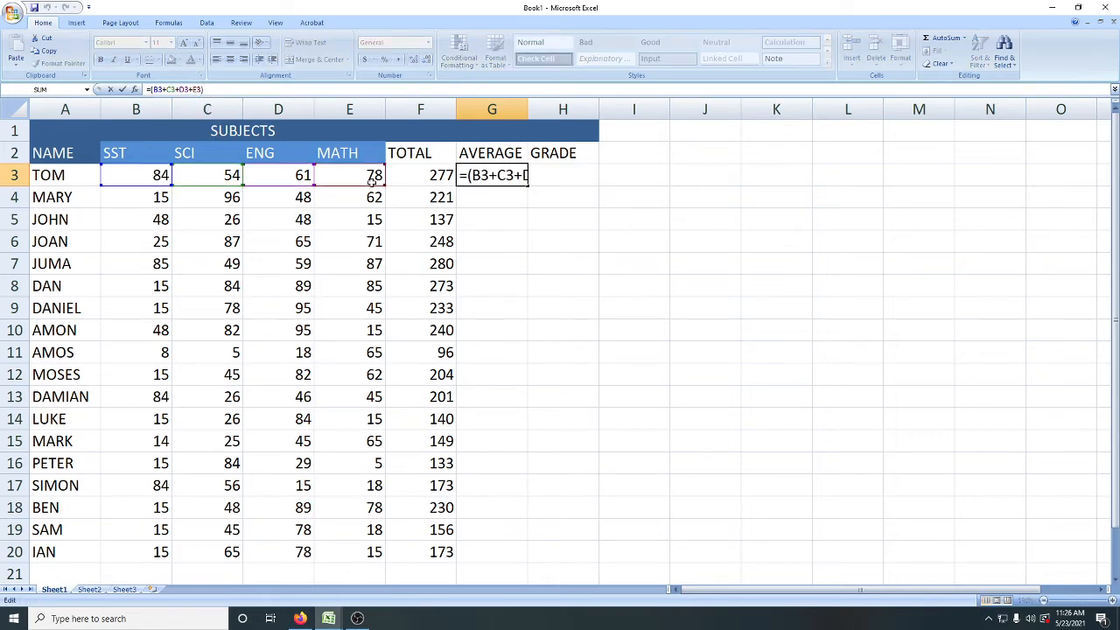
pyautogui.write('/4')
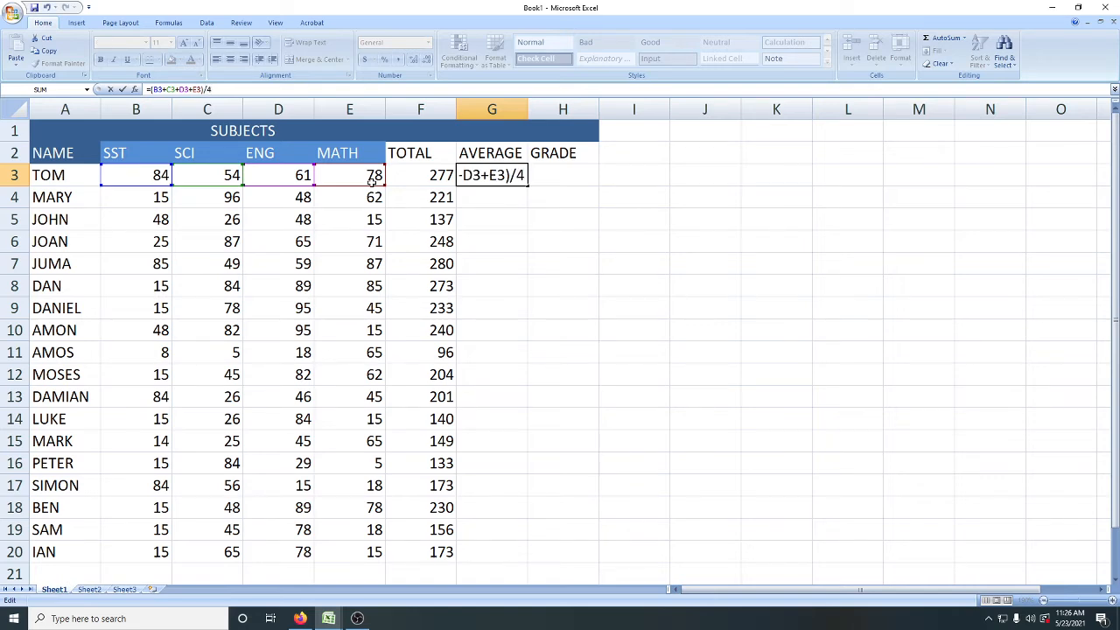
pyautogui.press('Return')
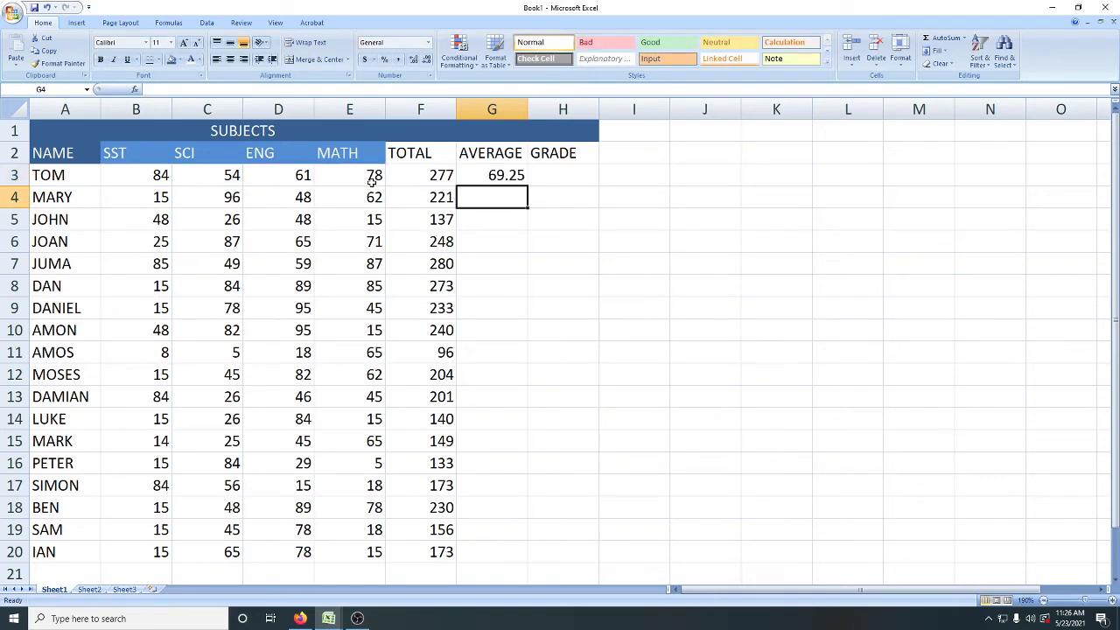
# Step: Clear the manually written average formula from G3
pyautogui.click(484, 175)
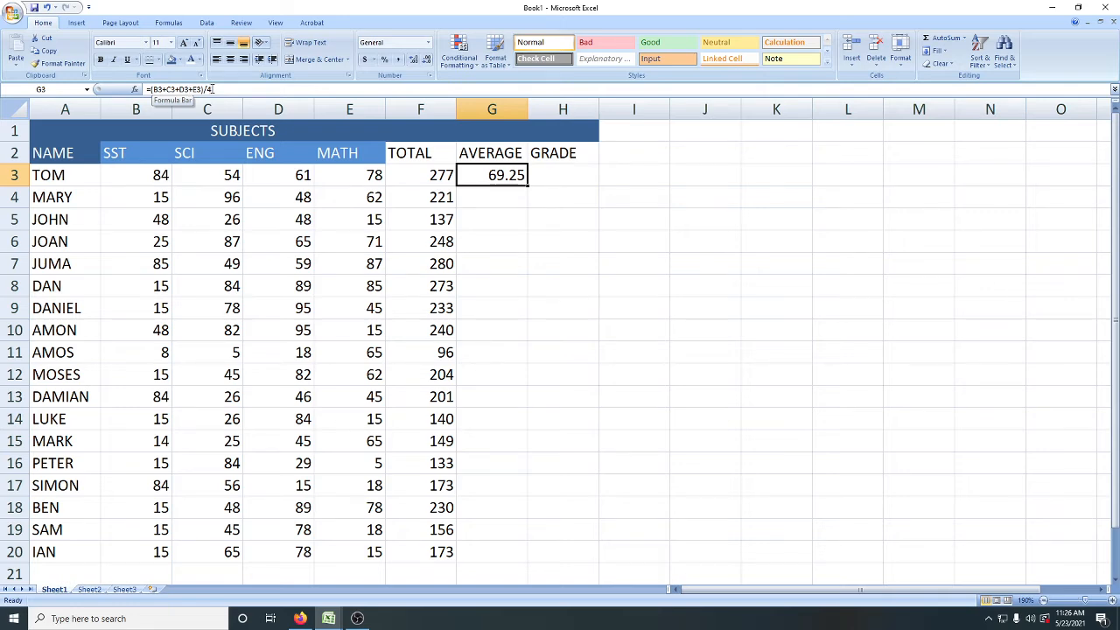
pyautogui.moveTo(211, 89); pyautogui.dragTo(103, 88)
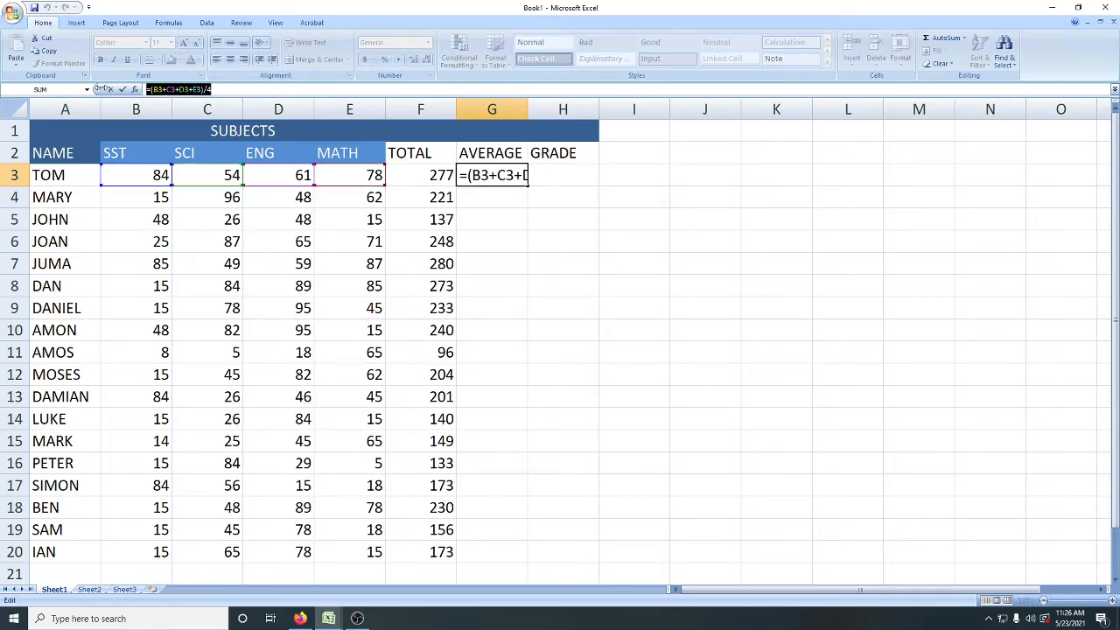
pyautogui.press('BackSpace')
pyautogui.click(464, 211)
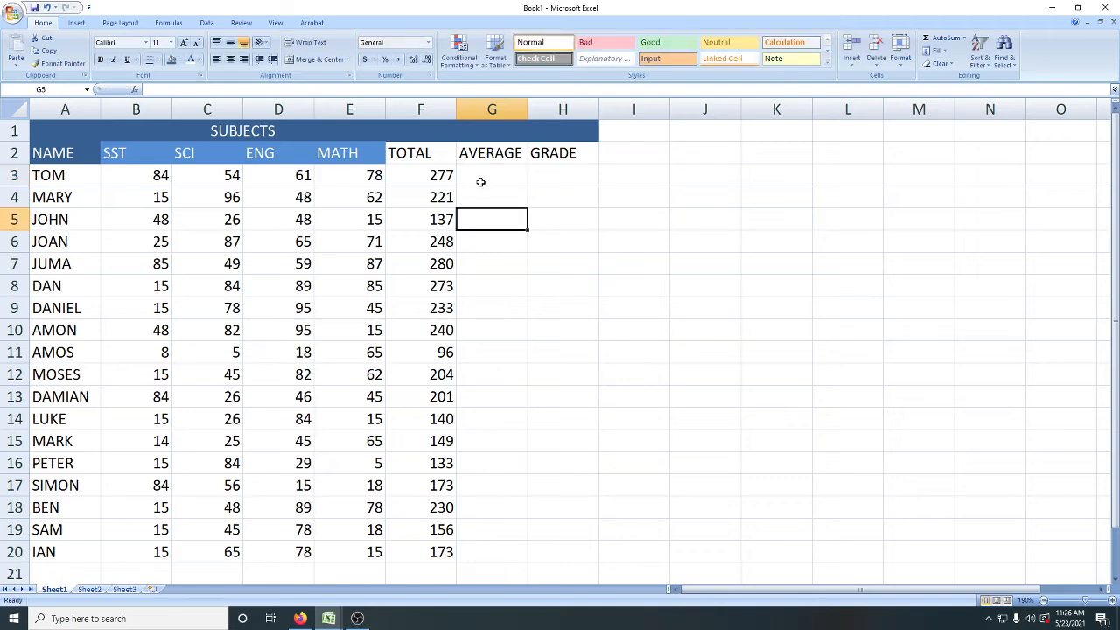
# Step: Insert the AVERAGE function from the full function list into the first student's AVERAGE cell, G3
pyautogui.click(481, 182)
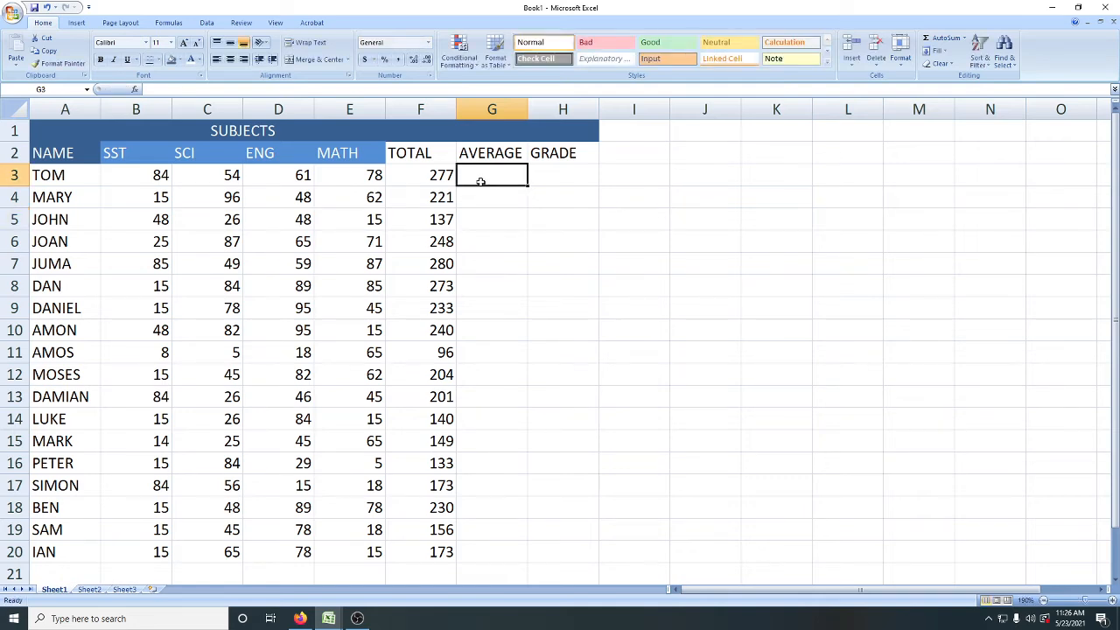
pyautogui.click(134, 89)
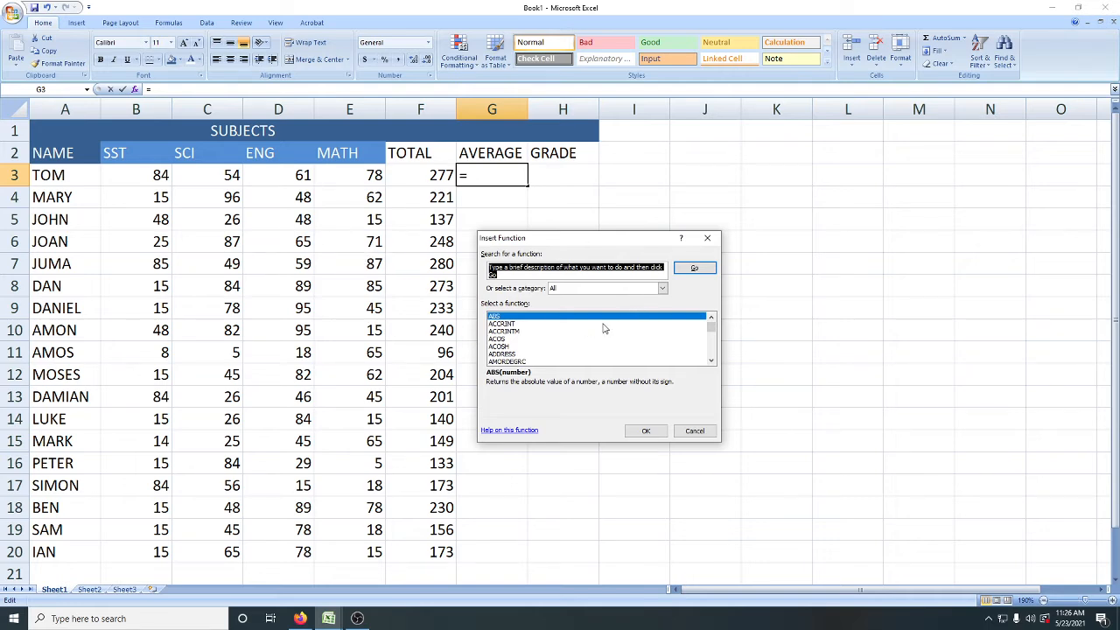
pyautogui.click(509, 318)
pyautogui.press('Down')
pyautogui.press('Down')
pyautogui.press('Down')
pyautogui.press('Down')
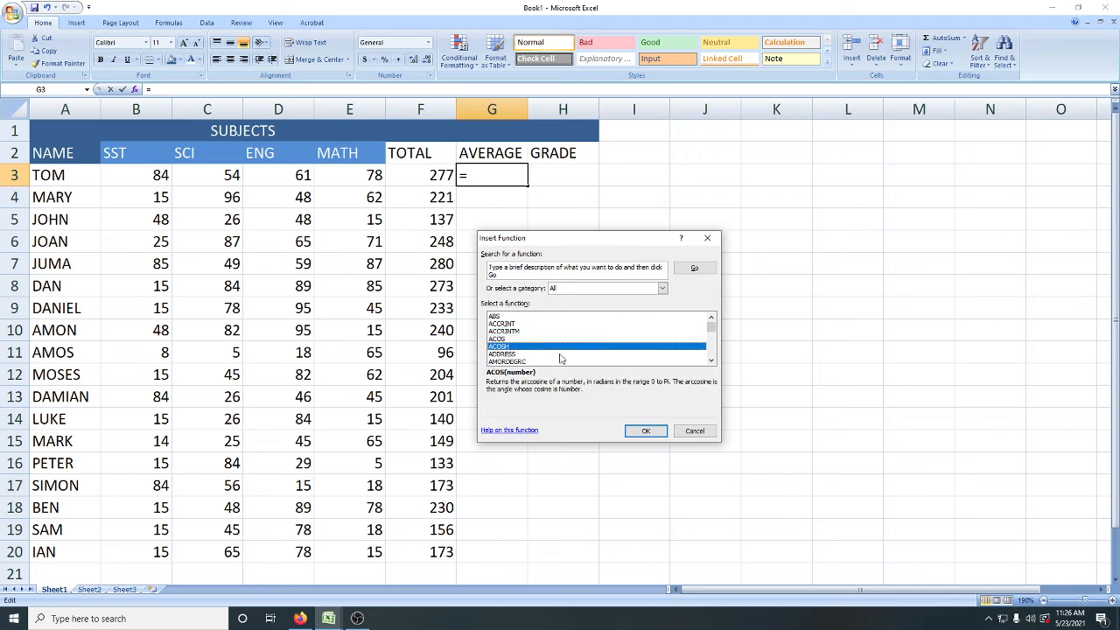
pyautogui.press('Down')
pyautogui.press('Down')
pyautogui.press('Down')
pyautogui.press('Down')
pyautogui.press('Down')
pyautogui.press('Down')
pyautogui.press('Down')
pyautogui.press('Down')
pyautogui.press('Down')
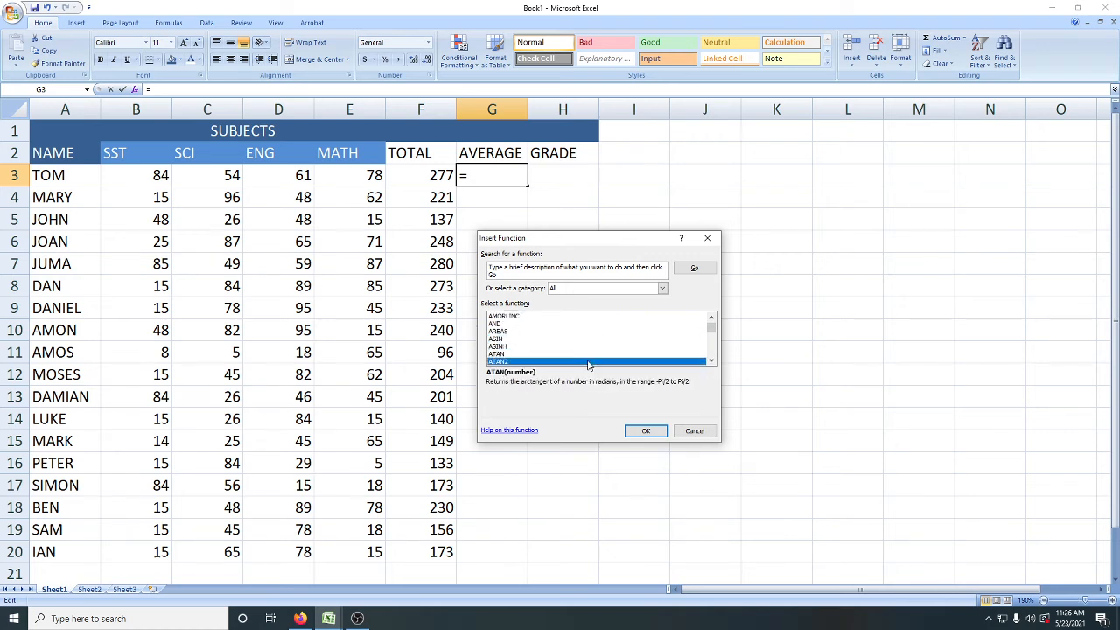
pyautogui.press('Down')
pyautogui.press('Down')
pyautogui.press('Down')
pyautogui.press('Down')
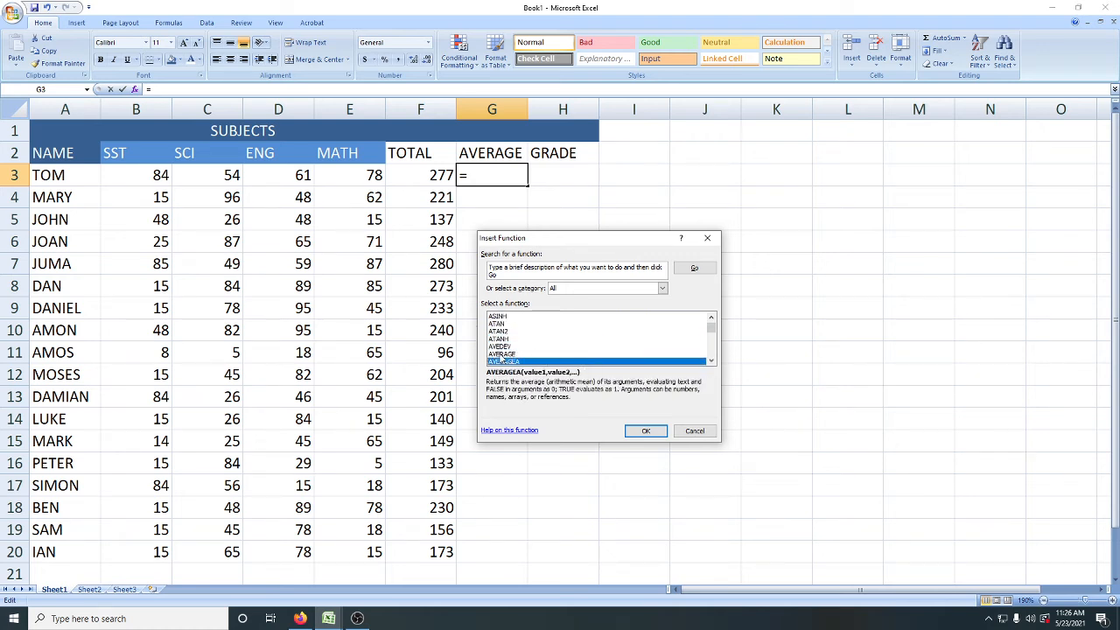
pyautogui.click(501, 355)
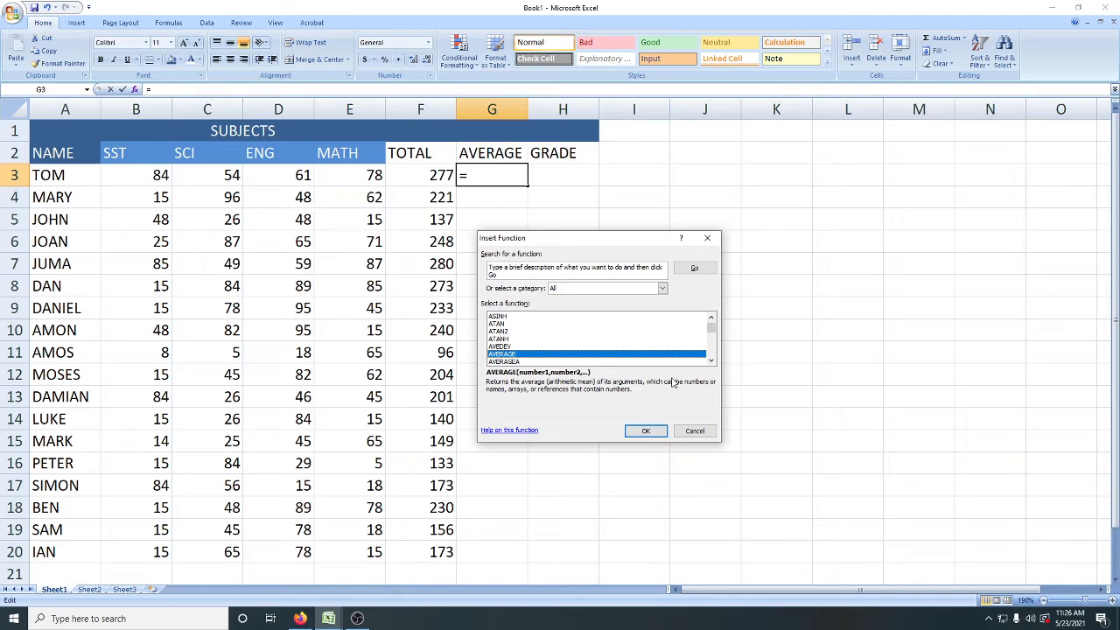
pyautogui.click(647, 432)
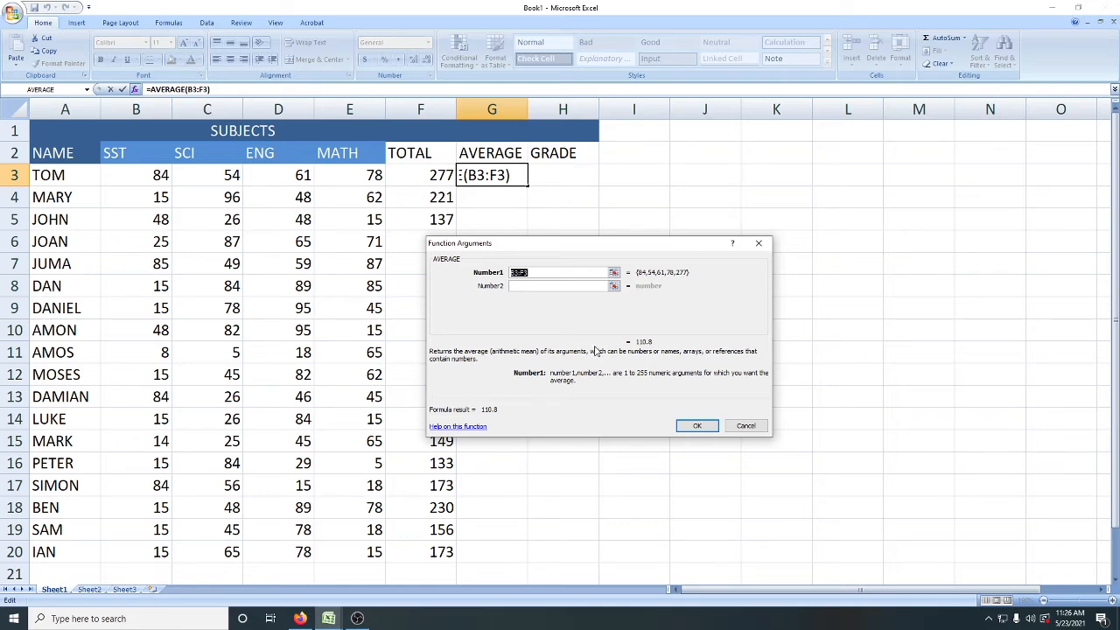
# Step: Set the AVERAGE function's first argument to the four subject marks B3:E3 and enter the formula in G3
pyautogui.click(614, 274)
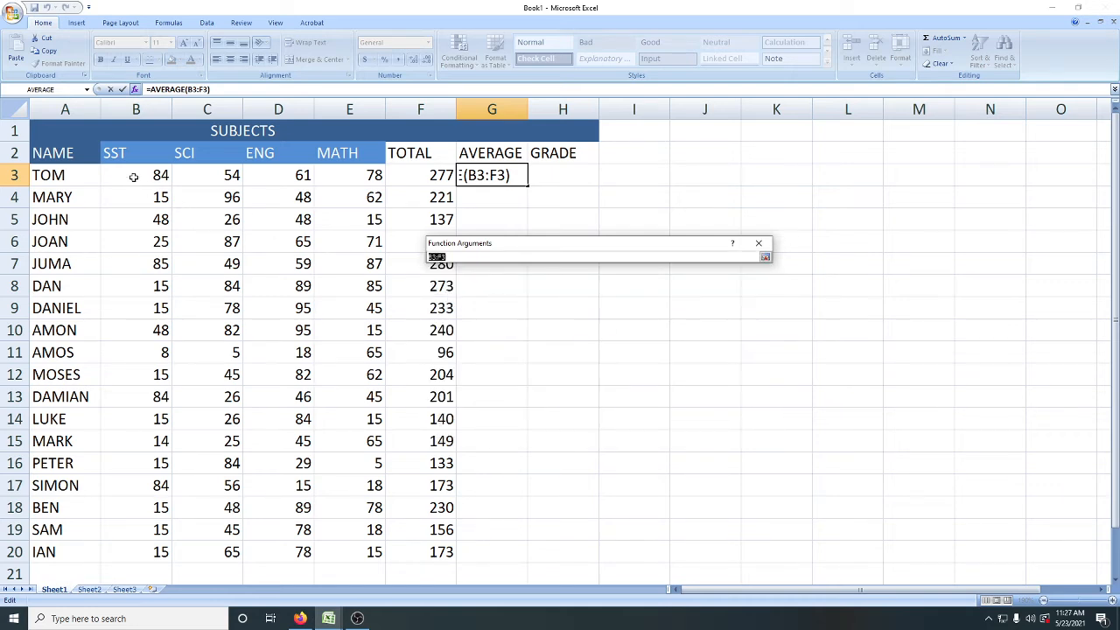
pyautogui.moveTo(132, 175); pyautogui.dragTo(157, 175)
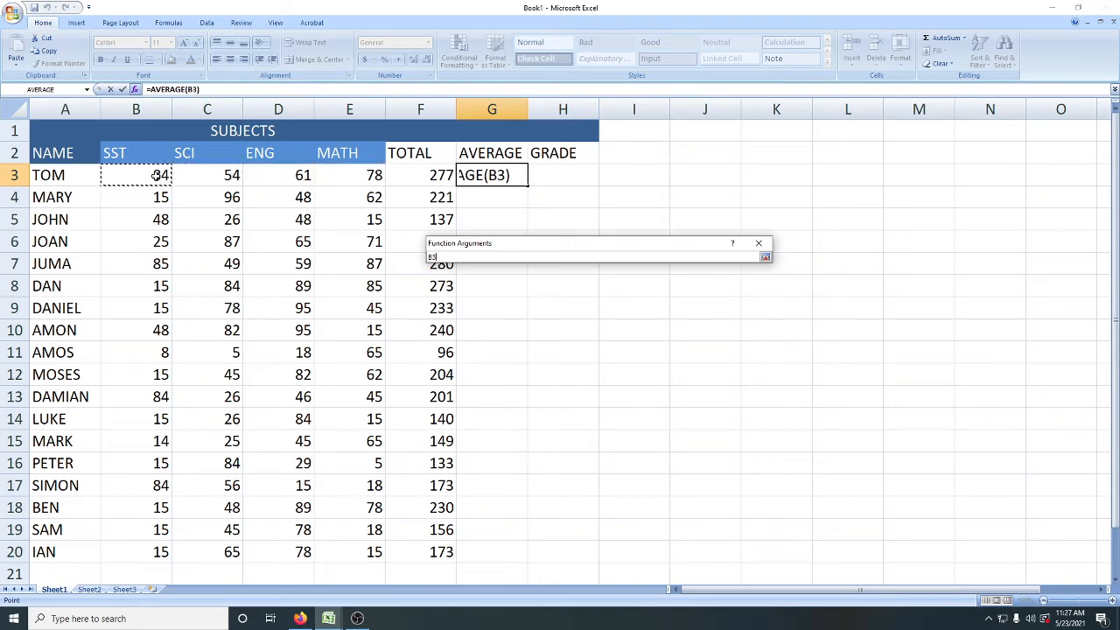
pyautogui.moveTo(158, 175); pyautogui.dragTo(339, 184)
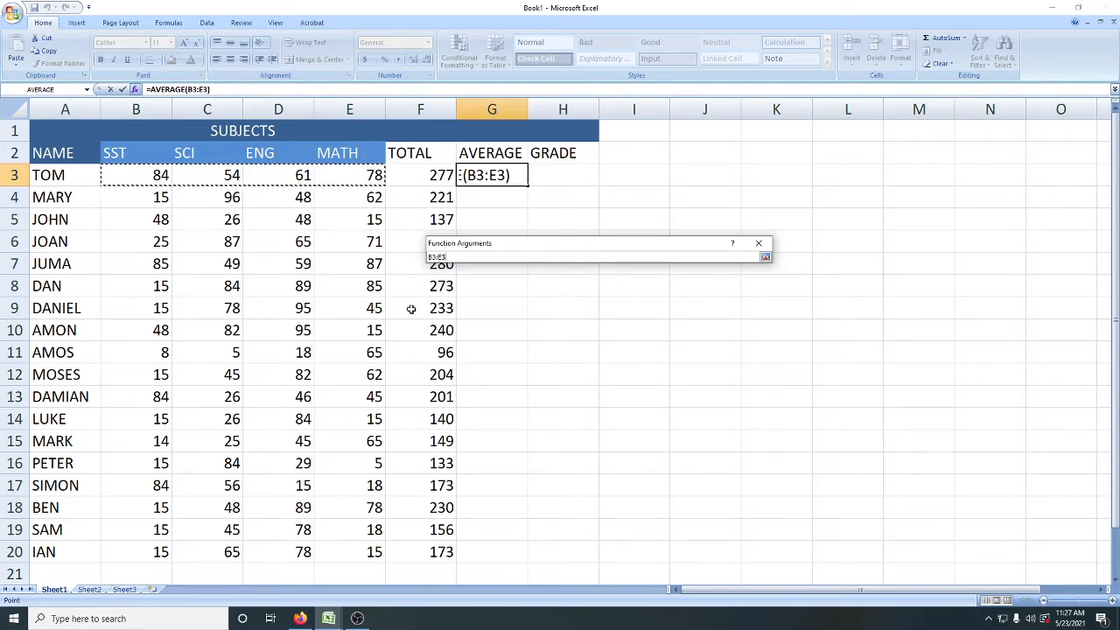
pyautogui.press('Return')
pyautogui.press('Return')
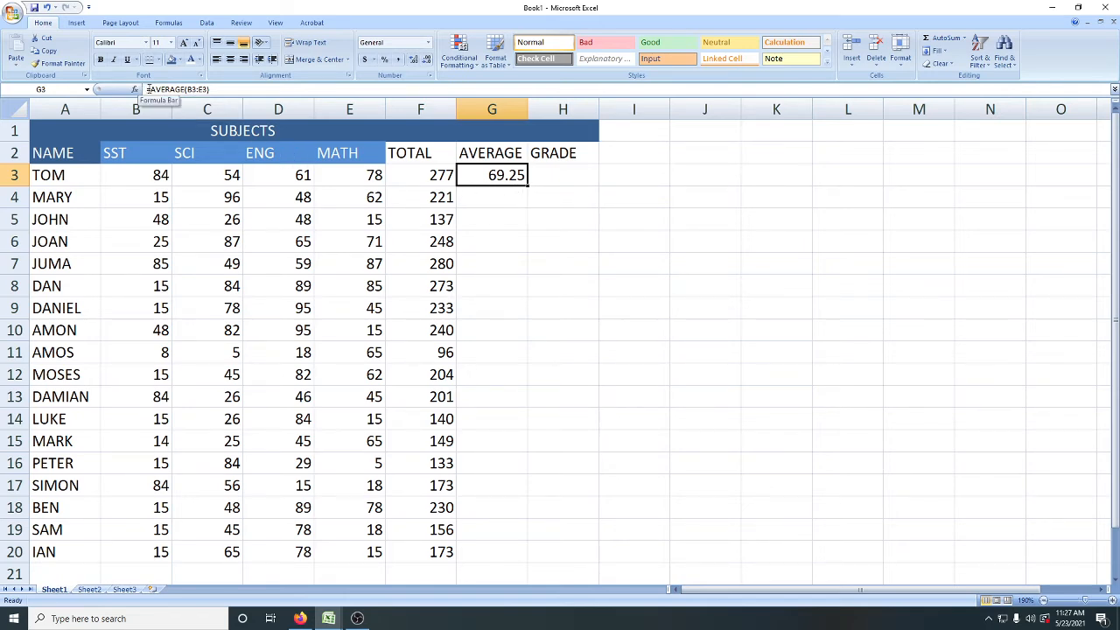
# Step: Examine the function names used in the average formula in G3 and the total formula in F3
pyautogui.moveTo(149, 89); pyautogui.dragTo(183, 91)
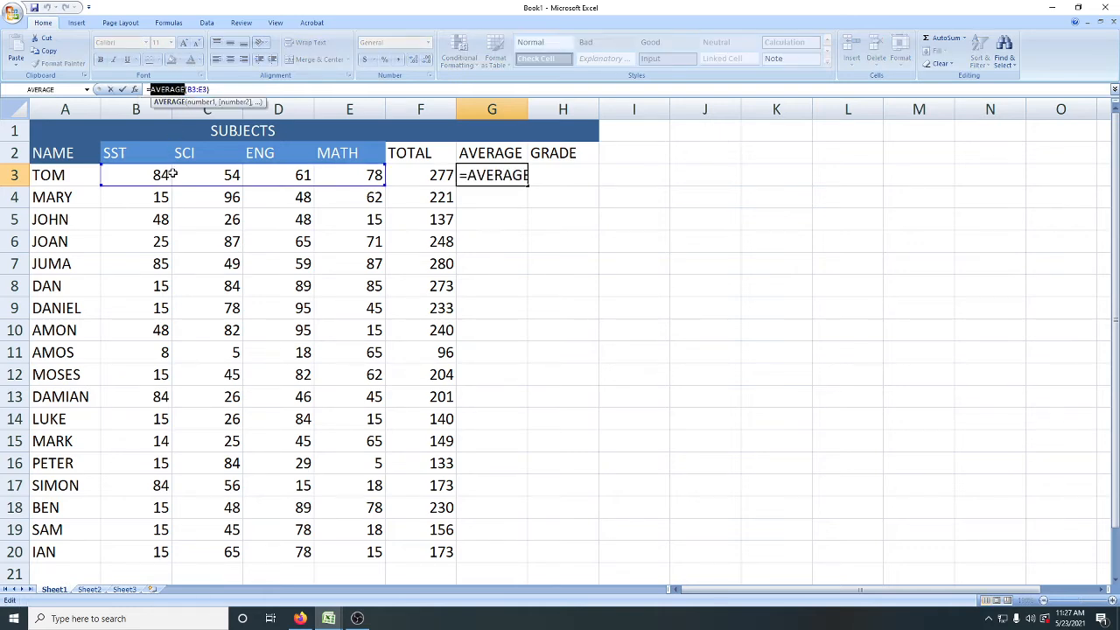
pyautogui.click(440, 175)
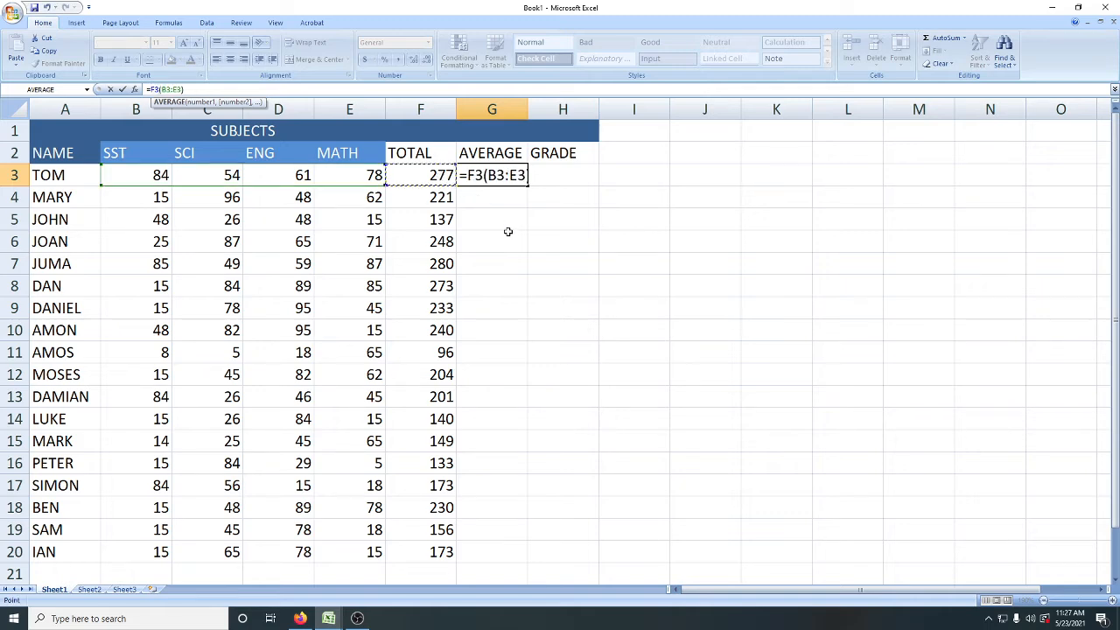
pyautogui.hotkey('ctrl', 'z')
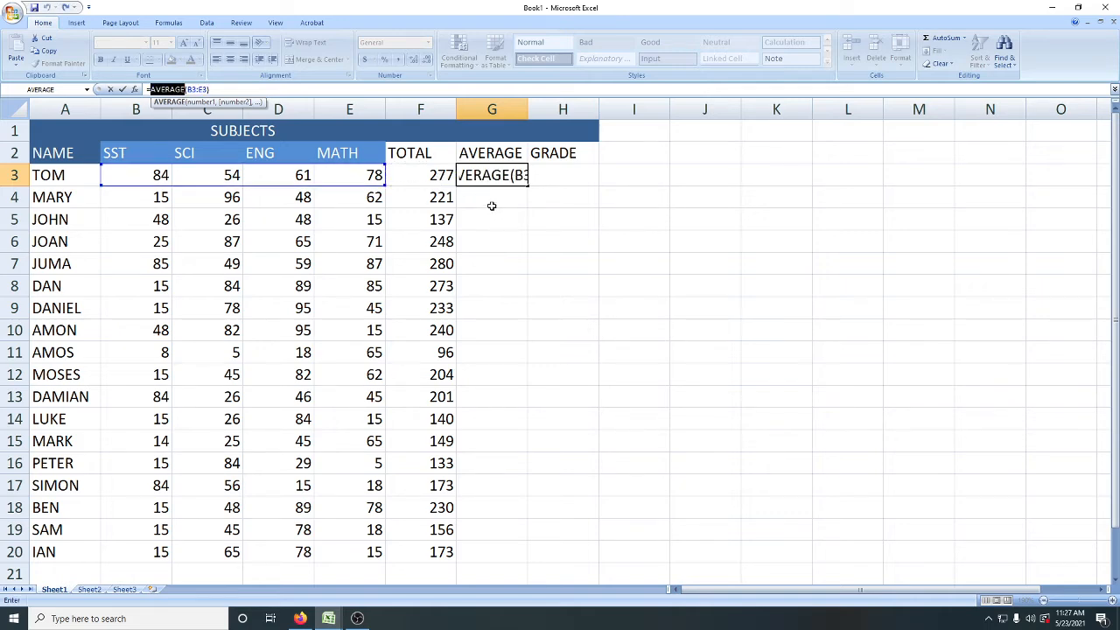
pyautogui.press('Return')
pyautogui.click(440, 177)
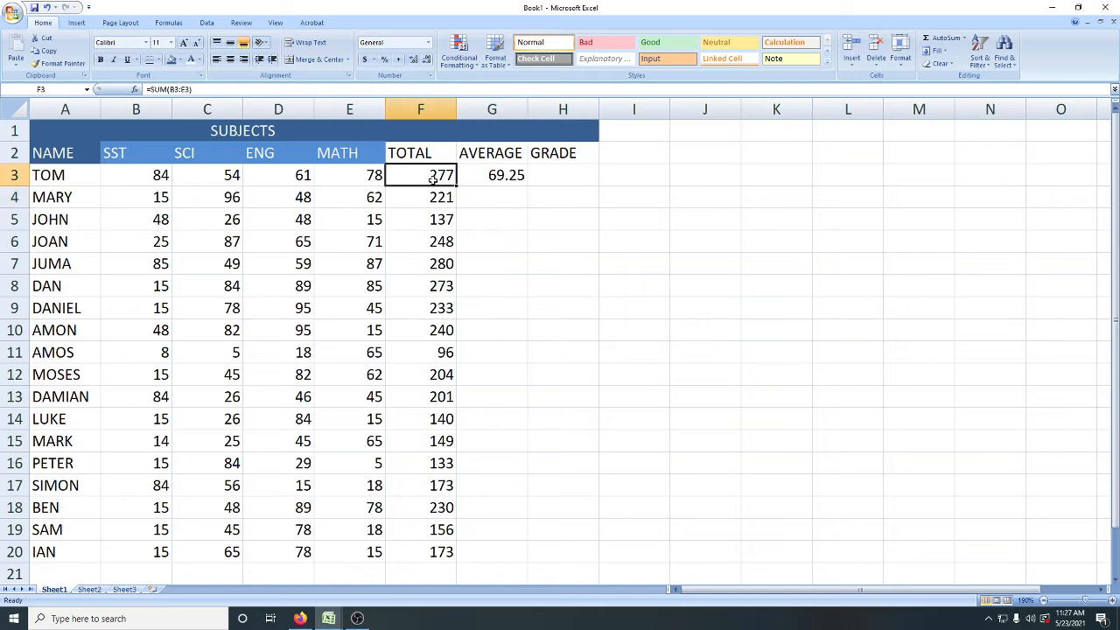
pyautogui.click(150, 89)
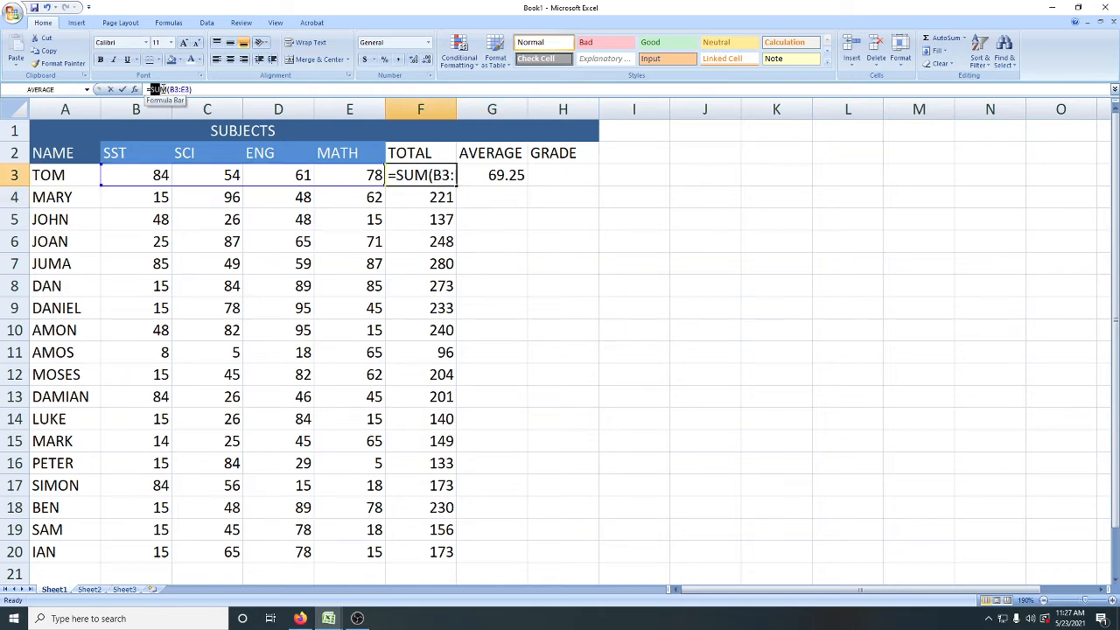
pyautogui.doubleClick(160, 89)
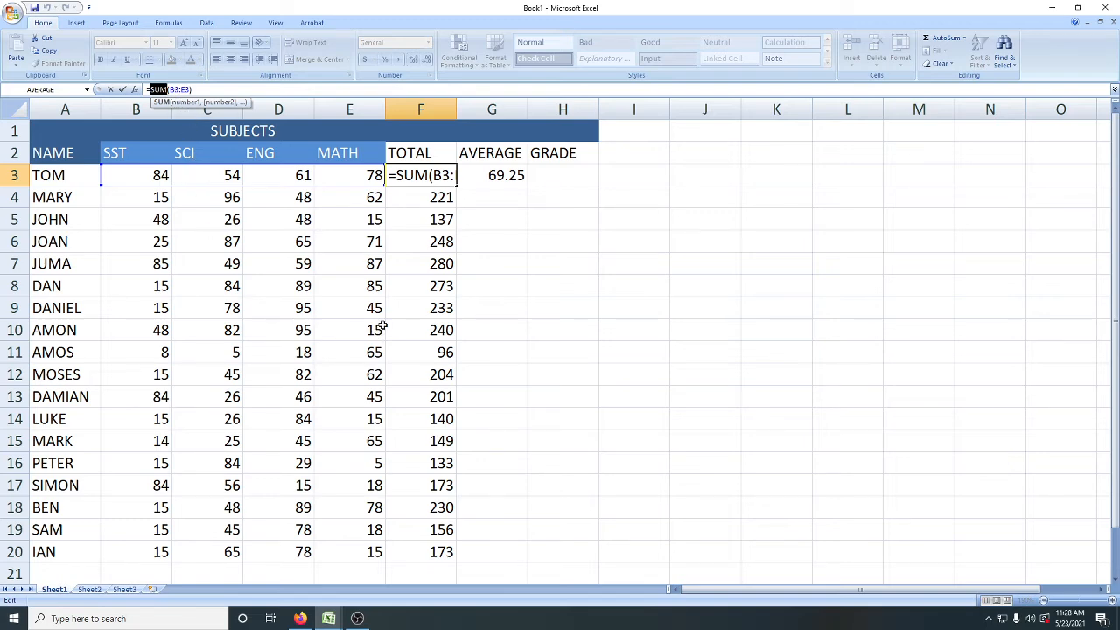
pyautogui.click(248, 93)
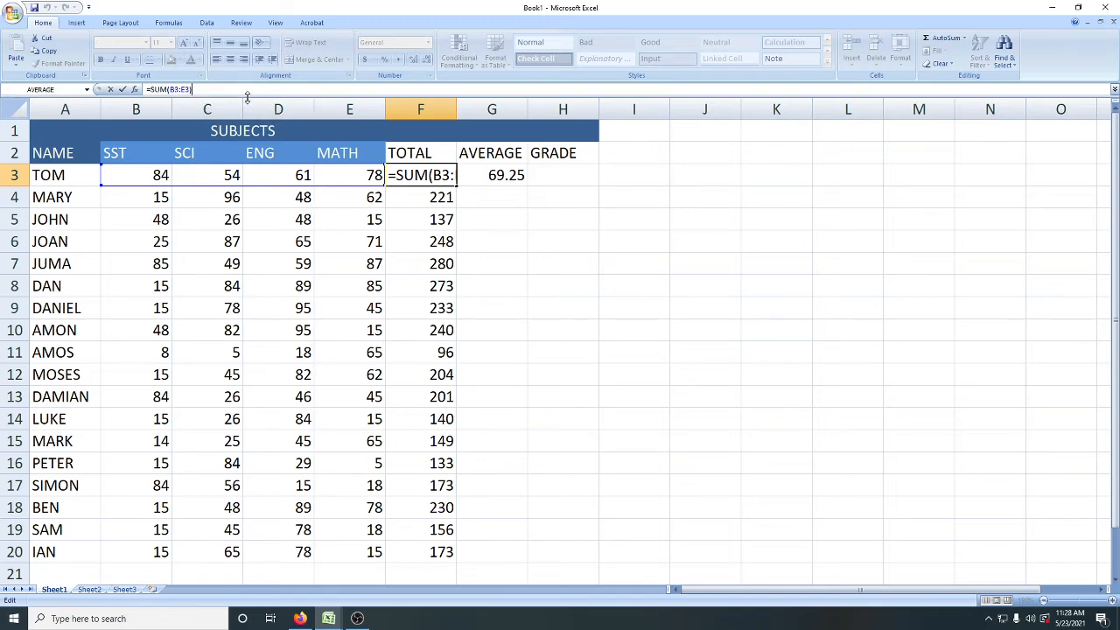
pyautogui.press('Escape')
# Step: Fill the average formula from G3 down through G20 for all the remaining students
pyautogui.click(492, 175)
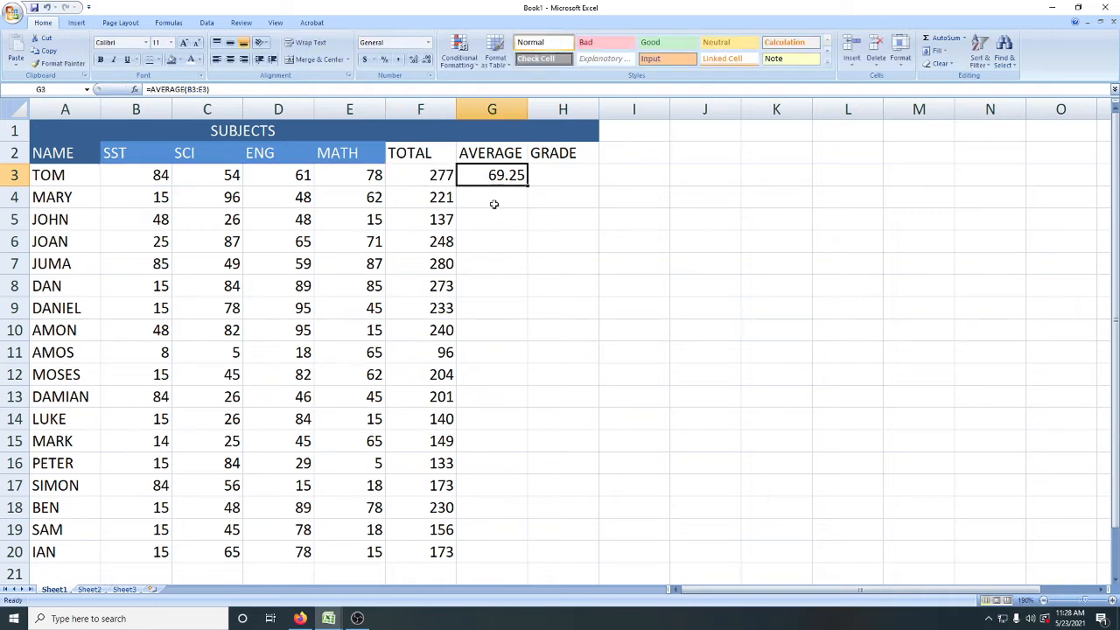
pyautogui.moveTo(528, 186); pyautogui.dragTo(514, 559)
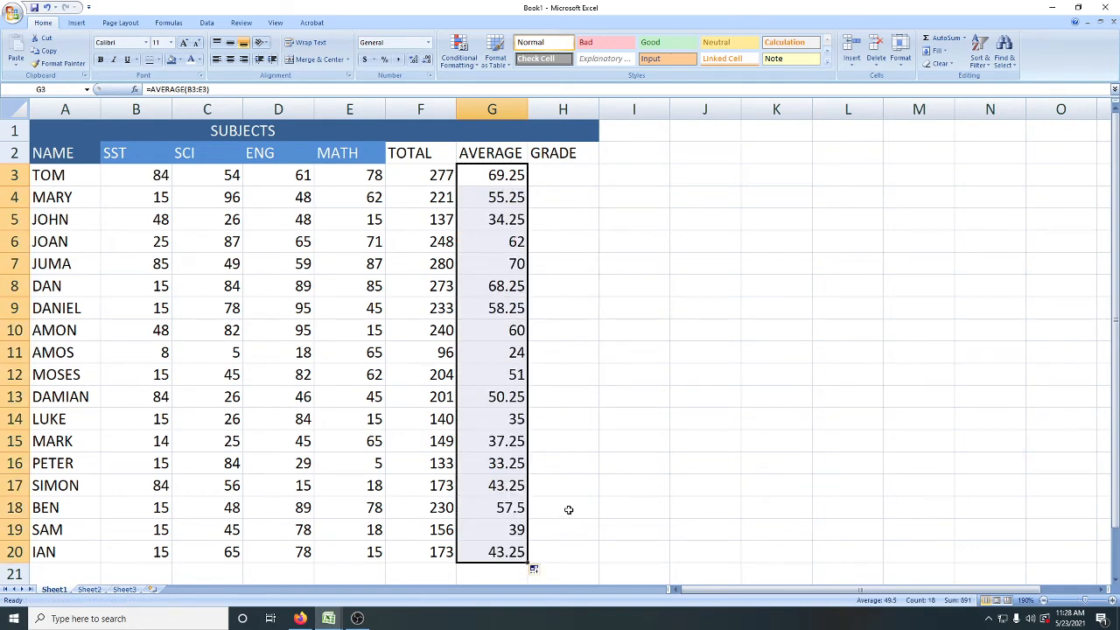
# Step: Select the first student's GRADE cell, H3
pyautogui.doubleClick(561, 178)
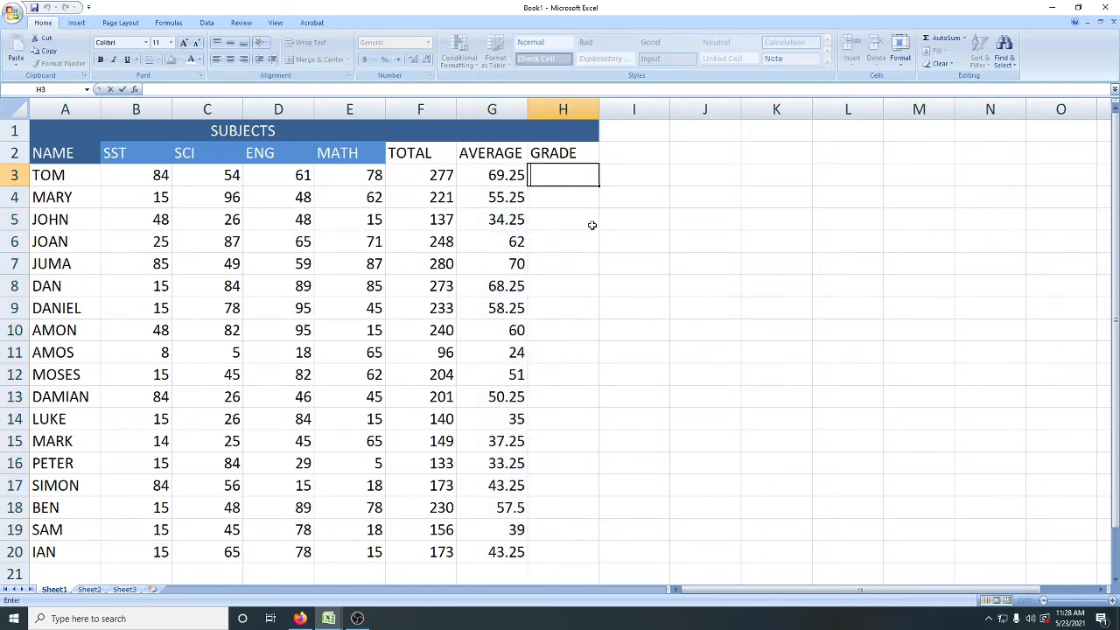
pyautogui.click(593, 225)
pyautogui.click(563, 181)
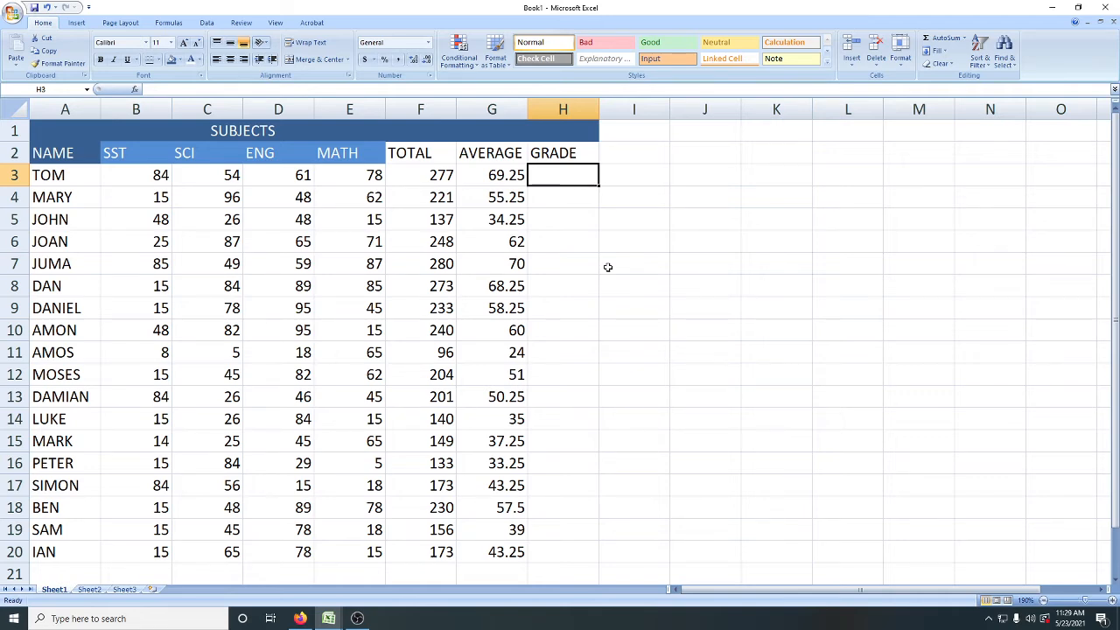
# Step: Begin an IF formula in H3 with the logical test that the average in G3 is >=50
pyautogui.write('I')
pyautogui.press('BackSpace')
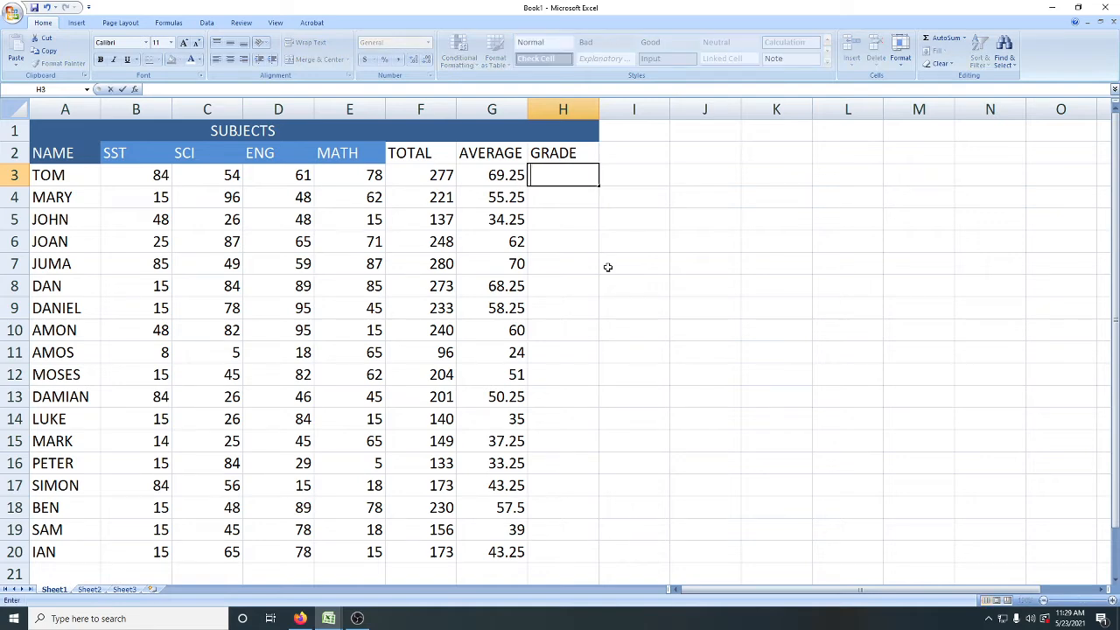
pyautogui.write('=')
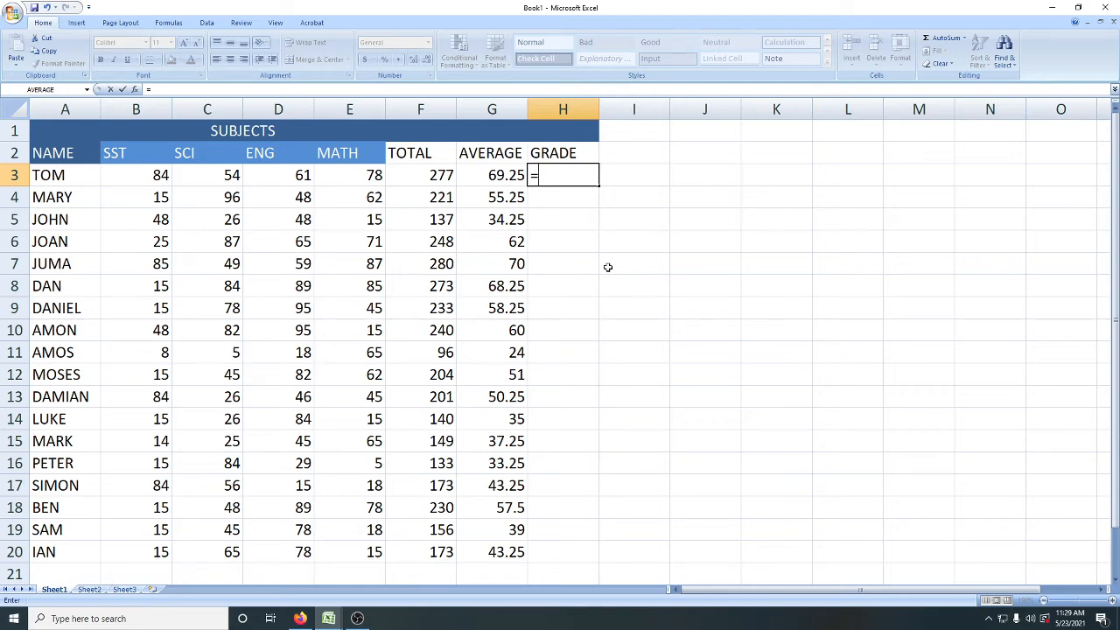
pyautogui.write('IF')
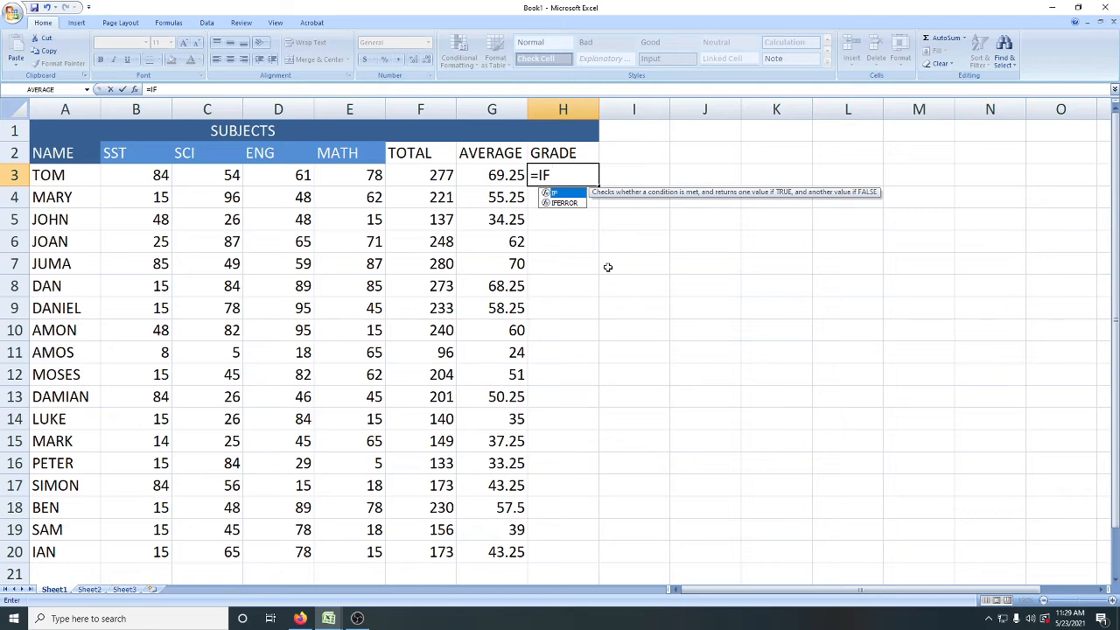
pyautogui.write('(')
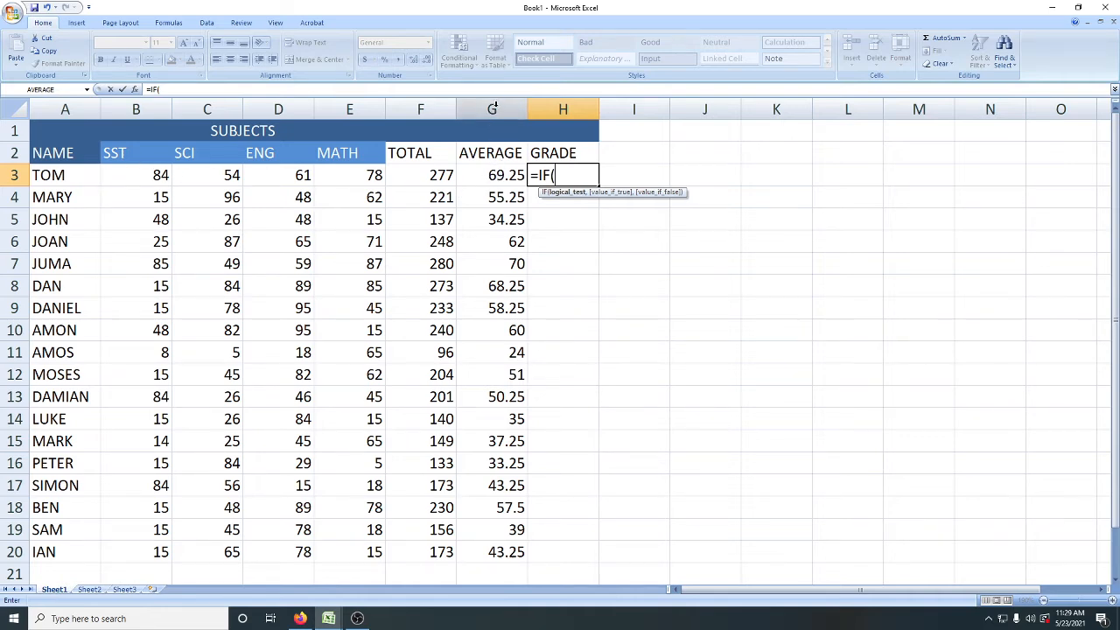
pyautogui.click(497, 175)
pyautogui.write('>')
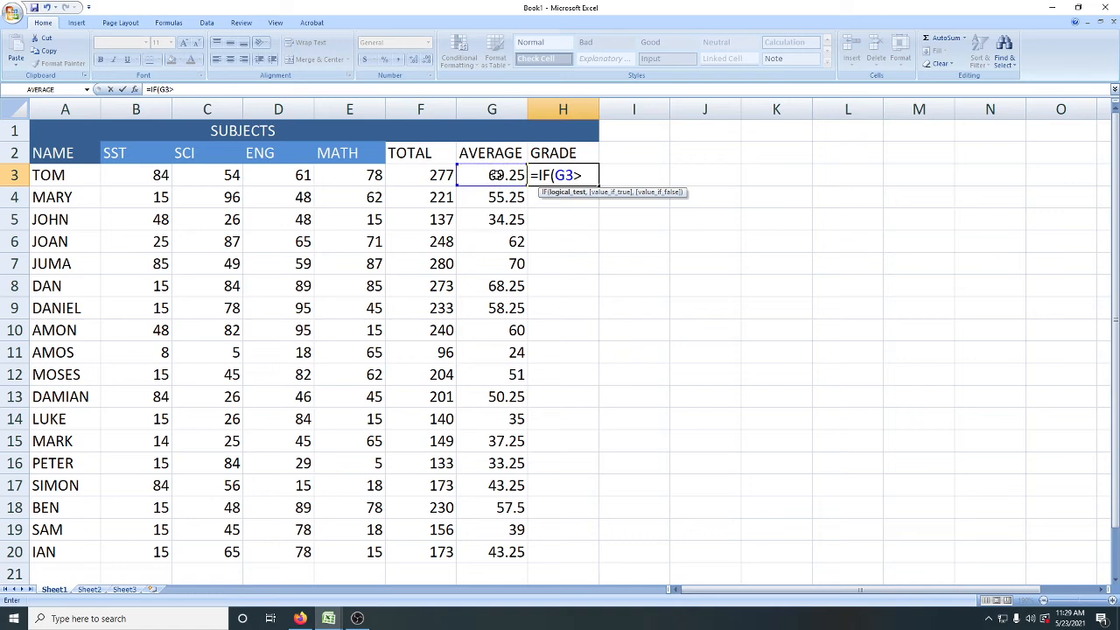
pyautogui.write('=50')
pyautogui.write(',')
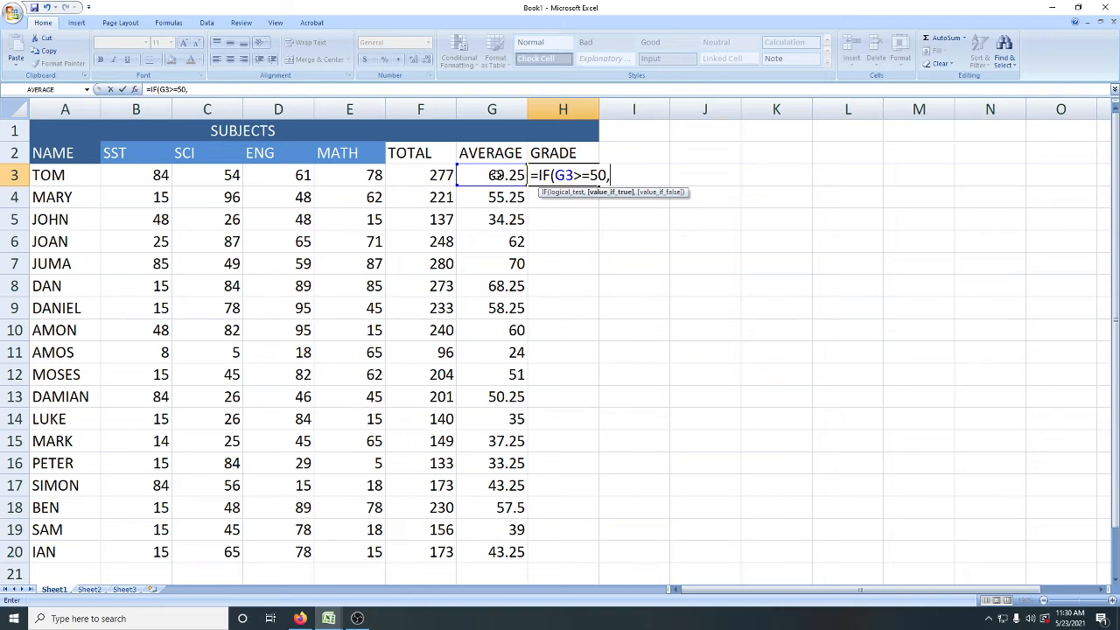
# Step: Set the IF formula's value_if_true argument to "PASSED"
pyautogui.write('"')
pyautogui.write('PASS')
pyautogui.write('ES')
pyautogui.write('D')
pyautogui.press('BackSpace')
pyautogui.press('BackSpace')
pyautogui.write('D"')
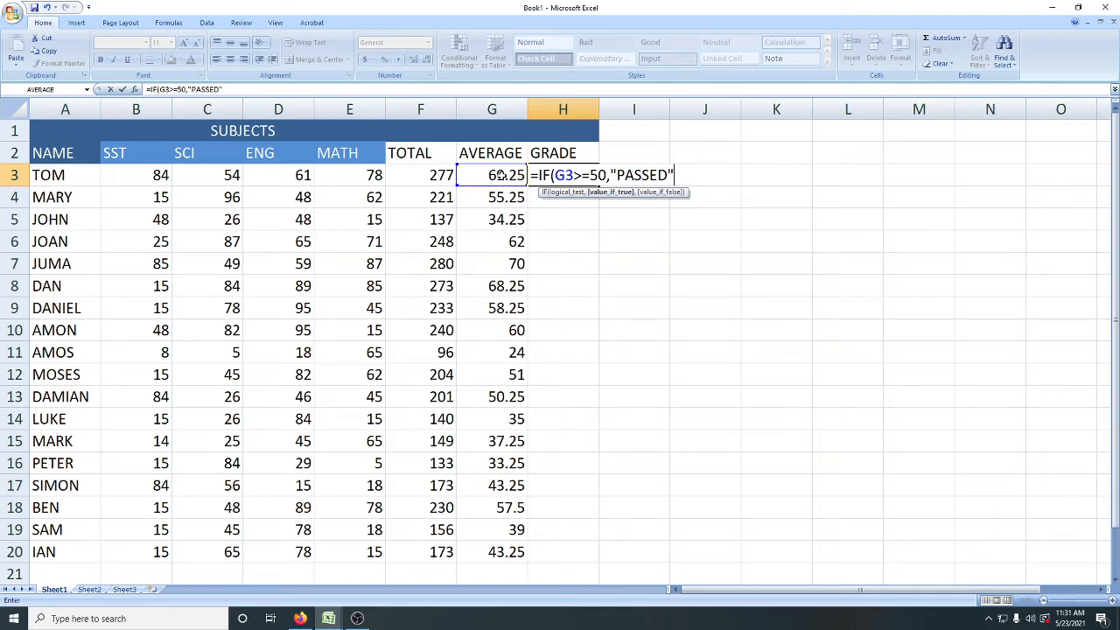
# Step: Set the IF formula's value_if_false argument to "FAILED" and enter the completed formula in H3
pyautogui.write(',"FAI')
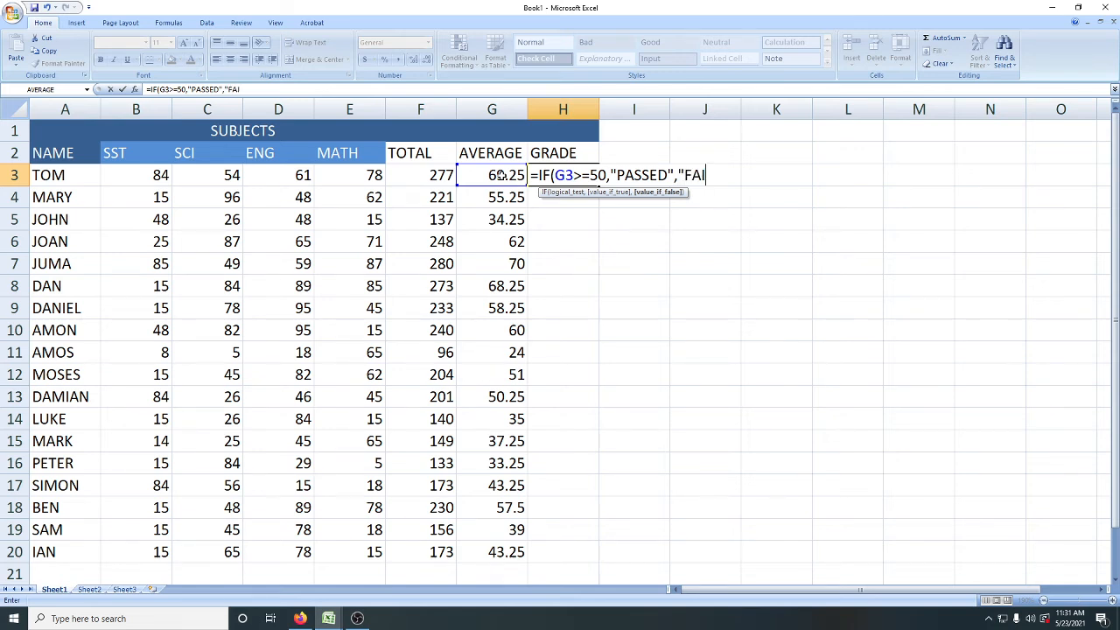
pyautogui.write('LED"')
pyautogui.write(')')
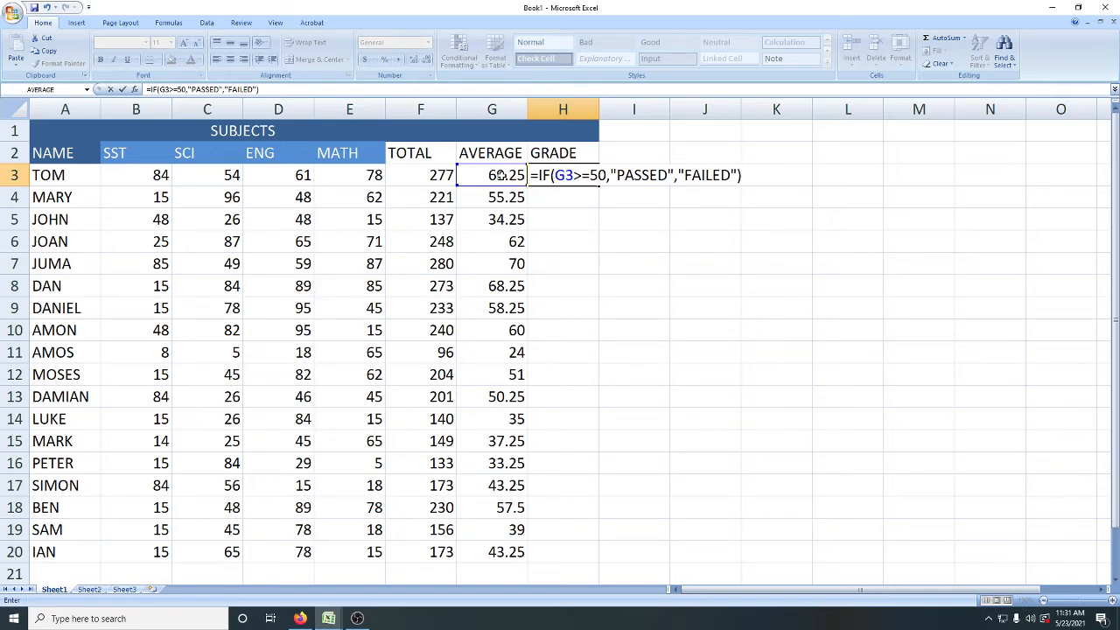
pyautogui.press('Return')
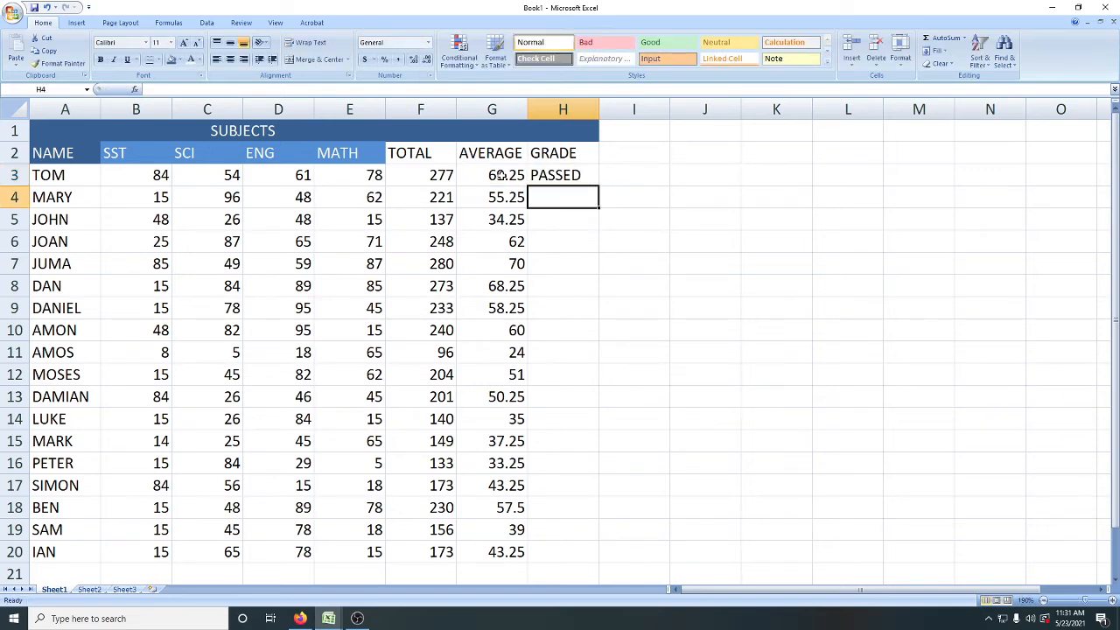
# Step: Fill the grade formula from H3 down through H20 for all the remaining students
pyautogui.click(550, 178)
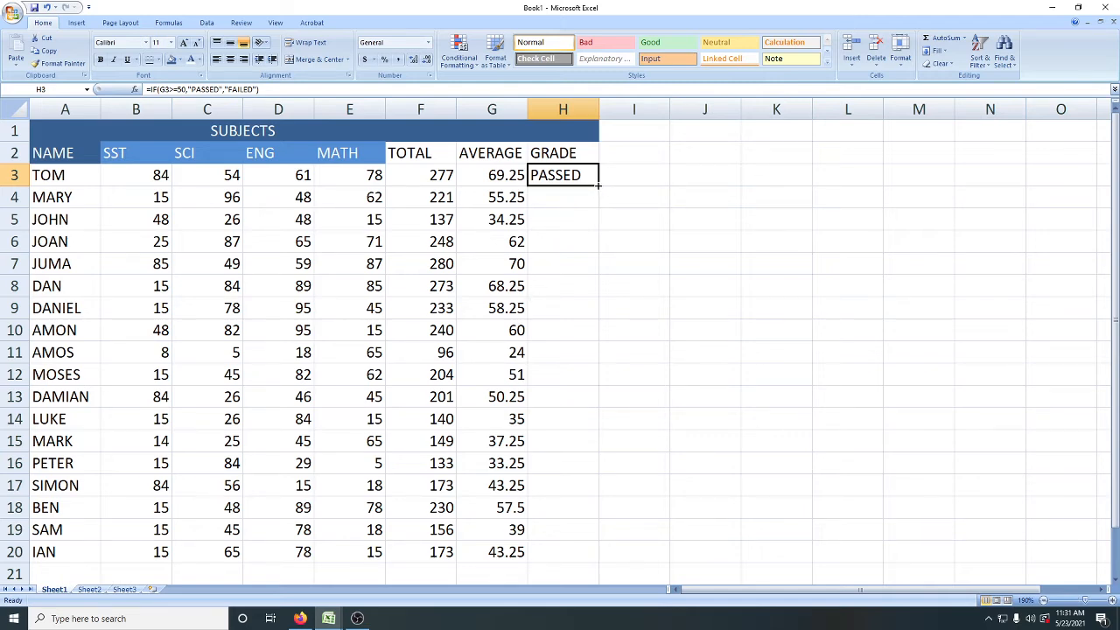
pyautogui.moveTo(600, 185); pyautogui.dragTo(589, 572)
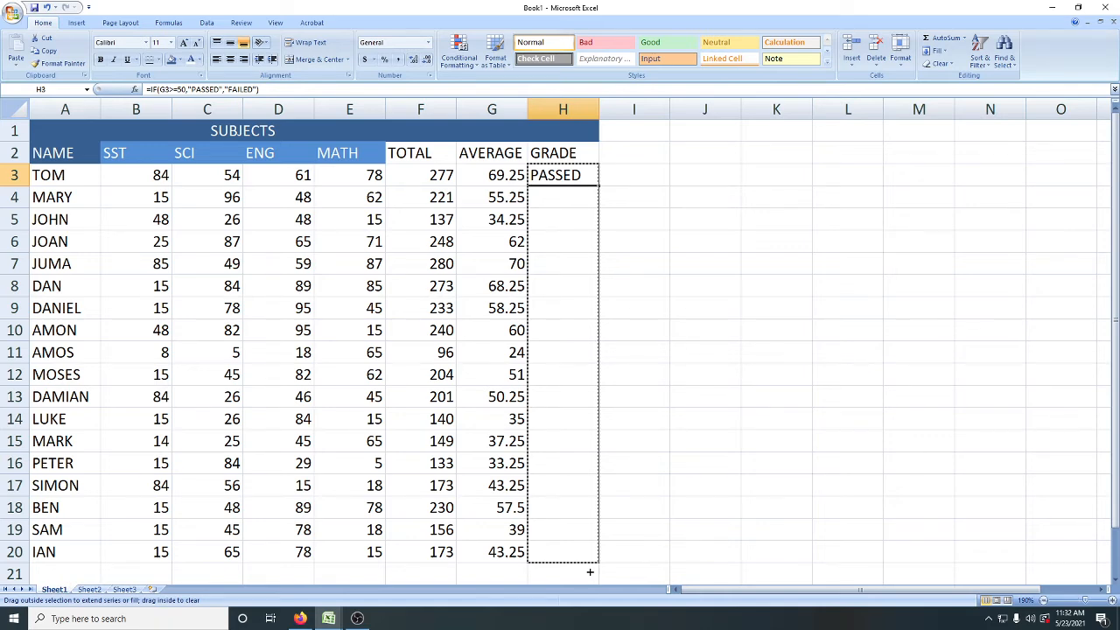
pyautogui.moveTo(589, 573); pyautogui.dragTo(590, 569)
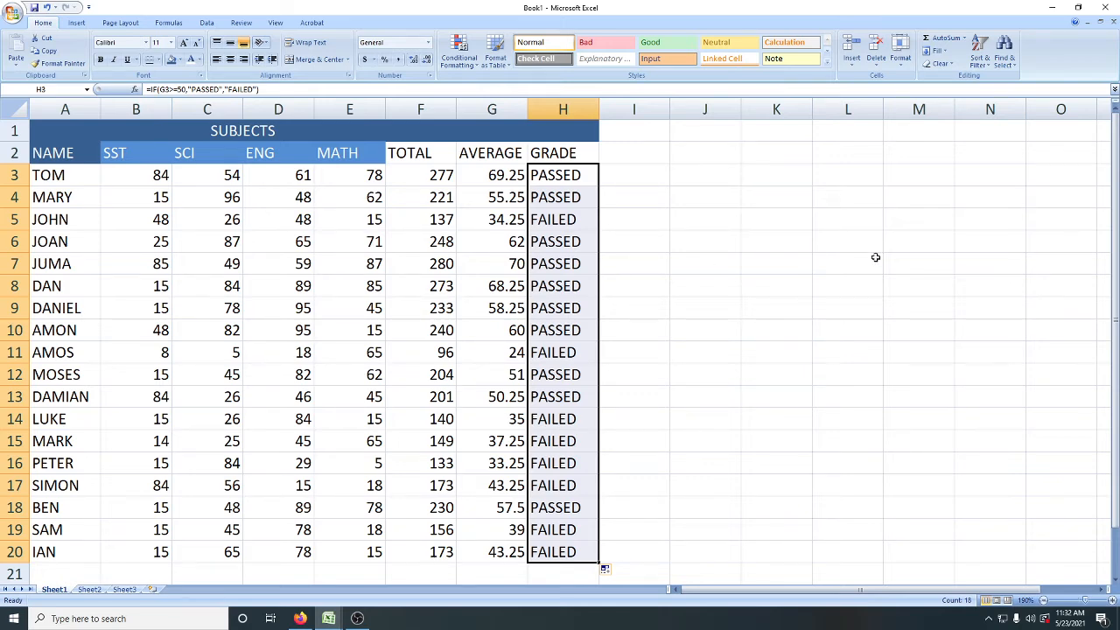
# Step: Enter the mark range 70-100 in M5 with its grade A in N5
pyautogui.click(905, 218)
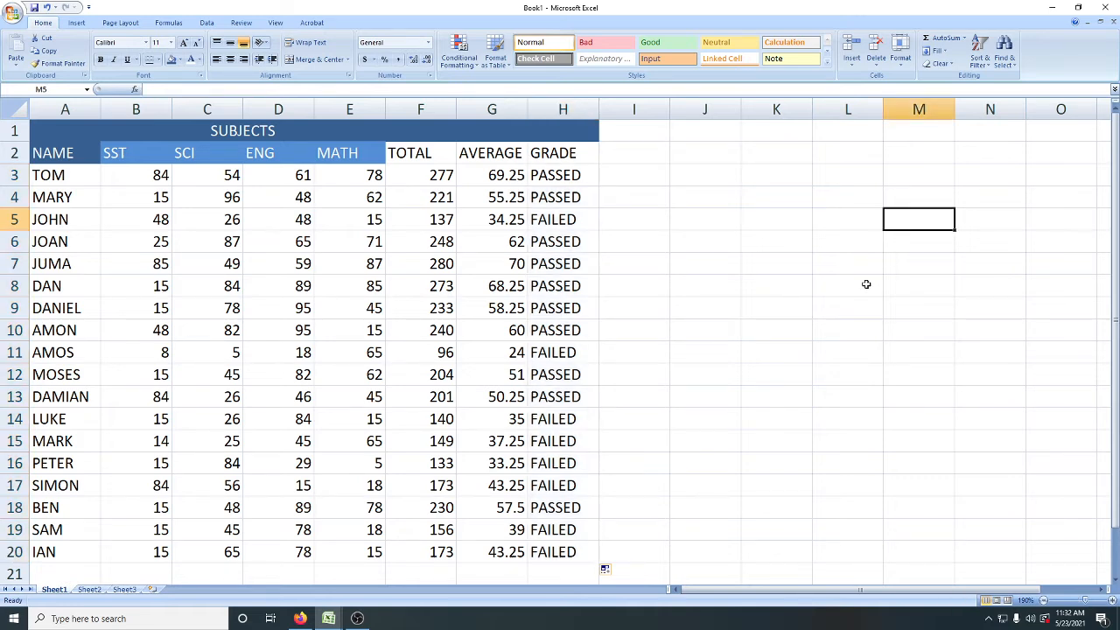
pyautogui.write('70-')
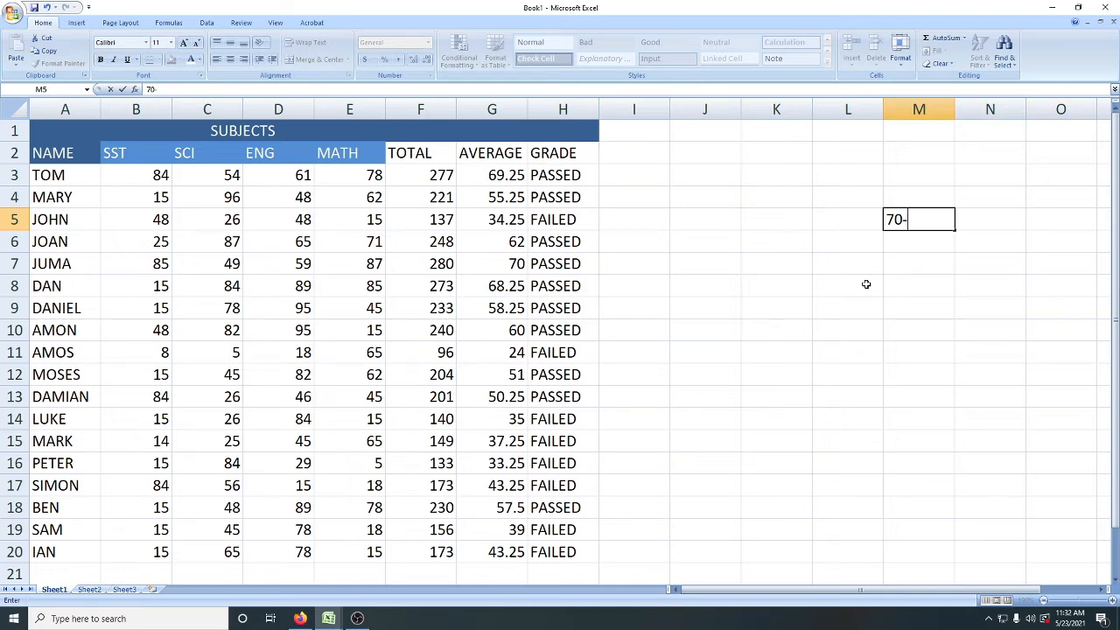
pyautogui.write('100')
pyautogui.press('Tab')
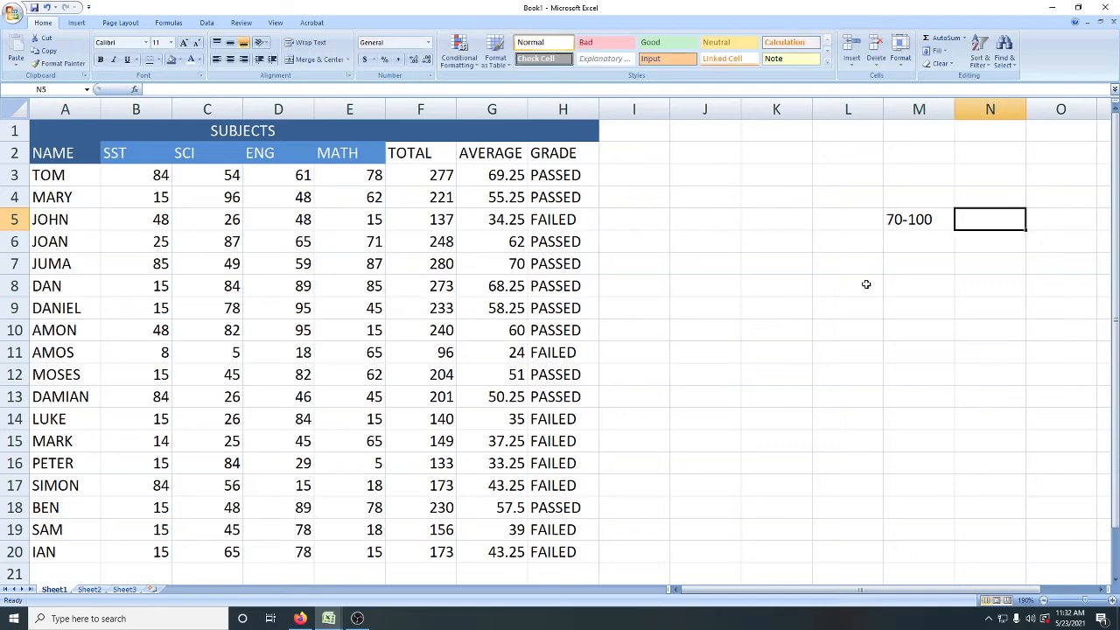
pyautogui.write('A')
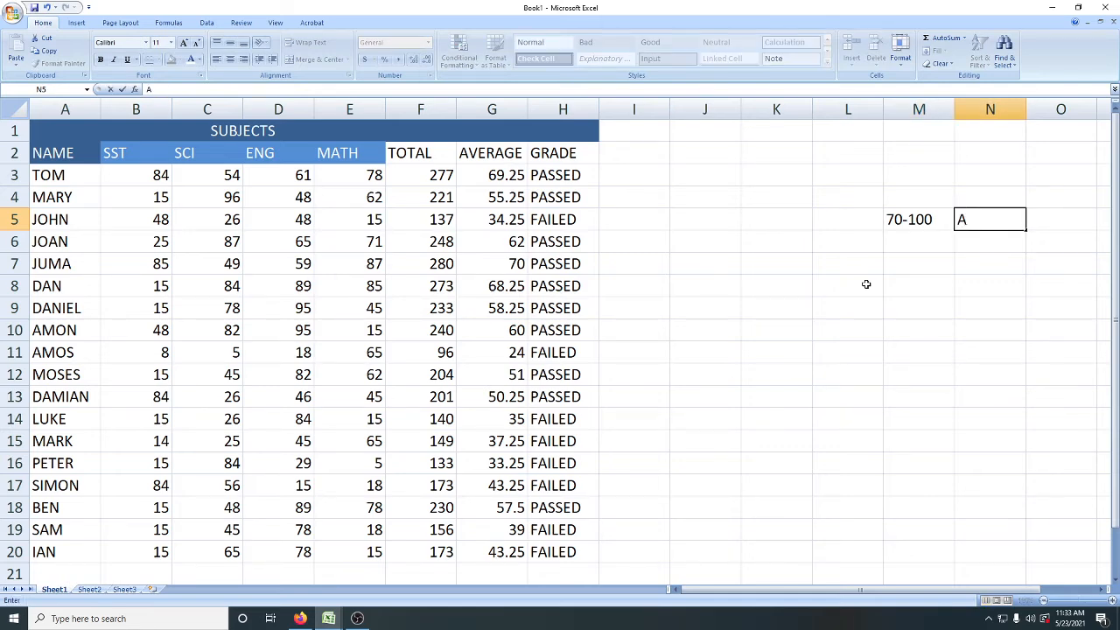
pyautogui.press('Left')
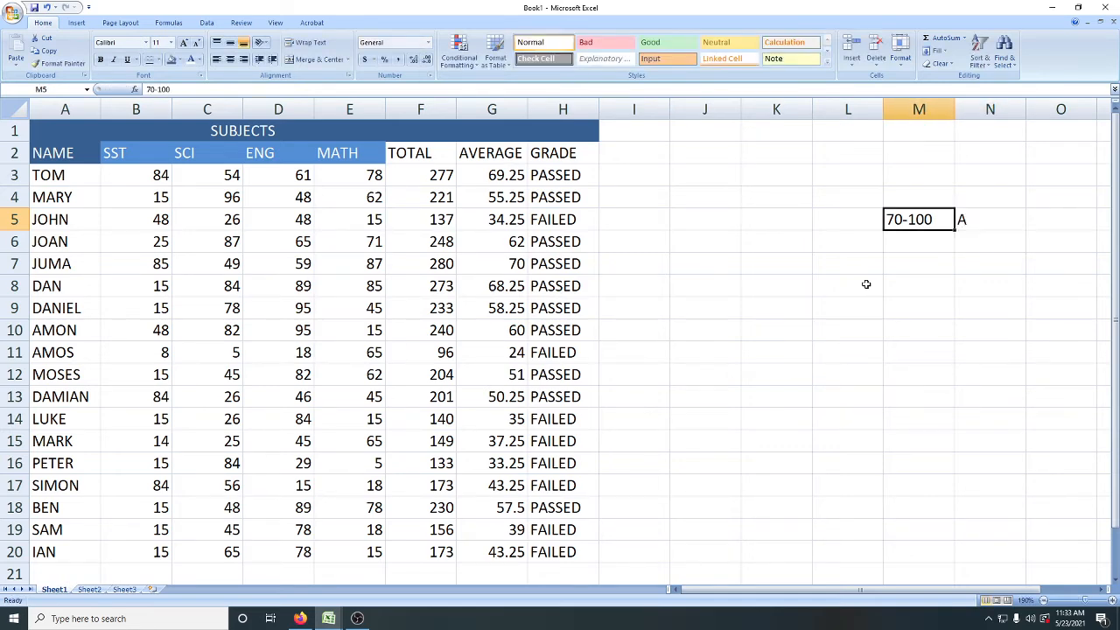
pyautogui.press('Down')
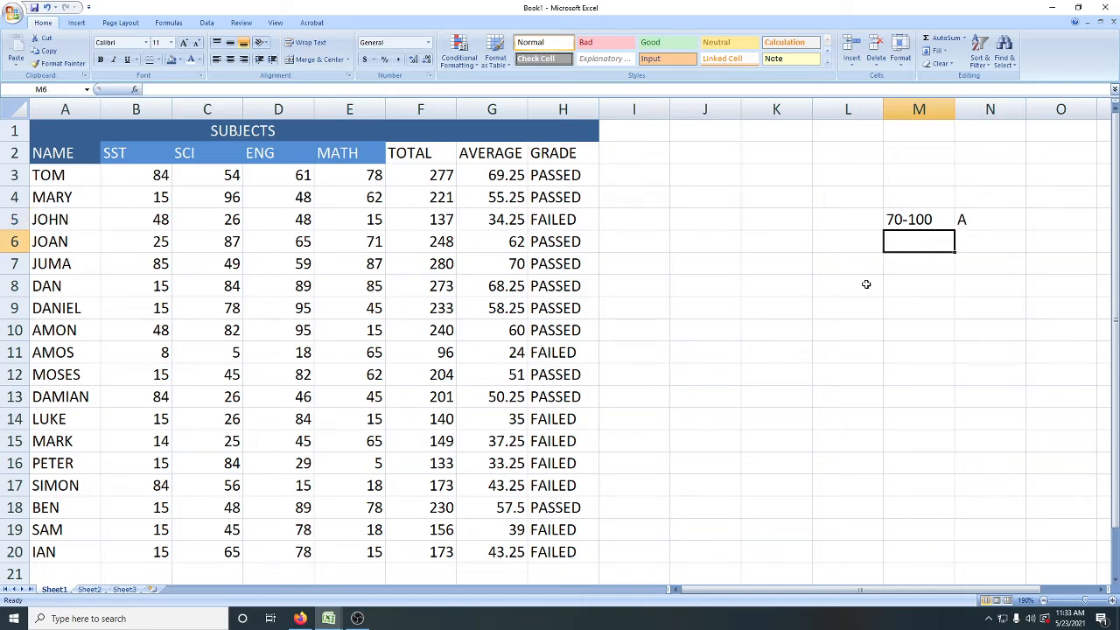
# Step: Enter the mark range 40-69 in M6 with its grade B in N6
pyautogui.write('40')
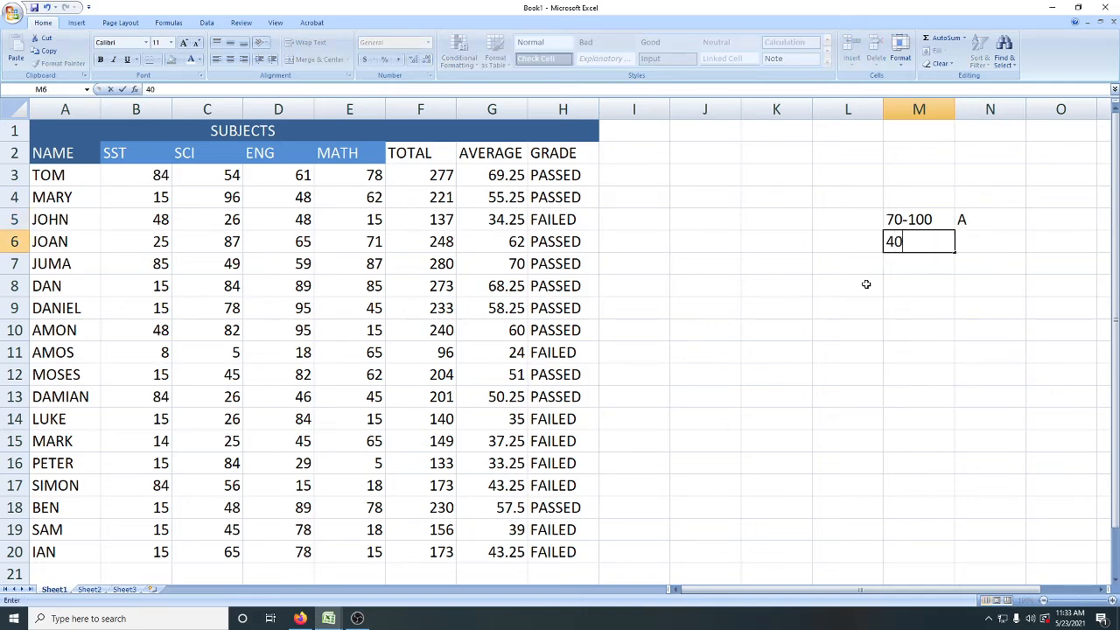
pyautogui.write('-69')
pyautogui.press('Tab')
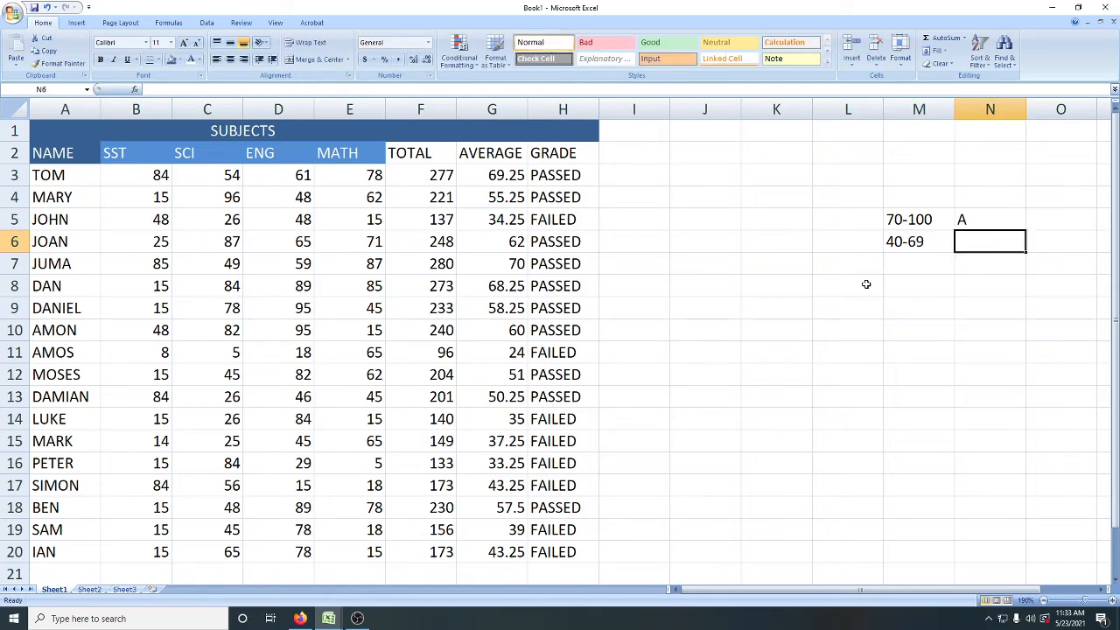
pyautogui.write('B')
pyautogui.press('Return')
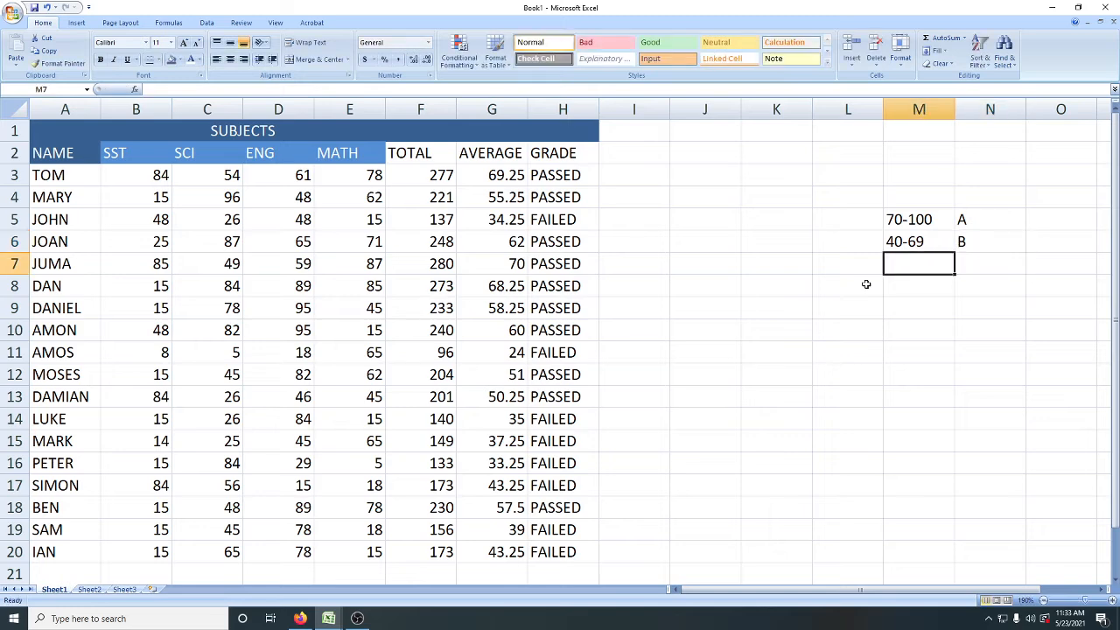
# Step: Enter the mark range 0-39 in M7 with its grade C in N7
pyautogui.write('0-')
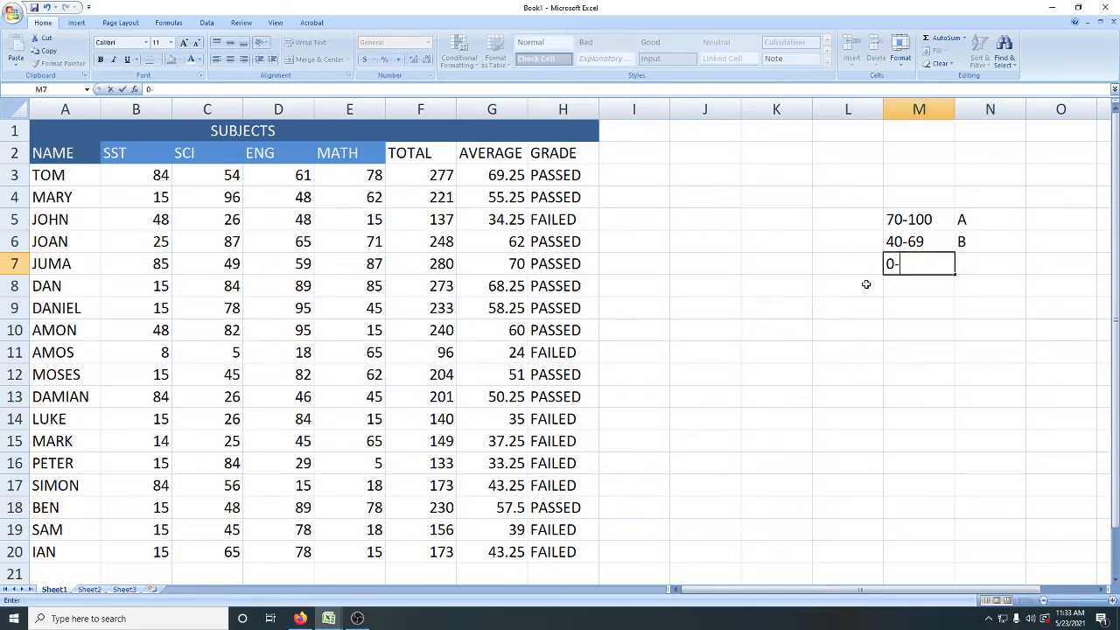
pyautogui.write('39')
pyautogui.press('Tab')
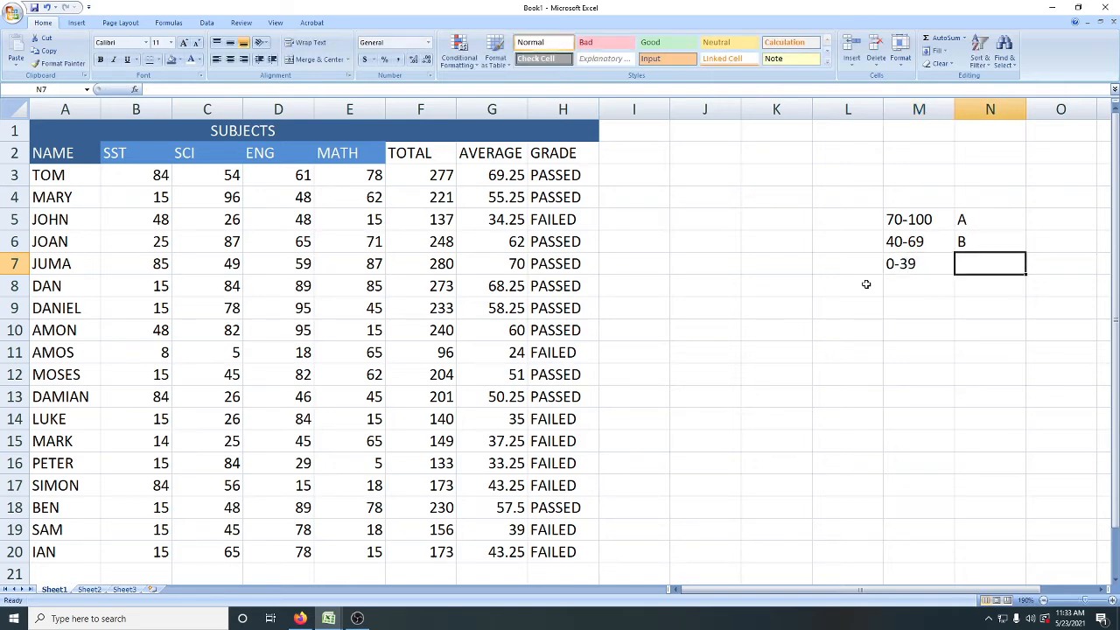
pyautogui.write('C')
pyautogui.click(860, 336)
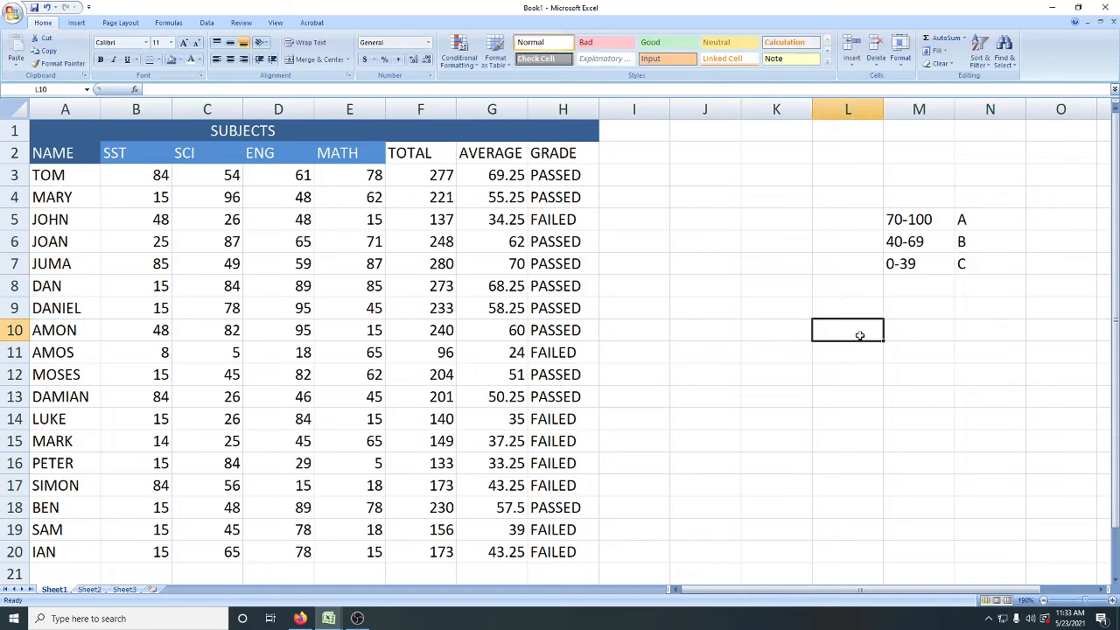
# Step: Enter the heading GRADING SCALE in M4 above the mark ranges
pyautogui.click(929, 198)
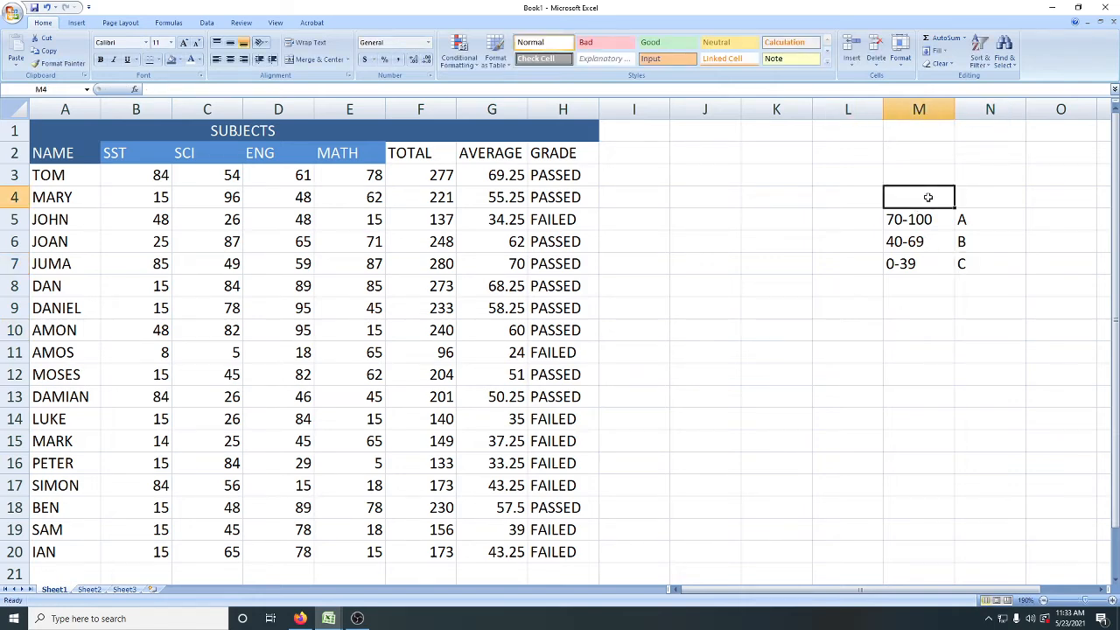
pyautogui.write('SCALE')
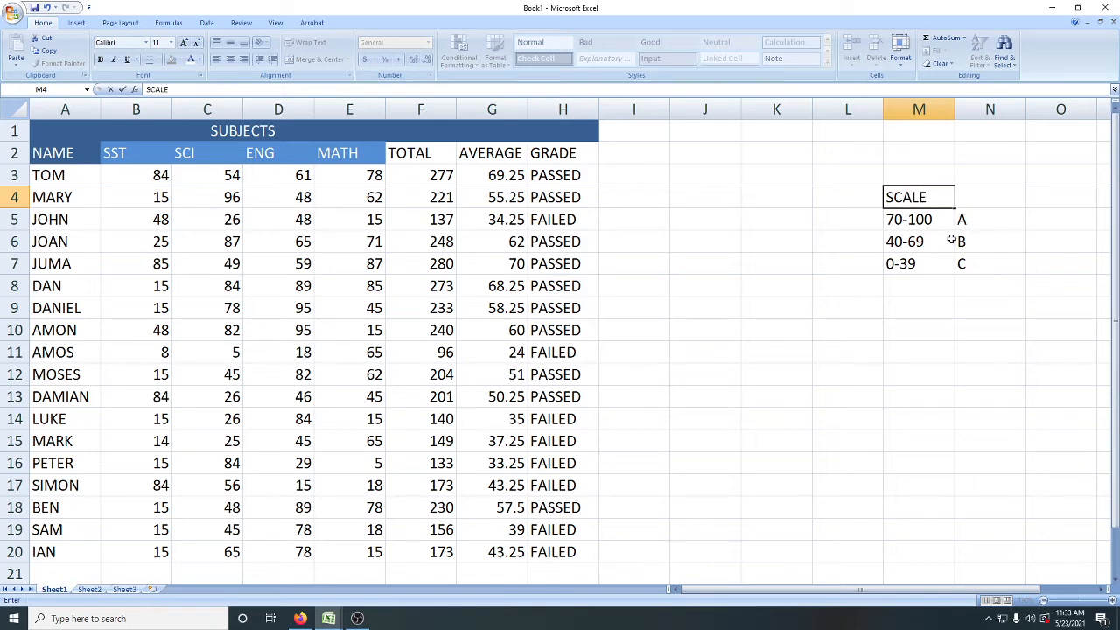
pyautogui.click(888, 197)
pyautogui.write('GRADING')
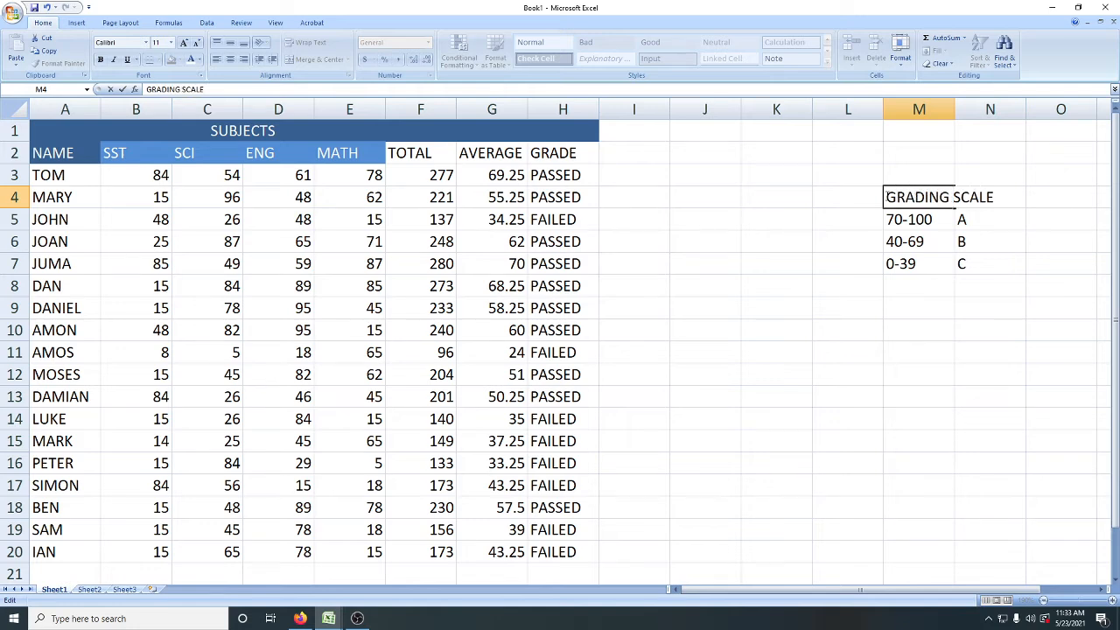
pyautogui.click(933, 304)
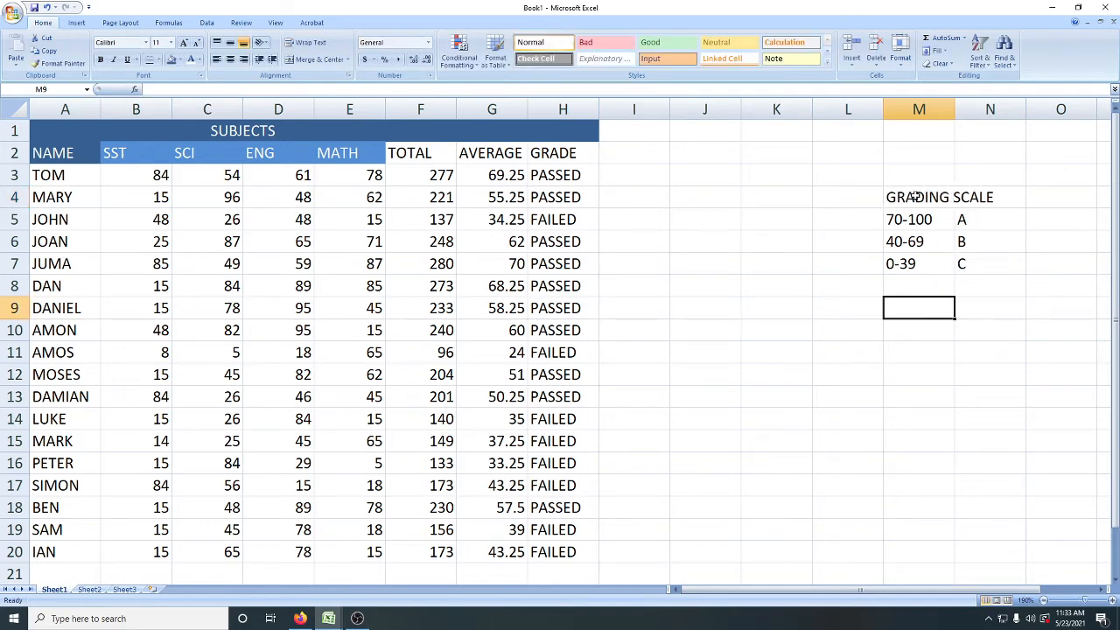
# Step: Merge and center the GRADING SCALE heading across M4:N4
pyautogui.moveTo(915, 197); pyautogui.dragTo(963, 197)
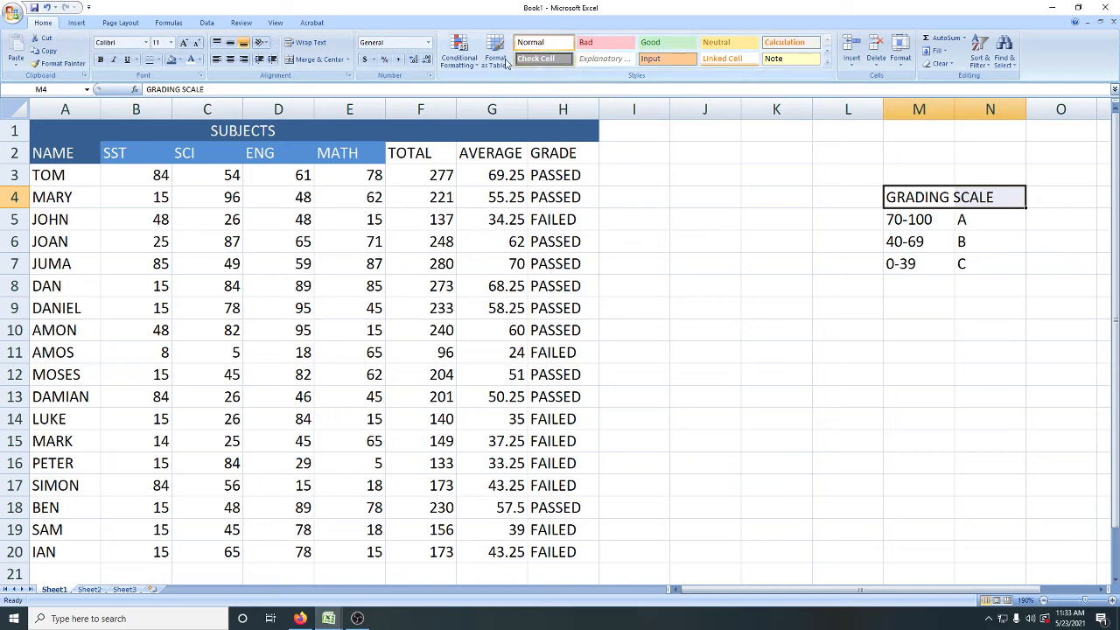
pyautogui.click(330, 60)
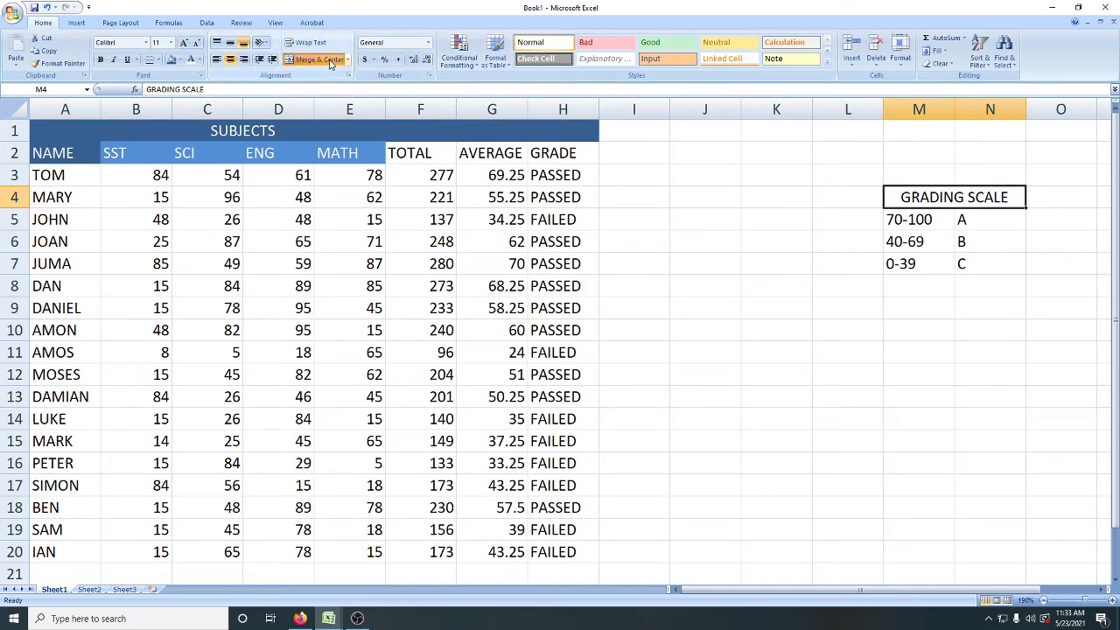
pyautogui.click(751, 278)
# Step: Fill the merged GRADING SCALE heading with dark purple and make its text white
pyautogui.click(922, 201)
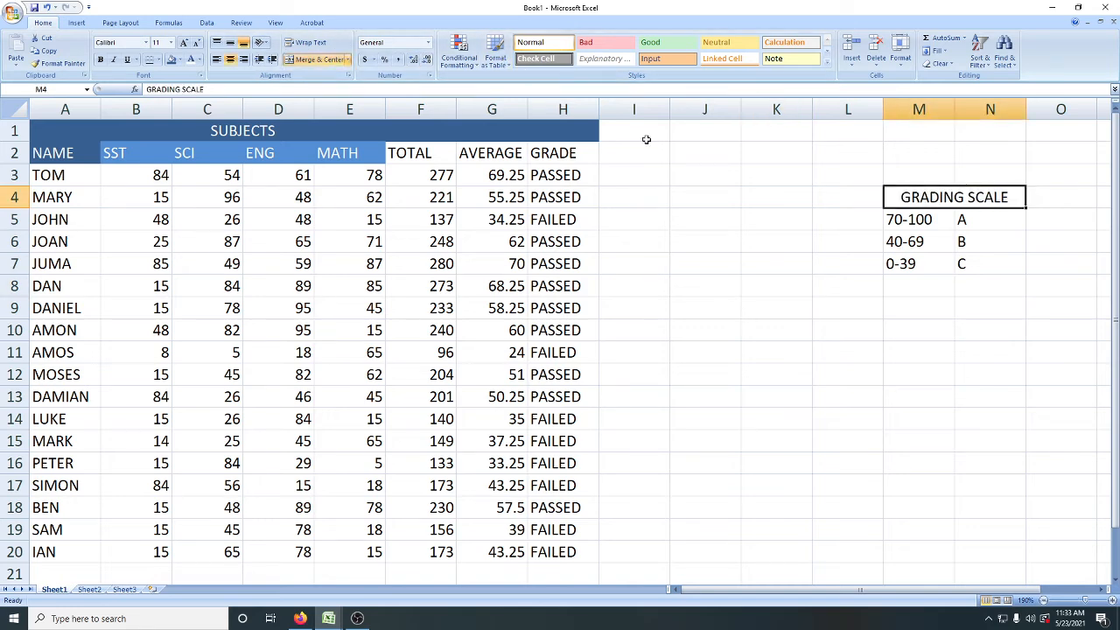
pyautogui.click(181, 60)
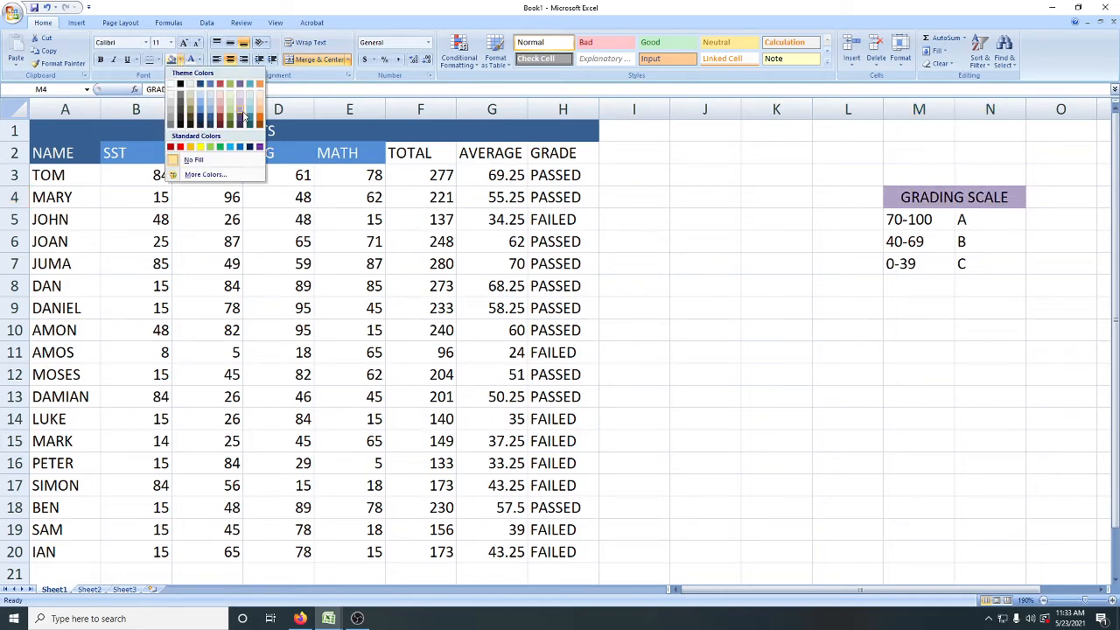
pyautogui.click(244, 123)
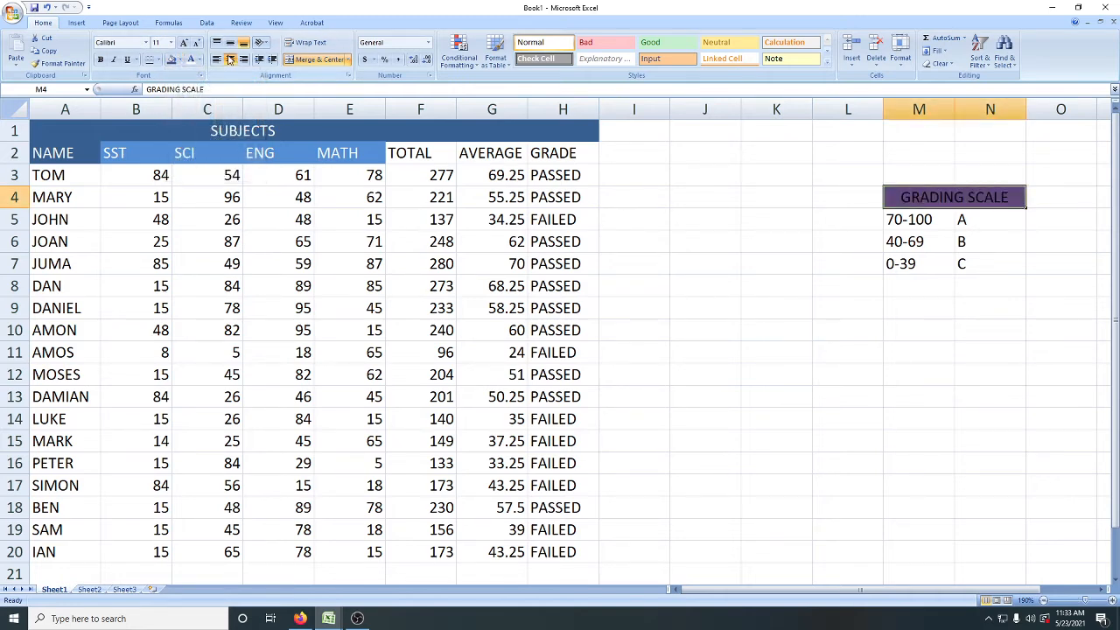
pyautogui.click(884, 233)
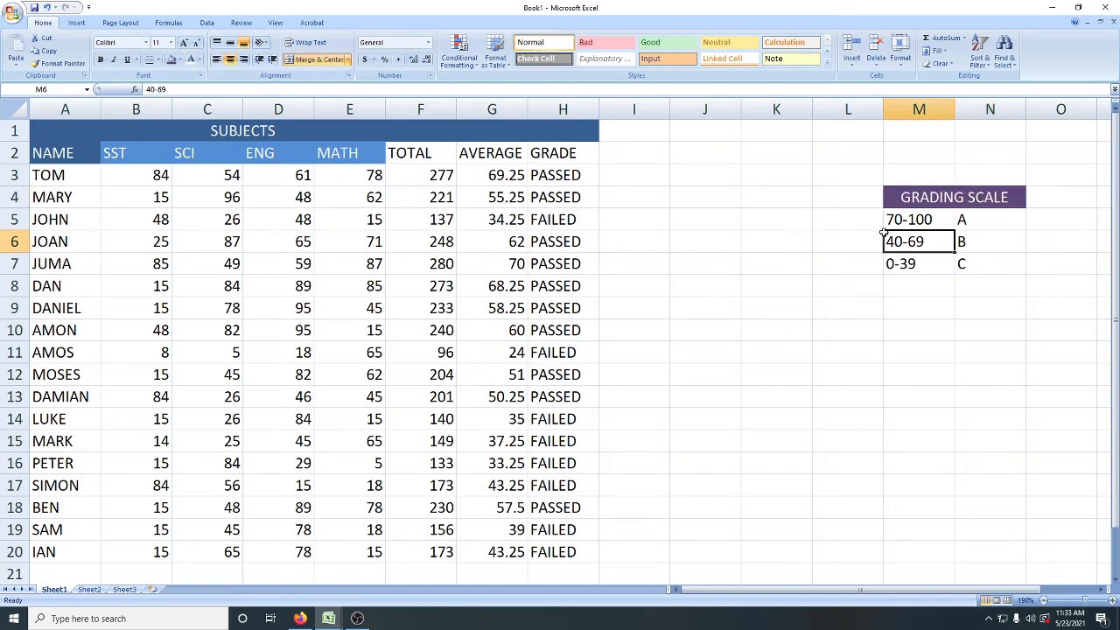
# Step: Clear the existing PASSED and FAILED results from H3:H20 in the GRADE column
pyautogui.click(796, 320)
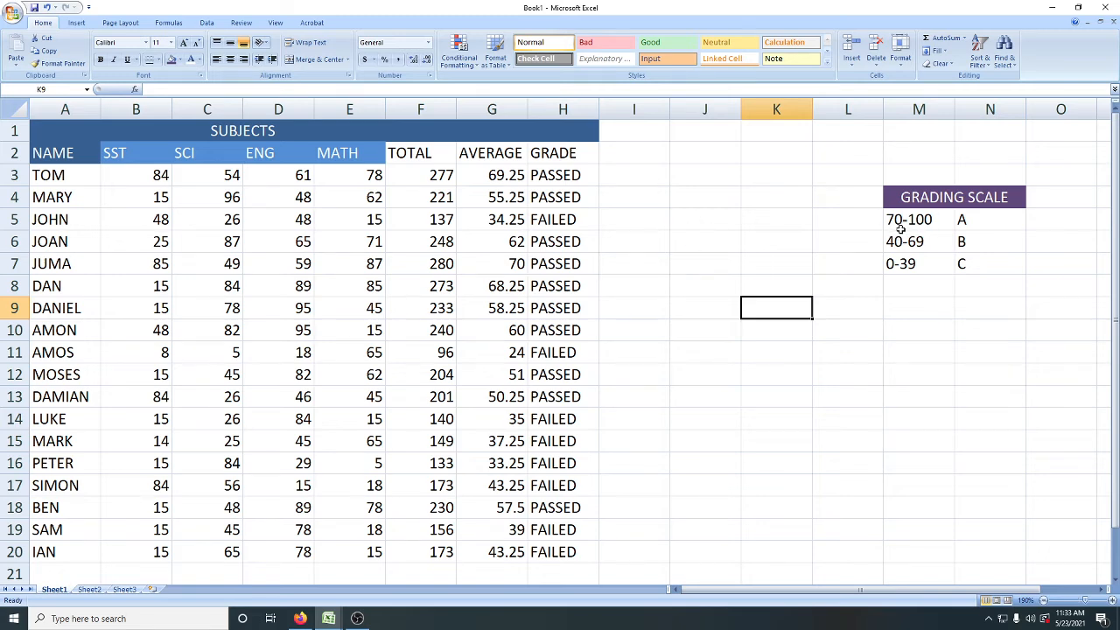
pyautogui.click(555, 174)
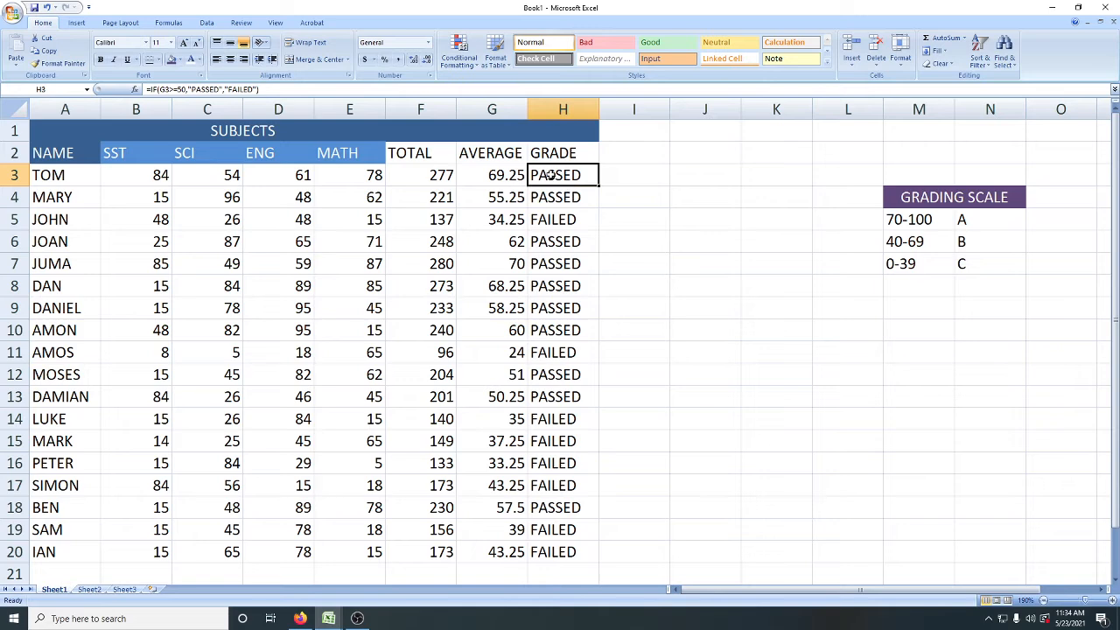
pyautogui.moveTo(552, 175); pyautogui.dragTo(537, 557)
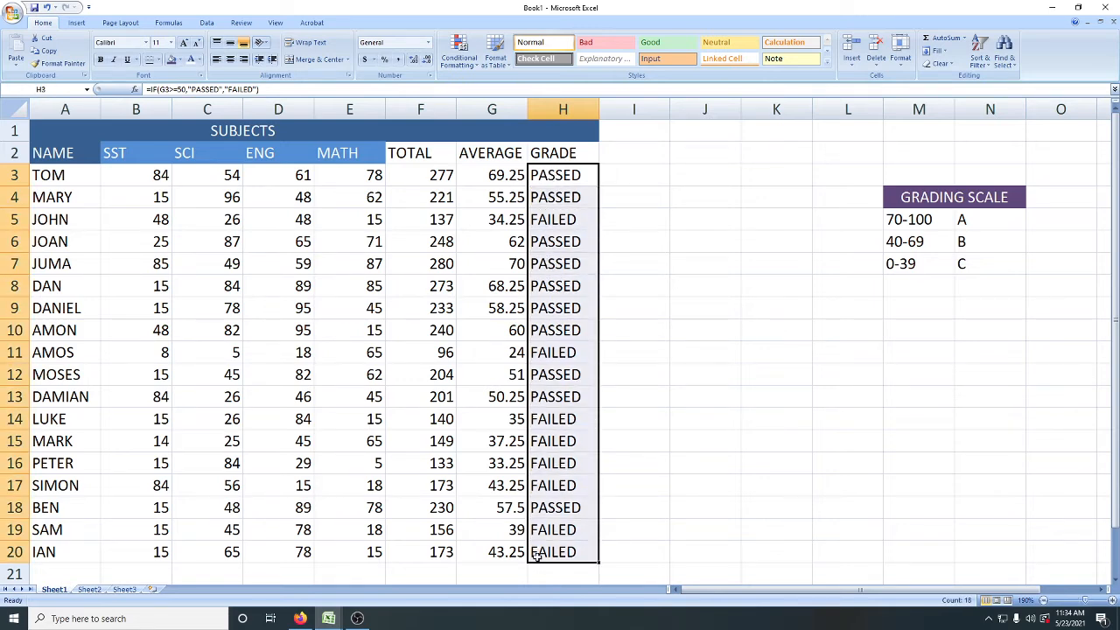
pyautogui.press('Delete')
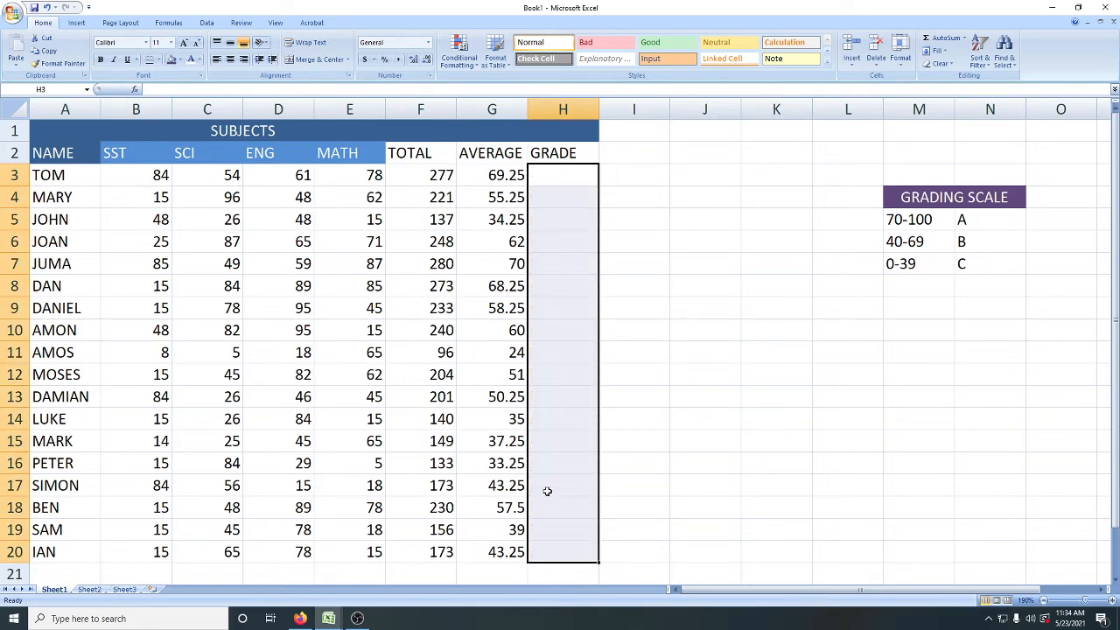
# Step: Start an IF formula in H3 that tests G3>=70 and returns "A" when true
pyautogui.click(555, 179)
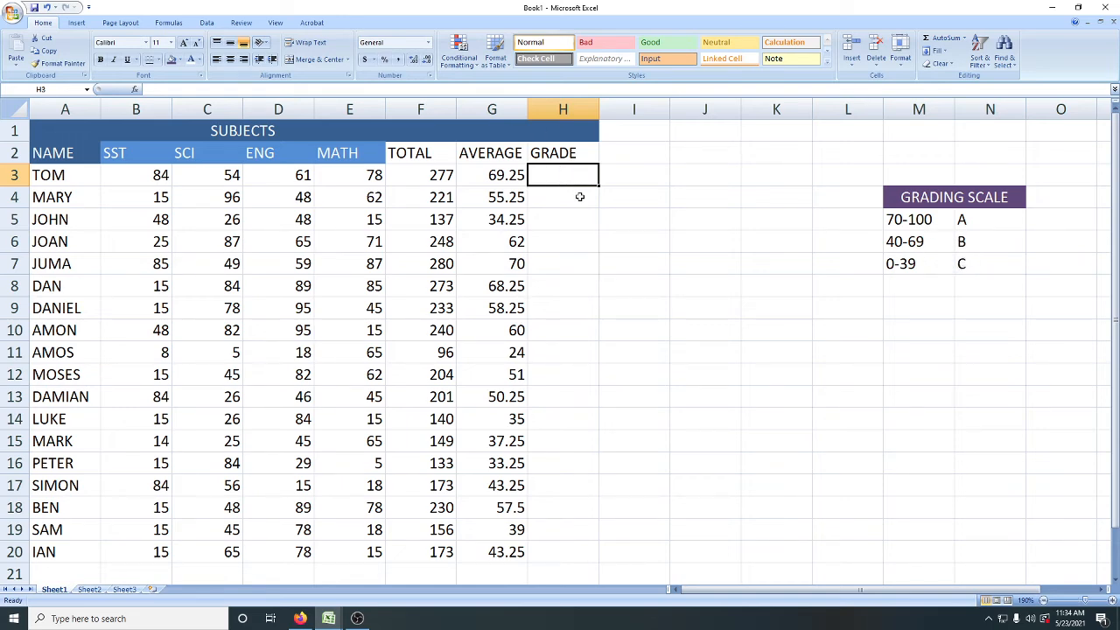
pyautogui.write('=')
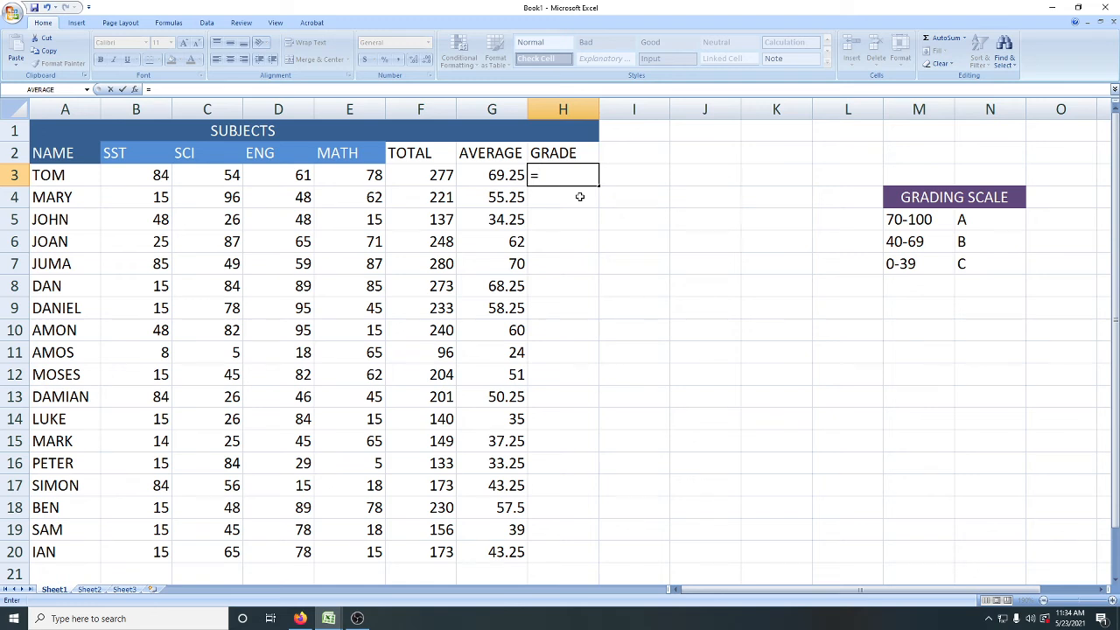
pyautogui.write('IF')
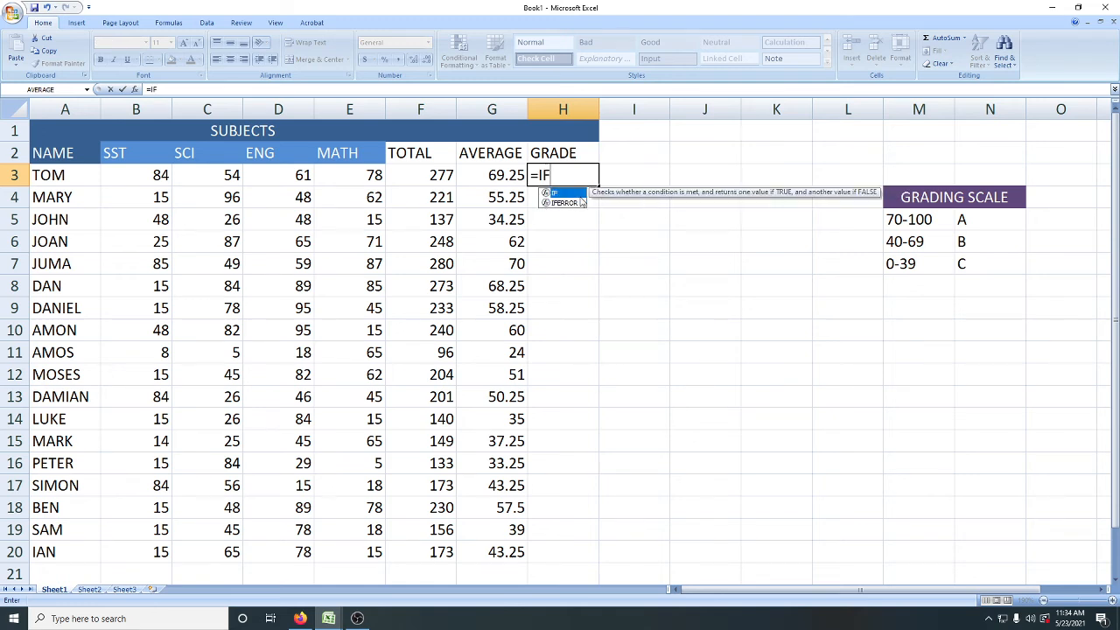
pyautogui.write('(')
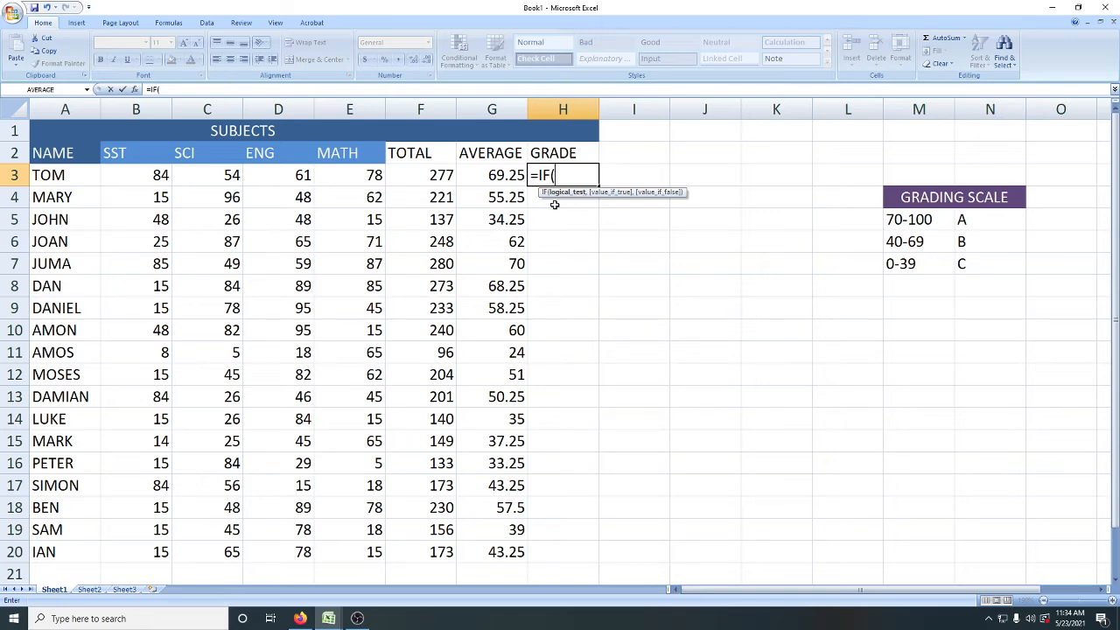
pyautogui.click(493, 175)
pyautogui.write('>')
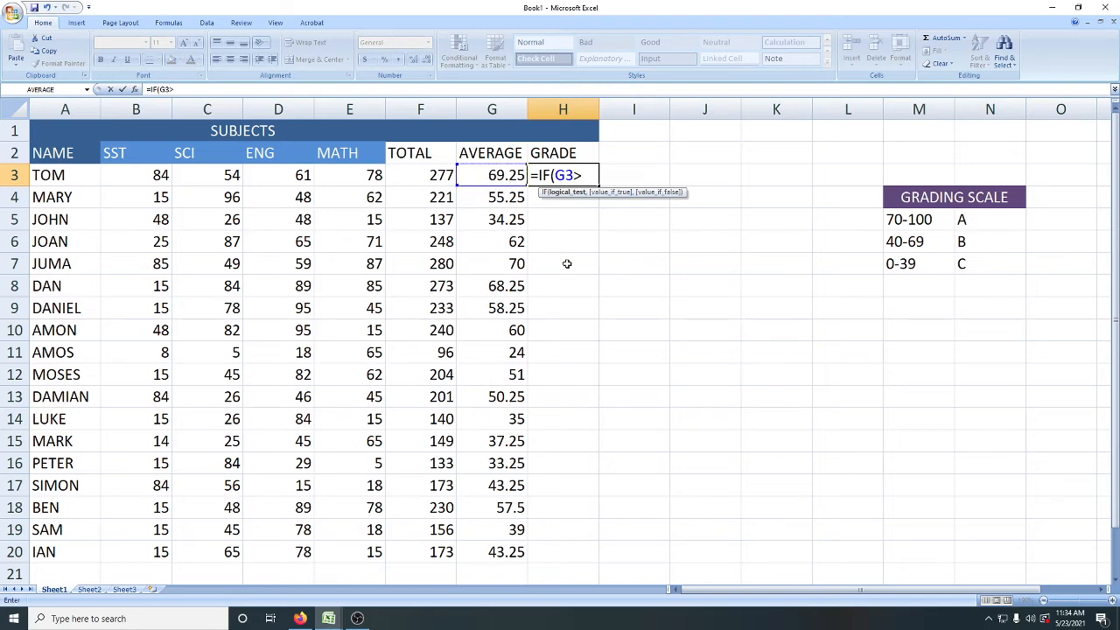
pyautogui.write('=70')
pyautogui.write(',')
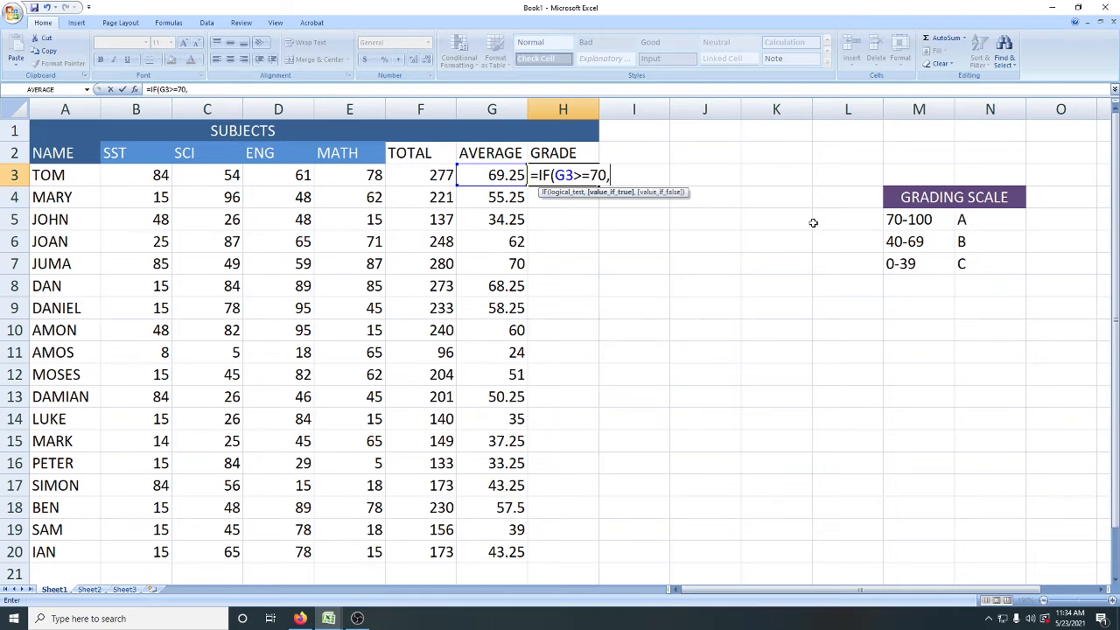
pyautogui.write('"')
pyautogui.write('A",')
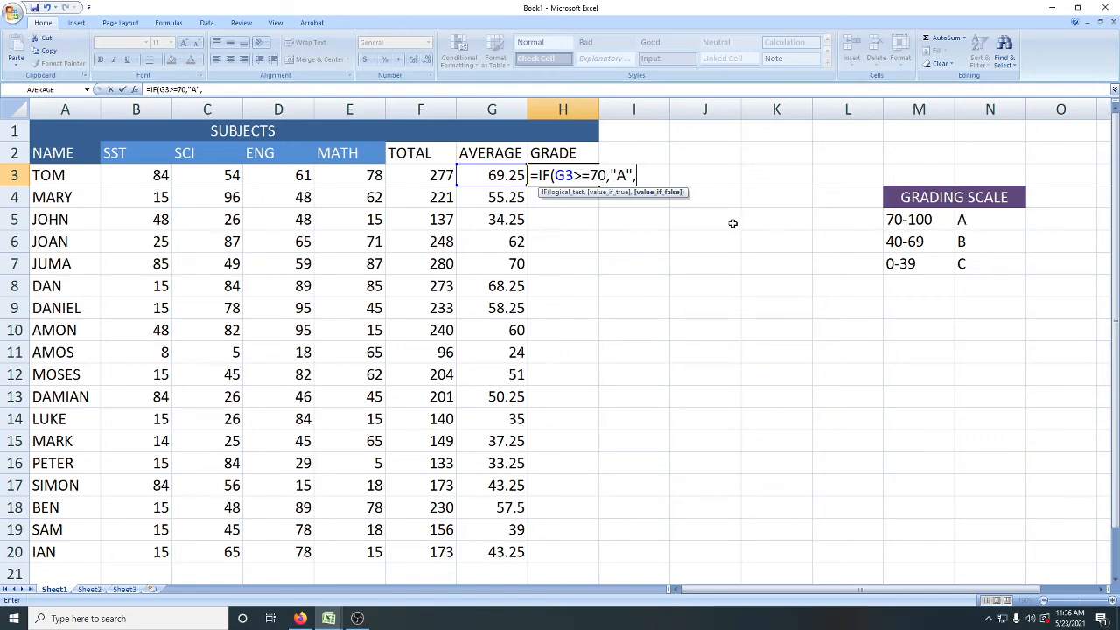
# Step: Nest a second IF as the false argument in H3, testing G3>=40 and returning "B"
pyautogui.write('IF')
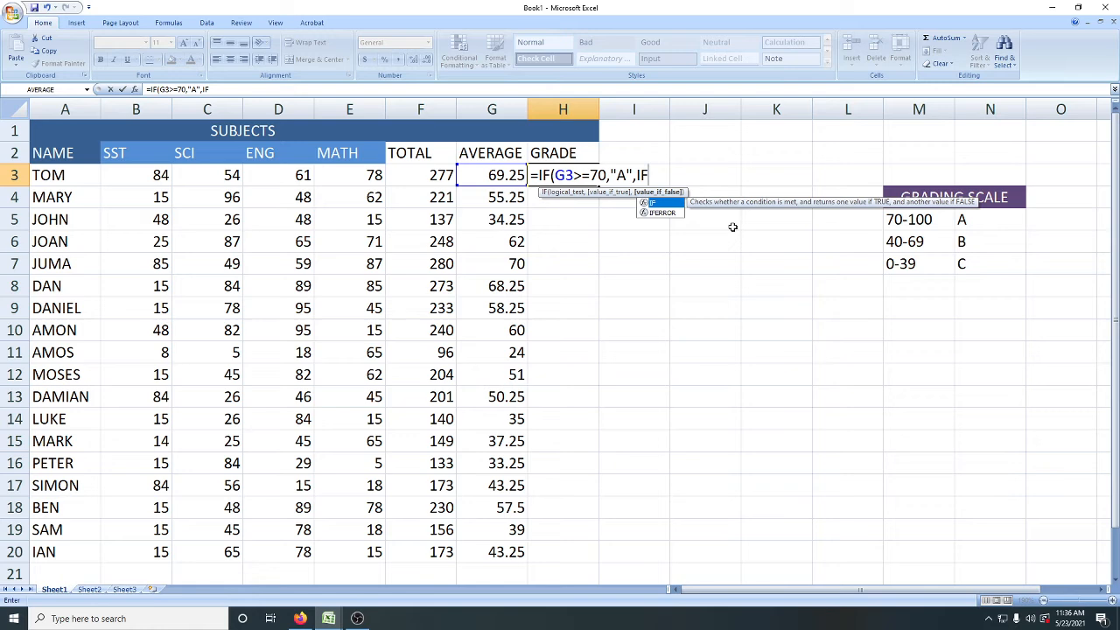
pyautogui.write('(')
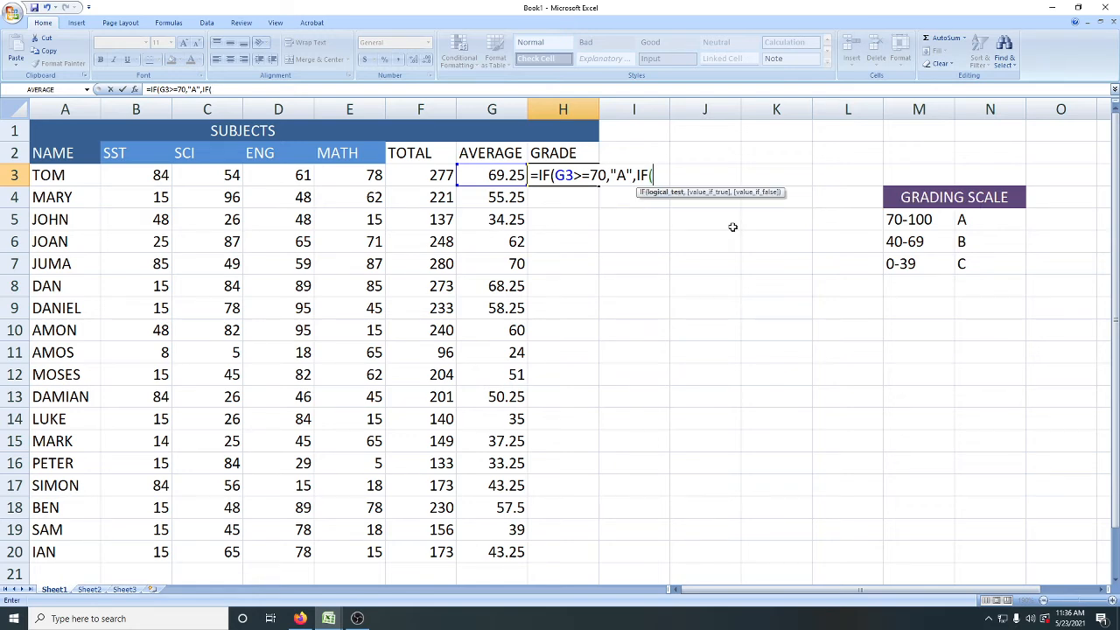
pyautogui.click(485, 174)
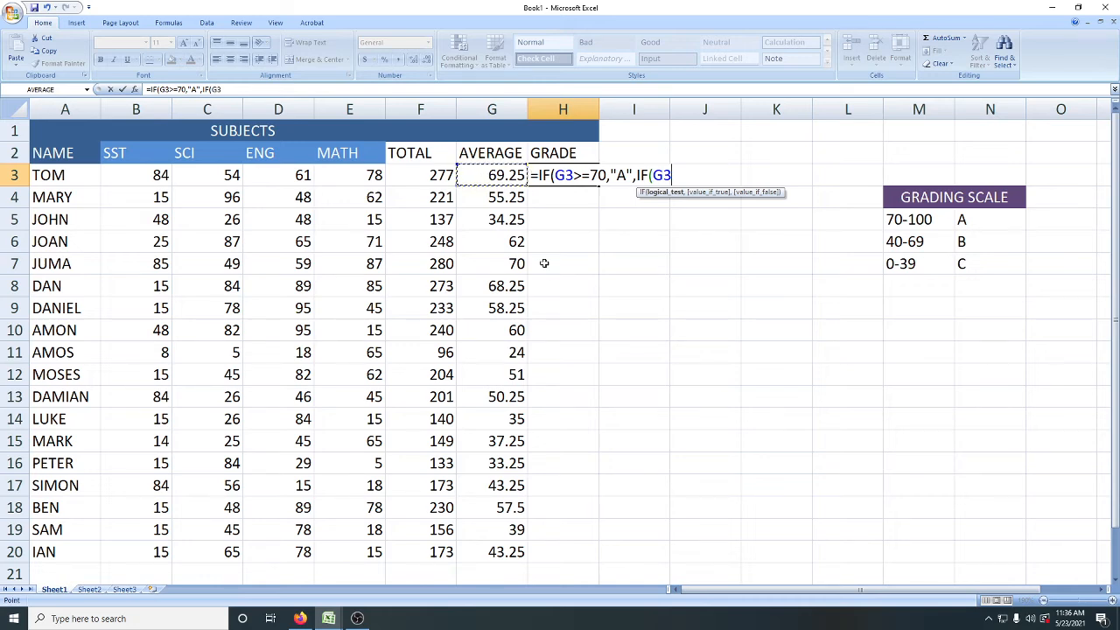
pyautogui.write('>=40')
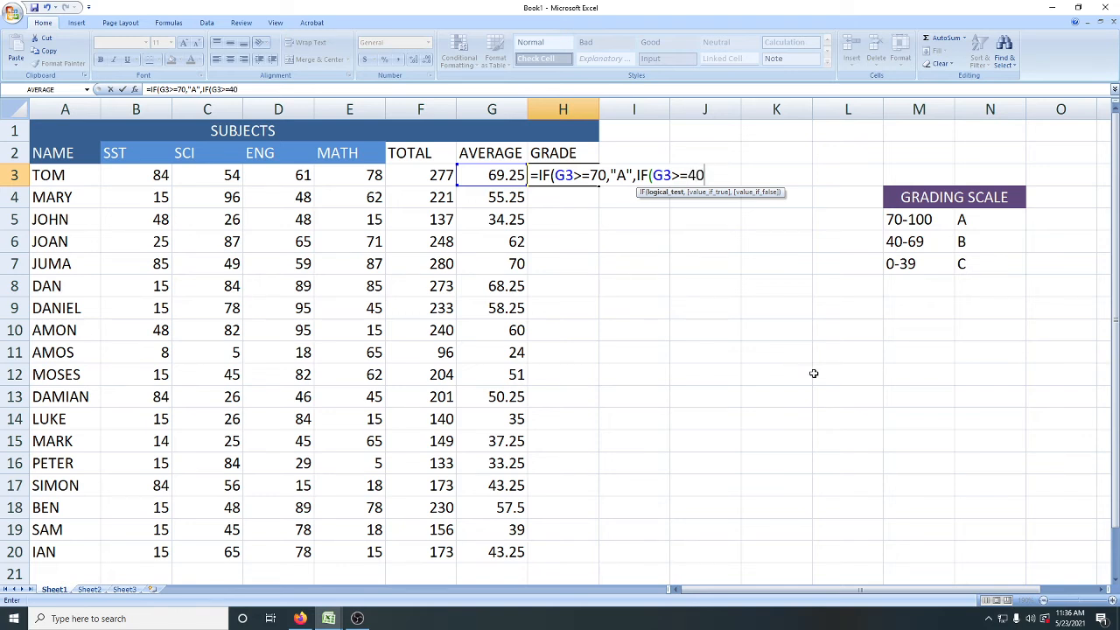
pyautogui.write(',""')
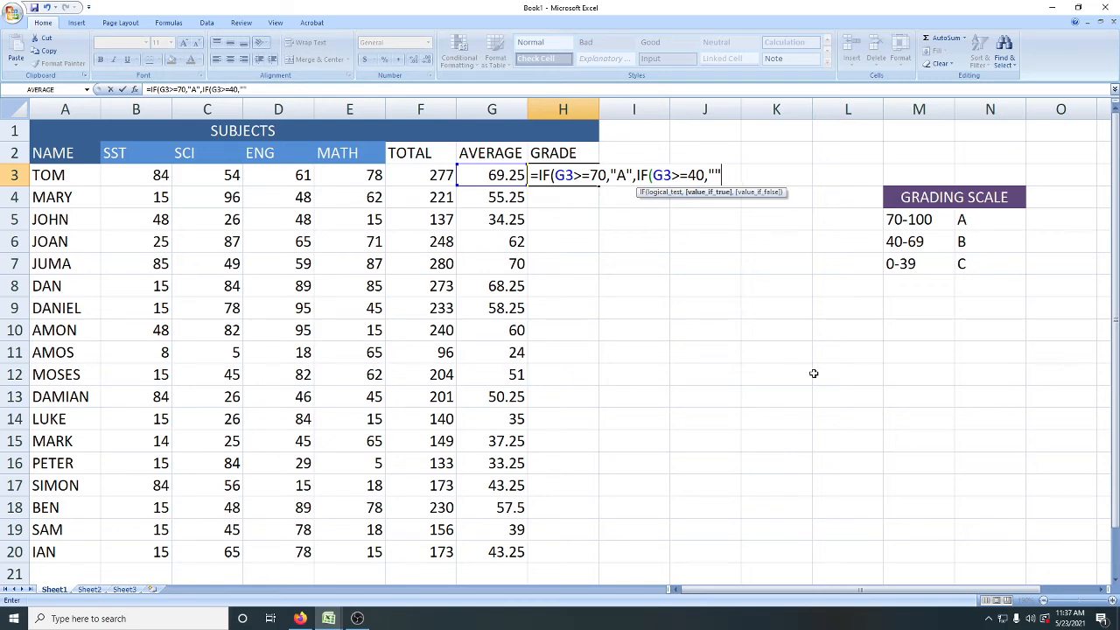
pyautogui.click(716, 175)
pyautogui.write('B",')
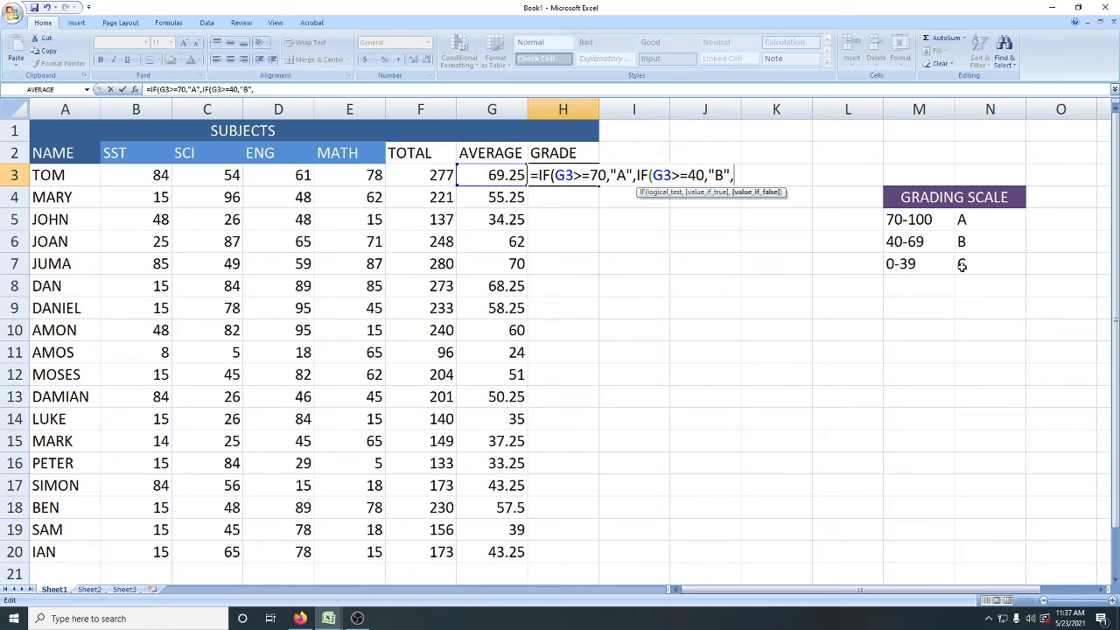
# Step: Complete the H3 formula with "C" as the fallback grade and fill it down through H20
pyautogui.write('"C')
pyautogui.write(')')
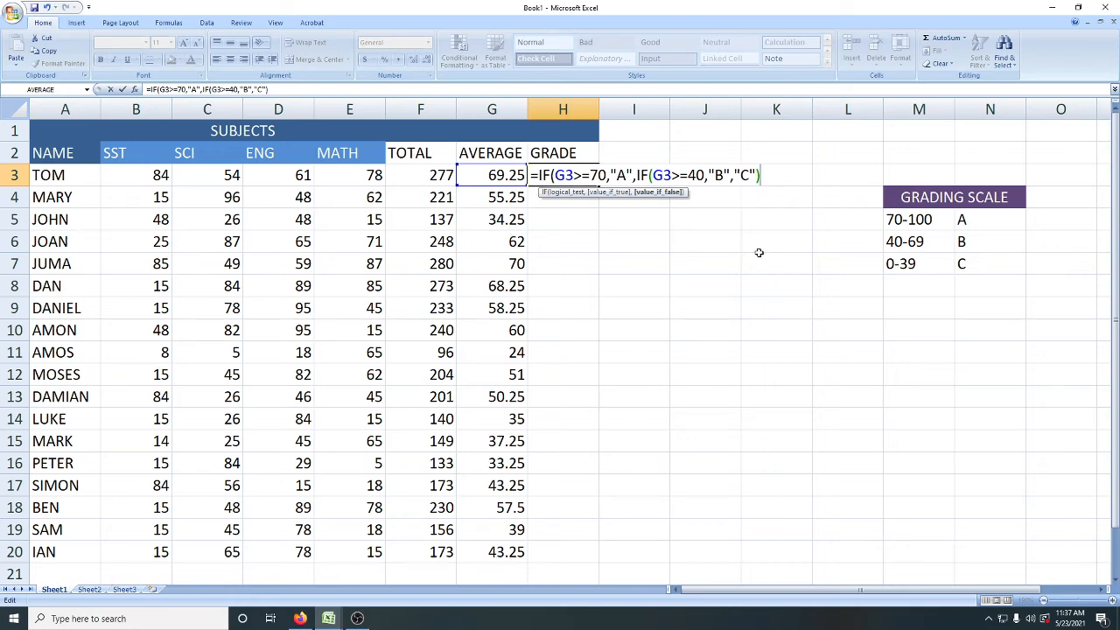
pyautogui.write(')')
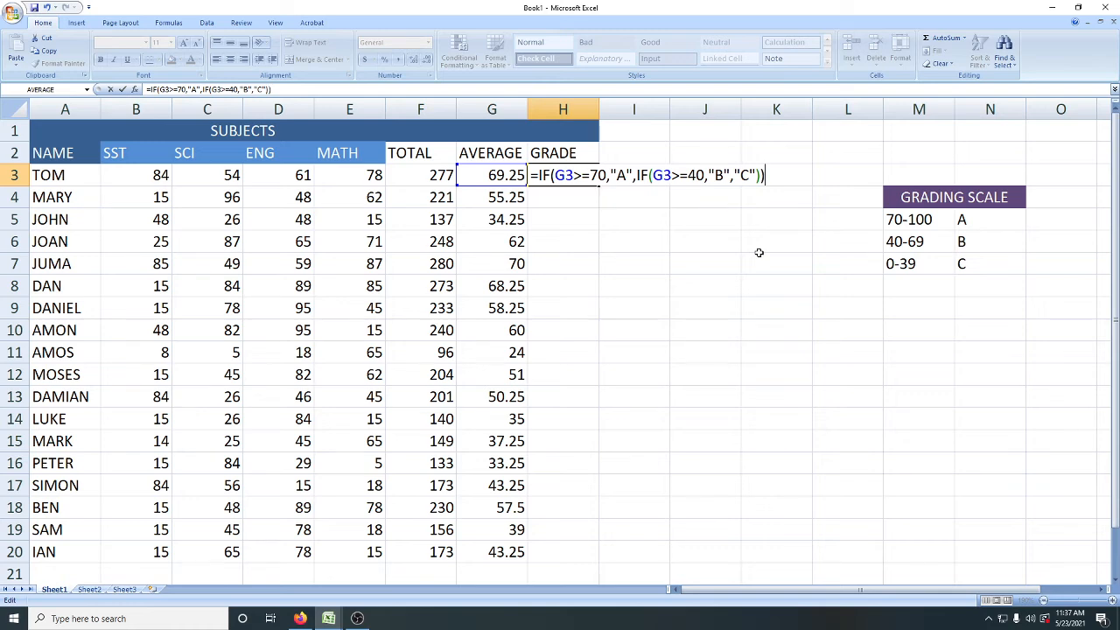
pyautogui.press('Return')
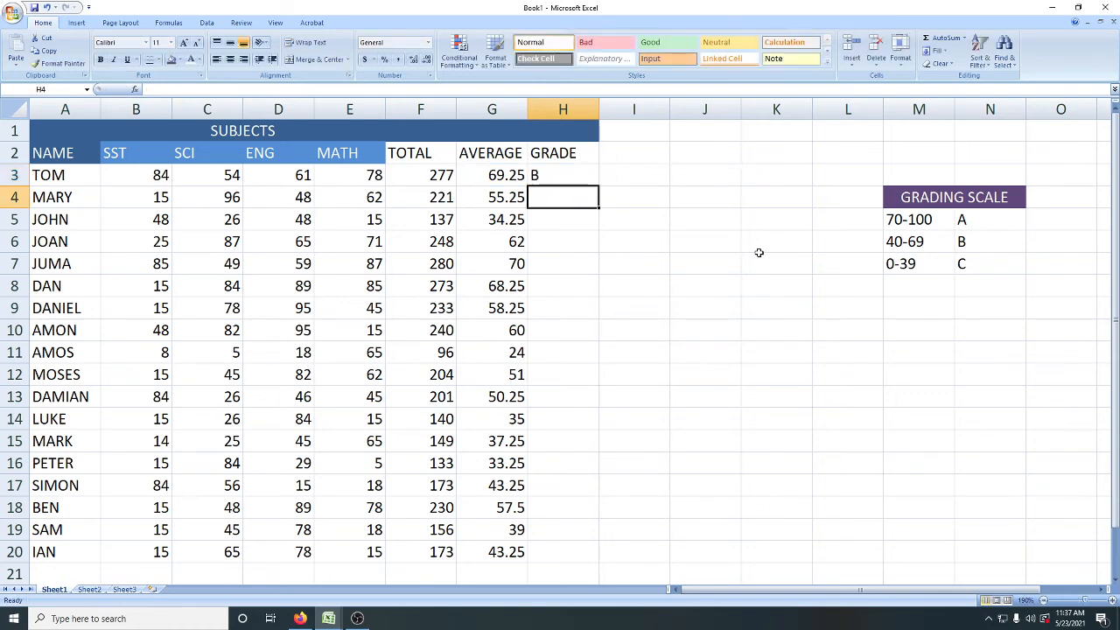
pyautogui.click(550, 176)
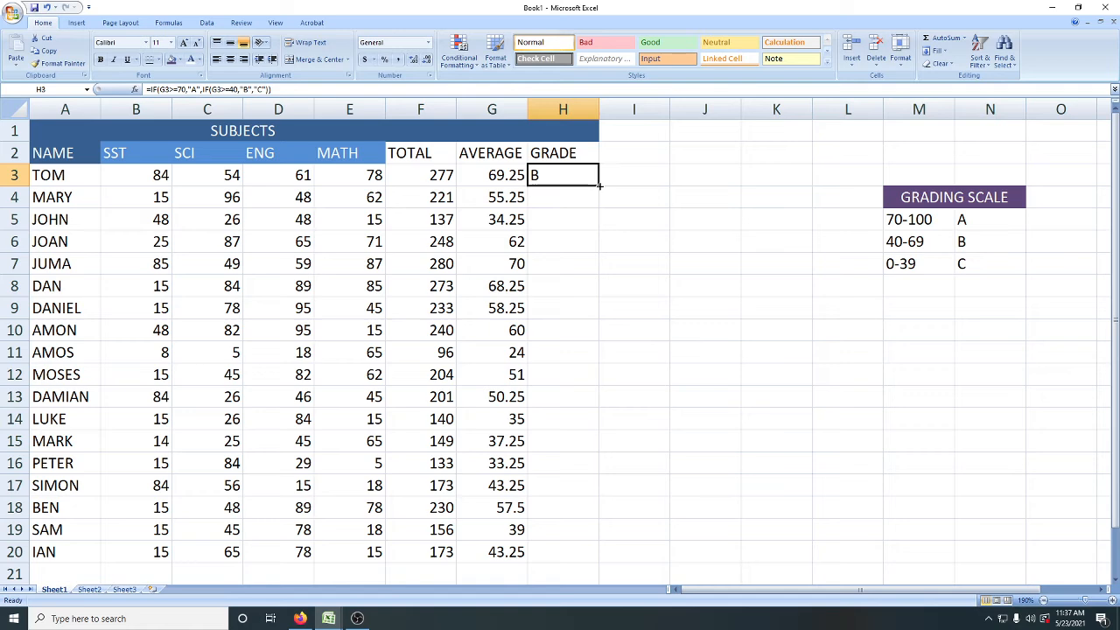
pyautogui.moveTo(599, 185); pyautogui.dragTo(574, 565)
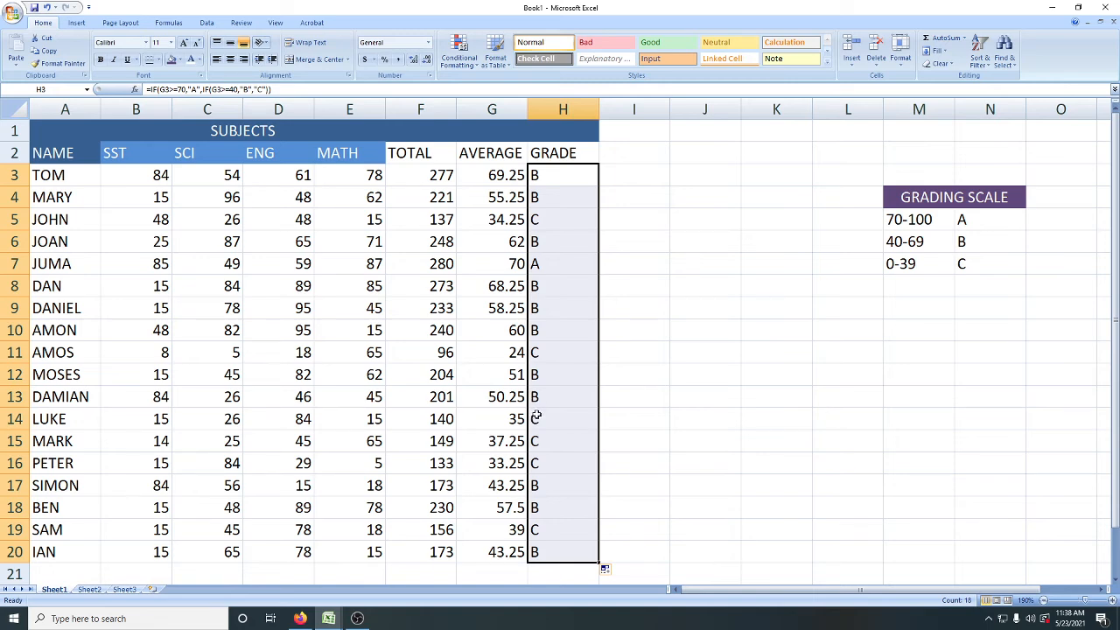
# Step: Examine the fallback grade argument in the H3 formula
pyautogui.click(536, 177)
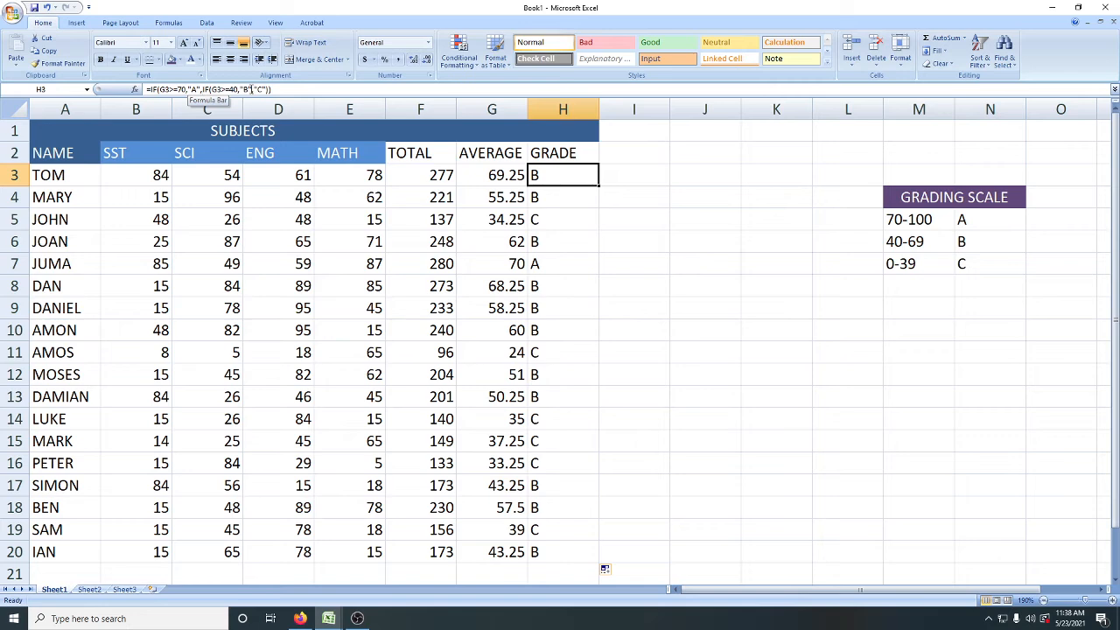
pyautogui.moveTo(253, 90)
pyautogui.mouseDown()
pyautogui.moveTo(267, 89)
pyautogui.moveTo(257, 90)
pyautogui.mouseUp()
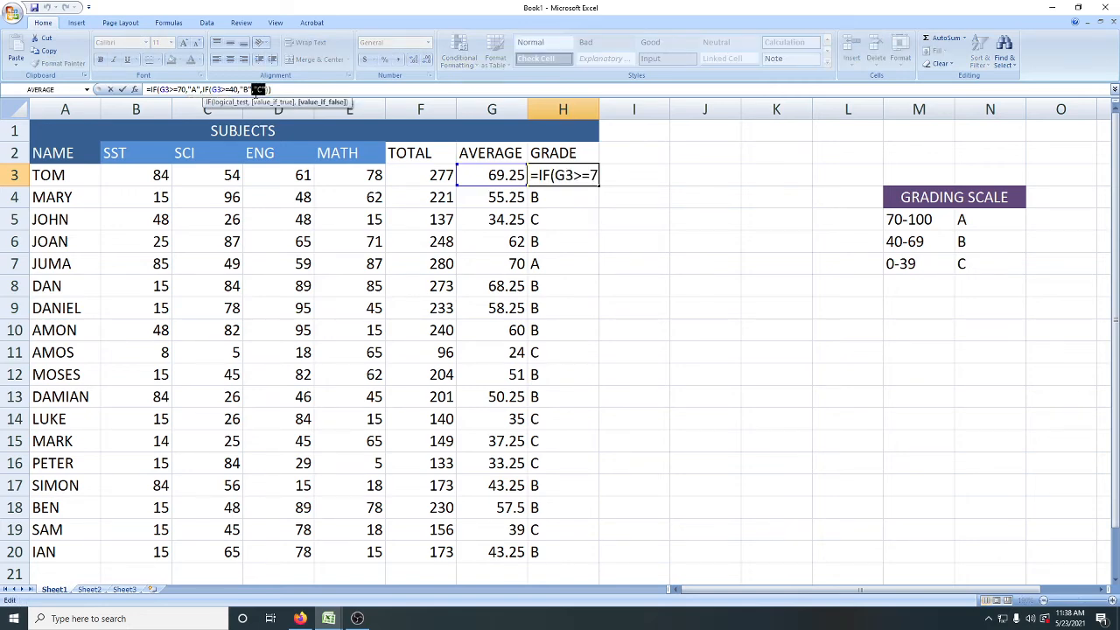
pyautogui.click(253, 90)
# Step: Try to change the mark range for grade C in M7 to 10-39
pyautogui.click(911, 264)
pyautogui.doubleClick(891, 265)
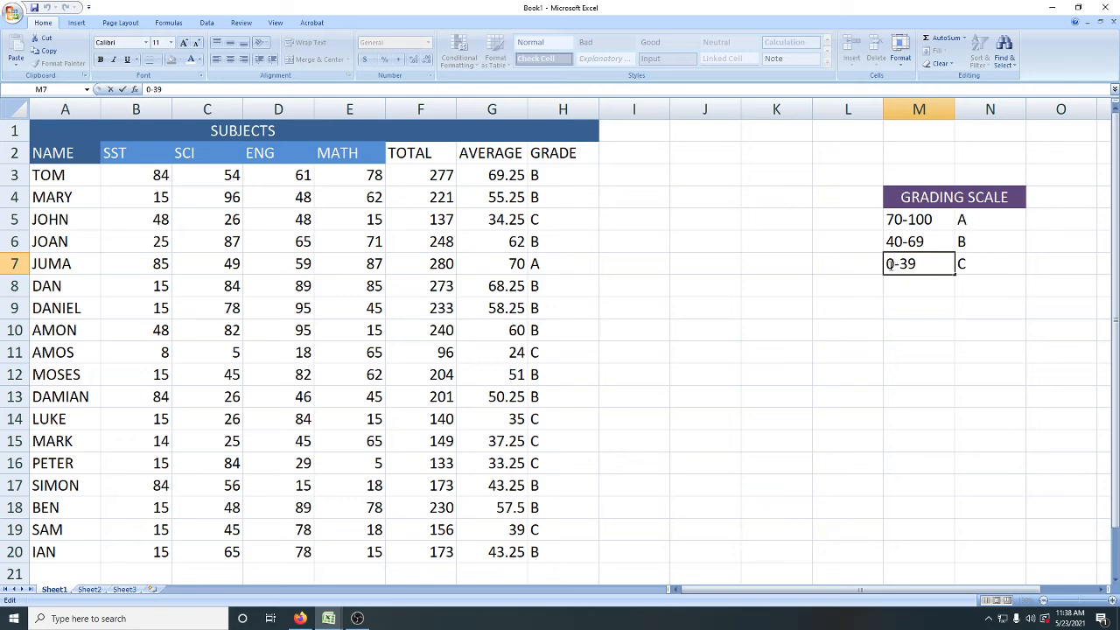
pyautogui.write('1')
pyautogui.click(984, 262)
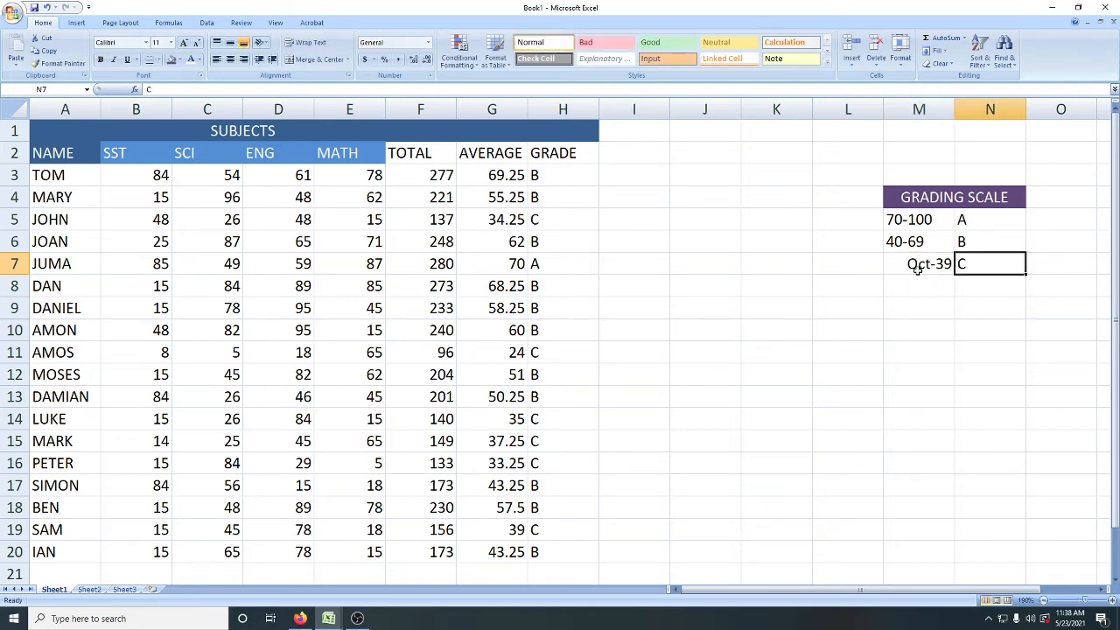
# Step: Try to store the M7 entry as text by prefixing it with an apostrophe
pyautogui.click(918, 270)
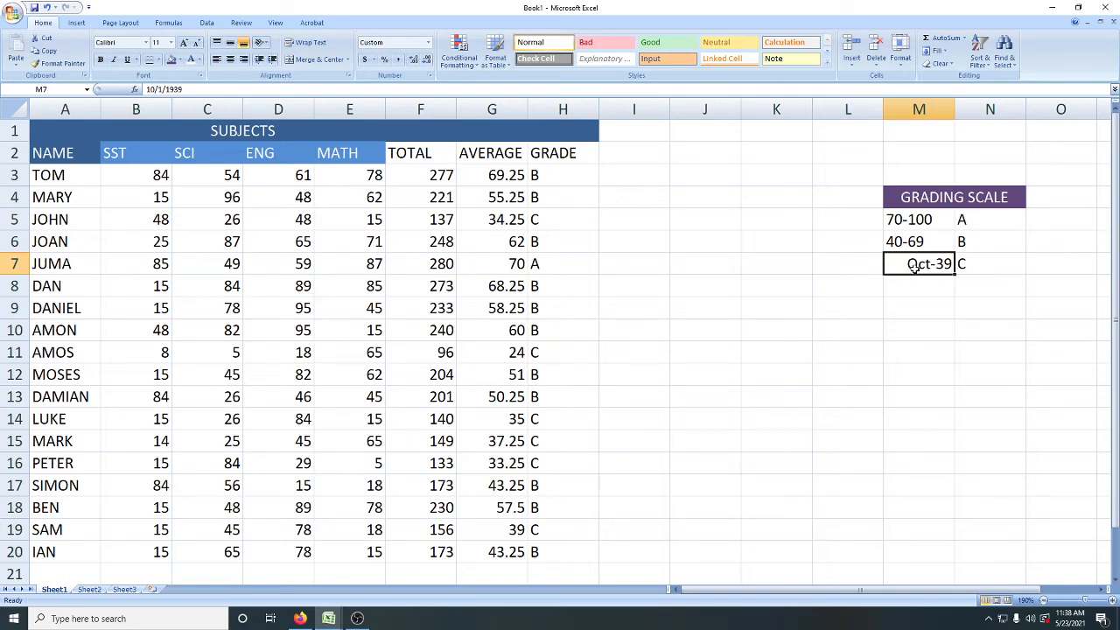
pyautogui.press('F2')
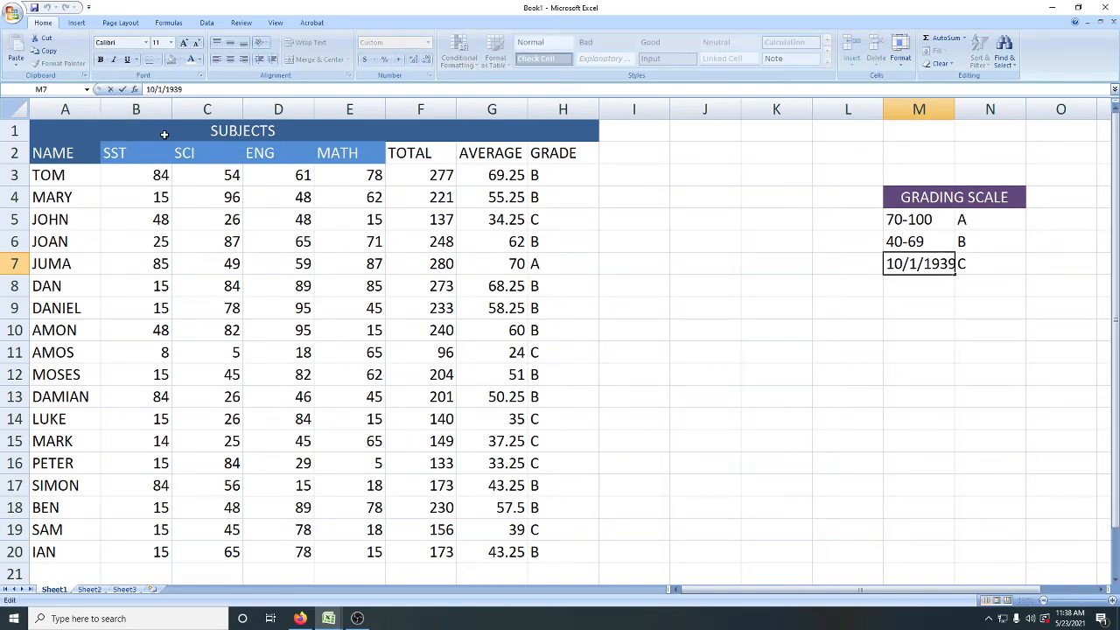
pyautogui.press('Home')
pyautogui.write("'")
pyautogui.press('Return')
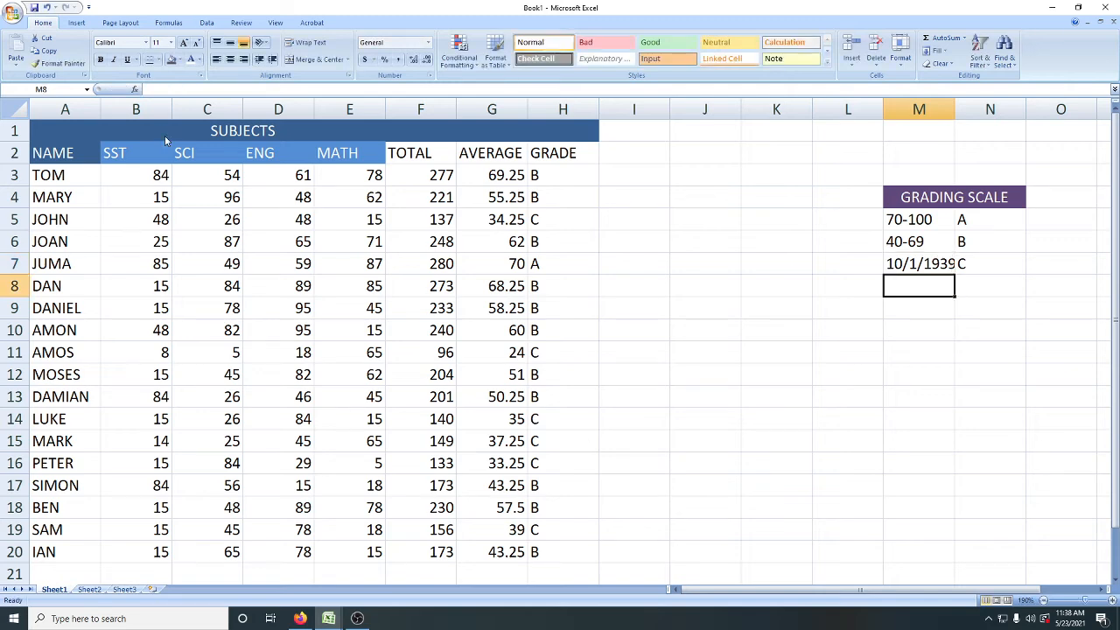
# Step: Clear M7 and try re-entering the mark range as 10 -39
pyautogui.click(890, 270)
pyautogui.press('Delete')
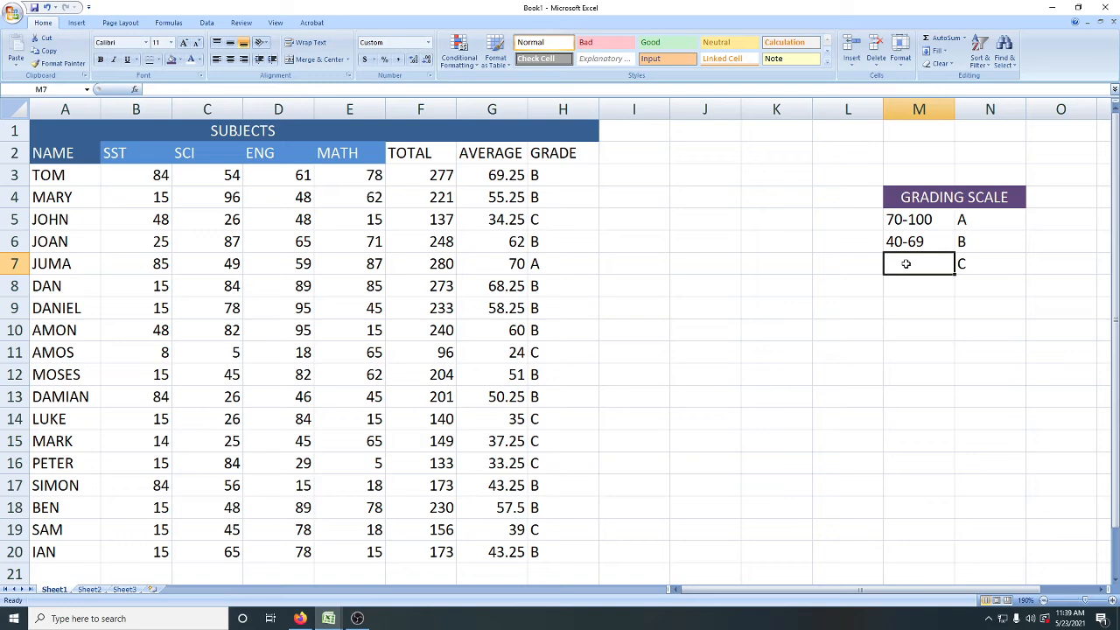
pyautogui.write('10')
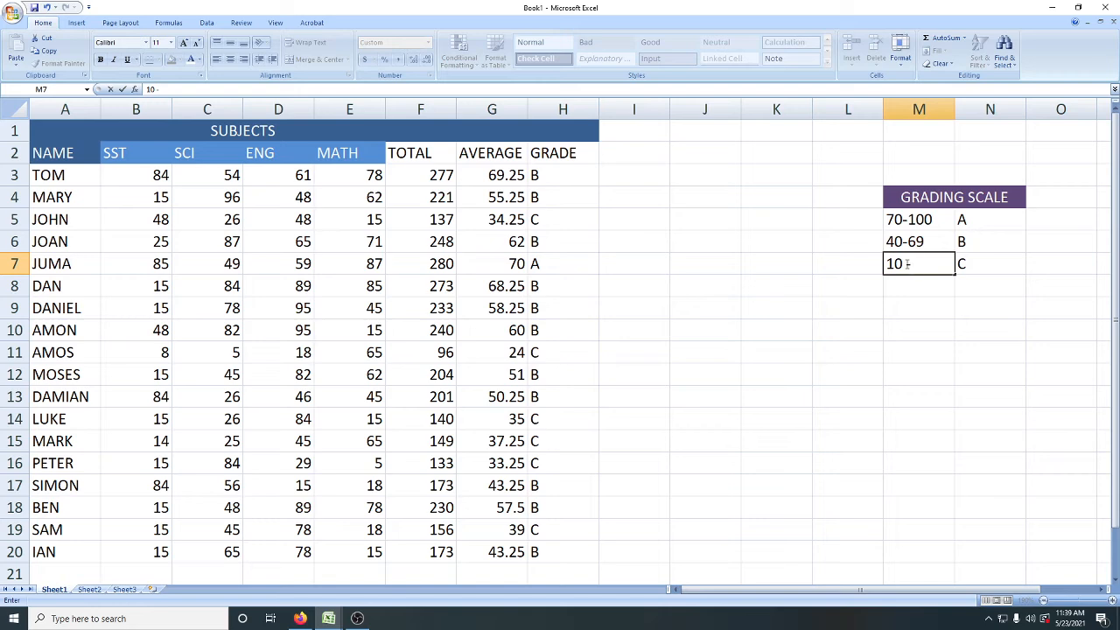
pyautogui.write('-39')
pyautogui.press('Return')
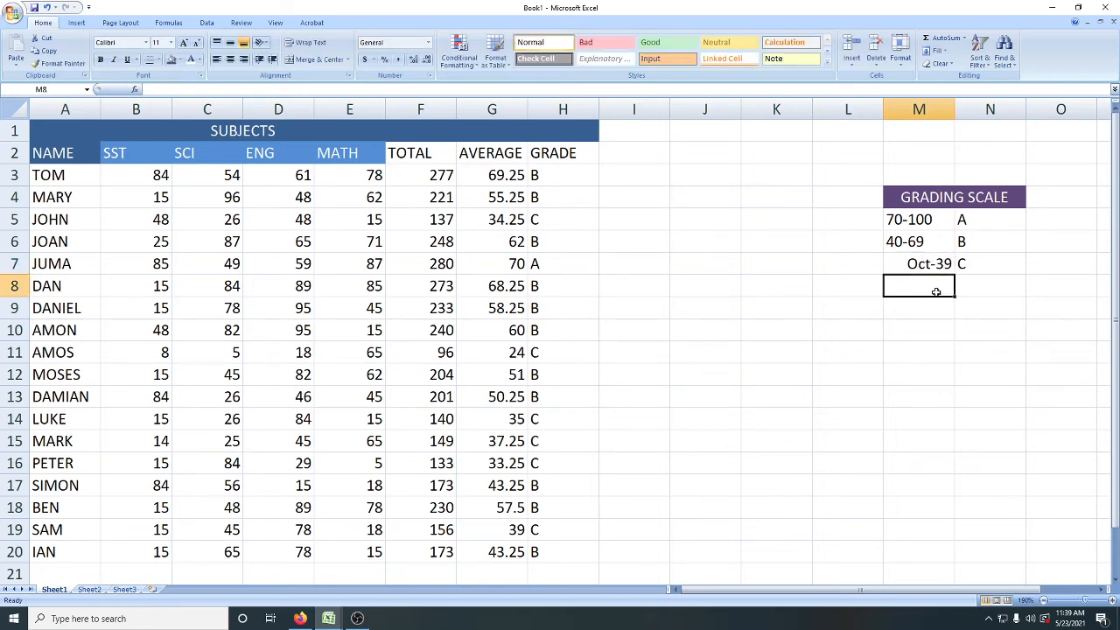
# Step: Clear the mark range entry from M7 beside grade C
pyautogui.click(932, 264)
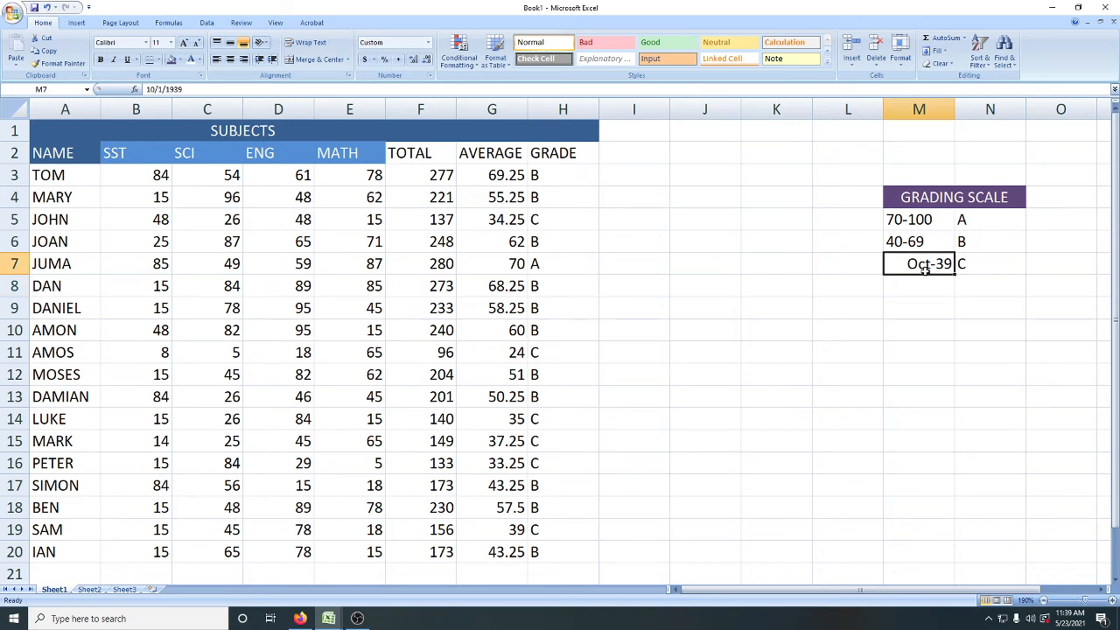
pyautogui.press('Delete')
pyautogui.doubleClick(905, 266)
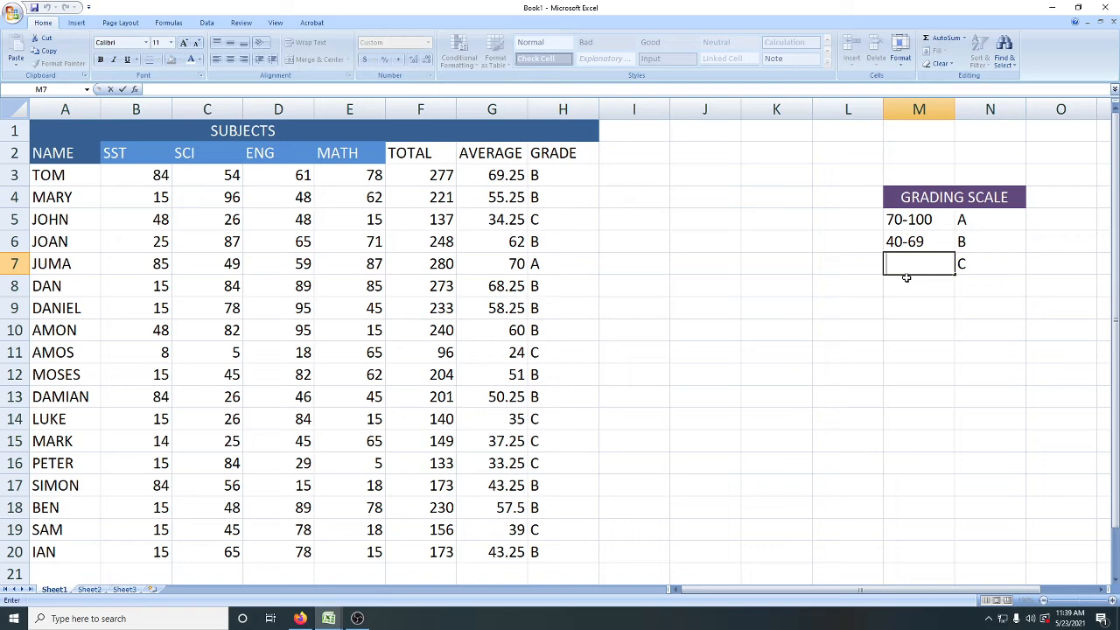
pyautogui.click(853, 230)
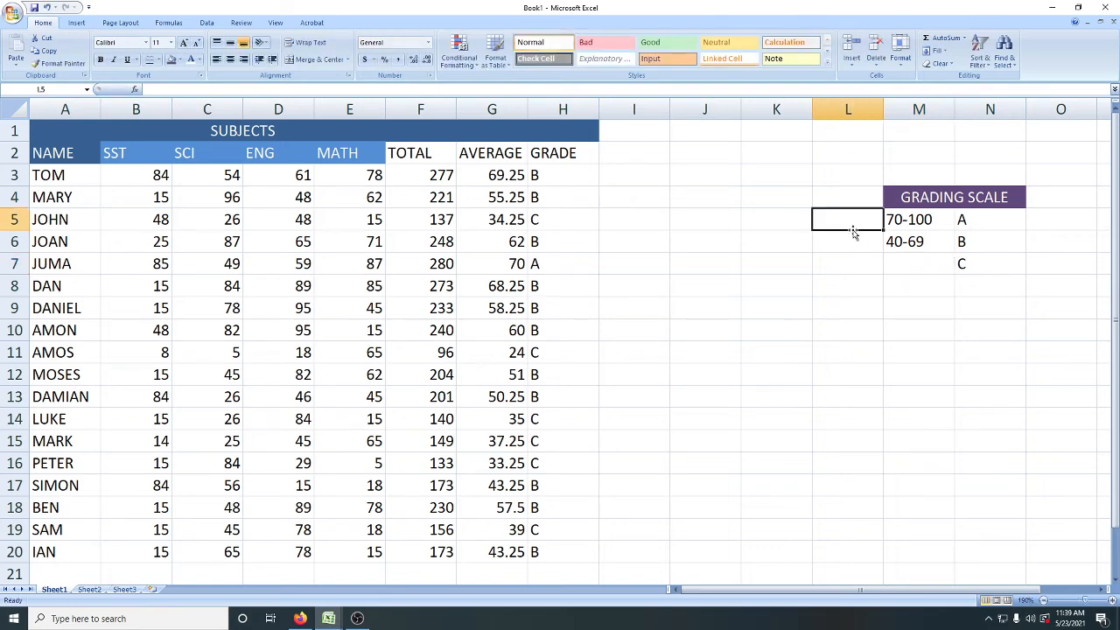
# Step: Enter the lower mark limits 70 in L5 for grade A and 40 in L6 for grade B
pyautogui.write('10')
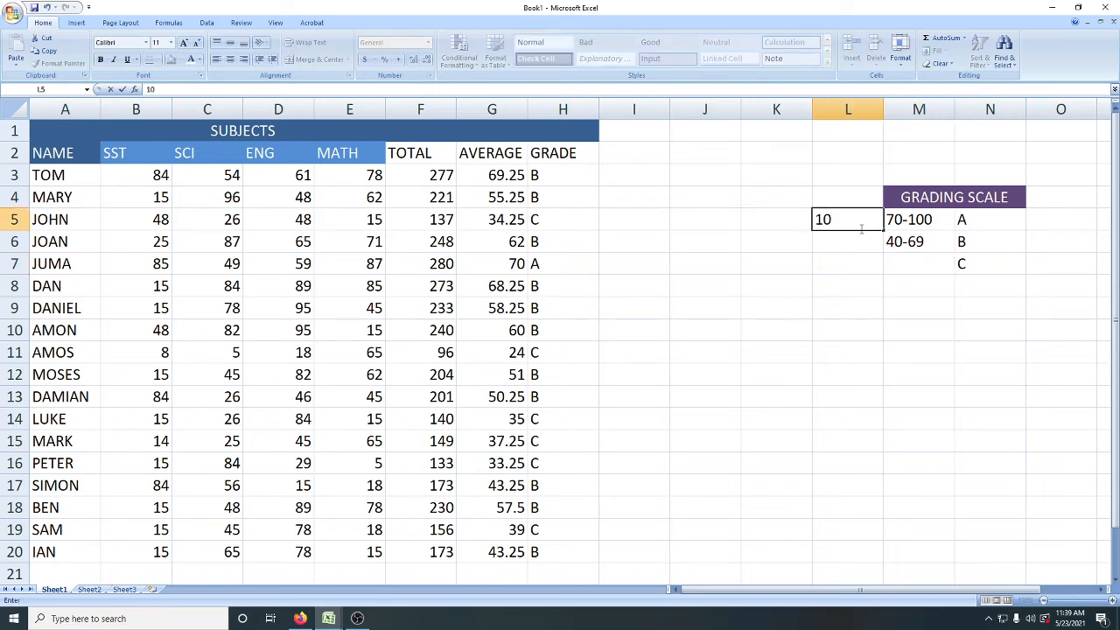
pyautogui.press('BackSpace')
pyautogui.press('BackSpace')
pyautogui.write('70')
pyautogui.click(852, 241)
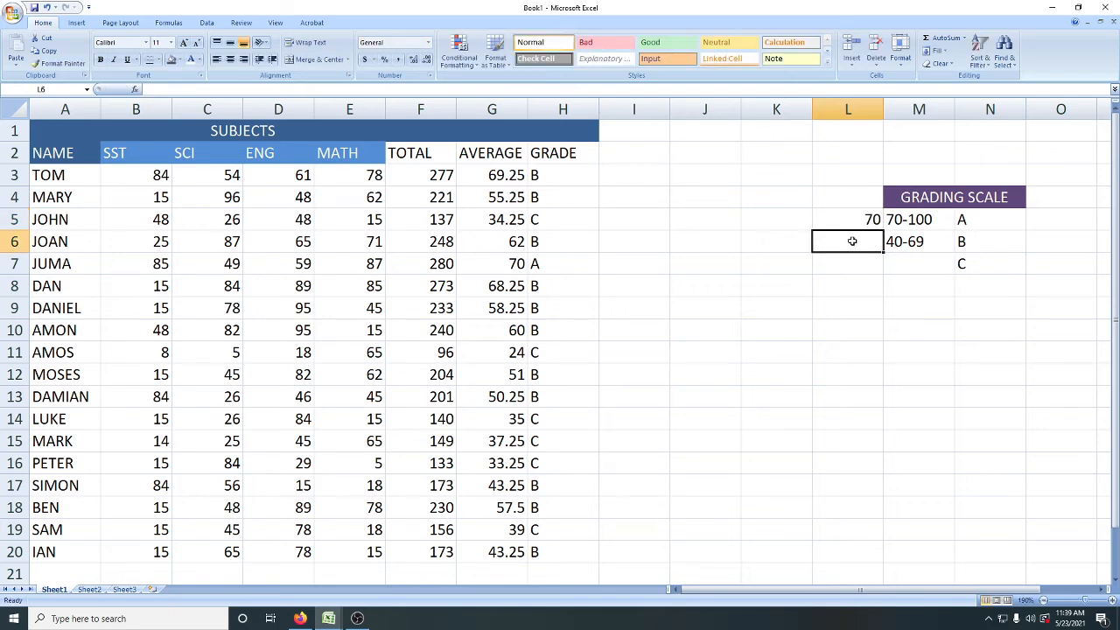
pyautogui.write('40')
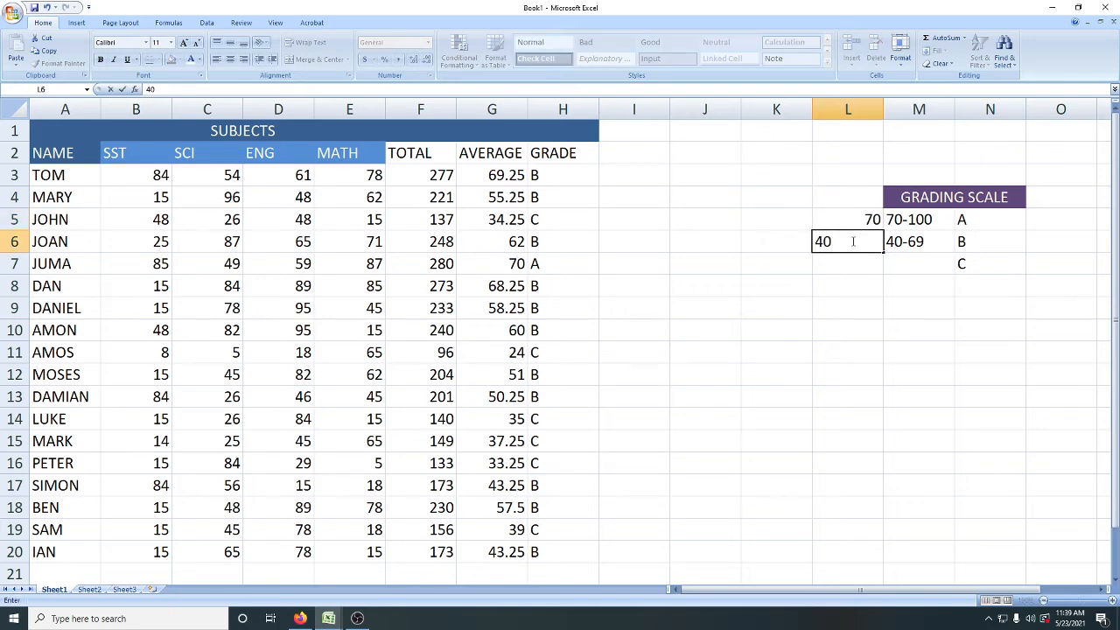
# Step: Trim the mark ranges in M5 and M6 to just their upper limits, 100 and 69
pyautogui.click(909, 220)
pyautogui.doubleClick(911, 219)
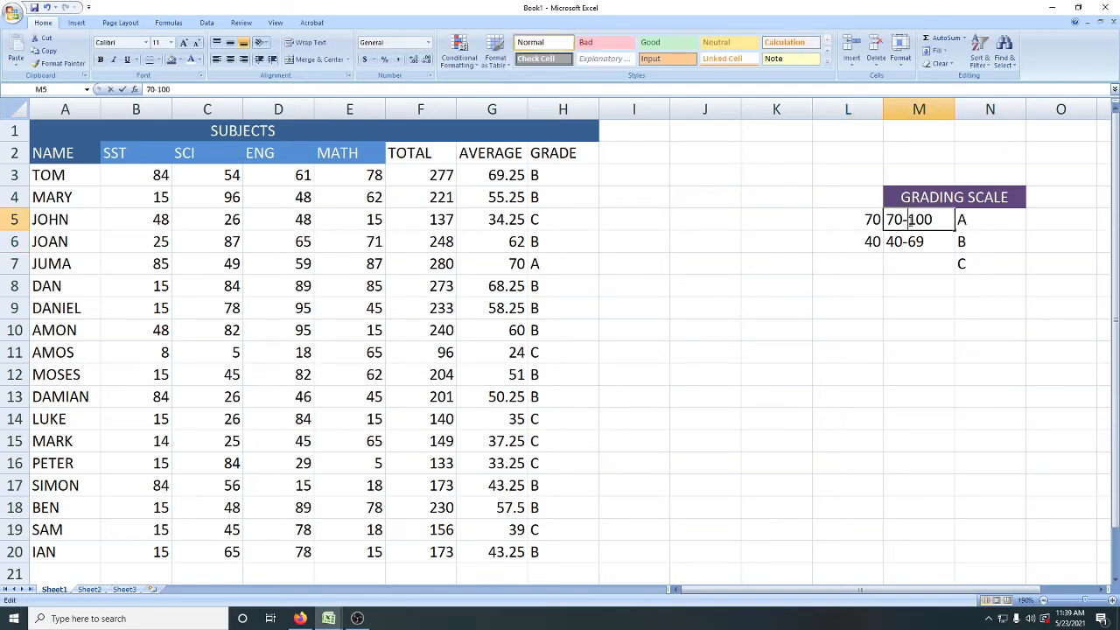
pyautogui.moveTo(910, 220); pyautogui.dragTo(884, 243)
pyautogui.press('BackSpace')
pyautogui.doubleClick(911, 242)
pyautogui.press('BackSpace')
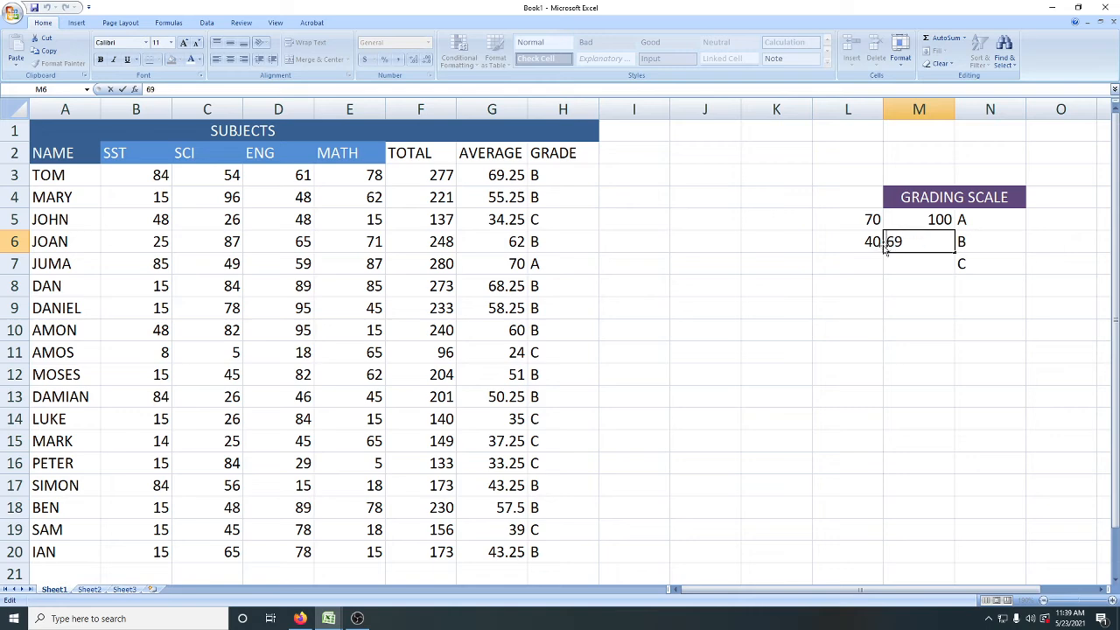
pyautogui.click(897, 267)
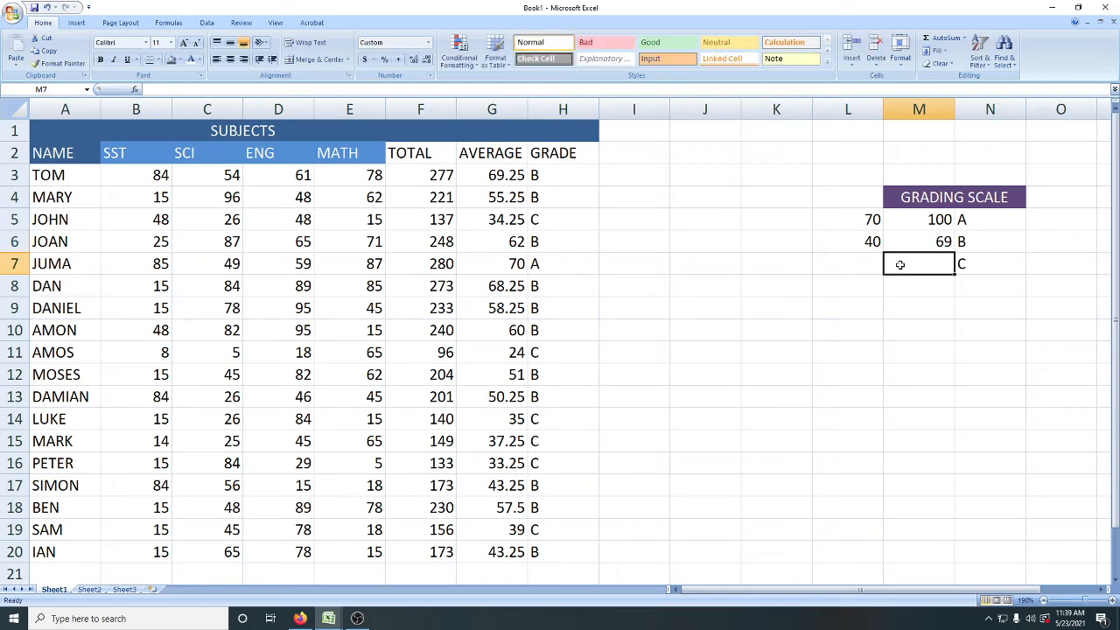
pyautogui.click(853, 264)
# Step: Unmerge the GRADING SCALE heading cells above the scale
pyautogui.moveTo(860, 194); pyautogui.dragTo(1021, 204)
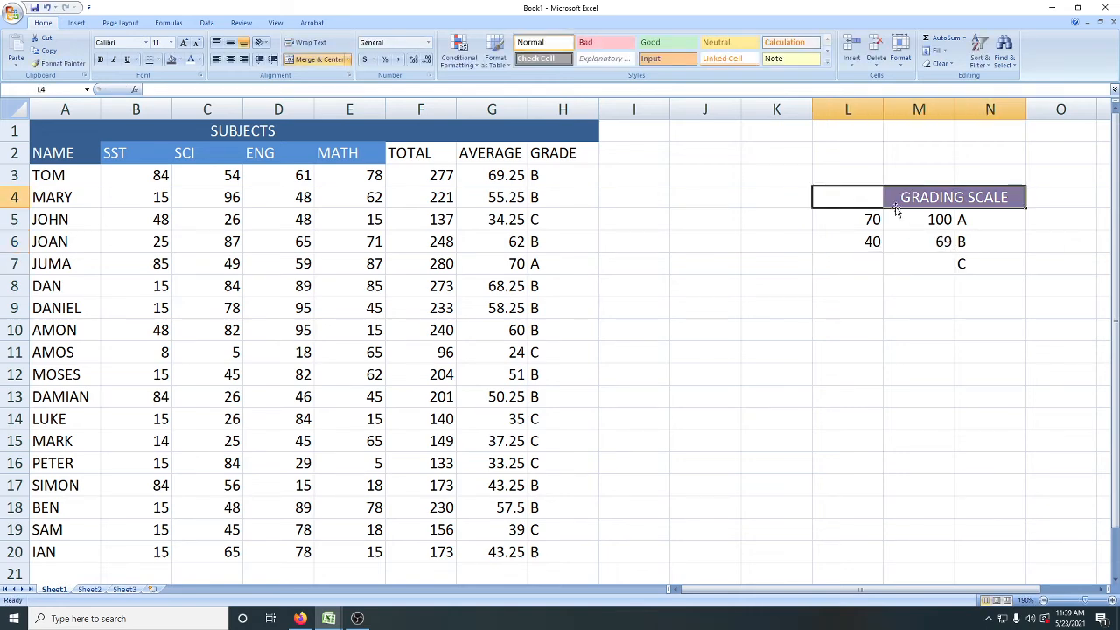
pyautogui.click(315, 58)
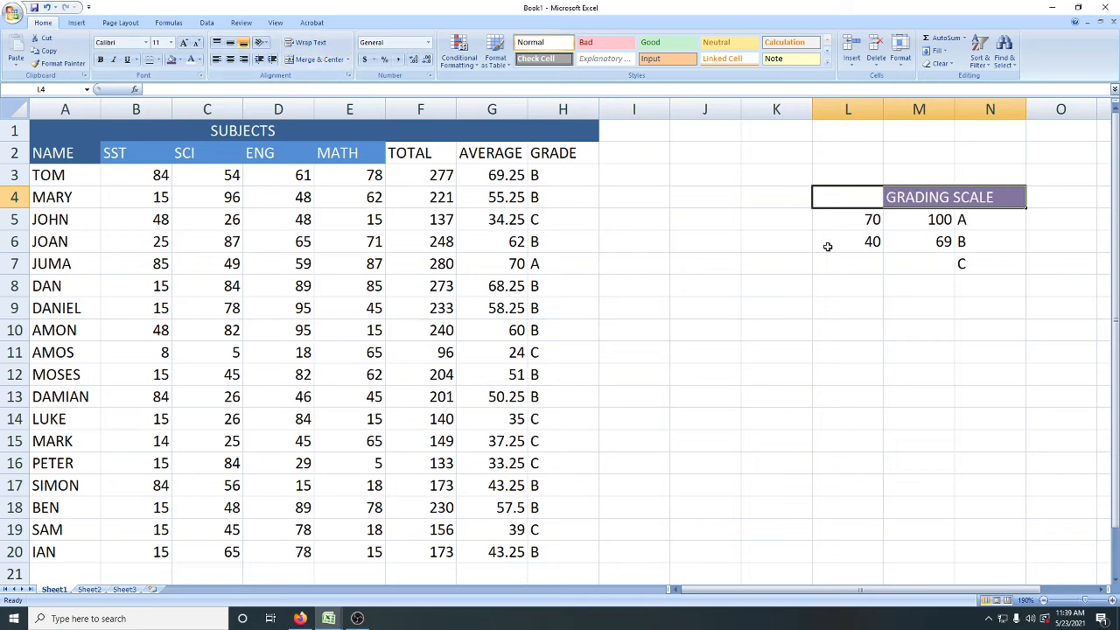
pyautogui.click(866, 236)
pyautogui.click(893, 200)
# Step: Move the GRADING SCALE heading to L4, and merge and center it across L4:N4
pyautogui.click(868, 197)
pyautogui.click(909, 196)
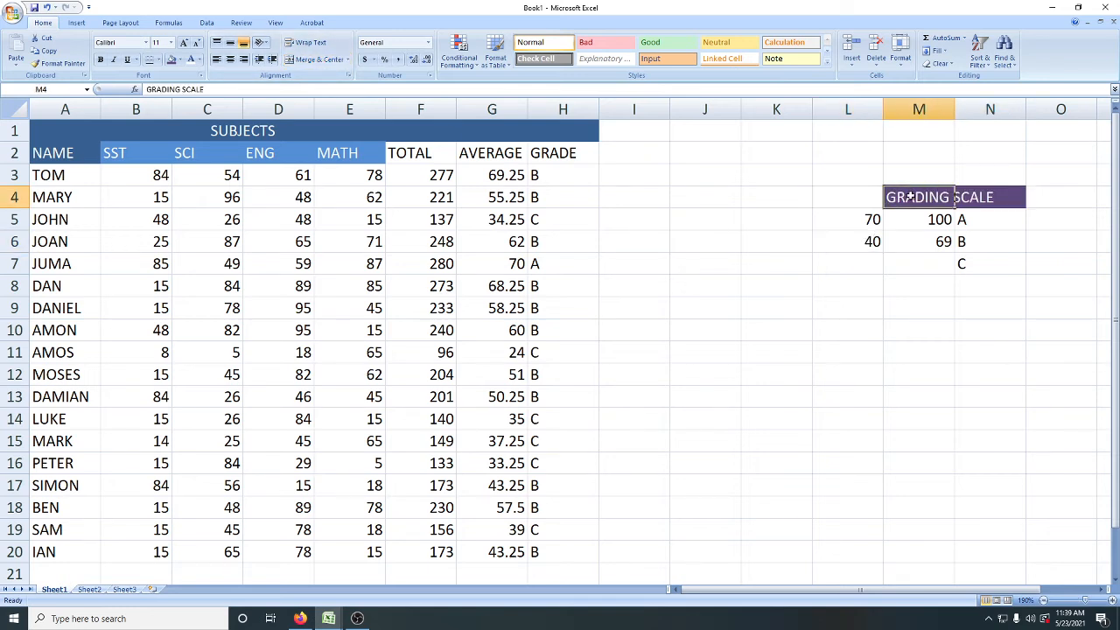
pyautogui.keyDown('shift'); pyautogui.click(843, 202); pyautogui.keyUp('shift')
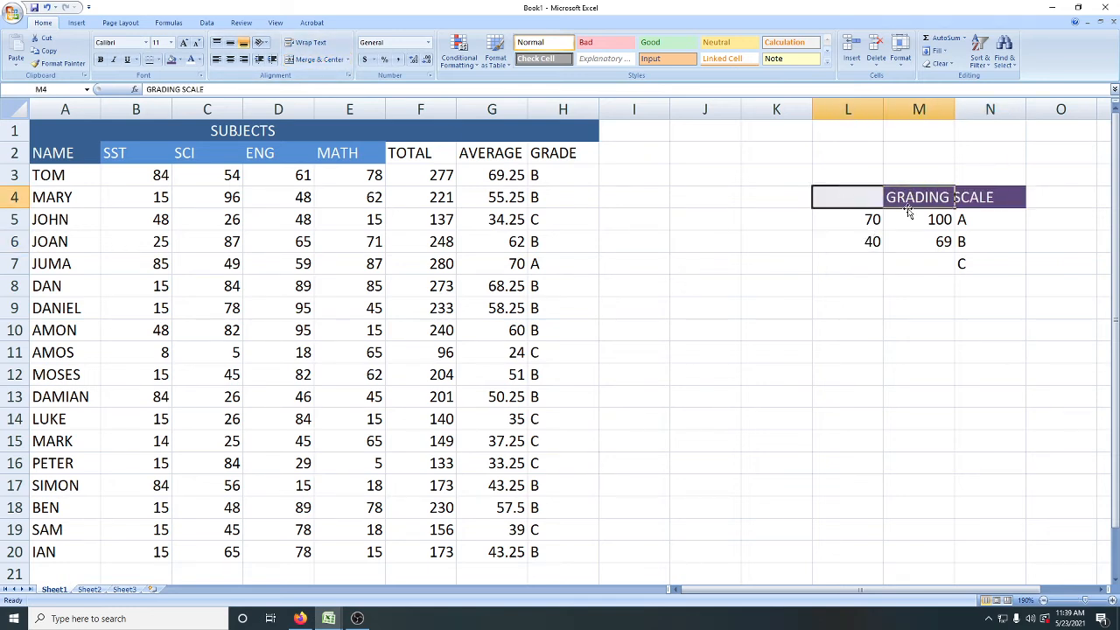
pyautogui.moveTo(911, 208); pyautogui.dragTo(864, 200)
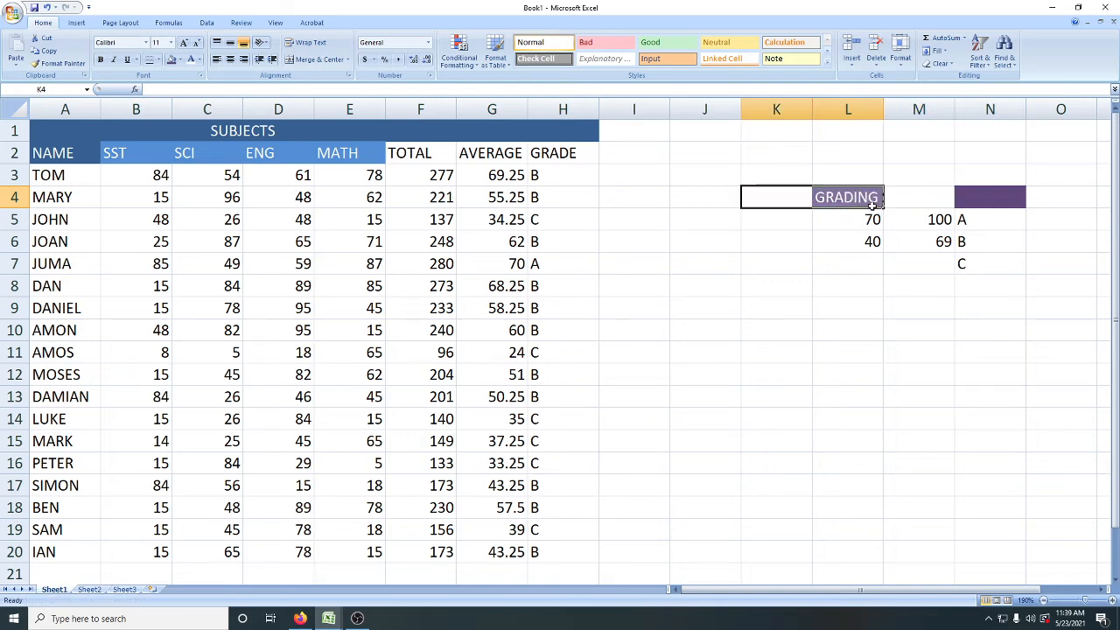
pyautogui.moveTo(875, 201); pyautogui.dragTo(980, 201)
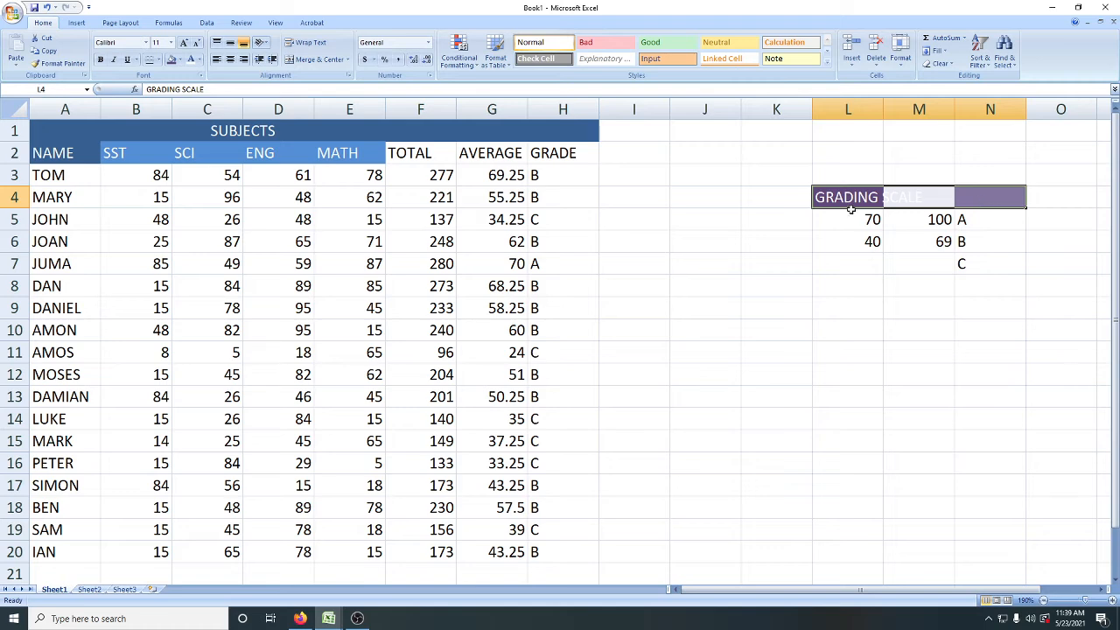
pyautogui.click(307, 61)
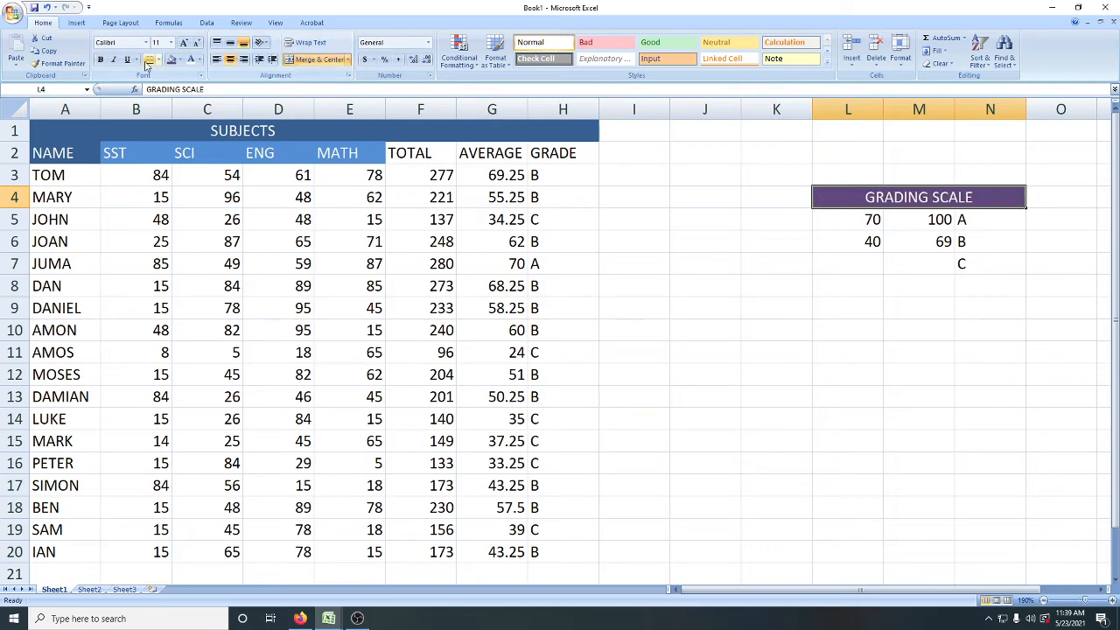
# Step: Enter the grade C mark limits, 10 in L7 and 39 in M7
pyautogui.click(819, 268)
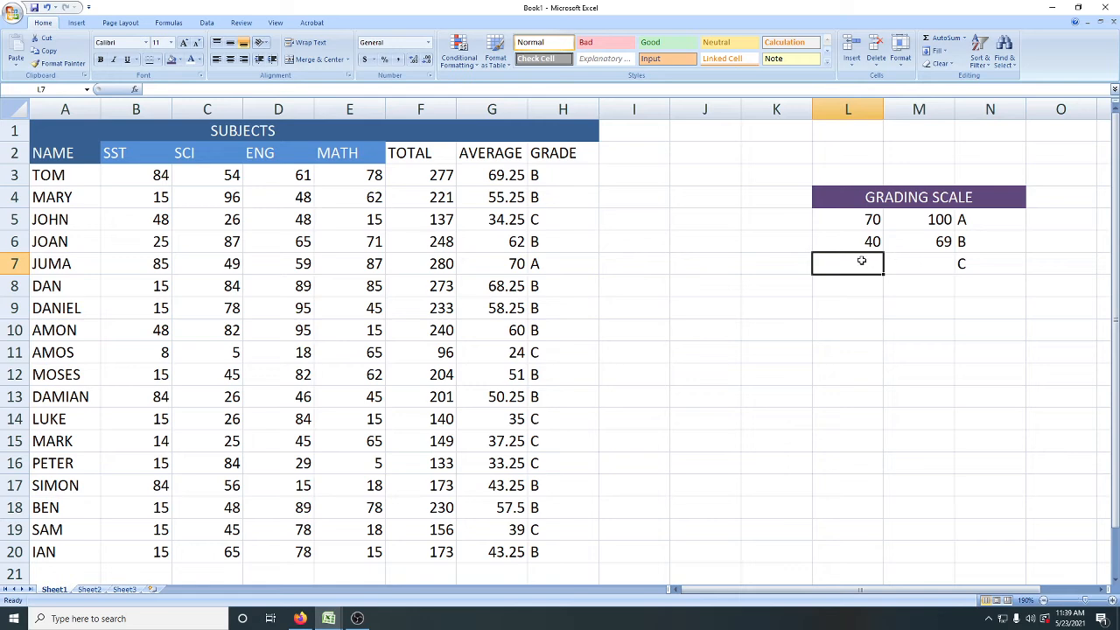
pyautogui.write('10')
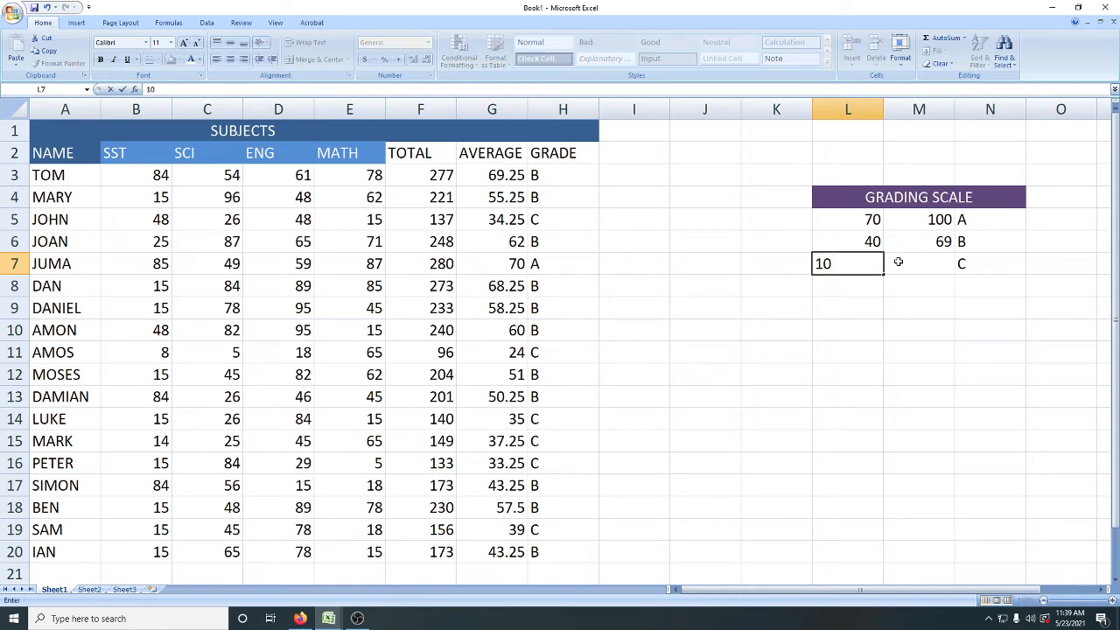
pyautogui.click(899, 262)
pyautogui.write('39')
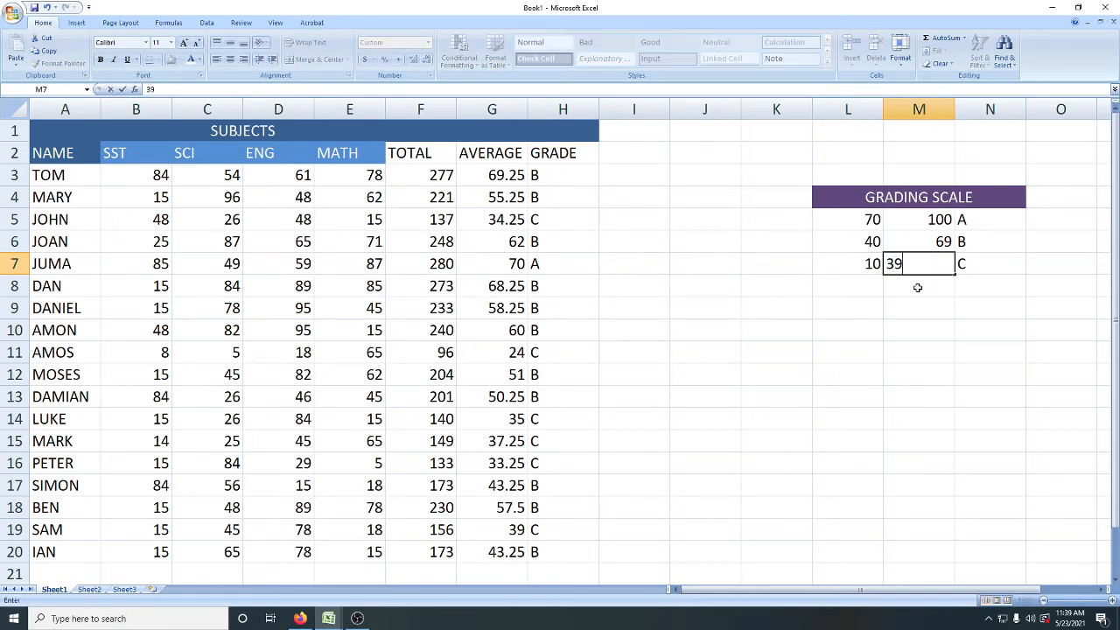
pyautogui.click(858, 287)
pyautogui.click(913, 271)
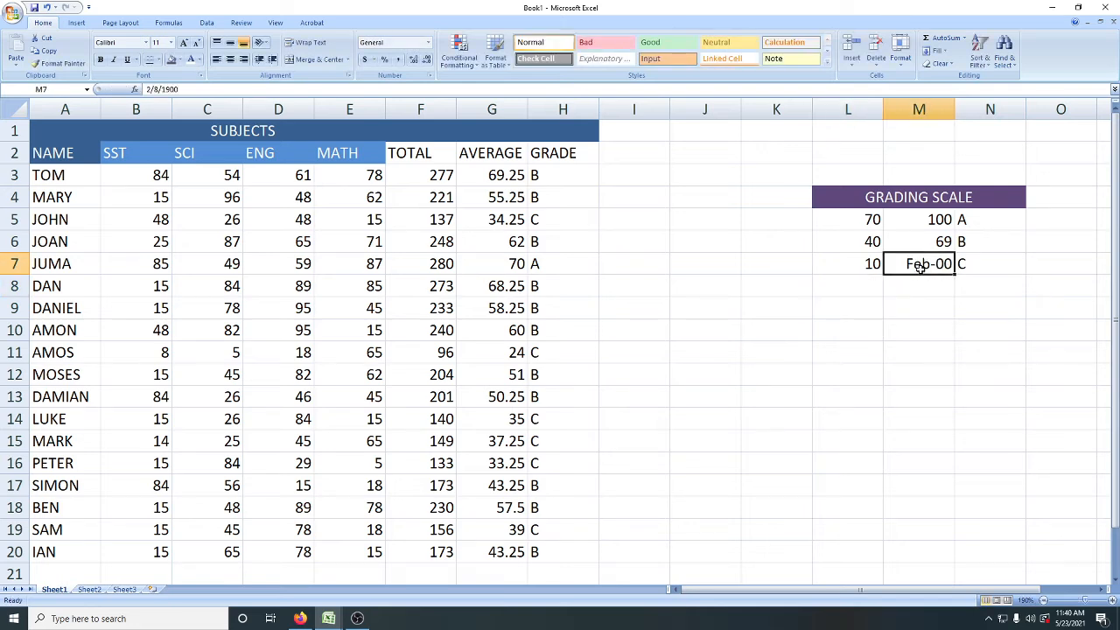
# Step: Try replacing the date-formatted entry in M7 by re-entering 39
pyautogui.doubleClick(925, 267)
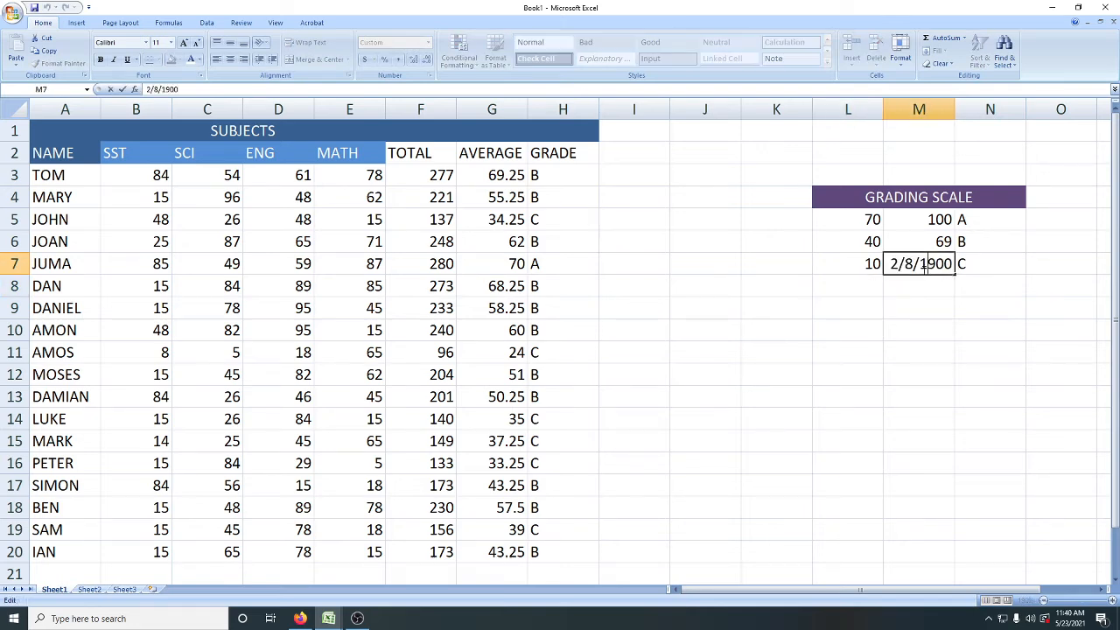
pyautogui.moveTo(179, 89); pyautogui.dragTo(125, 93)
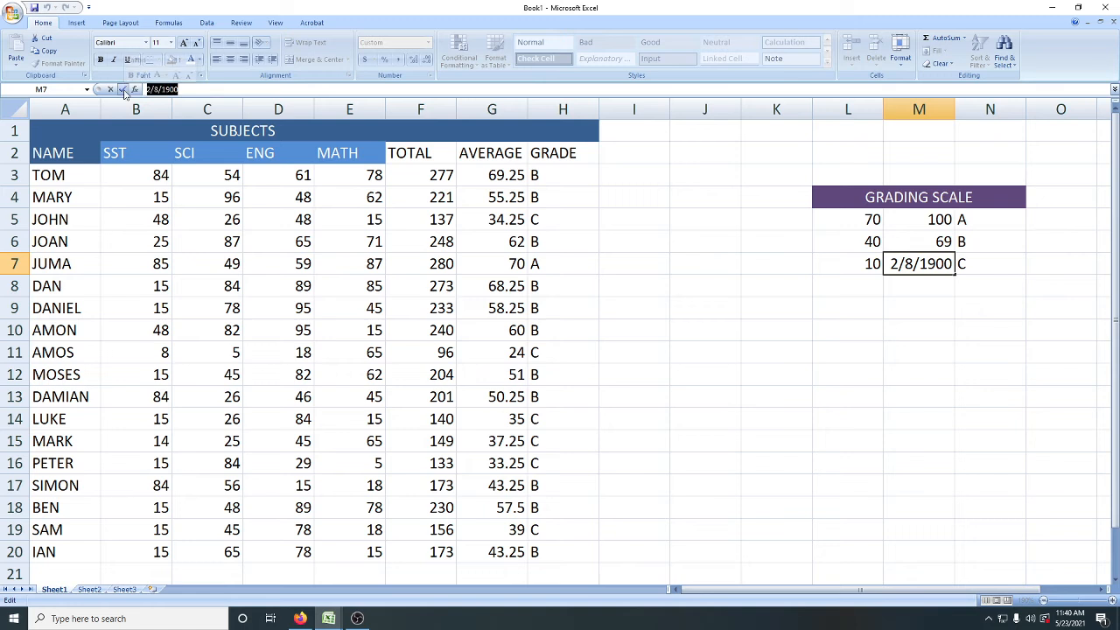
pyautogui.write('39')
pyautogui.press('Return')
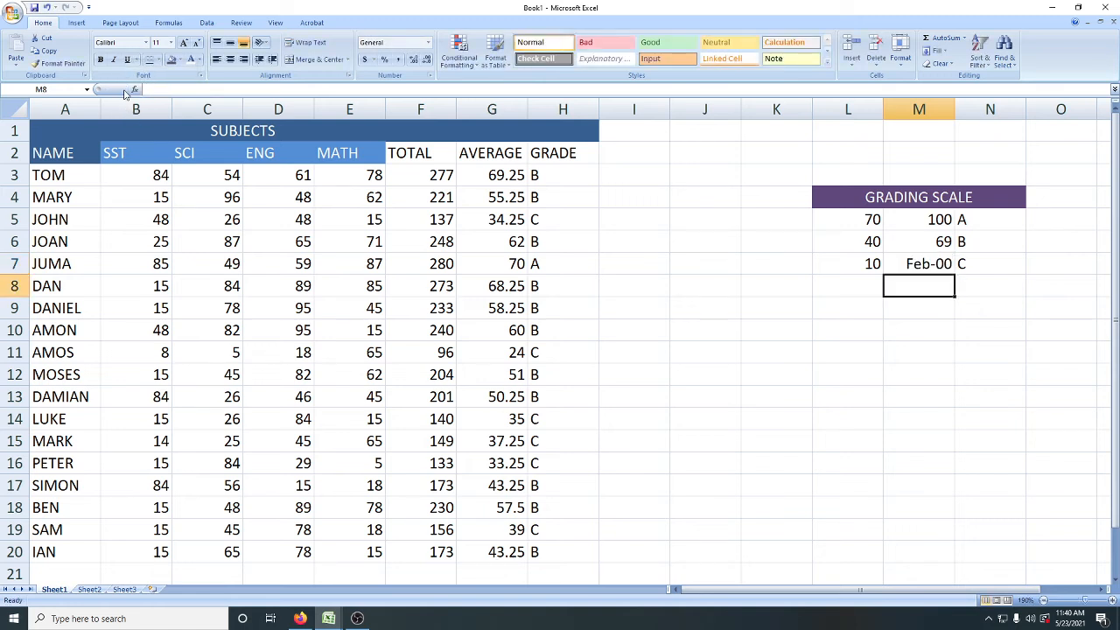
pyautogui.click(915, 265)
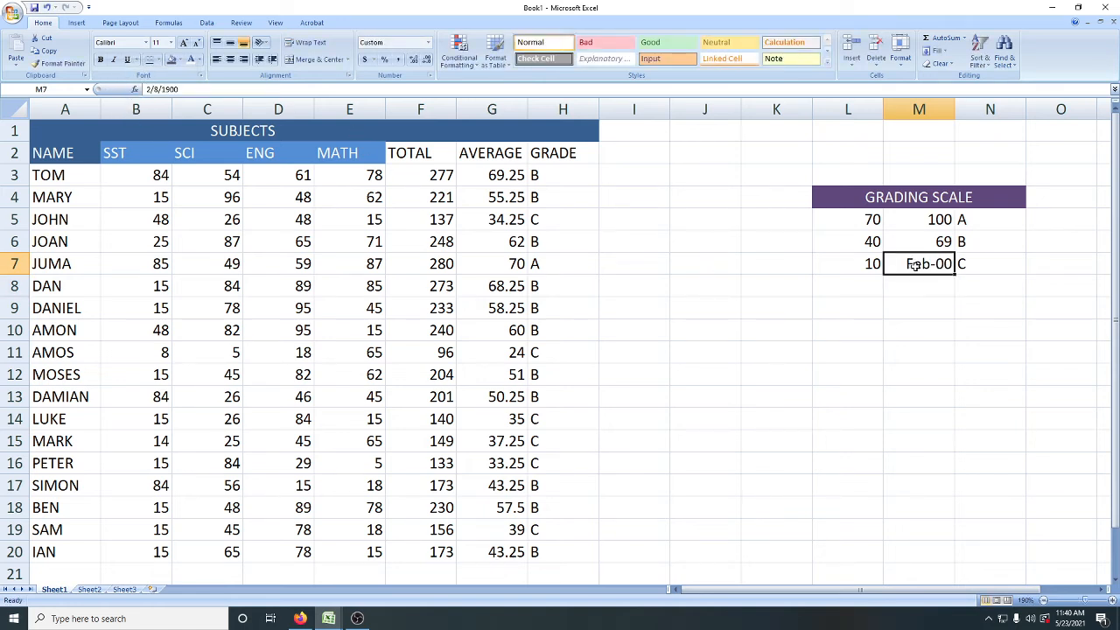
pyautogui.write('39')
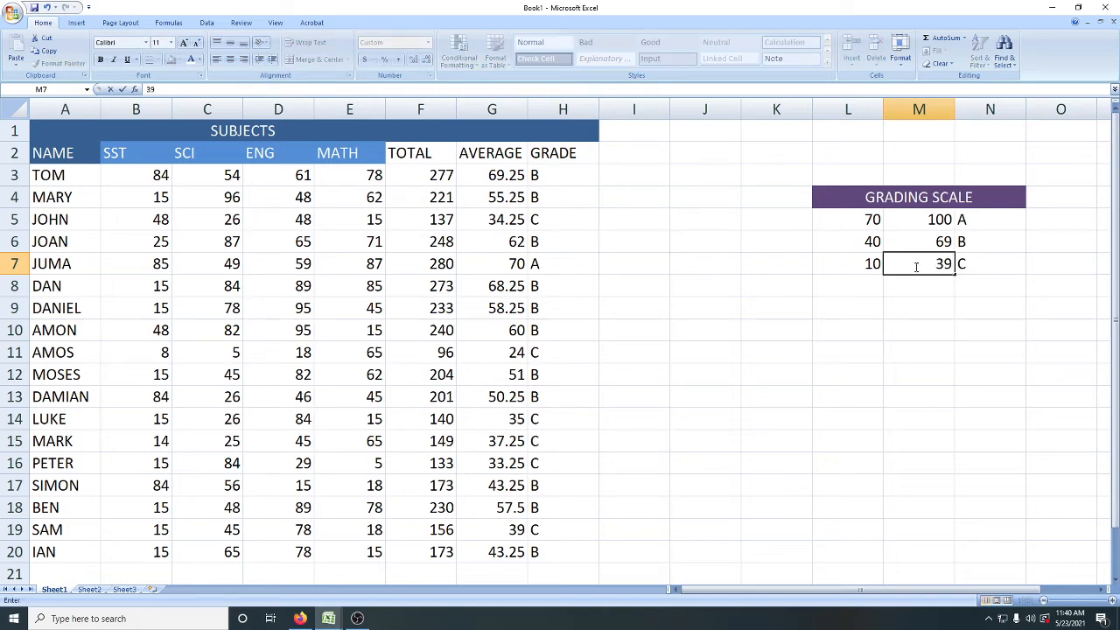
# Step: Try entering the grade C upper limit in M7 with a leading minus sign, as -39
pyautogui.click(916, 267)
pyautogui.write('-39')
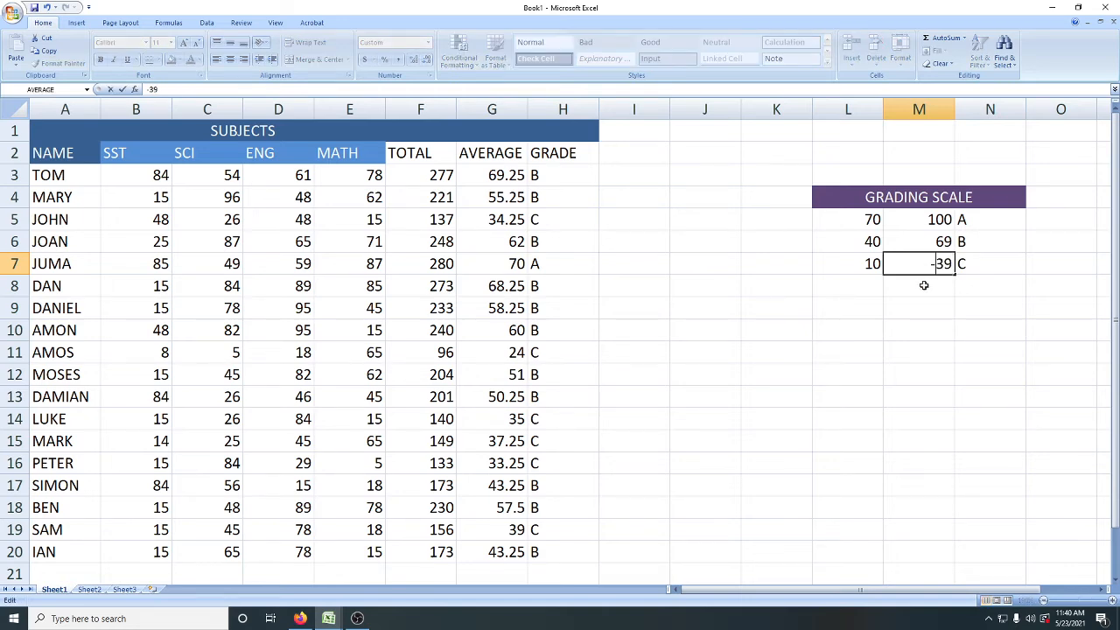
pyautogui.click(923, 285)
pyautogui.moveTo(908, 265); pyautogui.dragTo(972, 263)
pyautogui.write('-39')
pyautogui.press('Return')
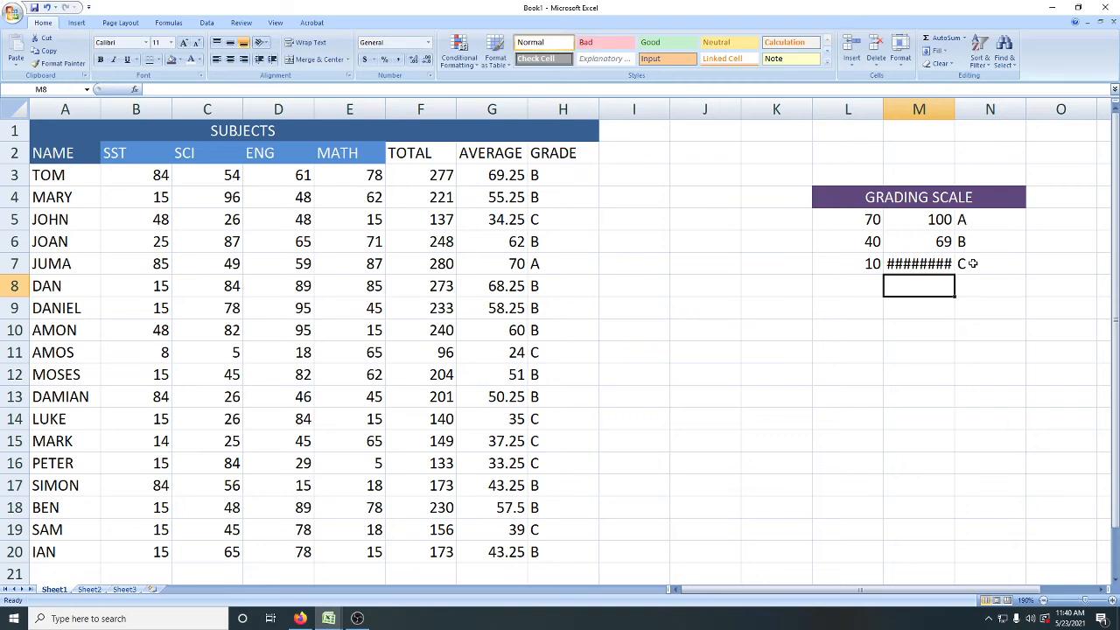
# Step: Replace the negative entry in M7 with 39 as the grade C upper limit
pyautogui.click(901, 264)
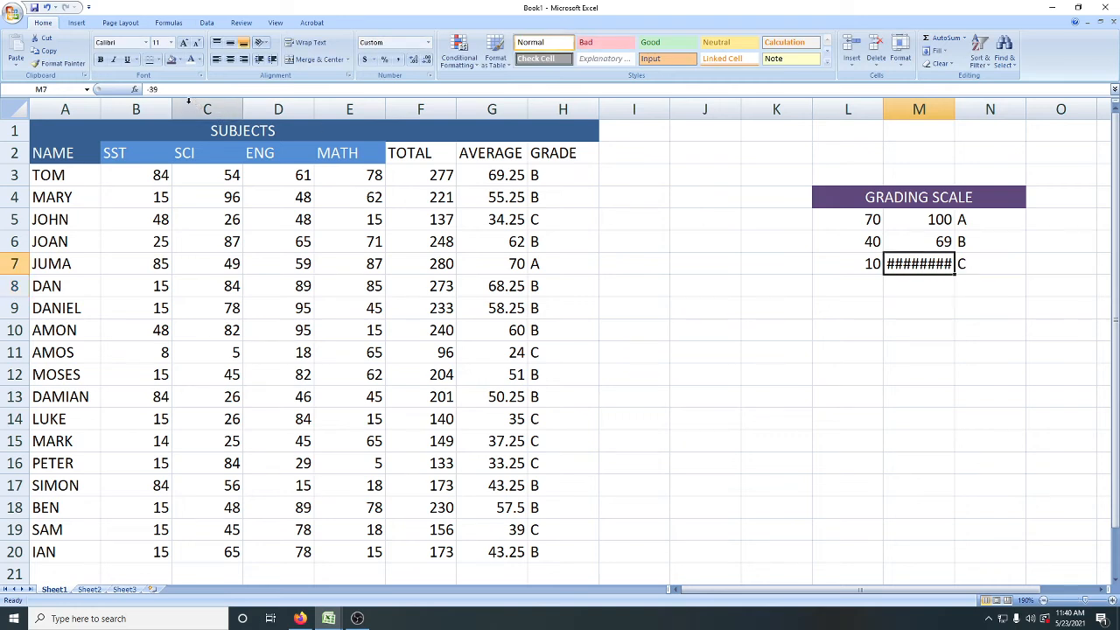
pyautogui.moveTo(161, 89); pyautogui.dragTo(142, 90)
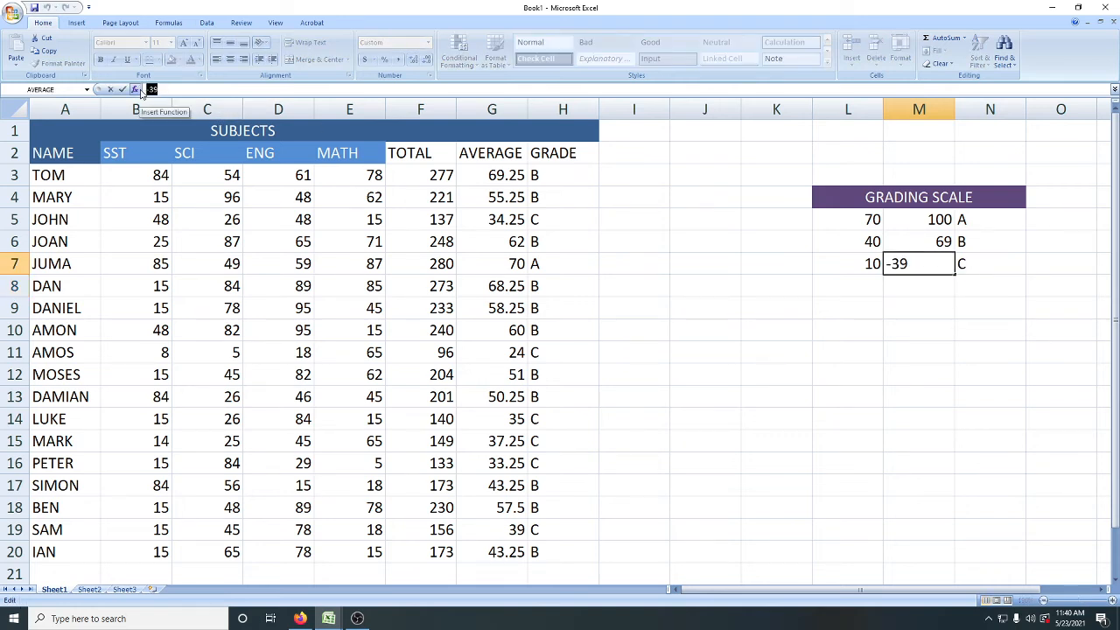
pyautogui.write('39')
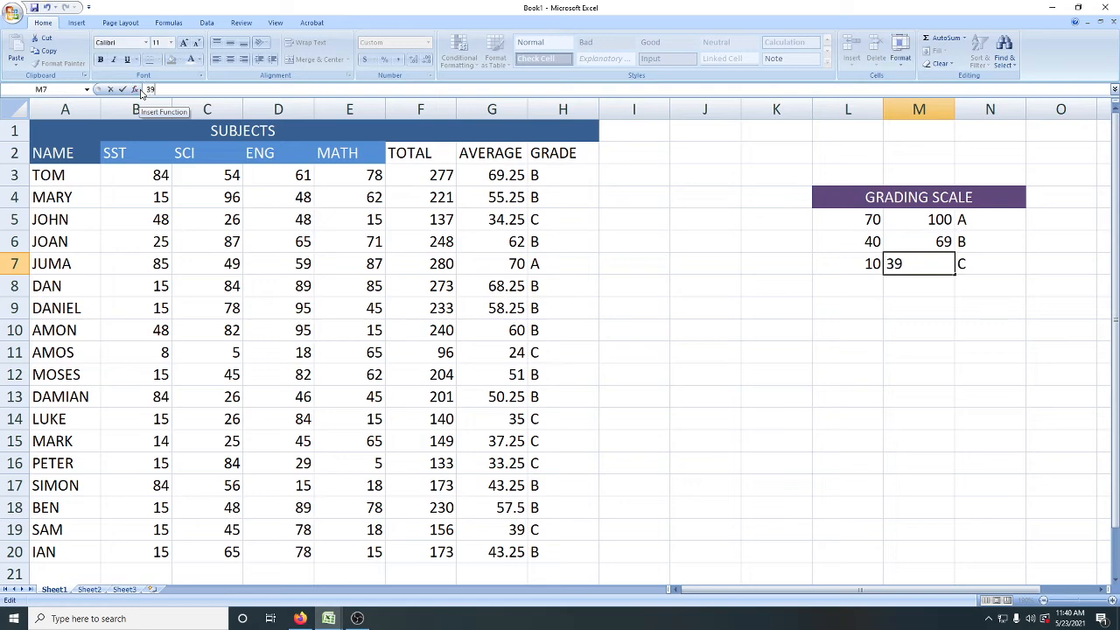
pyautogui.click(816, 305)
# Step: Change the number format of the grade C upper limit in M7 to General
pyautogui.click(909, 269)
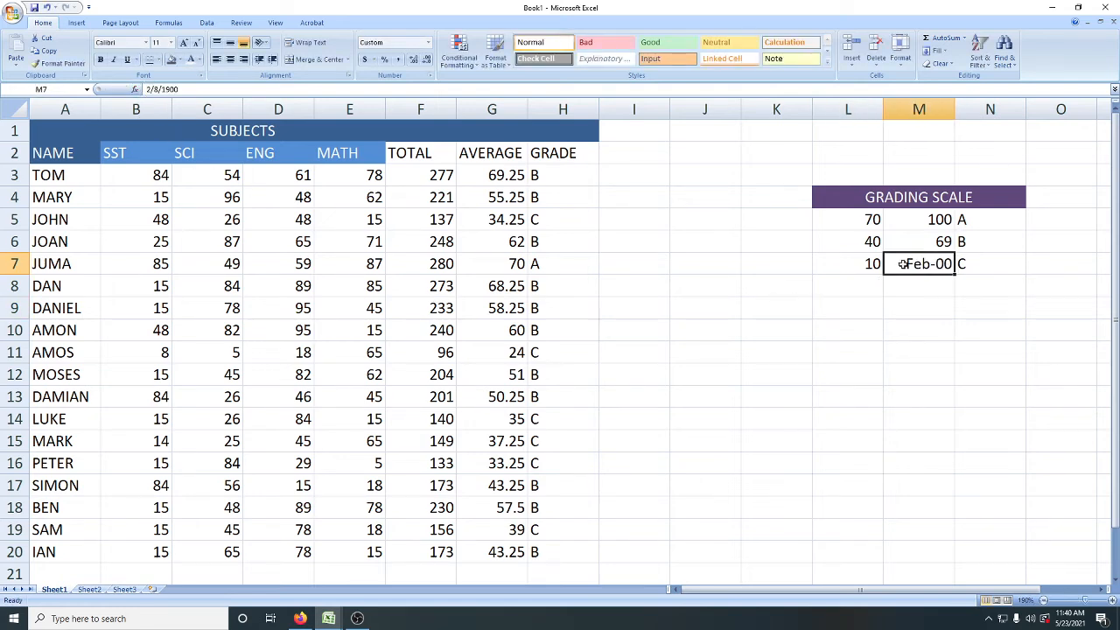
pyautogui.rightClick(909, 269)
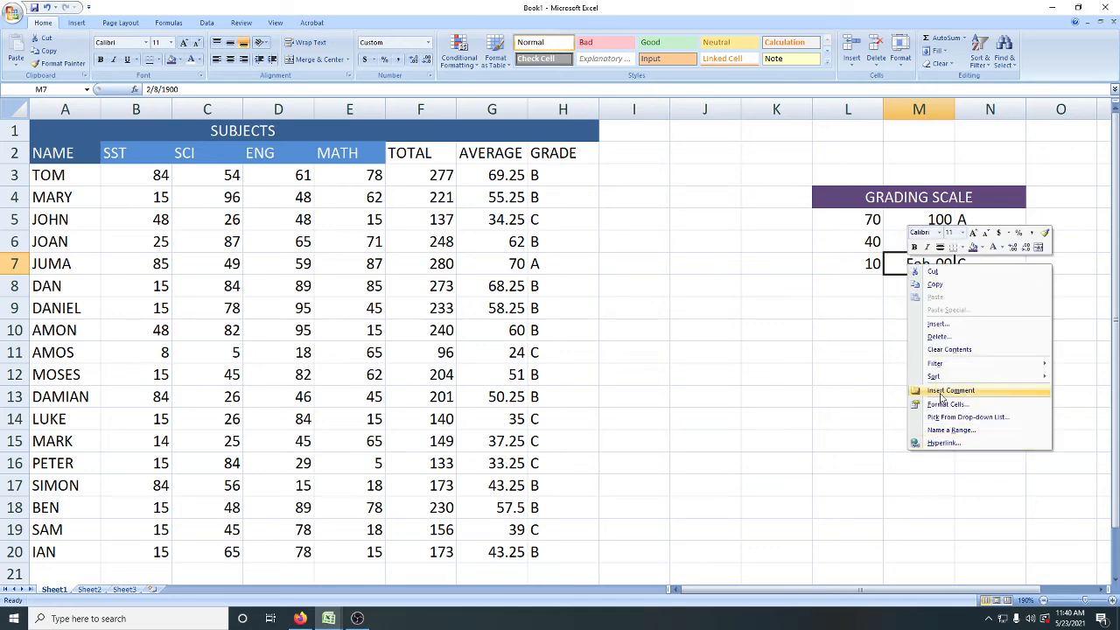
pyautogui.click(931, 408)
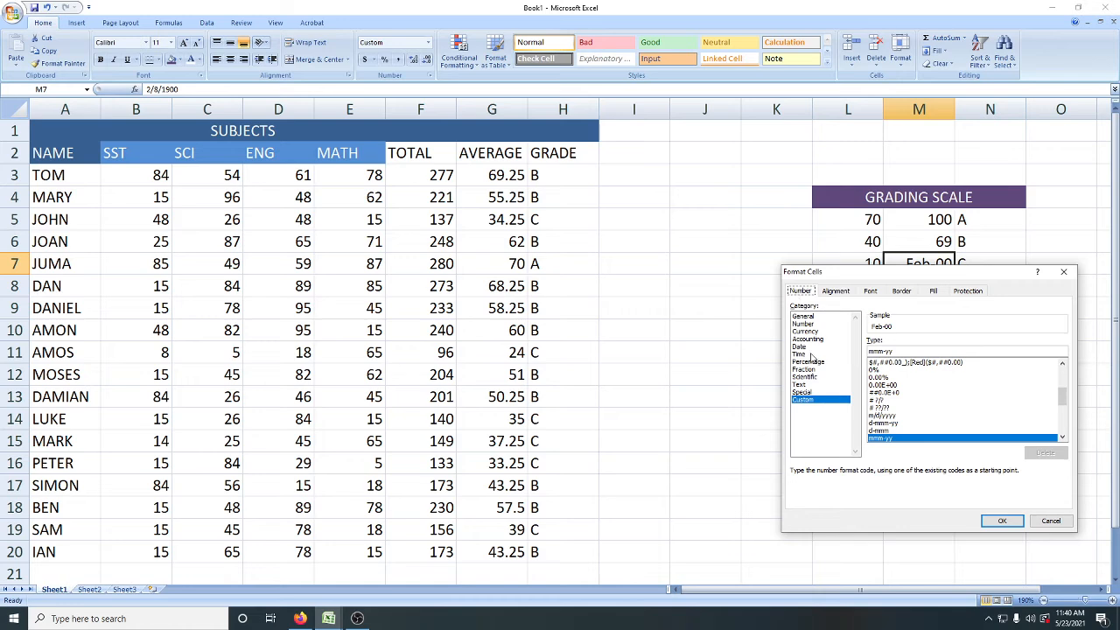
pyautogui.click(815, 317)
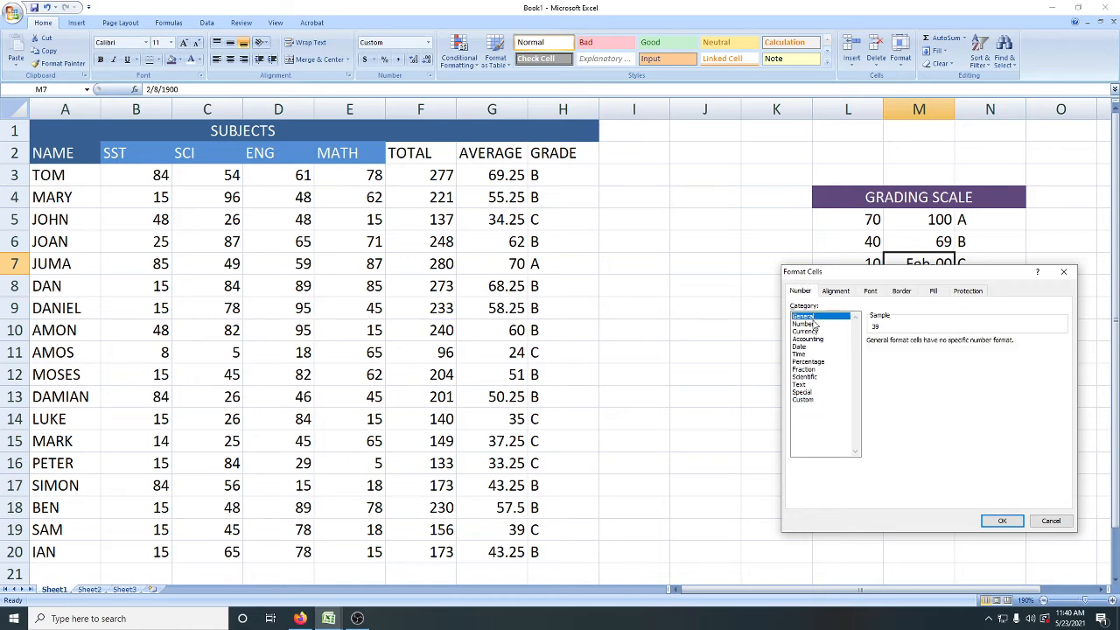
pyautogui.click(1001, 521)
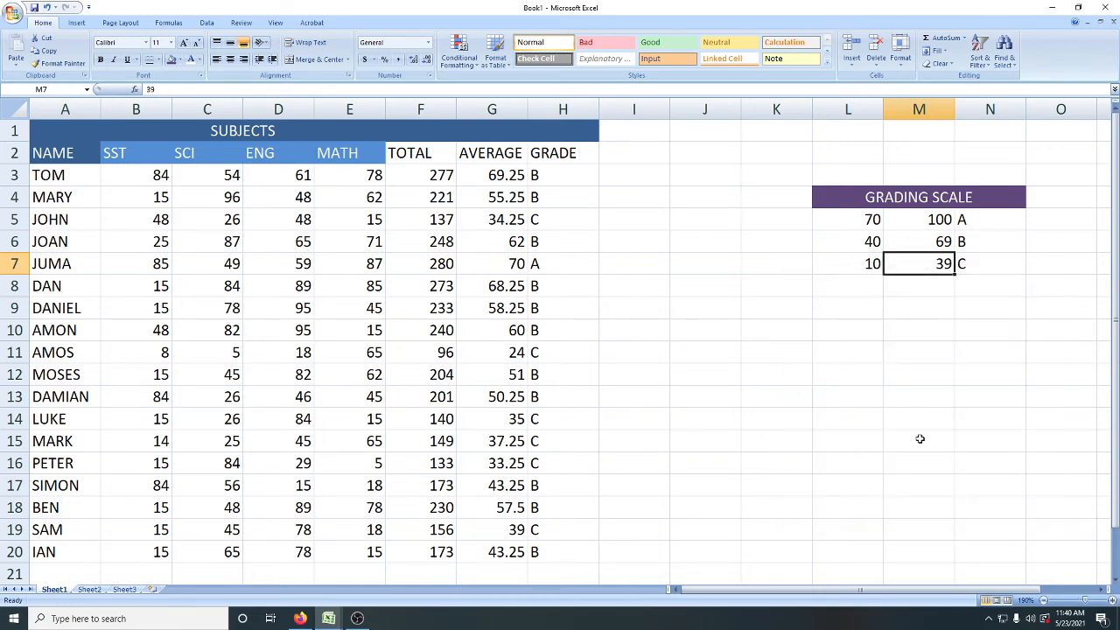
pyautogui.click(897, 441)
# Step: Add a fourth mark range to the grading scale with 0 in L8 and 9 in M8
pyautogui.click(860, 281)
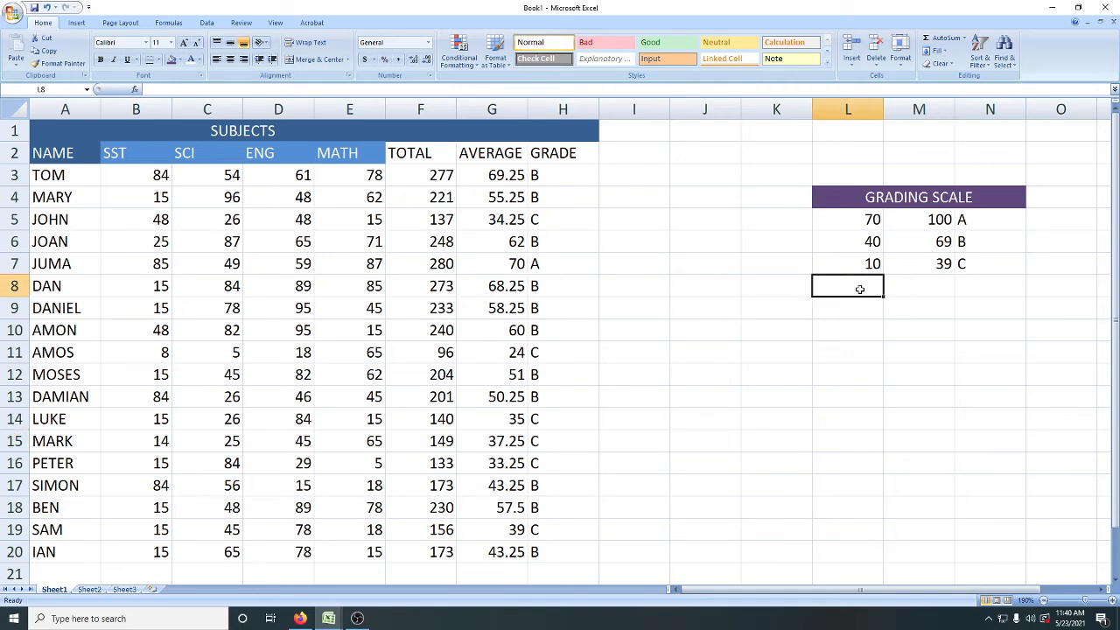
pyautogui.write('0')
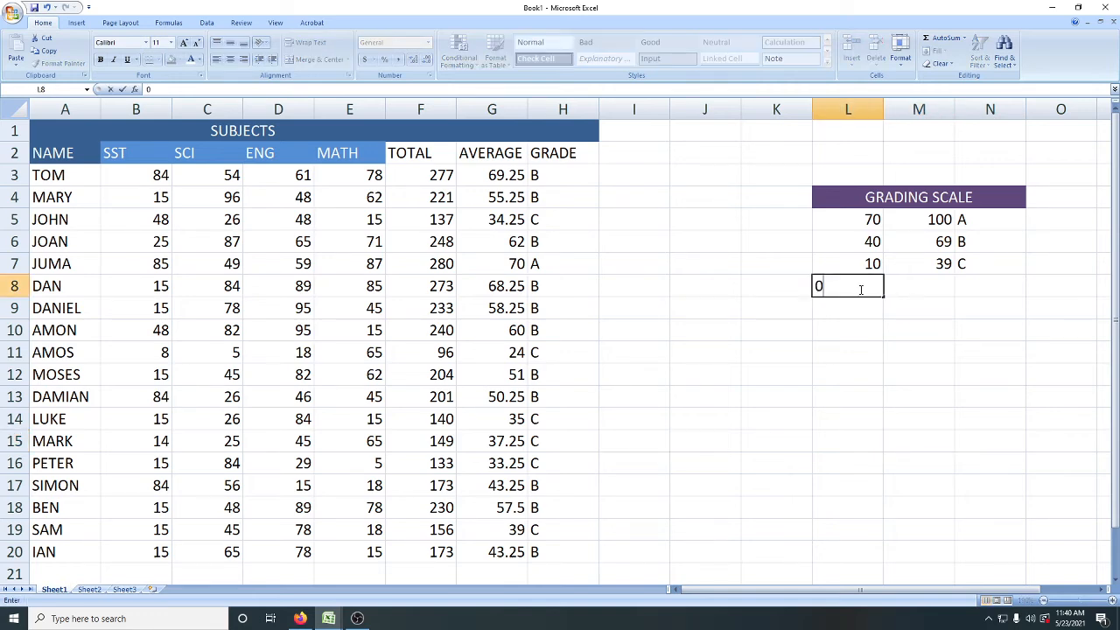
pyautogui.click(933, 289)
pyautogui.write('9')
pyautogui.click(970, 285)
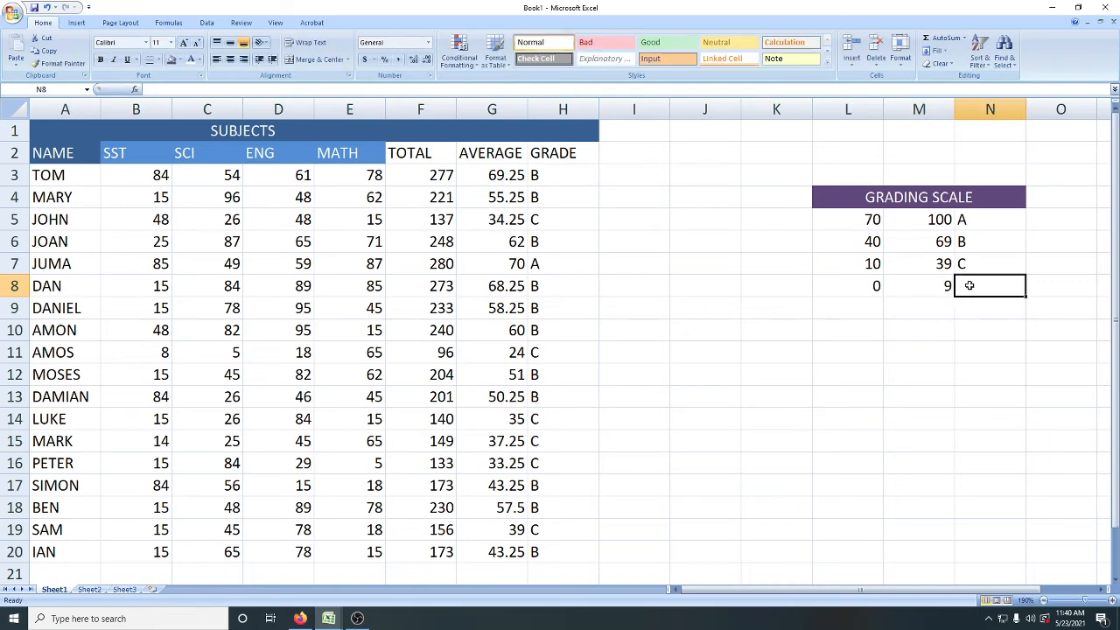
# Step: Enter F in N8 as the grade for the lowest mark range of the grading scale
pyautogui.write('F')
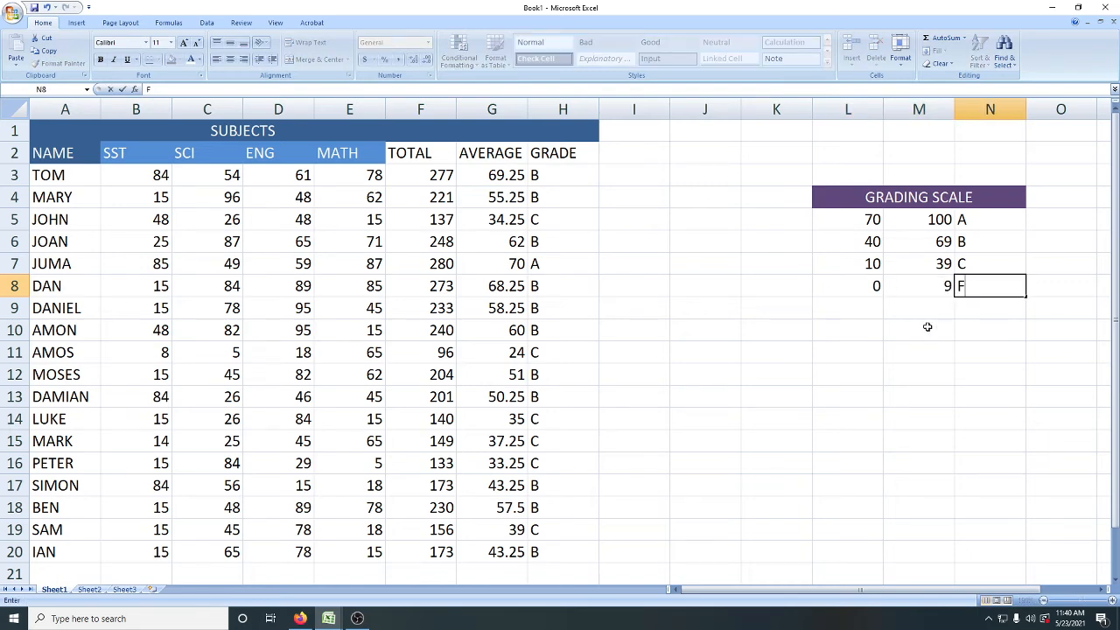
pyautogui.click(837, 371)
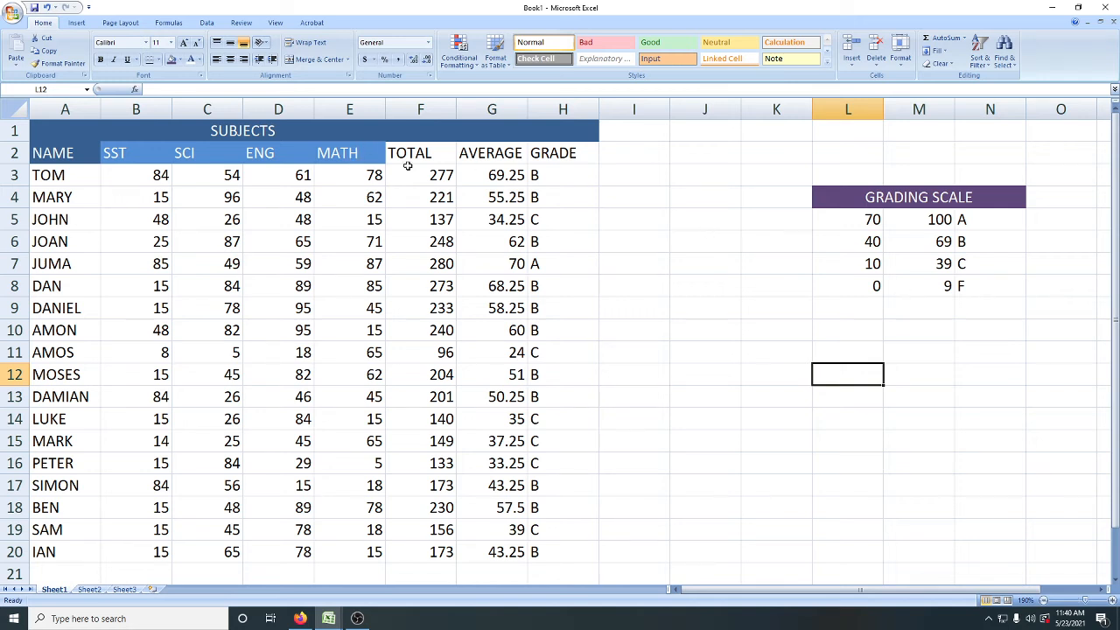
# Step: Clear the existing grade formulas from H3:H20 in the GRADE column
pyautogui.click(541, 176)
pyautogui.moveTo(542, 176); pyautogui.dragTo(537, 554)
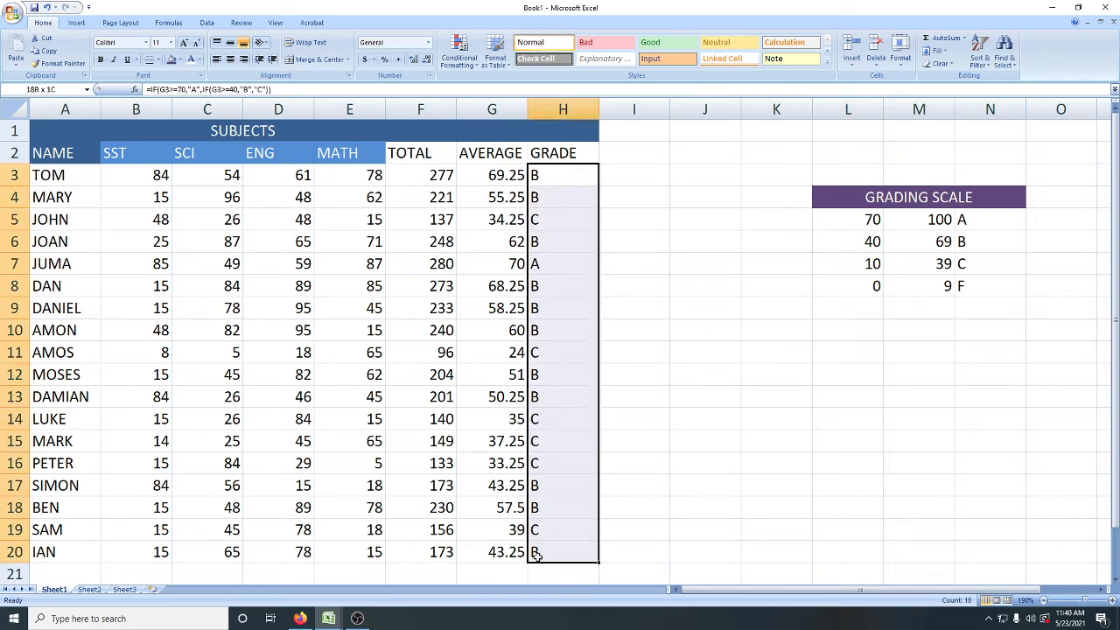
pyautogui.press('Delete')
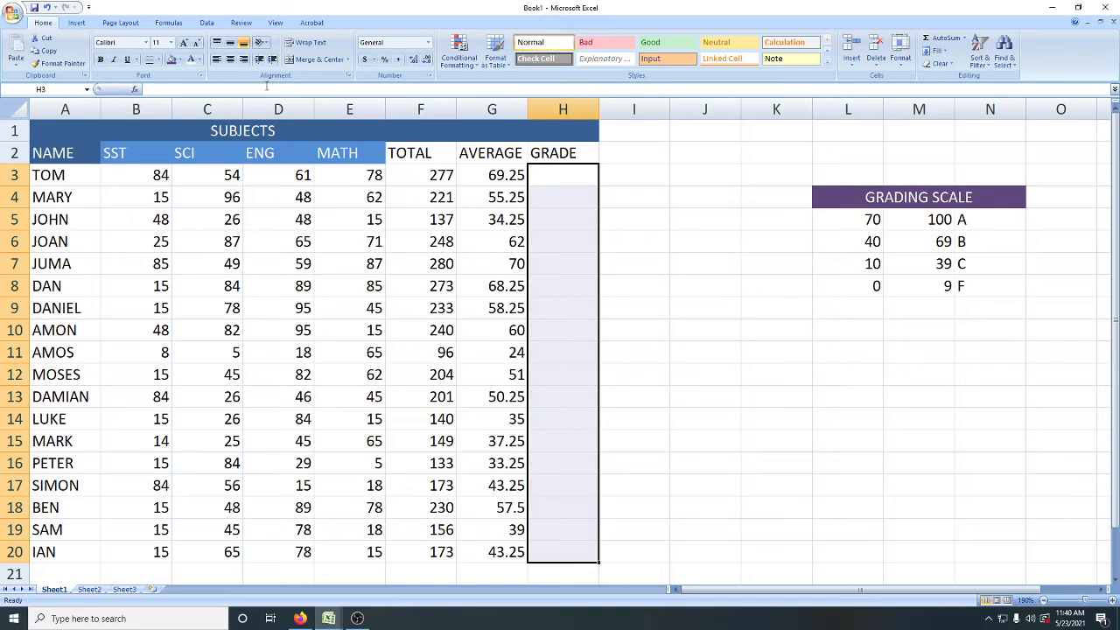
# Step: Begin a new grade formula in H3 with an IF that returns "A" when G3>=70
pyautogui.click(554, 187)
pyautogui.click(554, 170)
pyautogui.click(161, 90)
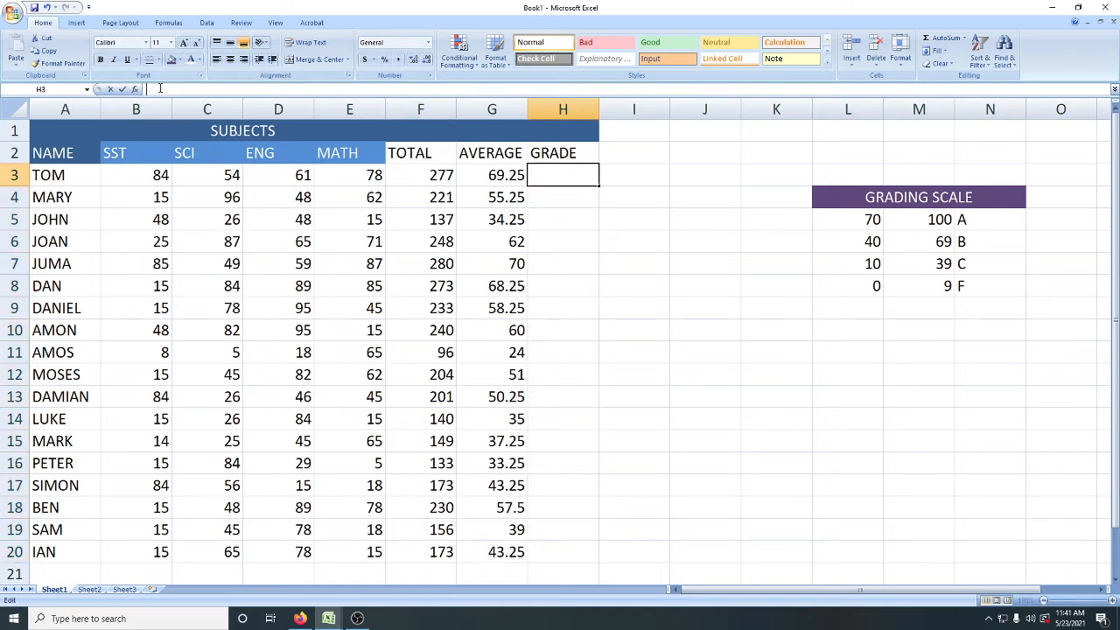
pyautogui.doubleClick(538, 179)
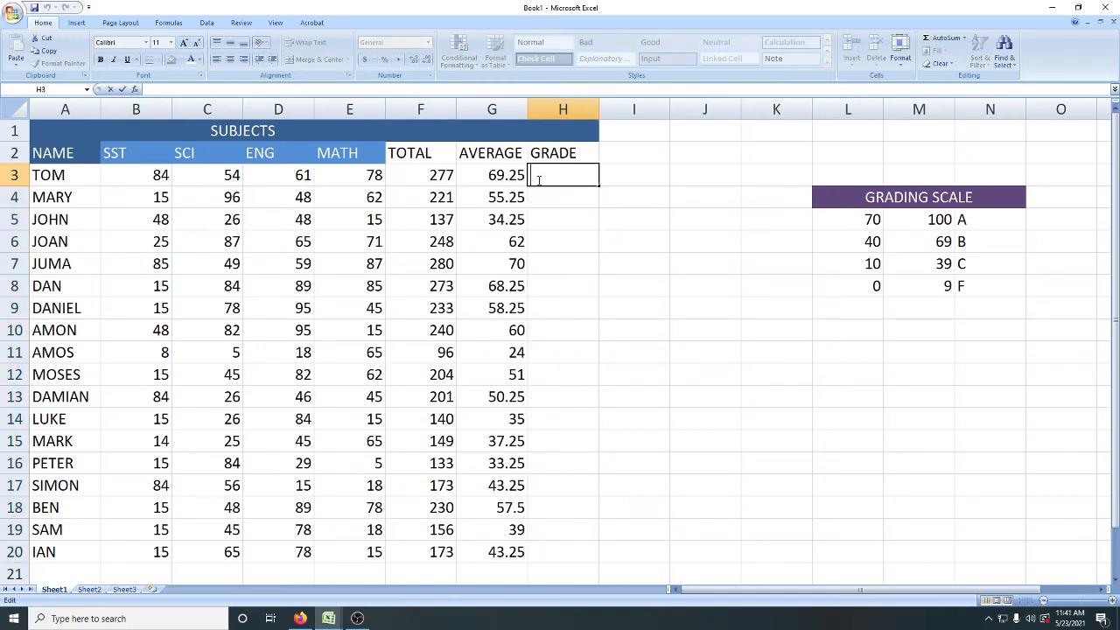
pyautogui.write('=')
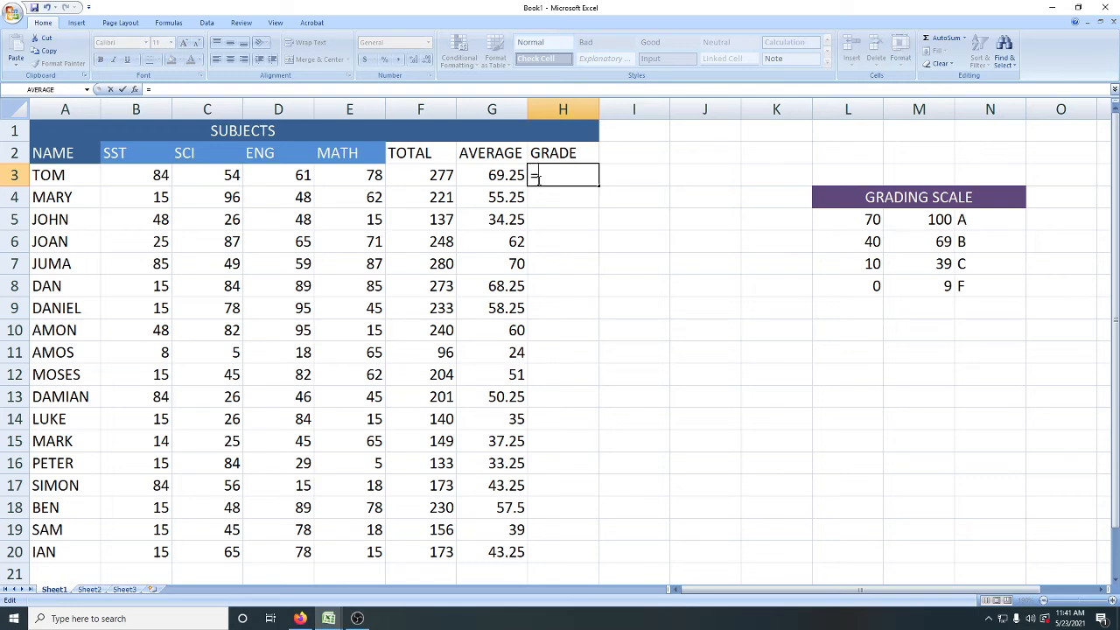
pyautogui.write('IF')
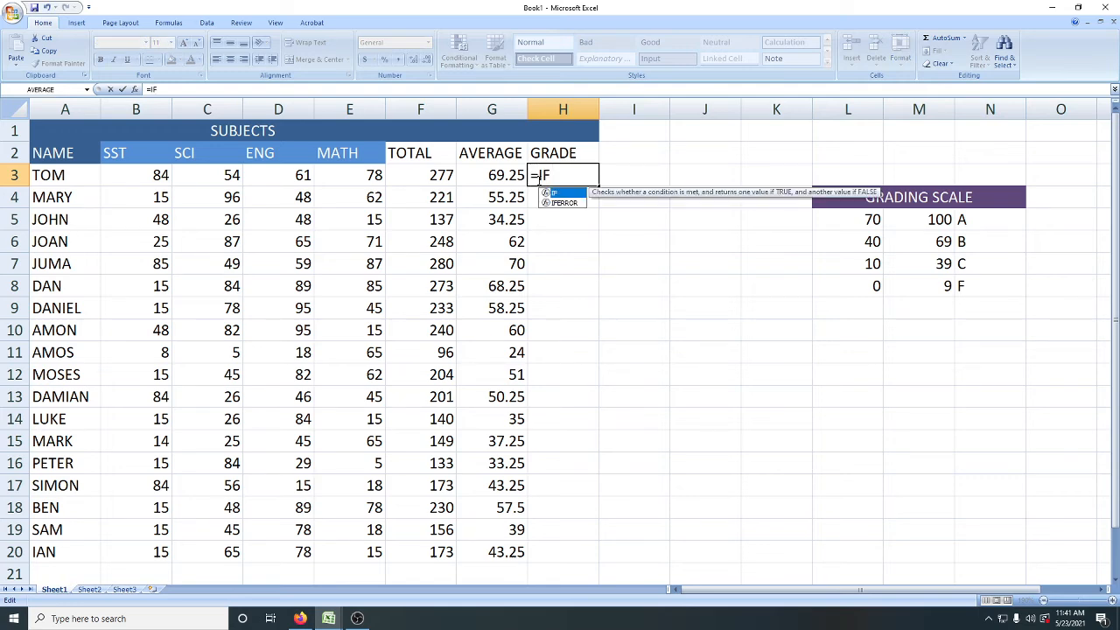
pyautogui.write('(')
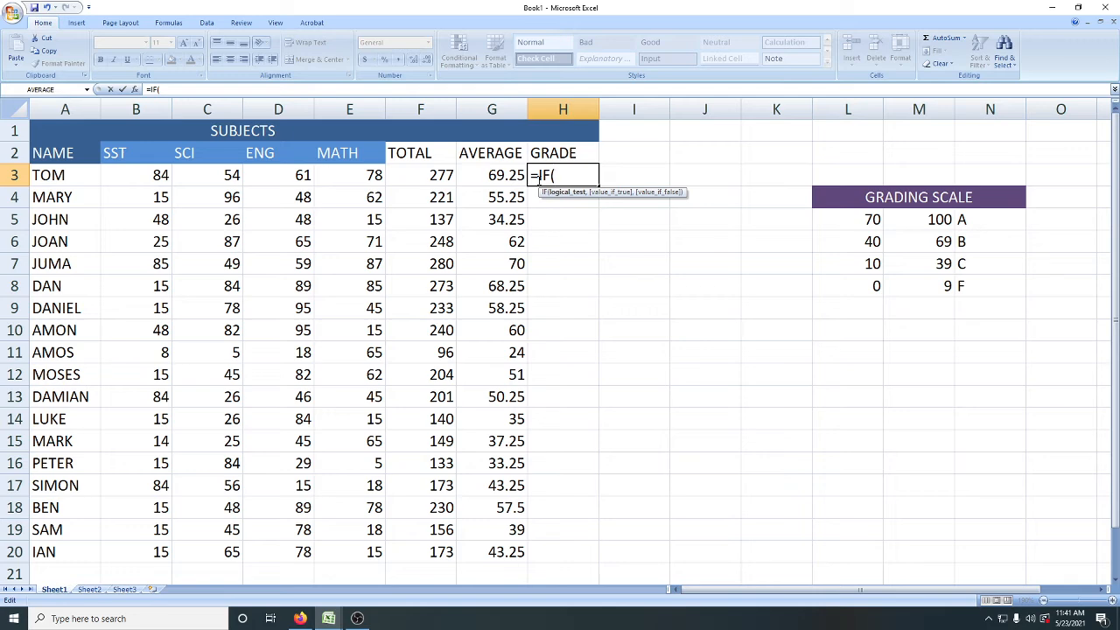
pyautogui.click(496, 175)
pyautogui.write('>=')
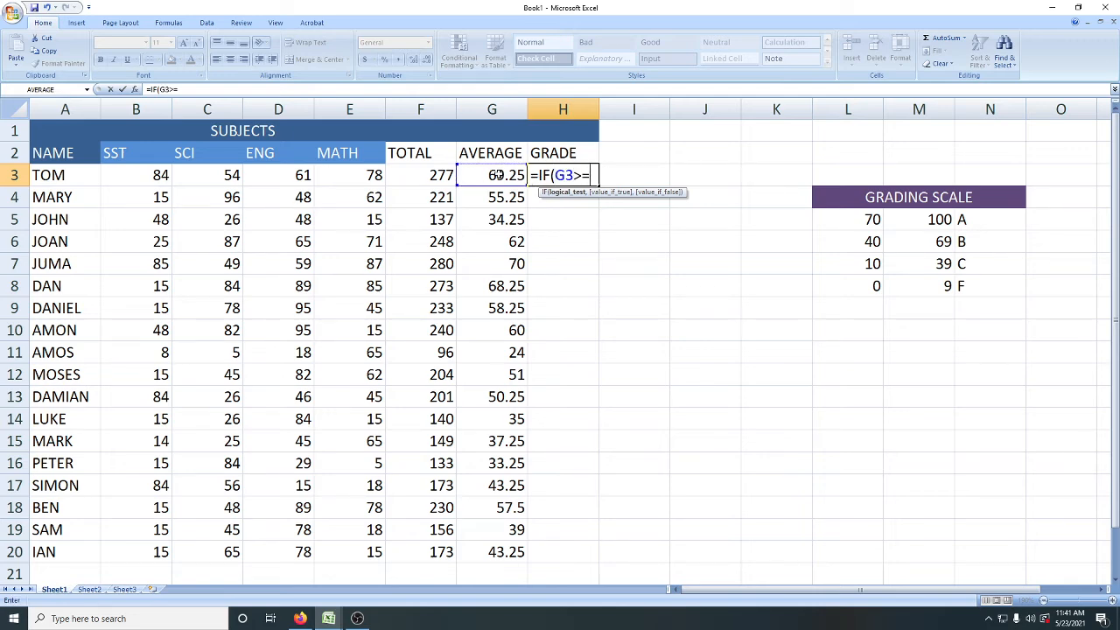
pyautogui.write('70,')
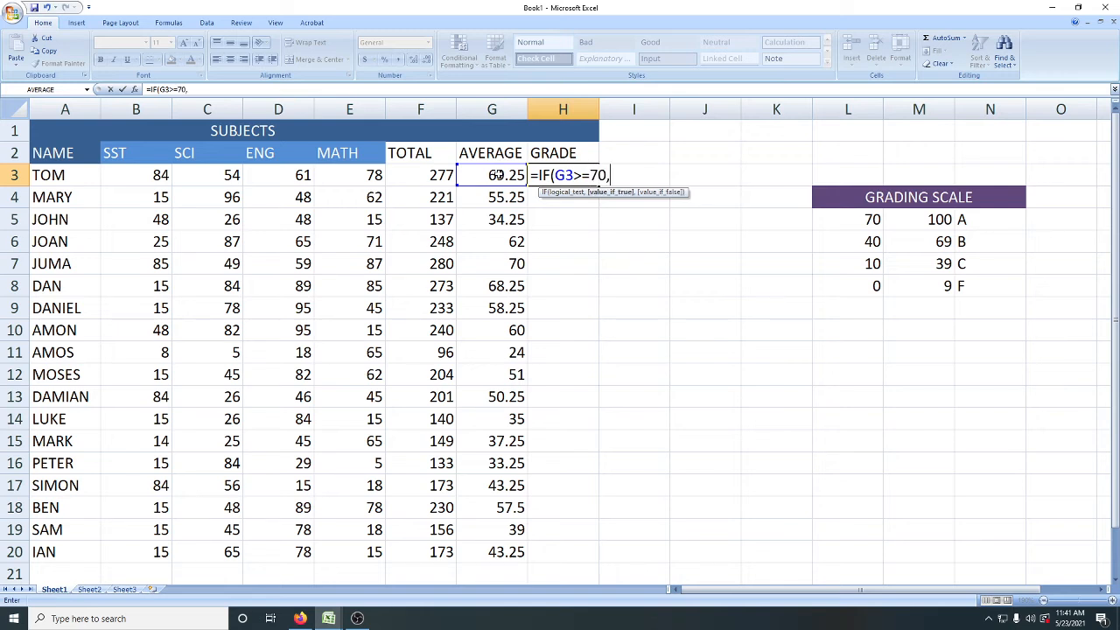
pyautogui.write('"A",IF')
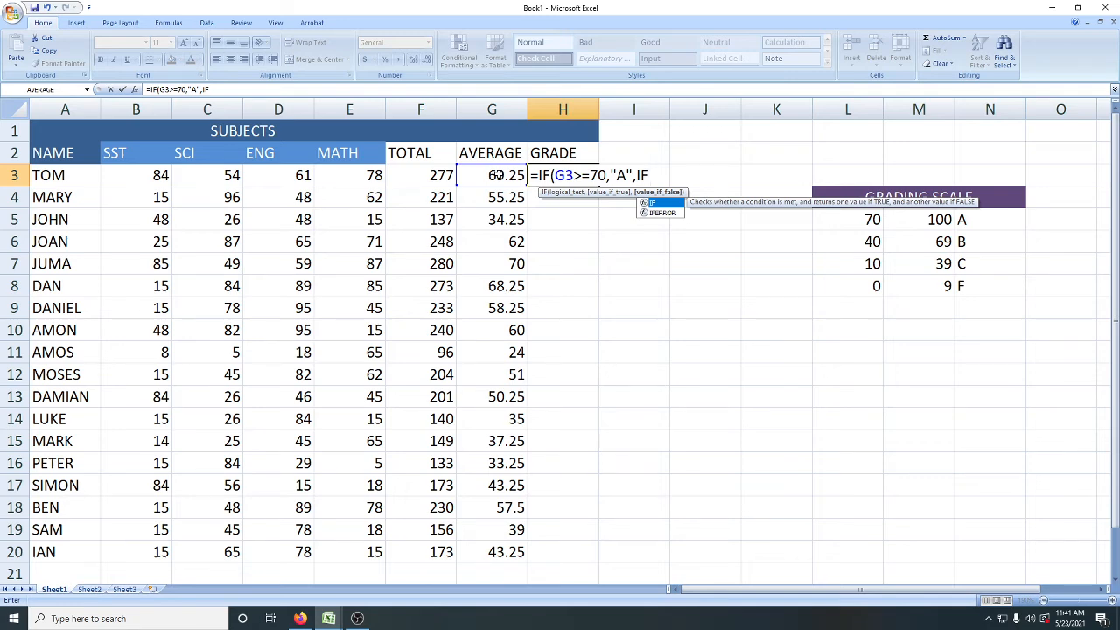
pyautogui.write('(')
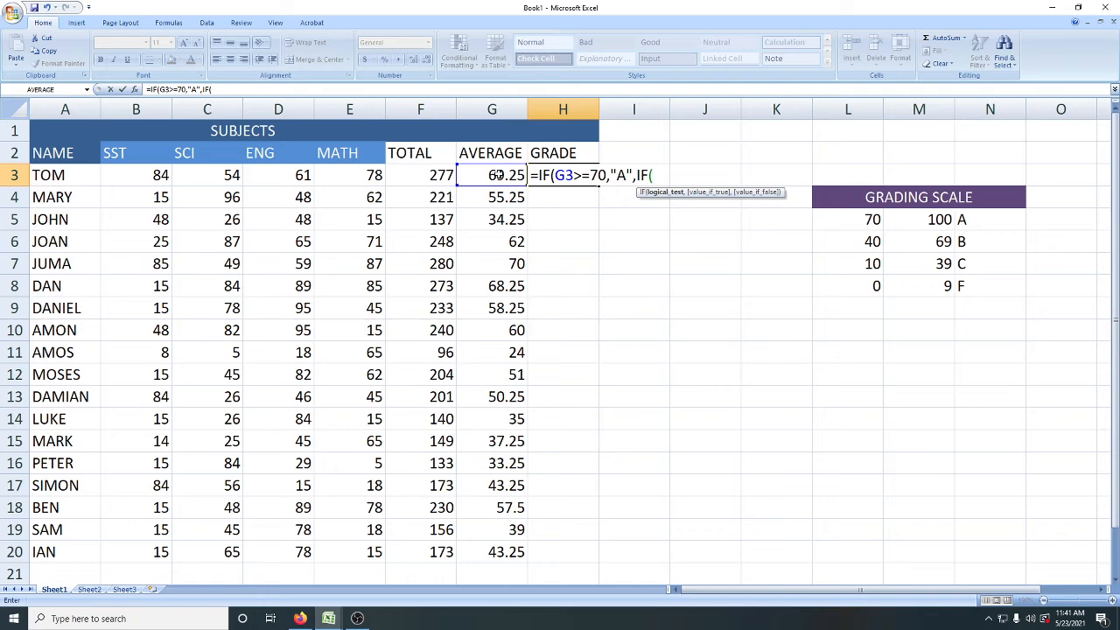
# Step: Nest a second IF in the H3 formula that returns "B" when G3>=40
pyautogui.click(497, 175)
pyautogui.write('>=40,')
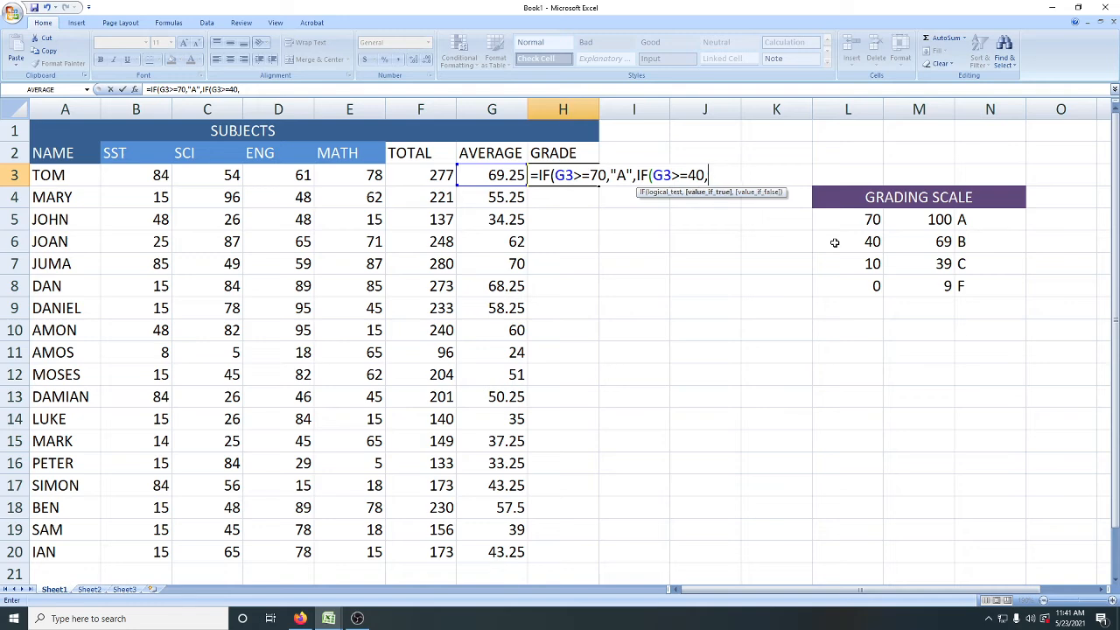
pyautogui.write('"B",')
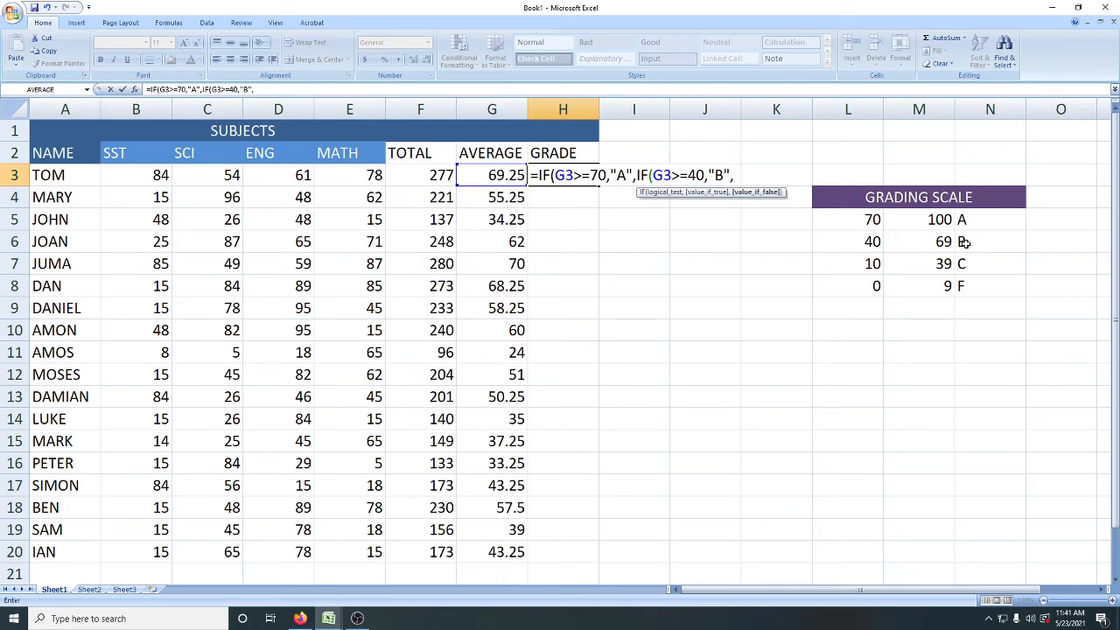
pyautogui.write(' I')
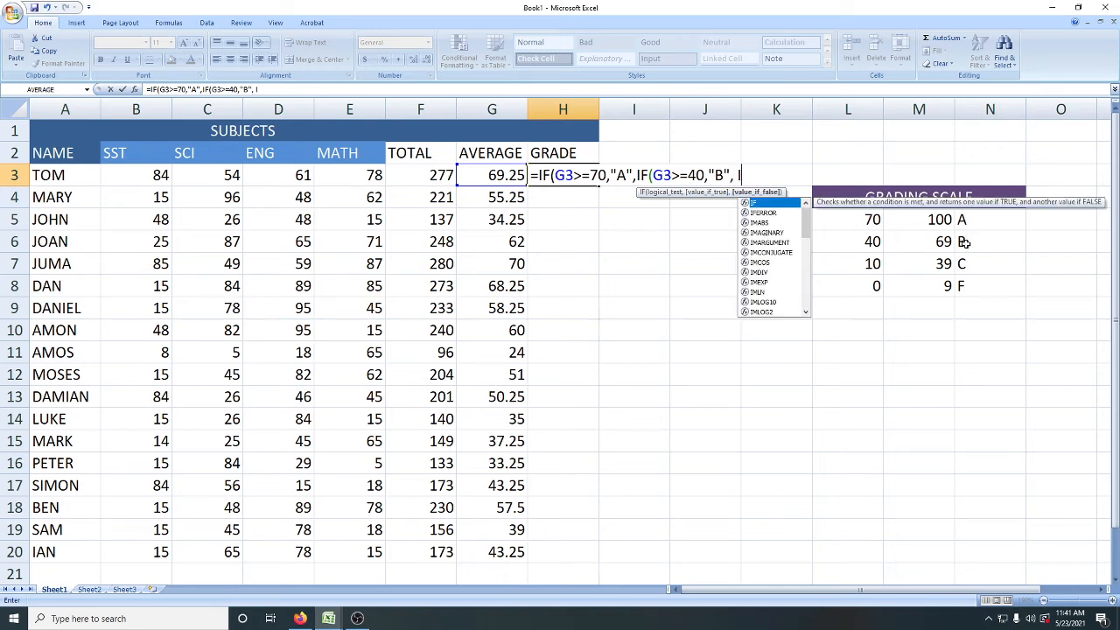
pyautogui.write('F')
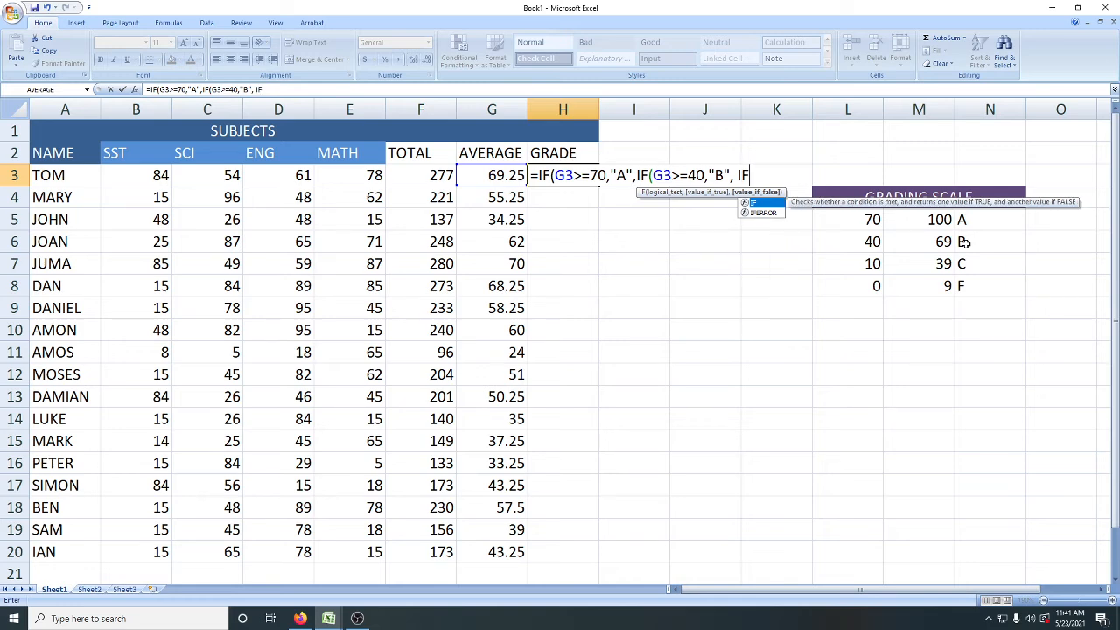
pyautogui.write('(')
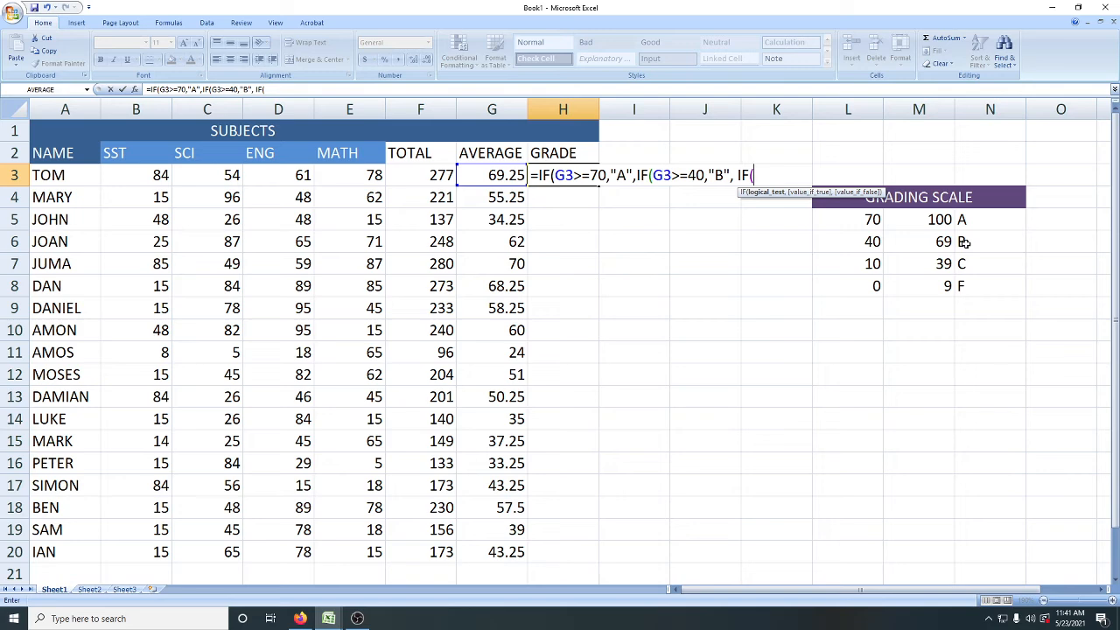
# Step: Nest a third IF in the H3 formula that returns "C" when G3>=10
pyautogui.click(476, 175)
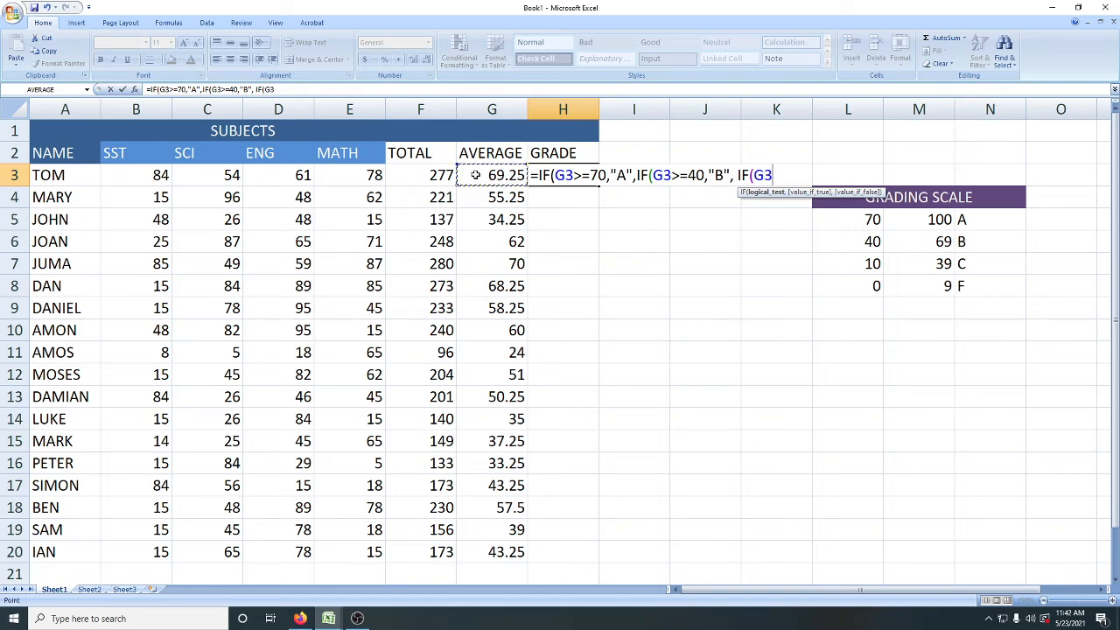
pyautogui.write('>=10,')
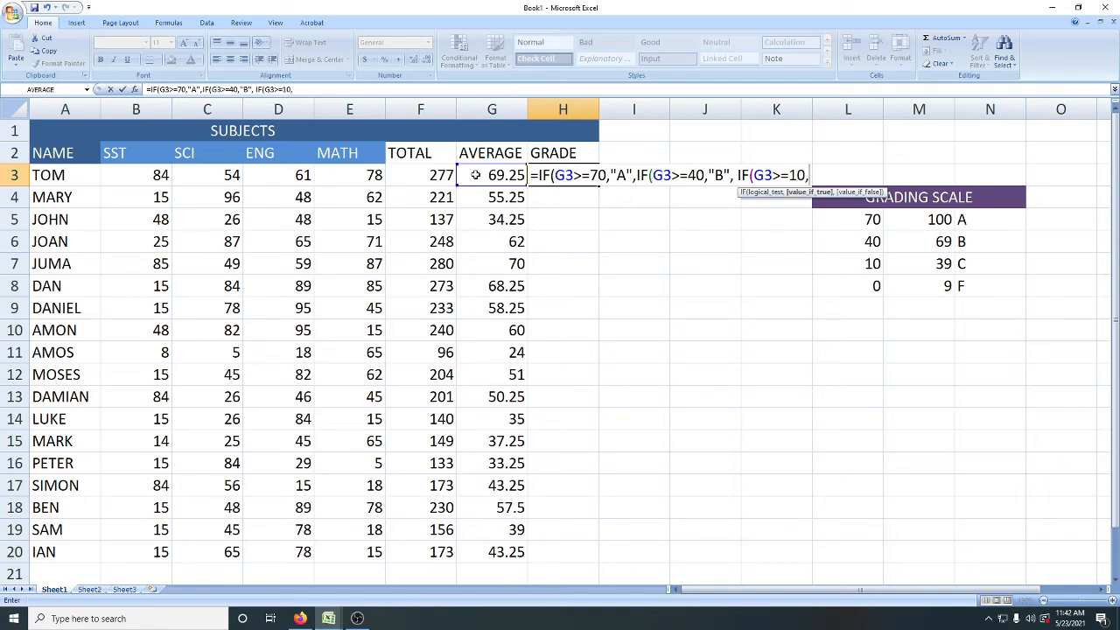
pyautogui.write('"C",')
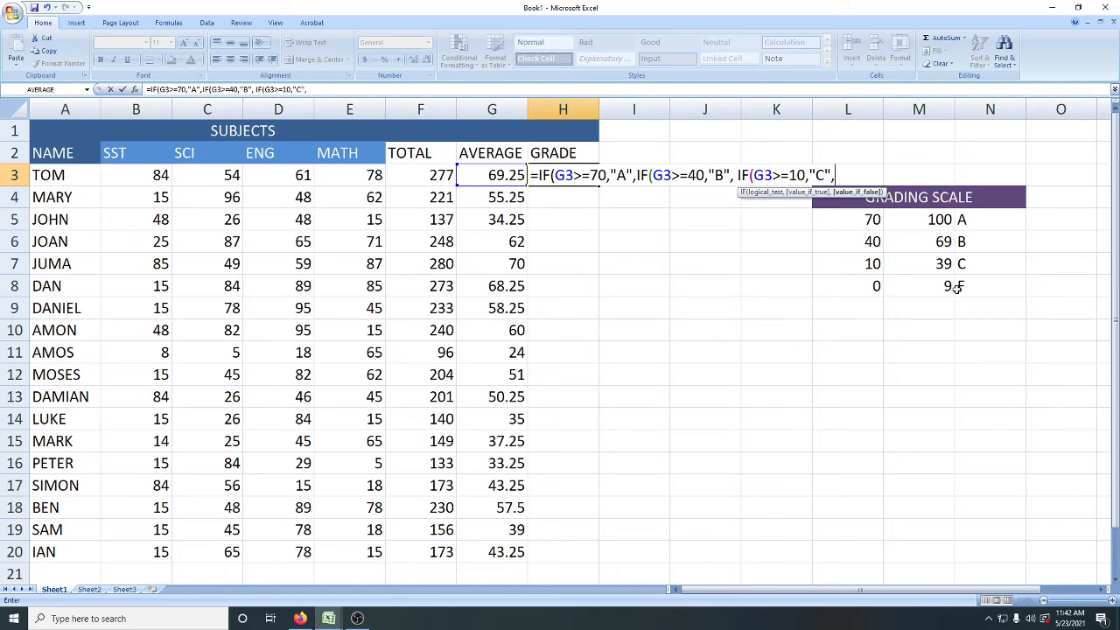
# Step: Finish the H3 formula with "F" as the last false value, close all three IFs and commit it
pyautogui.write('"F"')
pyautogui.write(')))')
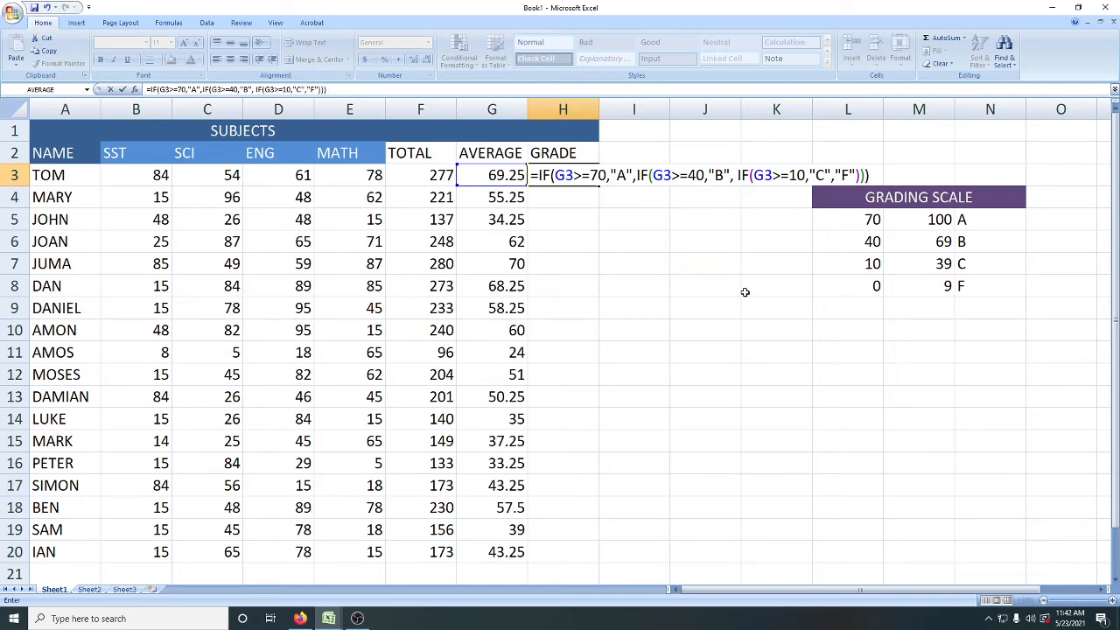
pyautogui.press('Return')
# Step: Fill the grade formula from H3 down through H20
pyautogui.click(553, 177)
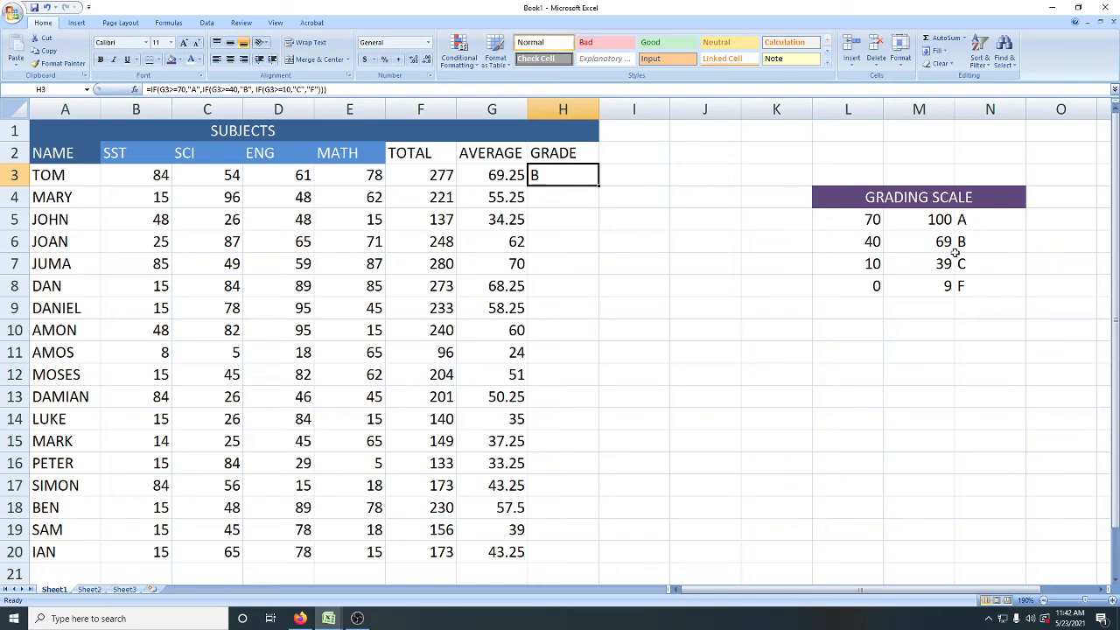
pyautogui.moveTo(599, 186); pyautogui.dragTo(600, 565)
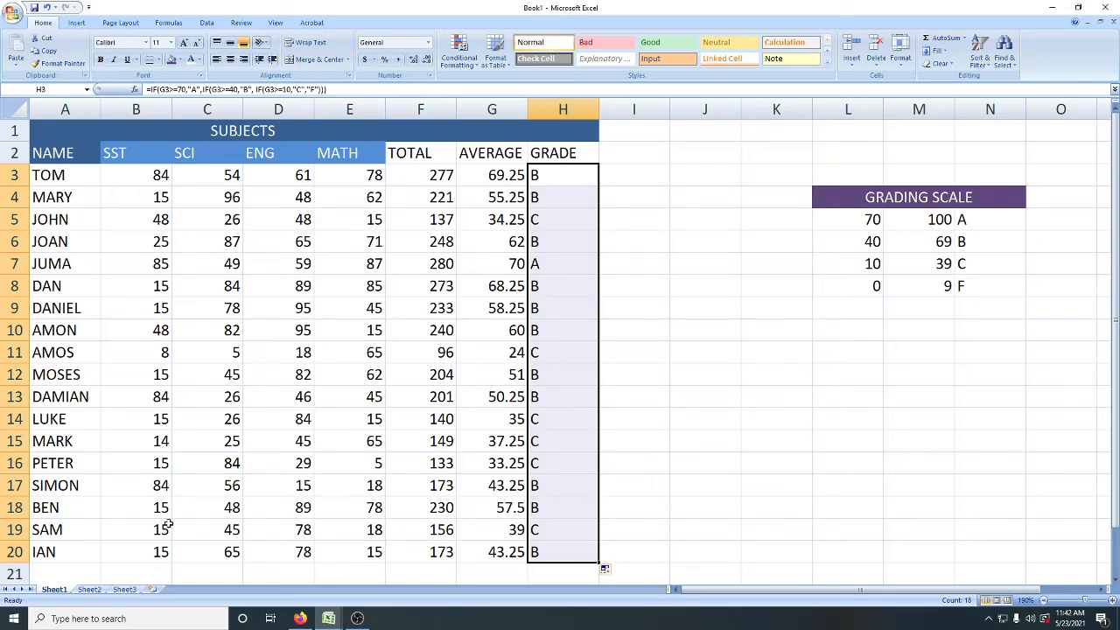
# Step: Replace the marks in row 13 with 2 for SST, 9 for SCI, 5 for ENG and 1 for MATH
pyautogui.click(161, 398)
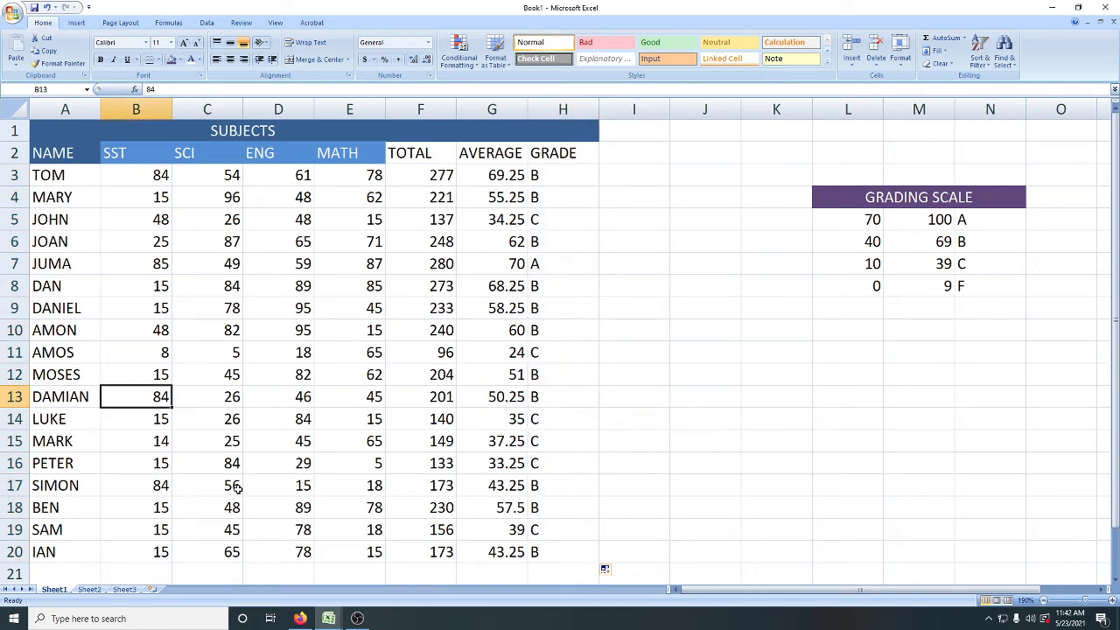
pyautogui.write('02')
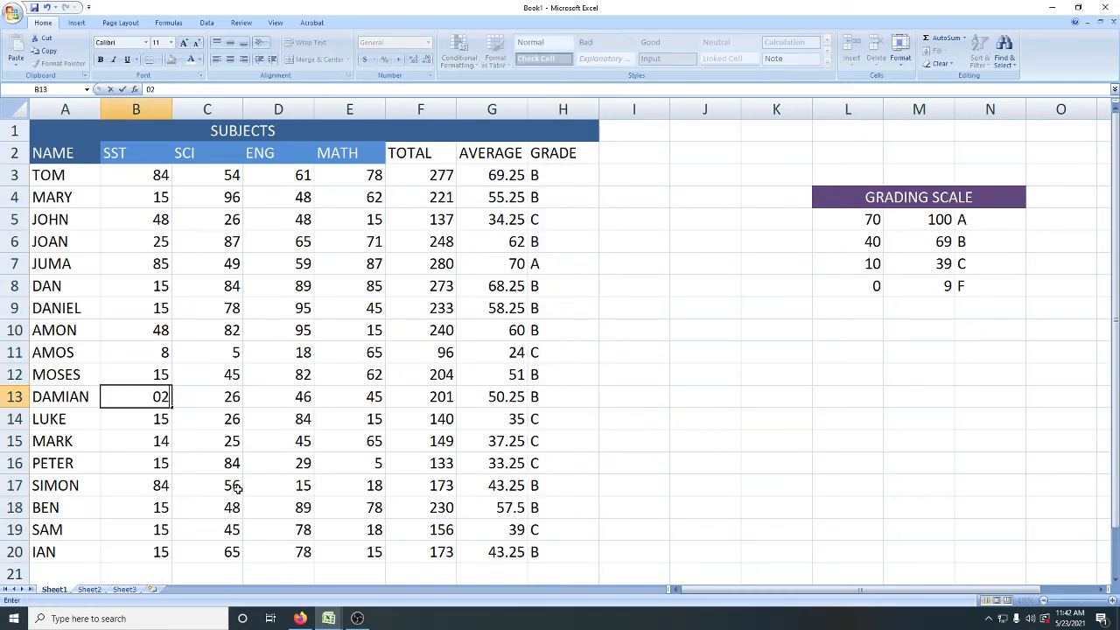
pyautogui.press('Tab')
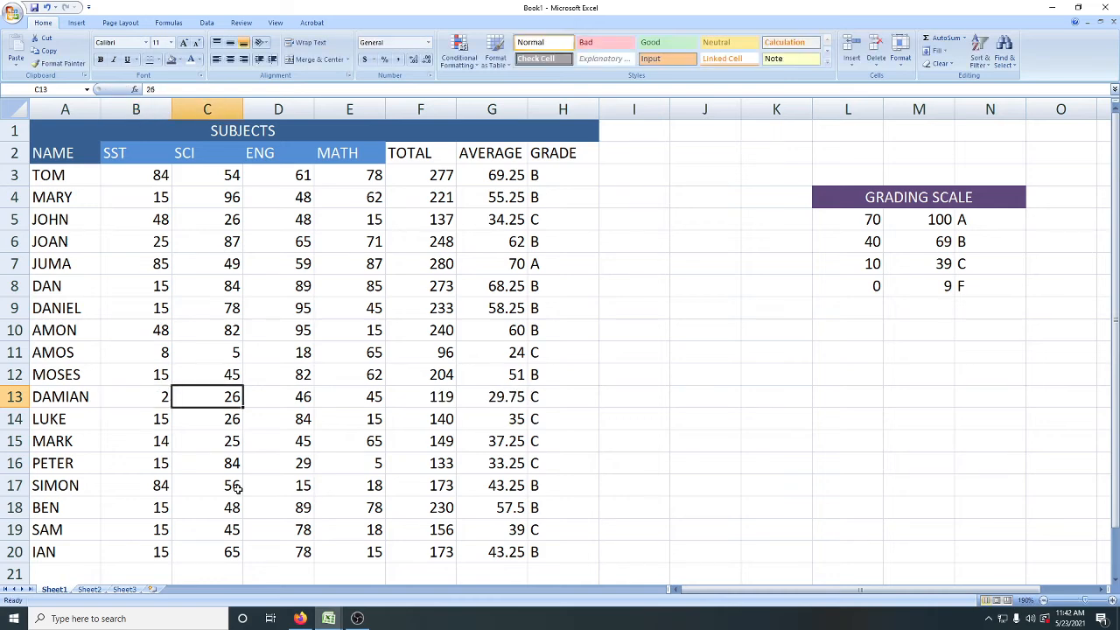
pyautogui.write('09')
pyautogui.press('Tab')
pyautogui.write('05')
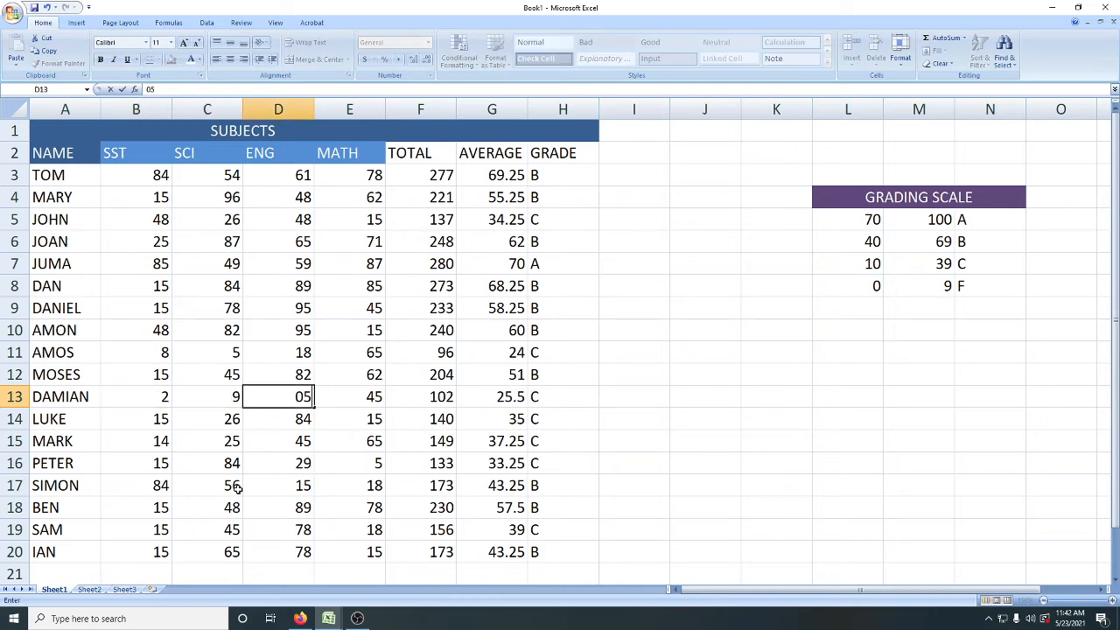
pyautogui.press('Tab')
pyautogui.write('01')
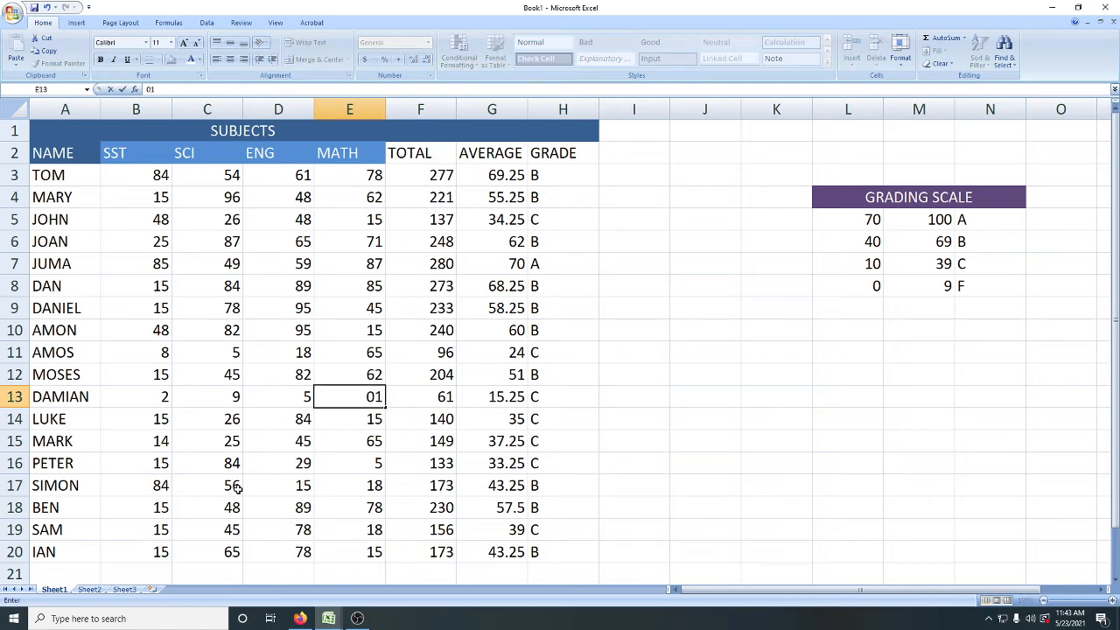
pyautogui.press('Return')
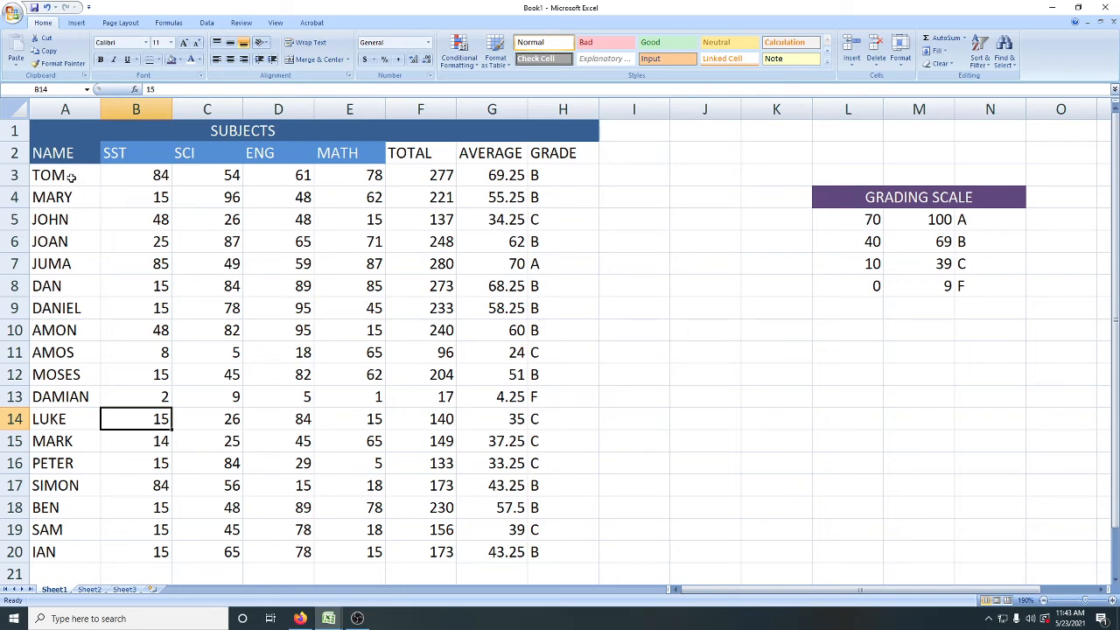
# Step: Center the contents of A3:H20 both horizontally and vertically through the Format Cells alignment settings
pyautogui.moveTo(70, 179); pyautogui.dragTo(570, 549)
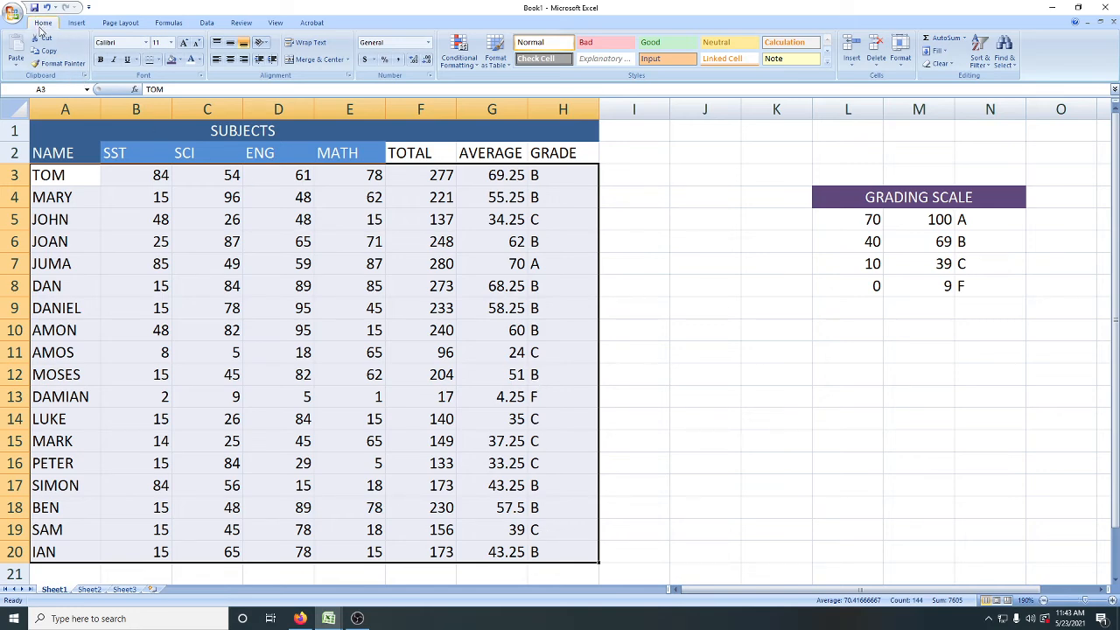
pyautogui.click(902, 68)
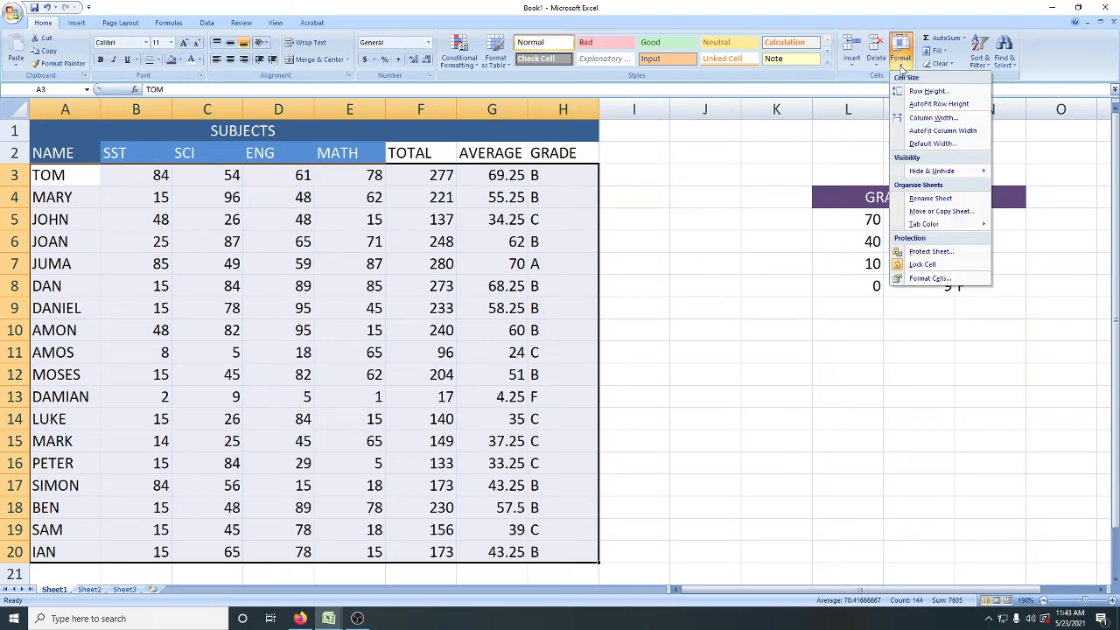
pyautogui.click(926, 279)
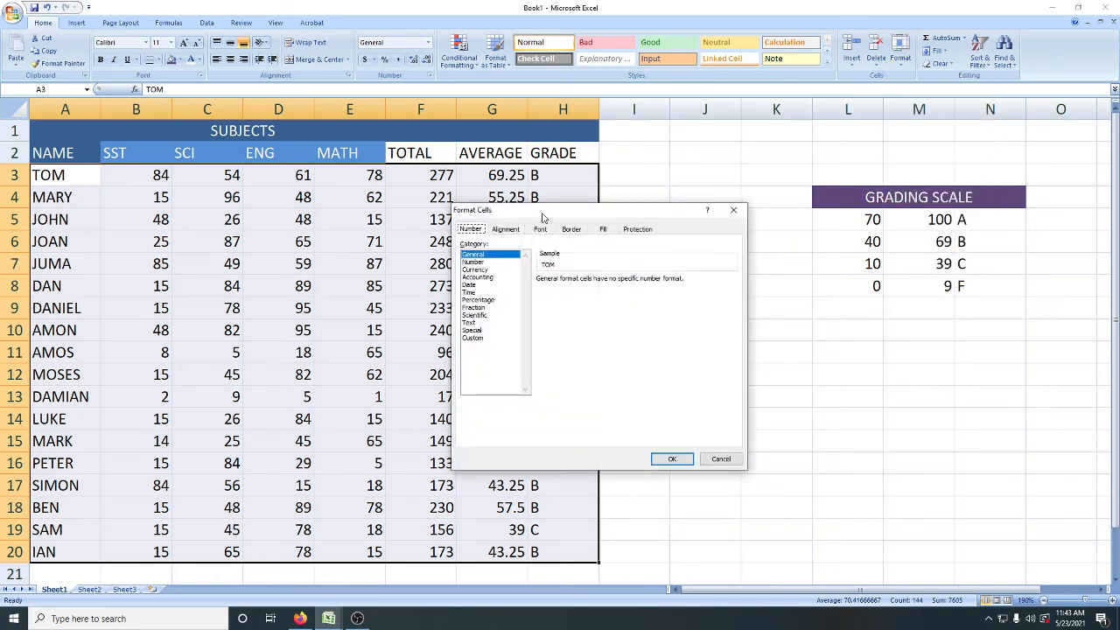
pyautogui.moveTo(543, 218); pyautogui.dragTo(707, 202)
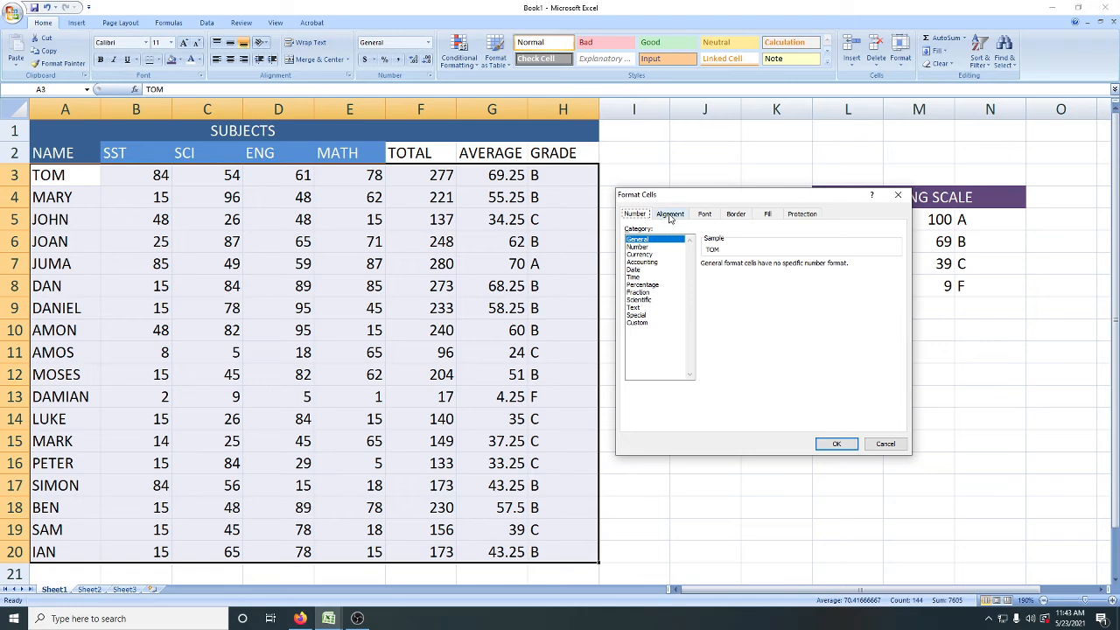
pyautogui.click(671, 216)
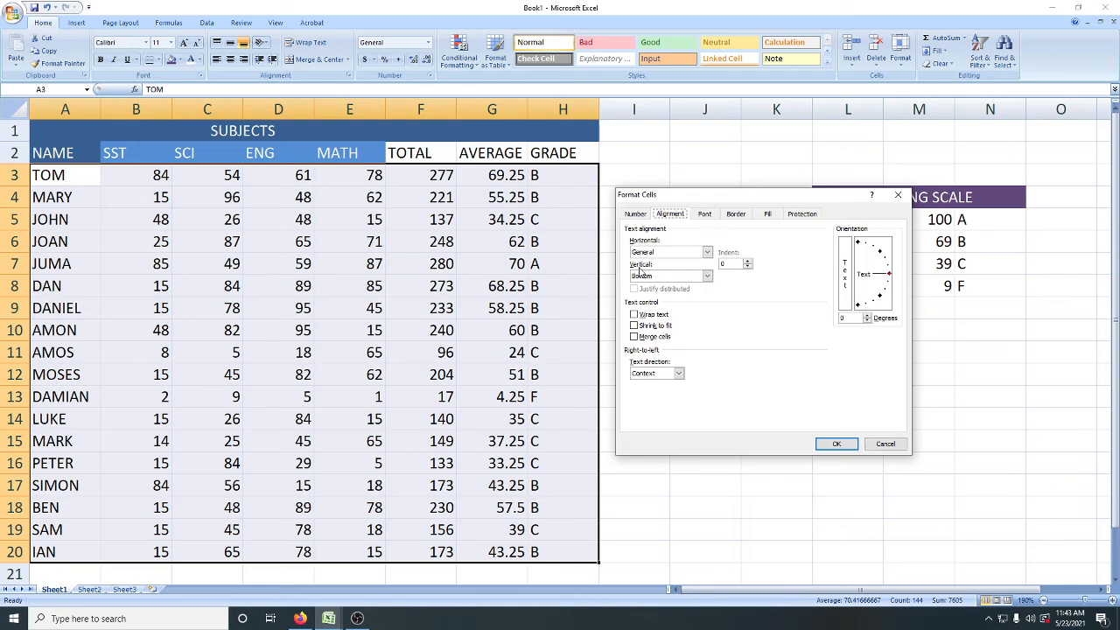
pyautogui.click(708, 252)
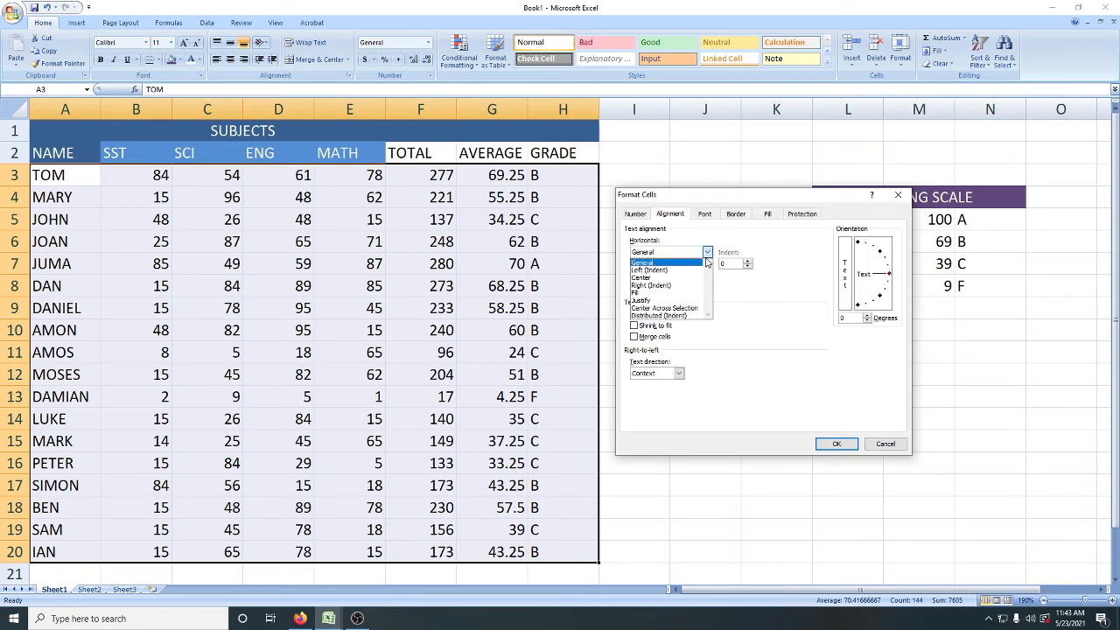
pyautogui.click(687, 279)
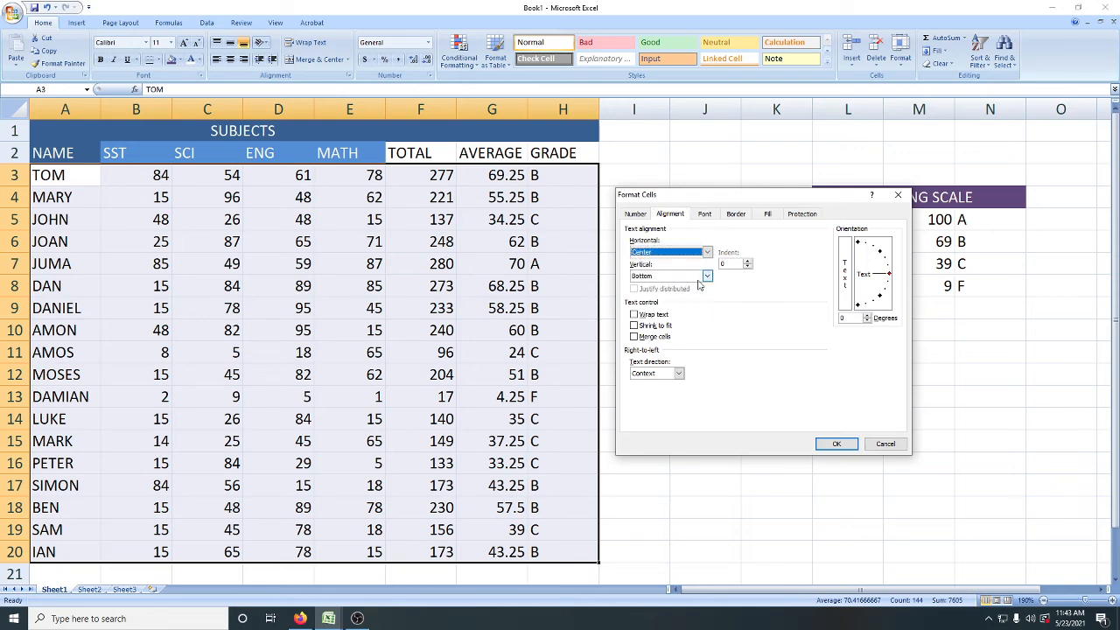
pyautogui.click(707, 276)
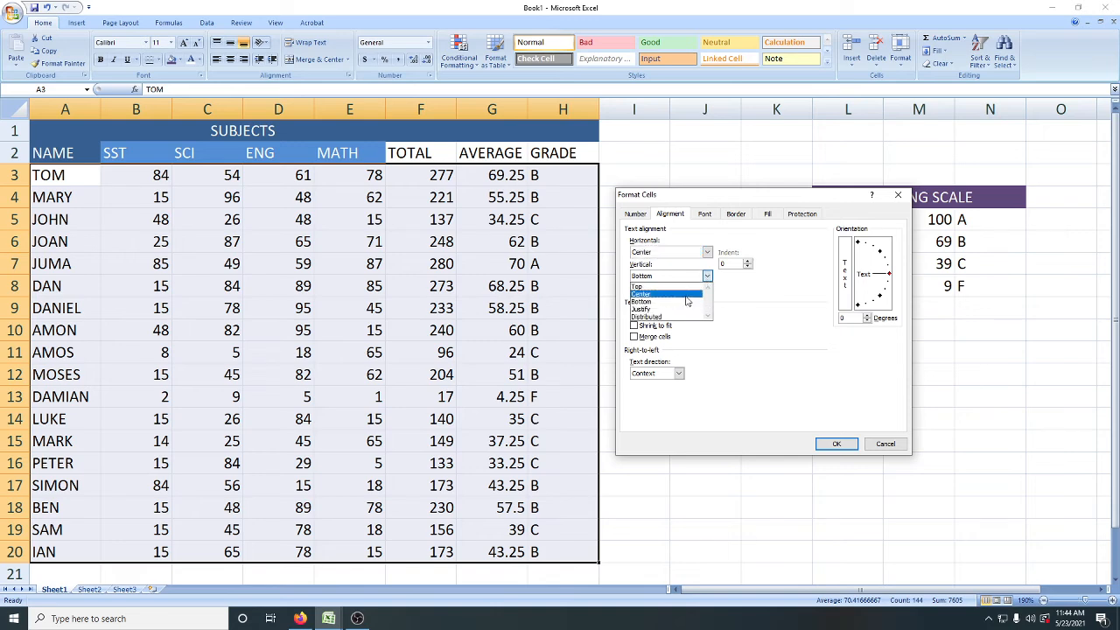
pyautogui.click(688, 294)
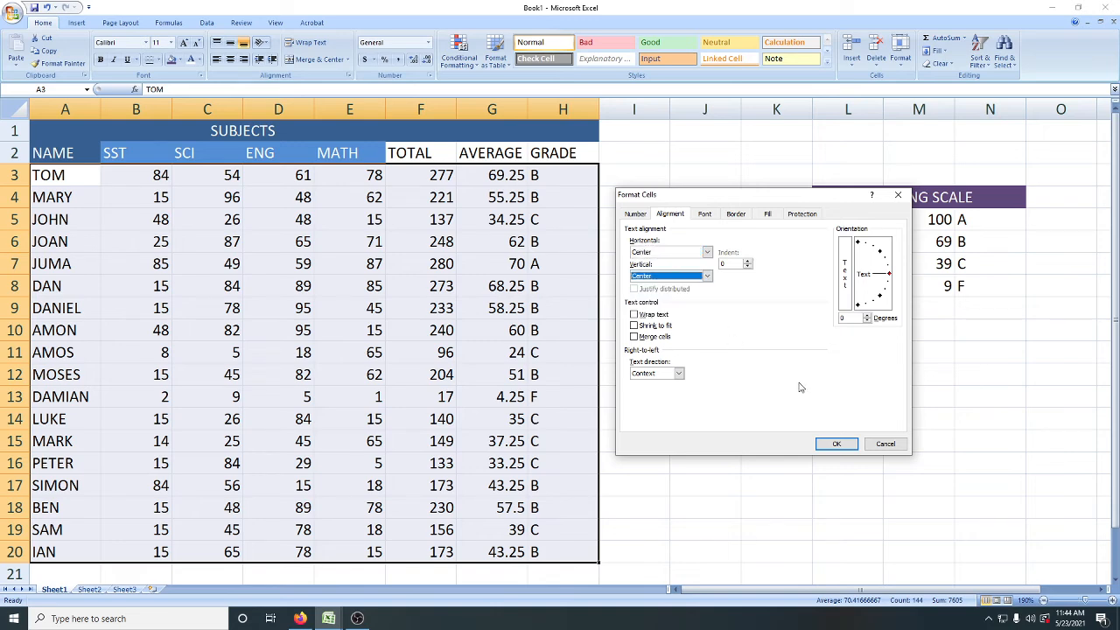
pyautogui.click(835, 445)
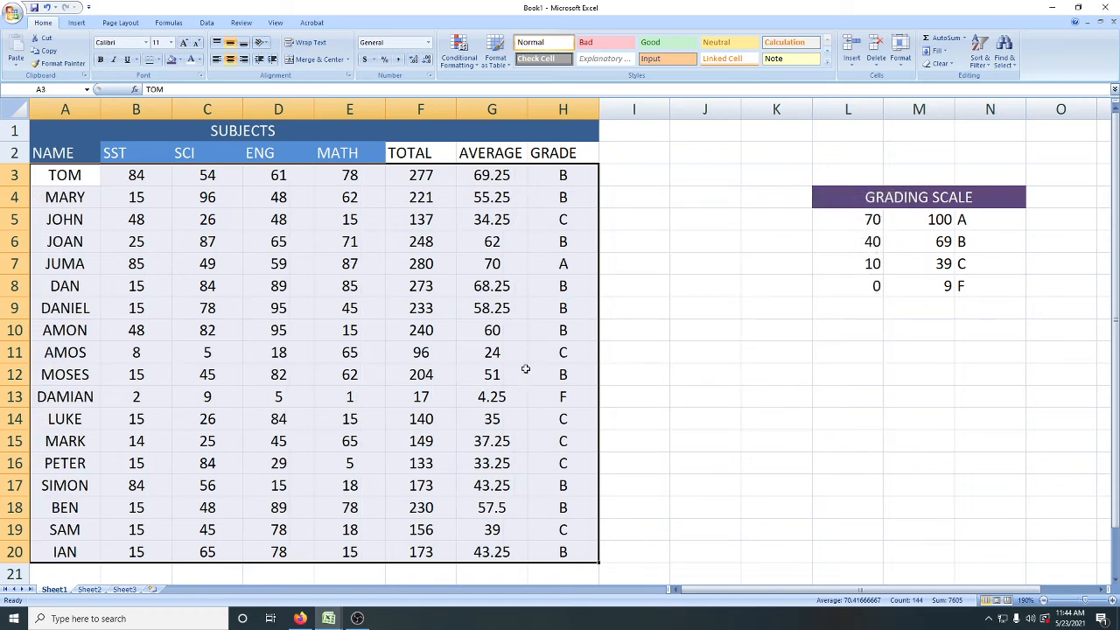
pyautogui.click(512, 314)
# Step: Format the averages in G3:G20 as Number with 0 decimal places
pyautogui.click(479, 174)
pyautogui.moveTo(479, 175); pyautogui.dragTo(471, 550)
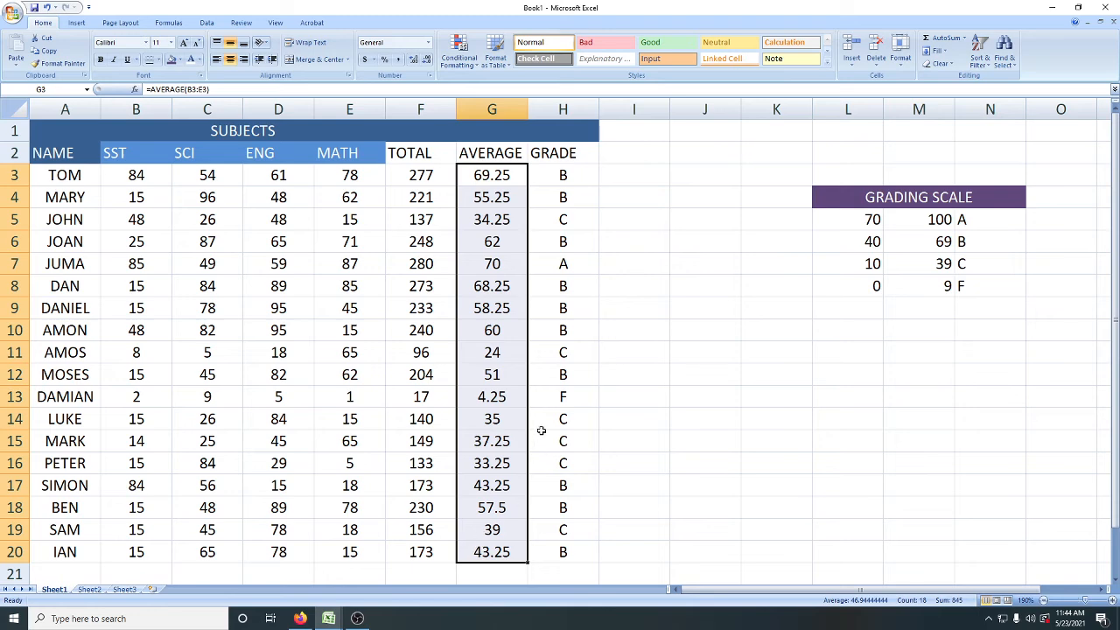
pyautogui.click(903, 65)
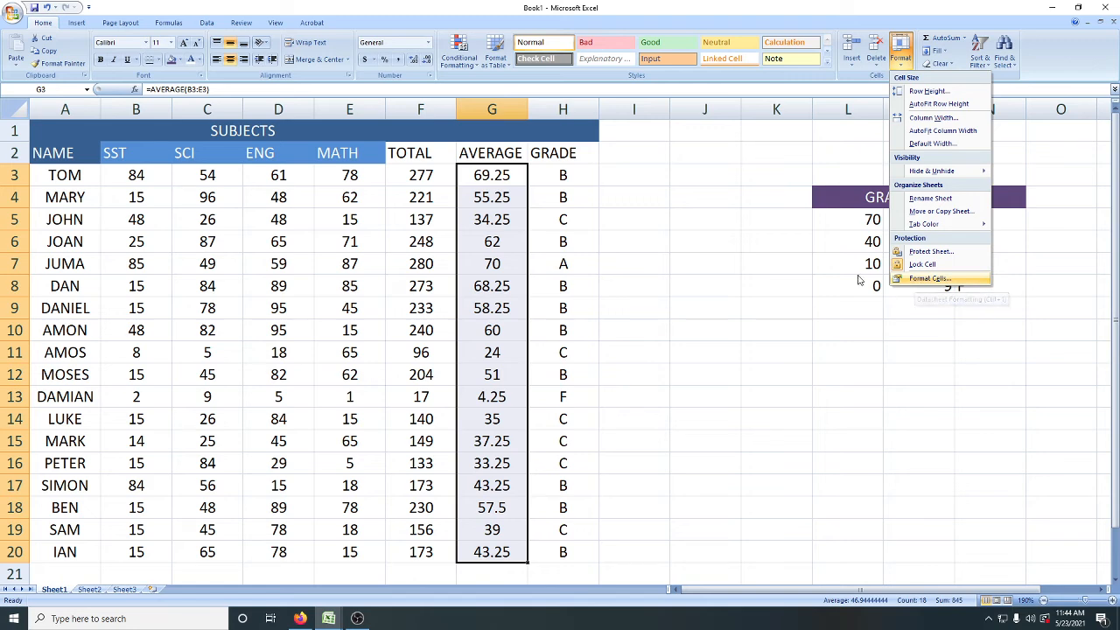
pyautogui.rightClick(492, 205)
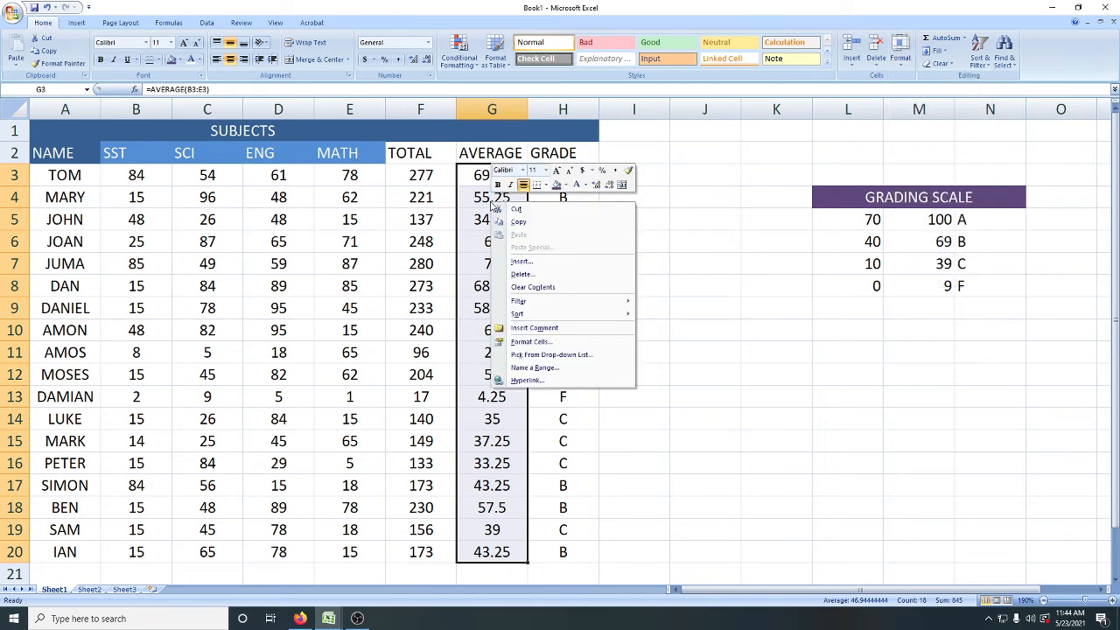
pyautogui.click(531, 343)
pyautogui.moveTo(497, 208); pyautogui.dragTo(679, 187)
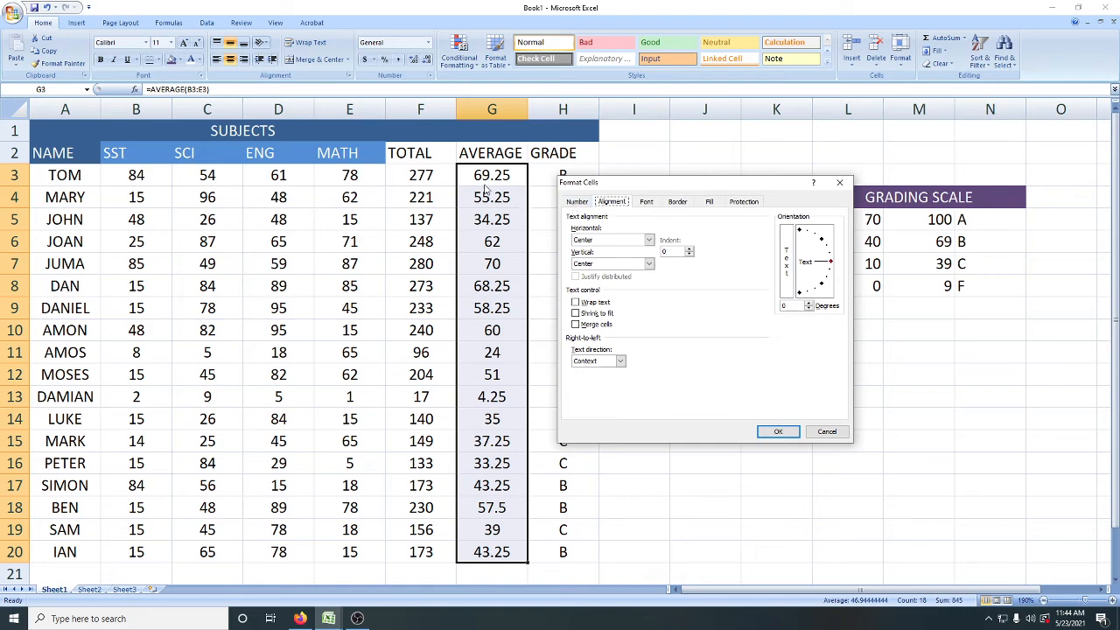
pyautogui.click(576, 202)
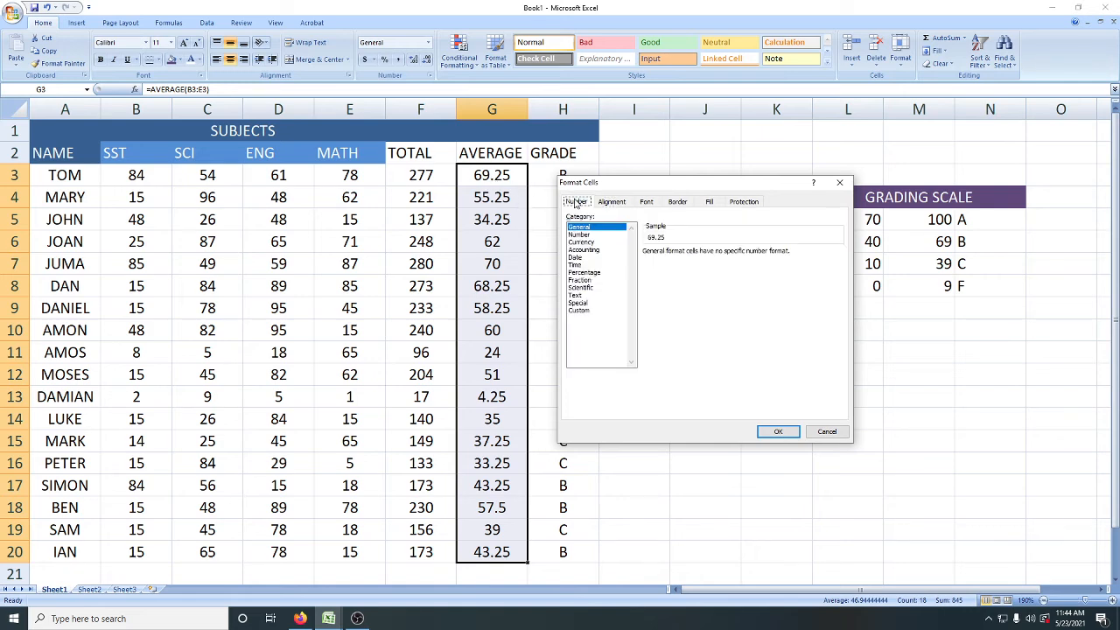
pyautogui.click(579, 234)
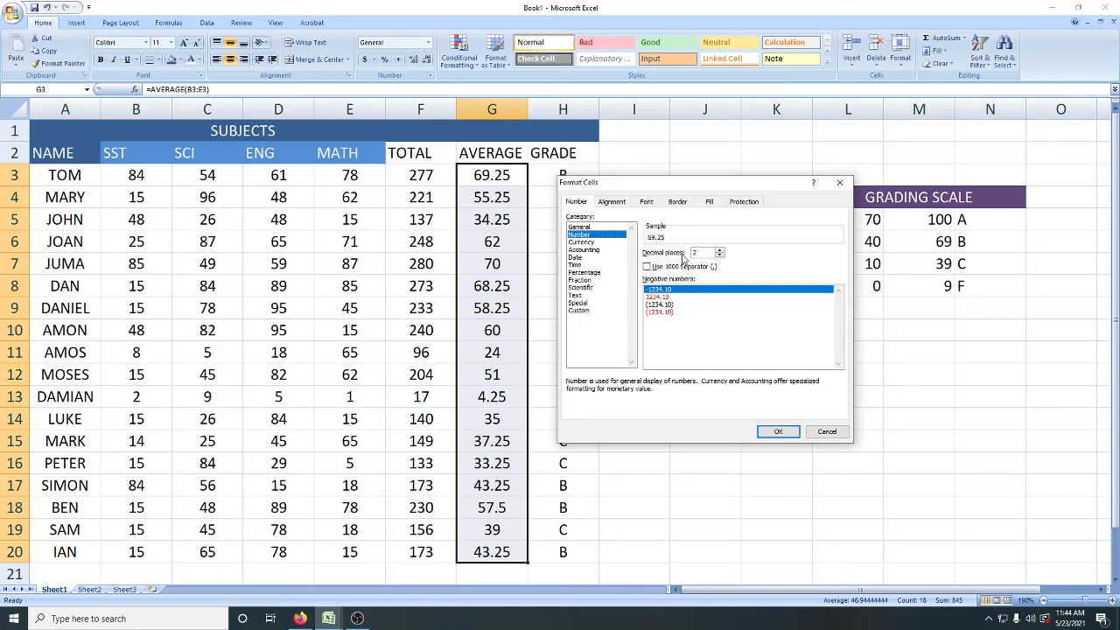
pyautogui.click(720, 256)
pyautogui.click(776, 432)
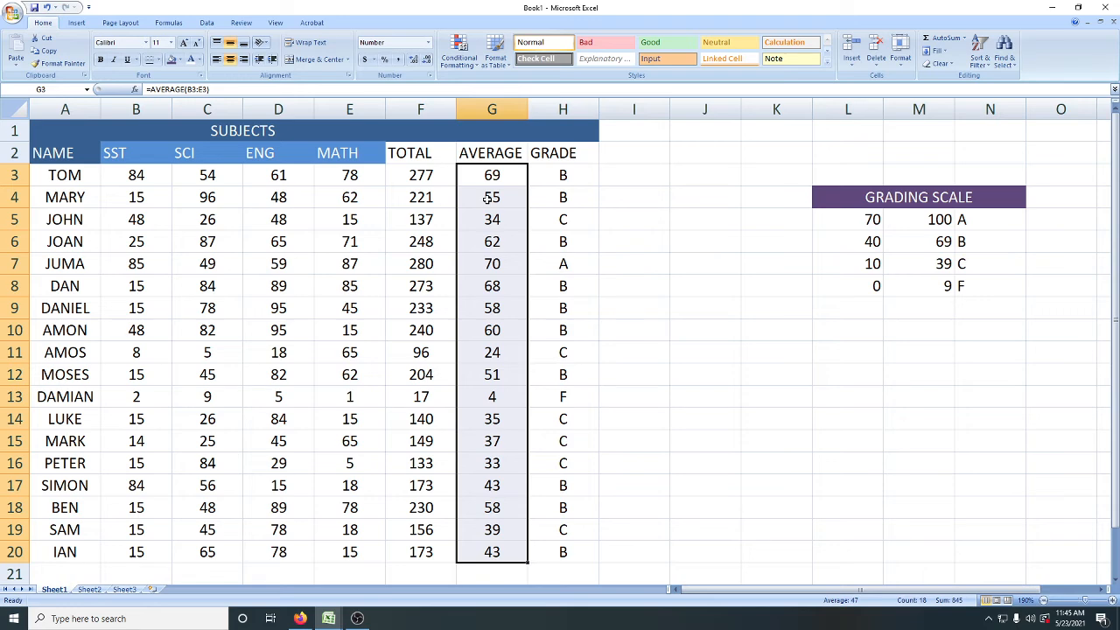
# Step: Set the text orientation of the header cells A2:H2 to 60 degrees
pyautogui.click(124, 153)
pyautogui.moveTo(120, 153); pyautogui.dragTo(323, 153)
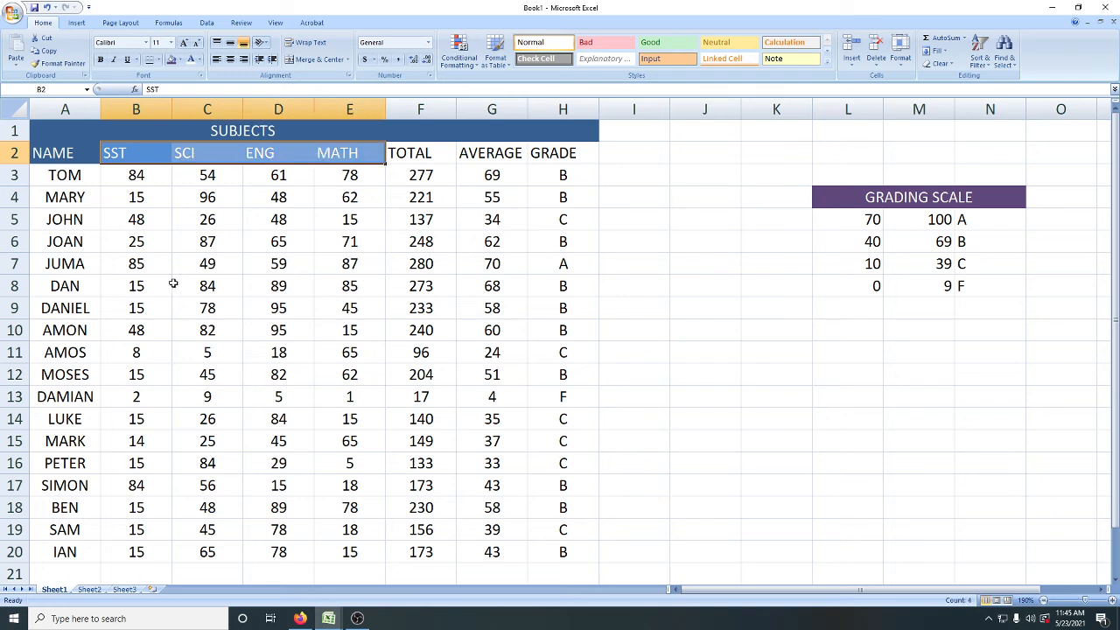
pyautogui.moveTo(54, 157); pyautogui.dragTo(575, 164)
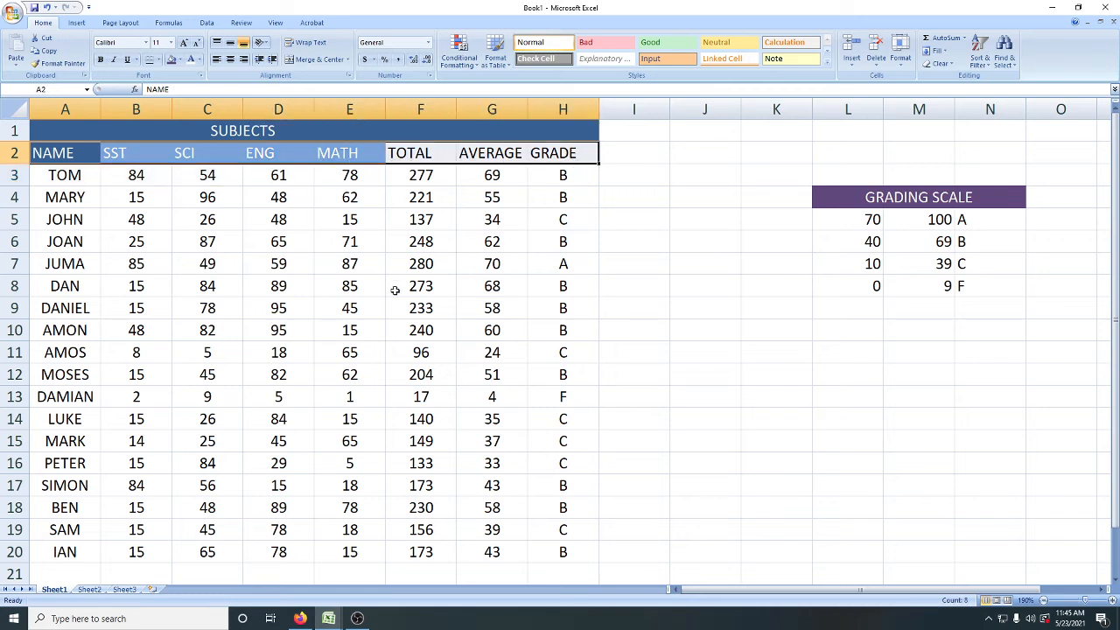
pyautogui.click(264, 43)
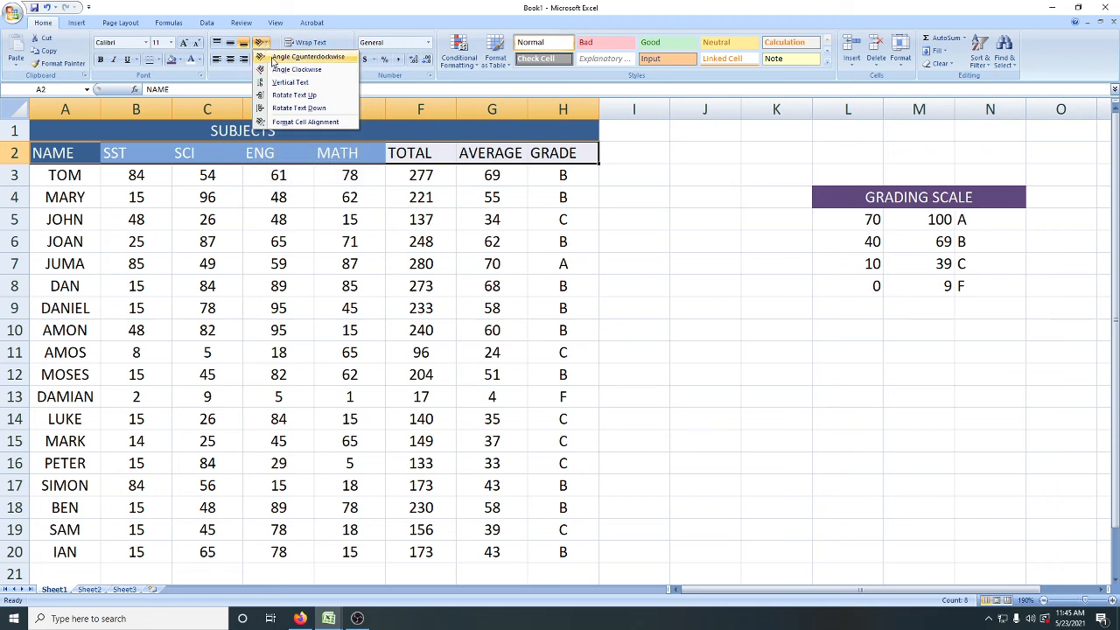
pyautogui.click(340, 9)
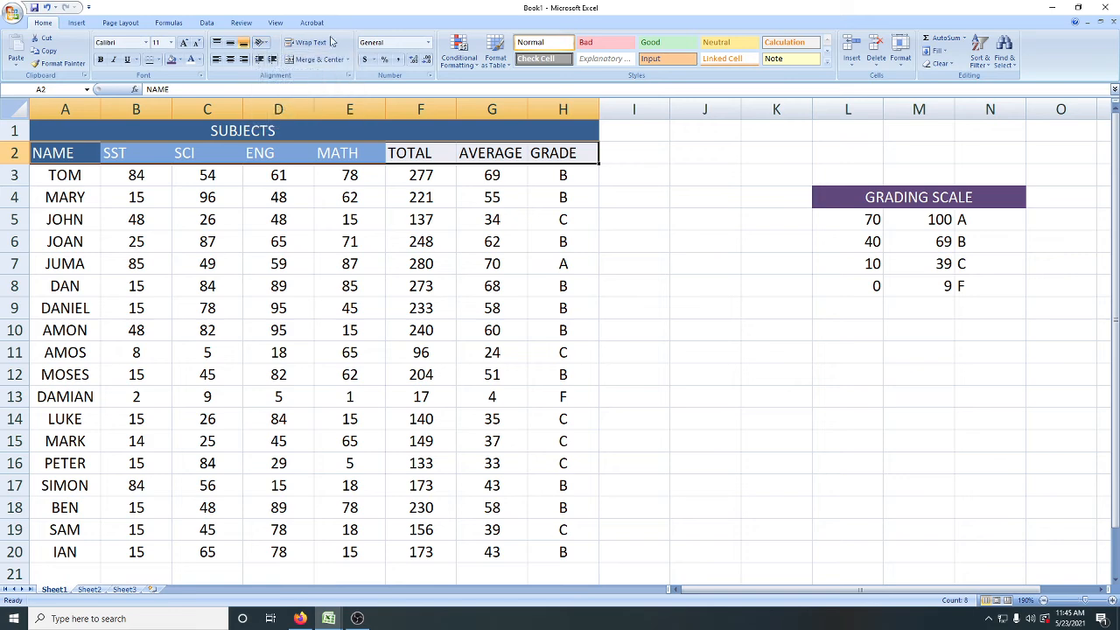
pyautogui.click(900, 66)
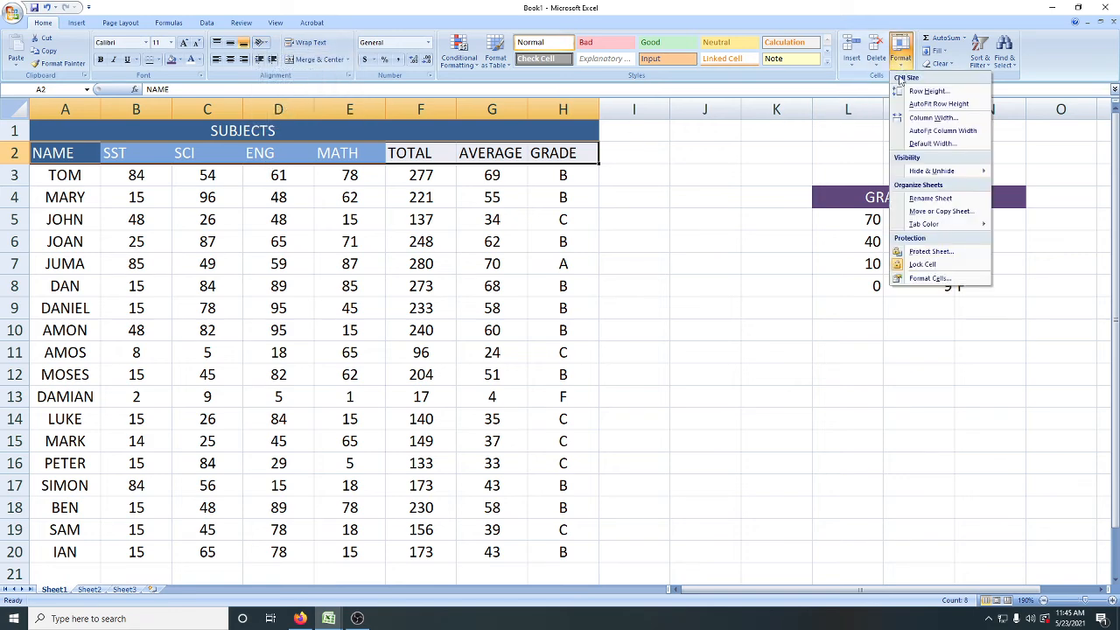
pyautogui.click(930, 278)
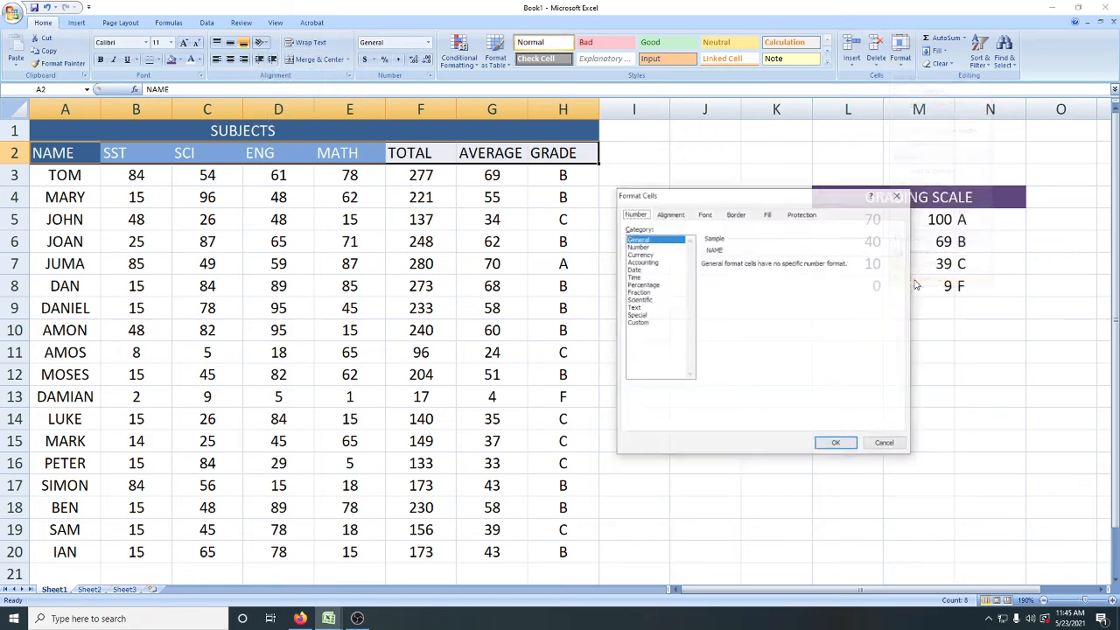
pyautogui.click(670, 215)
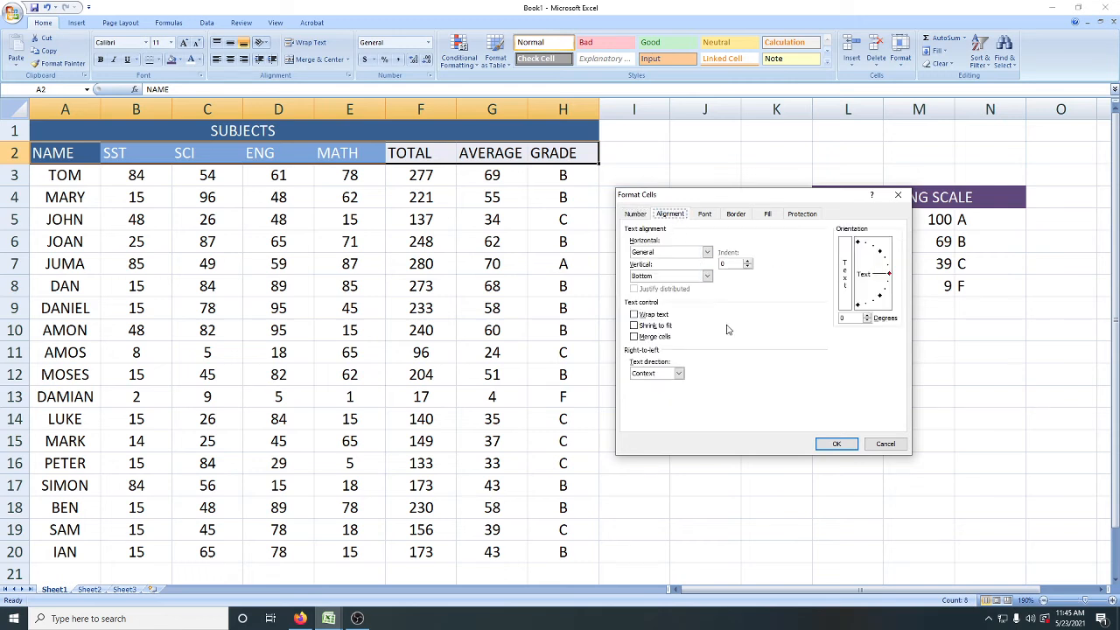
pyautogui.click(868, 317)
pyautogui.write('60')
pyautogui.click(835, 446)
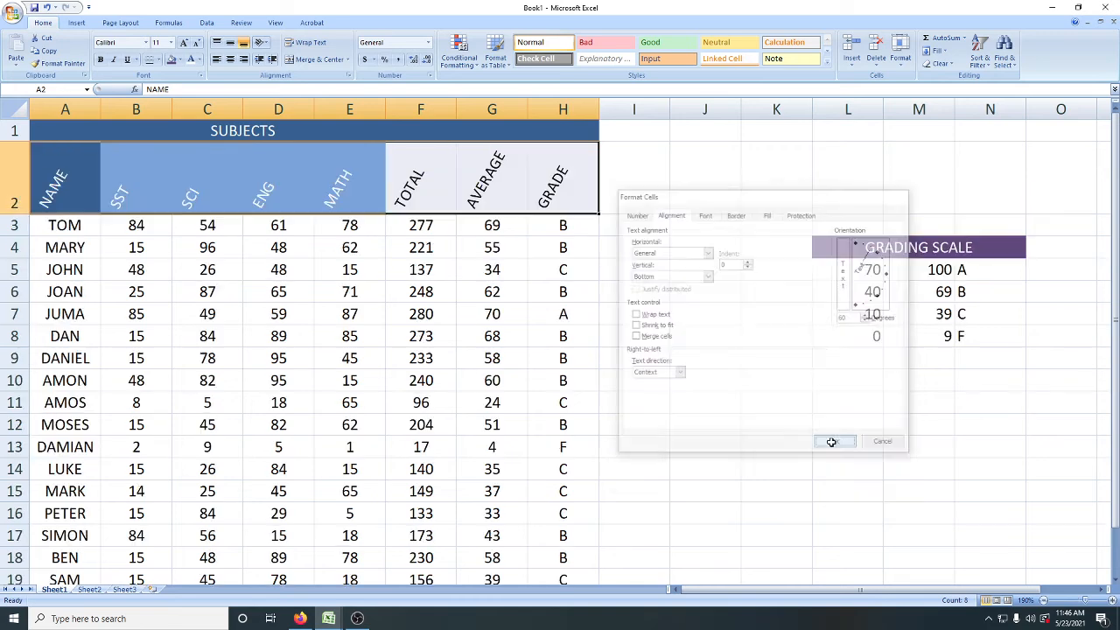
pyautogui.click(674, 408)
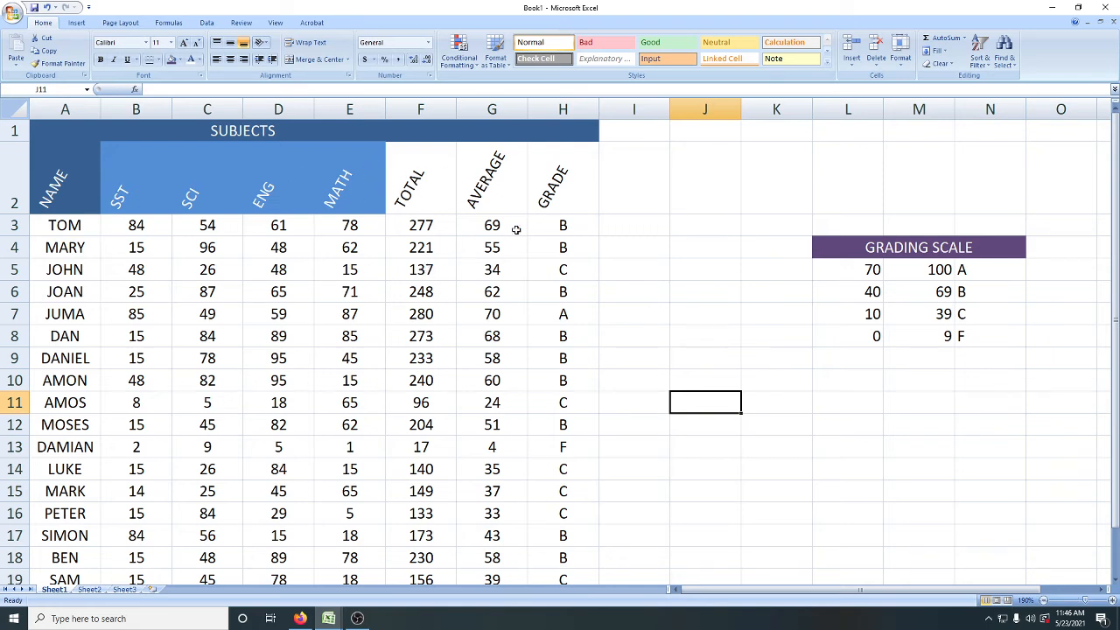
pyautogui.click(609, 203)
pyautogui.click(613, 287)
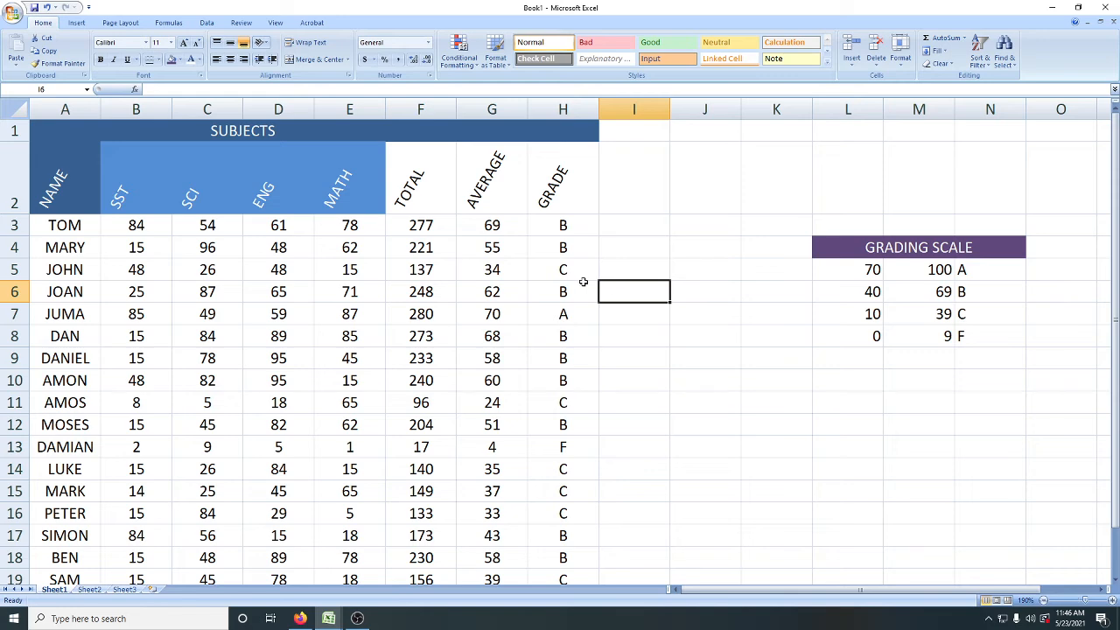
# Step: AutoFit the widths of the MATH, TOTAL, AVERAGE and NAME columns to their contents
pyautogui.doubleClick(385, 112)
pyautogui.doubleClick(431, 112)
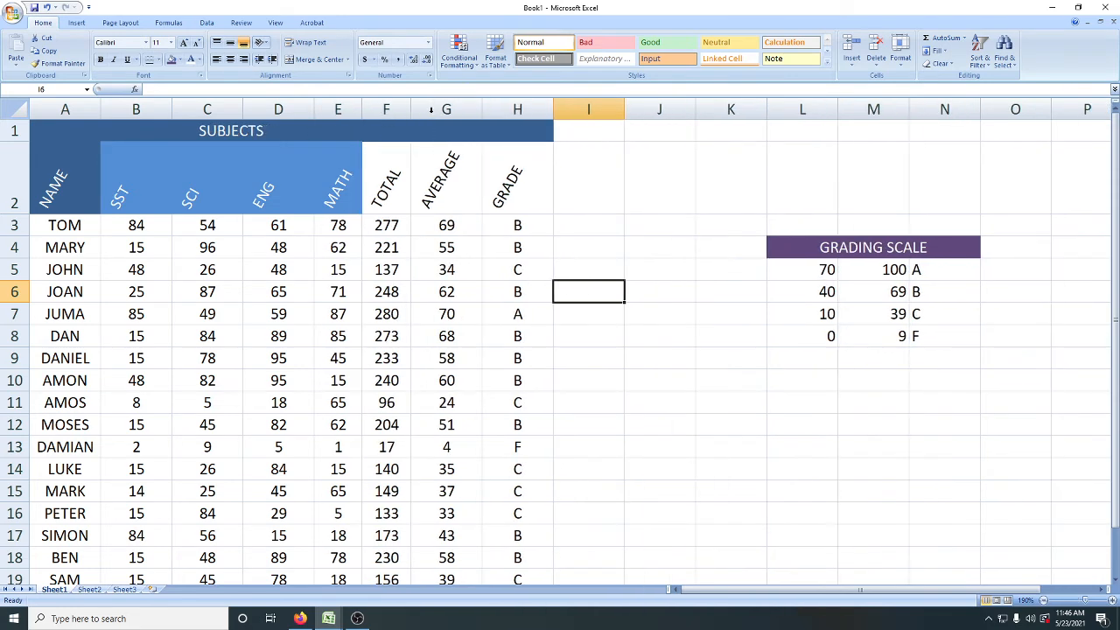
pyautogui.doubleClick(482, 109)
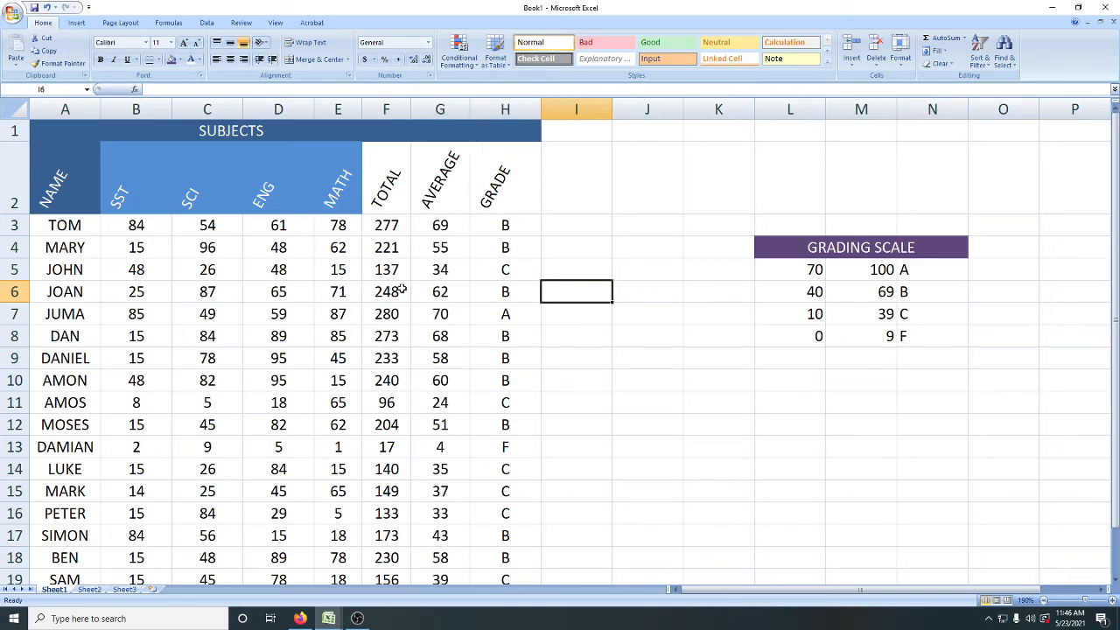
pyautogui.doubleClick(100, 111)
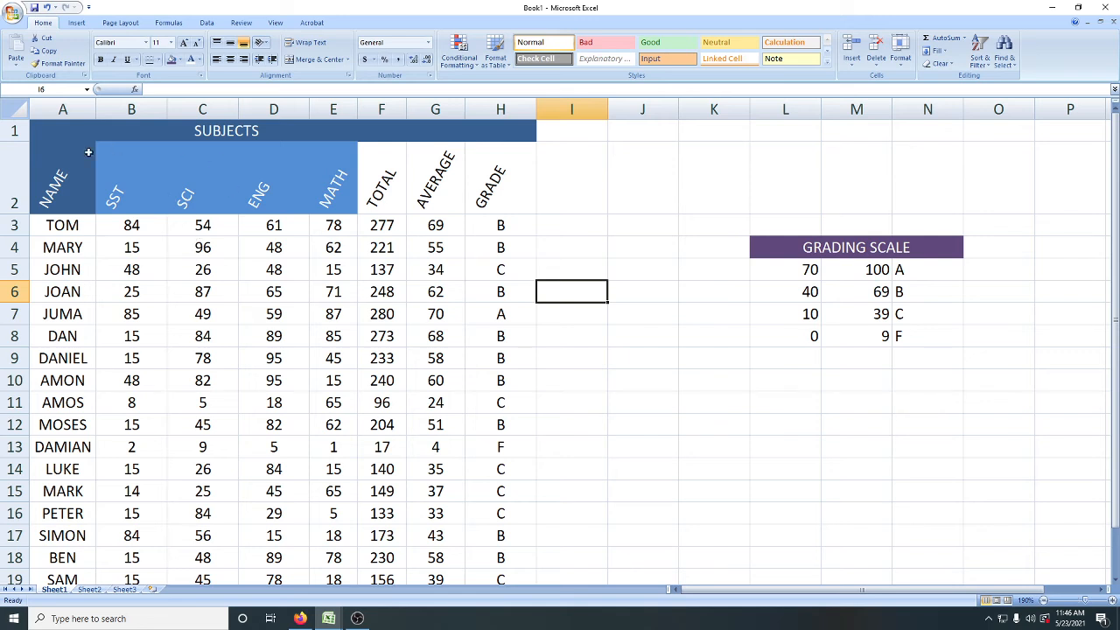
# Step: Try the Rotate Text Up, Rotate Text Down and Vertical Text orientations on the header cells A2:H2
pyautogui.moveTo(51, 178); pyautogui.dragTo(500, 191)
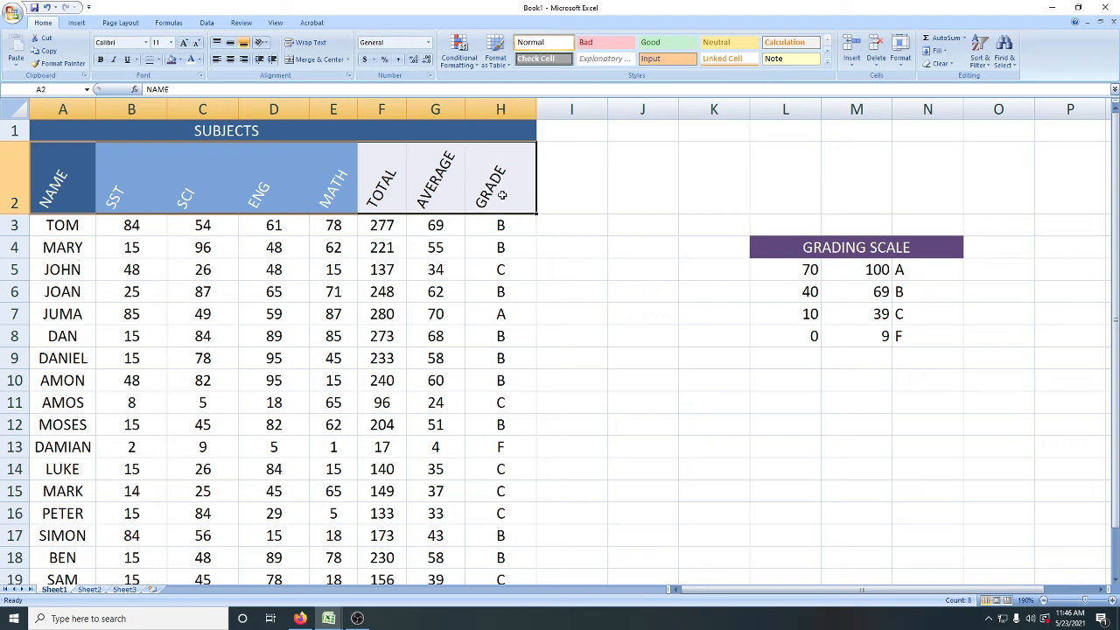
pyautogui.click(261, 42)
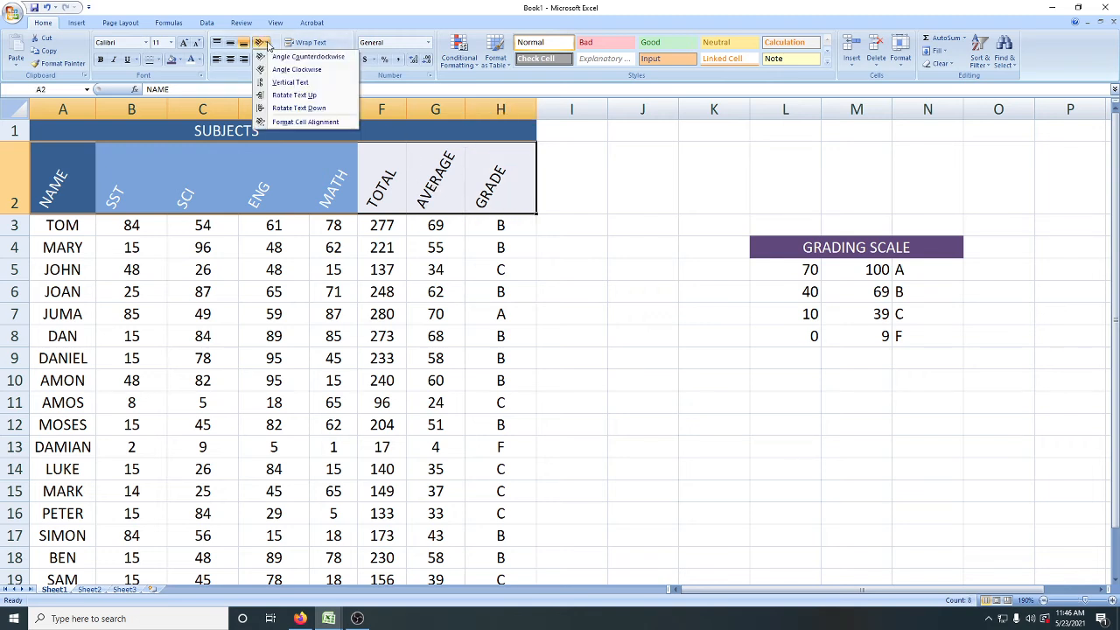
pyautogui.click(294, 94)
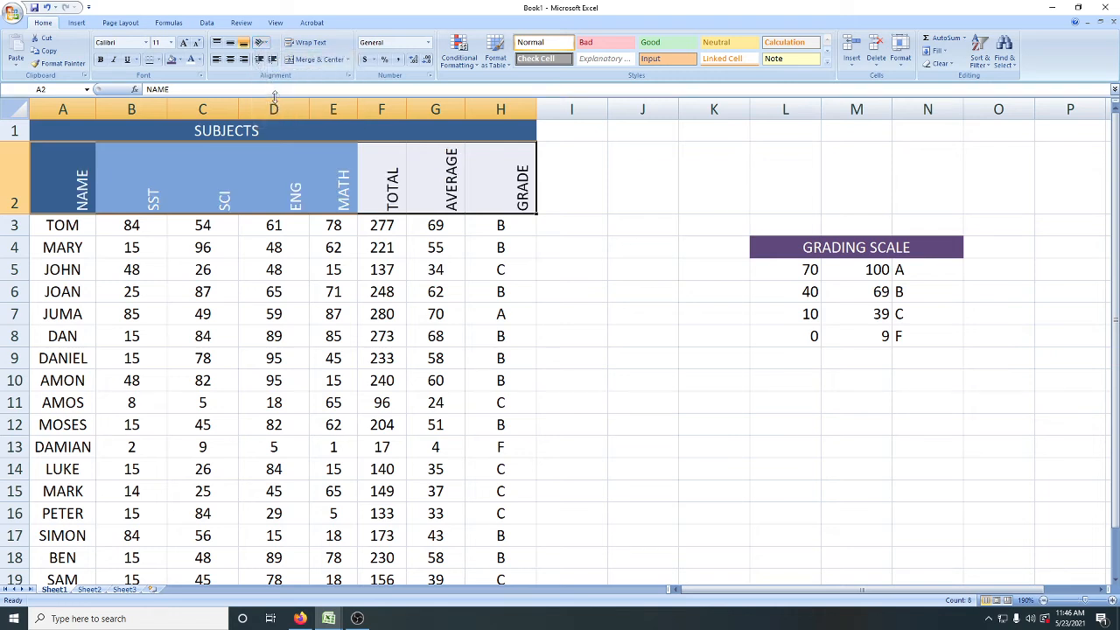
pyautogui.click(261, 42)
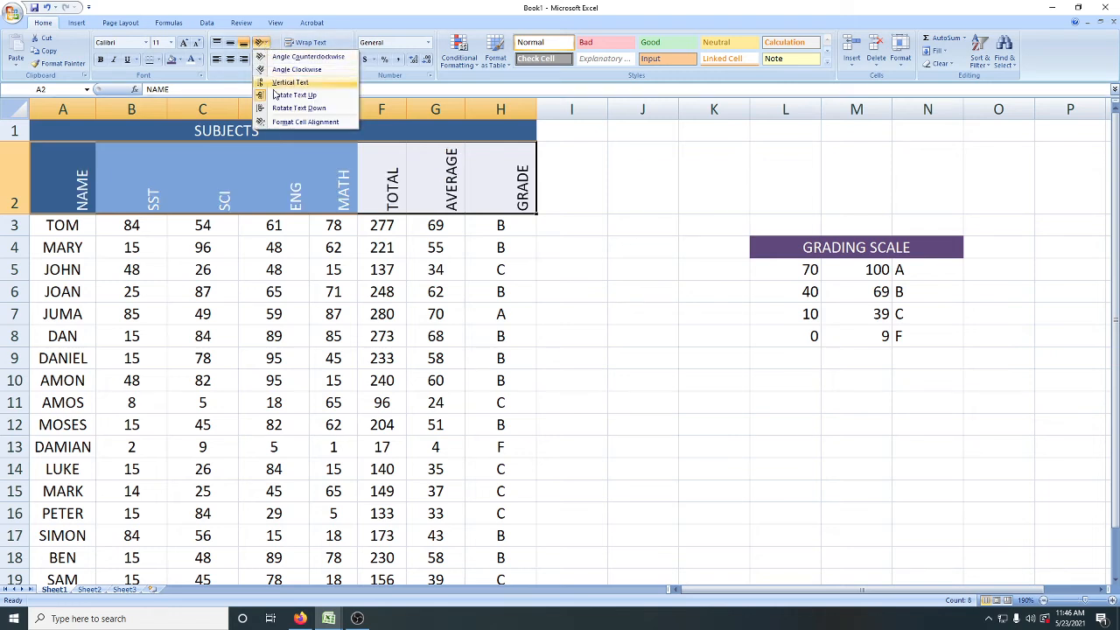
pyautogui.click(274, 93)
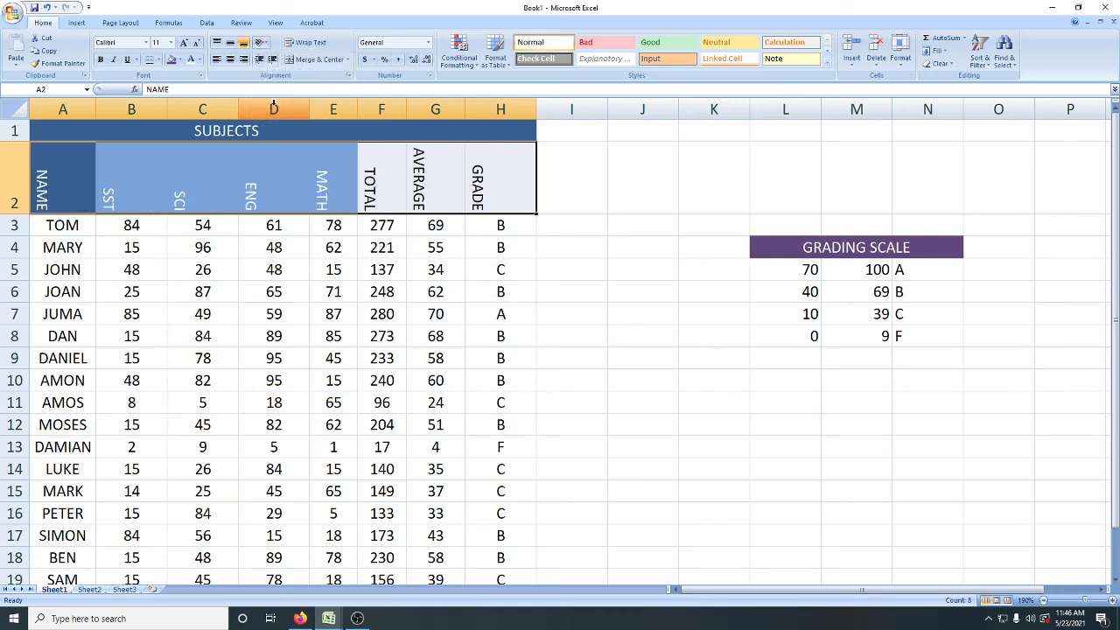
pyautogui.click(260, 42)
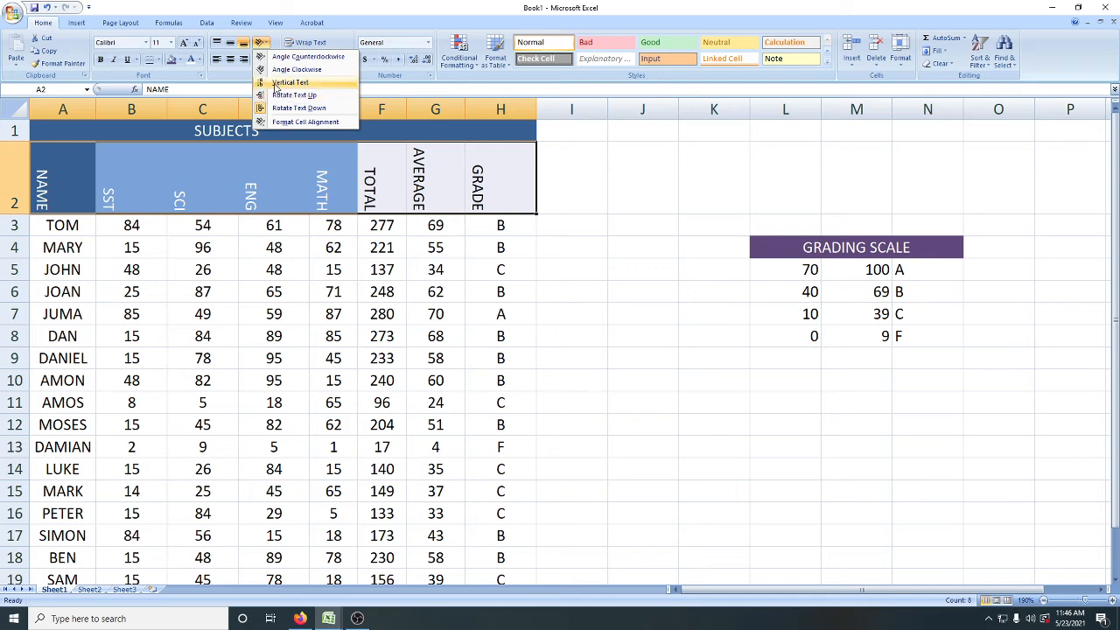
pyautogui.click(276, 82)
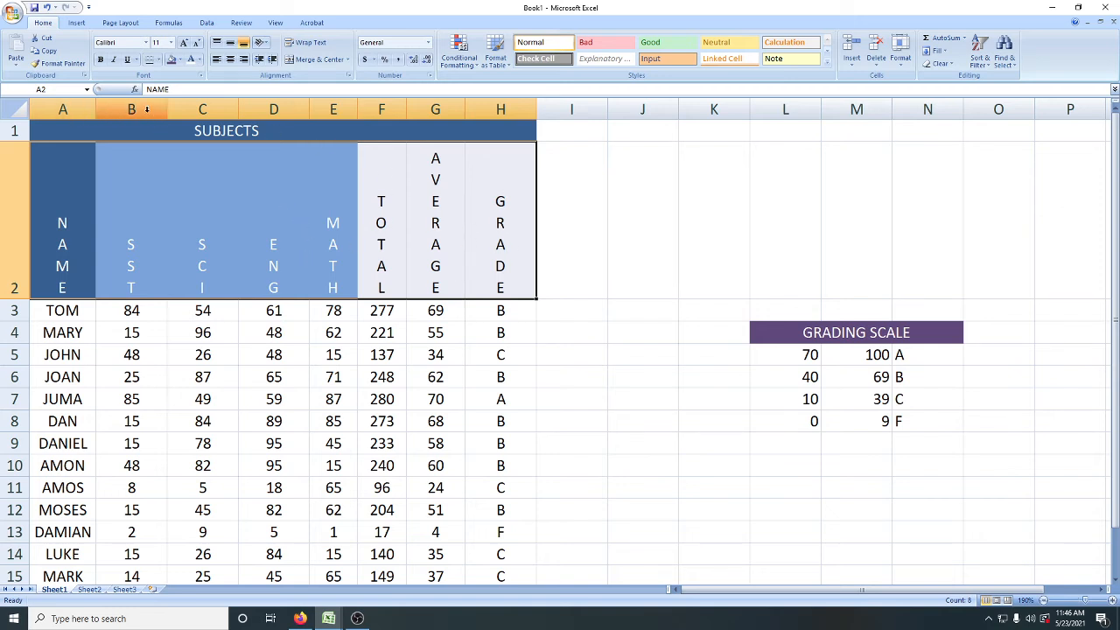
# Step: AutoFit the widths of columns B to H to the vertical headers and the marks
pyautogui.click(162, 207)
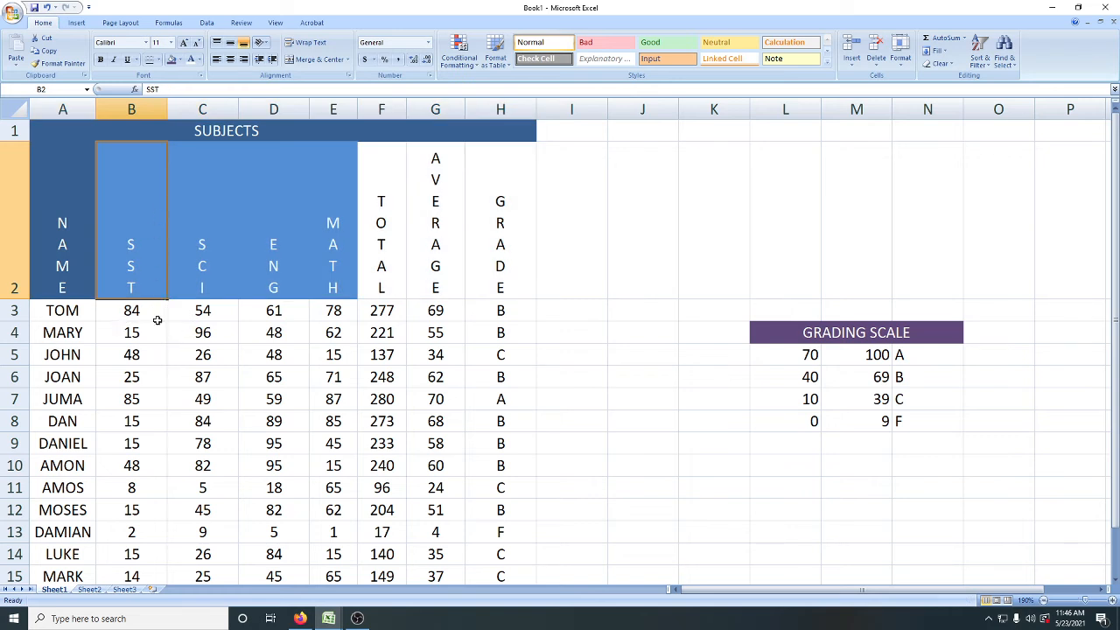
pyautogui.doubleClick(169, 109)
pyautogui.doubleClick(194, 109)
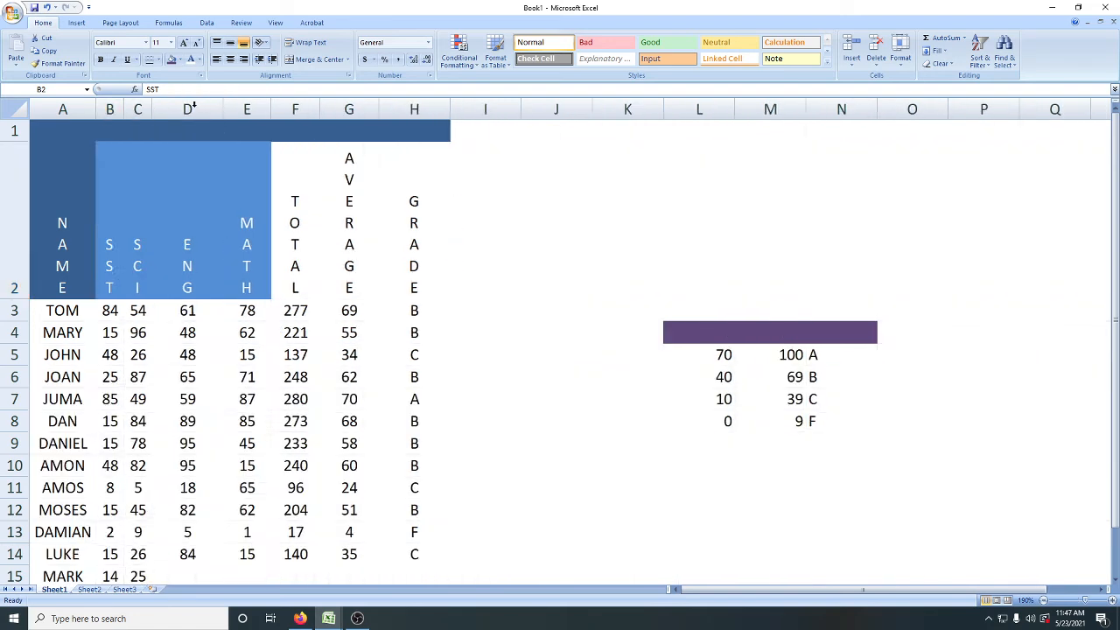
pyautogui.doubleClick(223, 109)
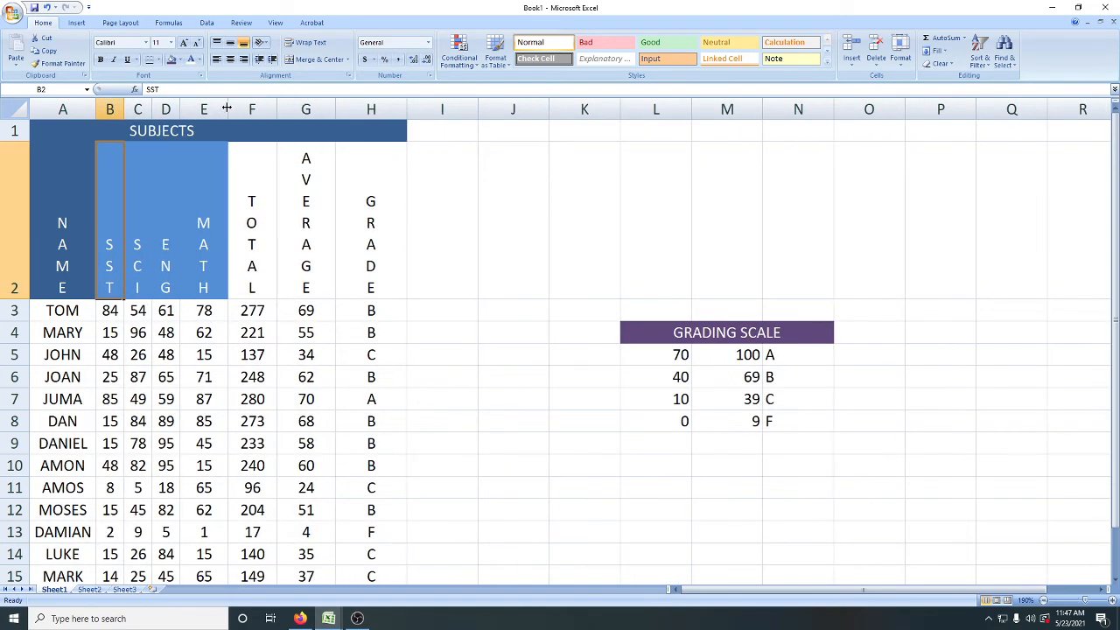
pyautogui.doubleClick(228, 109)
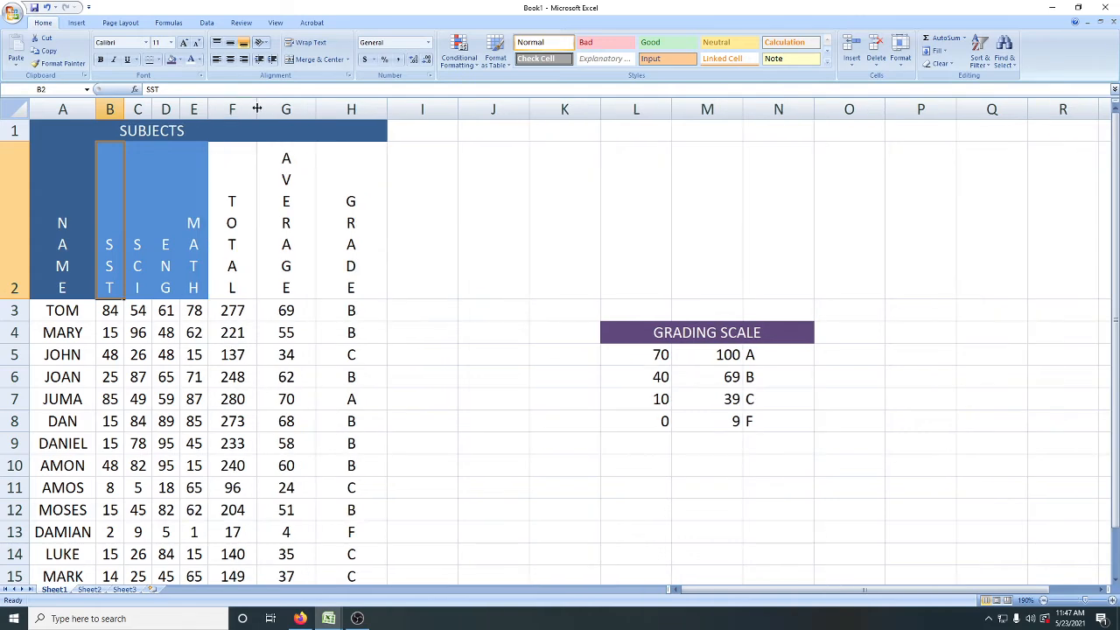
pyautogui.doubleClick(298, 108)
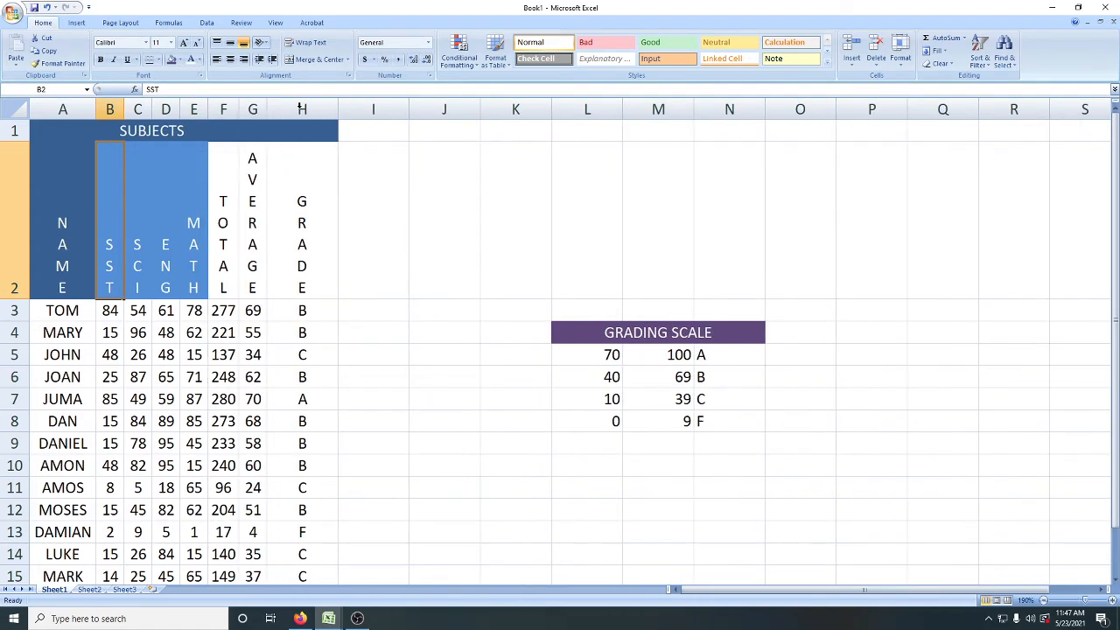
pyautogui.doubleClick(335, 108)
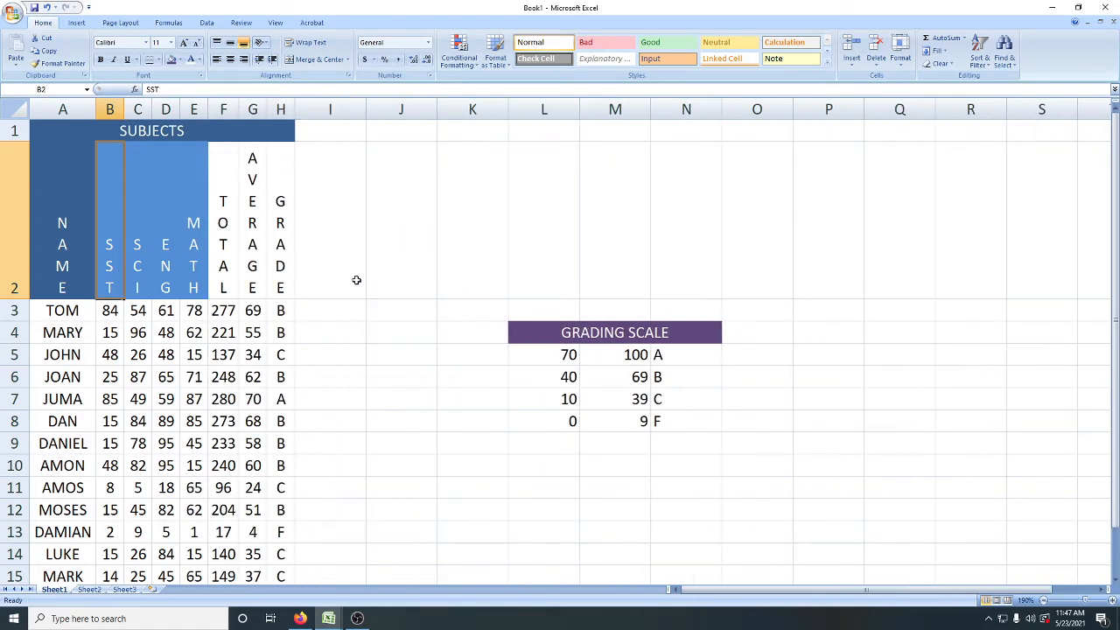
pyautogui.click(366, 335)
pyautogui.scroll(-2, 366, 337)
pyautogui.scroll(2, 367, 339)
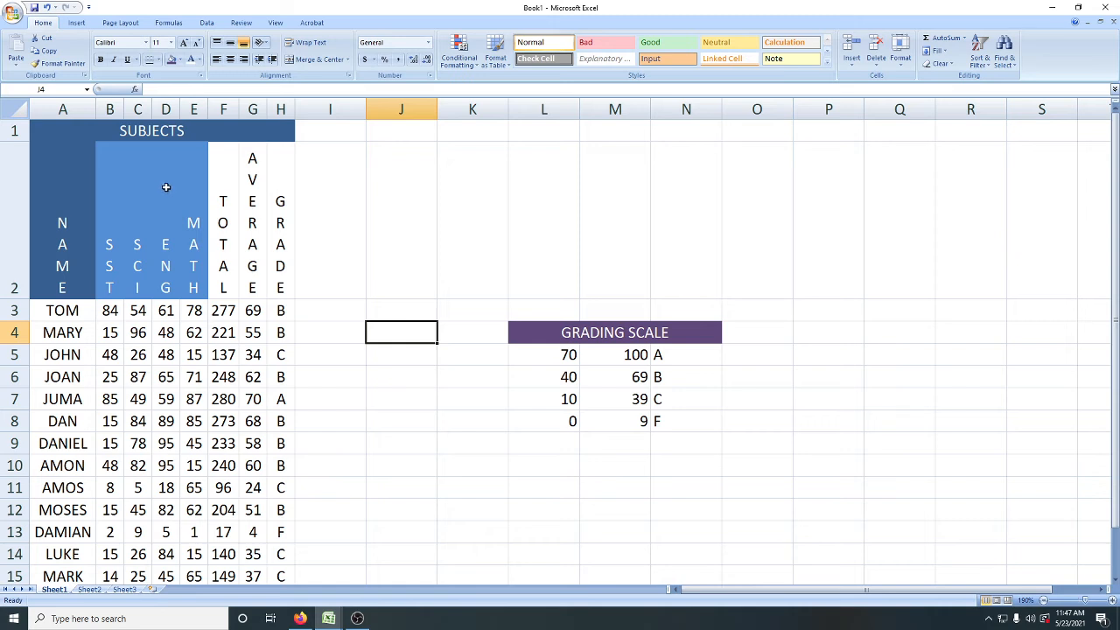
# Step: Set the text orientation of the header cells A2:H2 to 0 degrees through the Format Cells alignment settings
pyautogui.click(67, 204)
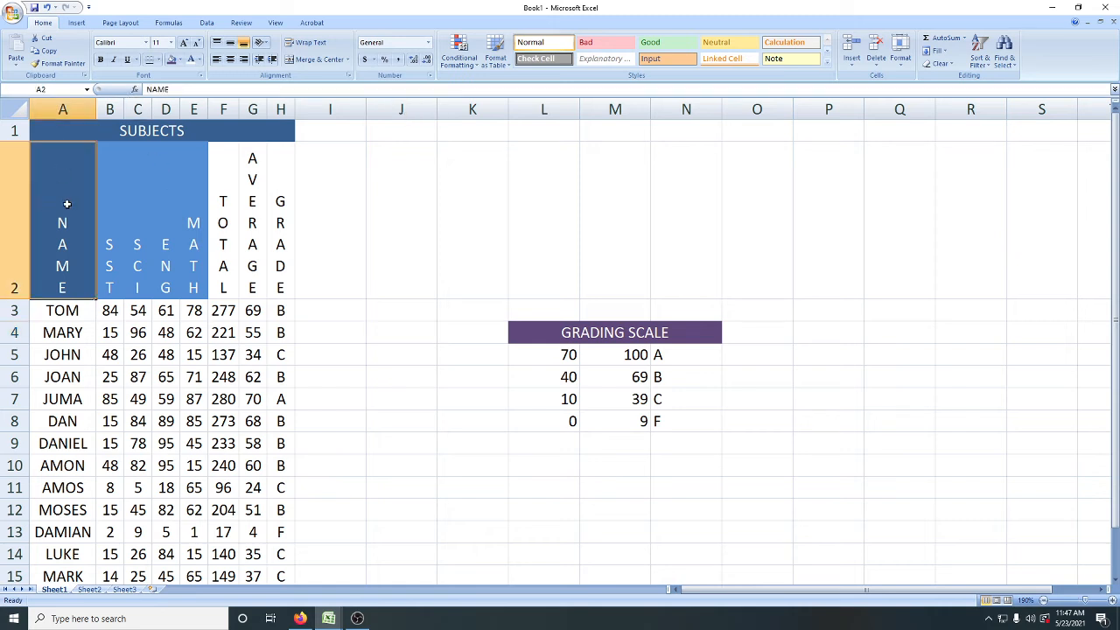
pyautogui.moveTo(67, 204); pyautogui.dragTo(282, 204)
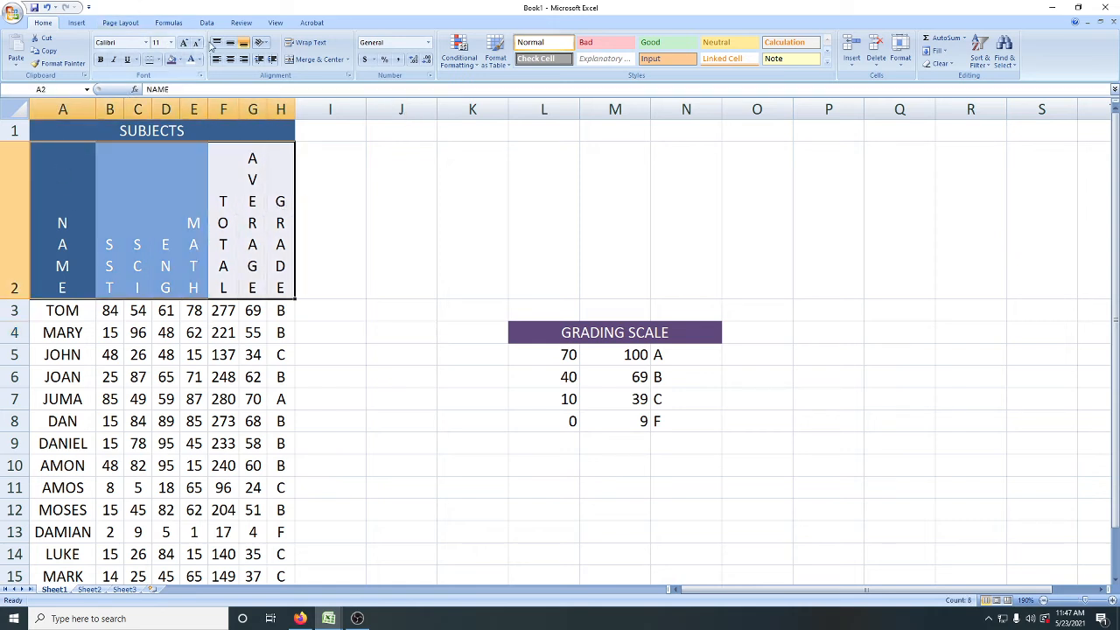
pyautogui.click(264, 43)
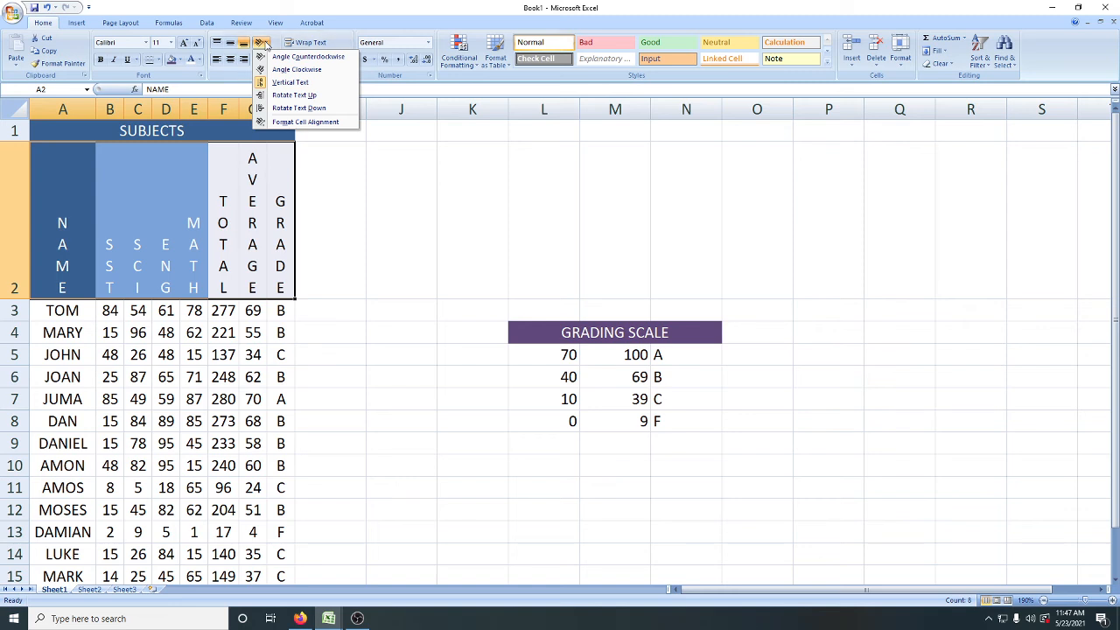
pyautogui.click(287, 123)
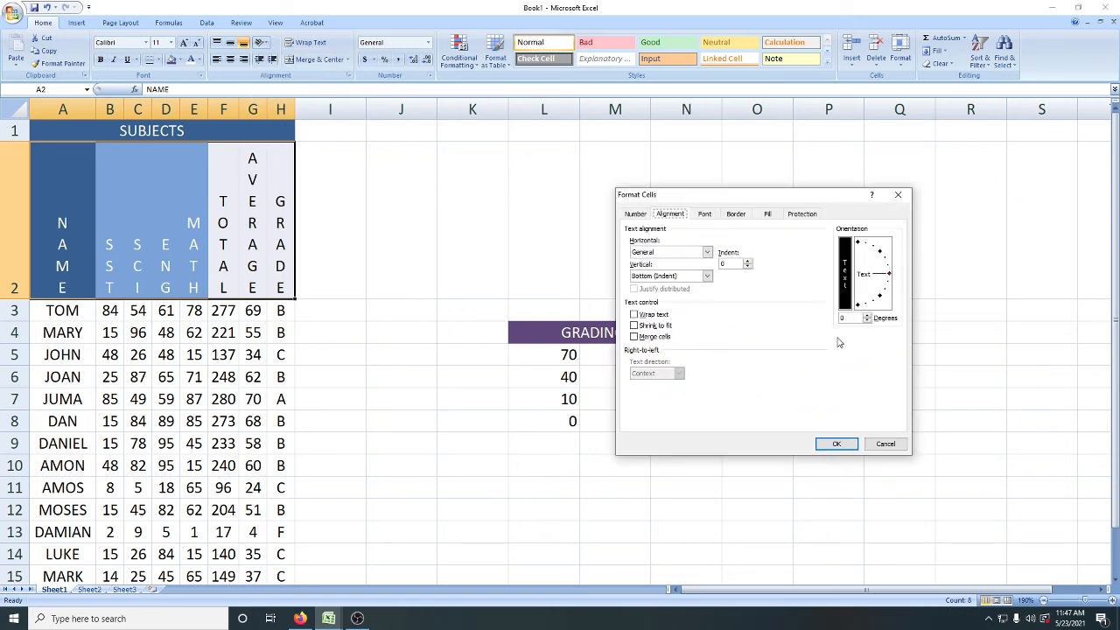
pyautogui.click(838, 444)
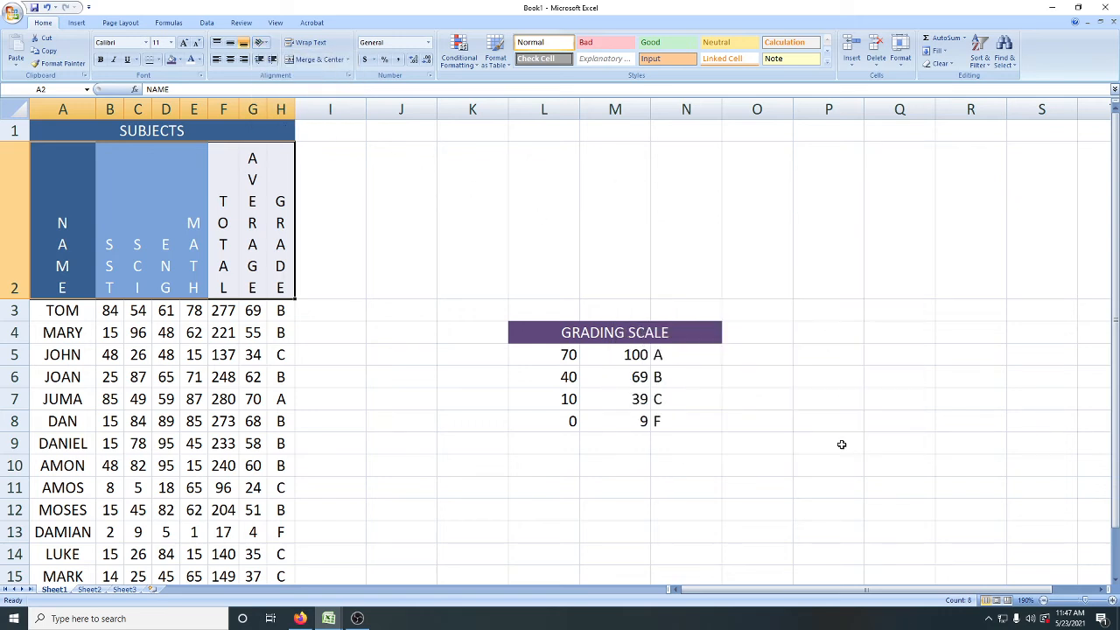
pyautogui.rightClick(271, 204)
pyautogui.click(310, 345)
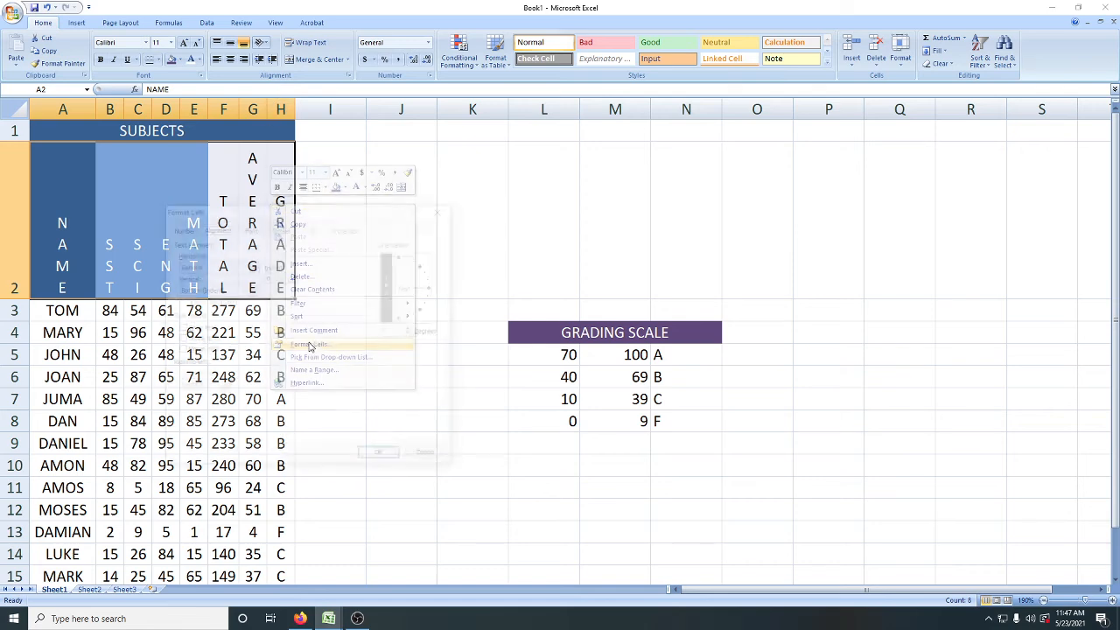
pyautogui.doubleClick(398, 332)
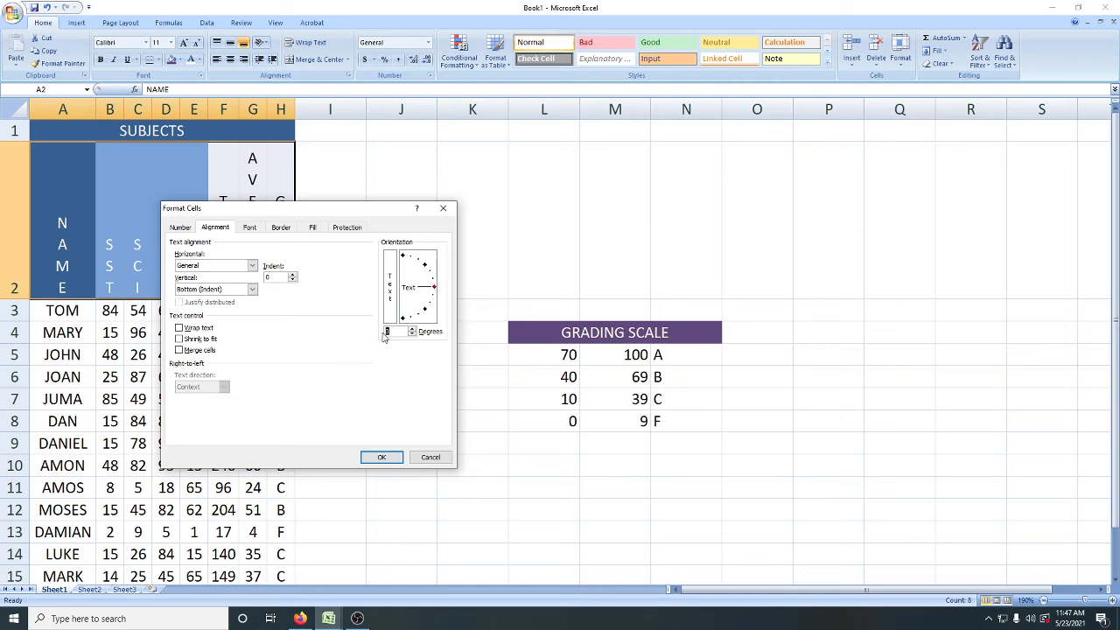
pyautogui.write('0')
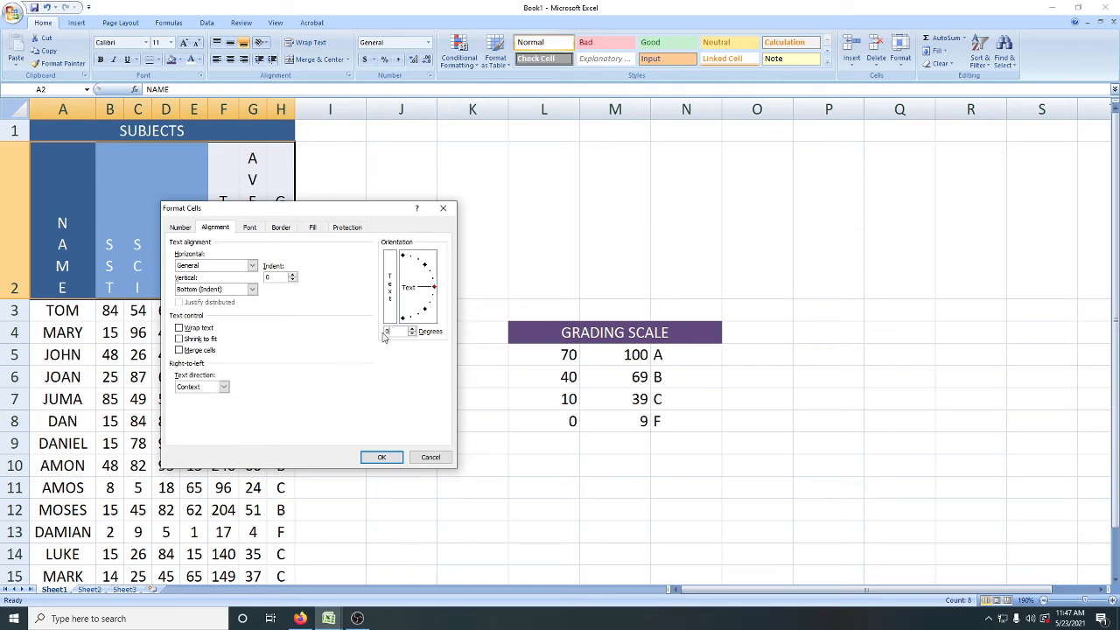
pyautogui.click(384, 457)
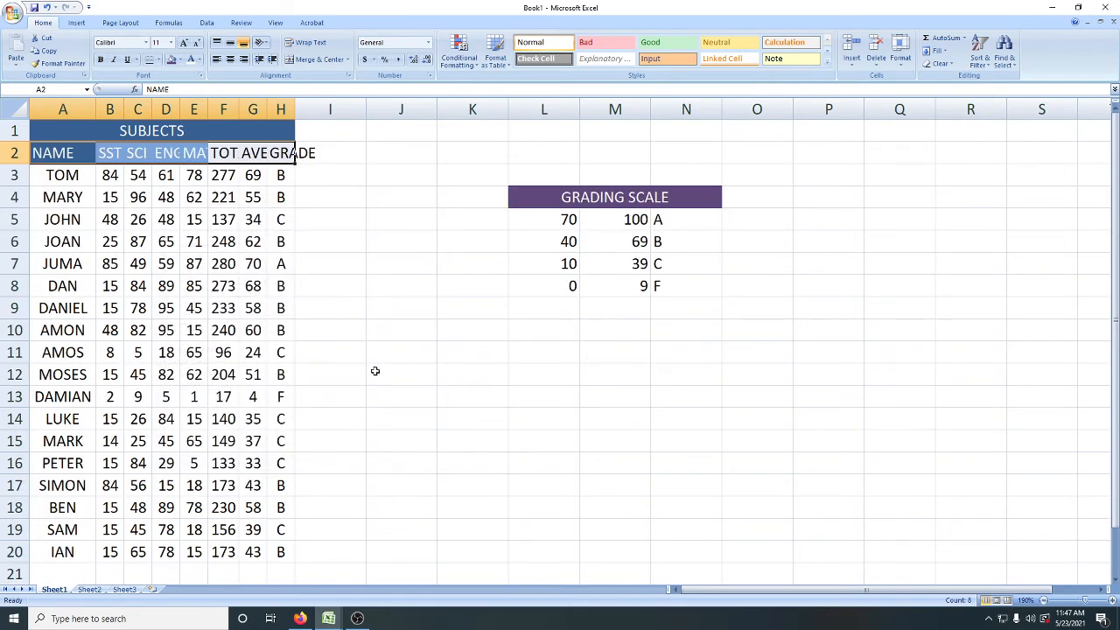
# Step: AutoFit the widths of columns B to H, from SST to GRADE, to fit the horizontal headers
pyautogui.doubleClick(123, 109)
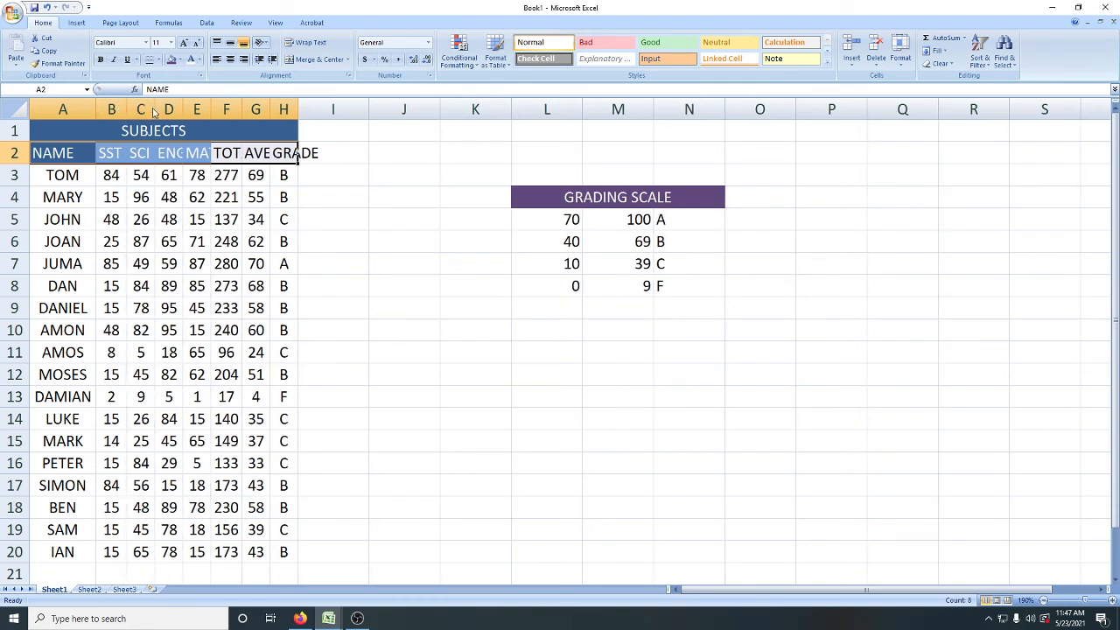
pyautogui.doubleClick(155, 108)
pyautogui.doubleClick(183, 108)
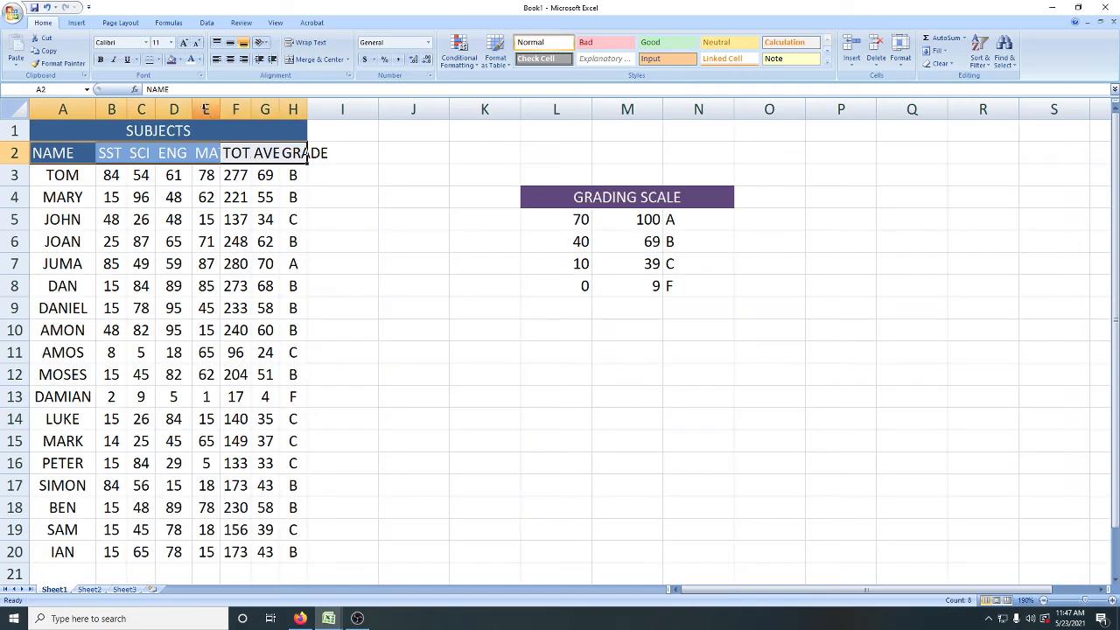
pyautogui.doubleClick(219, 109)
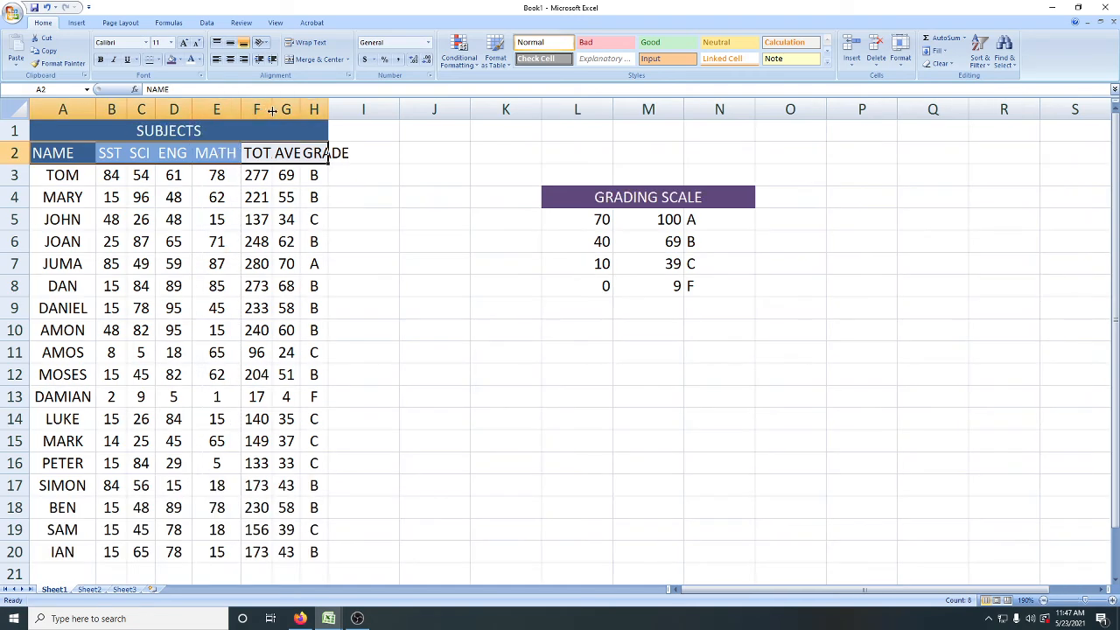
pyautogui.doubleClick(272, 108)
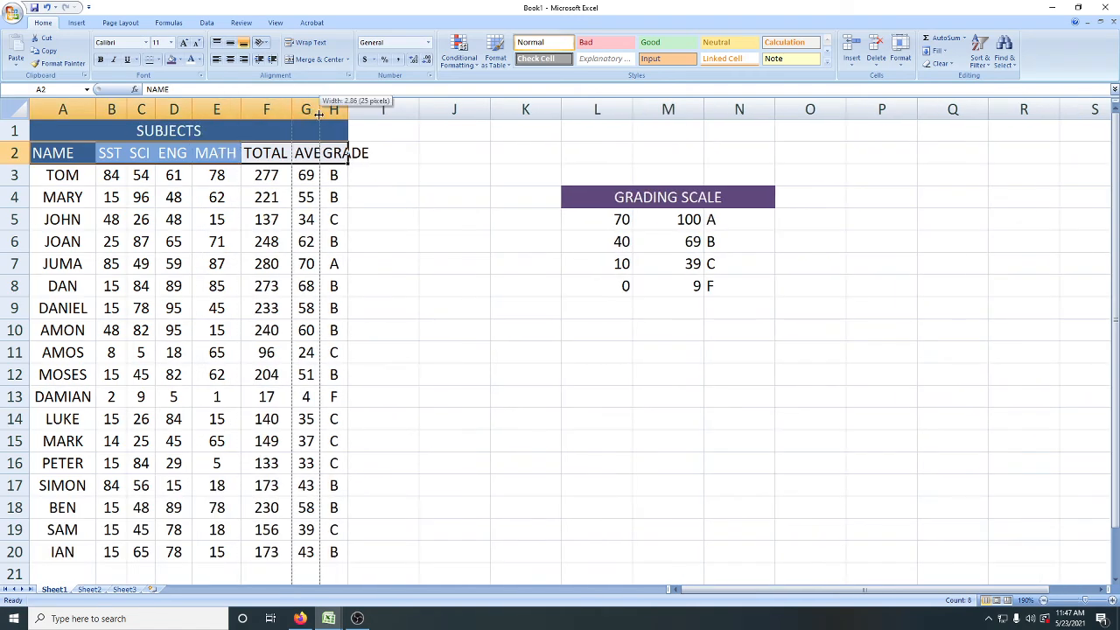
pyautogui.doubleClick(319, 108)
pyautogui.doubleClick(392, 109)
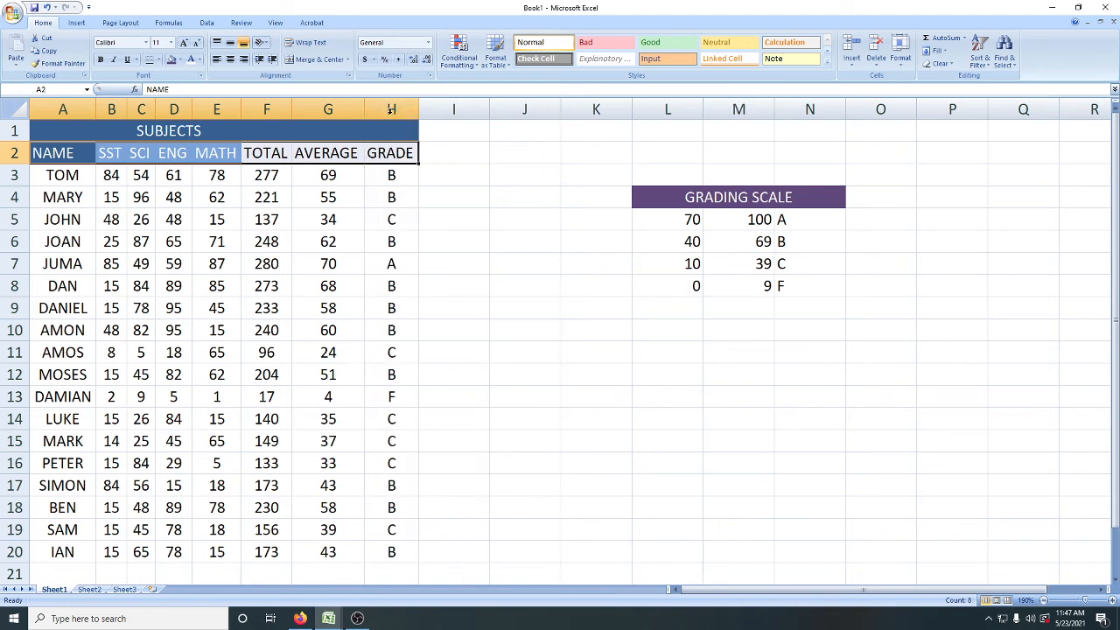
pyautogui.click(457, 263)
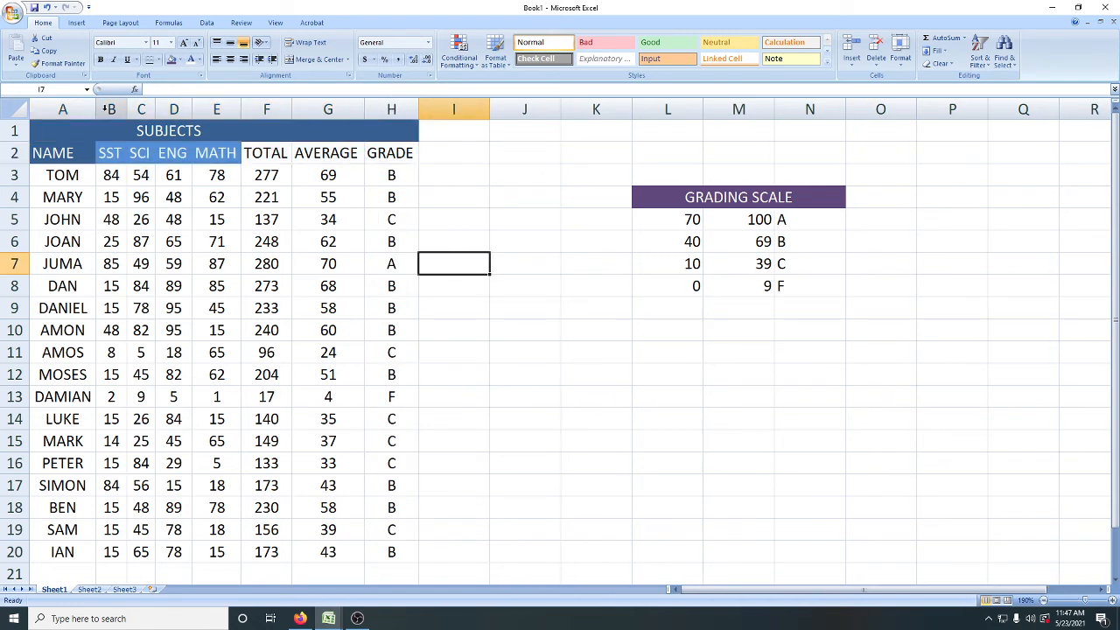
# Step: Widen the NAME column slightly and left-align the student names in A3:A20
pyautogui.moveTo(96, 108); pyautogui.dragTo(111, 108)
pyautogui.click(510, 367)
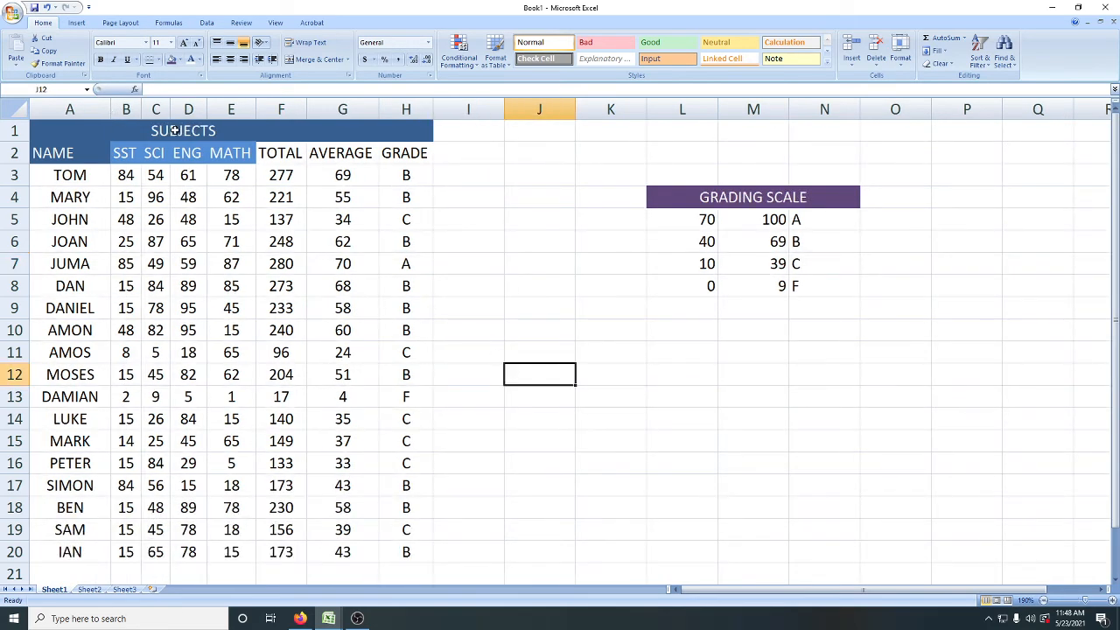
pyautogui.click(70, 178)
pyautogui.moveTo(70, 176); pyautogui.dragTo(75, 550)
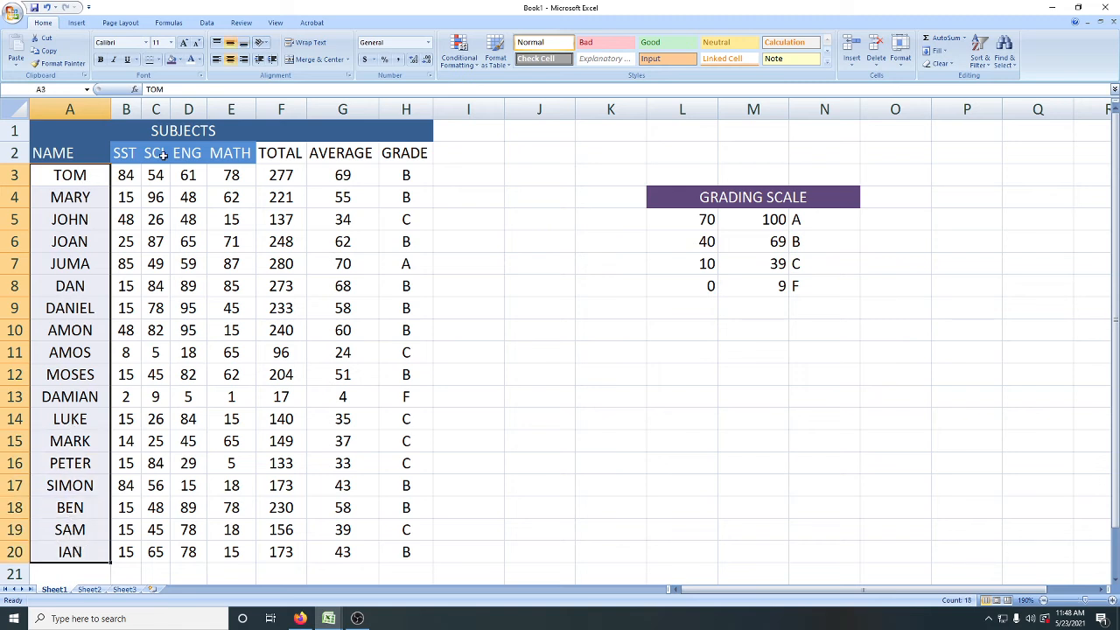
pyautogui.click(217, 58)
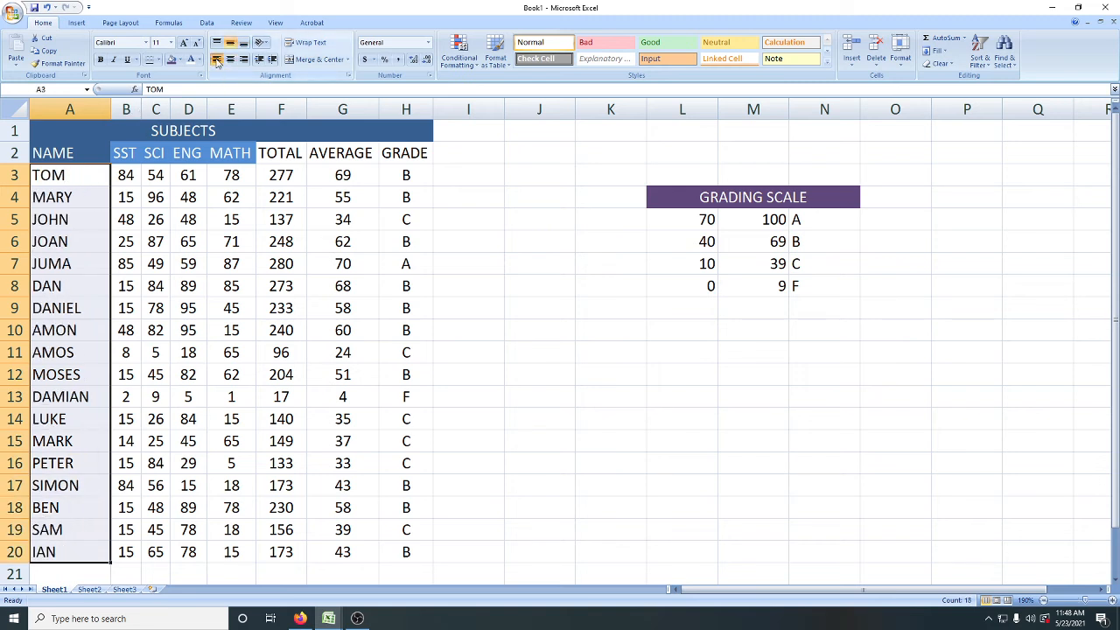
pyautogui.click(498, 357)
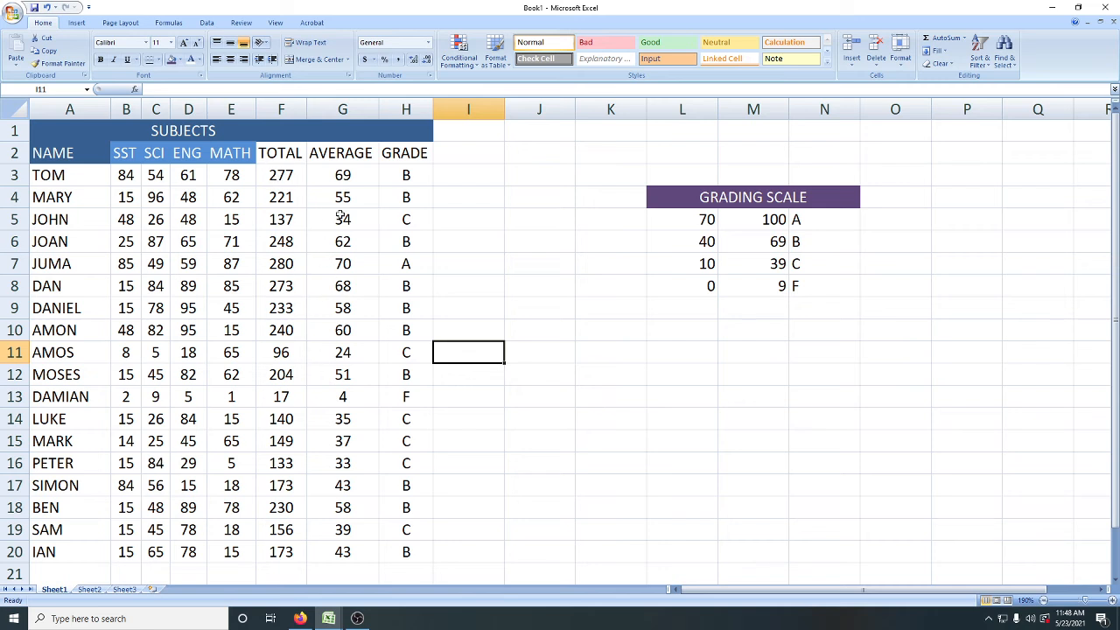
# Step: Fill the TOTAL header cell with red, the AVERAGE header with green and the GRADE header with blue
pyautogui.click(268, 153)
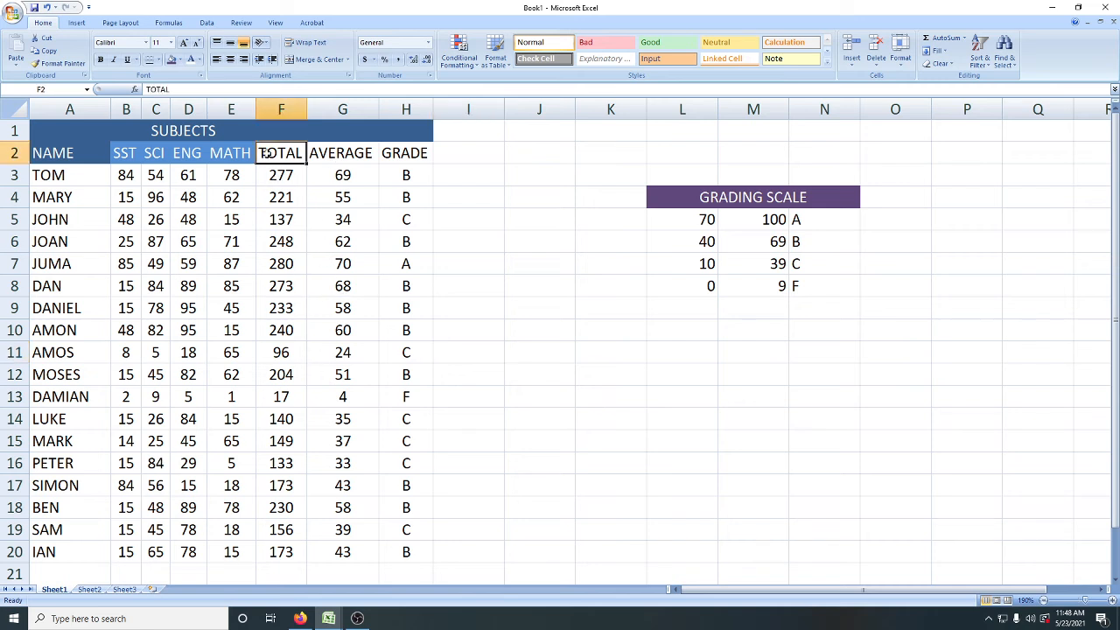
pyautogui.click(181, 60)
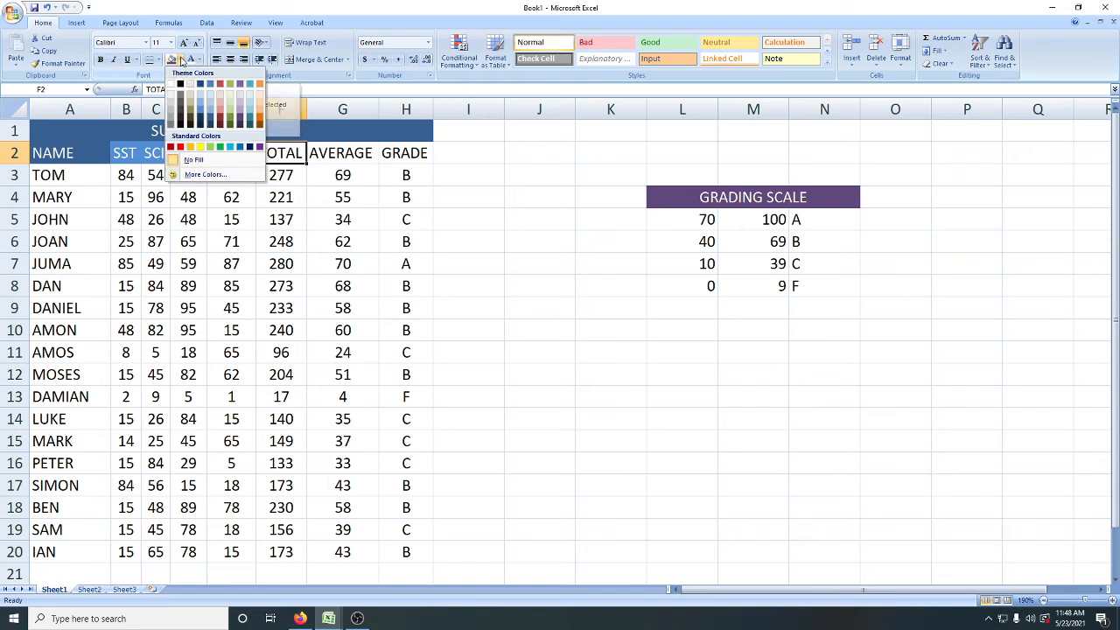
pyautogui.click(180, 148)
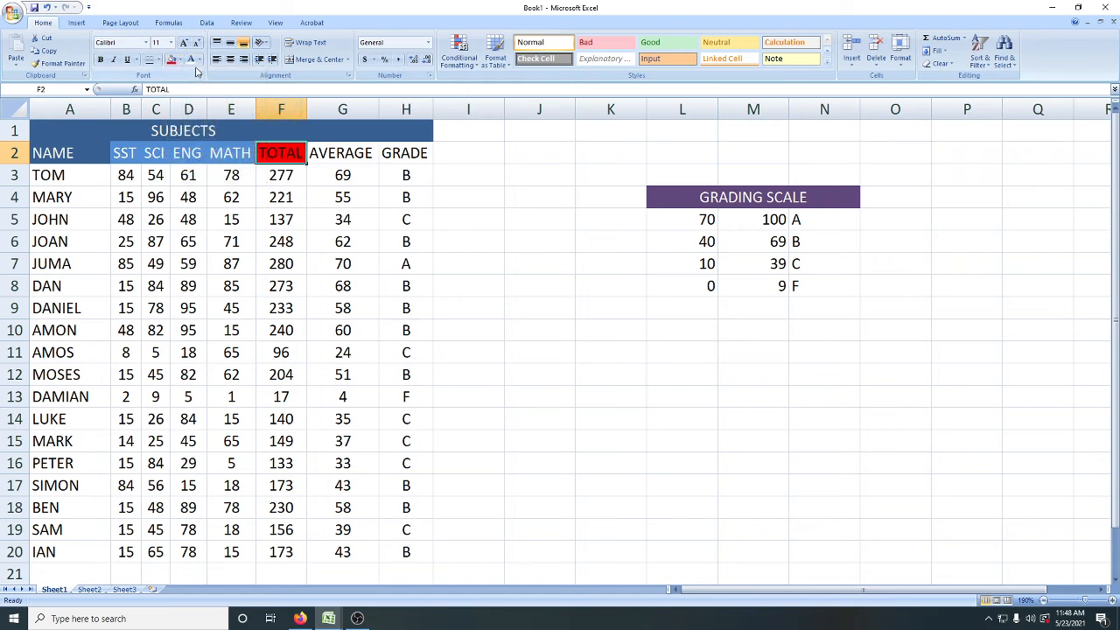
pyautogui.click(322, 156)
pyautogui.click(181, 60)
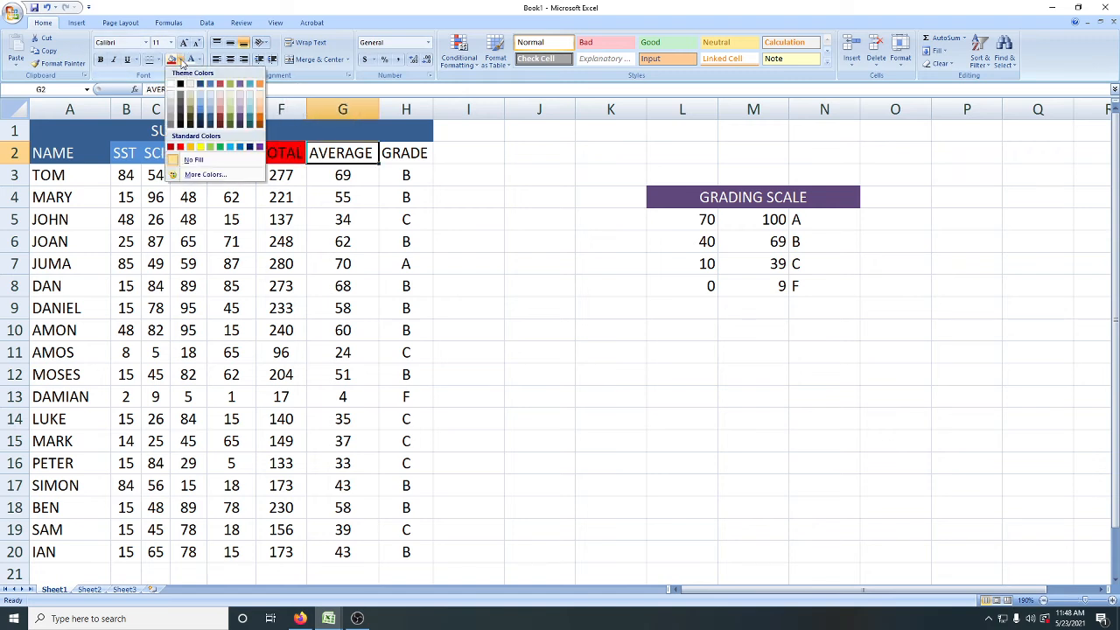
pyautogui.click(219, 148)
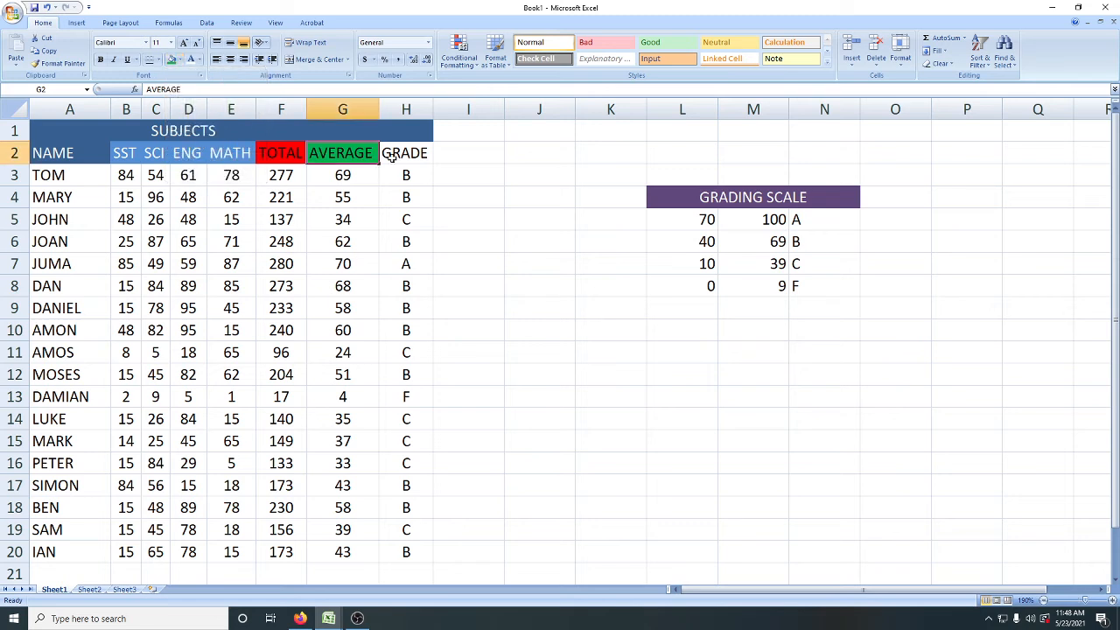
pyautogui.click(405, 154)
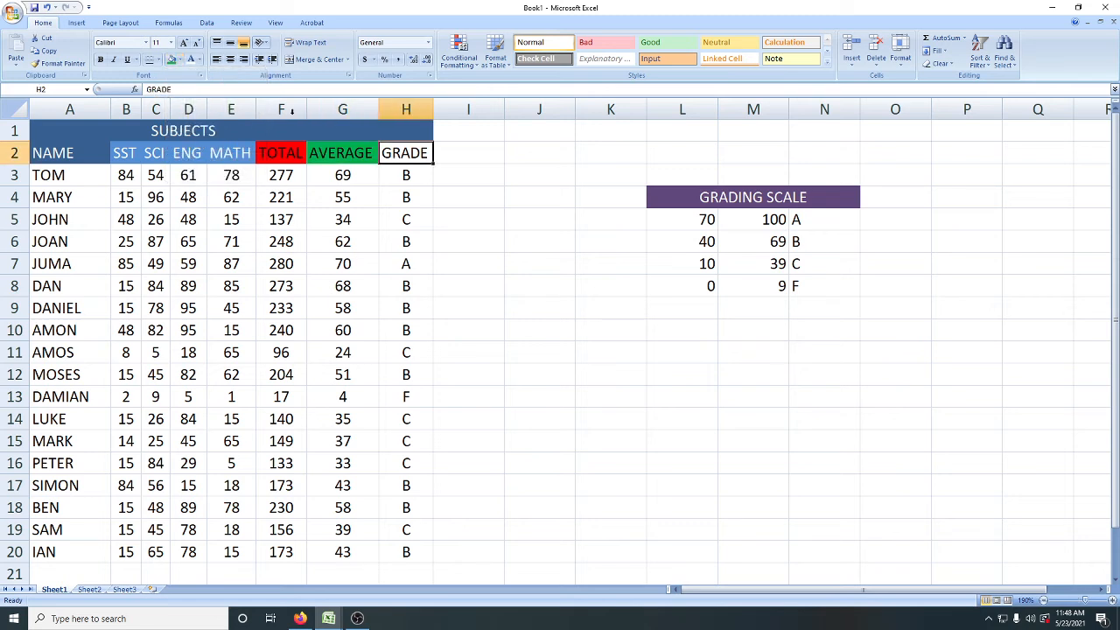
pyautogui.click(181, 60)
pyautogui.click(240, 147)
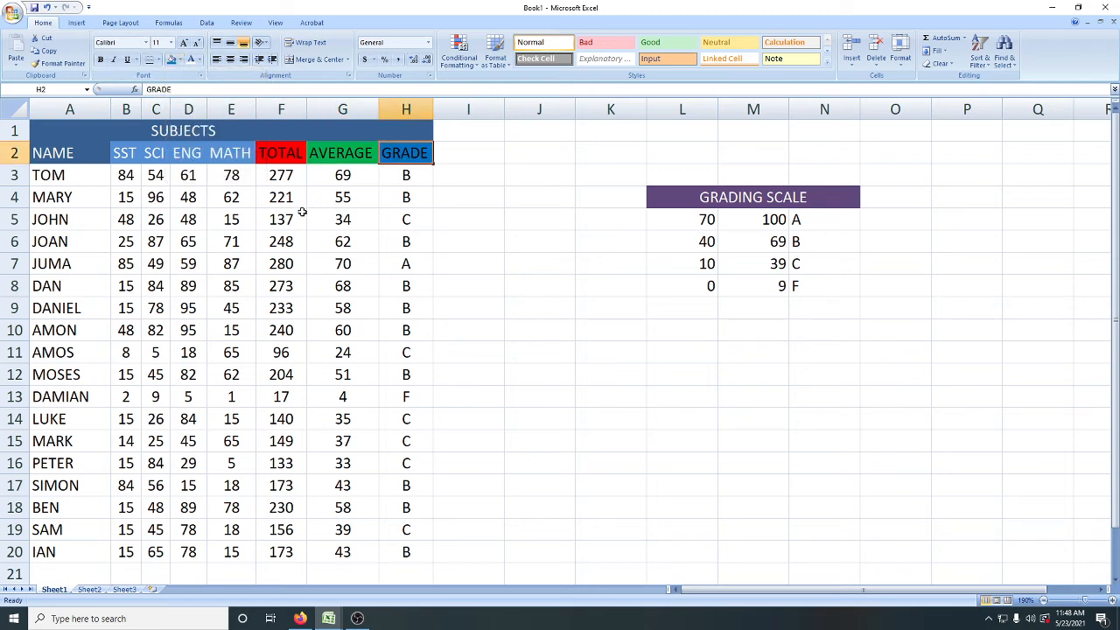
# Step: Change the font colour of the TOTAL, AVERAGE and GRADE headers in F2:H2 to white
pyautogui.click(280, 154)
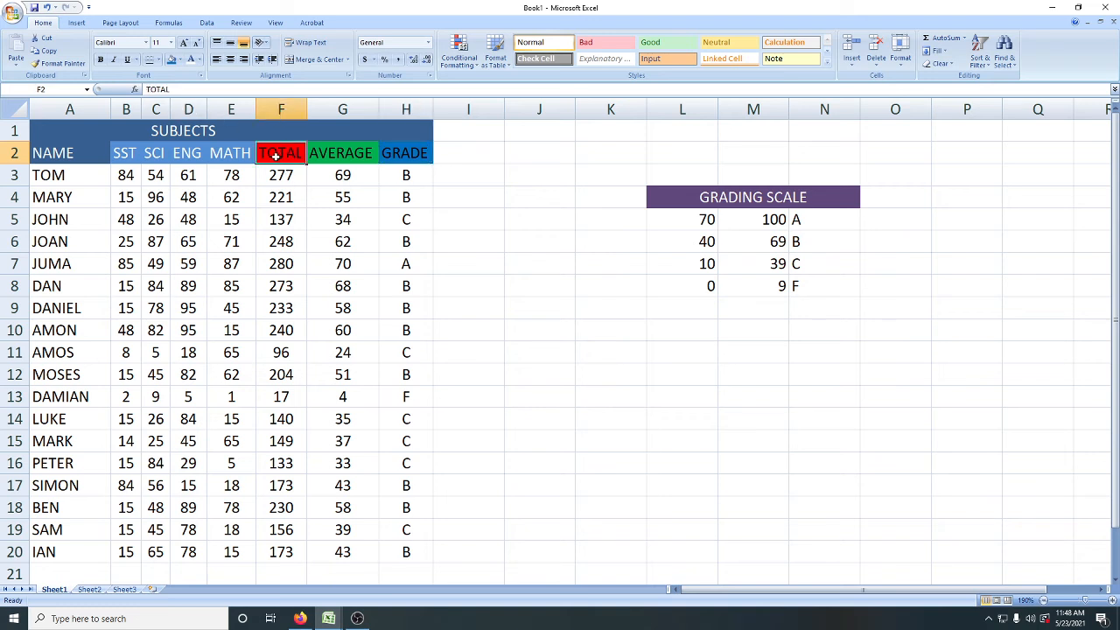
pyautogui.moveTo(276, 157); pyautogui.dragTo(398, 156)
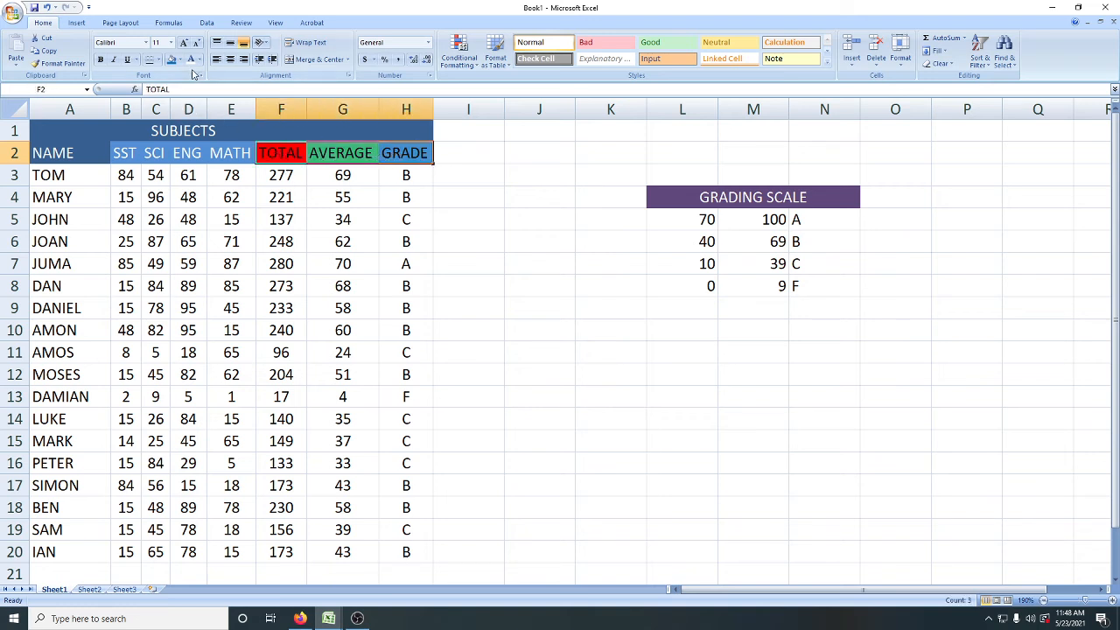
pyautogui.click(480, 300)
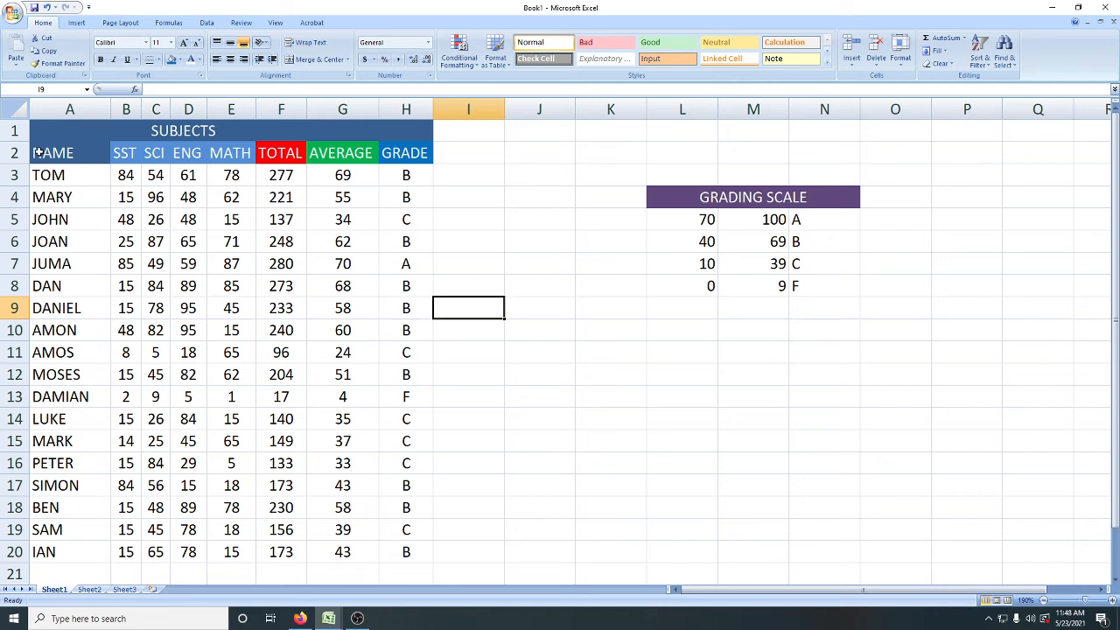
# Step: Apply medium solid outline and inside borders to the whole marks table A1:H20 through the Format Cells border settings
pyautogui.moveTo(34, 131); pyautogui.dragTo(431, 555)
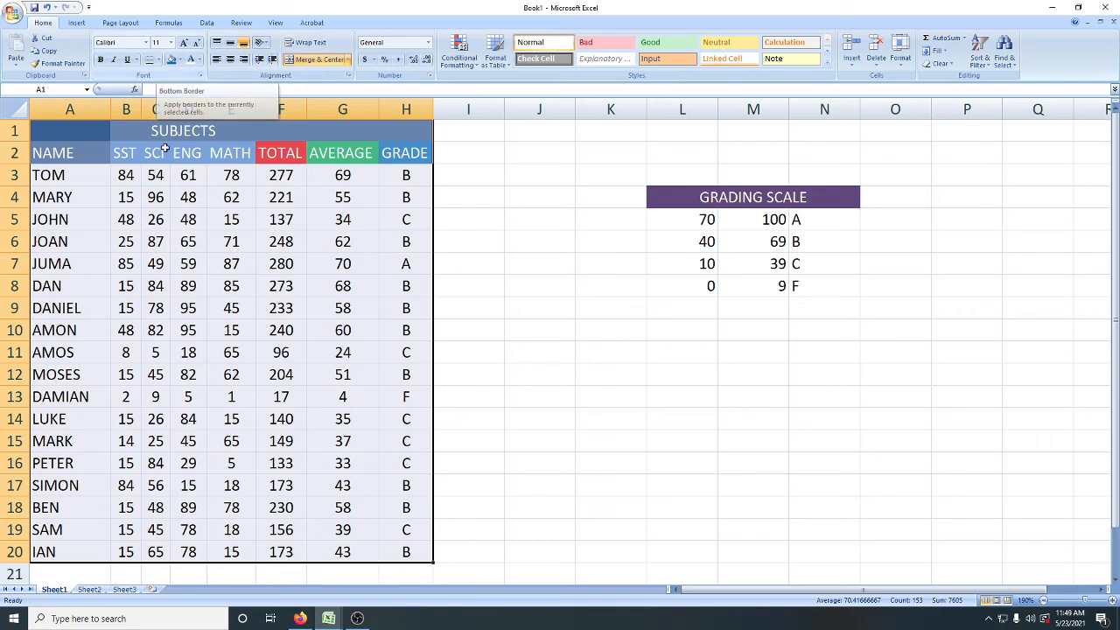
pyautogui.click(905, 68)
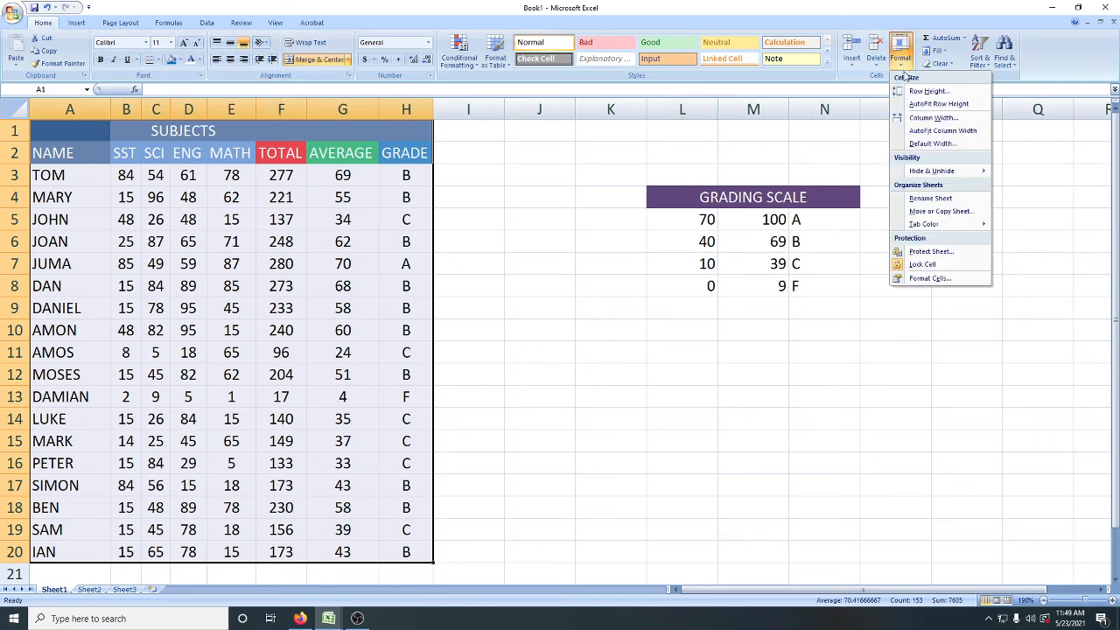
pyautogui.click(929, 279)
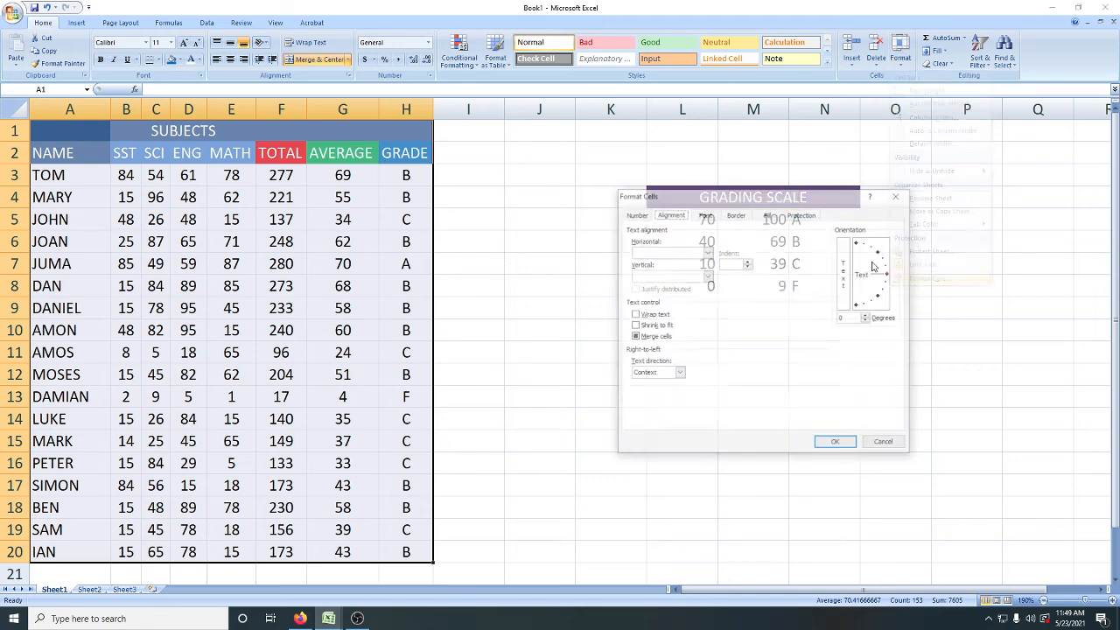
pyautogui.click(736, 216)
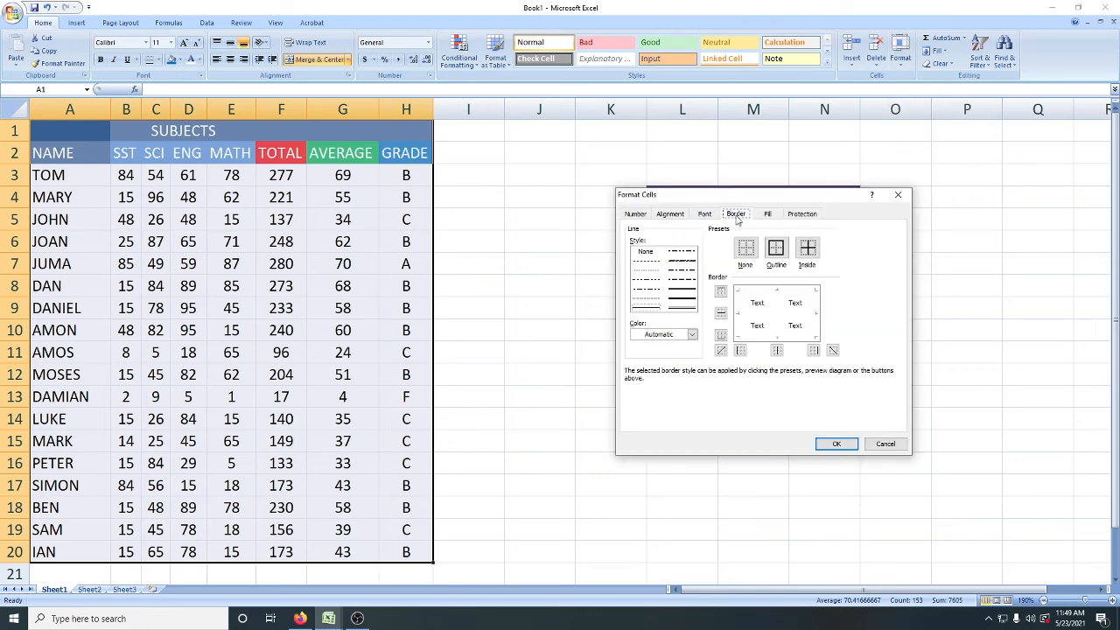
pyautogui.click(683, 292)
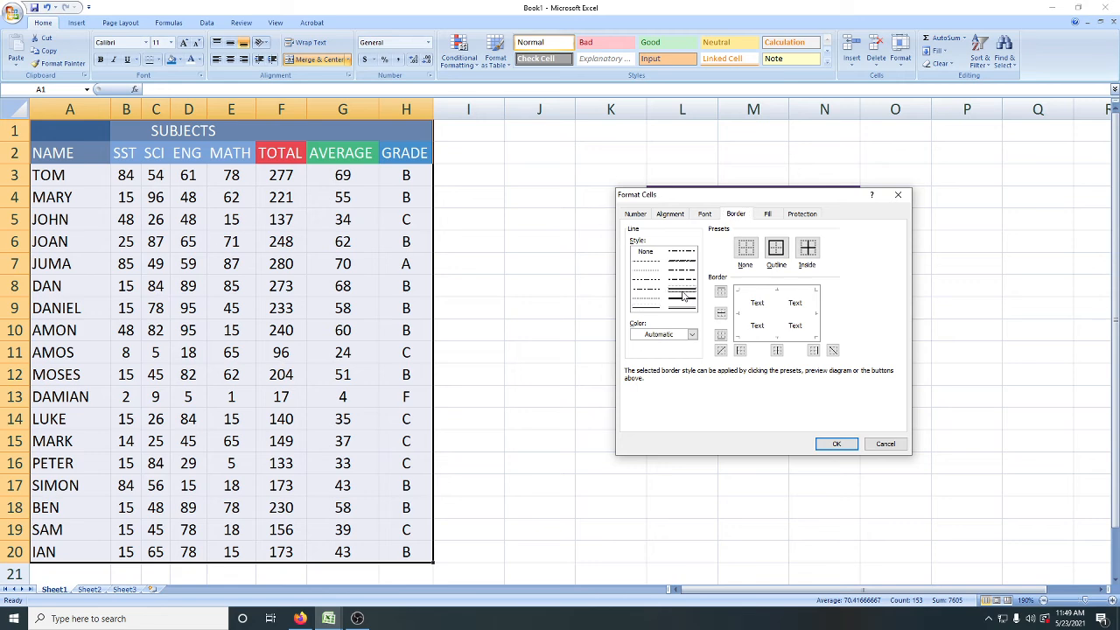
pyautogui.click(777, 249)
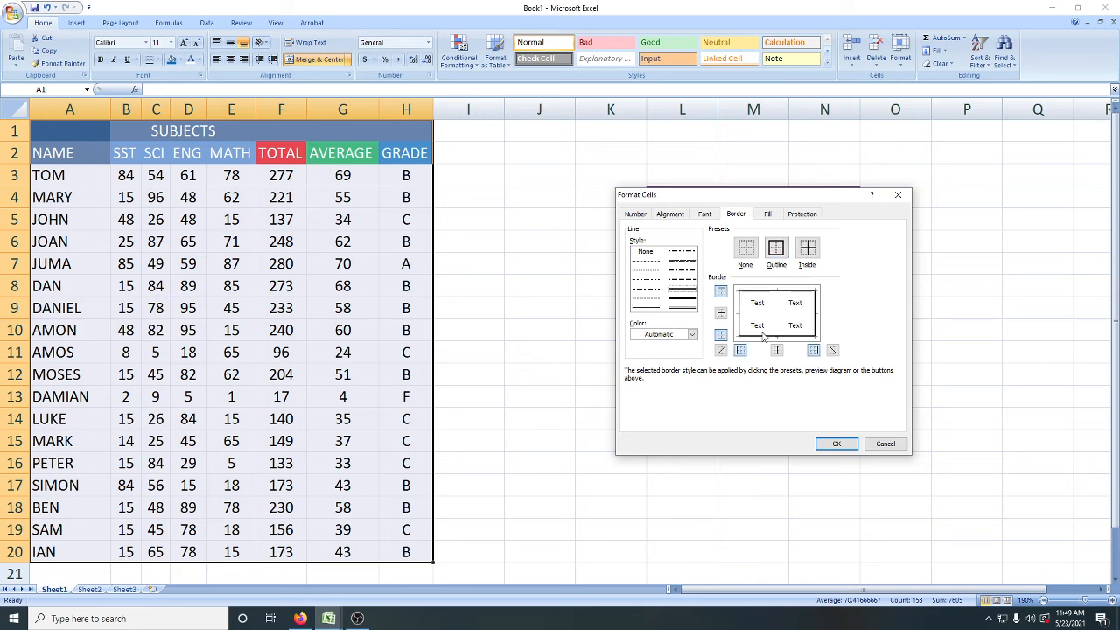
pyautogui.click(807, 253)
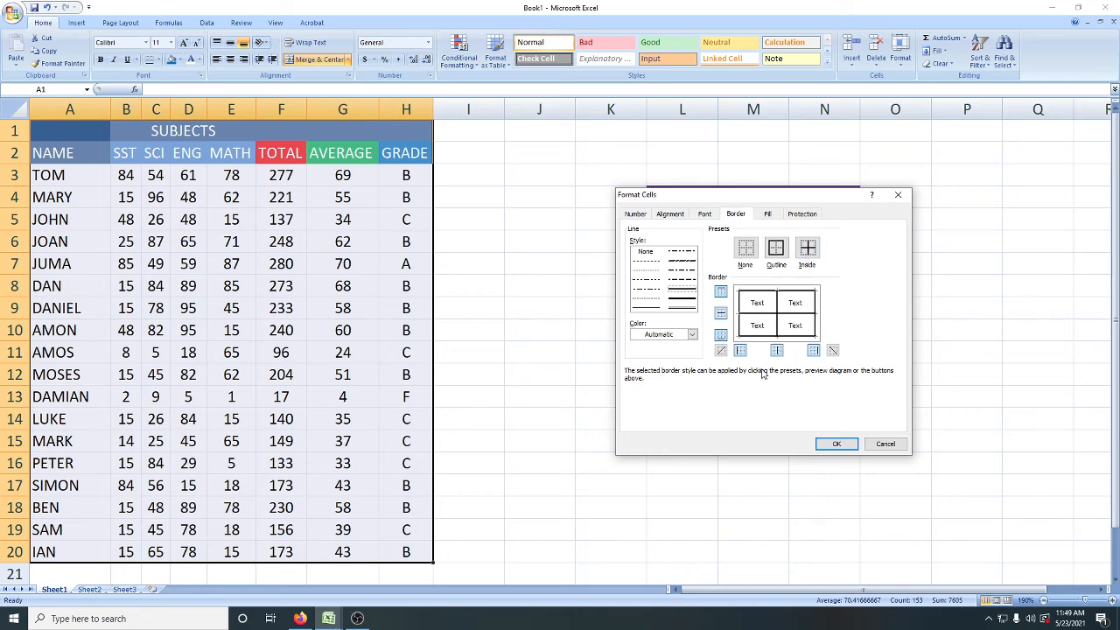
pyautogui.click(836, 444)
pyautogui.click(551, 371)
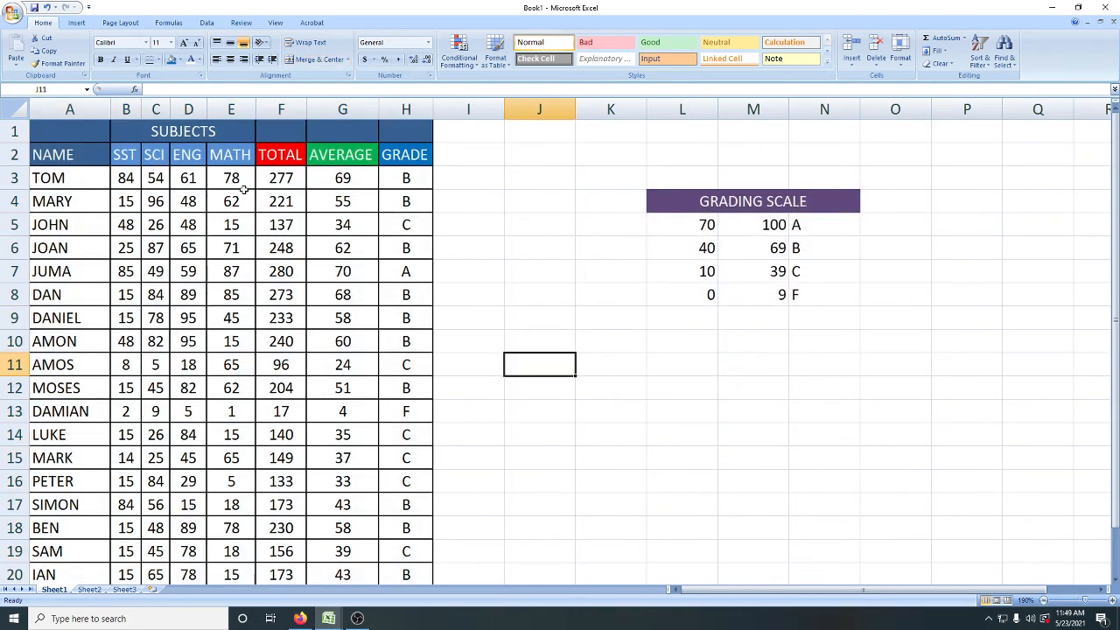
# Step: Examine the new borders across the SUBJECTS row and around the first student's marks, total and average
pyautogui.click(58, 130)
pyautogui.moveTo(58, 130); pyautogui.dragTo(406, 129)
pyautogui.click(205, 133)
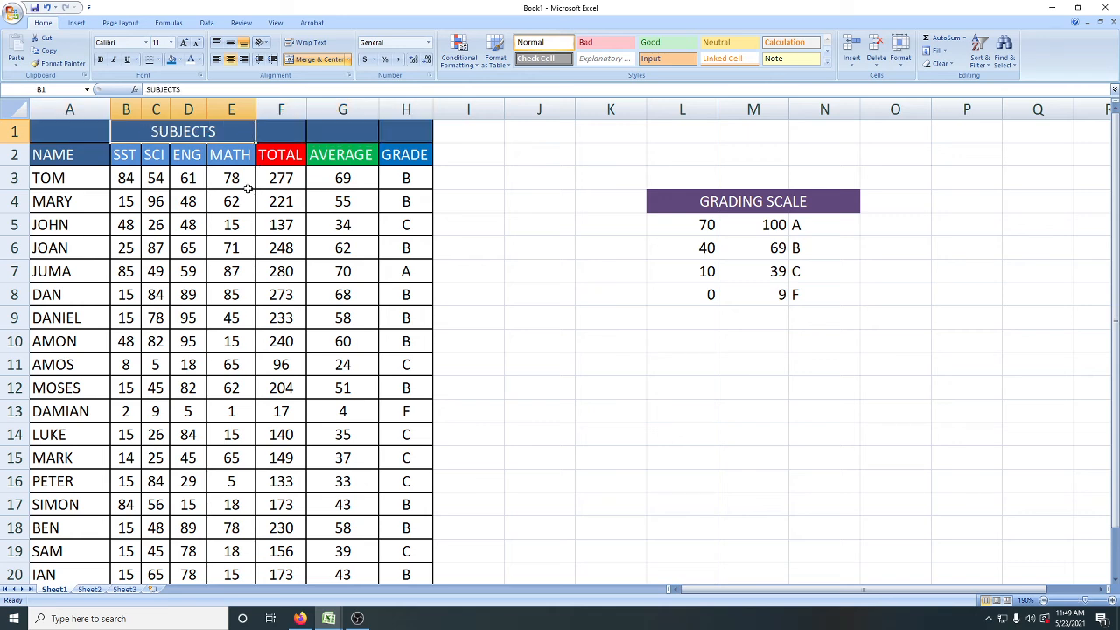
pyautogui.click(523, 250)
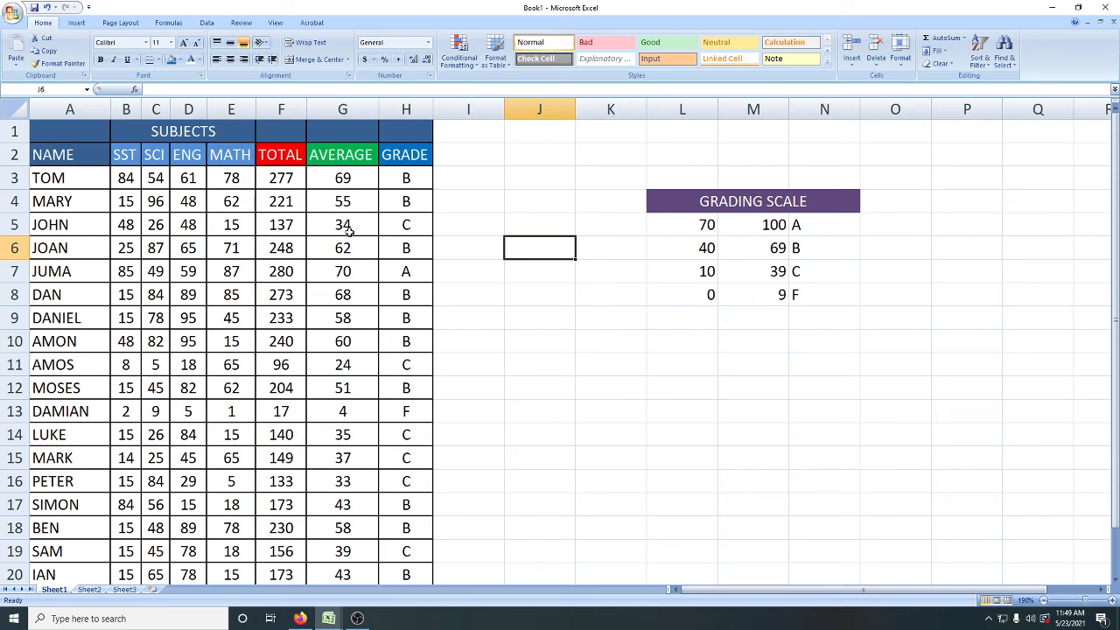
pyautogui.scroll(-2, 348, 230)
pyautogui.scroll(2, 348, 230)
pyautogui.click(19, 178)
pyautogui.click(123, 181)
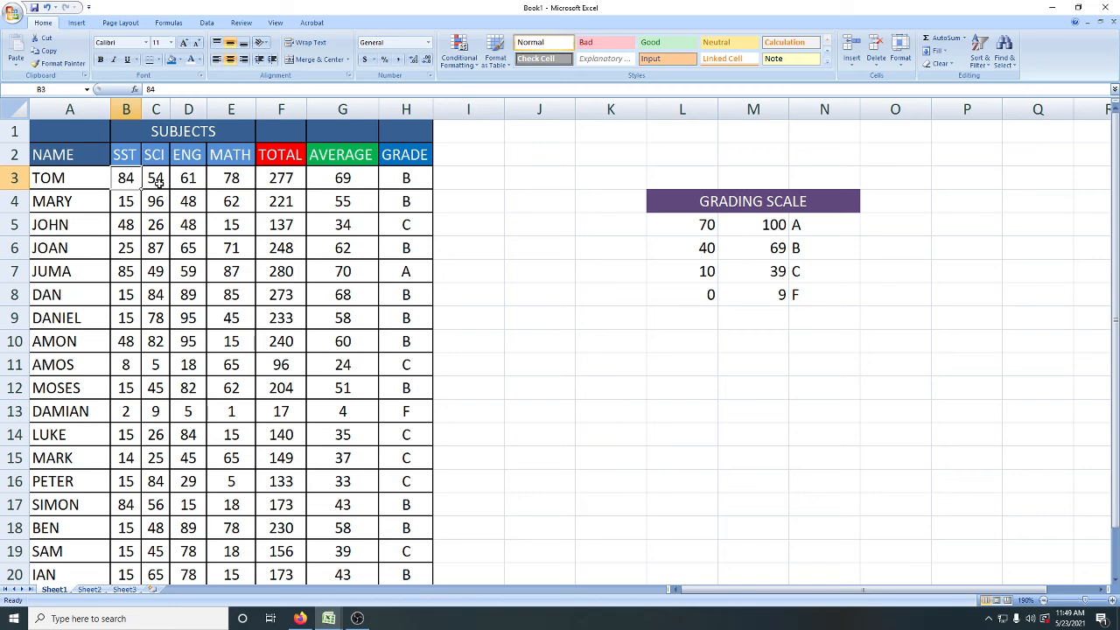
pyautogui.click(157, 183)
pyautogui.click(191, 183)
pyautogui.click(230, 180)
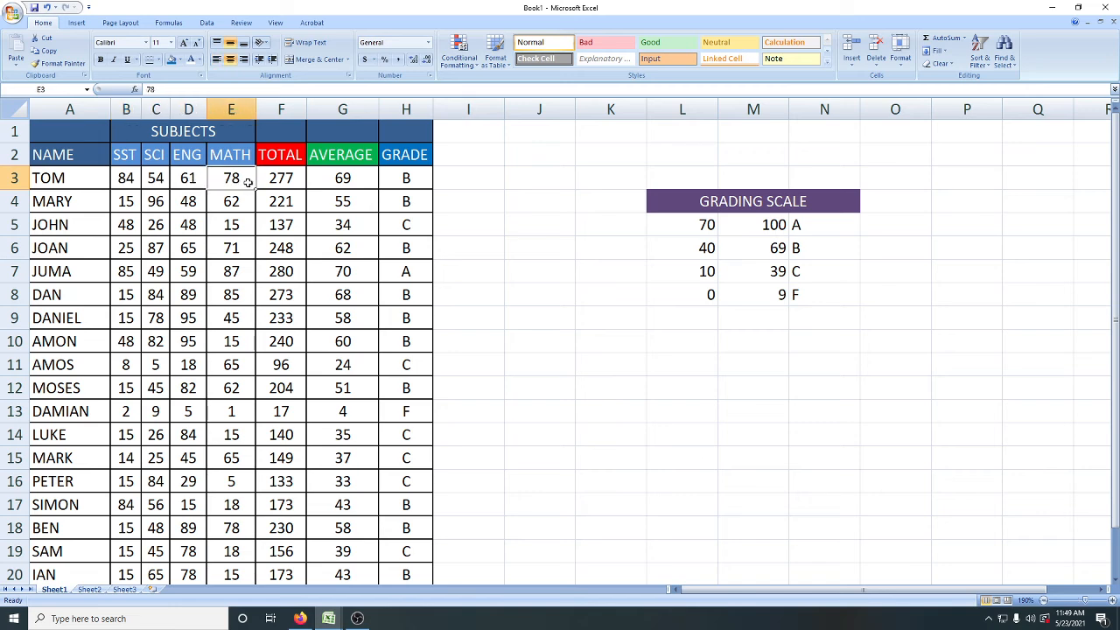
pyautogui.click(302, 184)
pyautogui.click(332, 185)
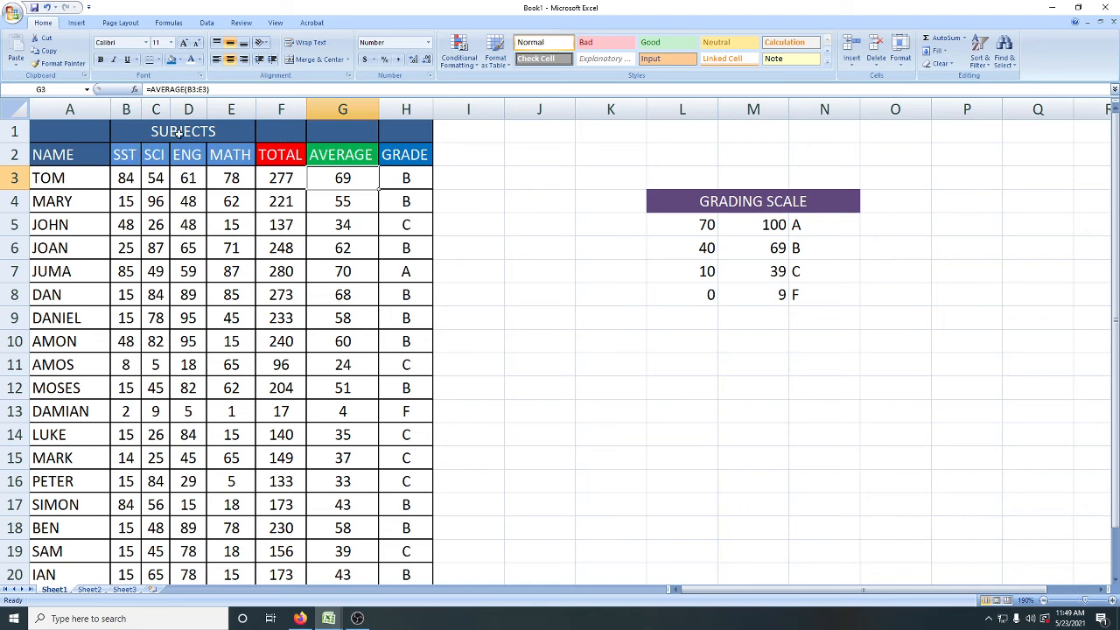
# Step: Remove all borders from the SUBJECTS title row A1:H1 with the No Border option
pyautogui.moveTo(63, 133); pyautogui.dragTo(414, 131)
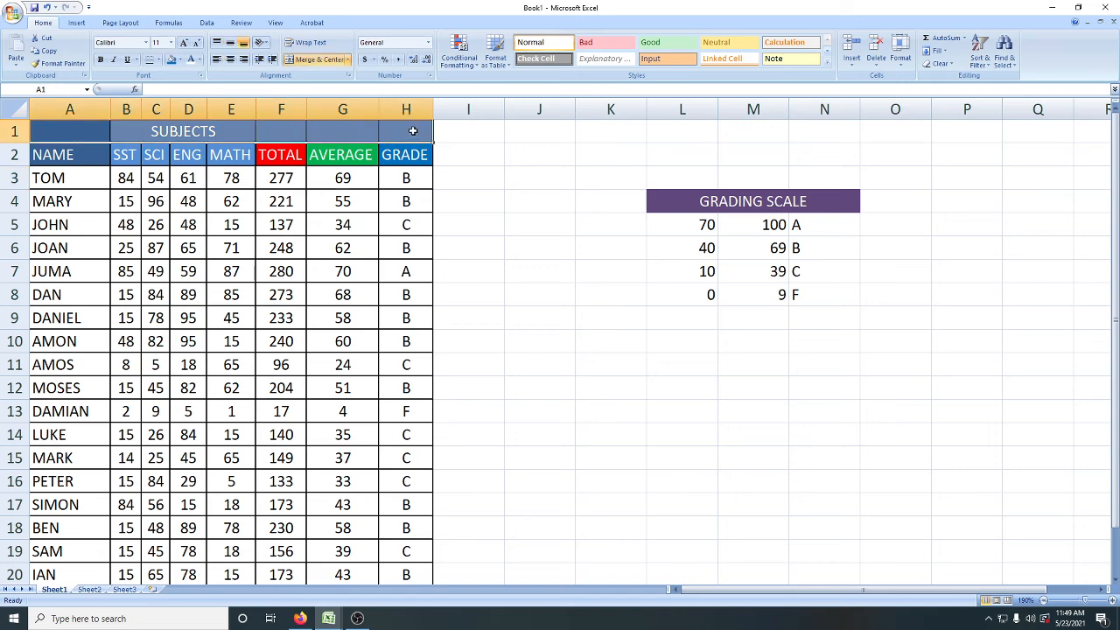
pyautogui.click(229, 130)
pyautogui.moveTo(99, 133); pyautogui.dragTo(420, 131)
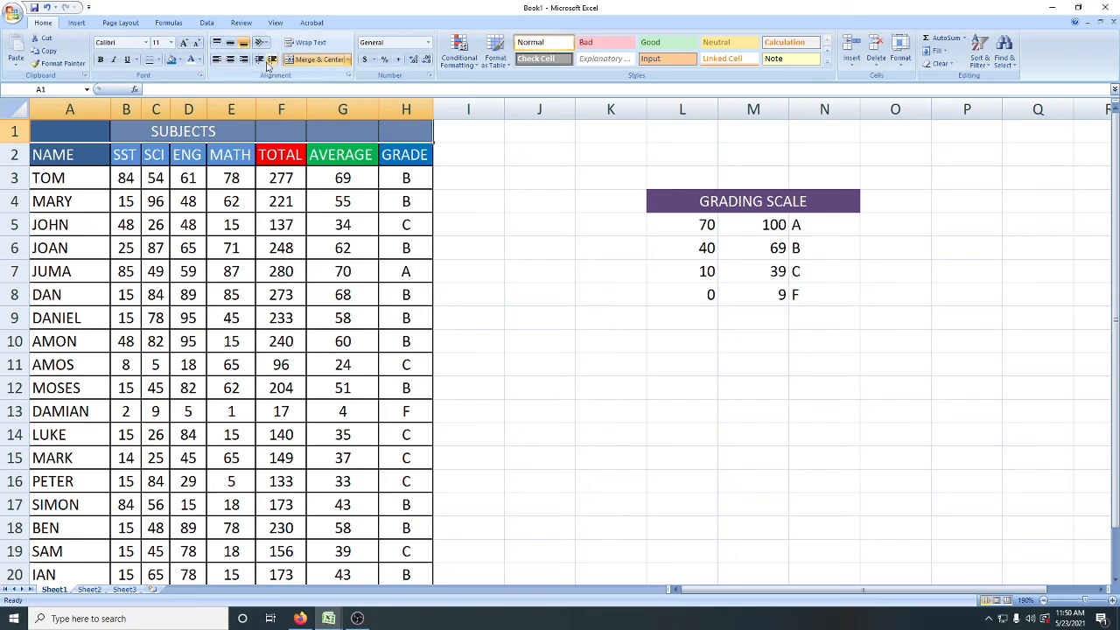
pyautogui.click(160, 60)
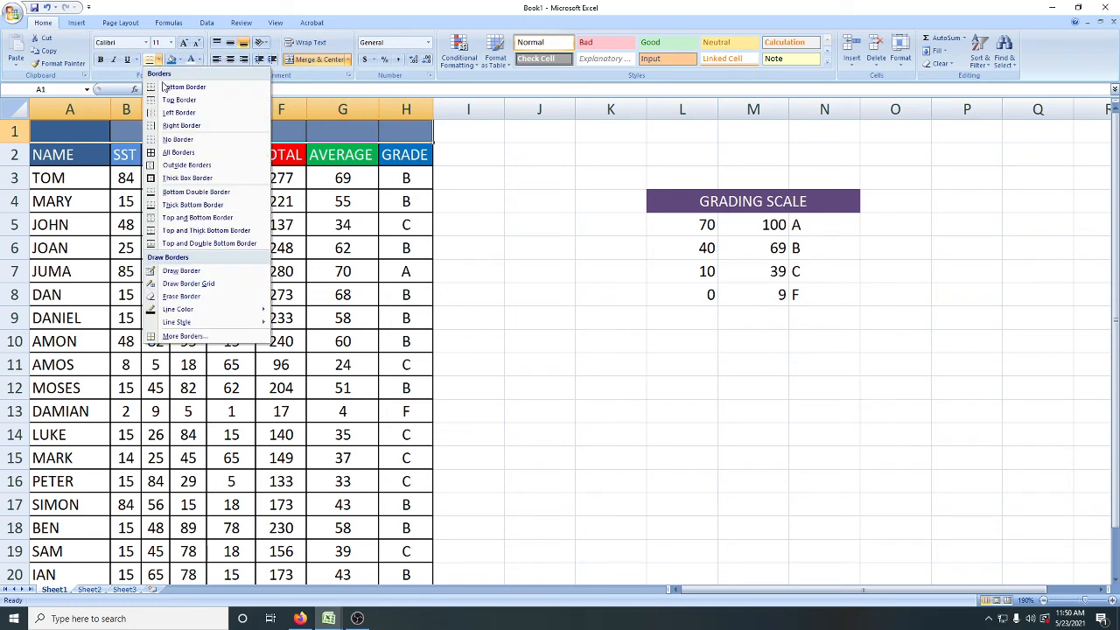
pyautogui.click(178, 141)
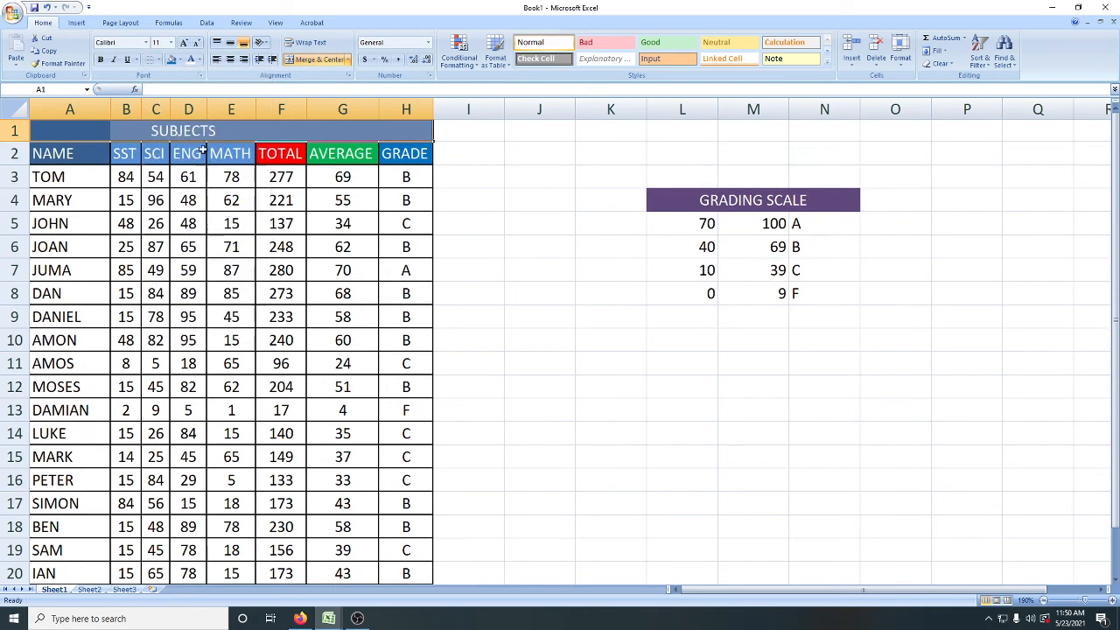
pyautogui.click(462, 175)
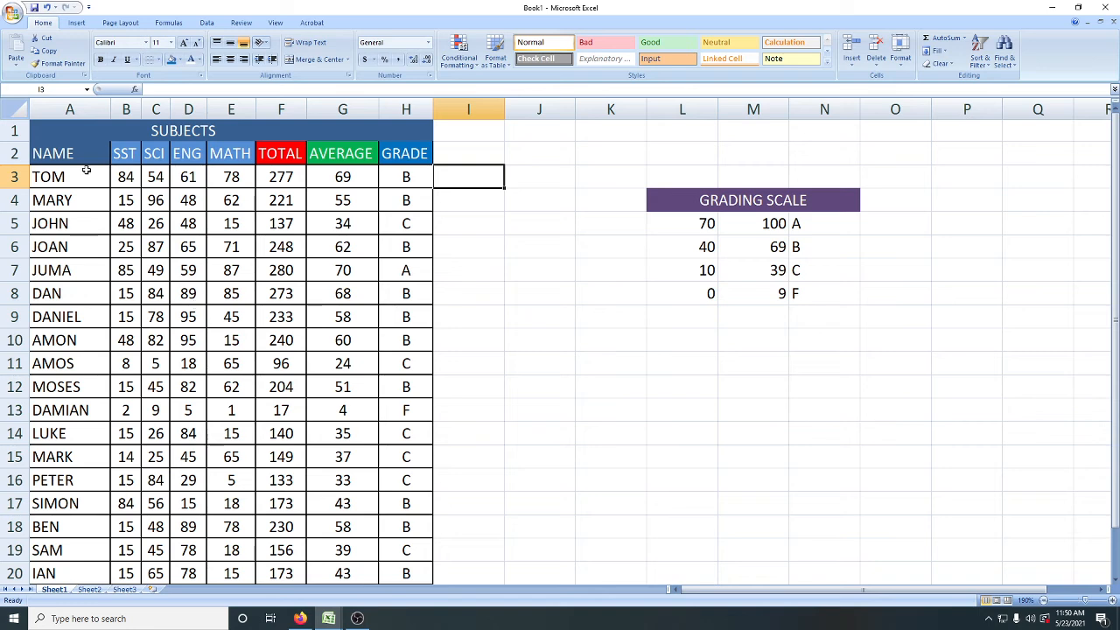
# Step: Merge and centre cells A1:A2 for the NAME header and middle-align its text vertically
pyautogui.moveTo(59, 137); pyautogui.dragTo(66, 152)
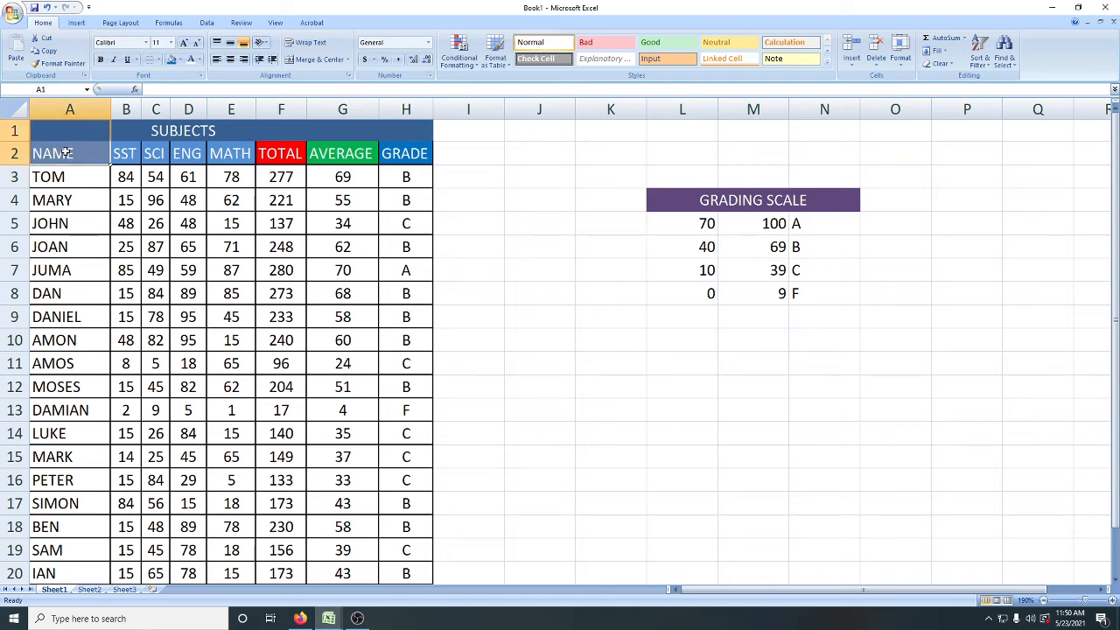
pyautogui.click(322, 59)
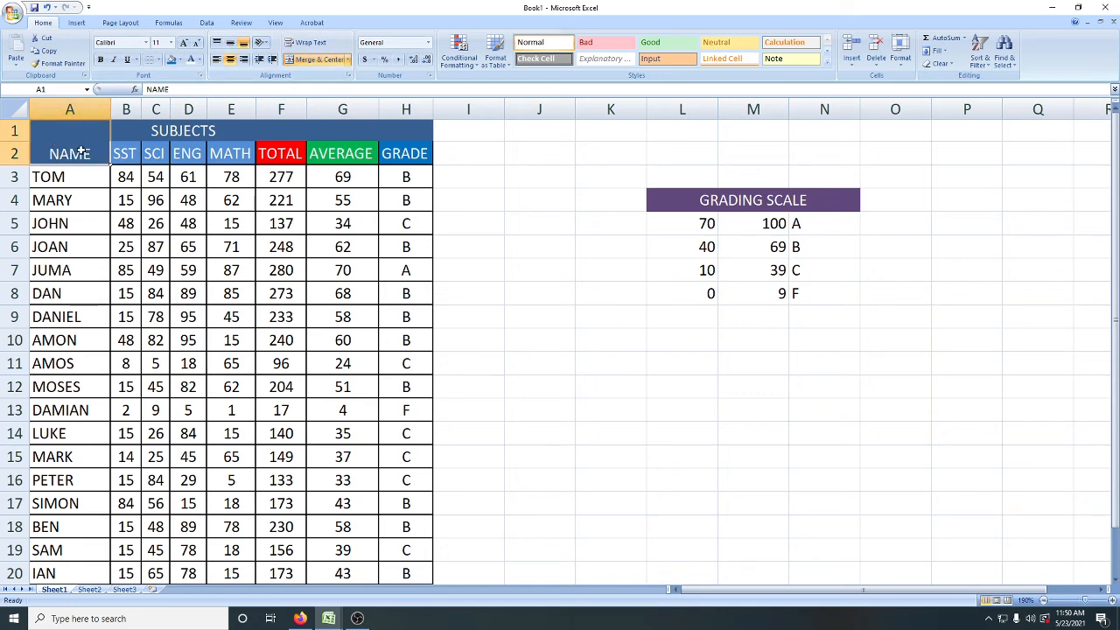
pyautogui.click(231, 42)
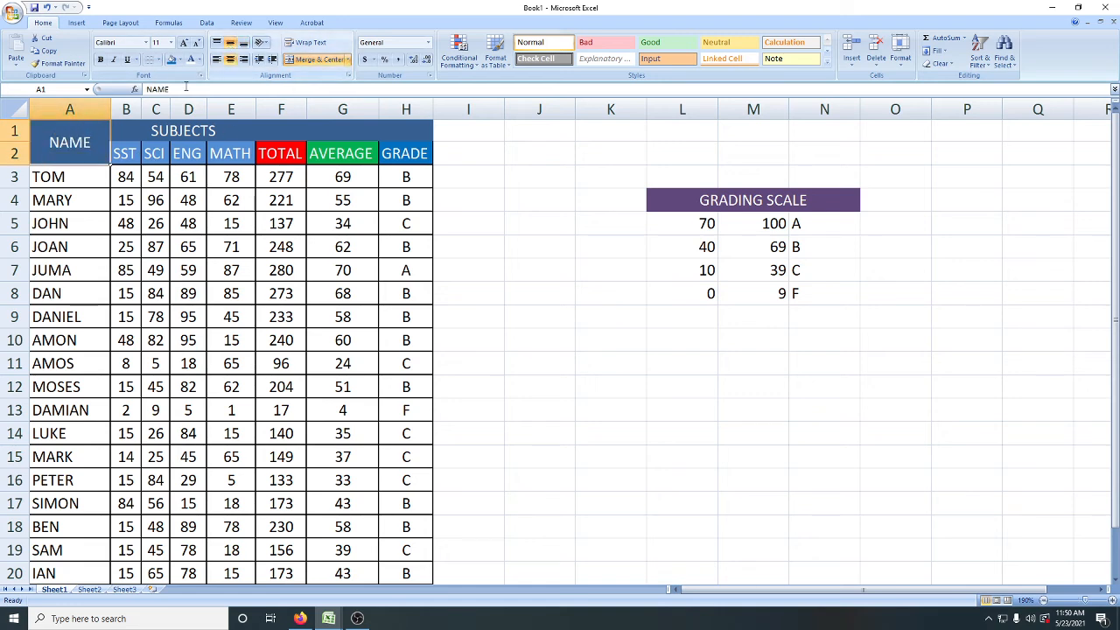
pyautogui.click(541, 247)
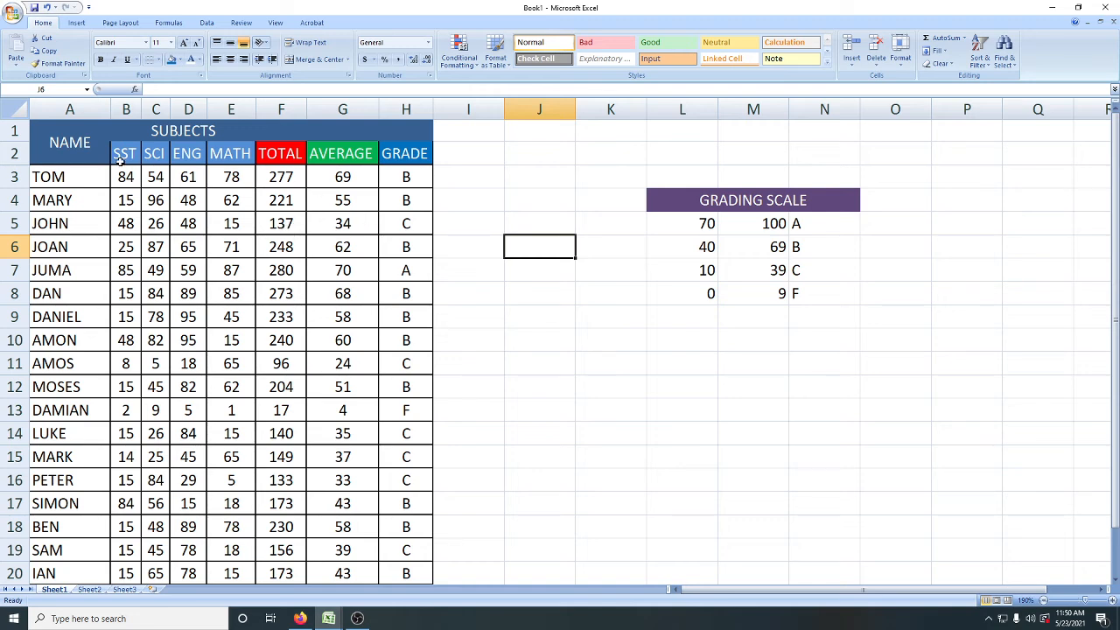
# Step: Select all the student records in A3:H20, from names to grades, leaving out the two header rows
pyautogui.moveTo(64, 154); pyautogui.dragTo(355, 175)
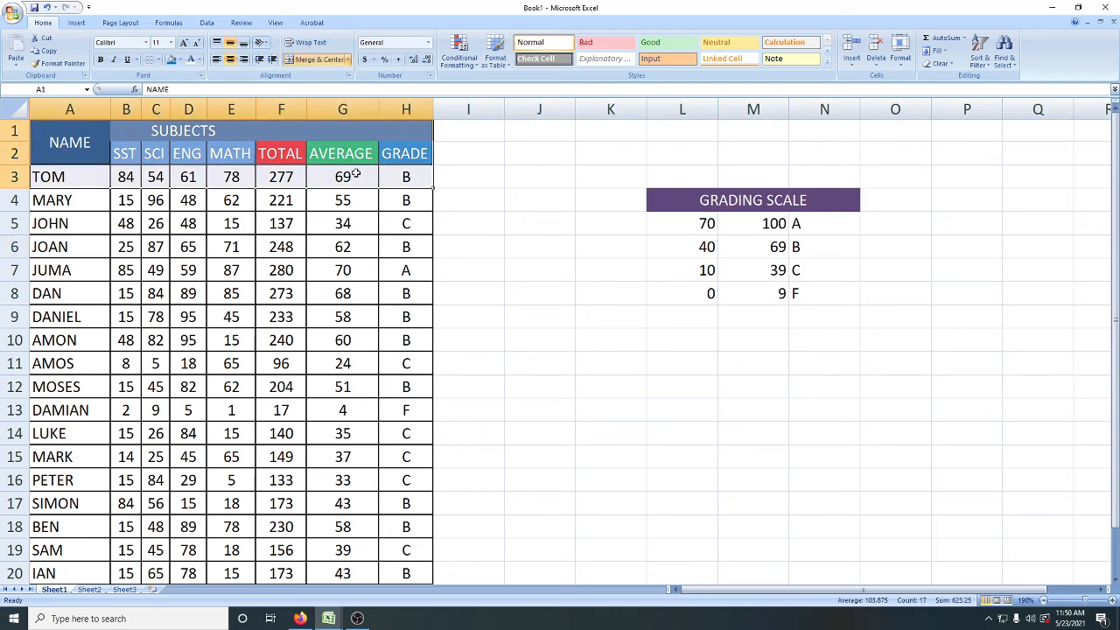
pyautogui.click(40, 154)
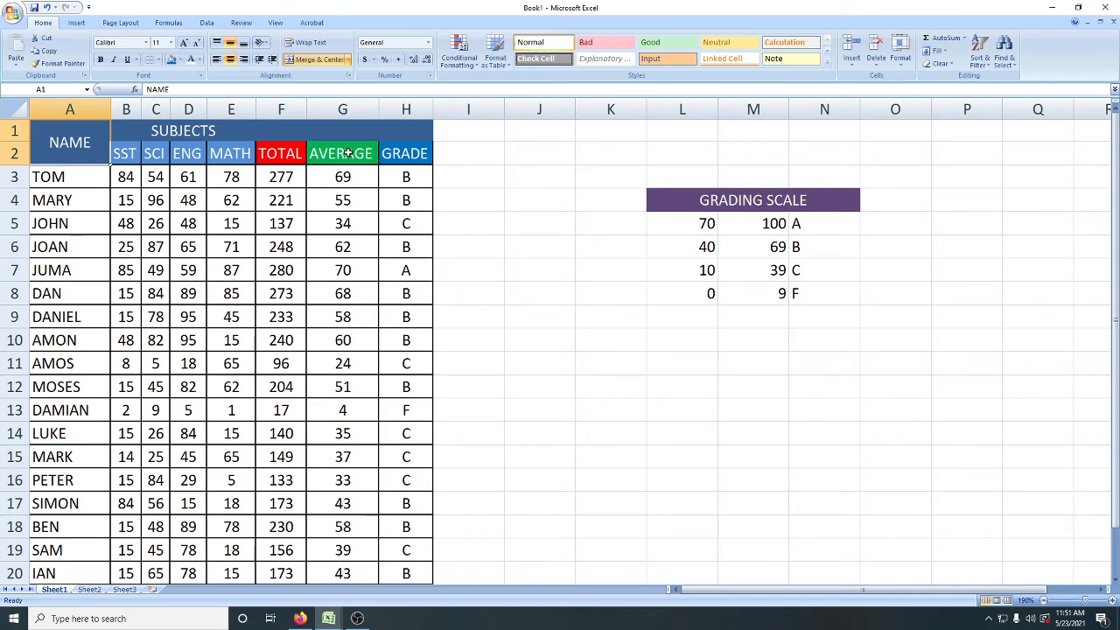
pyautogui.click(78, 181)
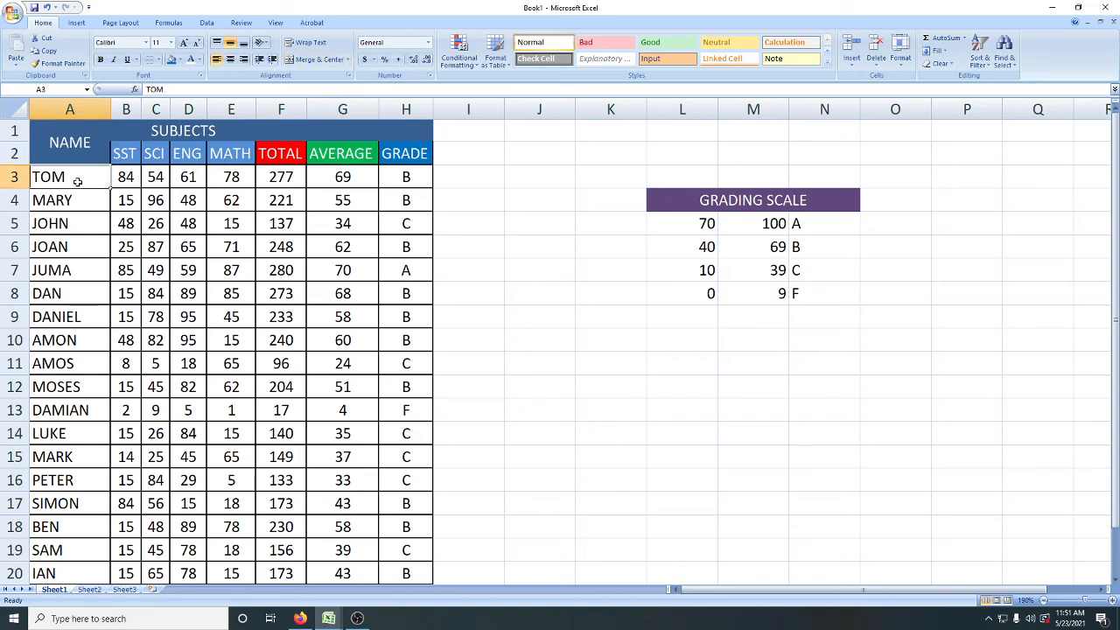
pyautogui.moveTo(57, 178); pyautogui.dragTo(125, 178)
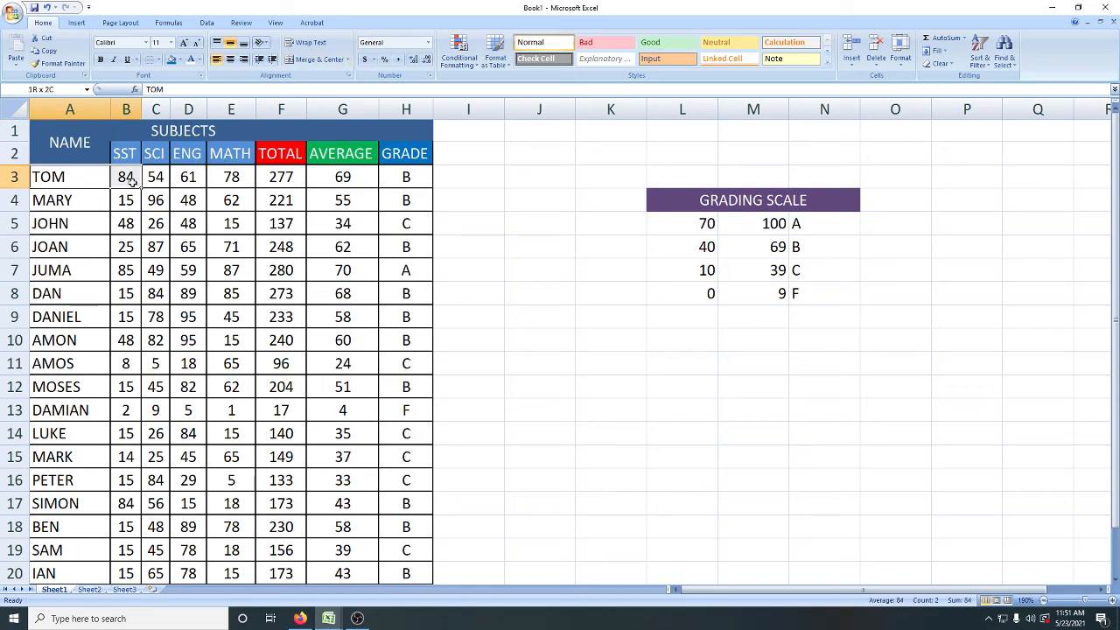
pyautogui.click(41, 179)
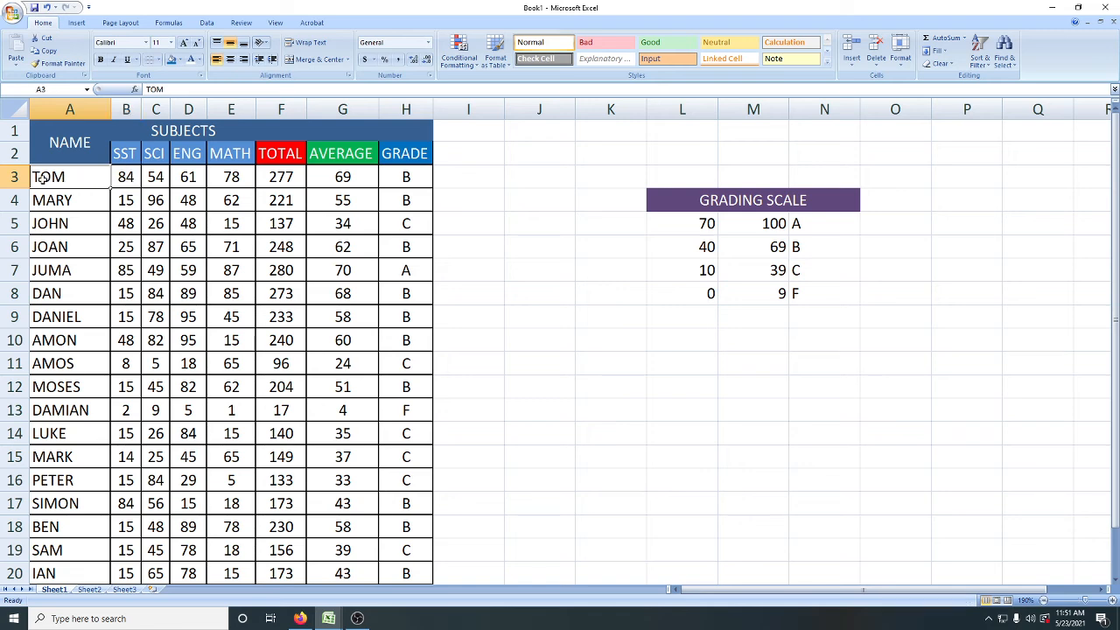
pyautogui.moveTo(42, 179); pyautogui.dragTo(405, 507)
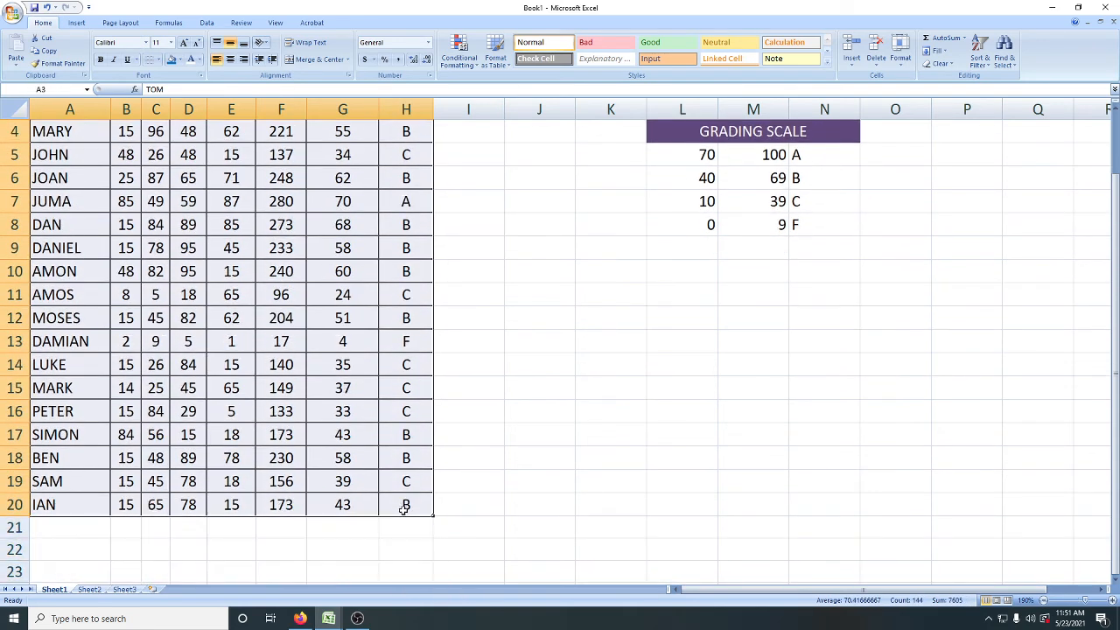
pyautogui.scroll(1, 388, 508)
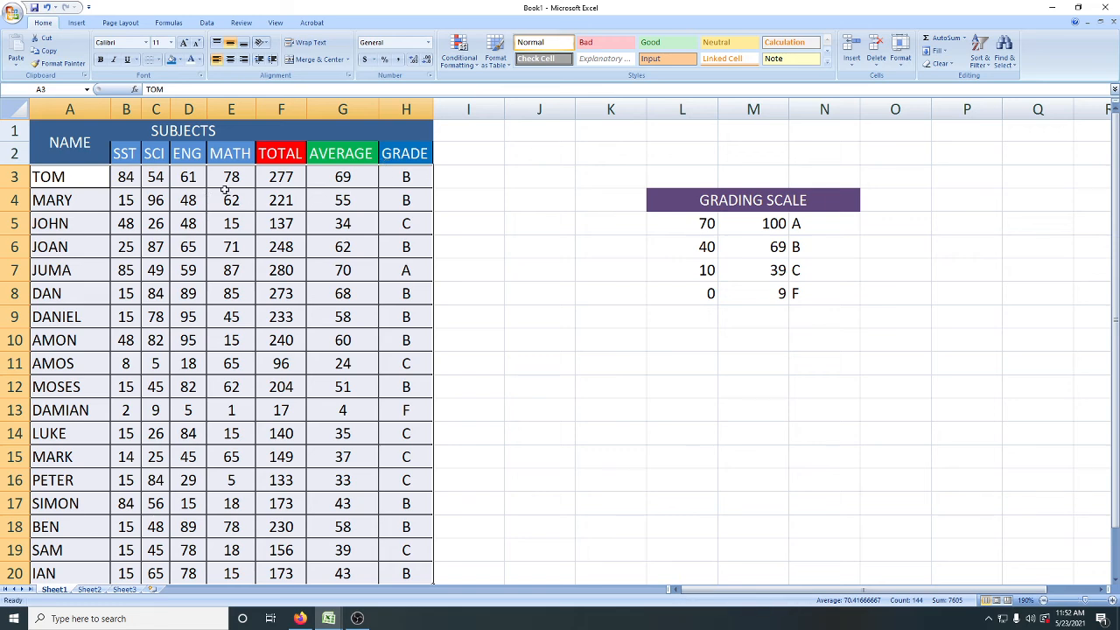
# Step: Sort the student records in A3:H20 by name from A to Z
pyautogui.click(70, 180)
pyautogui.moveTo(70, 180); pyautogui.dragTo(401, 573)
pyautogui.scroll(-1, 401, 570)
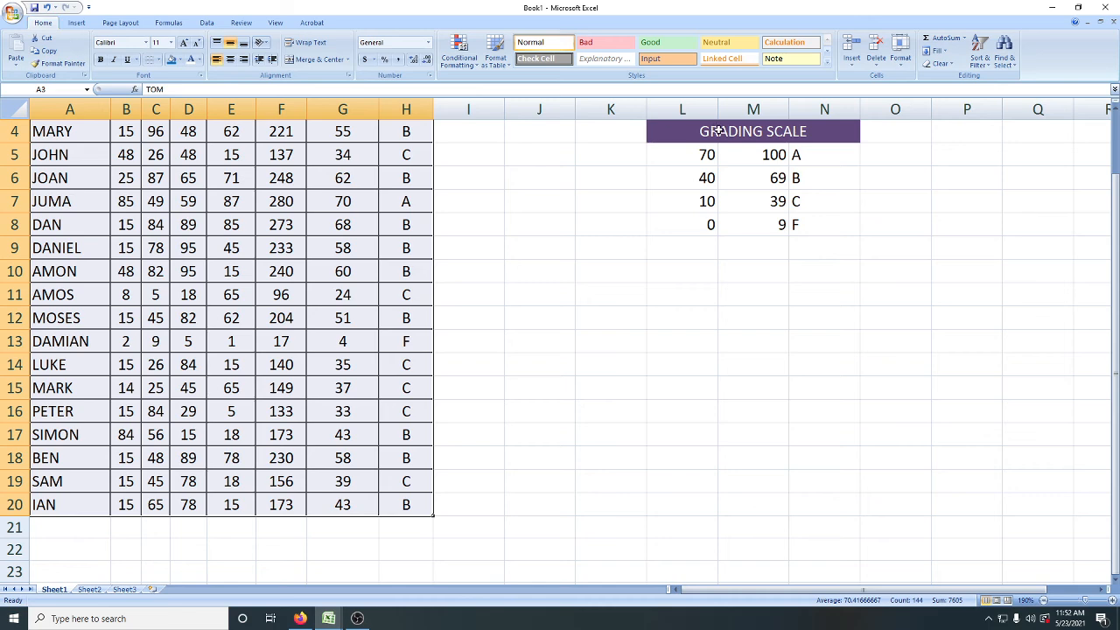
pyautogui.click(989, 70)
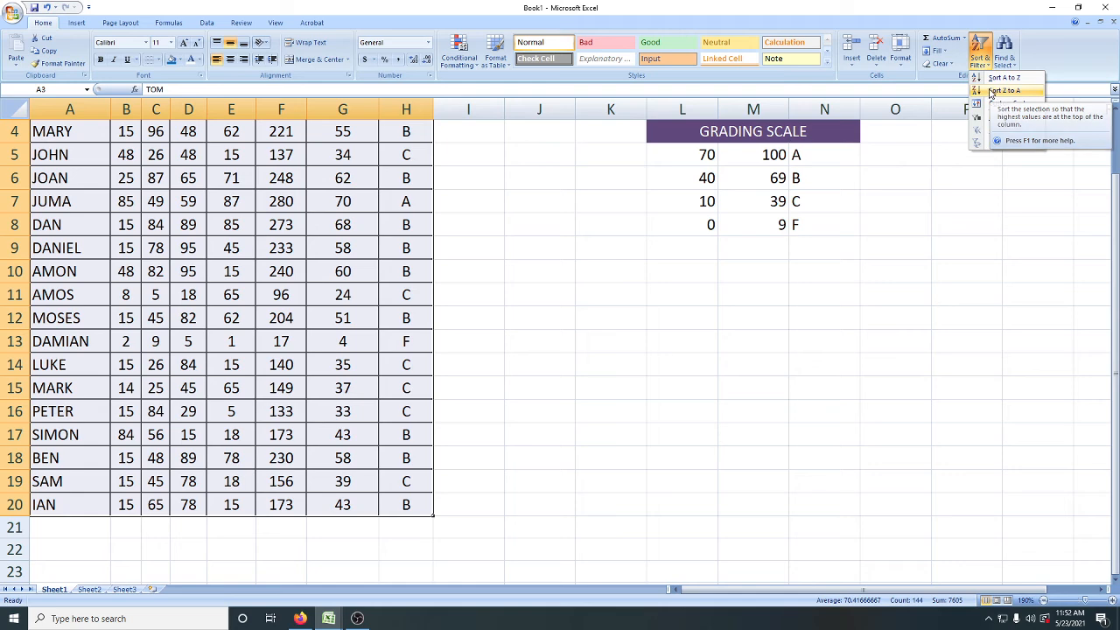
pyautogui.click(990, 81)
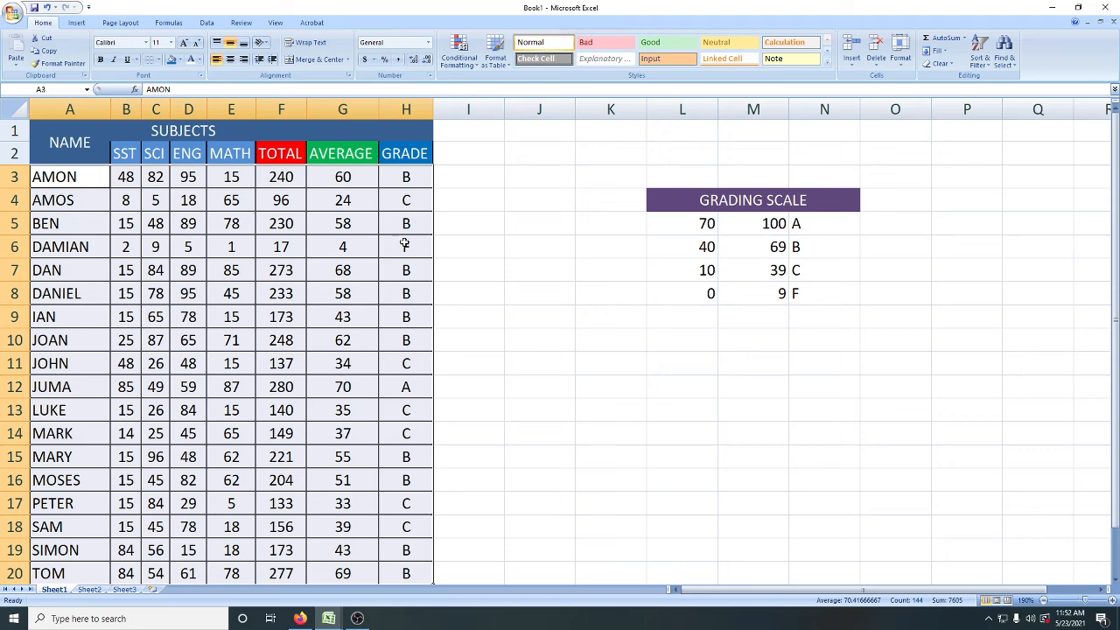
# Step: Sort the student records from Z to A and return them to A to Z order
pyautogui.click(981, 60)
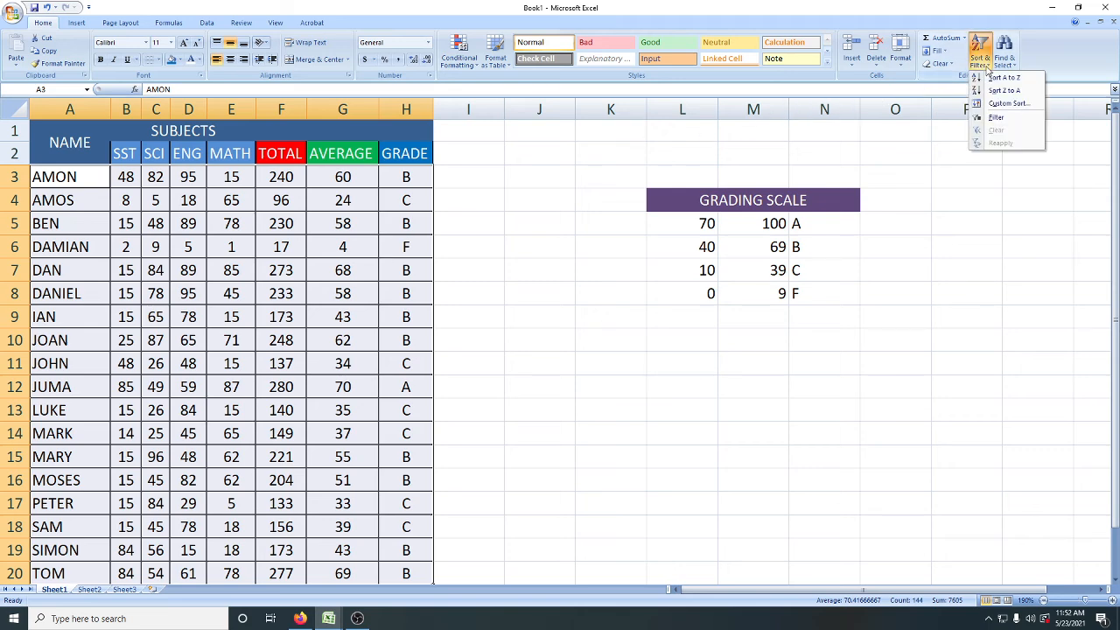
pyautogui.click(998, 91)
pyautogui.scroll(-2, 537, 234)
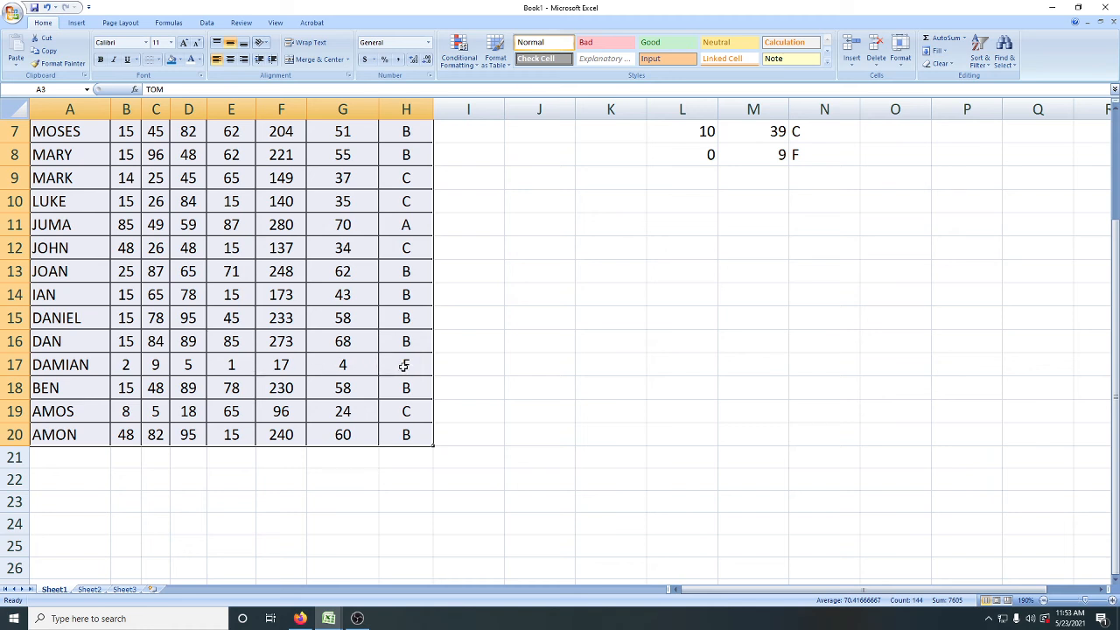
pyautogui.click(980, 55)
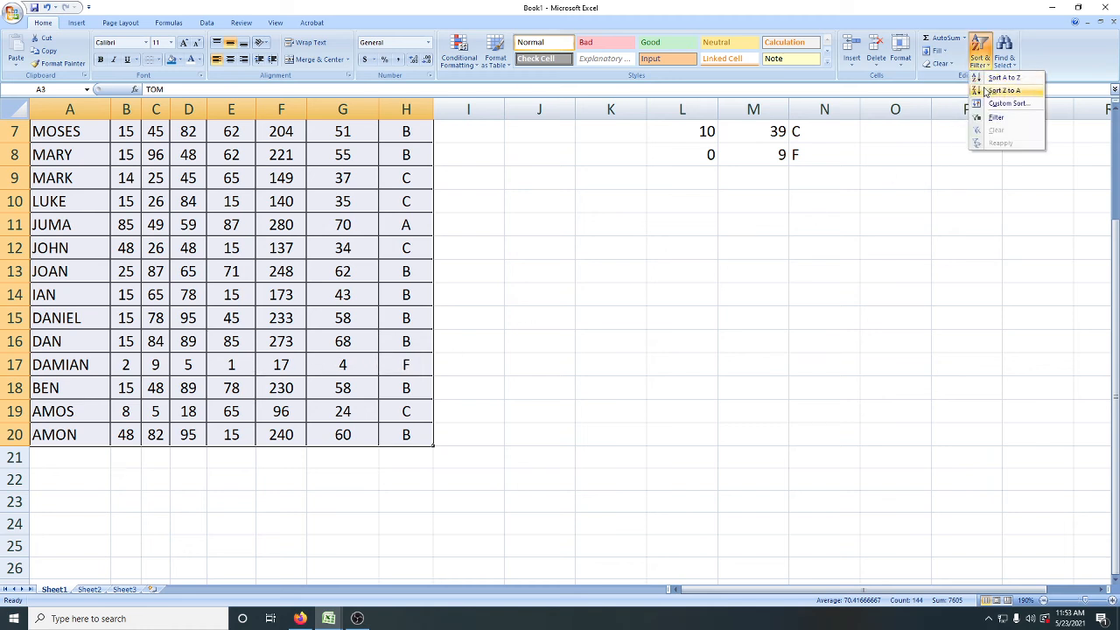
pyautogui.click(998, 79)
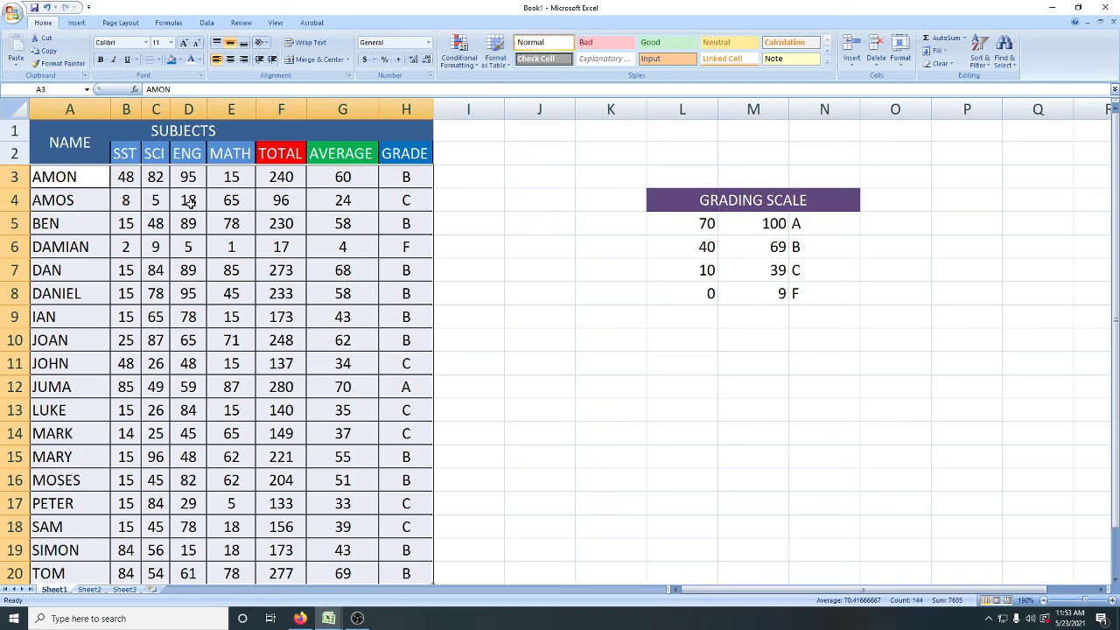
# Step: Try to select the marks table starting from its column headers, without the SUBJECTS title row
pyautogui.click(55, 155)
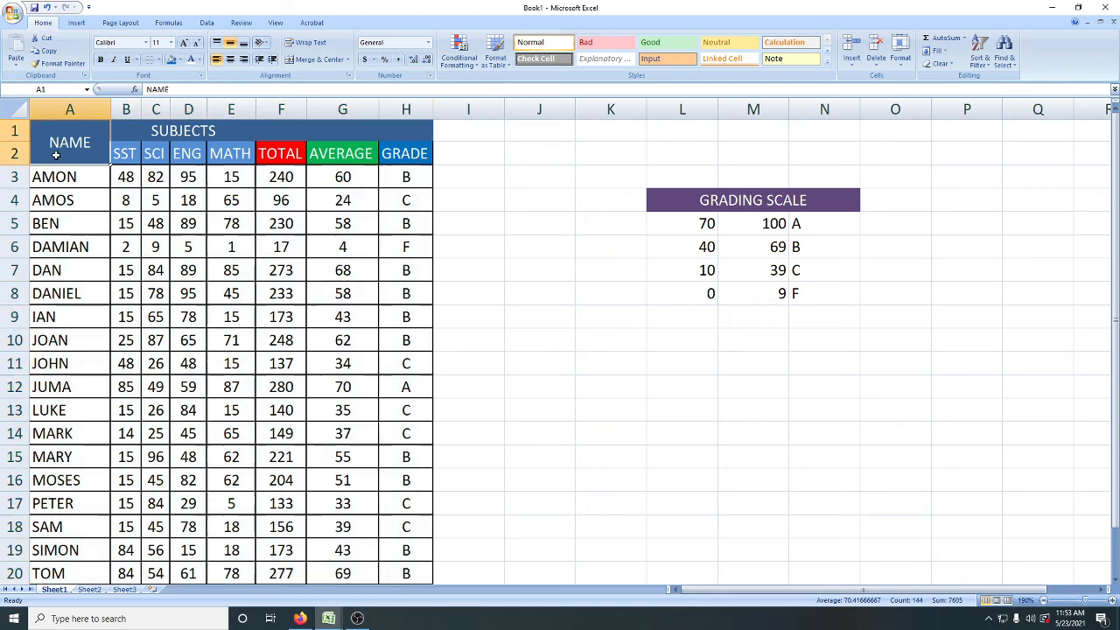
pyautogui.moveTo(55, 155); pyautogui.dragTo(500, 225)
pyautogui.click(499, 225)
pyautogui.click(405, 156)
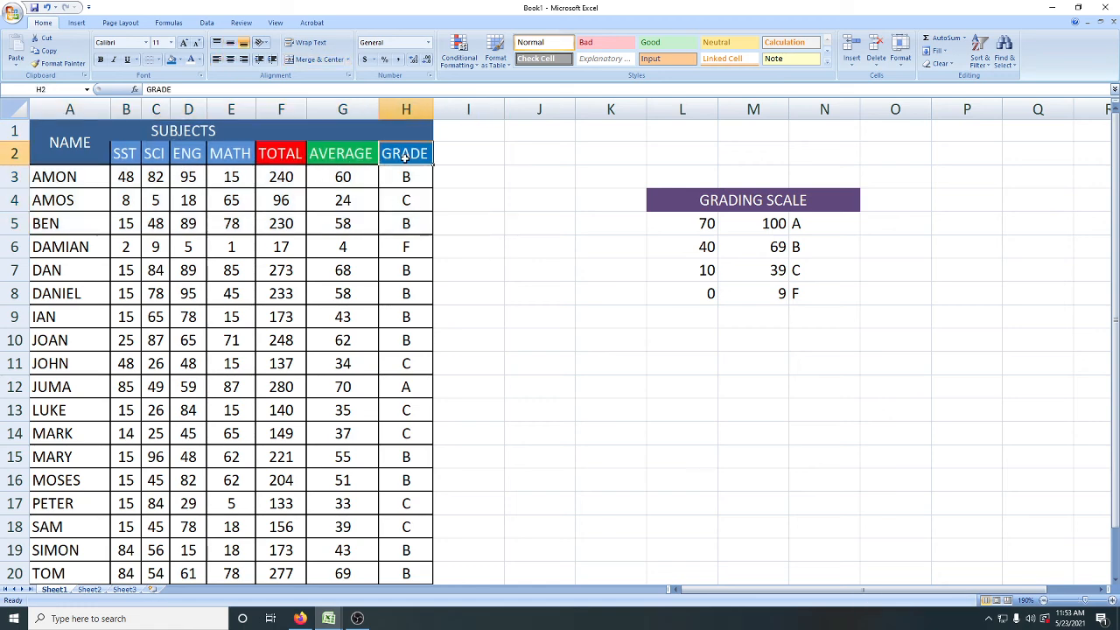
pyautogui.moveTo(404, 157); pyautogui.dragTo(104, 341)
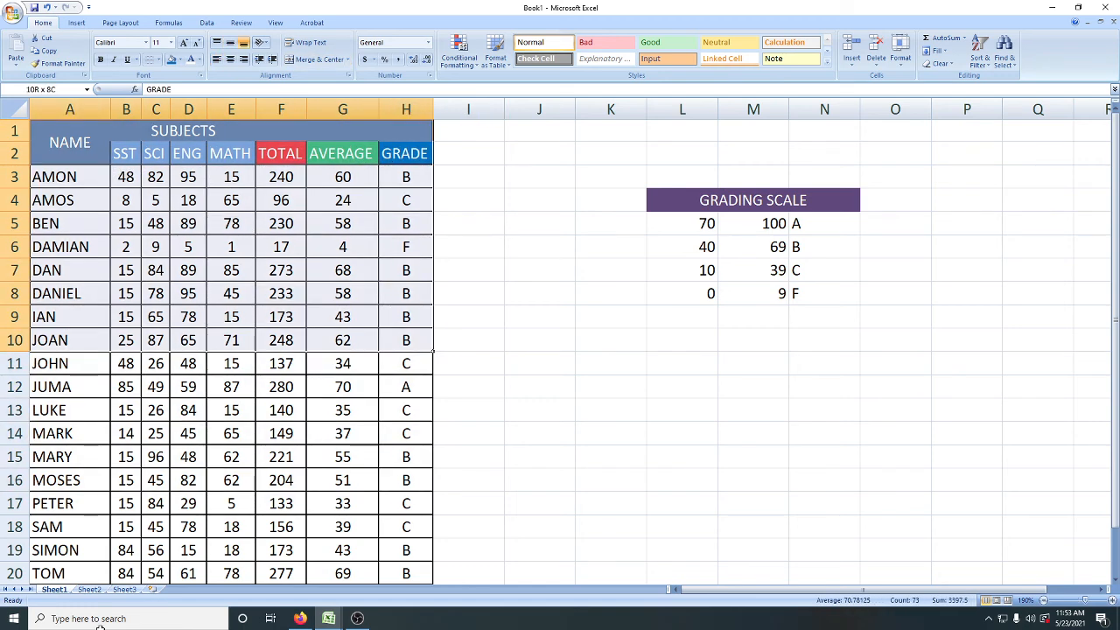
pyautogui.moveTo(101, 628); pyautogui.dragTo(124, 529)
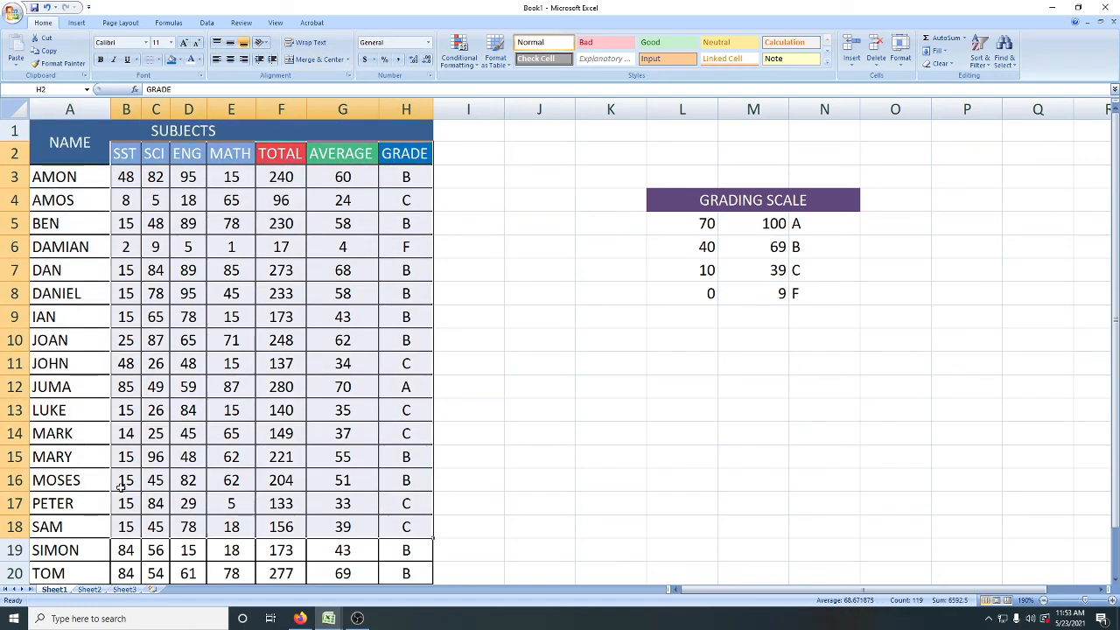
pyautogui.click(88, 148)
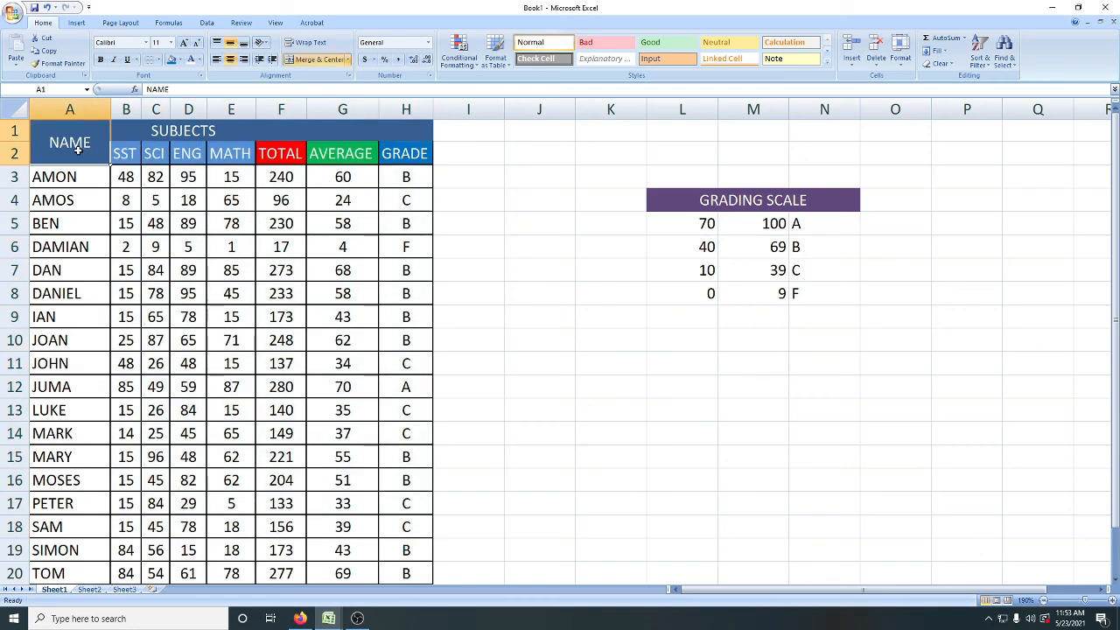
pyautogui.click(346, 61)
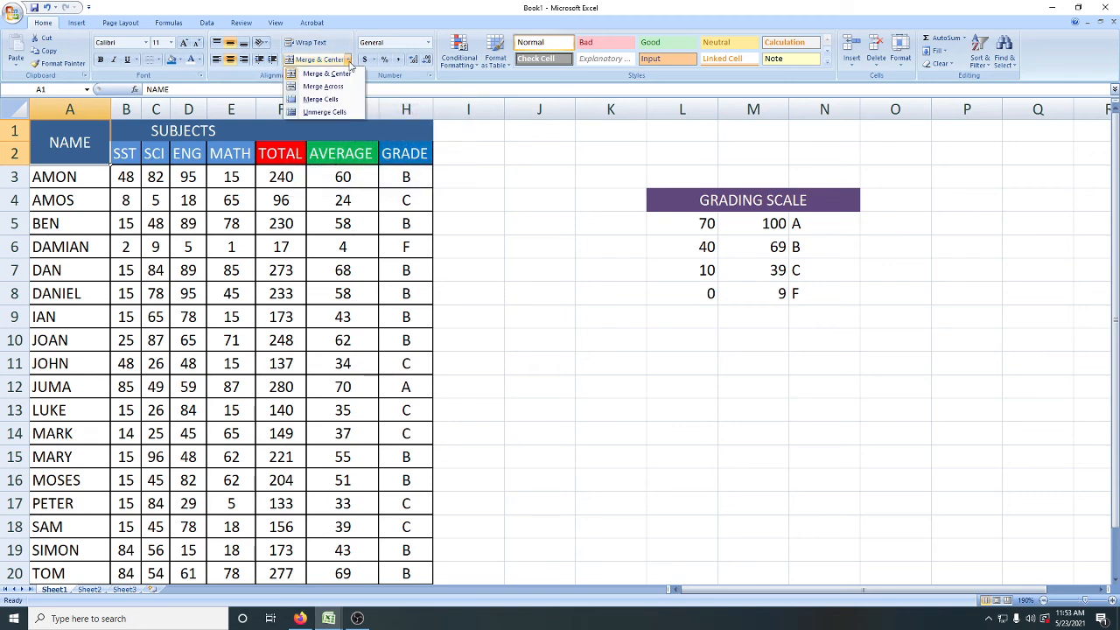
pyautogui.click(368, 6)
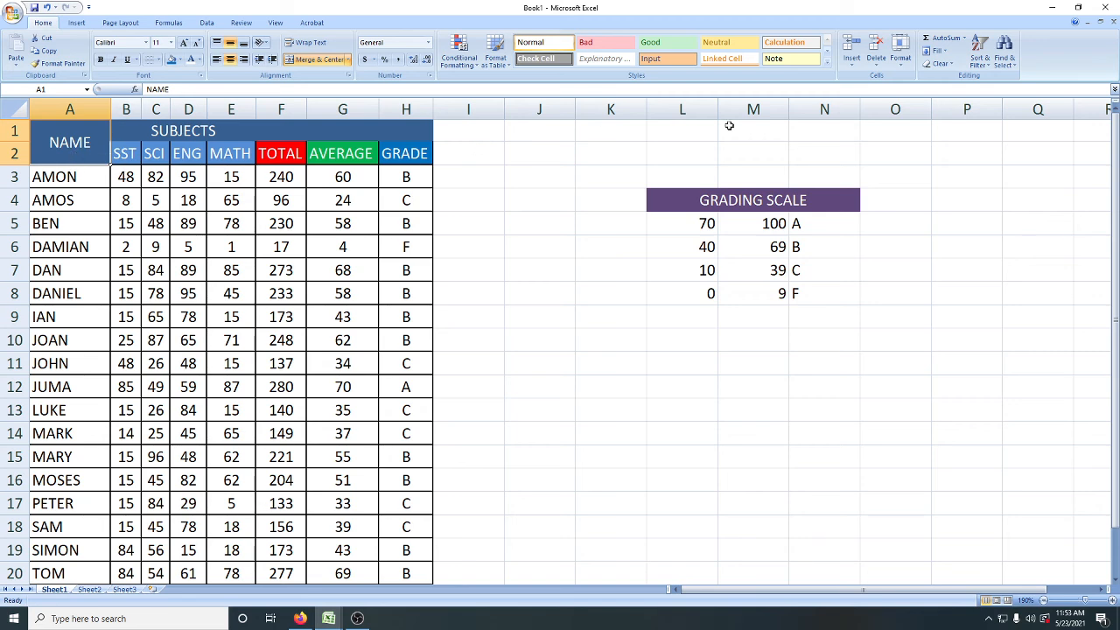
pyautogui.click(901, 68)
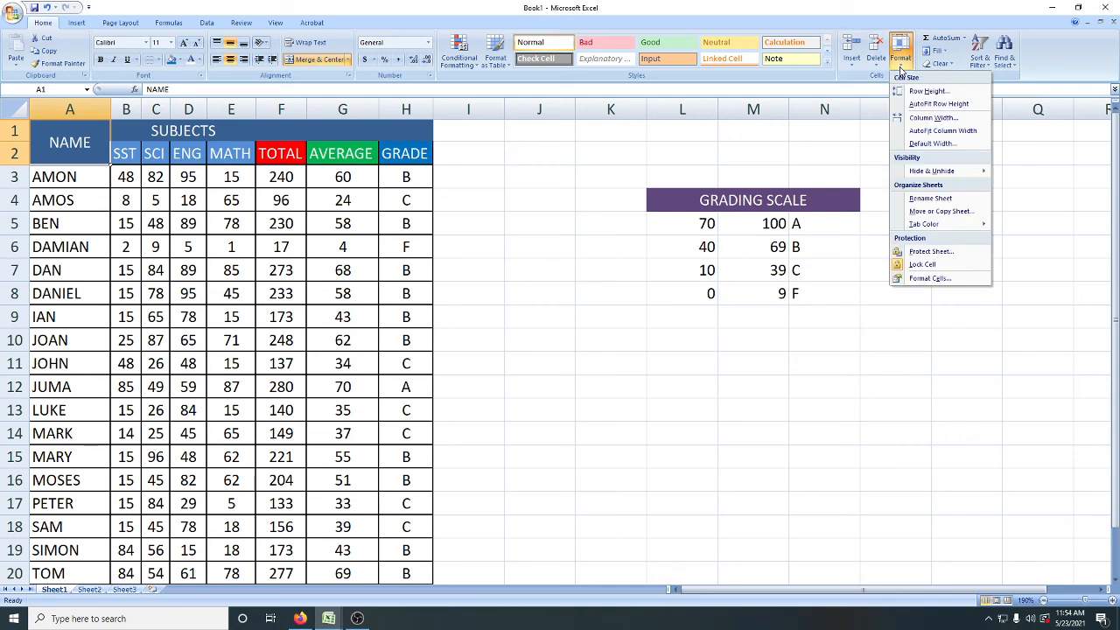
pyautogui.click(877, 66)
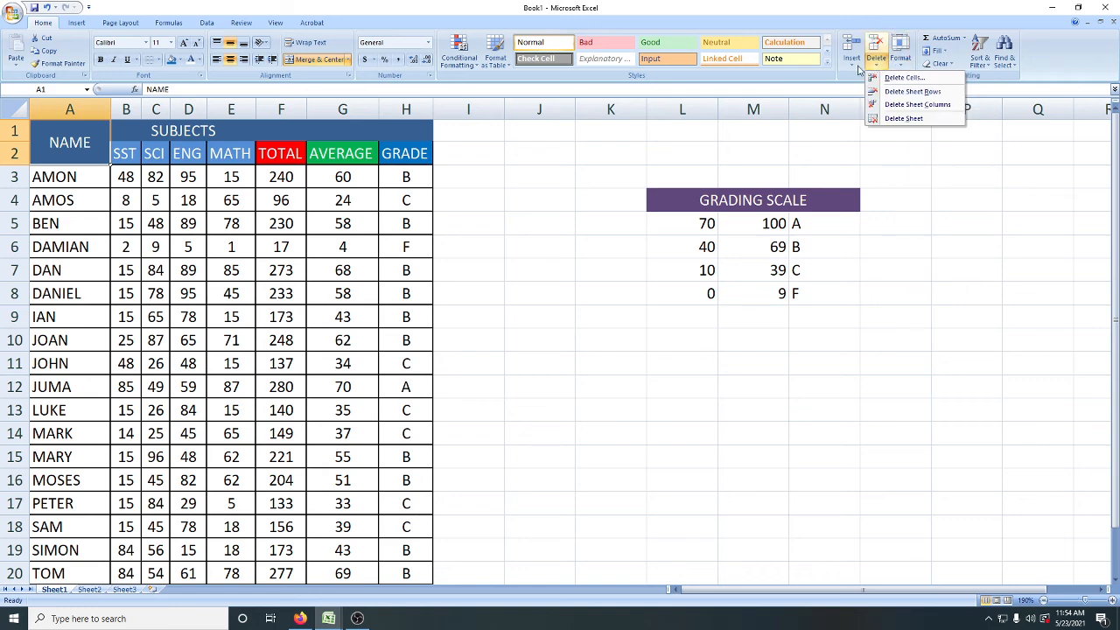
pyautogui.click(855, 68)
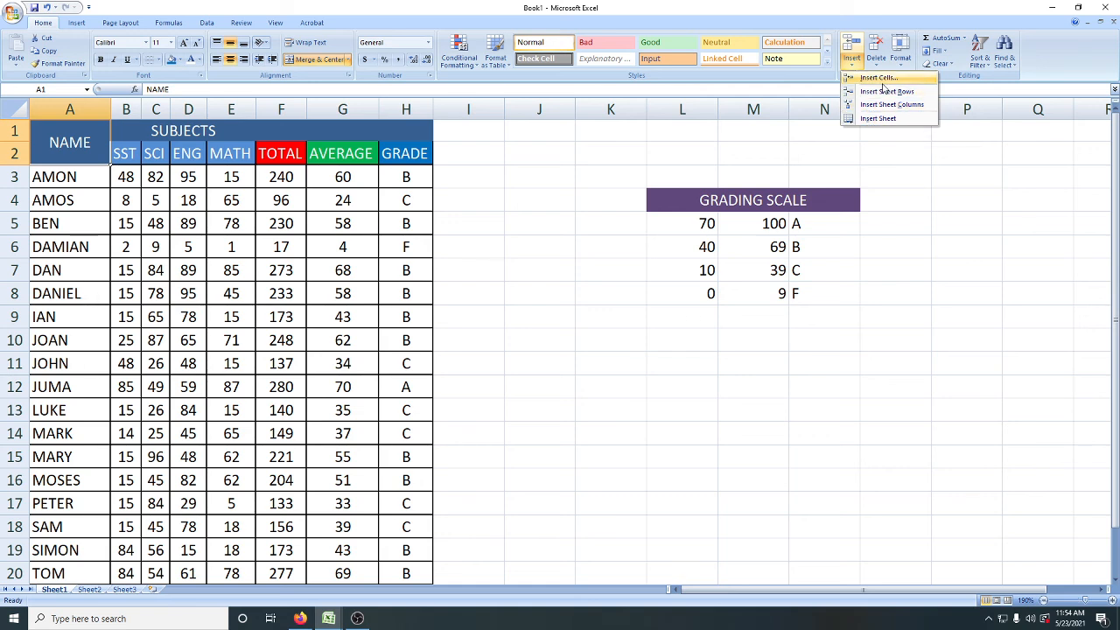
pyautogui.click(879, 65)
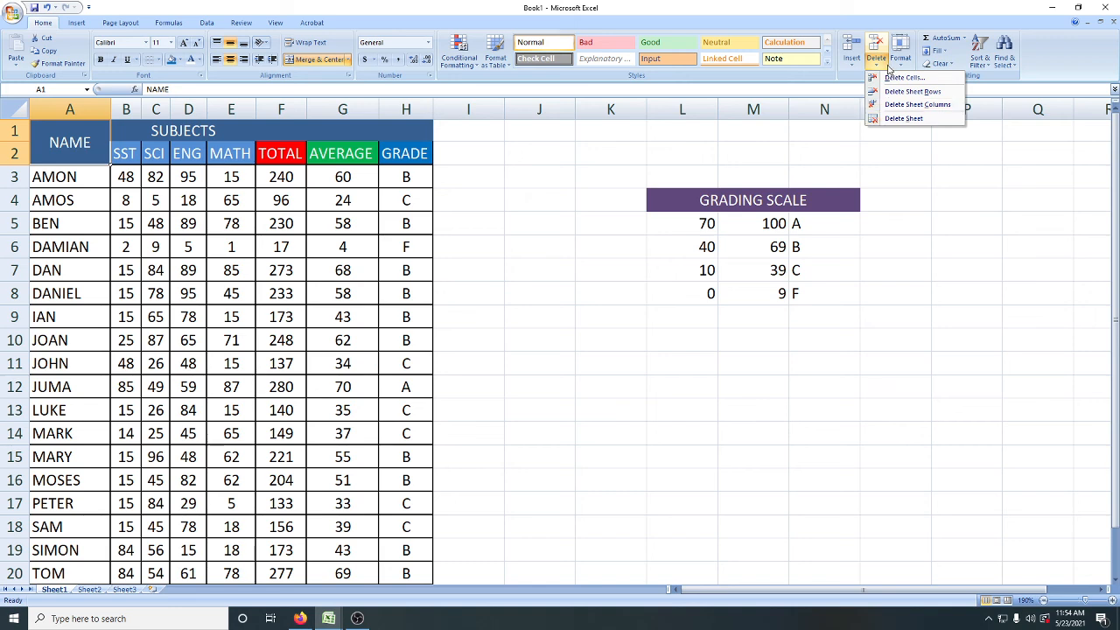
pyautogui.click(902, 66)
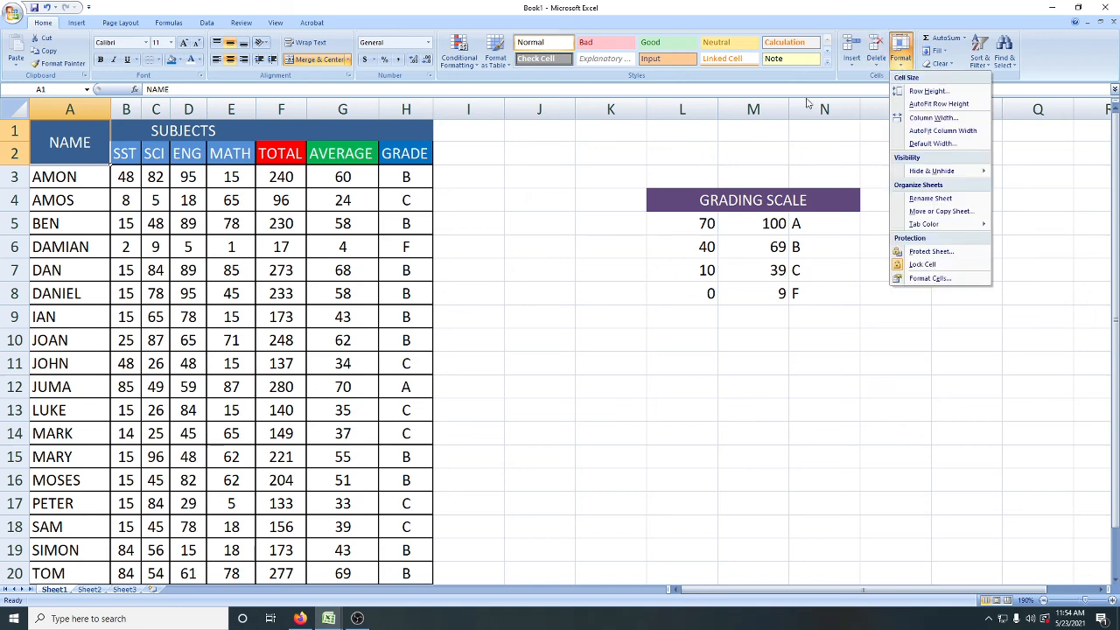
# Step: Split the merged NAME header A1:A2 by turning off Merge cells in its cell format
pyautogui.click(57, 151)
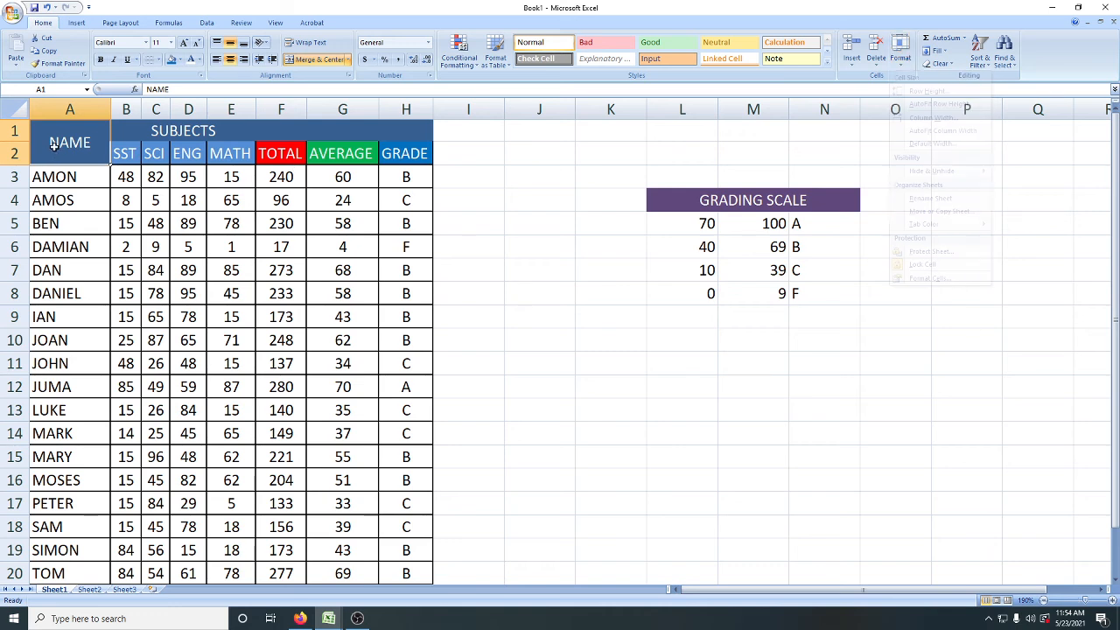
pyautogui.rightClick(62, 146)
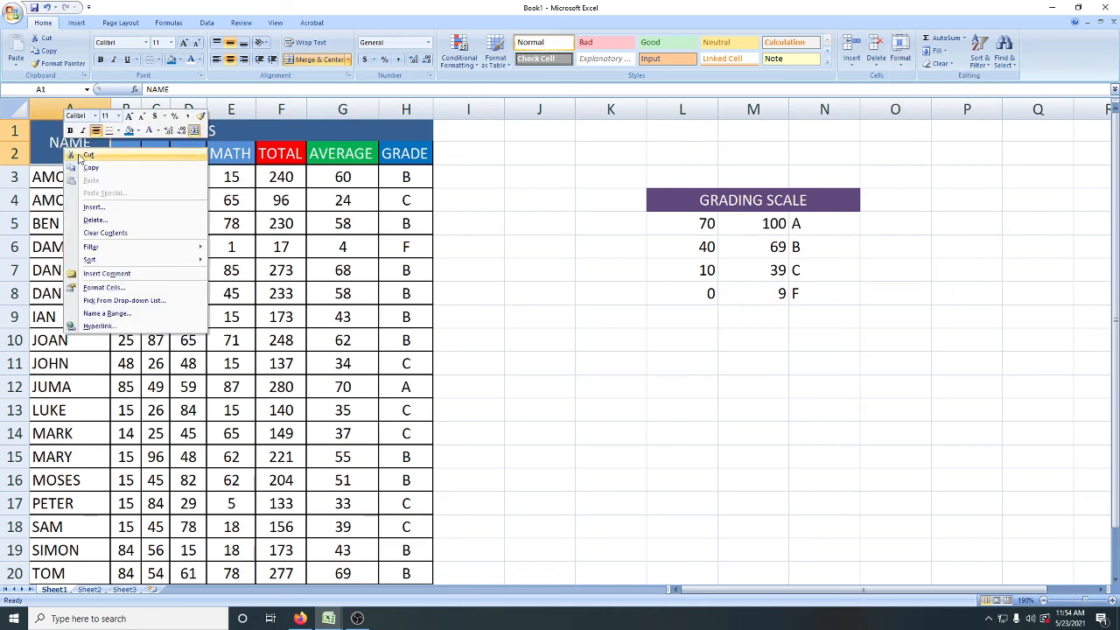
pyautogui.moveTo(132, 249)
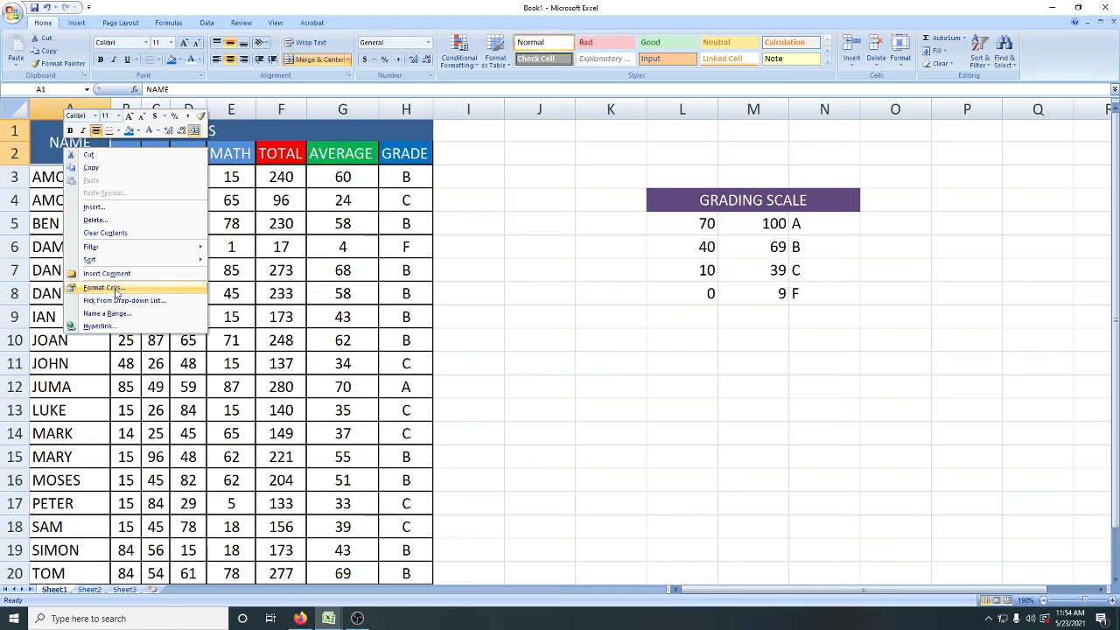
pyautogui.click(117, 289)
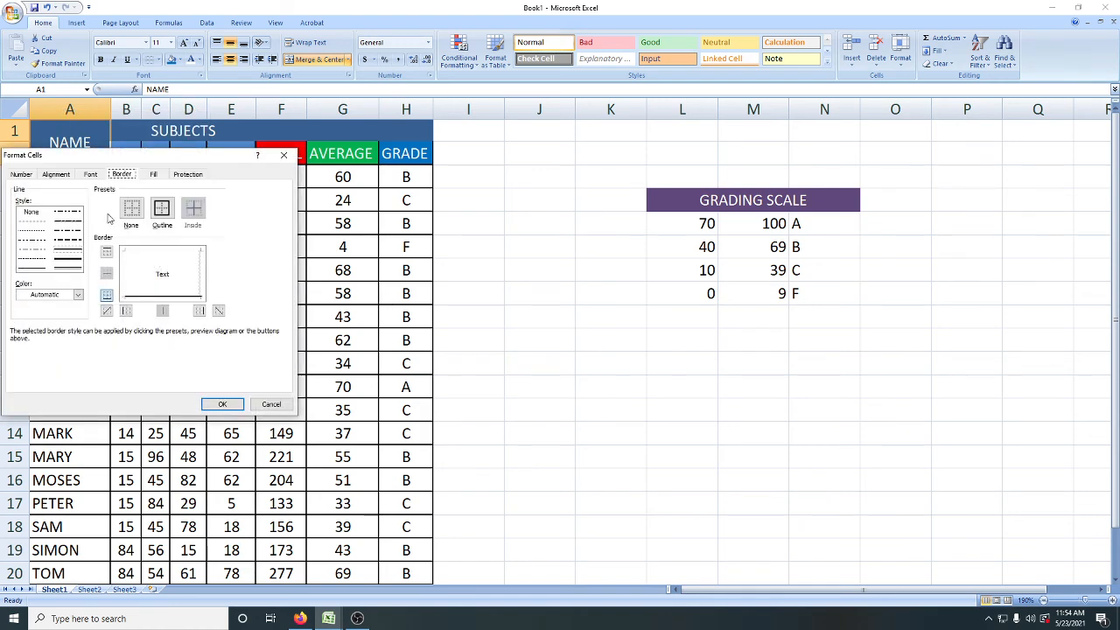
pyautogui.click(56, 175)
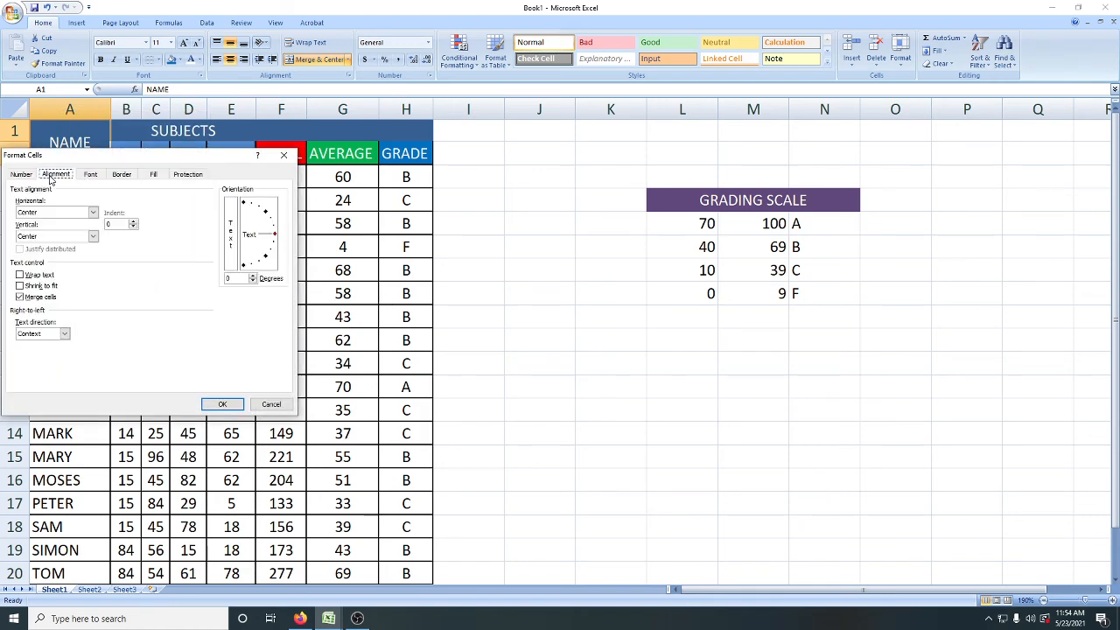
pyautogui.click(19, 298)
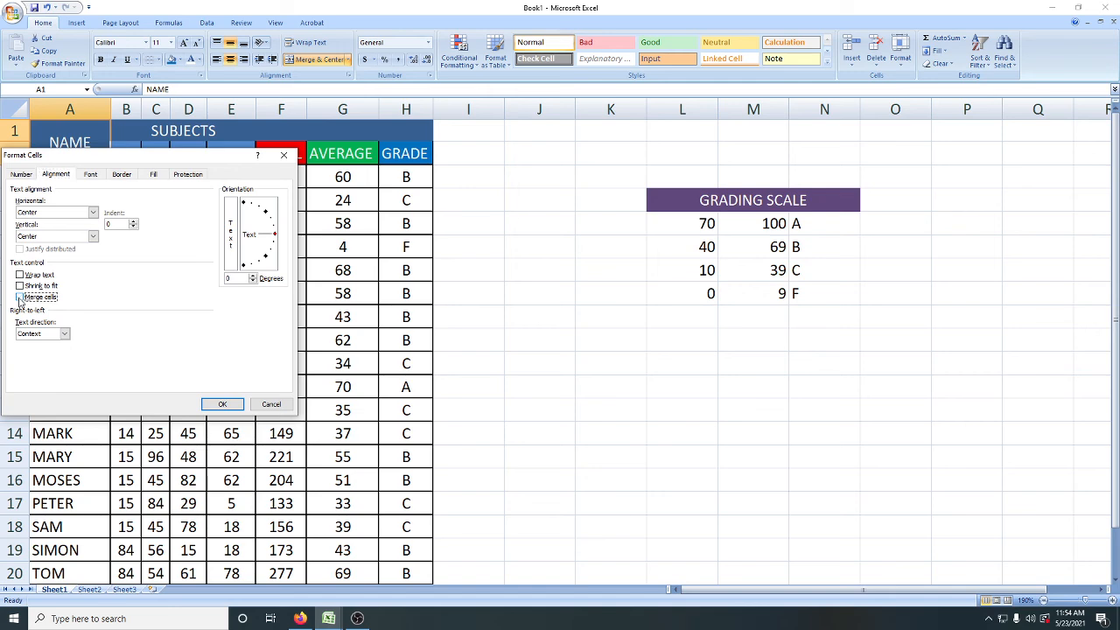
pyautogui.click(222, 405)
pyautogui.click(72, 175)
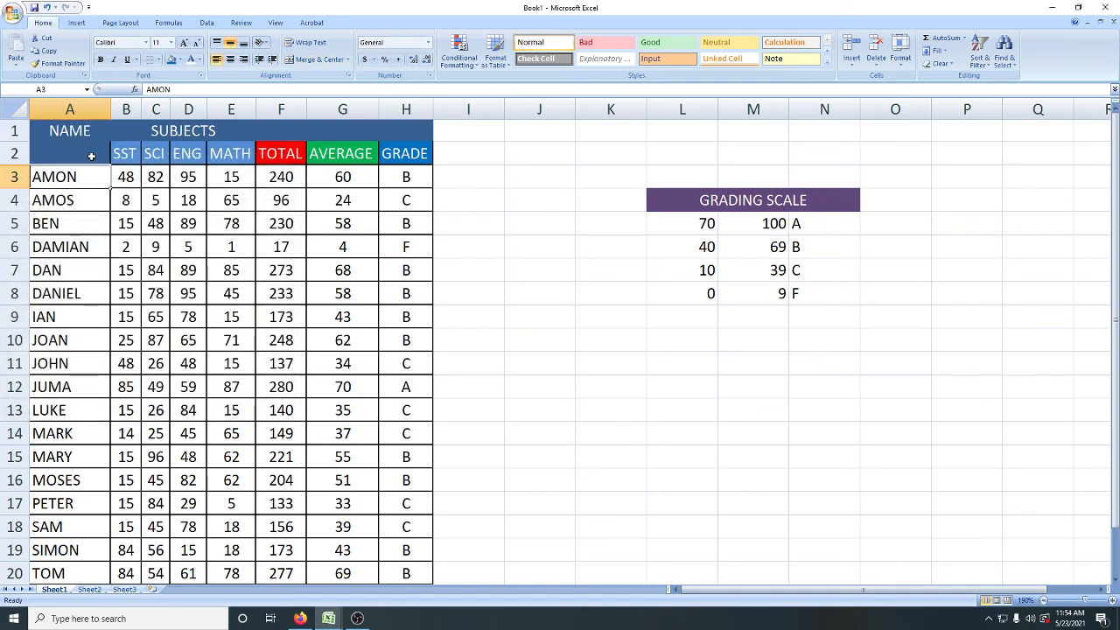
# Step: Move the NAME header from cell A1 down to A2, in line with the other column headers
pyautogui.click(91, 156)
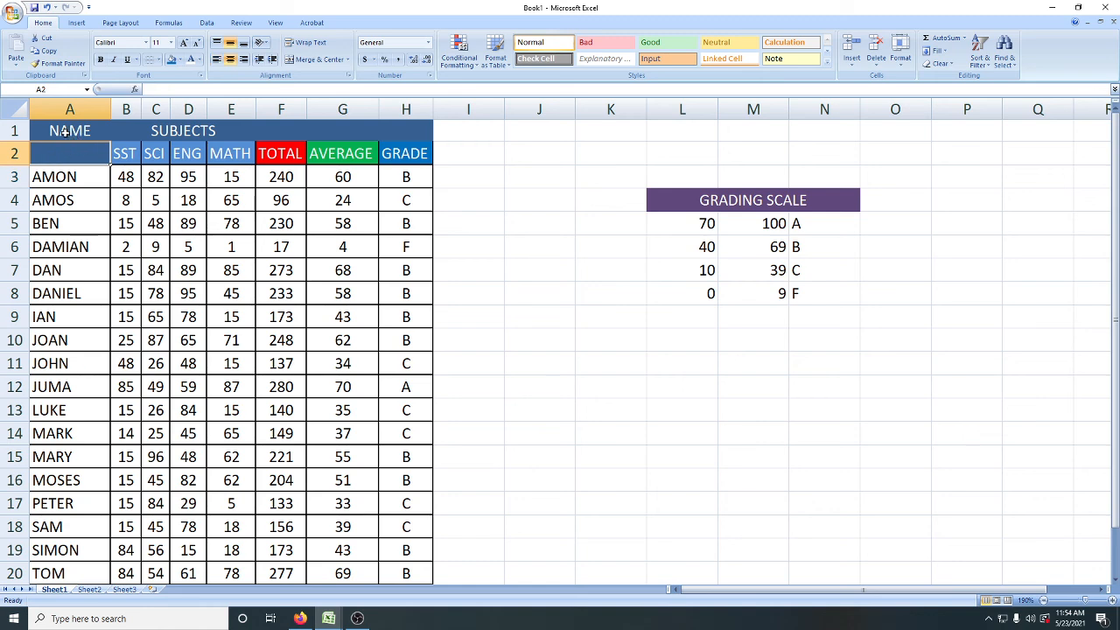
pyautogui.click(65, 133)
pyautogui.moveTo(68, 155); pyautogui.dragTo(304, 166)
pyautogui.click(48, 154)
pyautogui.click(63, 135)
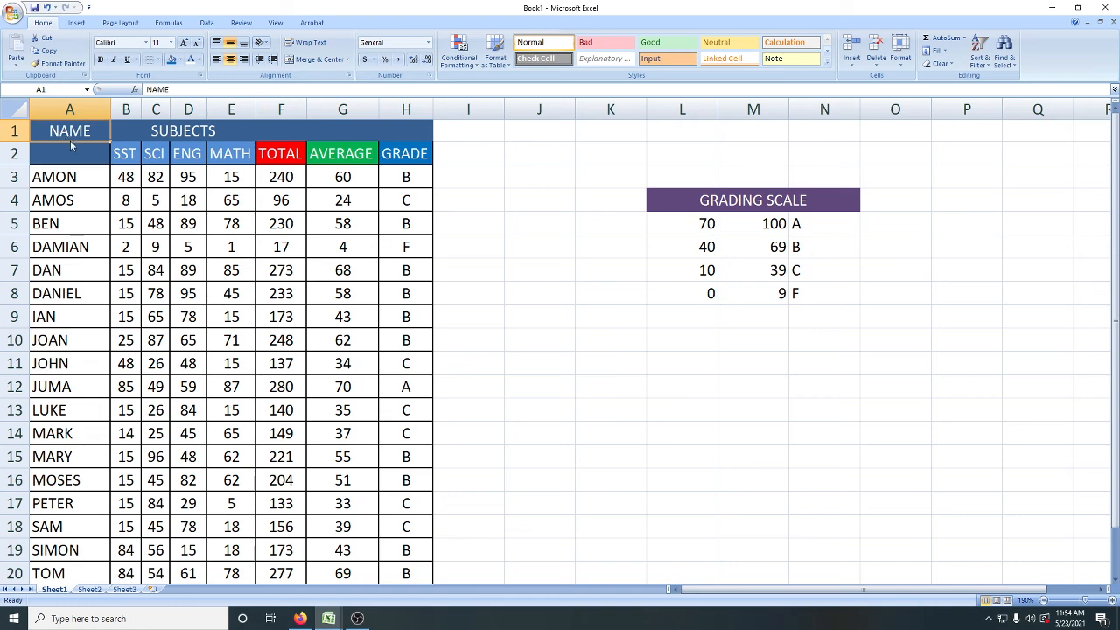
pyautogui.moveTo(68, 138)
pyautogui.mouseDown()
pyautogui.moveTo(66, 153)
pyautogui.moveTo(79, 137)
pyautogui.moveTo(81, 175)
pyautogui.moveTo(74, 153)
pyautogui.mouseUp()
pyautogui.click(96, 176)
pyautogui.click(85, 141)
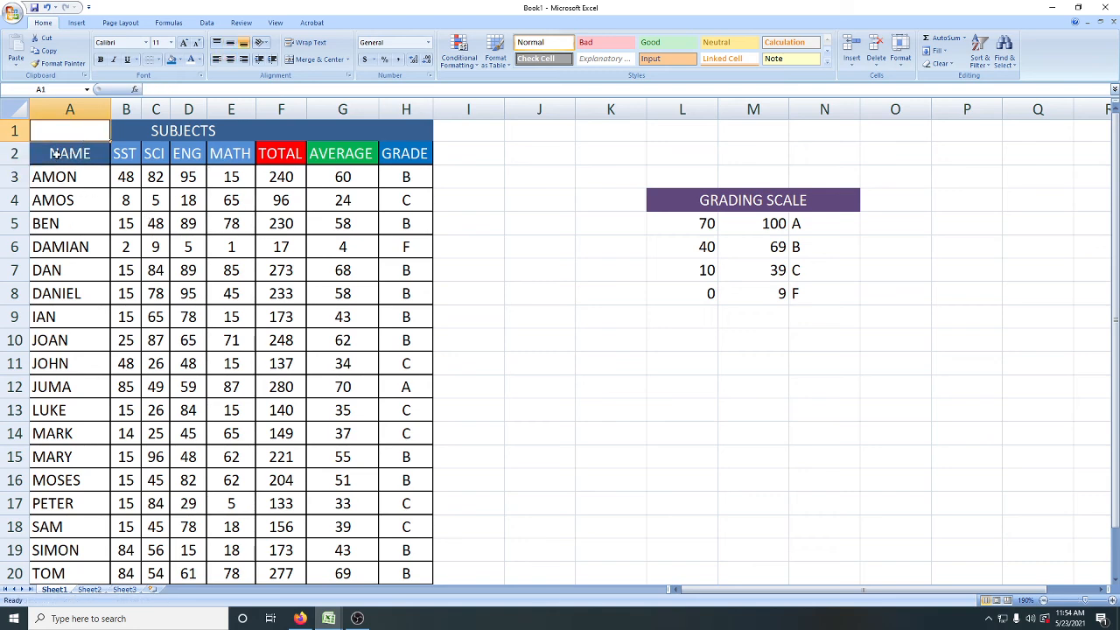
# Step: Select the table from the header row to the last record (A2:H20) and turn on filtering for its columns
pyautogui.moveTo(59, 158); pyautogui.dragTo(412, 511)
pyautogui.scroll(1, 224, 271)
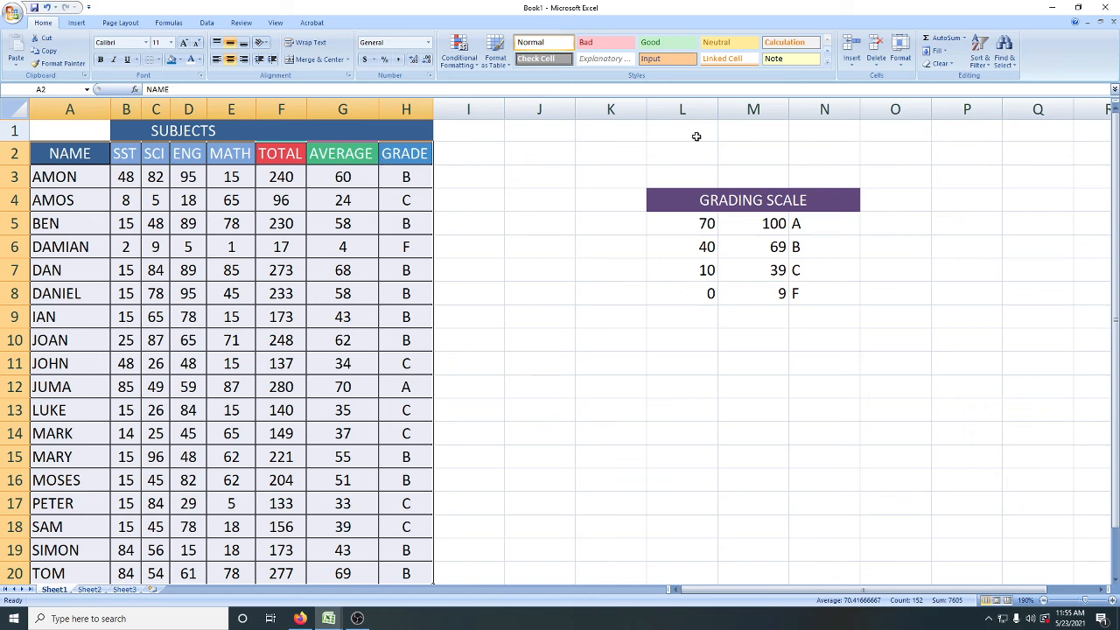
pyautogui.click(985, 68)
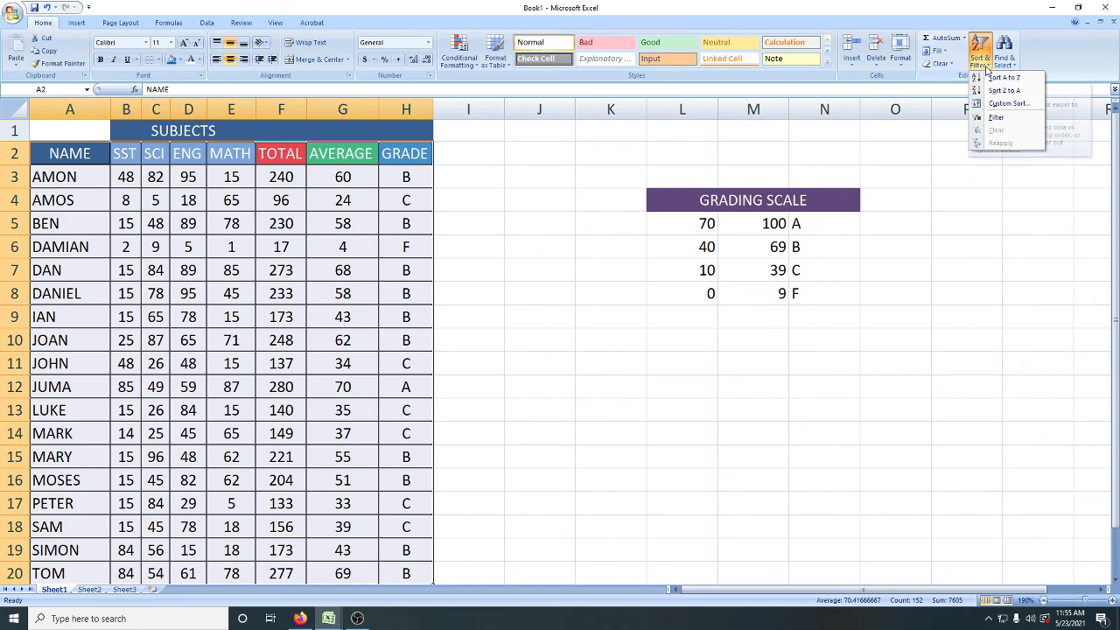
pyautogui.click(993, 119)
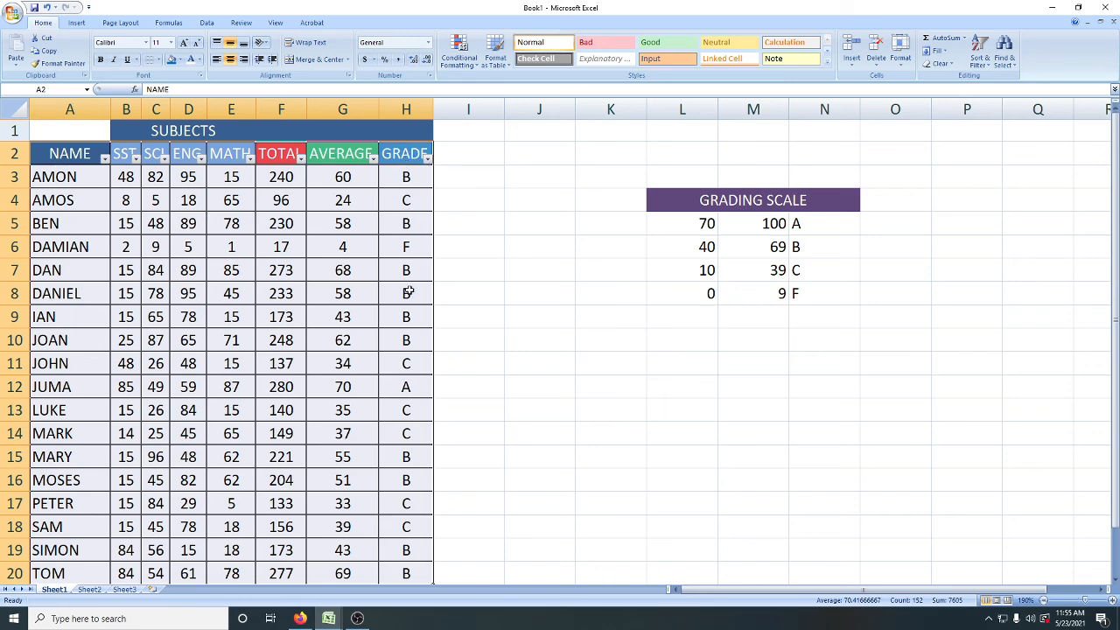
# Step: Filter the GRADE column to show only the students with grade A
pyautogui.click(428, 159)
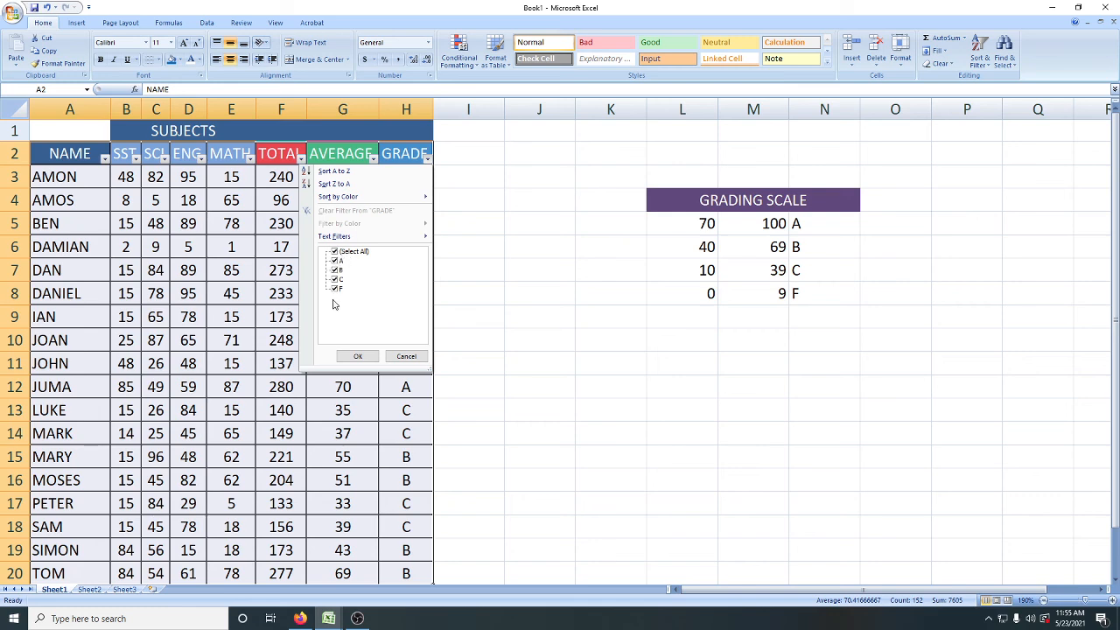
pyautogui.click(335, 252)
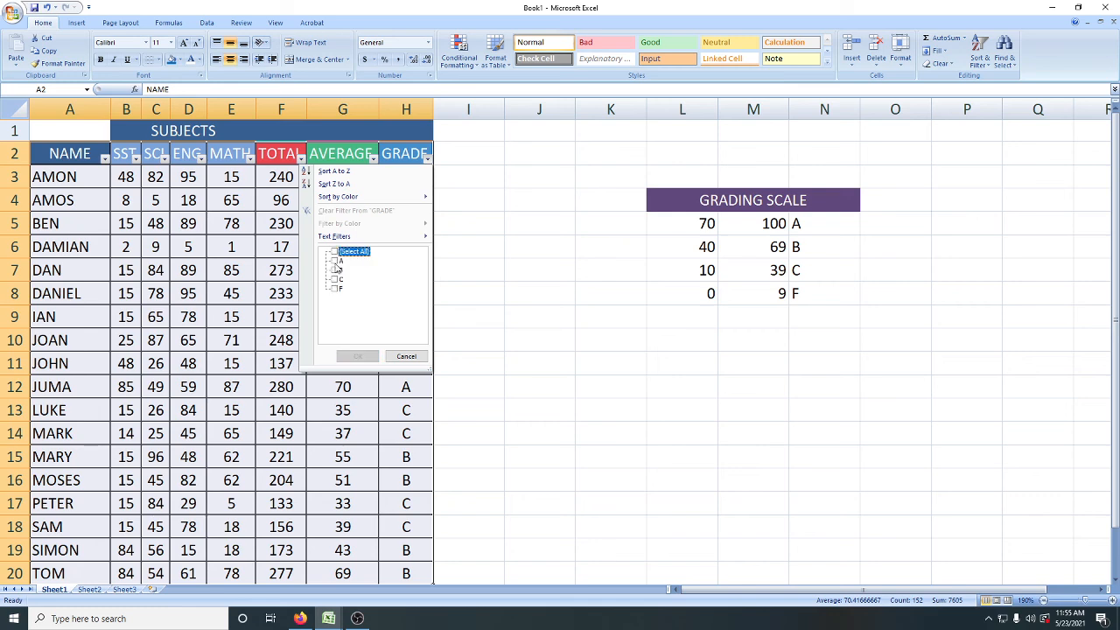
pyautogui.click(336, 260)
pyautogui.click(334, 252)
pyautogui.click(334, 252)
pyautogui.click(335, 261)
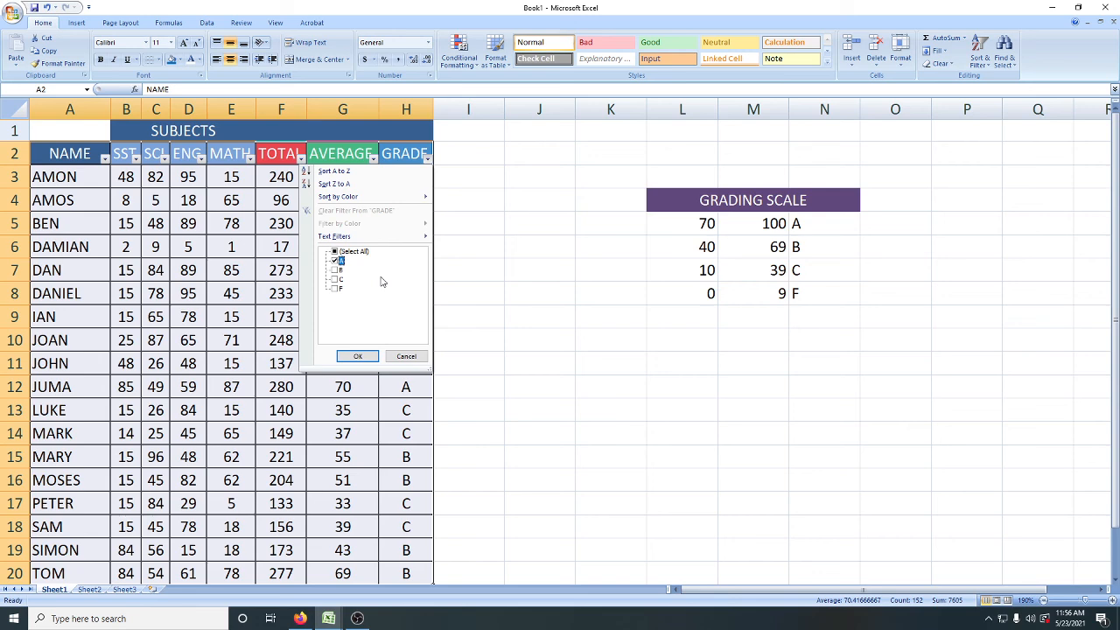
pyautogui.click(358, 356)
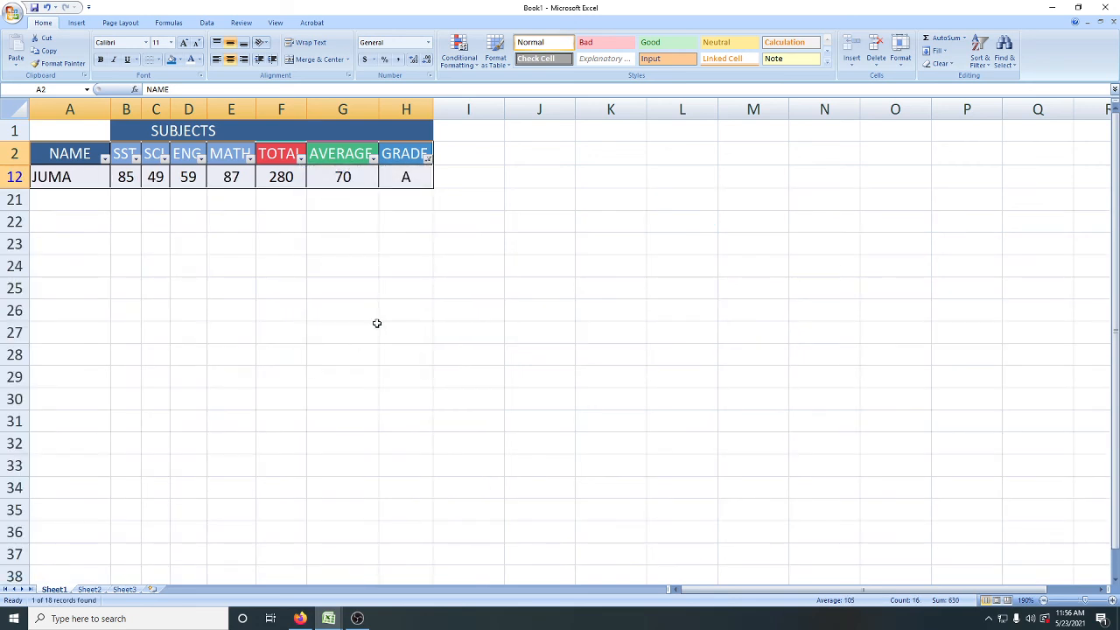
# Step: Clear the grade A filter and filter the GRADE column to show only the students with grade F
pyautogui.click(427, 159)
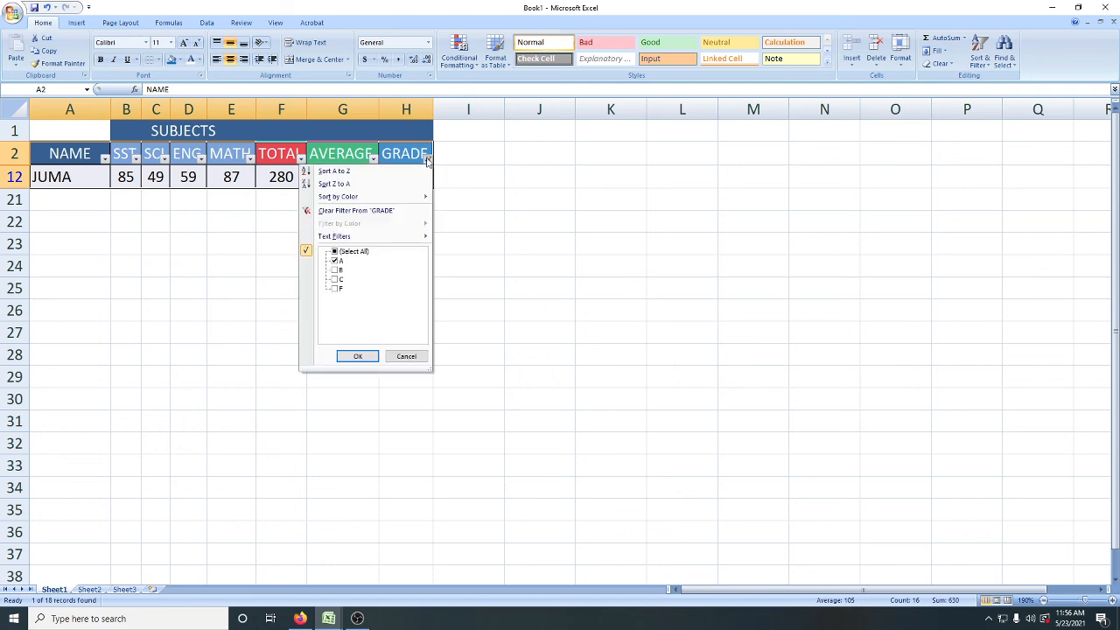
pyautogui.click(361, 213)
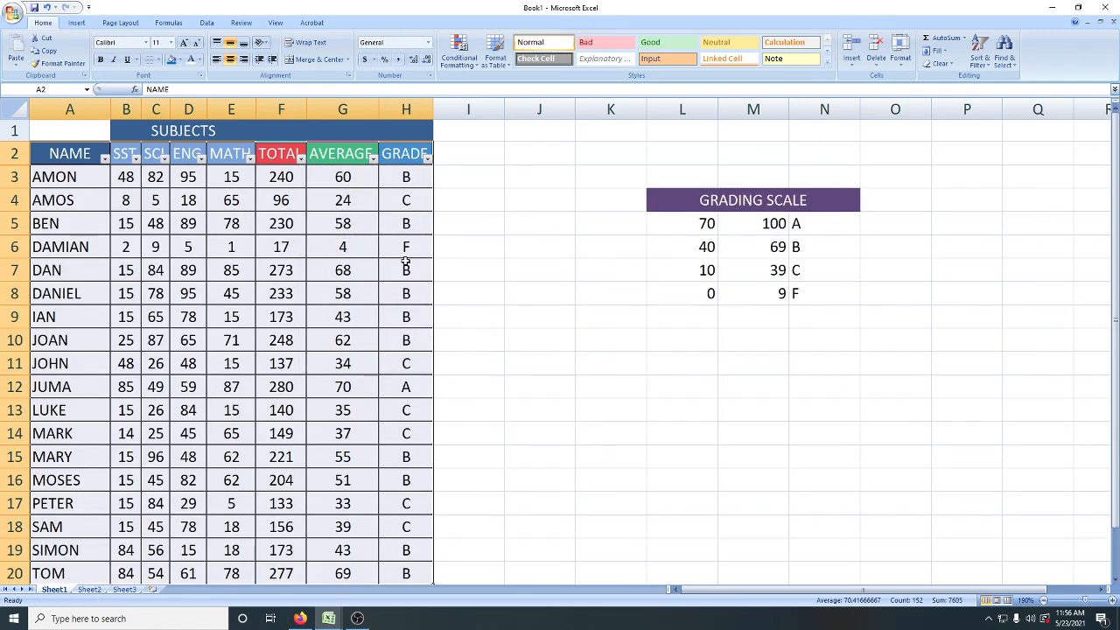
pyautogui.click(428, 157)
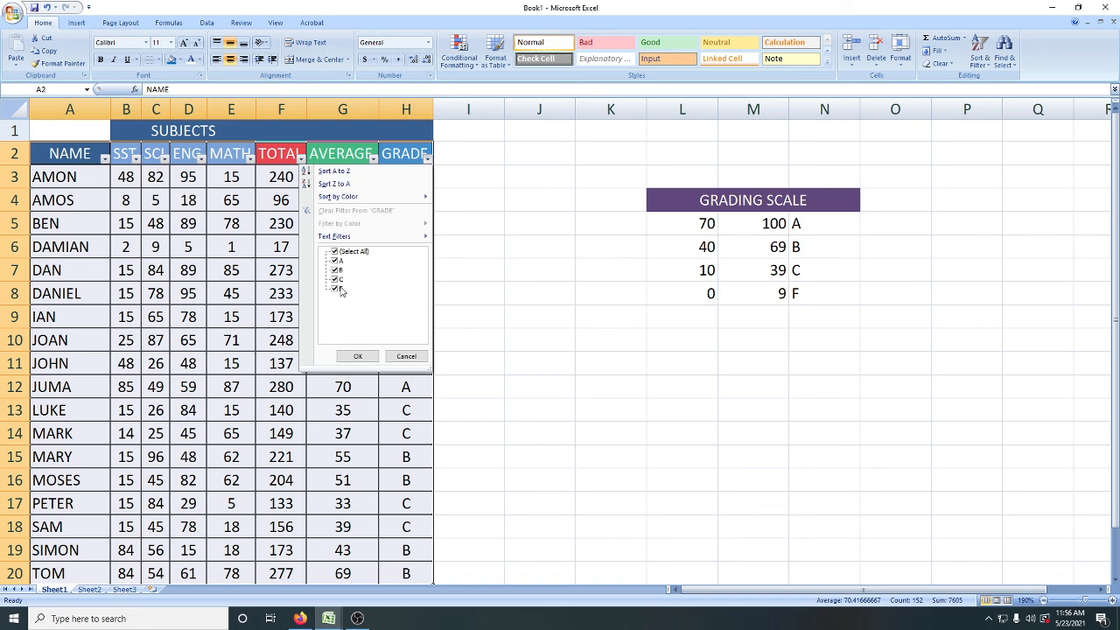
pyautogui.click(334, 251)
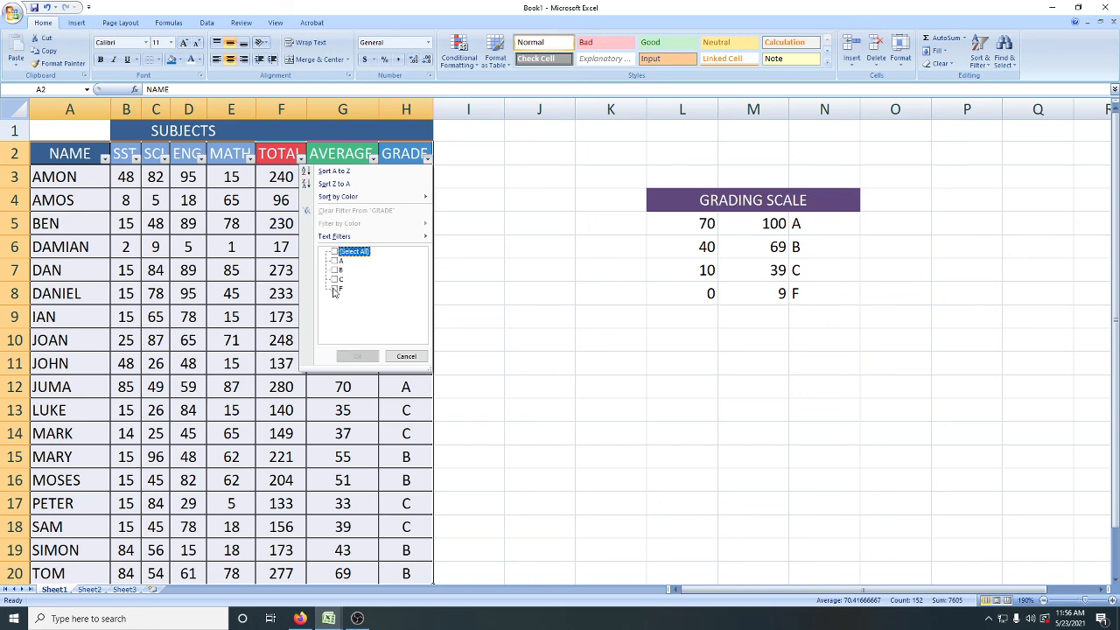
pyautogui.click(334, 290)
pyautogui.click(355, 355)
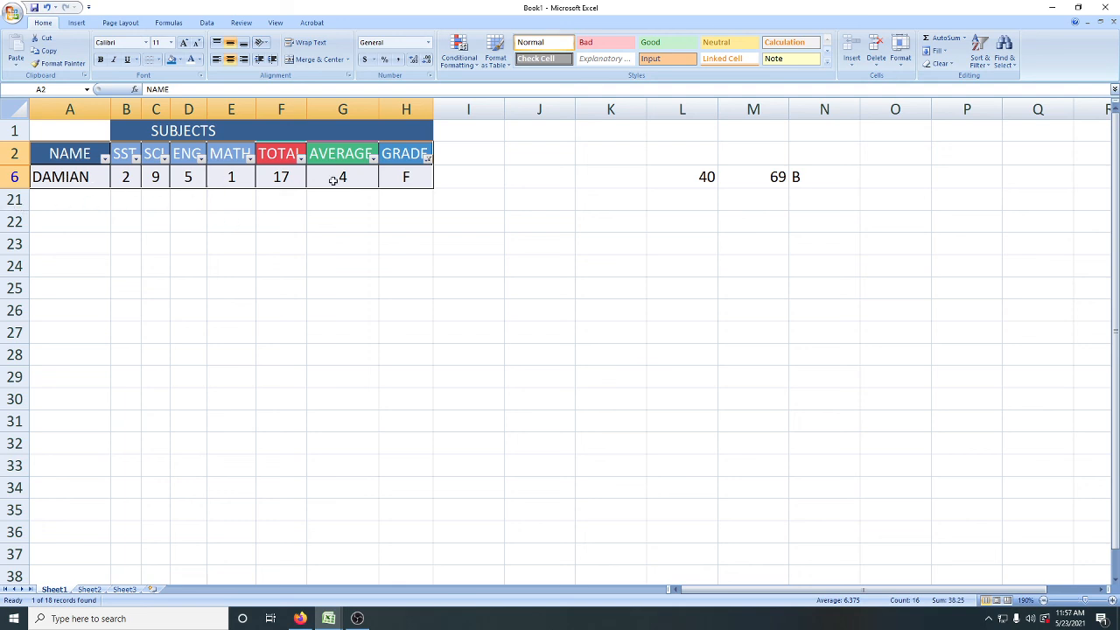
# Step: Replace the grade F filter with one on the GRADE column that shows only the students with grade C
pyautogui.click(426, 157)
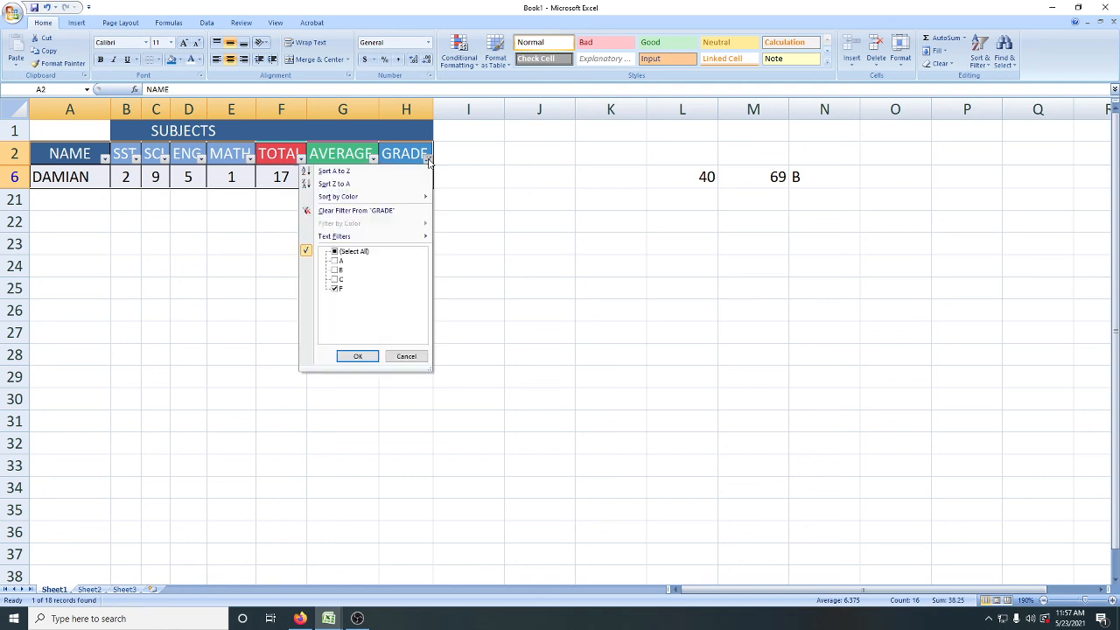
pyautogui.click(335, 288)
pyautogui.click(350, 211)
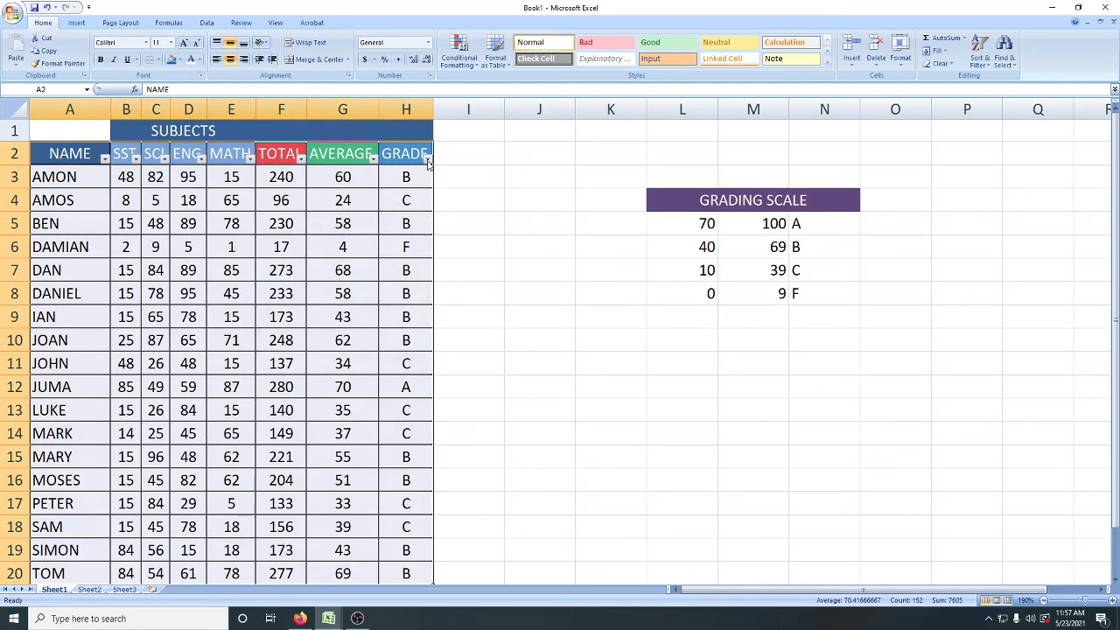
pyautogui.click(426, 159)
pyautogui.click(335, 252)
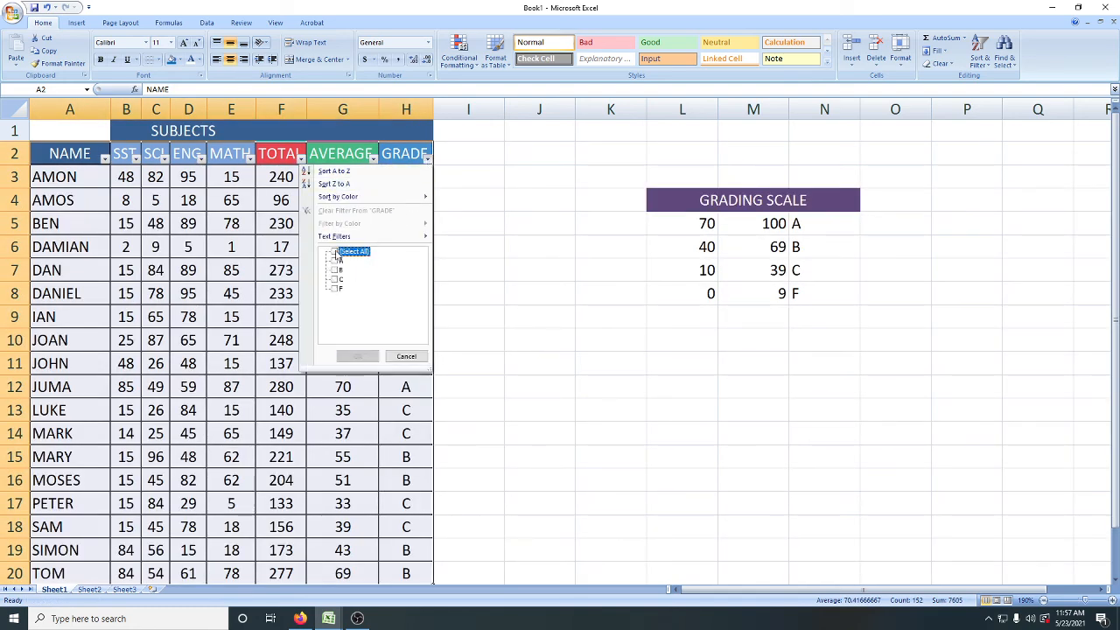
pyautogui.click(336, 279)
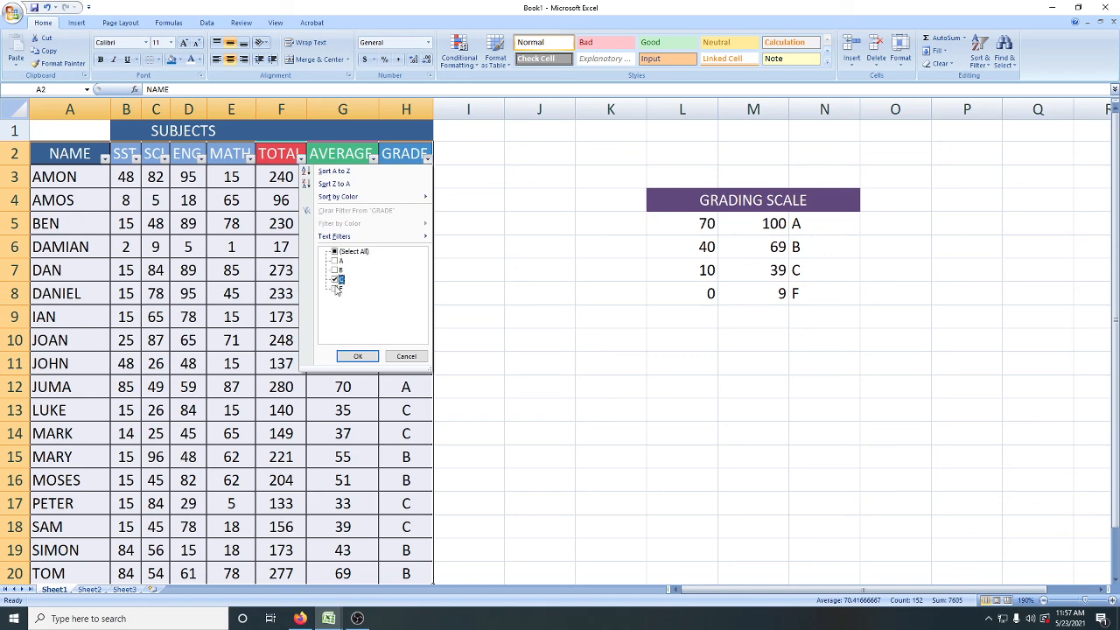
pyautogui.click(359, 357)
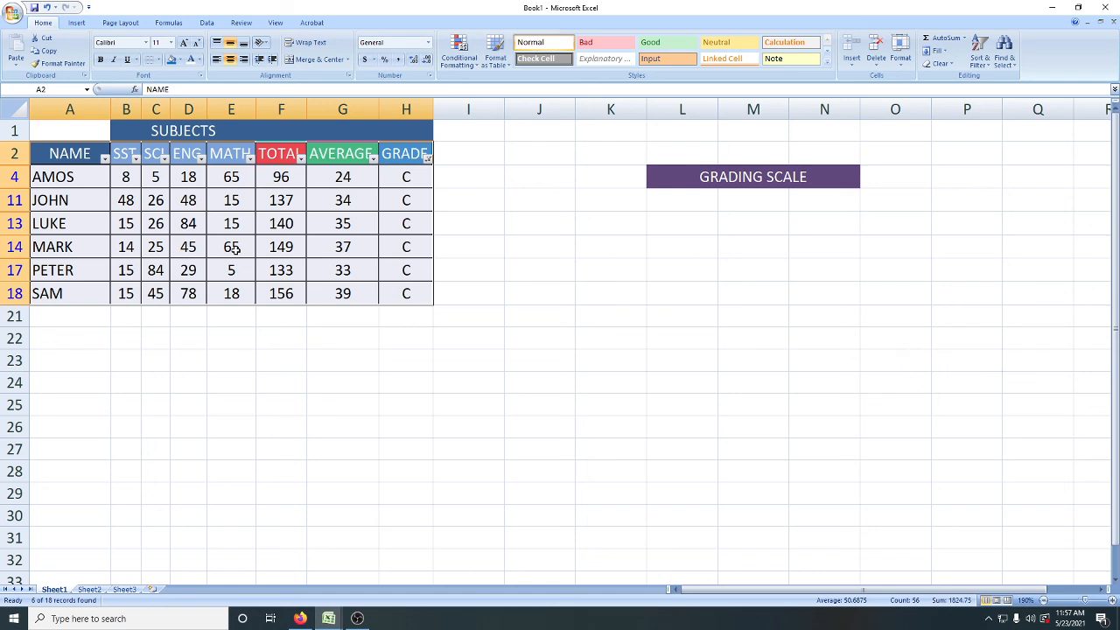
# Step: Add a number filter on the MATH column to show only the records with marks less than 50
pyautogui.click(251, 158)
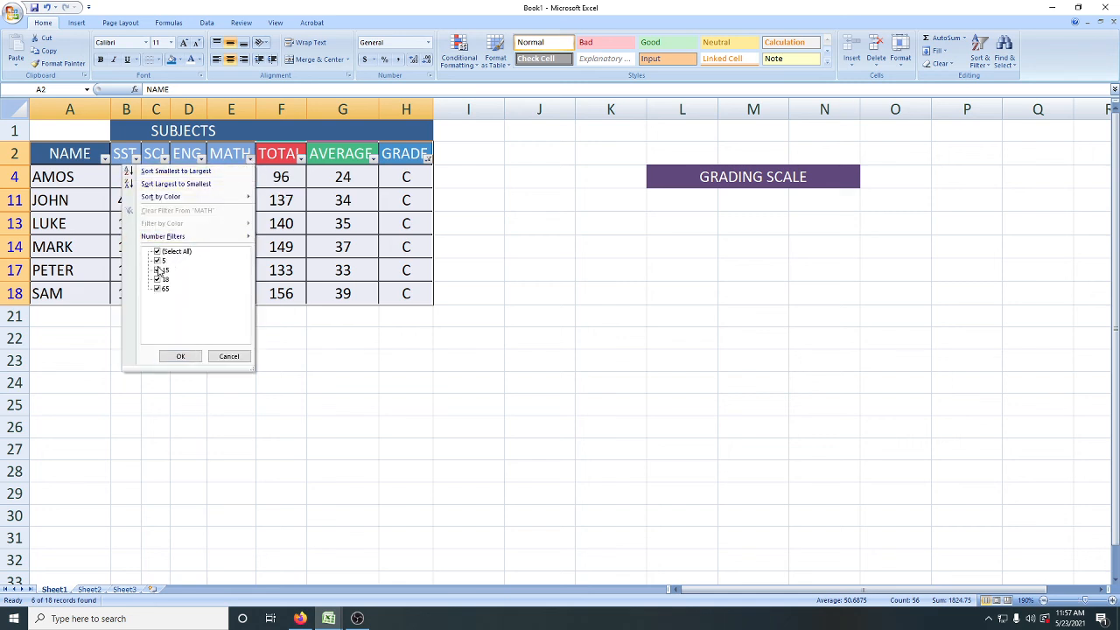
pyautogui.click(158, 252)
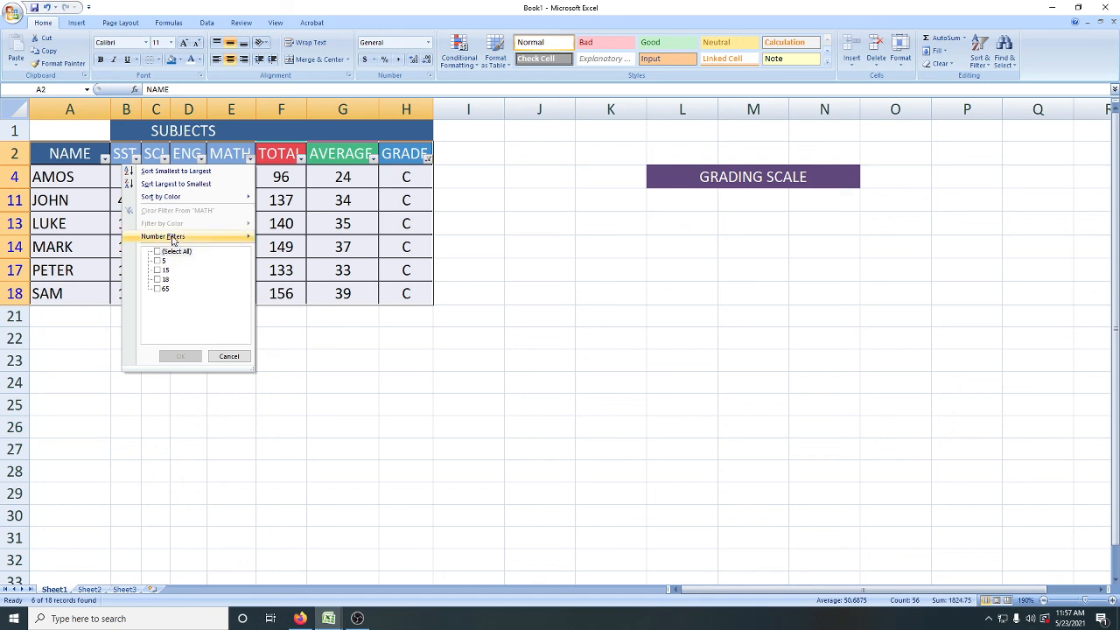
pyautogui.moveTo(172, 238)
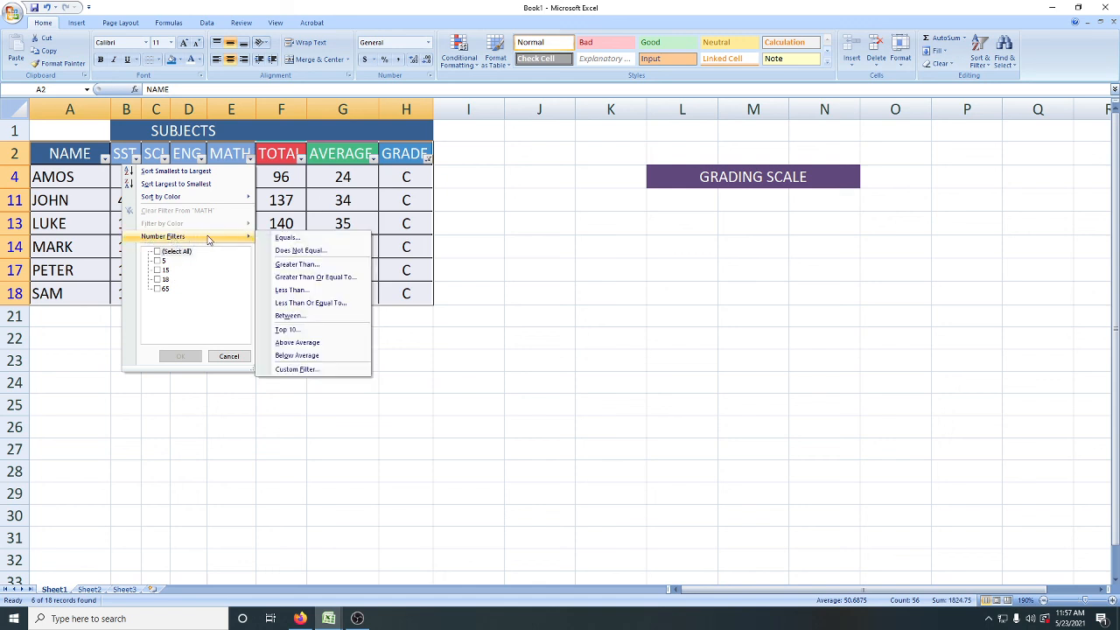
pyautogui.click(299, 292)
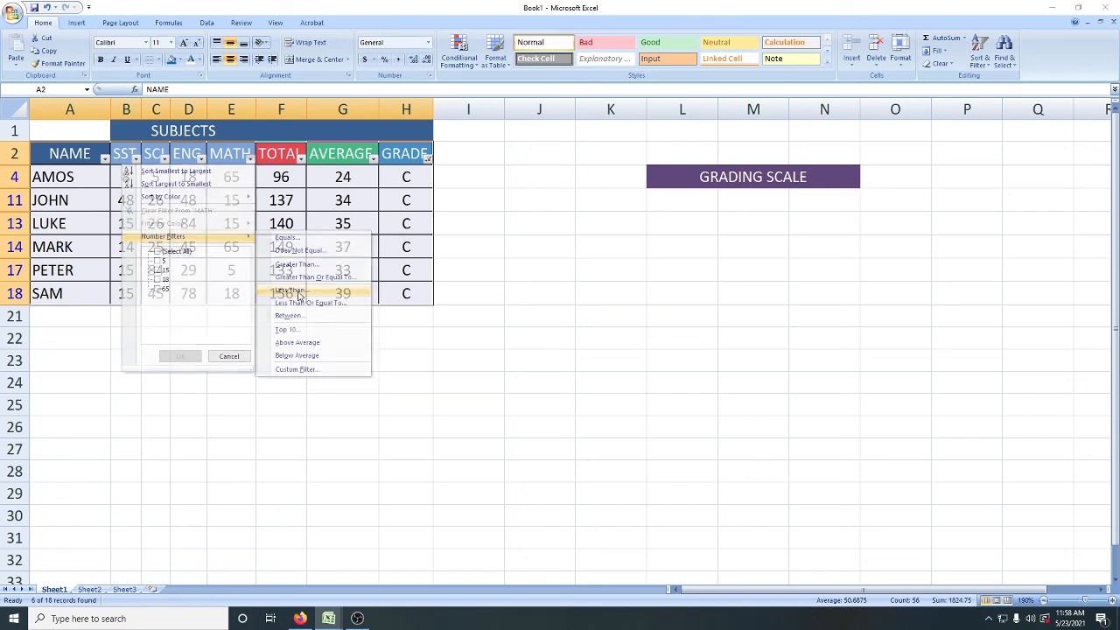
pyautogui.moveTo(688, 265); pyautogui.dragTo(253, 305)
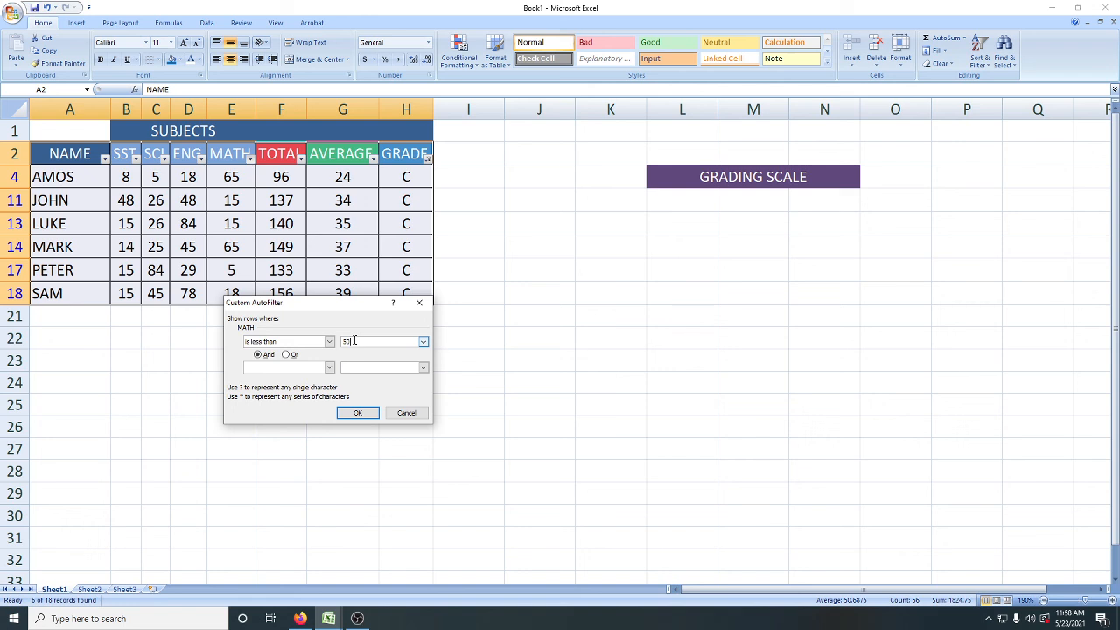
pyautogui.write('50')
pyautogui.click(358, 413)
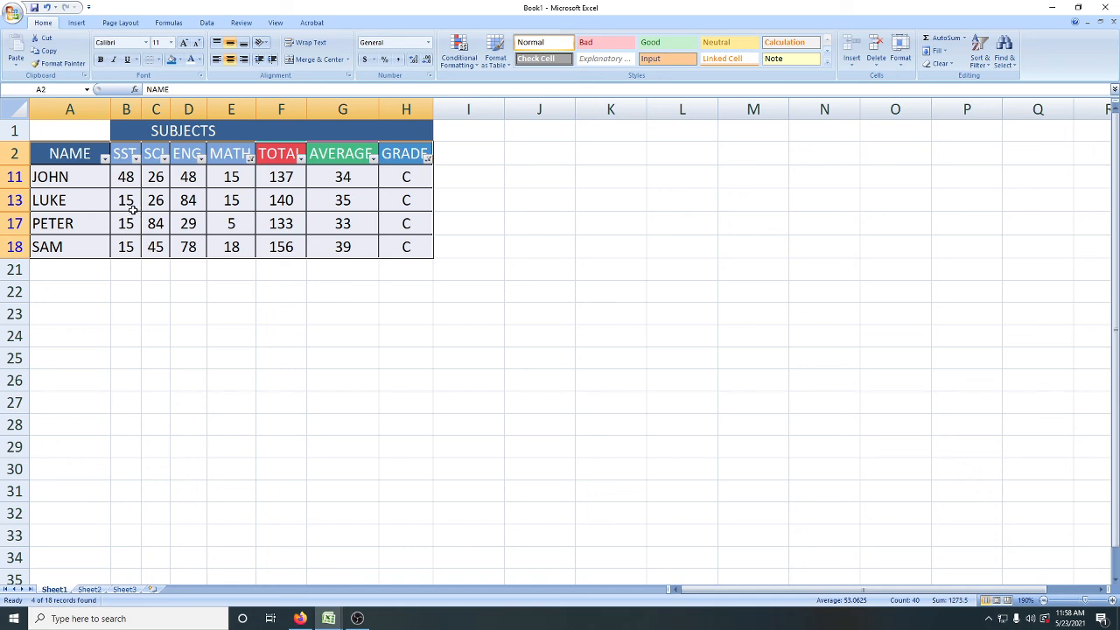
# Step: Add a number filter on the SST column to show only the records with marks less than 20
pyautogui.click(136, 158)
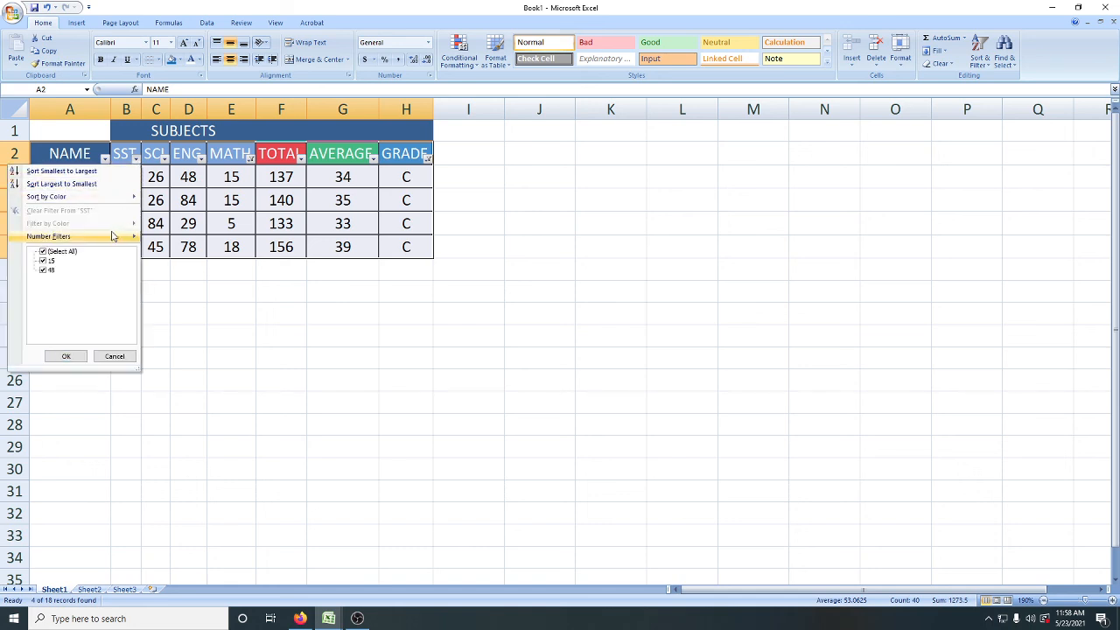
pyautogui.moveTo(84, 237)
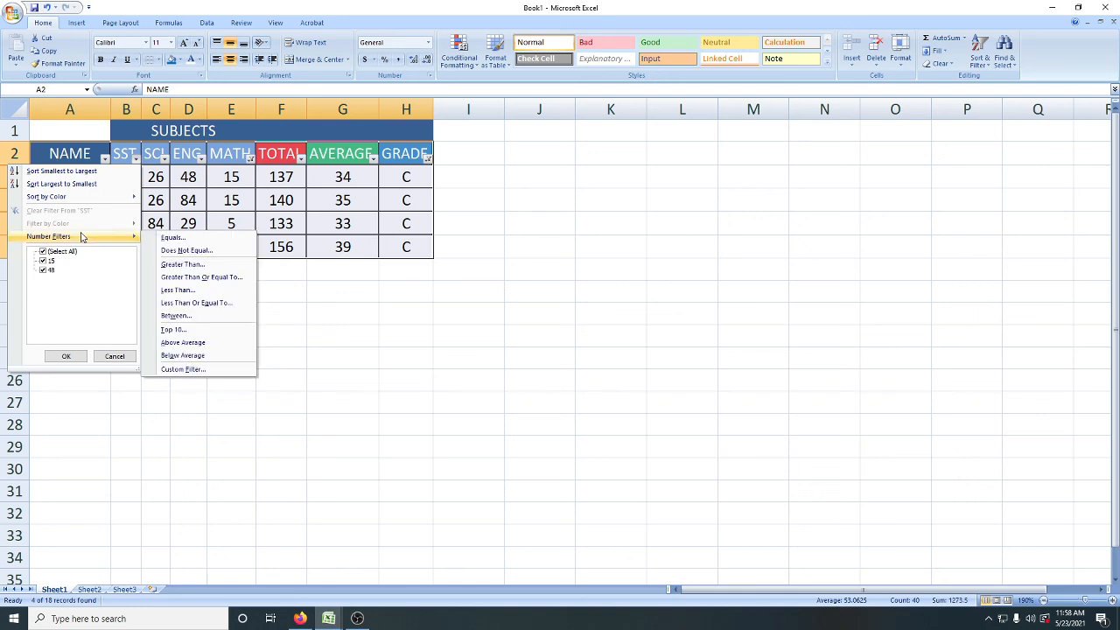
pyautogui.click(177, 290)
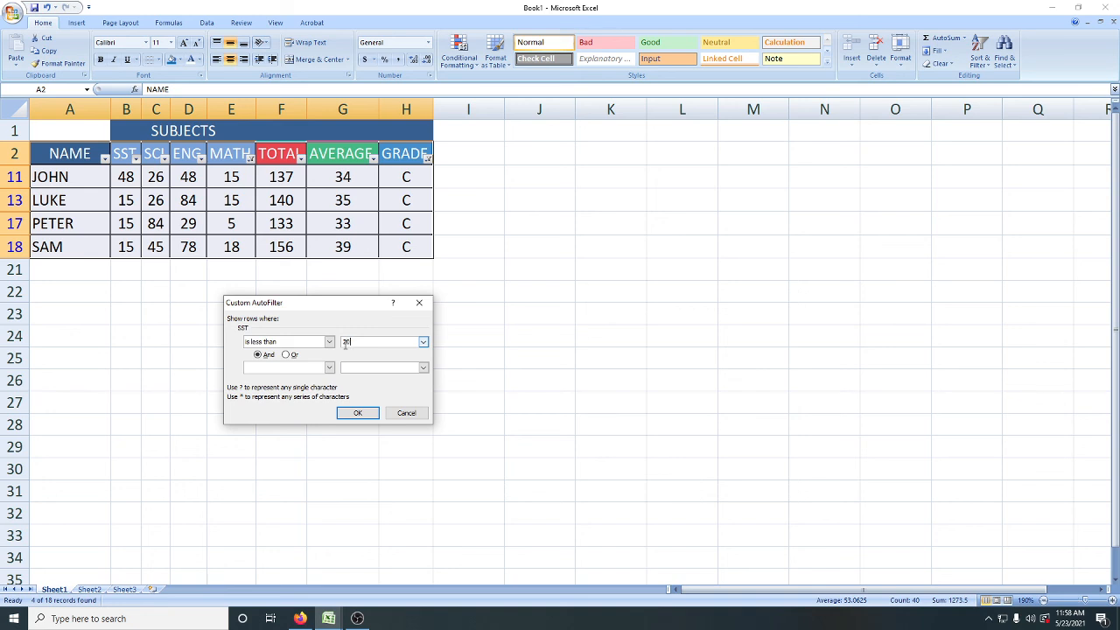
pyautogui.click(358, 413)
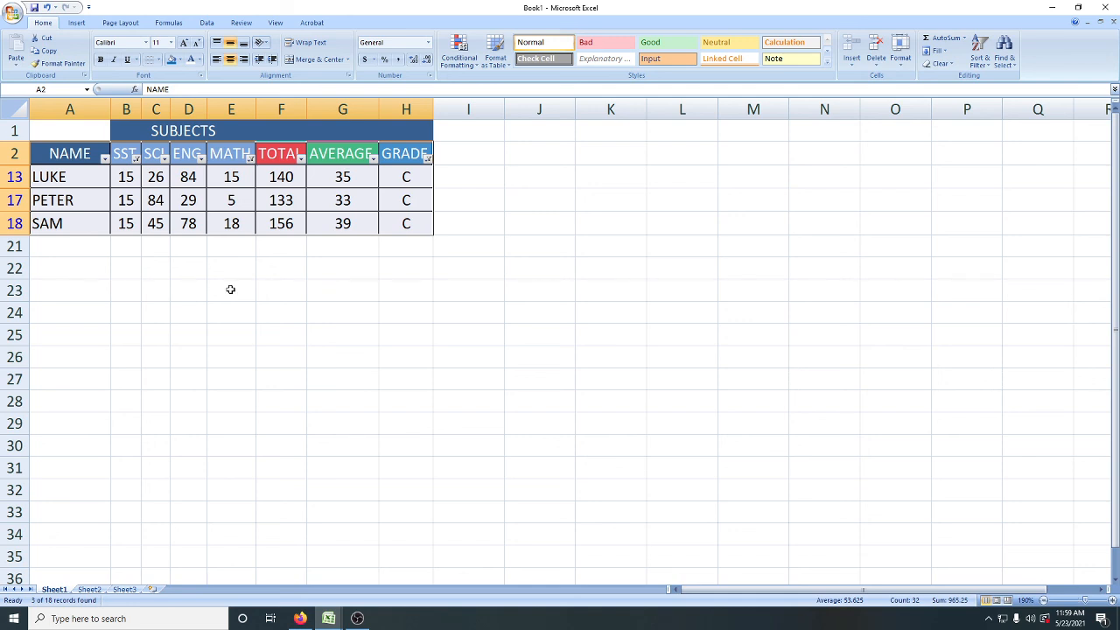
# Step: Clear the filters from the SST, MATH and GRADE columns so that all student records are listed
pyautogui.click(136, 159)
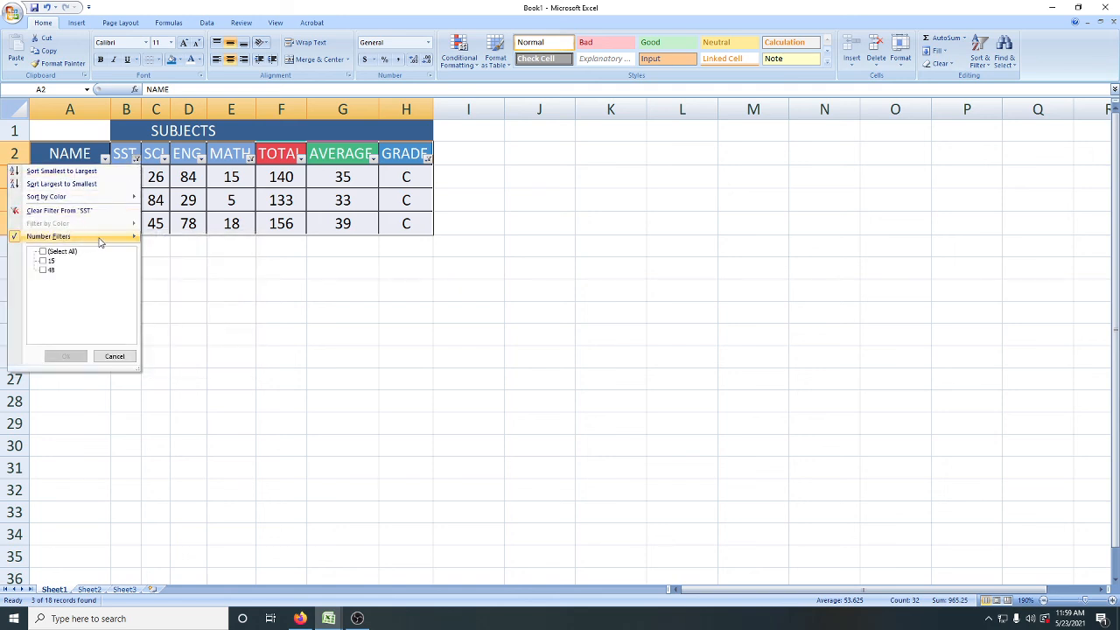
pyautogui.click(70, 211)
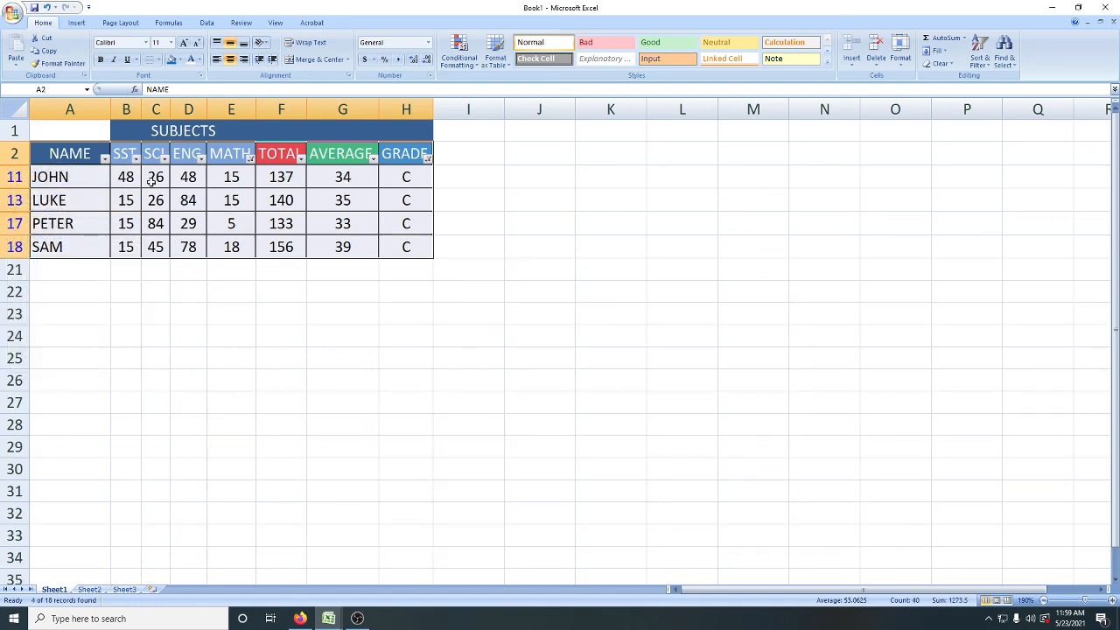
pyautogui.click(251, 158)
pyautogui.click(197, 214)
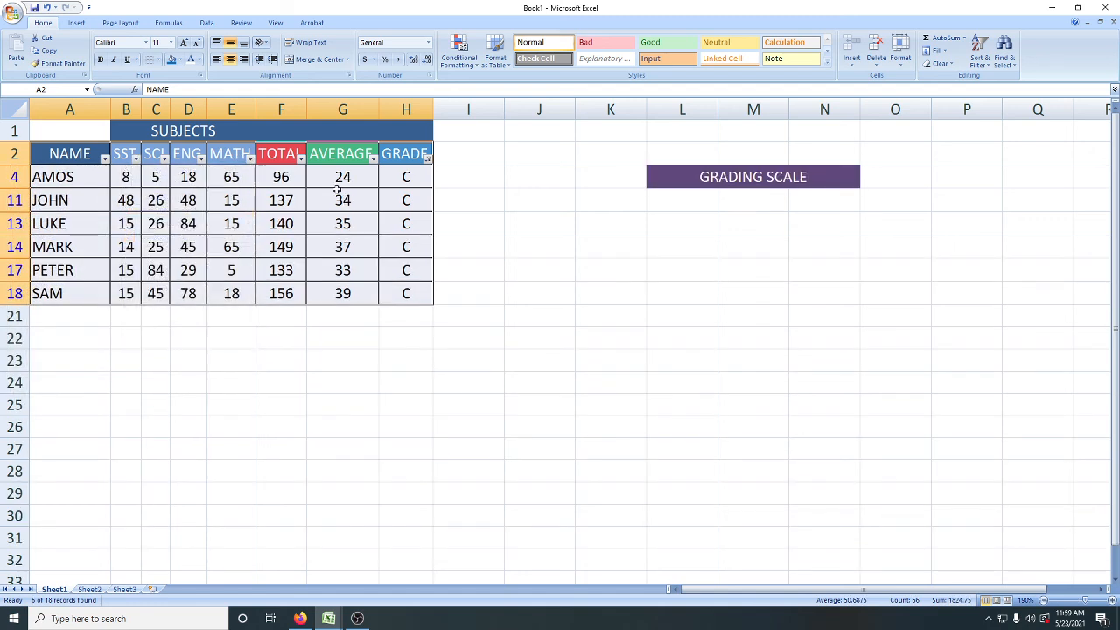
pyautogui.click(427, 159)
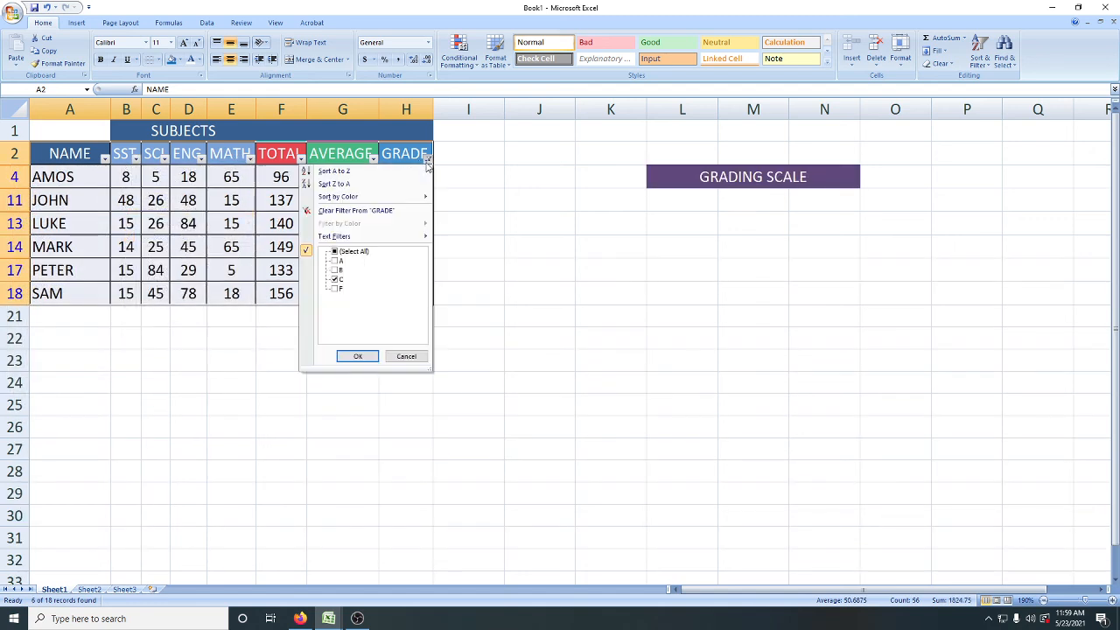
pyautogui.click(348, 215)
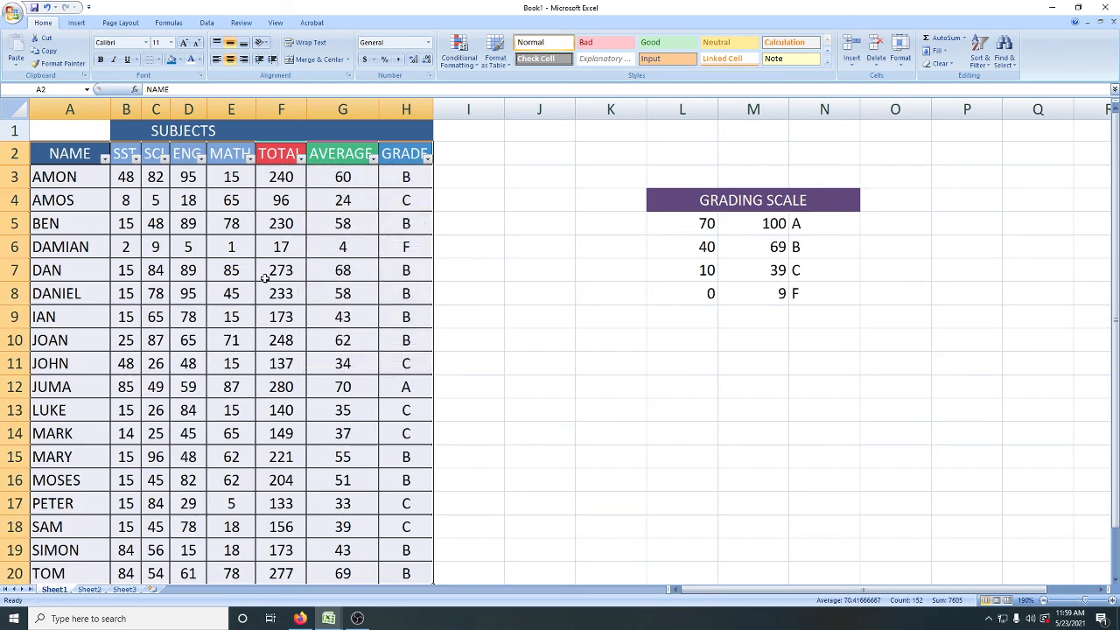
# Step: Examine the formulas behind the first student's TOTAL, AVERAGE and GRADE in cells F3, G3 and H3
pyautogui.click(468, 368)
pyautogui.click(277, 172)
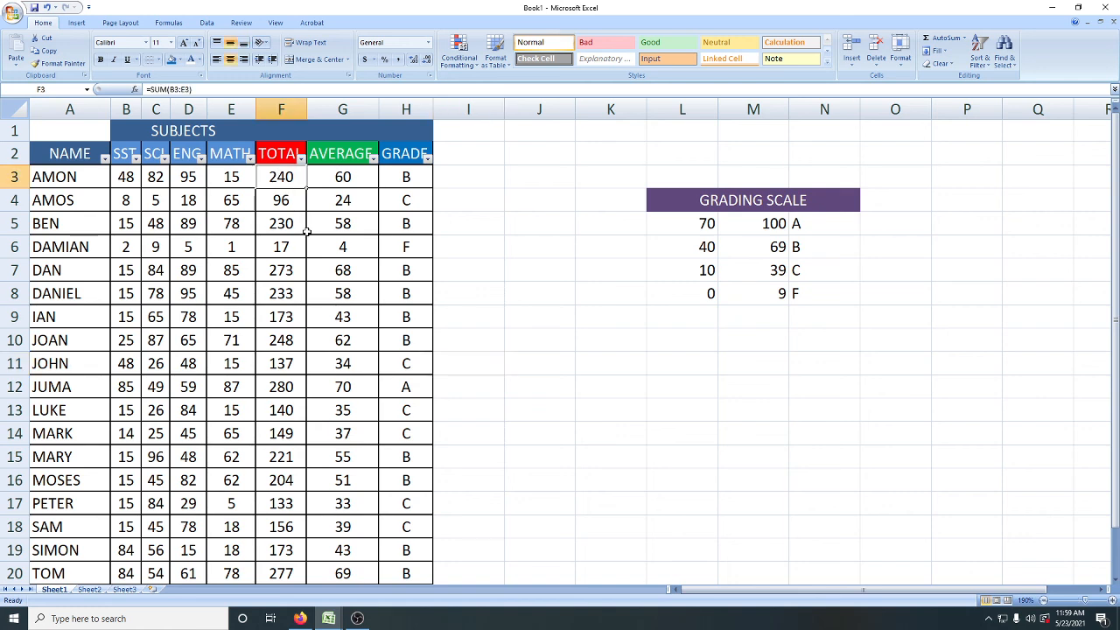
pyautogui.click(324, 184)
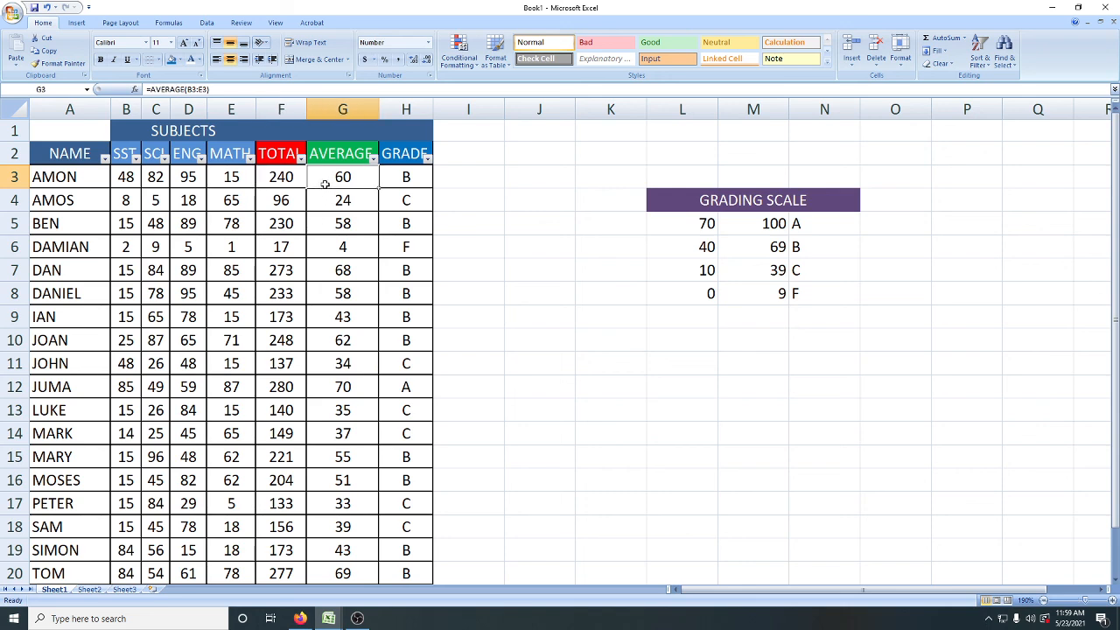
pyautogui.click(398, 186)
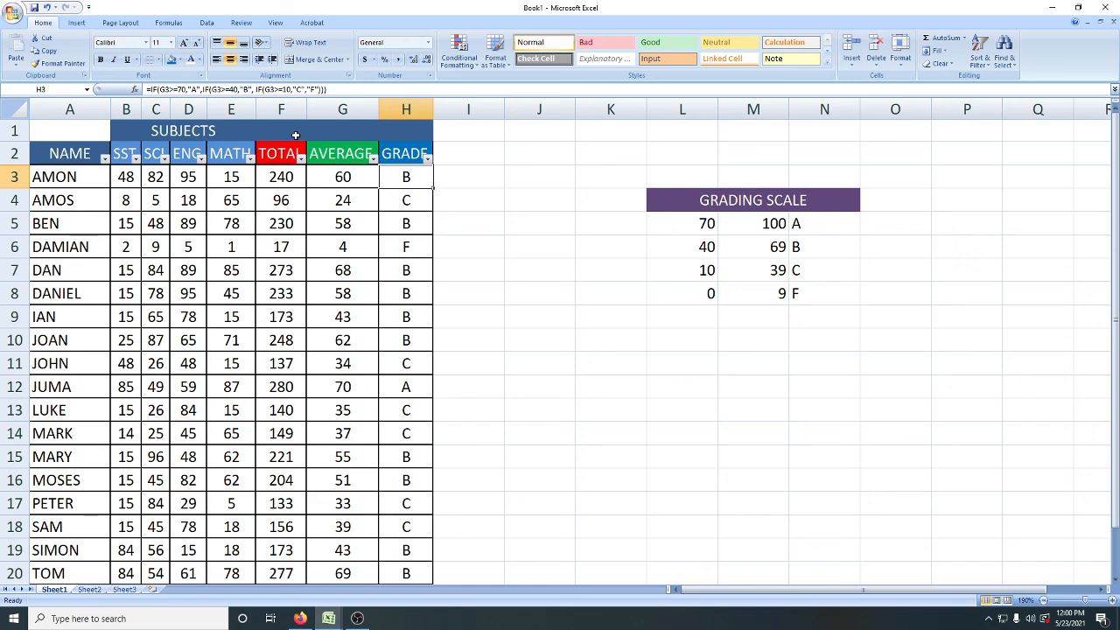
# Step: Start saving the workbook with Save As, browse USB Drive (H:), Local Disk (C:) and Desktop as locations, and leave without saving
pyautogui.click(13, 15)
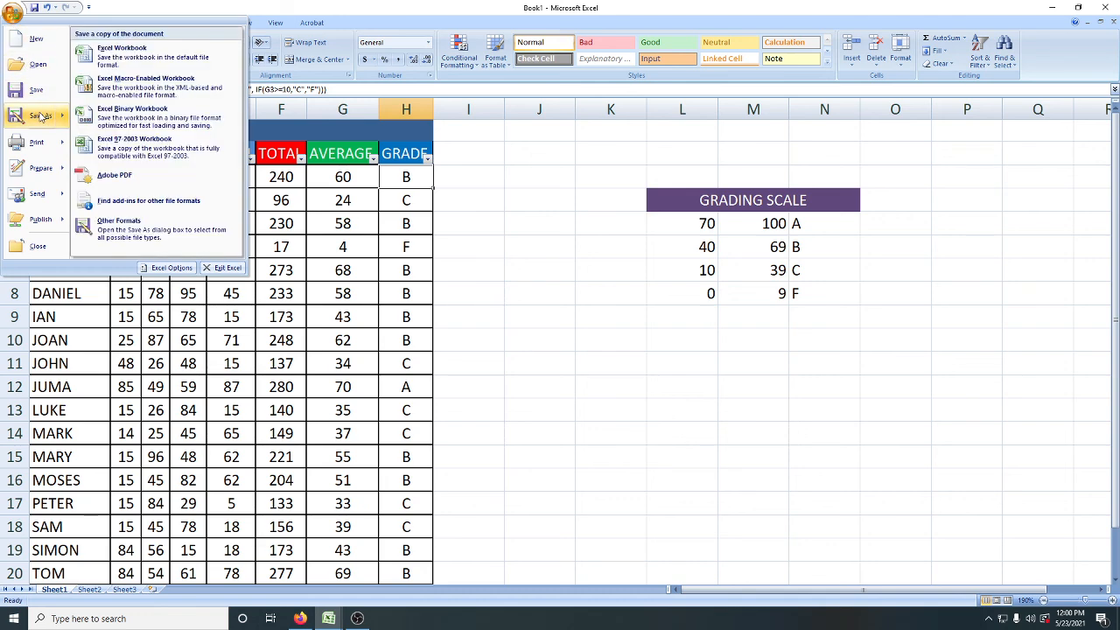
pyautogui.click(41, 117)
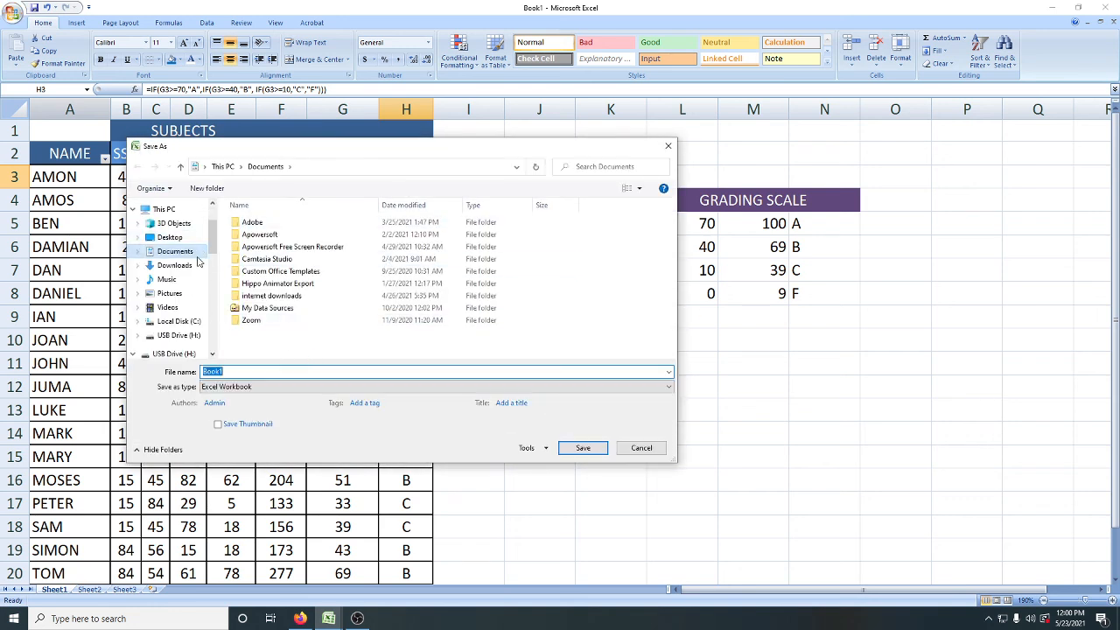
pyautogui.click(186, 337)
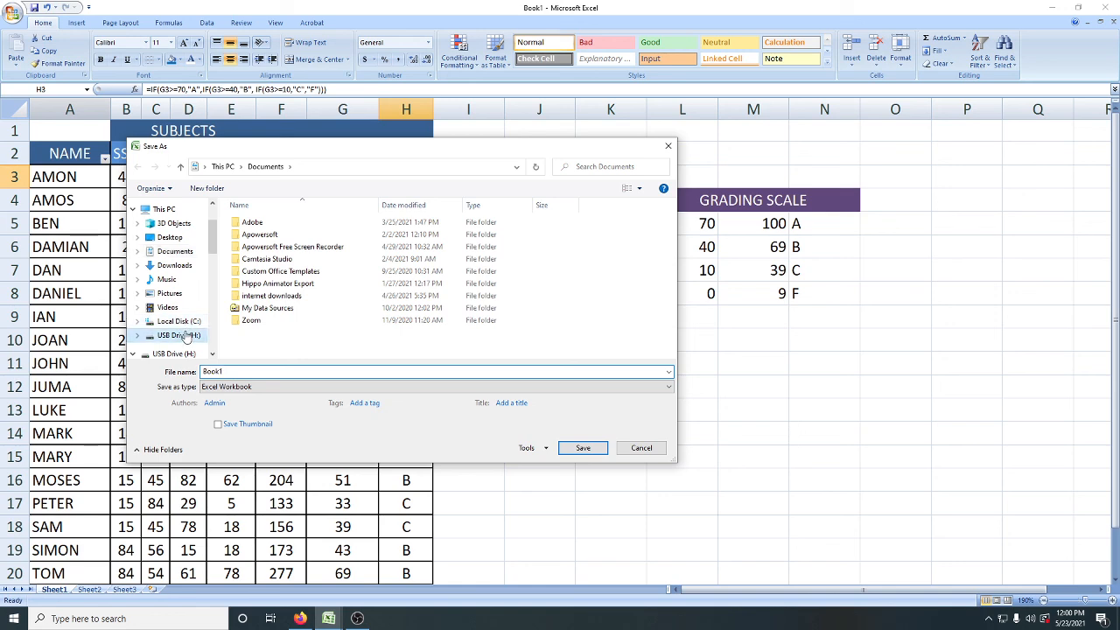
pyautogui.click(179, 322)
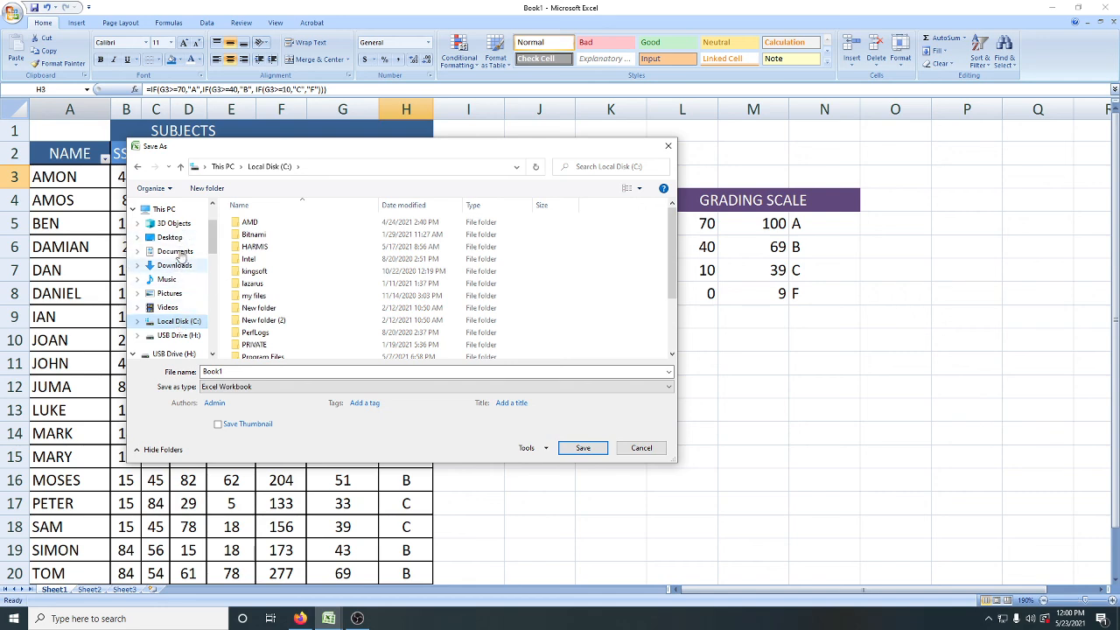
pyautogui.click(171, 238)
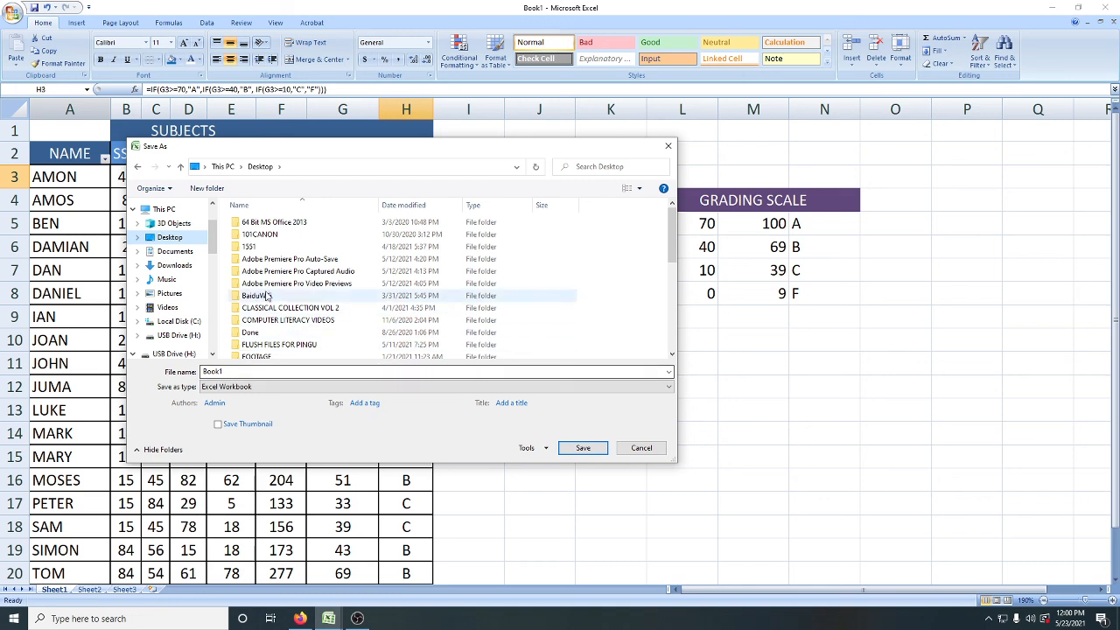
pyautogui.doubleClick(232, 370)
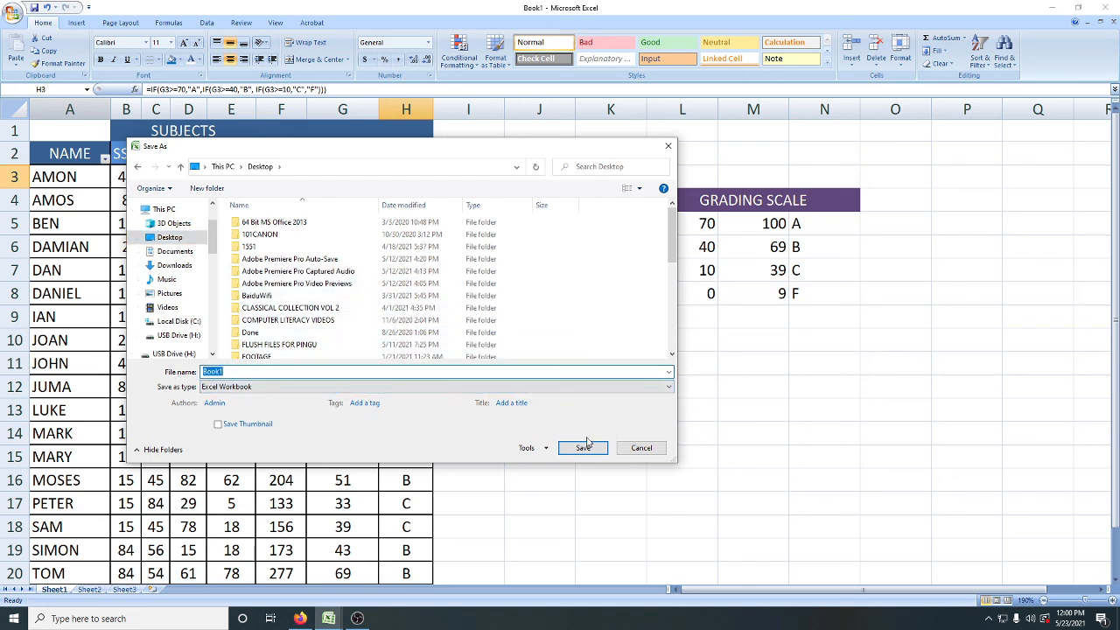
pyautogui.click(642, 449)
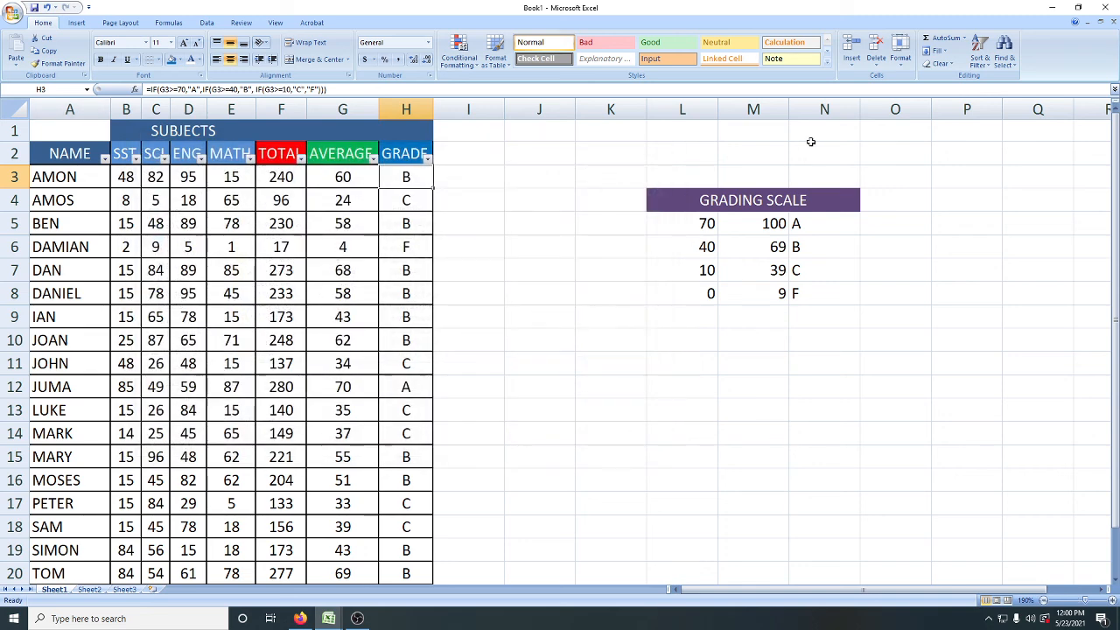